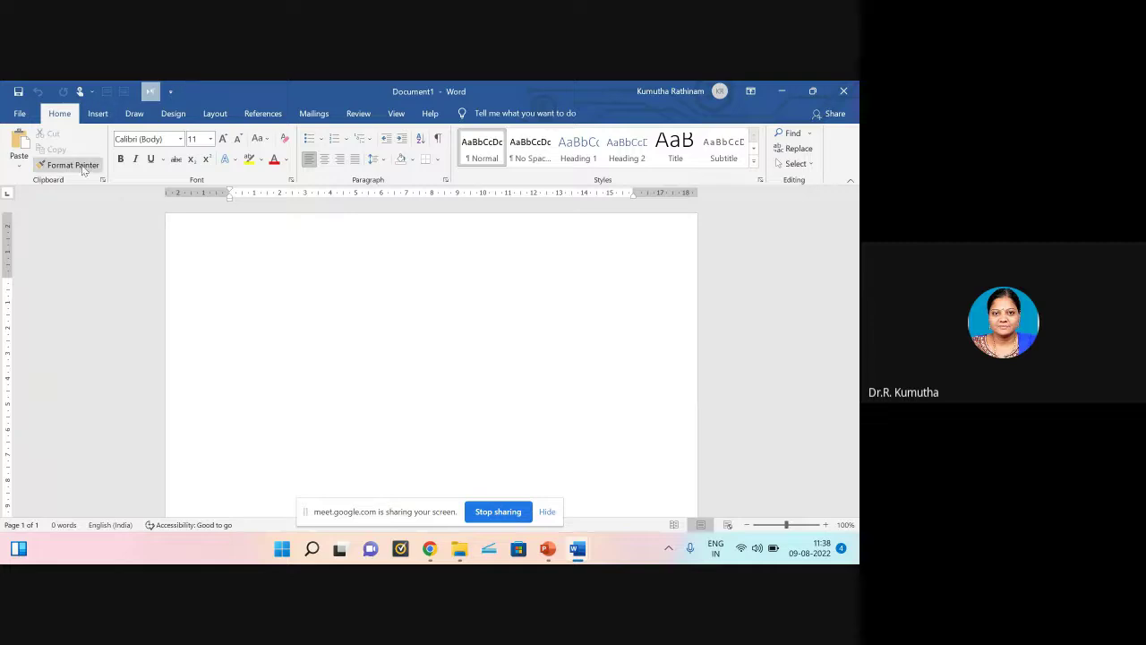
Step: Examine the paste options and the picture formats offered in the Paste Special dialog, leaving the document empty
{"action": "left_click", "coordinate": [18, 168]}
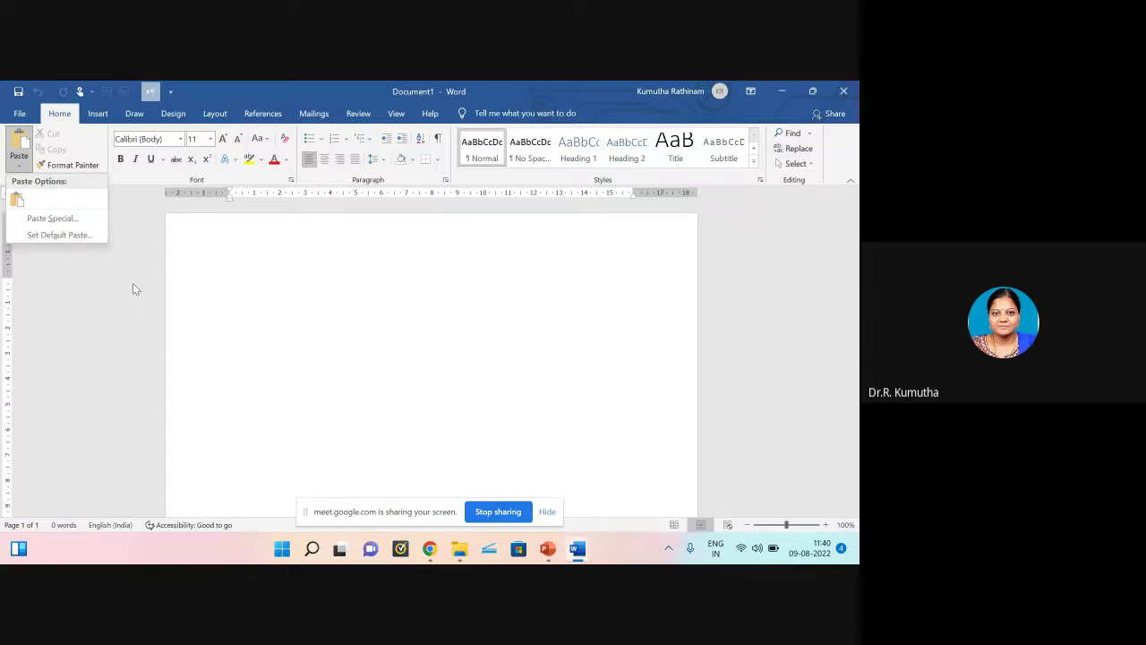
{"action": "left_click", "coordinate": [18, 168]}
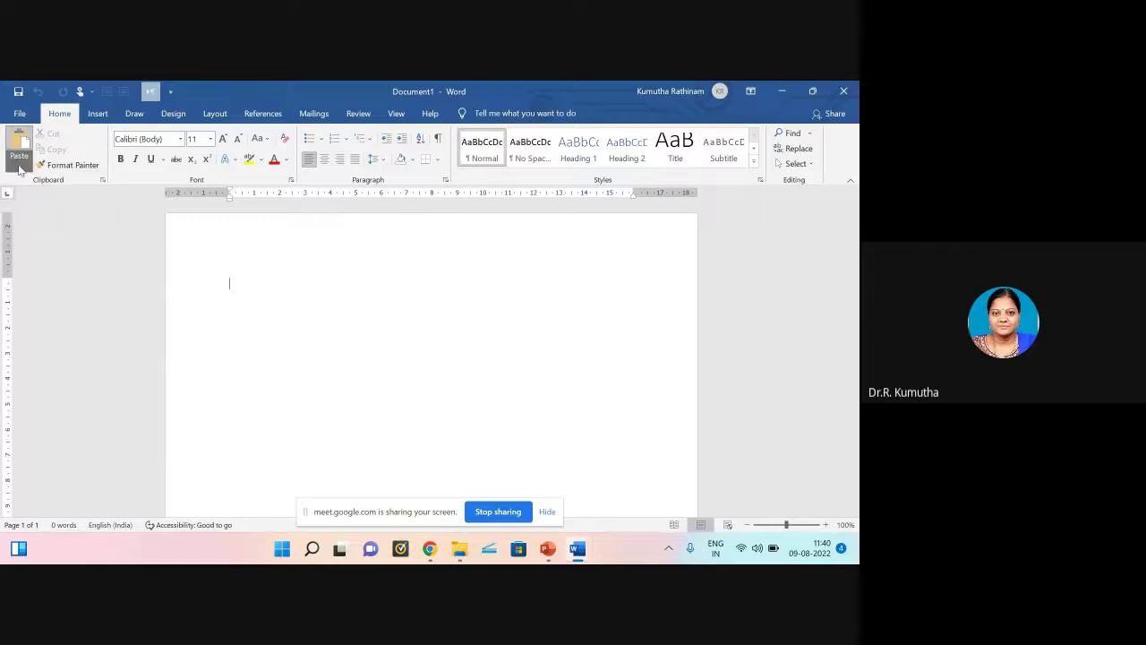
{"action": "left_click", "coordinate": [19, 168]}
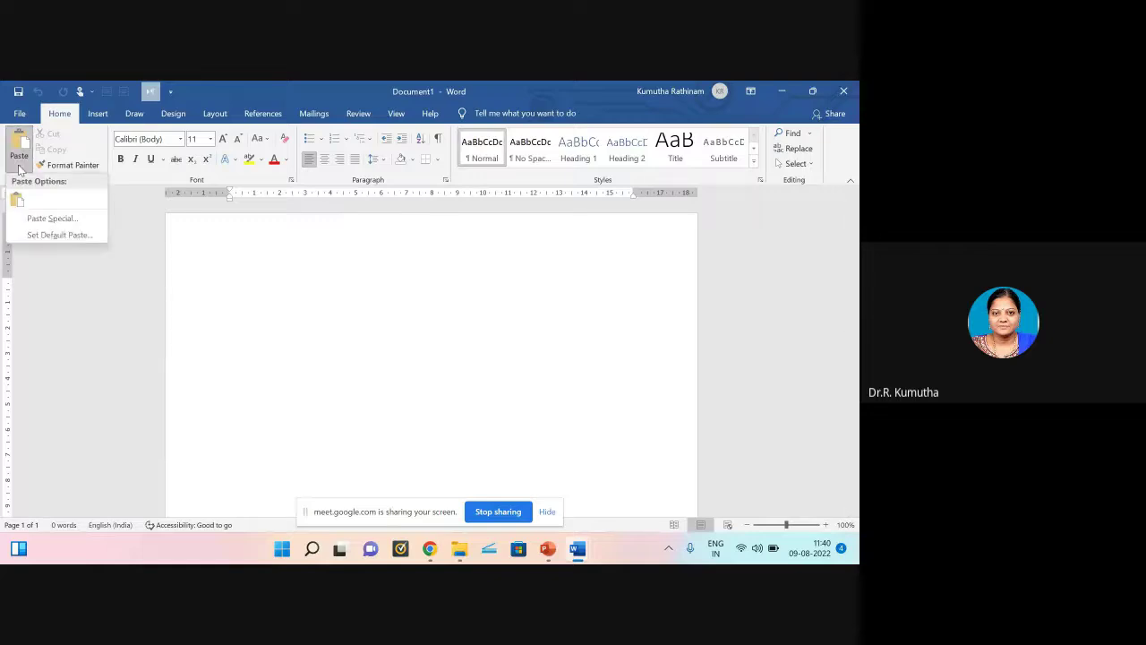
{"action": "left_click", "coordinate": [44, 219]}
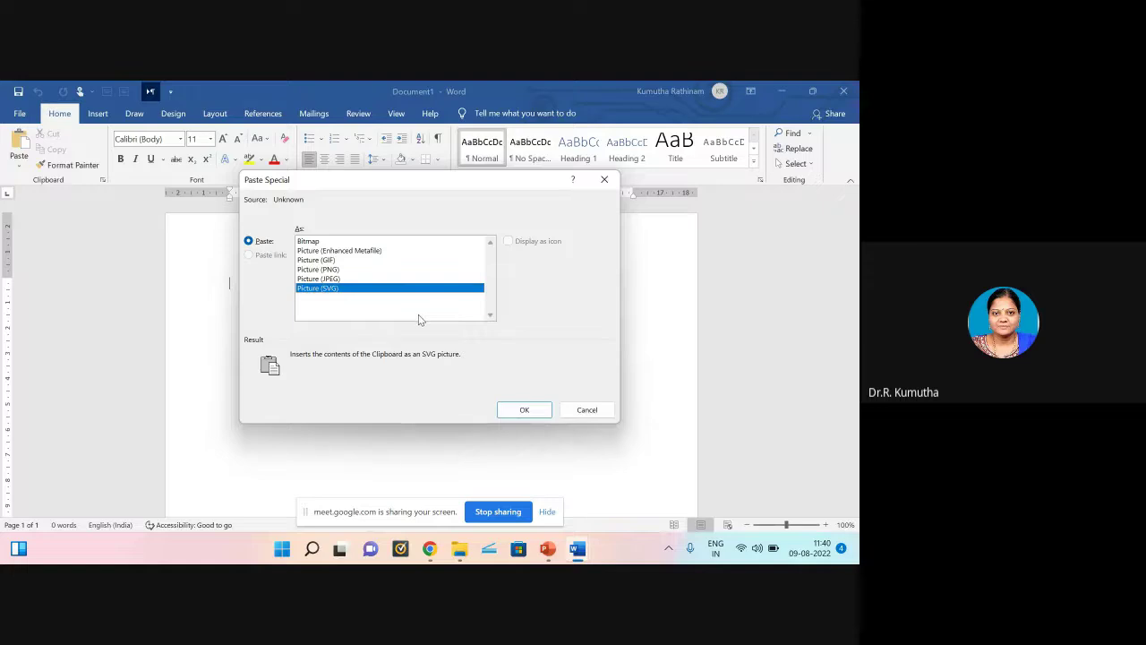
{"action": "left_click", "coordinate": [604, 179]}
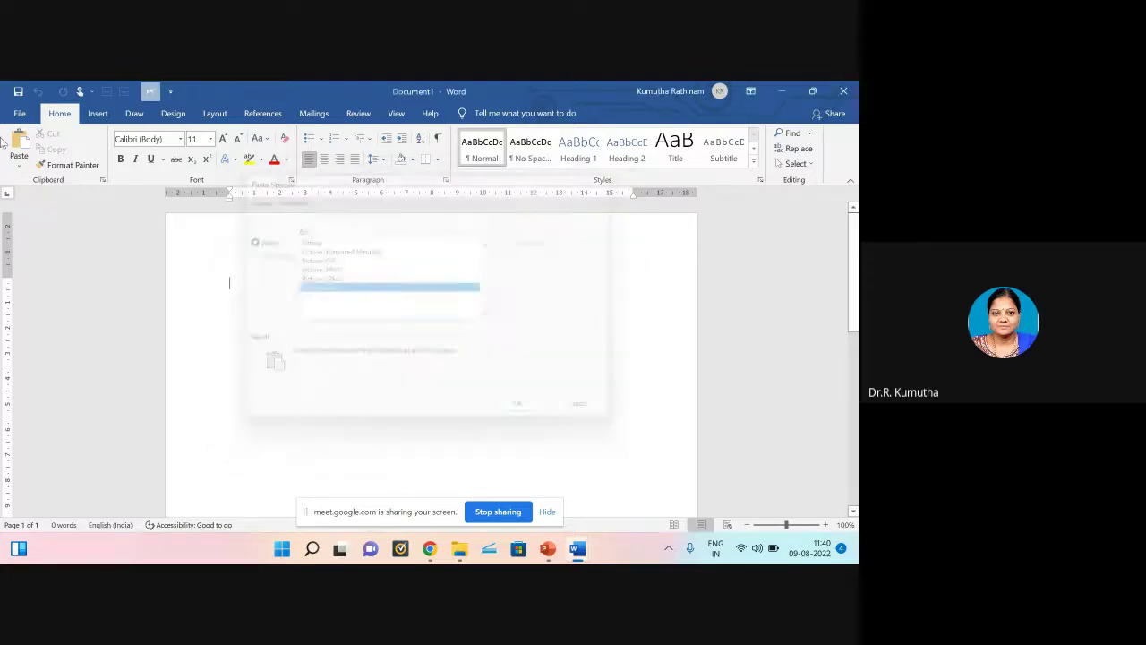
{"action": "left_click", "coordinate": [18, 166]}
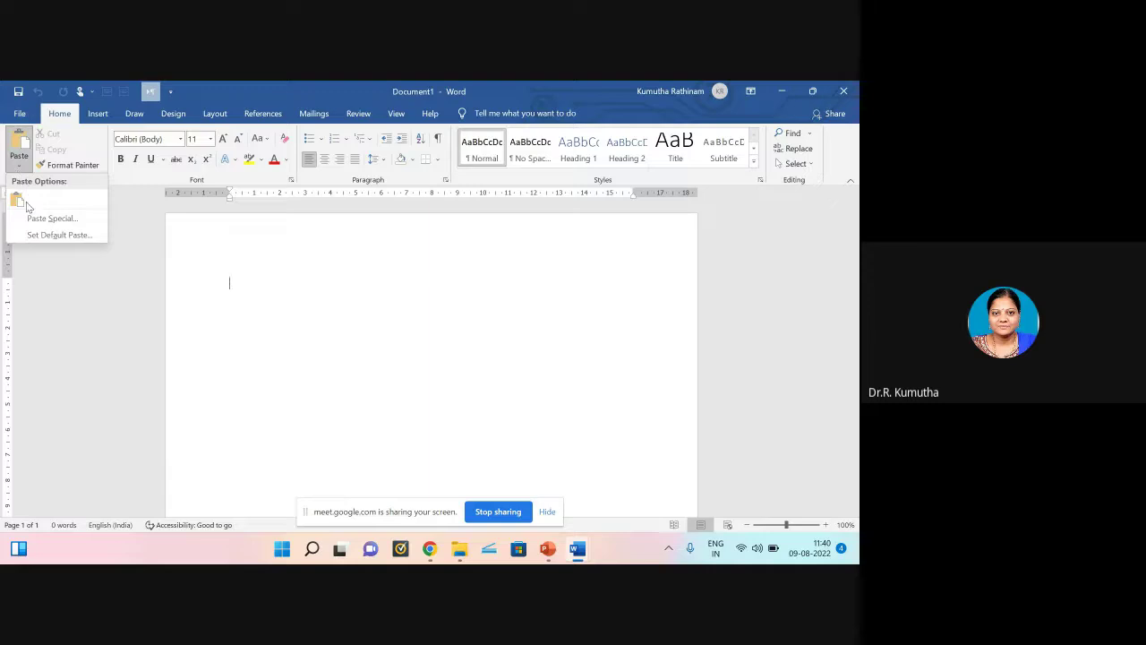
{"action": "left_click", "coordinate": [278, 280]}
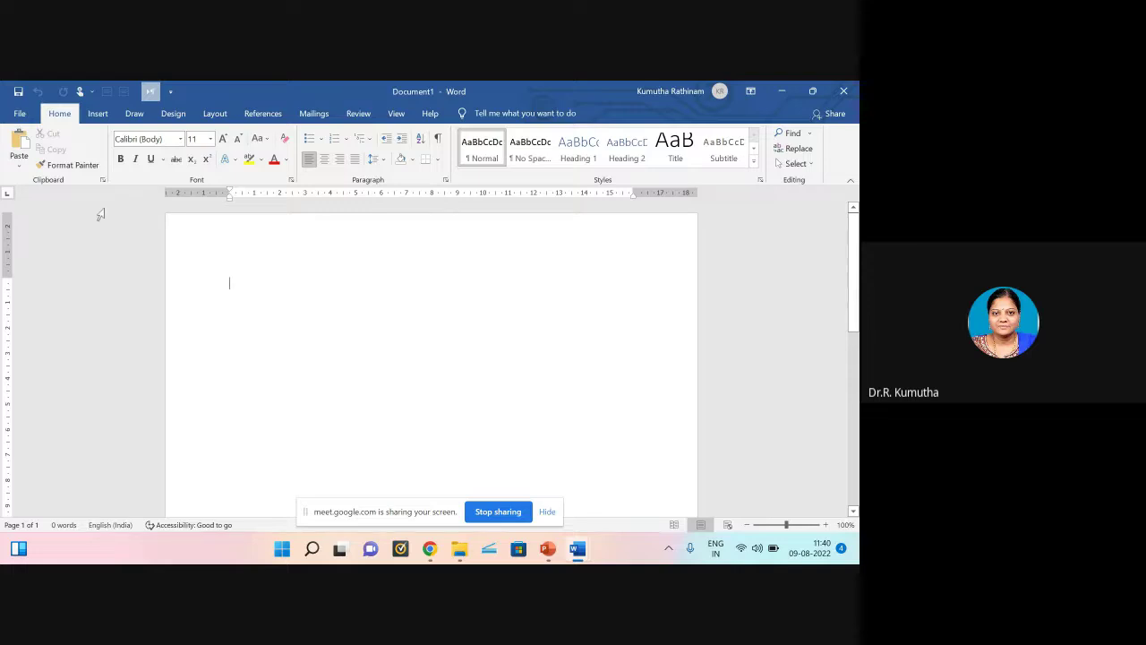
{"action": "left_click", "coordinate": [19, 167]}
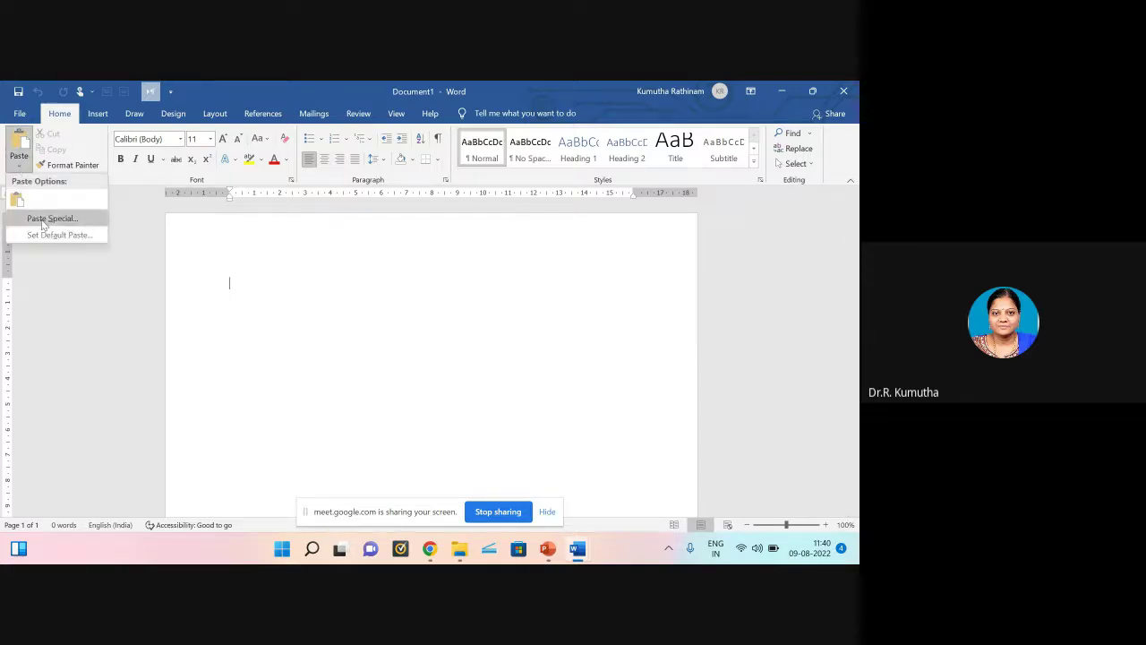
{"action": "left_click", "coordinate": [43, 219]}
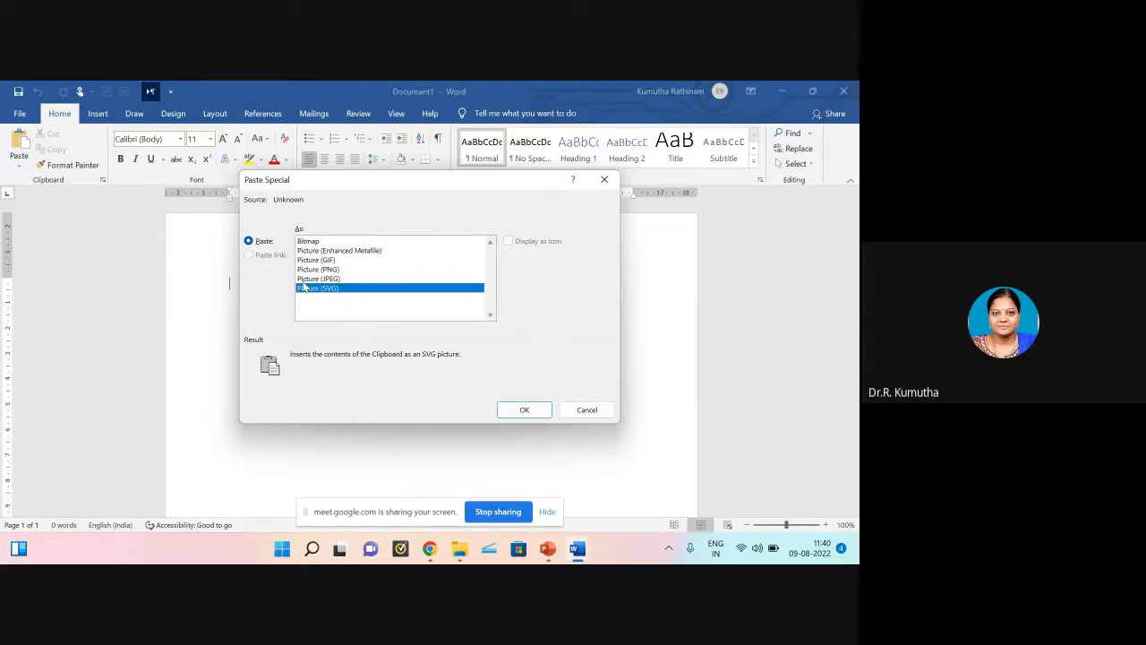
{"action": "left_click", "coordinate": [606, 183]}
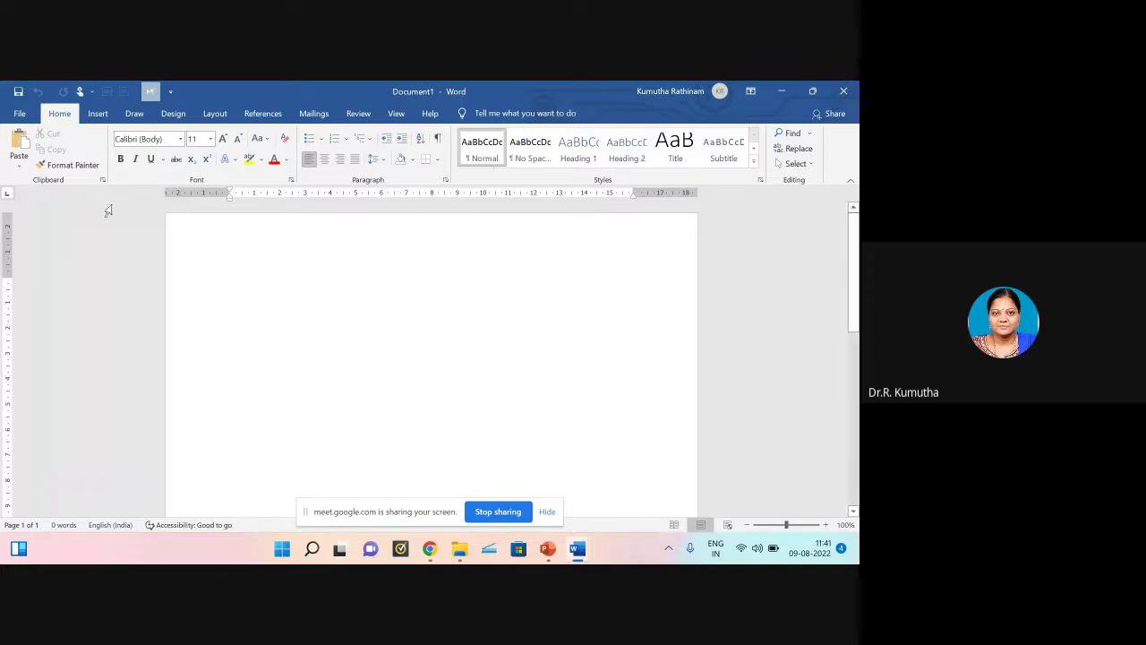
Step: Enter three sample lines in the blank document: two of repeated lowercase "a" and one of repeated capital "A"
{"action": "left_click", "coordinate": [81, 168]}
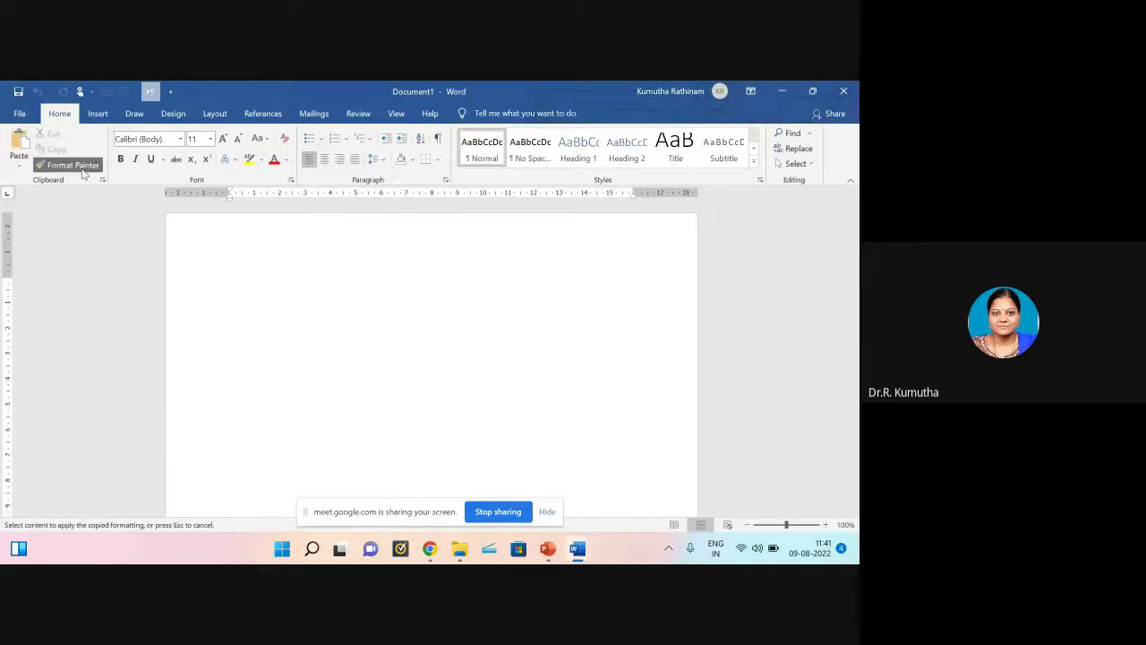
{"action": "left_click", "coordinate": [256, 283]}
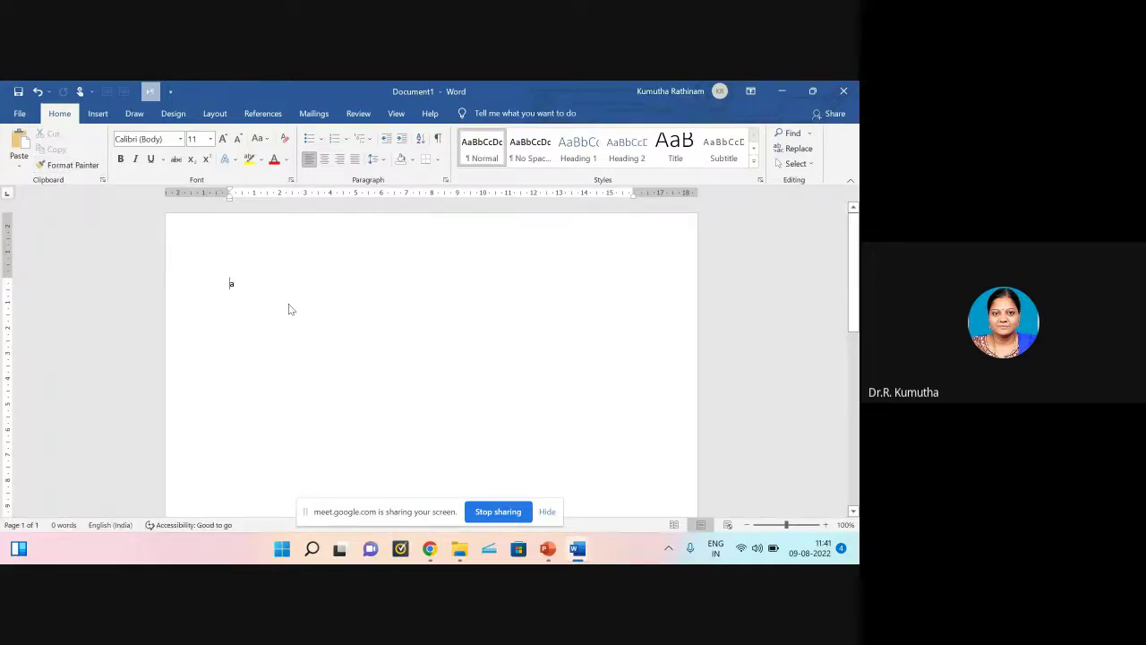
{"action": "type", "text": "aaaaaaaaaaaaaaaaaaaaaaaaaaaaaaaaaaaaaaa"}
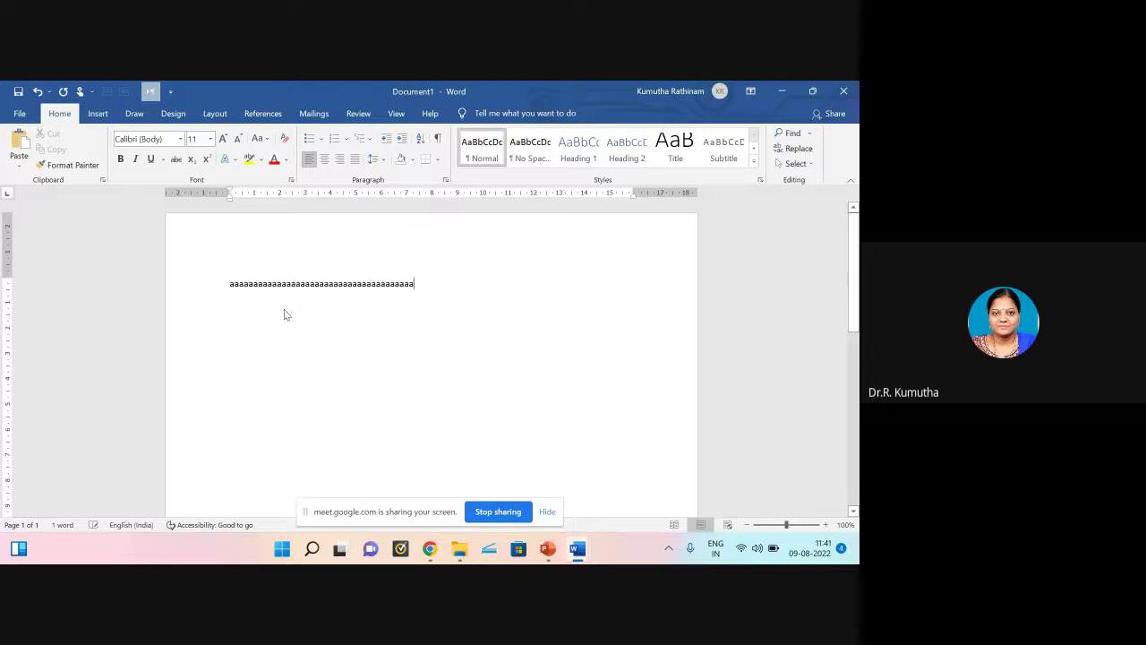
{"action": "key", "text": "Return"}
{"action": "type", "text": "aaaaaaaaaaaaaaaaaaaaaaaaaaaa"}
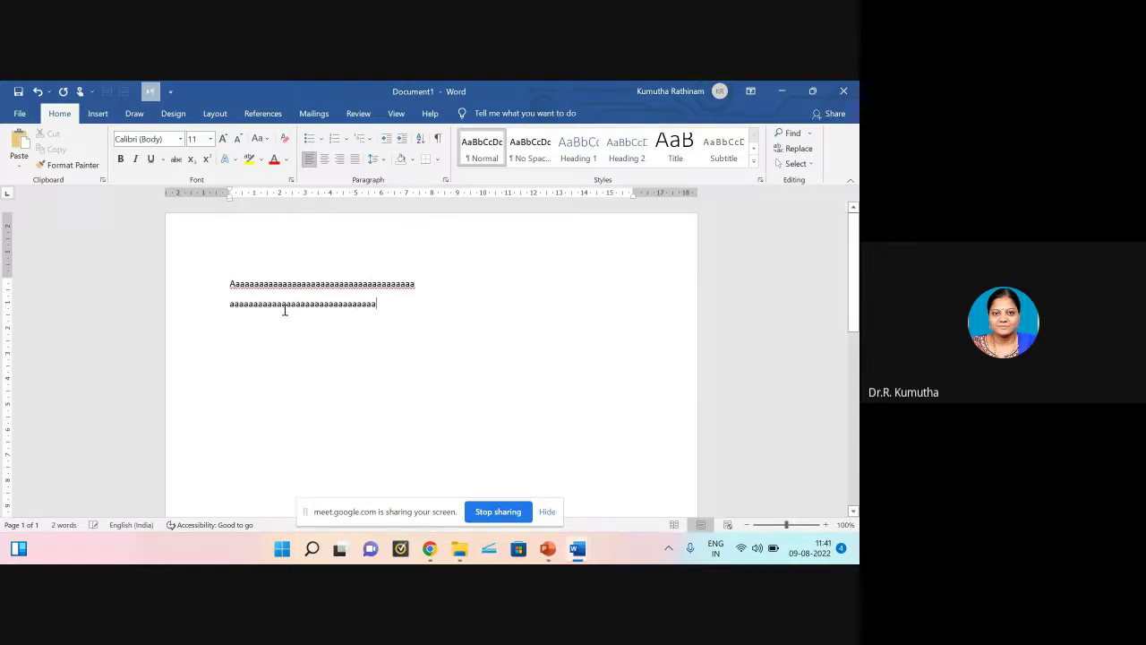
{"action": "key", "text": "Return"}
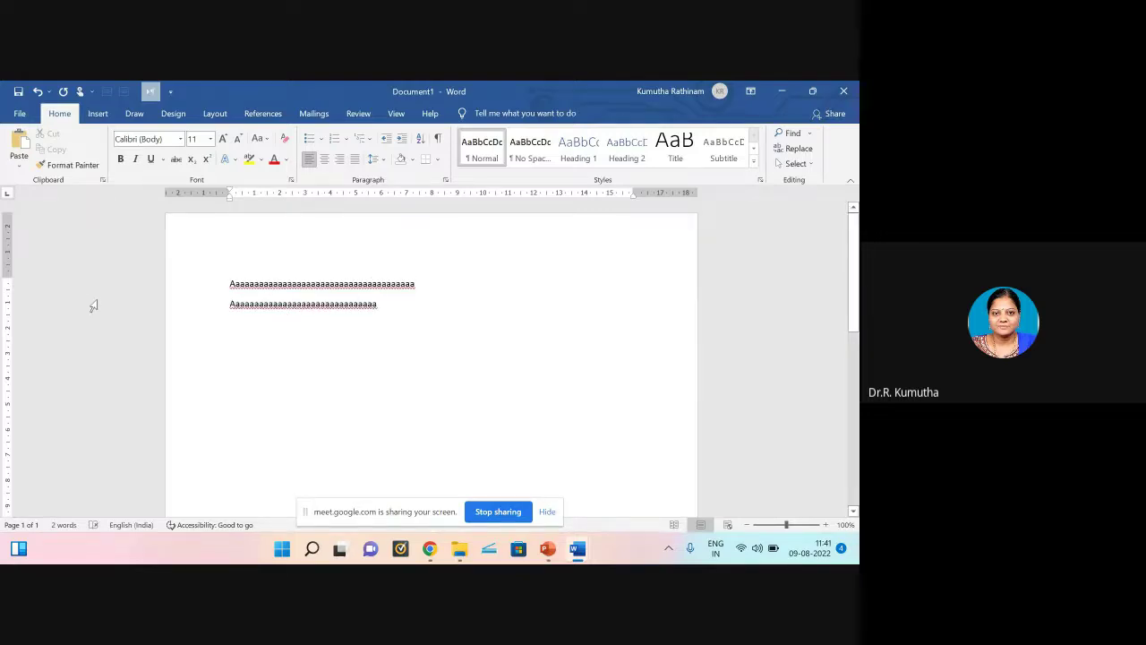
{"action": "type", "text": "AAAAAAAAAAAAAAAAAAAAAAAAAAAAA"}
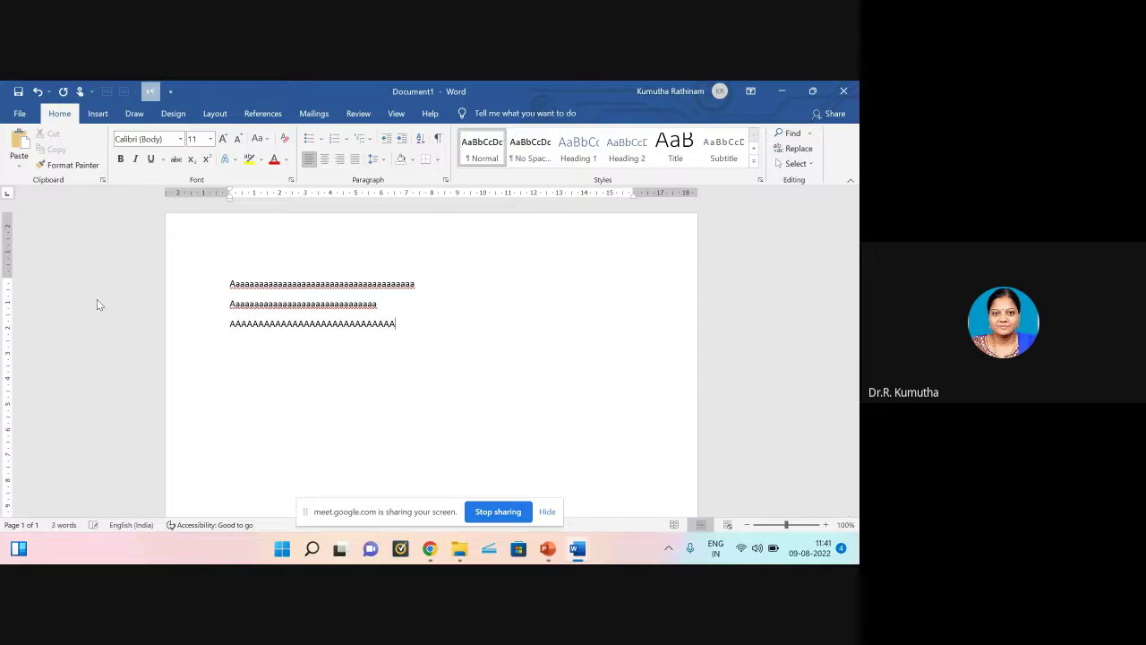
Step: Add a fourth line below the capital-letter line, reading "aa" followed by a run of repeated lowercase "g"
{"action": "key", "text": "Return"}
{"action": "key", "text": "Return"}
{"action": "key", "text": "Return"}
{"action": "type", "text": "AAGGF"}
{"action": "key", "text": "BackSpace"}
{"action": "key", "text": "BackSpace"}
{"action": "key", "text": "BackSpace"}
{"action": "key", "text": "BackSpace"}
{"action": "key", "text": "BackSpace"}
{"action": "type", "text": "AA"}
{"action": "key", "text": "BackSpace"}
{"action": "key", "text": "BackSpace"}
{"action": "key", "text": "BackSpace"}
{"action": "type", "text": "aagggggggggggggggggggg"}
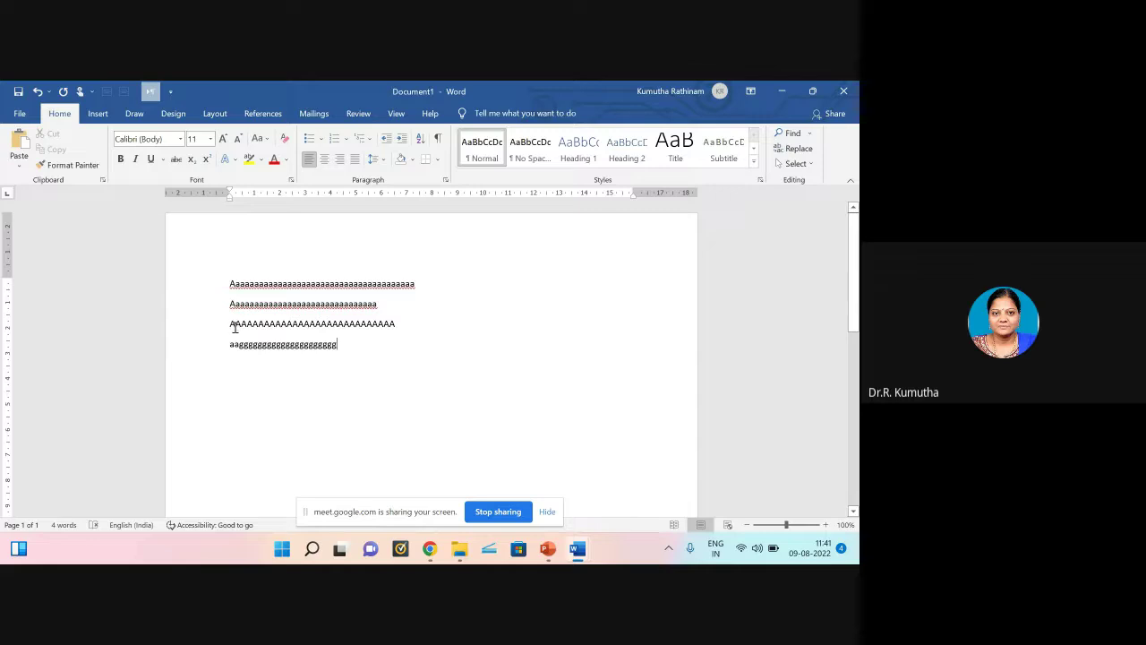
Step: Try to copy formatting between the capital-letter line and the fourth line with Format Painter
{"action": "left_click_drag", "start_coordinate": [231, 324], "coordinate": [402, 326]}
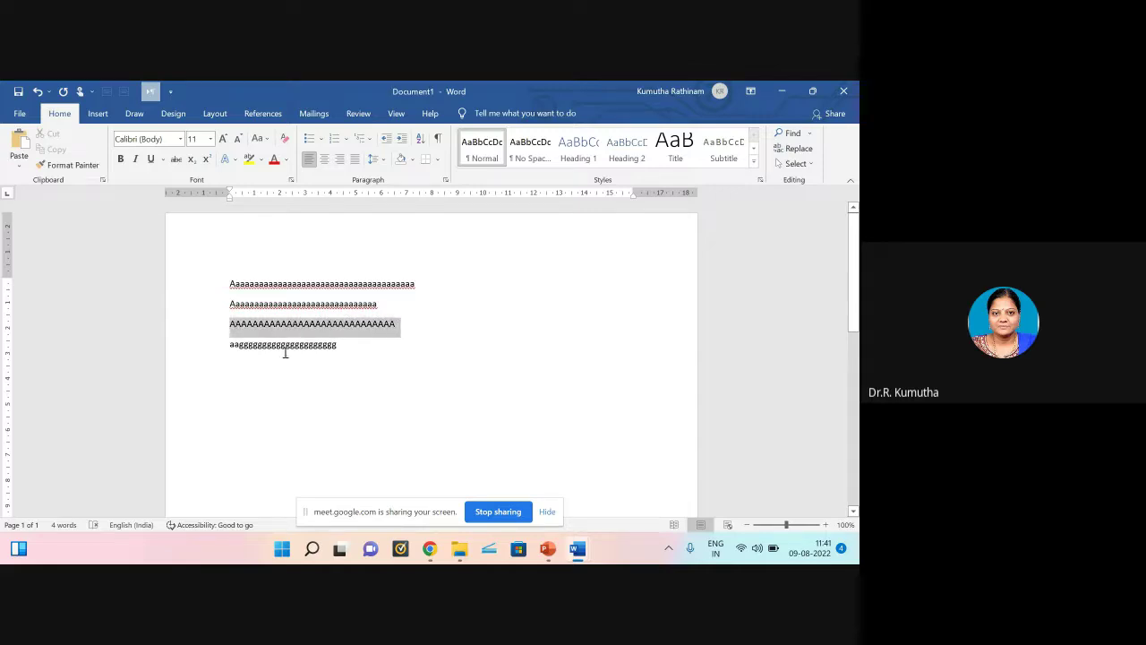
{"action": "left_click_drag", "start_coordinate": [228, 346], "coordinate": [296, 365]}
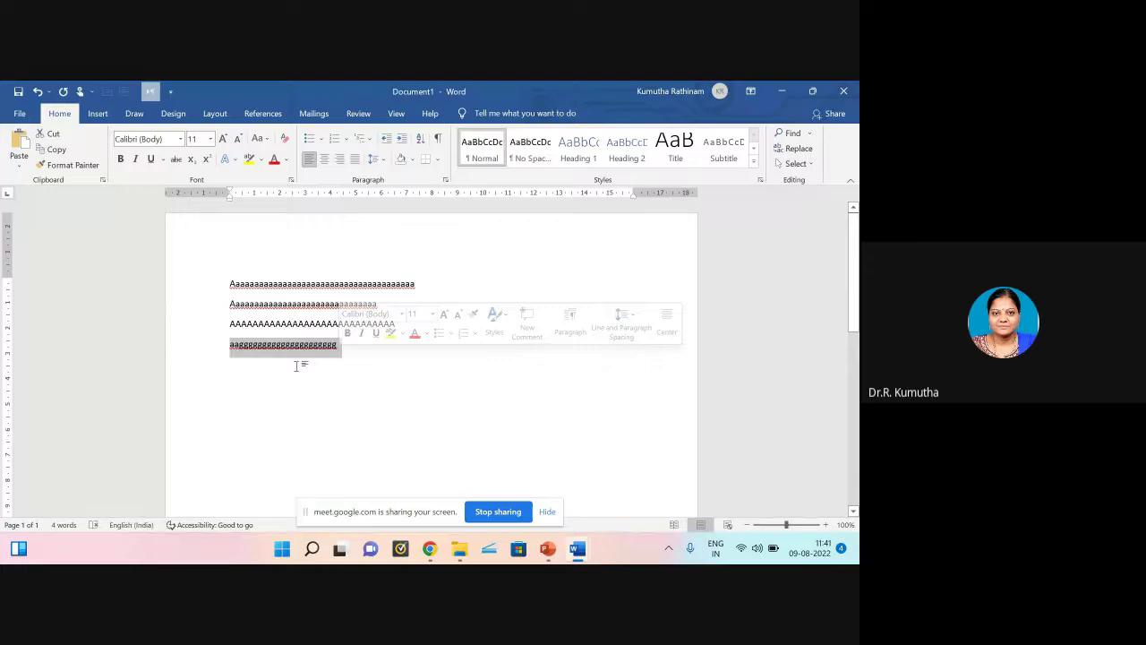
{"action": "left_click", "coordinate": [231, 343]}
{"action": "left_click_drag", "start_coordinate": [231, 343], "coordinate": [344, 351]}
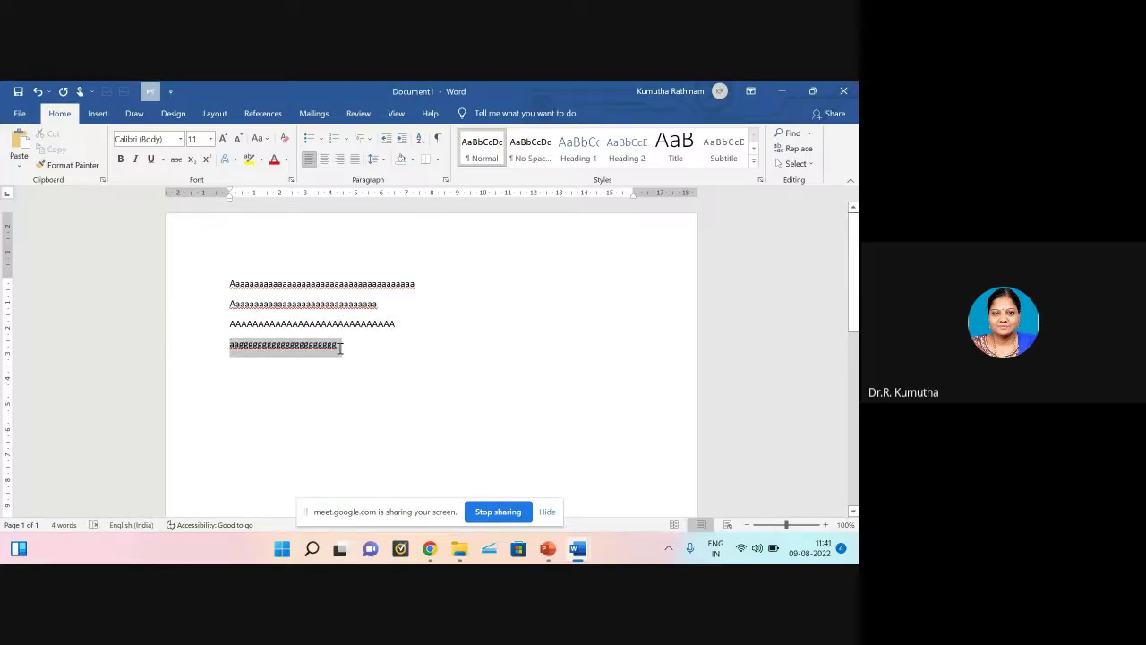
{"action": "left_click_drag", "start_coordinate": [398, 323], "coordinate": [309, 325]}
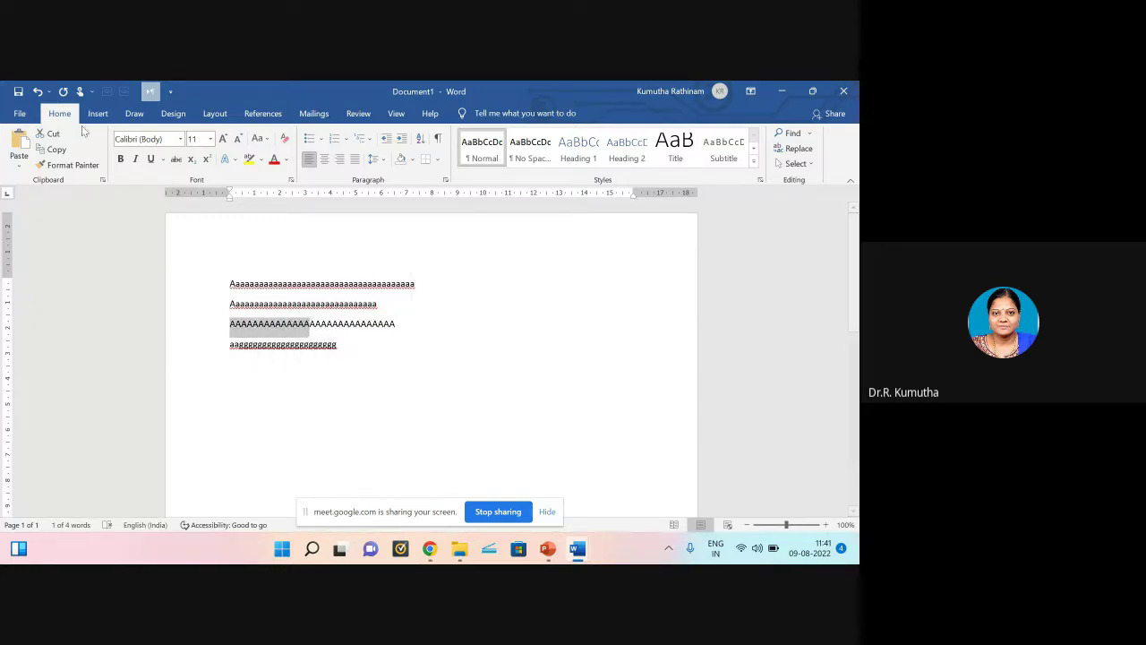
{"action": "left_click", "coordinate": [67, 165]}
{"action": "mouse_move", "coordinate": [341, 351]}
{"action": "left_mouse_down"}
{"action": "mouse_move", "coordinate": [320, 337]}
{"action": "mouse_move", "coordinate": [223, 346]}
{"action": "mouse_move", "coordinate": [264, 323]}
{"action": "left_mouse_up"}
{"action": "left_click", "coordinate": [291, 376]}
{"action": "left_click", "coordinate": [264, 323]}
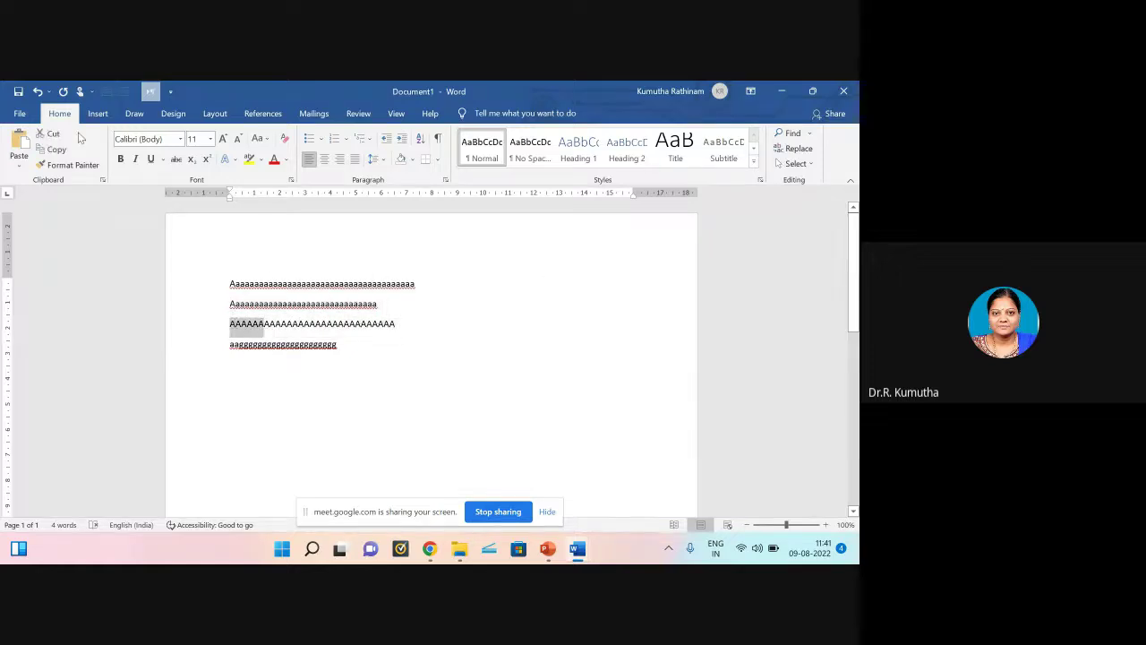
Step: Extend the fourth line with repeated lowercase "a" until the paragraph wraps onto a second line
{"action": "left_click", "coordinate": [358, 342]}
{"action": "type", "text": "aaaaaaaaaaaaaaaaaaaaaaaaaaaaaaaaaaaaaaaaaa"}
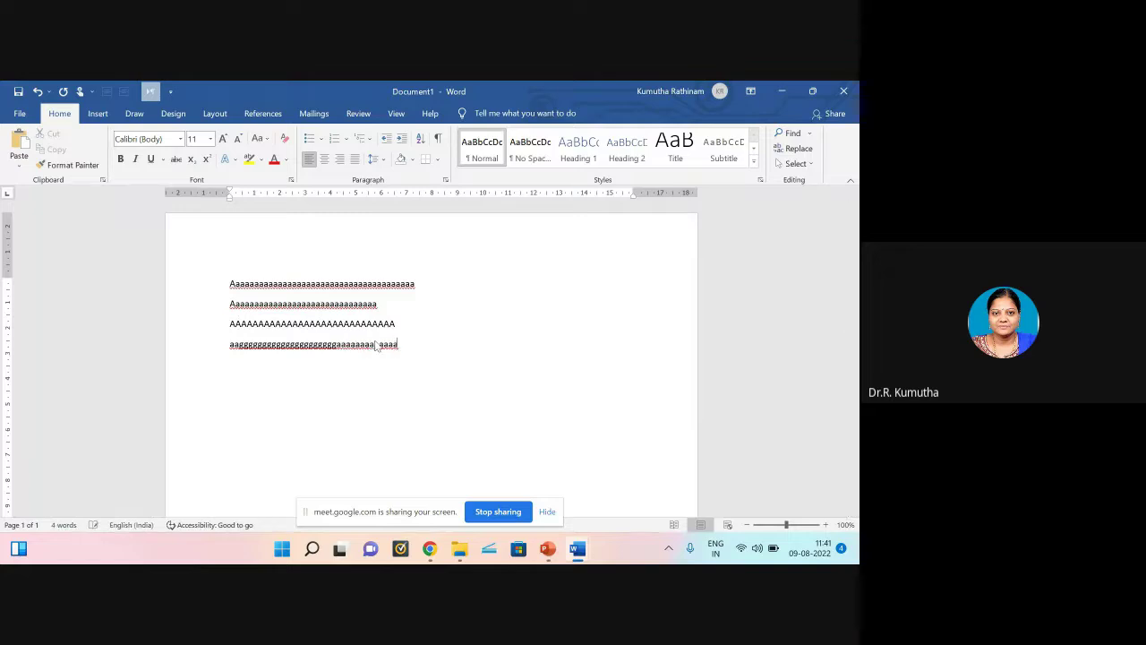
{"action": "type", "text": "aaaaaaaaaaaaaaaaaaaaaaaaaaaaaaaaaaaaaaaaaaaaaaaaaaaaaaaaaaaaaaaaa"}
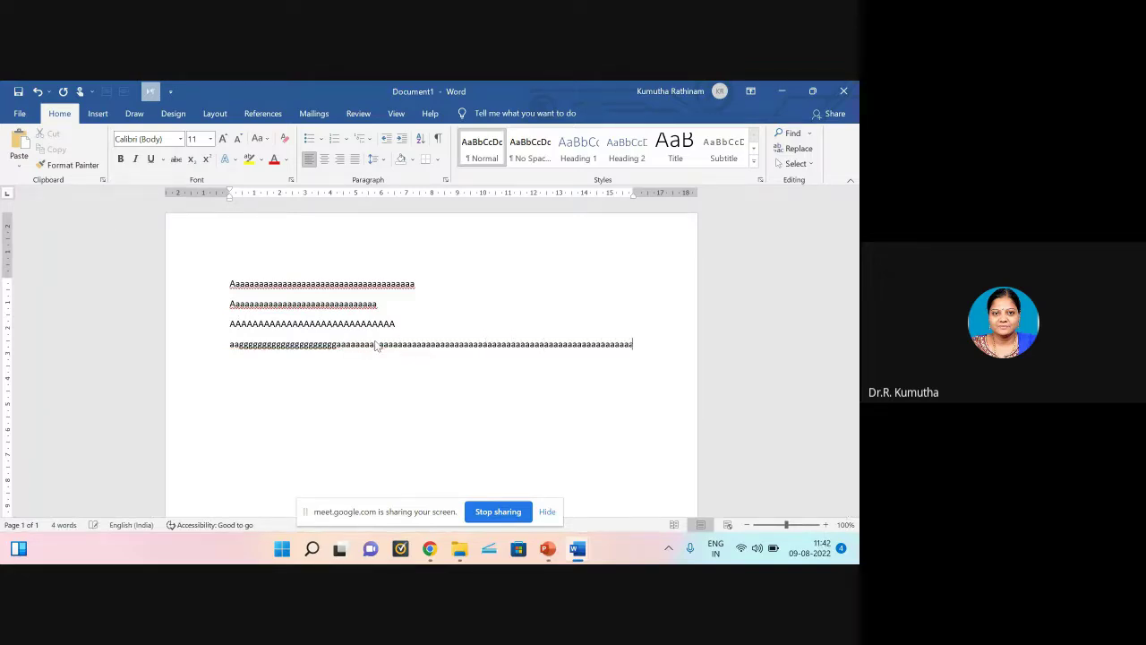
{"action": "type", "text": "aaaaaaaaaaaaaaaa"}
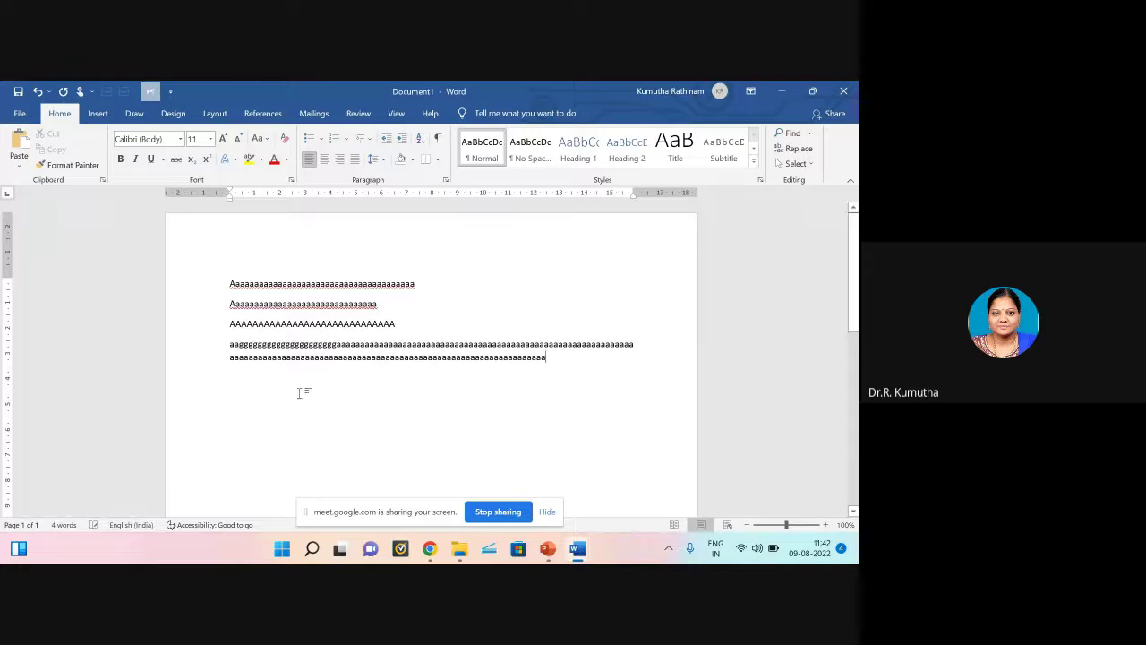
Step: Try justified and left alignment on the last paragraph and set it to centred
{"action": "left_click_drag", "start_coordinate": [257, 358], "coordinate": [287, 362]}
{"action": "left_click", "coordinate": [354, 158]}
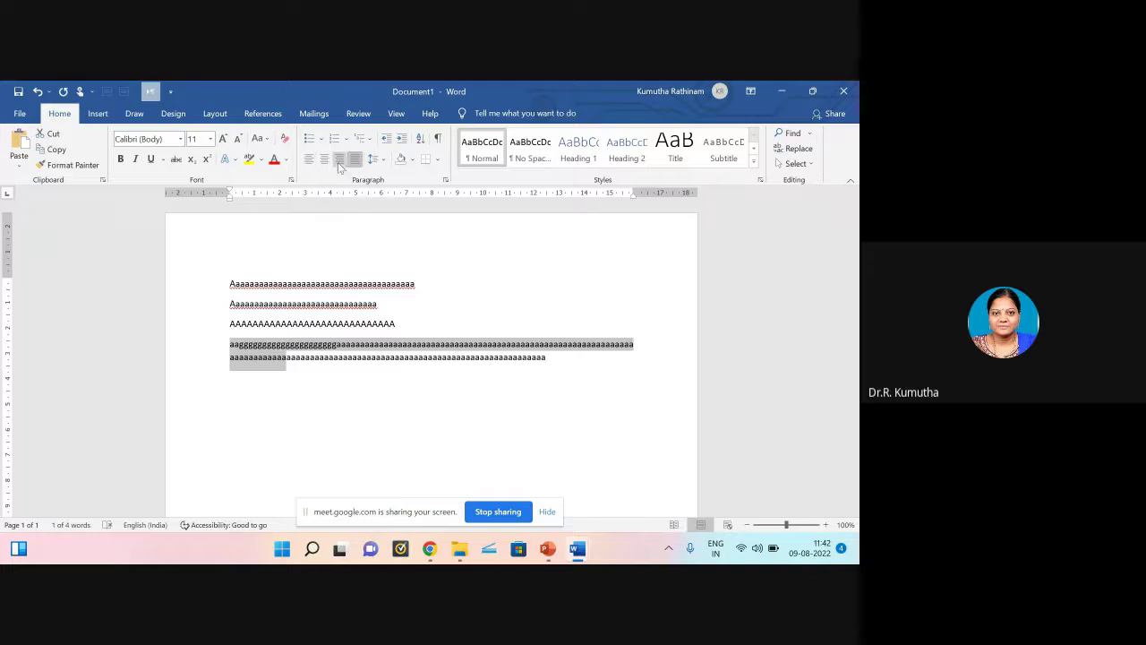
{"action": "left_click", "coordinate": [308, 159]}
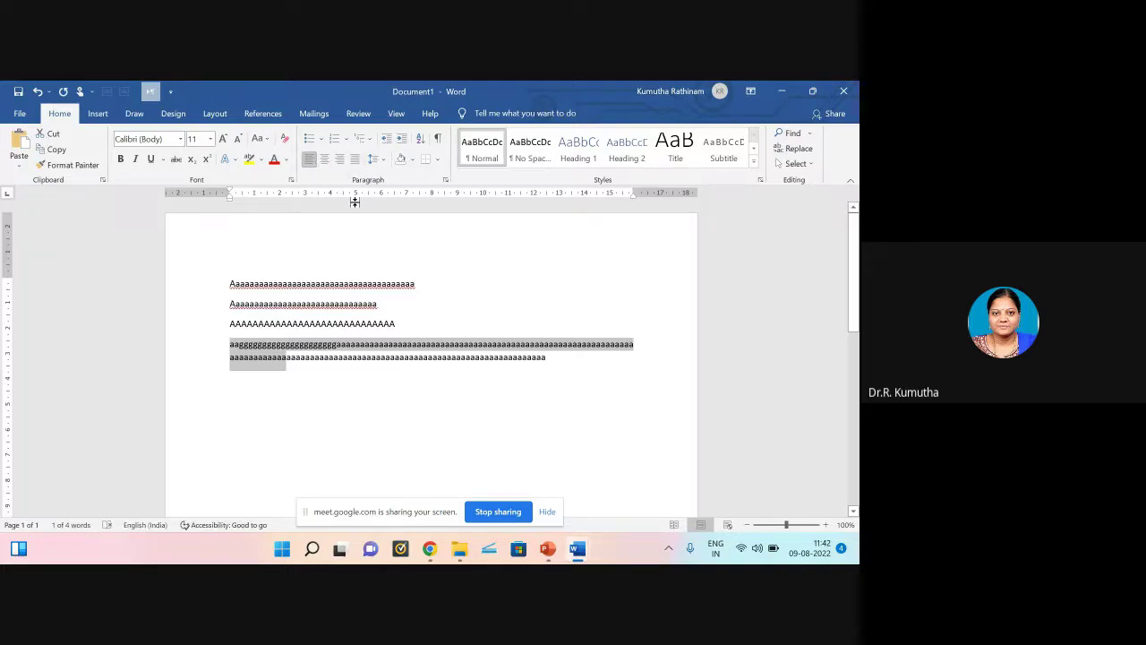
{"action": "left_click", "coordinate": [325, 158]}
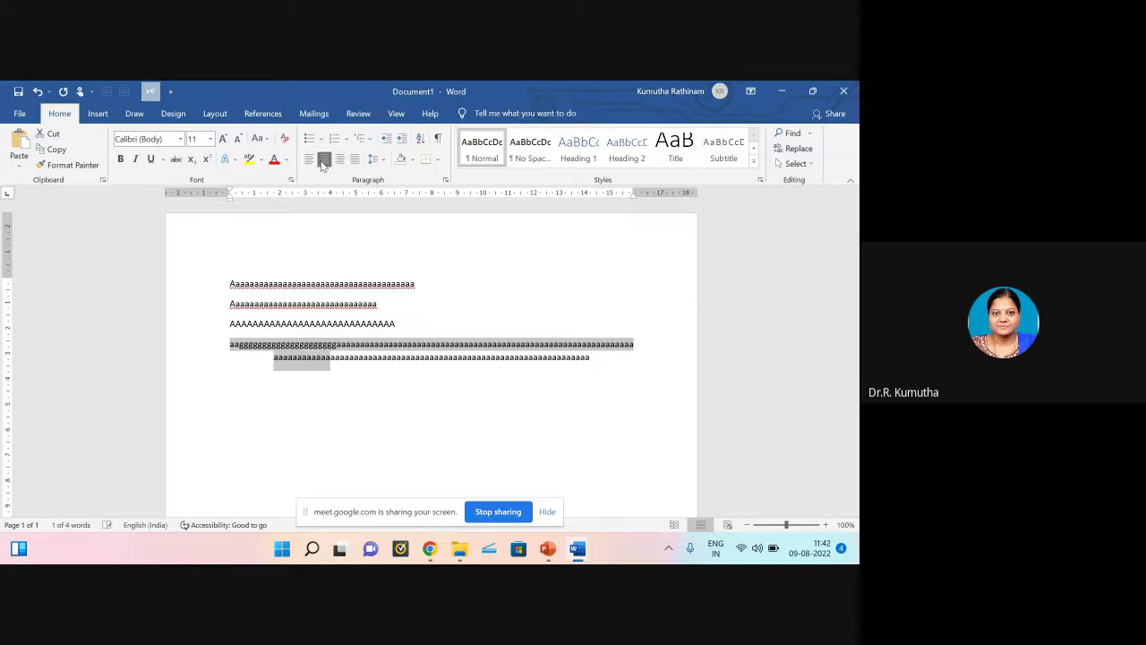
Step: Extend the capital-letter paragraph with repeated "A" until it nearly fills a second line
{"action": "left_click", "coordinate": [404, 324]}
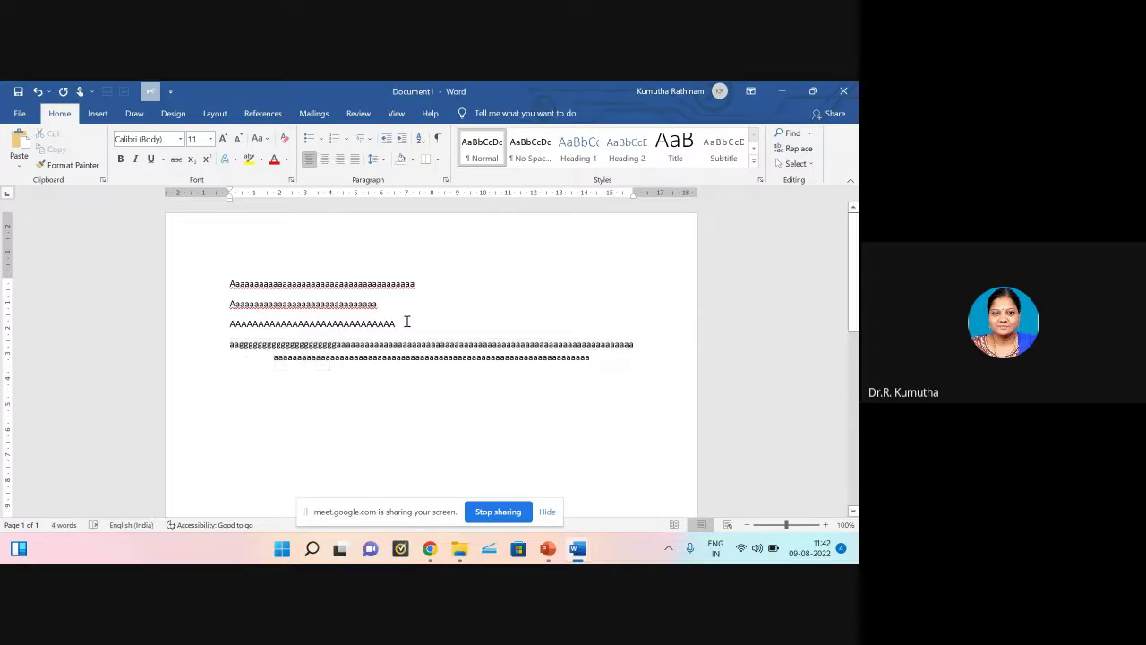
{"action": "type", "text": "AAAAAAAAAAAAAAAAAAAAAAAAAAAAAAAAAAAAAAAAA"}
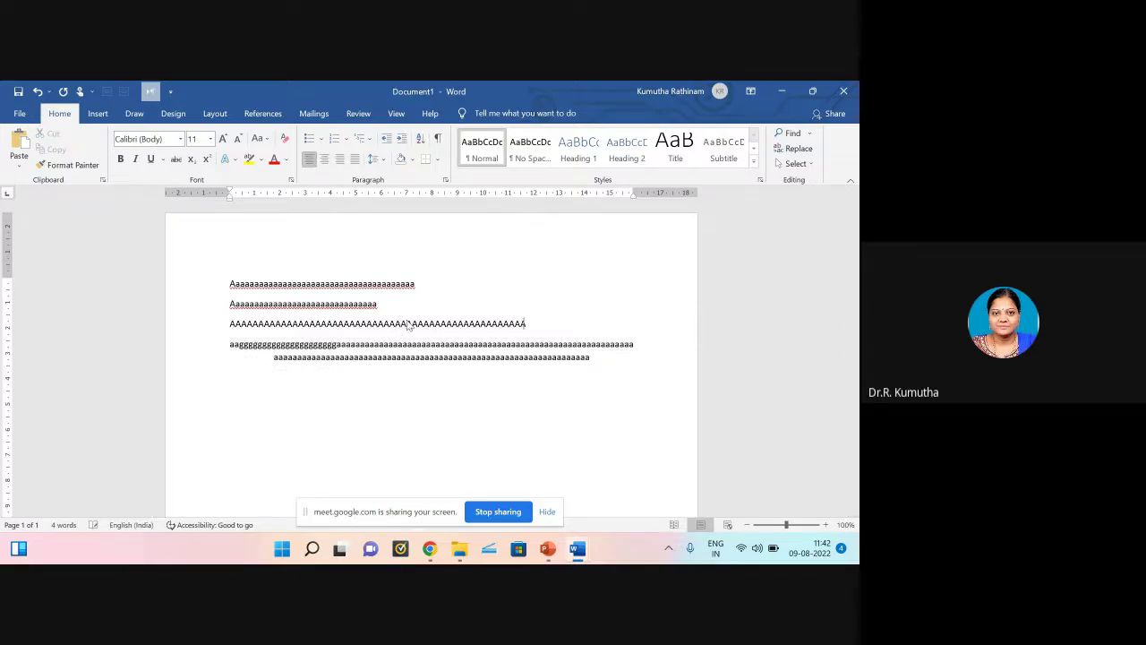
{"action": "type", "text": "AAAAAAAAAAAAAAAAAAAAAAAAAAAAAAAAAAAAAAAAAAAAAAAAAAAAAAAAA"}
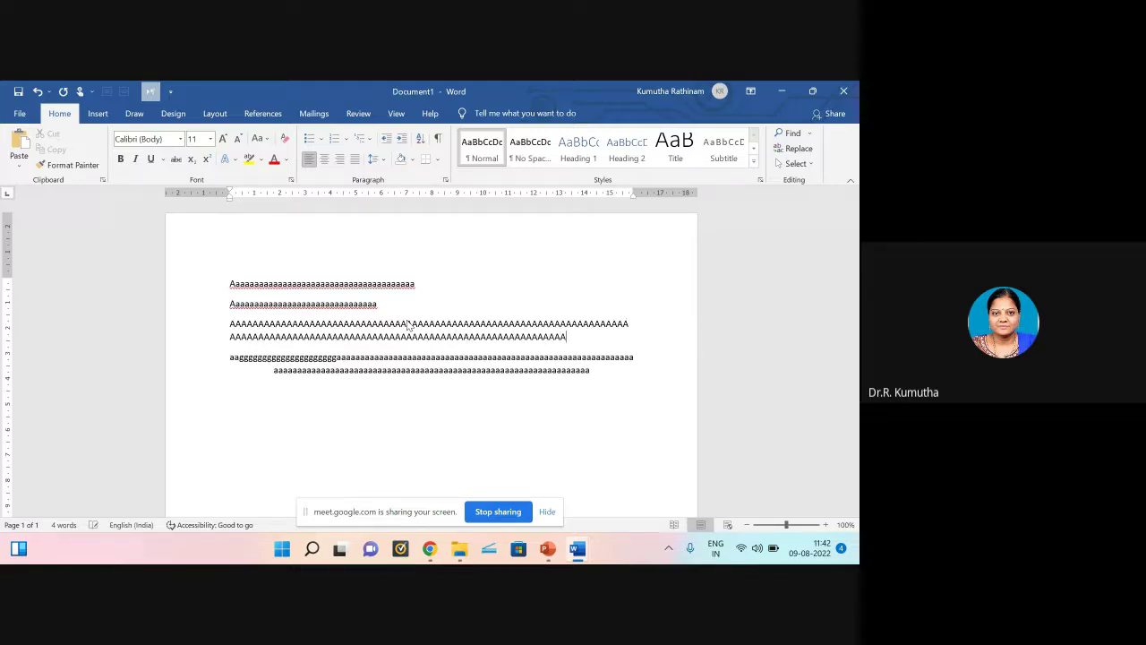
{"action": "type", "text": "AAAAAAAAAAAAA"}
Step: Try copying the centred last paragraph's formatting onto the capital-letter paragraph with Format Painter, and undo the change
{"action": "left_click_drag", "start_coordinate": [226, 358], "coordinate": [595, 376]}
{"action": "left_click", "coordinate": [70, 165]}
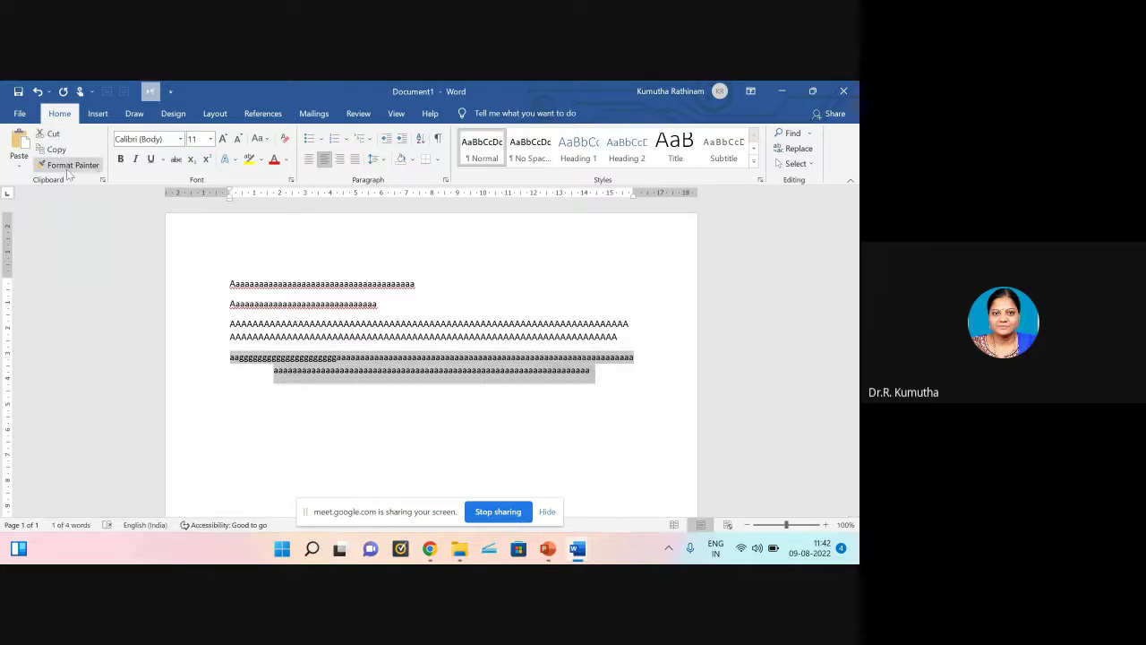
{"action": "mouse_move", "coordinate": [626, 336]}
{"action": "left_mouse_down"}
{"action": "mouse_move", "coordinate": [415, 317]}
{"action": "mouse_move", "coordinate": [226, 328]}
{"action": "mouse_move", "coordinate": [278, 369]}
{"action": "mouse_move", "coordinate": [619, 364]}
{"action": "mouse_move", "coordinate": [616, 377]}
{"action": "left_mouse_up"}
{"action": "left_click", "coordinate": [418, 408]}
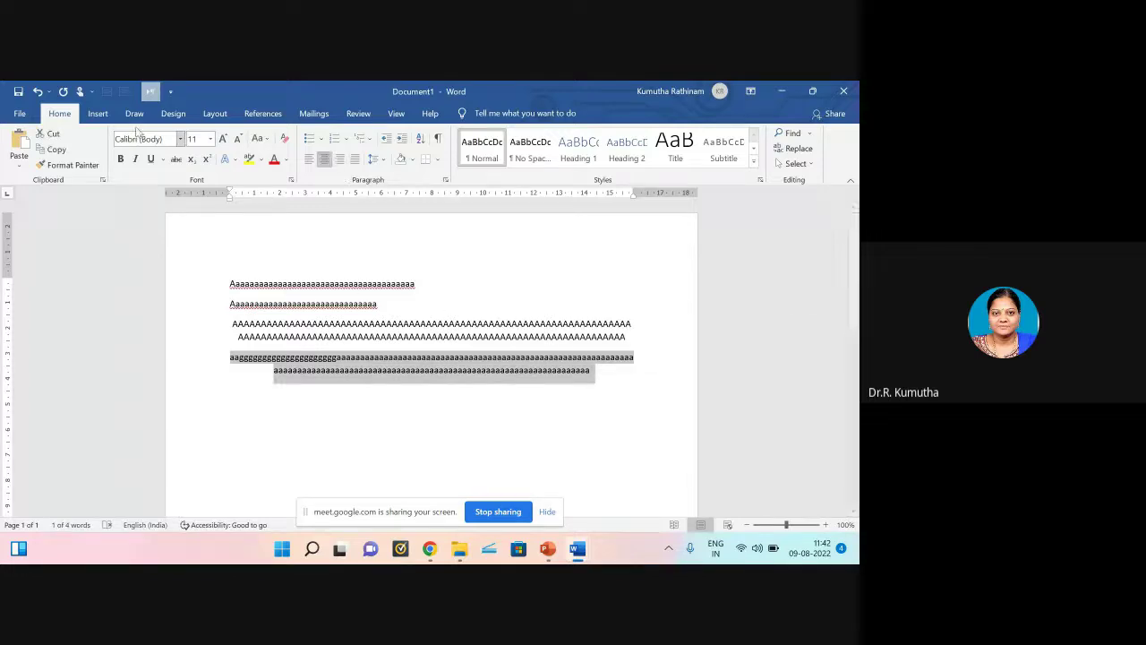
{"action": "left_click", "coordinate": [38, 91]}
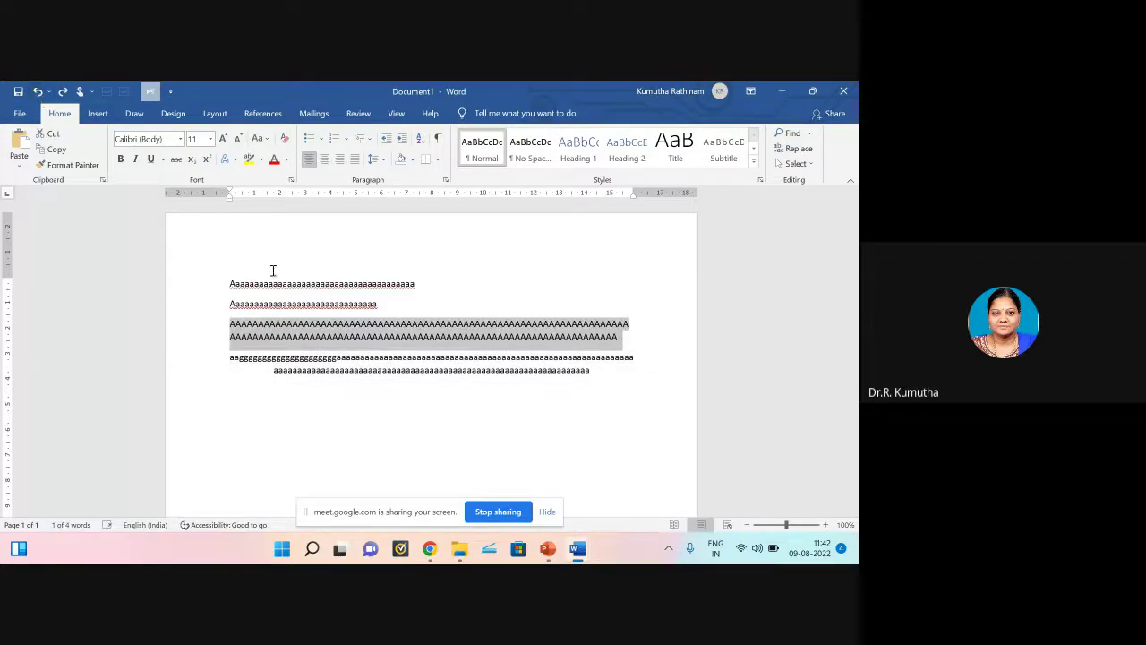
{"action": "left_click", "coordinate": [327, 370]}
{"action": "left_click_drag", "start_coordinate": [238, 357], "coordinate": [609, 388]}
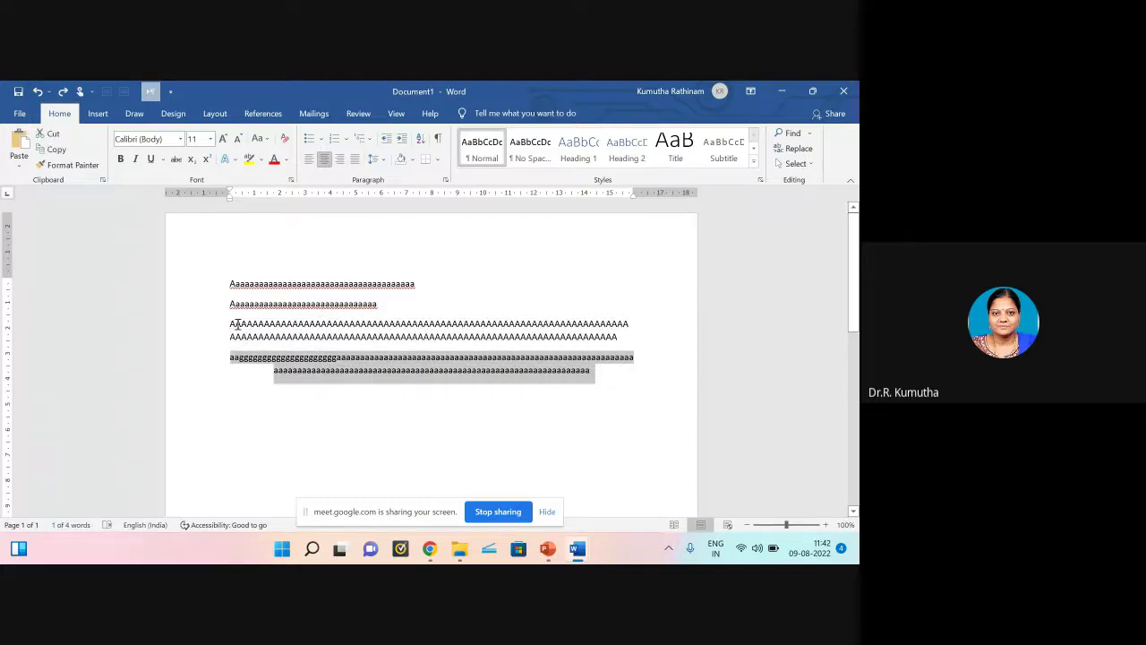
{"action": "left_click_drag", "start_coordinate": [235, 322], "coordinate": [616, 337]}
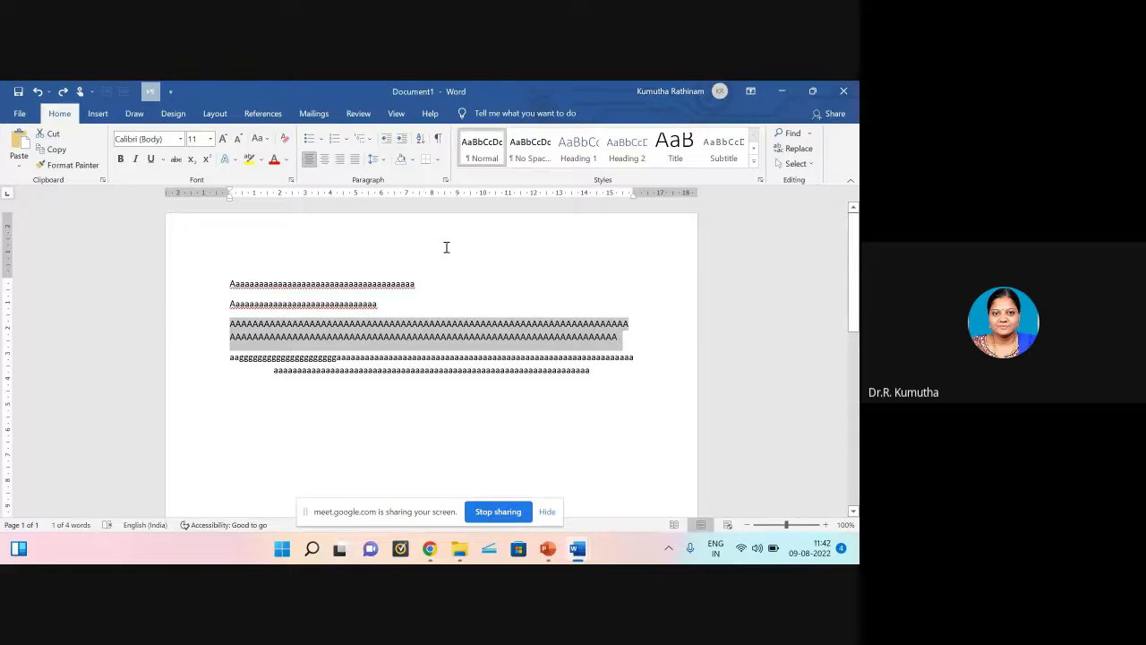
{"action": "left_click", "coordinate": [340, 371]}
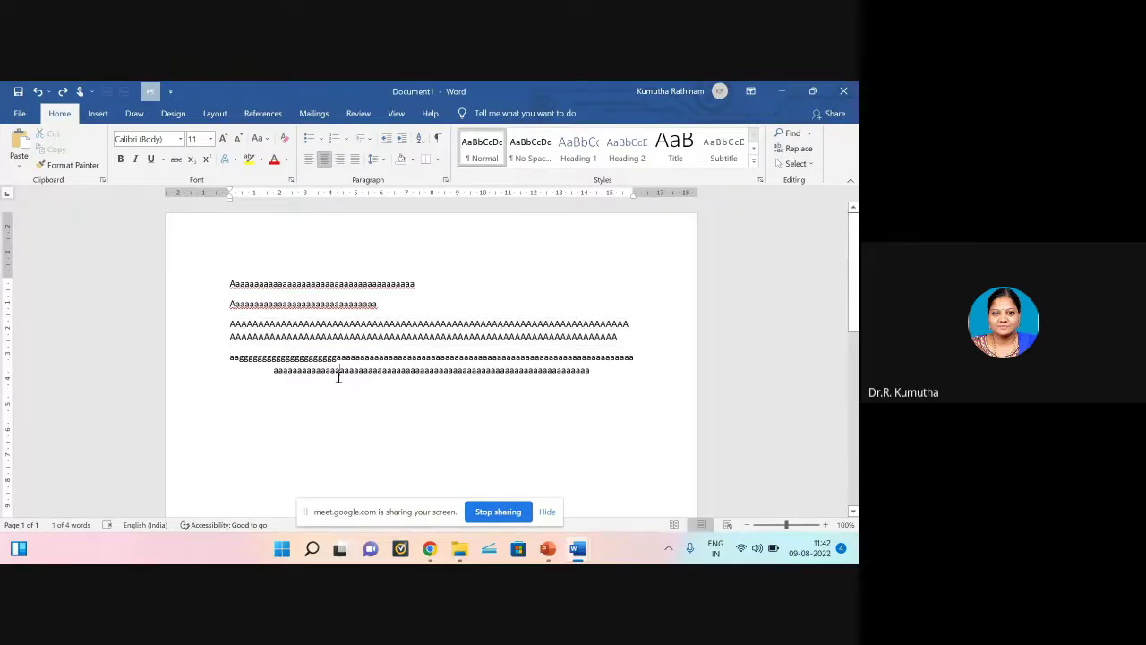
{"action": "left_click_drag", "start_coordinate": [235, 357], "coordinate": [414, 375]}
{"action": "left_click_drag", "start_coordinate": [320, 322], "coordinate": [348, 427]}
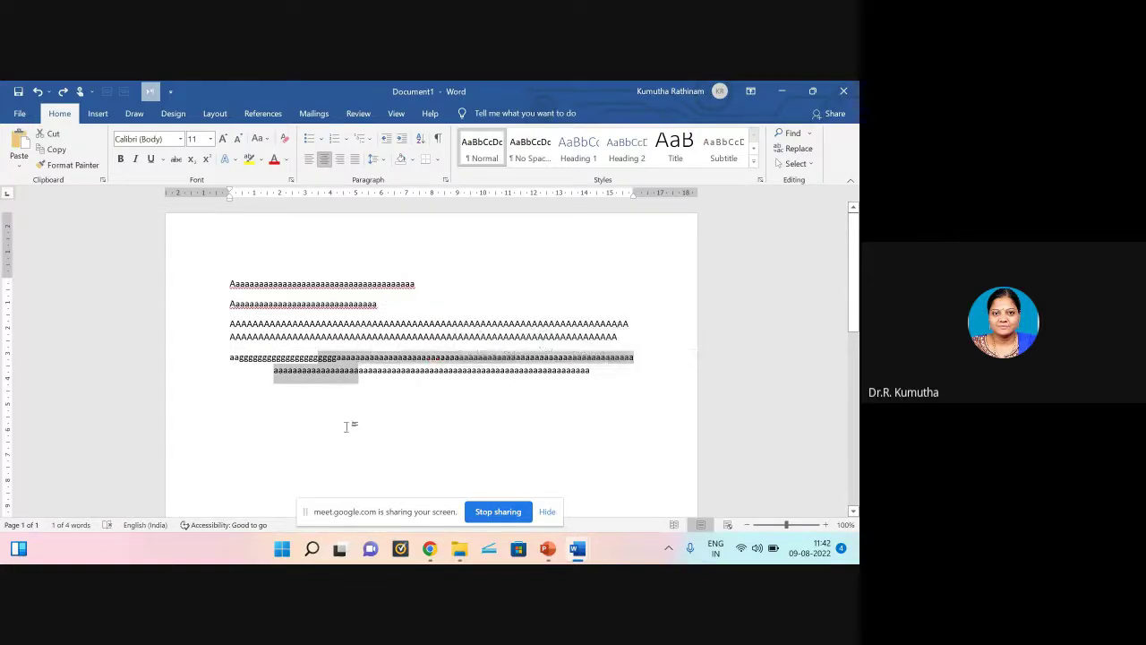
Step: Copy the centred last paragraph's formatting onto the capital-letter paragraph with Format Painter
{"action": "left_click", "coordinate": [260, 385]}
{"action": "left_click_drag", "start_coordinate": [230, 359], "coordinate": [597, 371]}
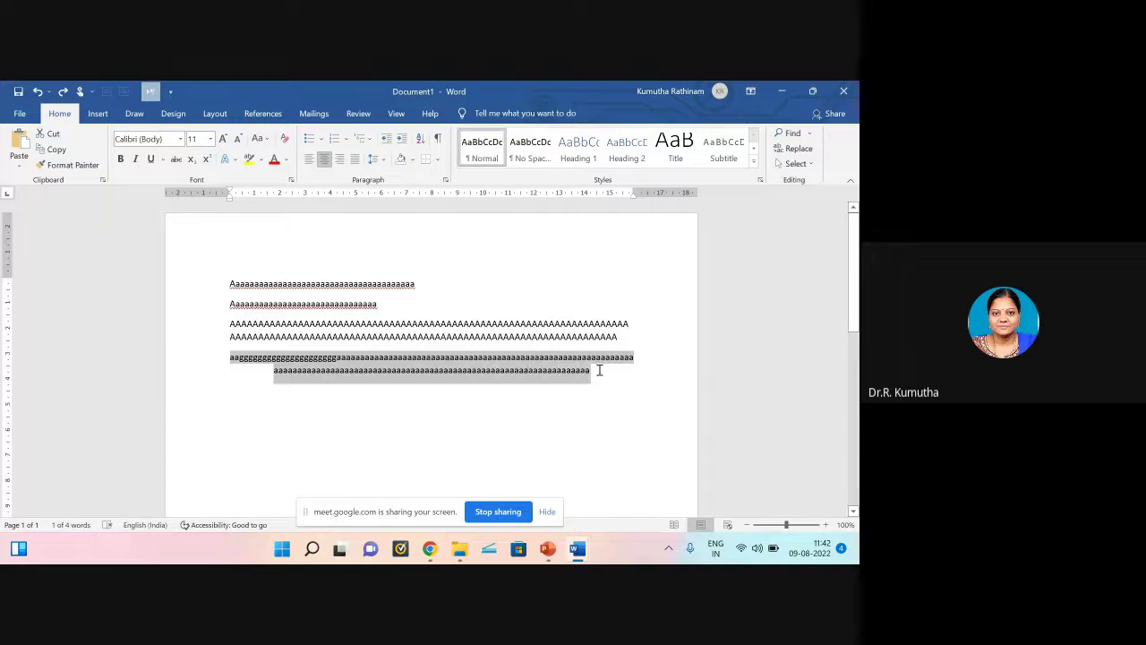
{"action": "left_click", "coordinate": [61, 165]}
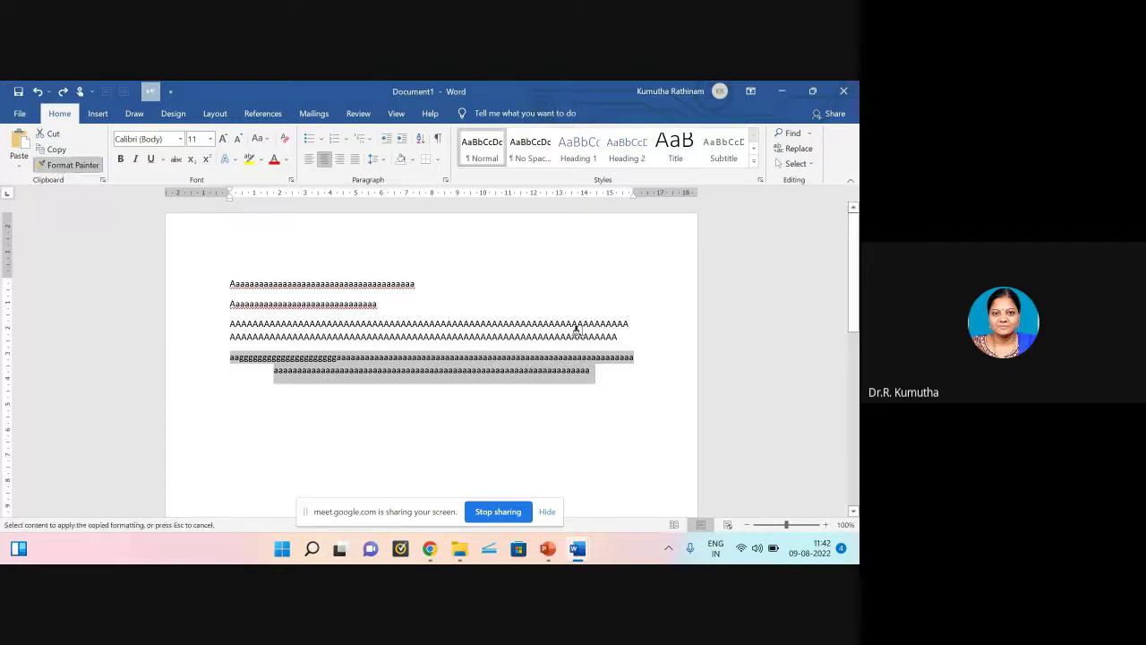
{"action": "mouse_move", "coordinate": [624, 331]}
{"action": "left_mouse_down"}
{"action": "mouse_move", "coordinate": [224, 322]}
{"action": "mouse_move", "coordinate": [387, 369]}
{"action": "left_mouse_up"}
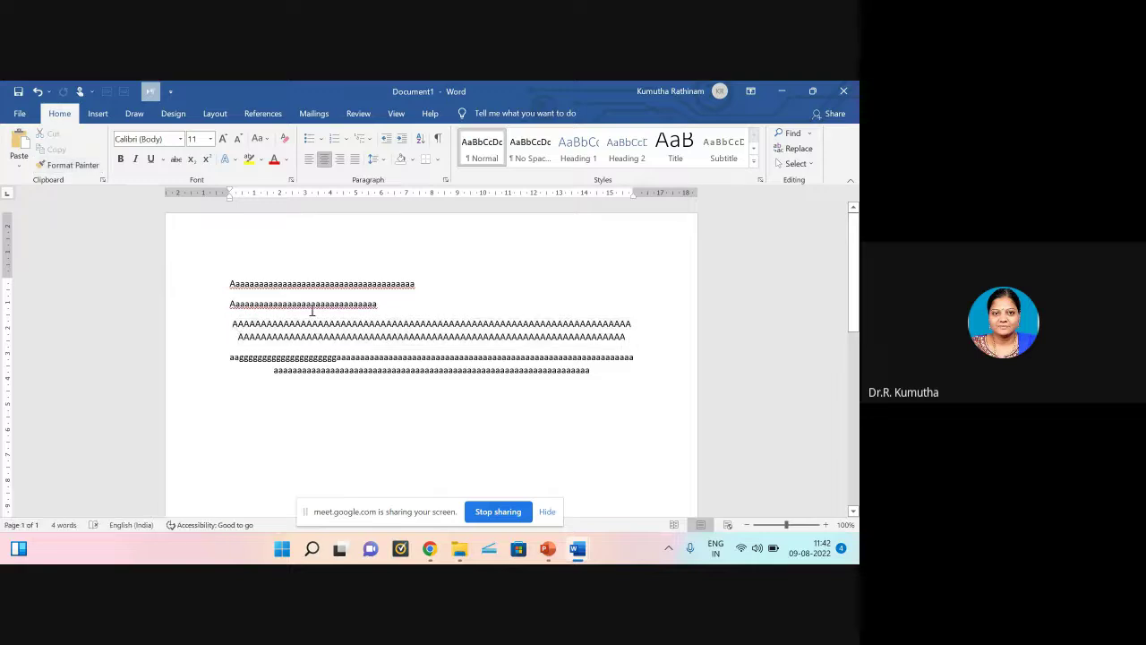
{"action": "left_click_drag", "start_coordinate": [234, 324], "coordinate": [621, 339]}
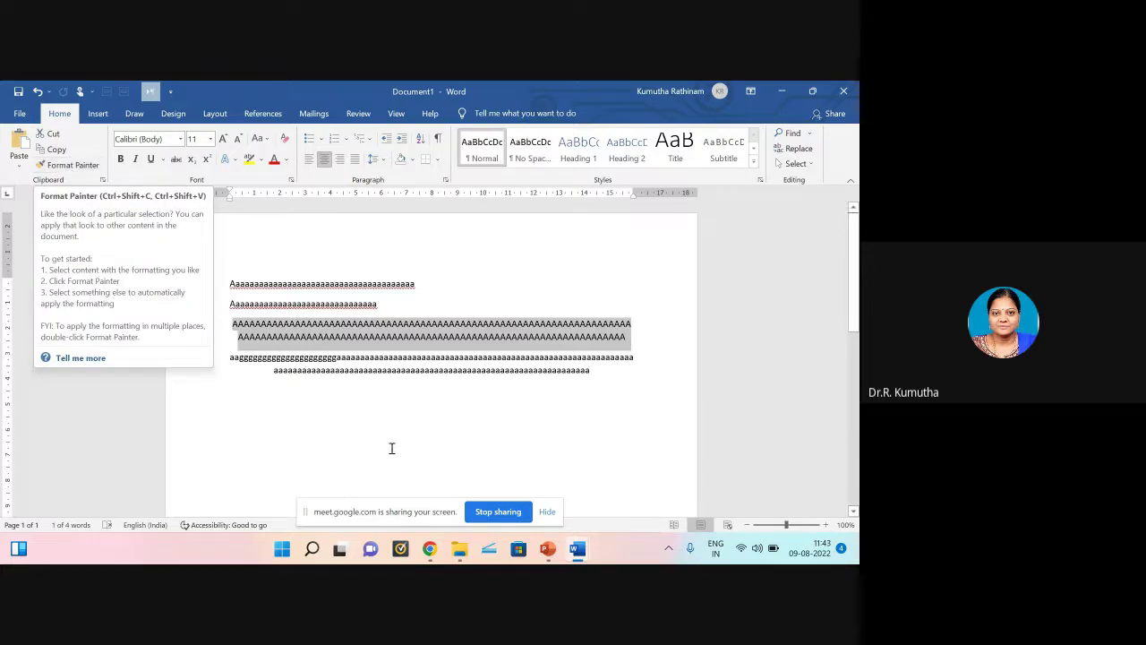
{"action": "left_click", "coordinate": [358, 384]}
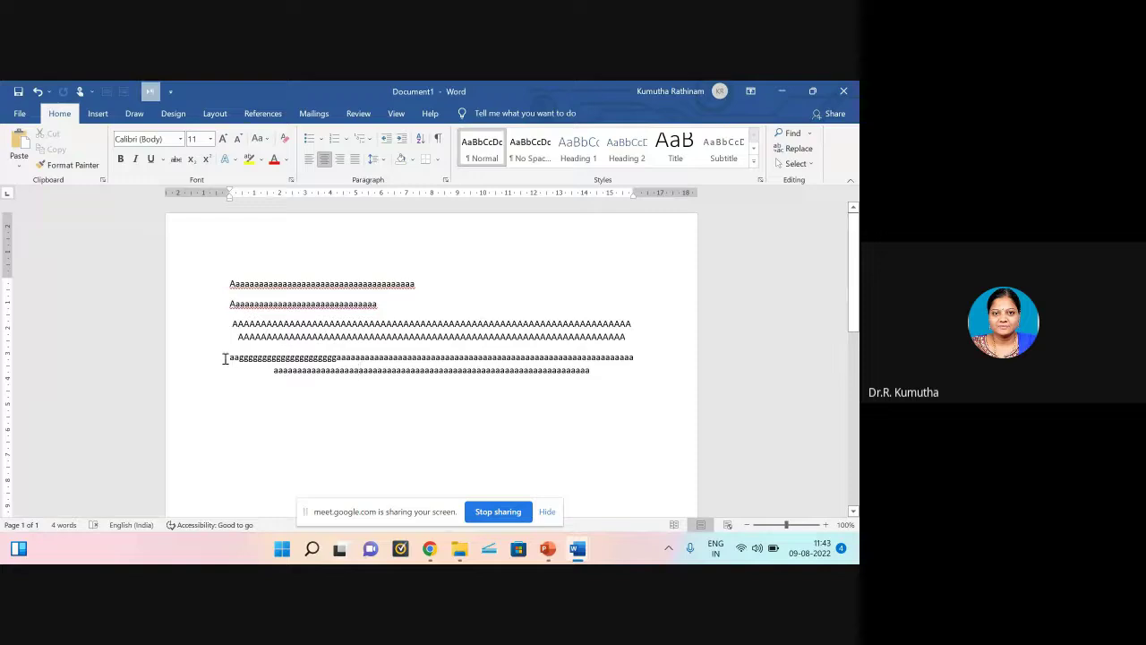
{"action": "left_click_drag", "start_coordinate": [224, 358], "coordinate": [612, 384]}
{"action": "left_click_drag", "start_coordinate": [236, 357], "coordinate": [593, 376]}
{"action": "left_click_drag", "start_coordinate": [398, 320], "coordinate": [443, 340]}
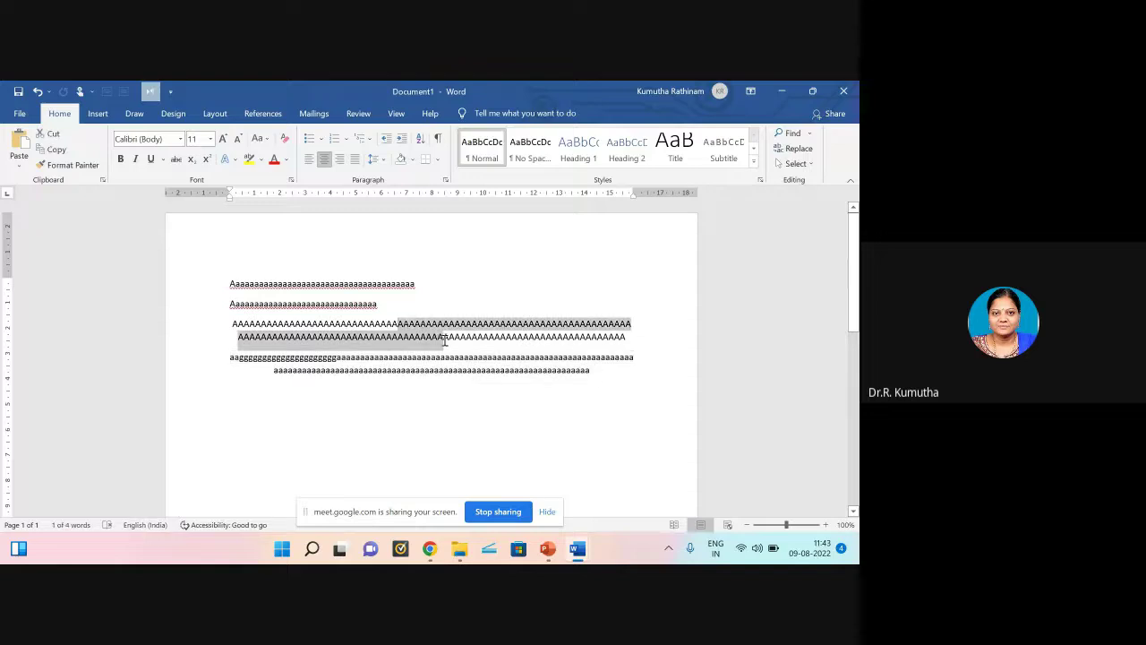
{"action": "left_click", "coordinate": [77, 168]}
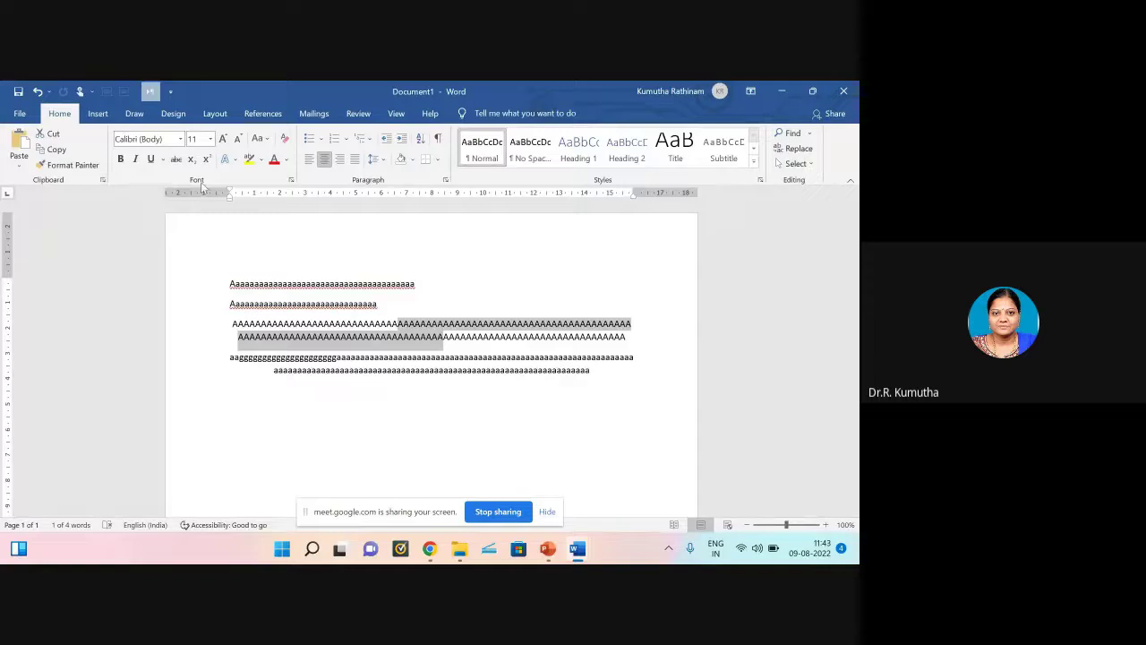
Step: Browse the available fonts for the selected capital letters without applying one
{"action": "left_click", "coordinate": [181, 140]}
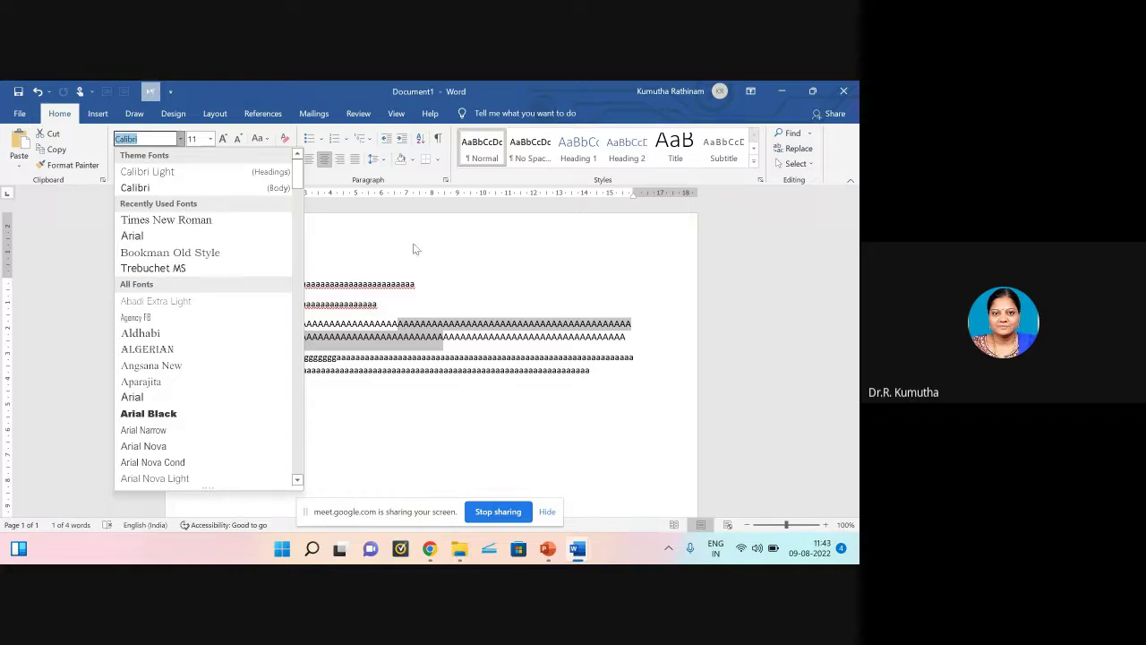
{"action": "key", "text": "Escape"}
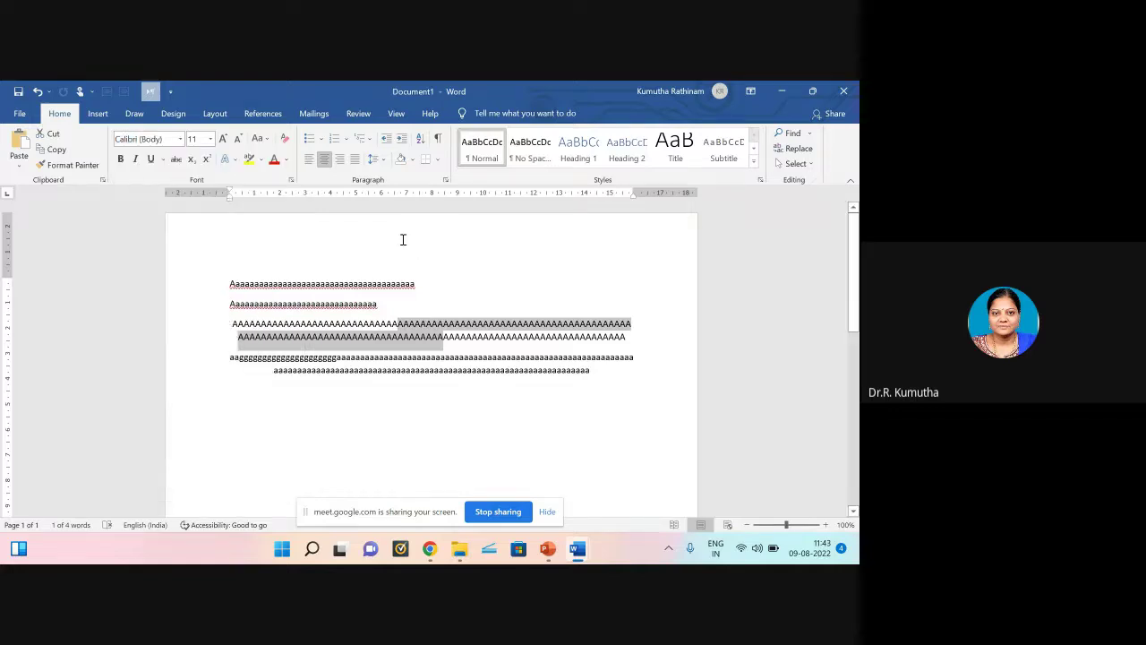
{"action": "left_click", "coordinate": [180, 139]}
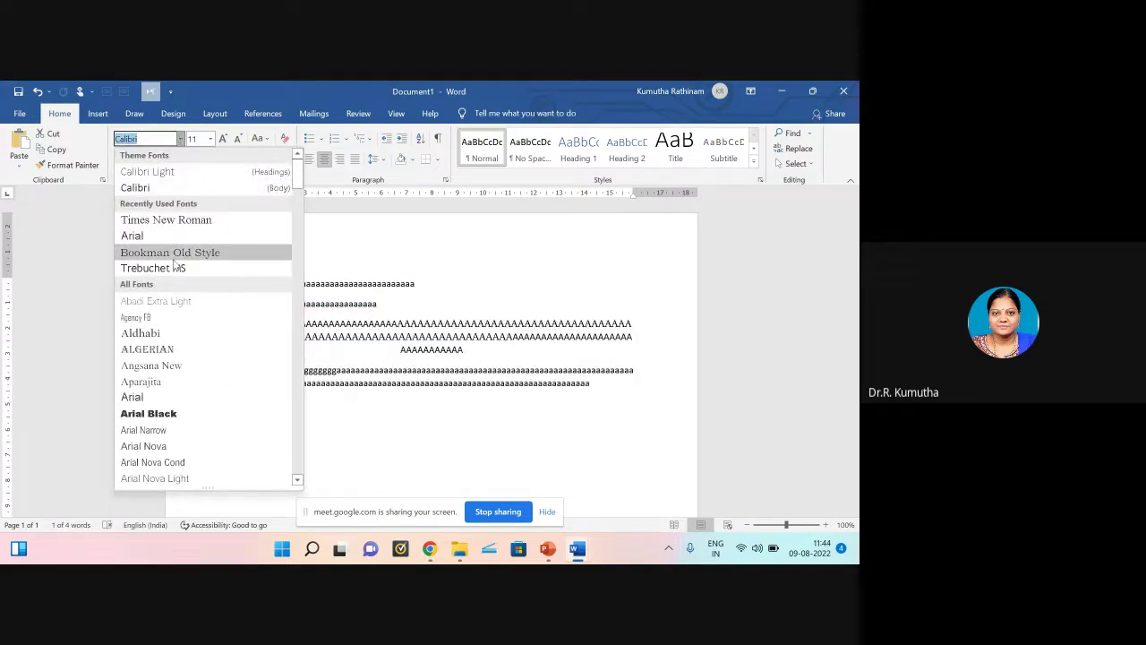
{"action": "scroll", "coordinate": [181, 265], "scroll_direction": "down", "scroll_amount": 3}
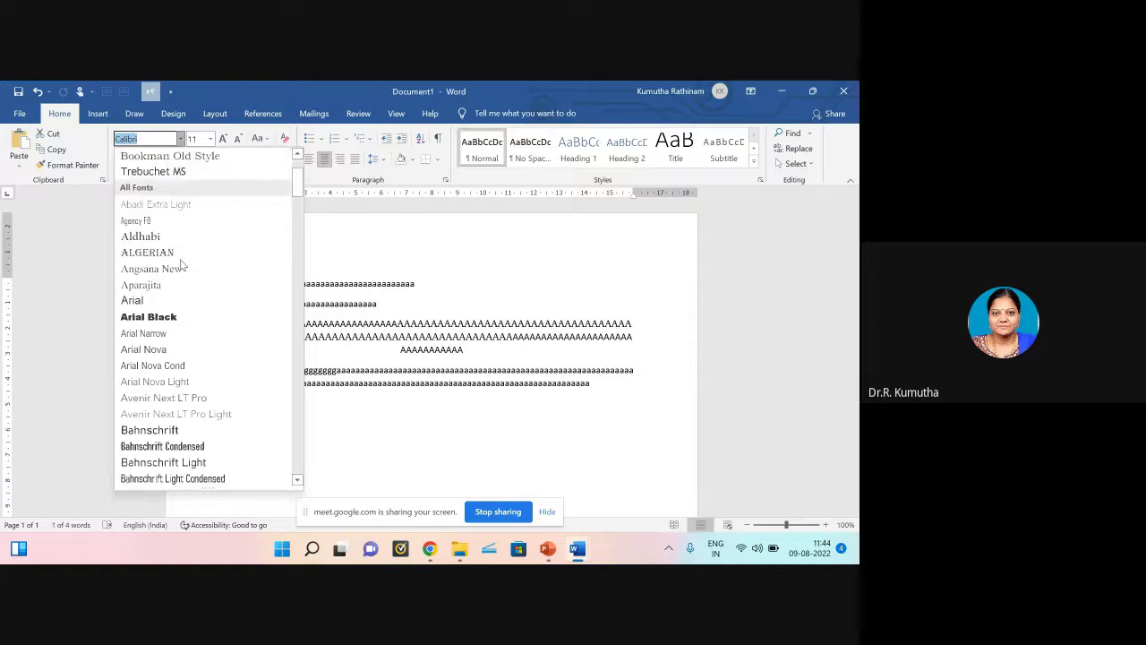
{"action": "scroll", "coordinate": [181, 264], "scroll_direction": "down", "scroll_amount": 4}
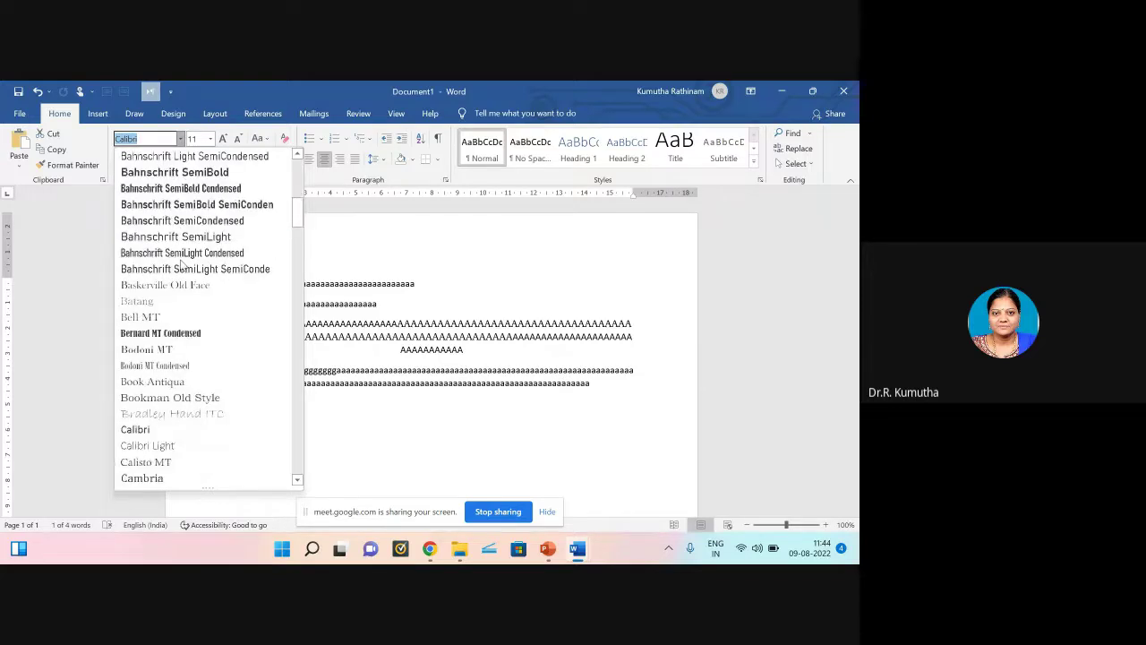
{"action": "scroll", "coordinate": [181, 264], "scroll_direction": "down", "scroll_amount": 7}
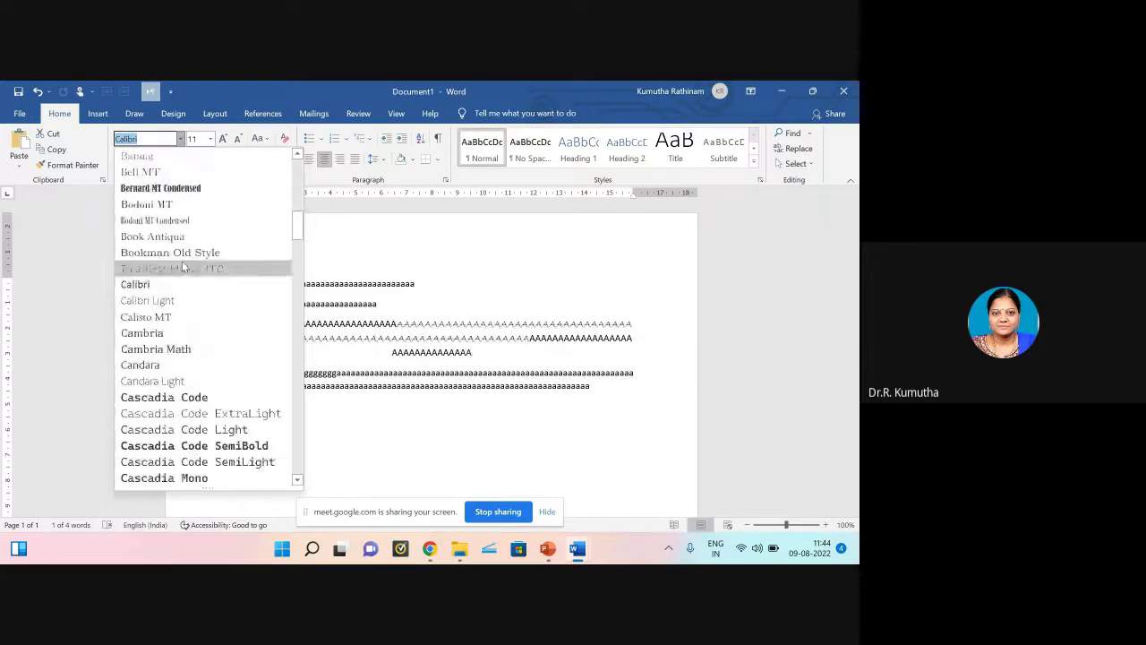
{"action": "left_click", "coordinate": [360, 296]}
Step: Set the first line's font to Cascadia Code SemiBold
{"action": "left_click_drag", "start_coordinate": [225, 284], "coordinate": [432, 284]}
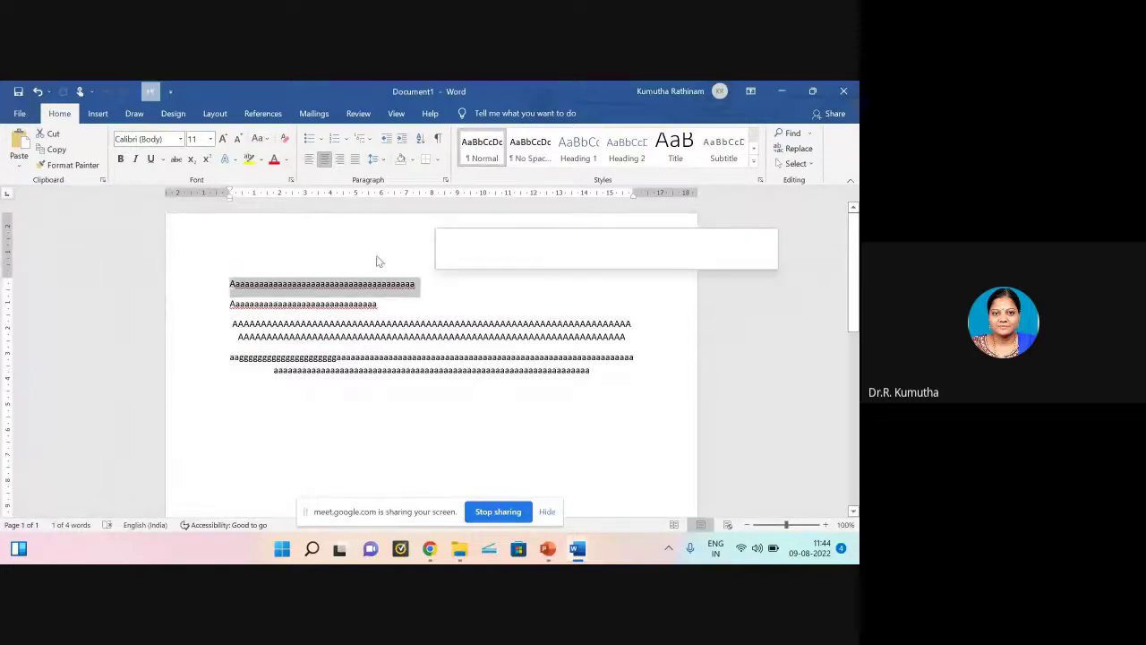
{"action": "left_click", "coordinate": [180, 139]}
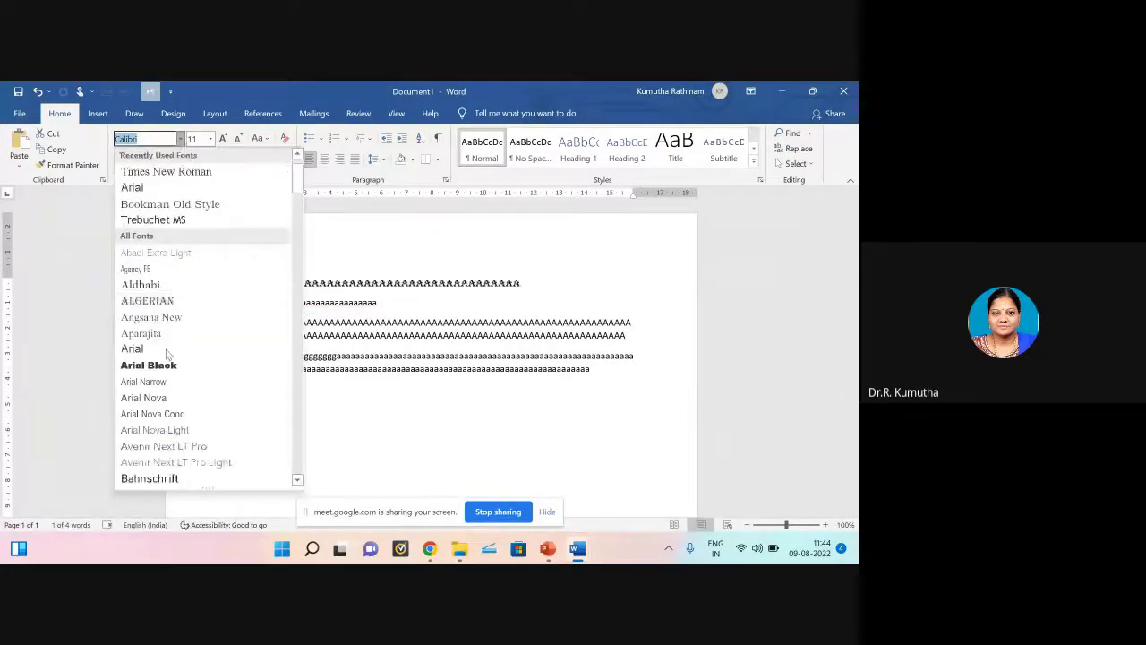
{"action": "scroll", "coordinate": [167, 354], "scroll_direction": "down", "scroll_amount": 8}
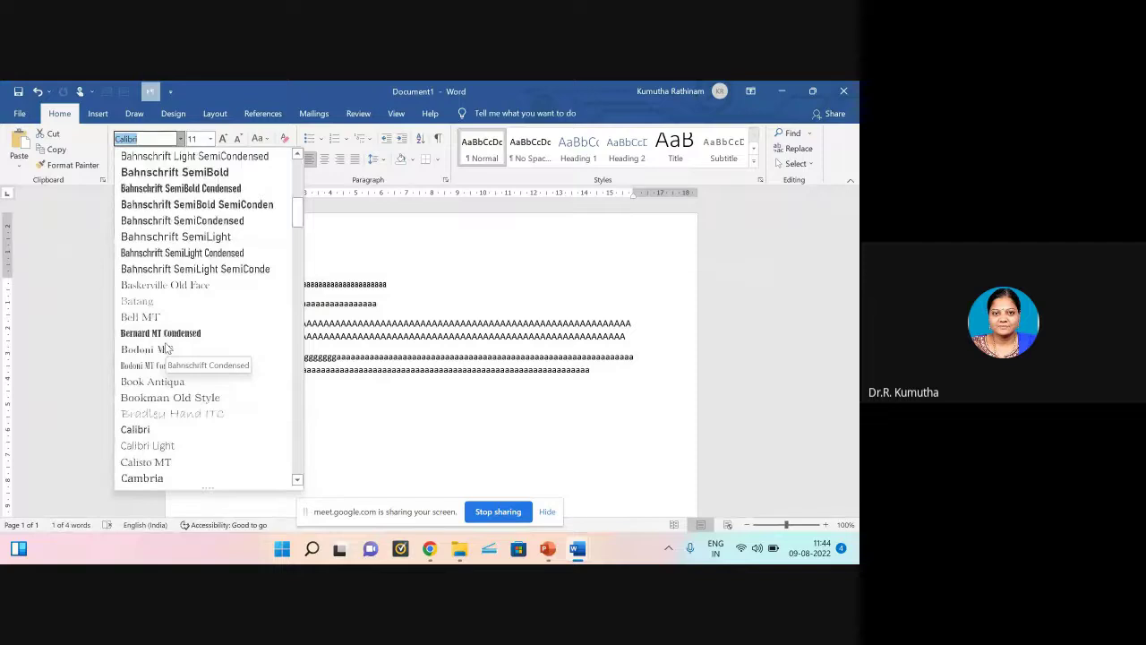
{"action": "scroll", "coordinate": [166, 349], "scroll_direction": "down", "scroll_amount": 3}
{"action": "left_click", "coordinate": [151, 444]}
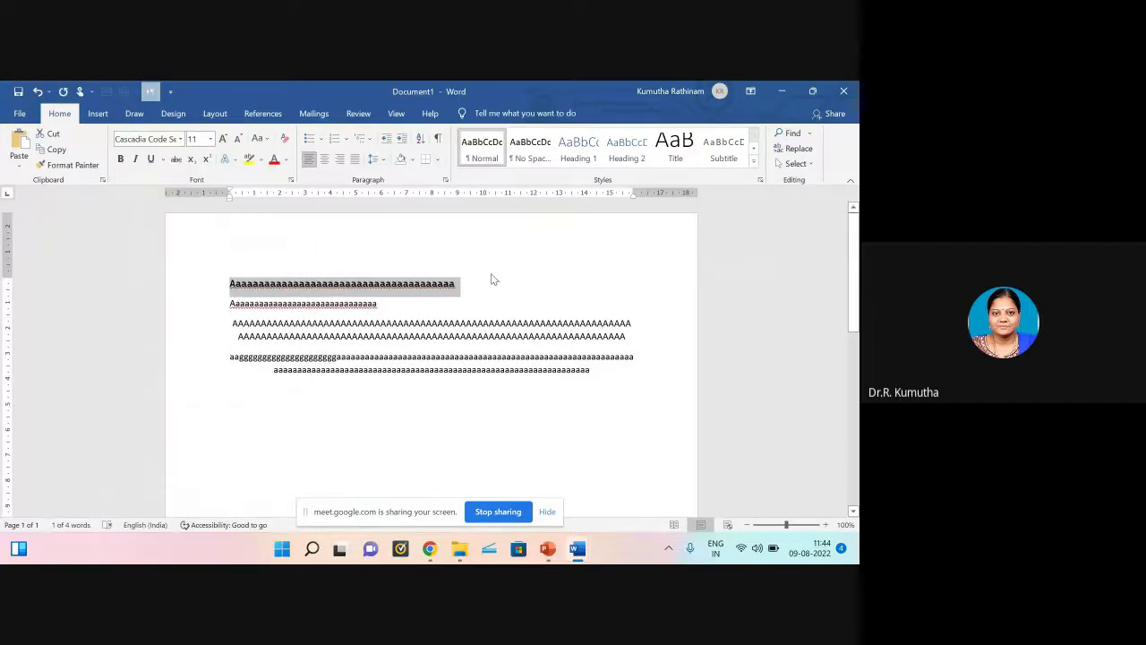
{"action": "left_click", "coordinate": [522, 269]}
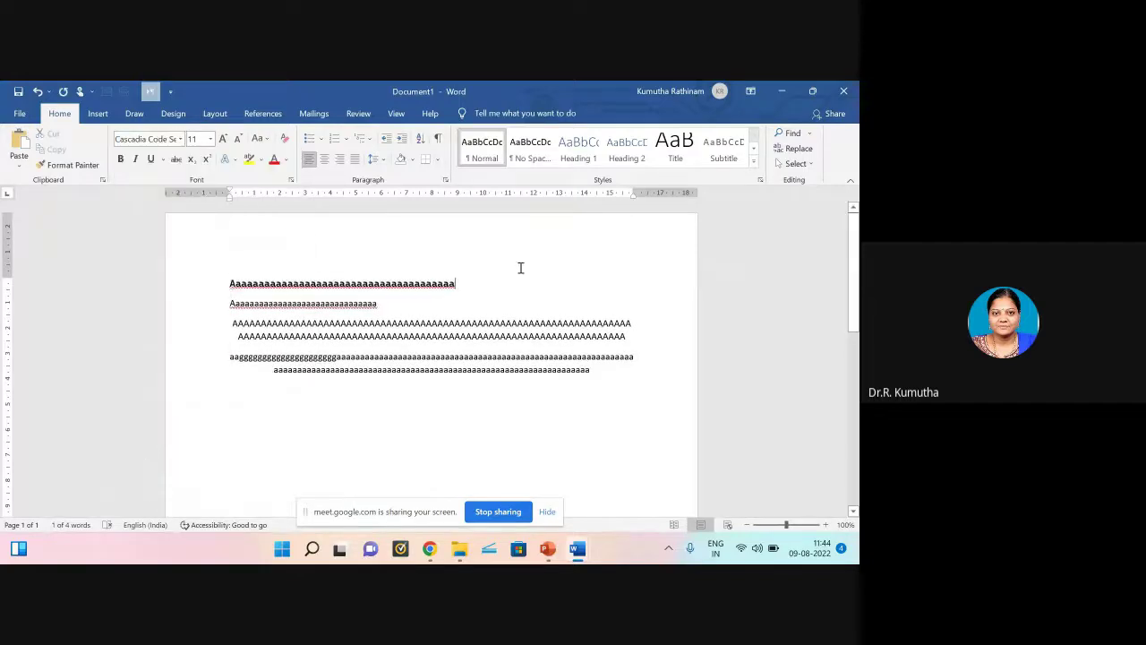
Step: Enlarge the first line's text to 18 pt and shrink it to 12 pt with the font-size stepping commands
{"action": "left_click", "coordinate": [210, 139]}
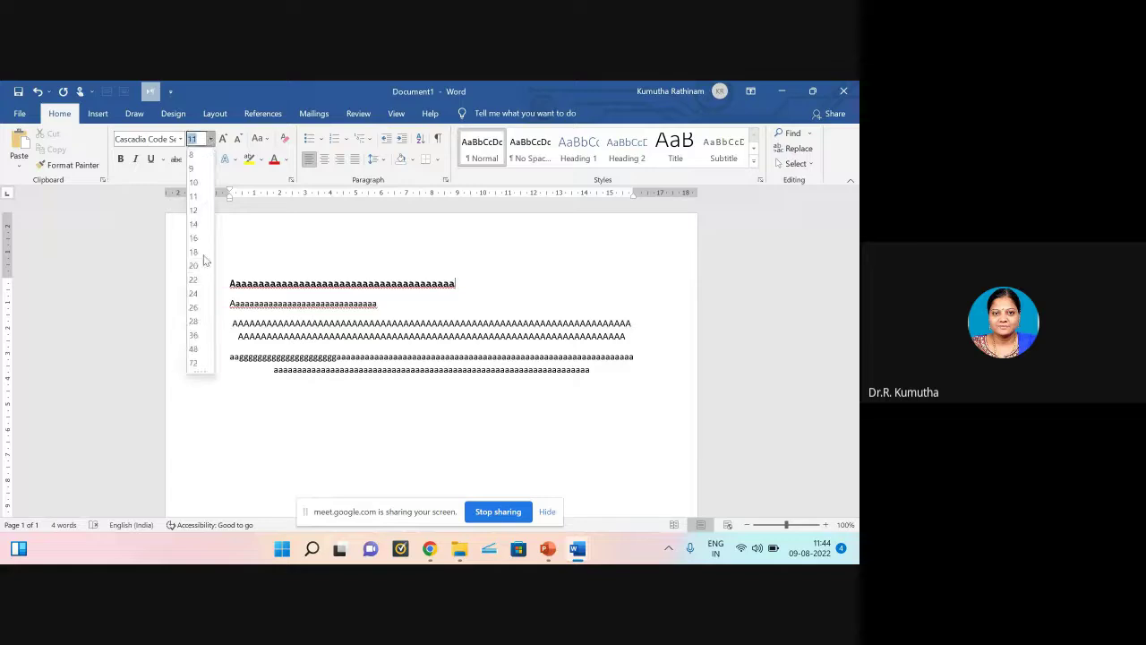
{"action": "left_click", "coordinate": [303, 226]}
{"action": "left_click_drag", "start_coordinate": [229, 285], "coordinate": [459, 284]}
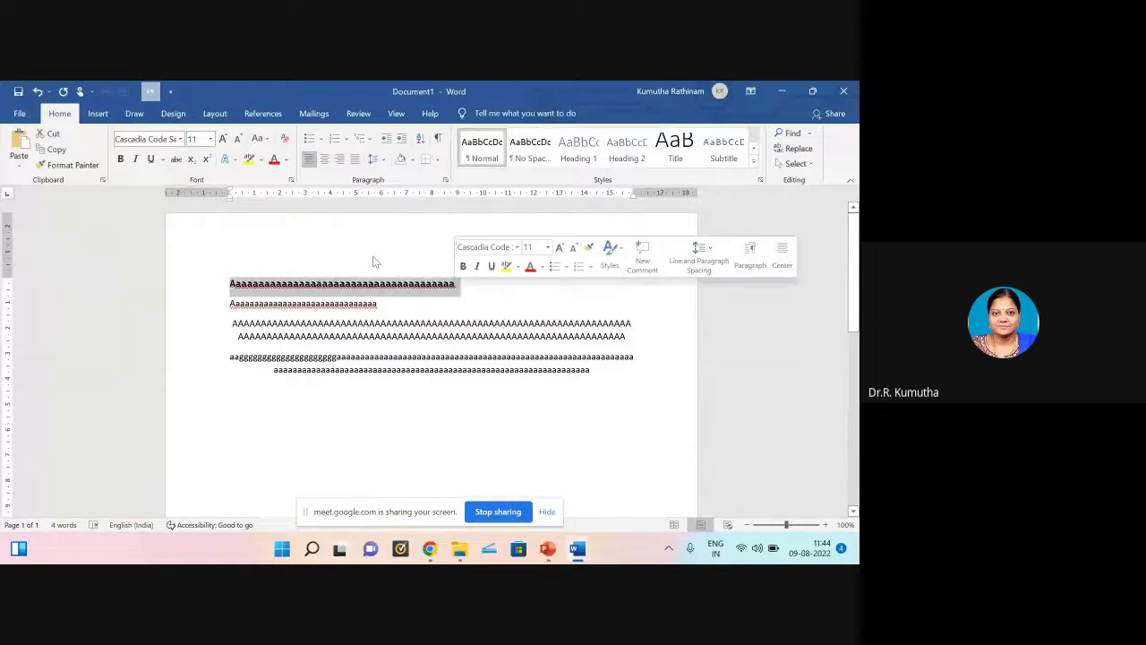
{"action": "left_click", "coordinate": [224, 139]}
{"action": "left_click", "coordinate": [223, 139]}
{"action": "left_click", "coordinate": [224, 139]}
{"action": "left_click", "coordinate": [224, 139]}
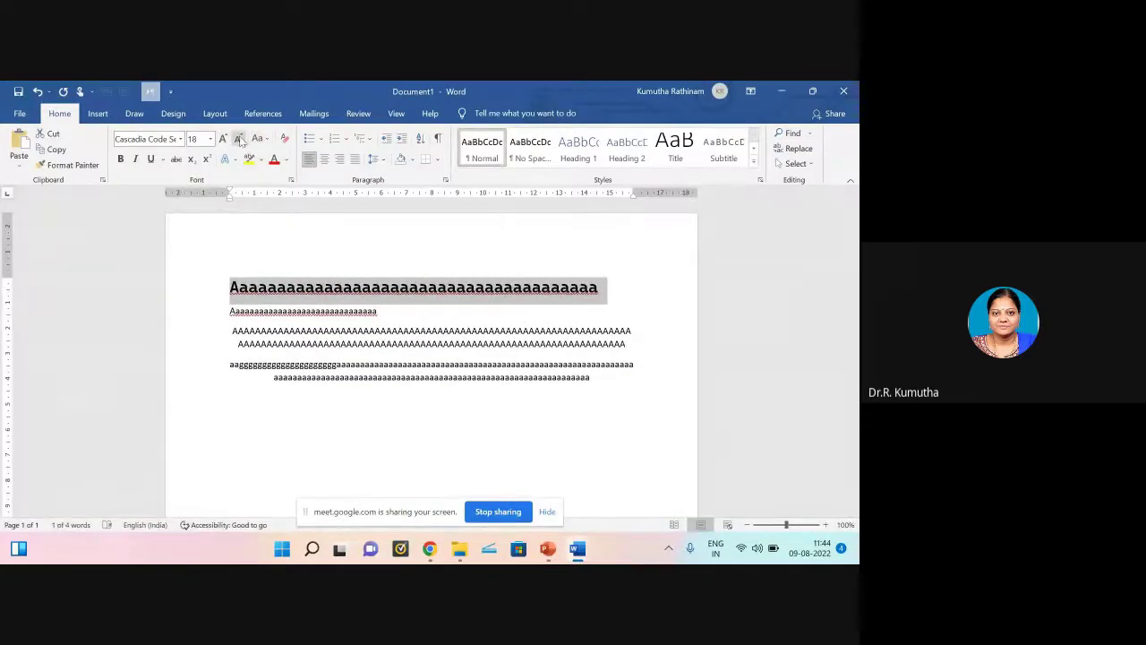
{"action": "left_click", "coordinate": [239, 139]}
{"action": "left_click", "coordinate": [239, 139]}
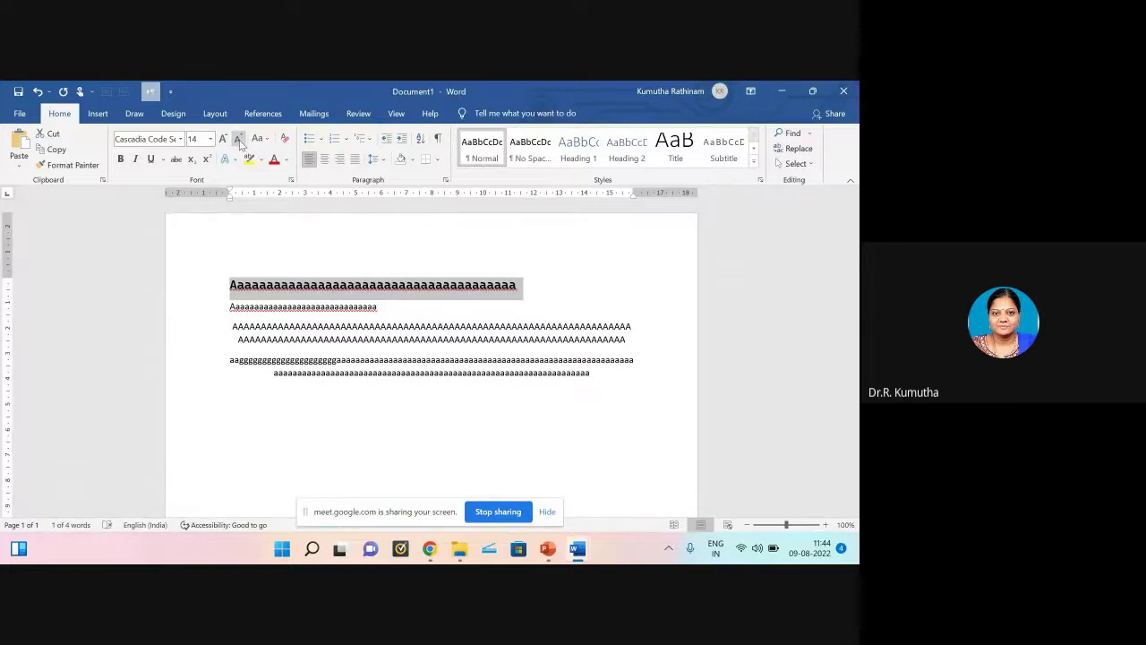
{"action": "left_click", "coordinate": [239, 138]}
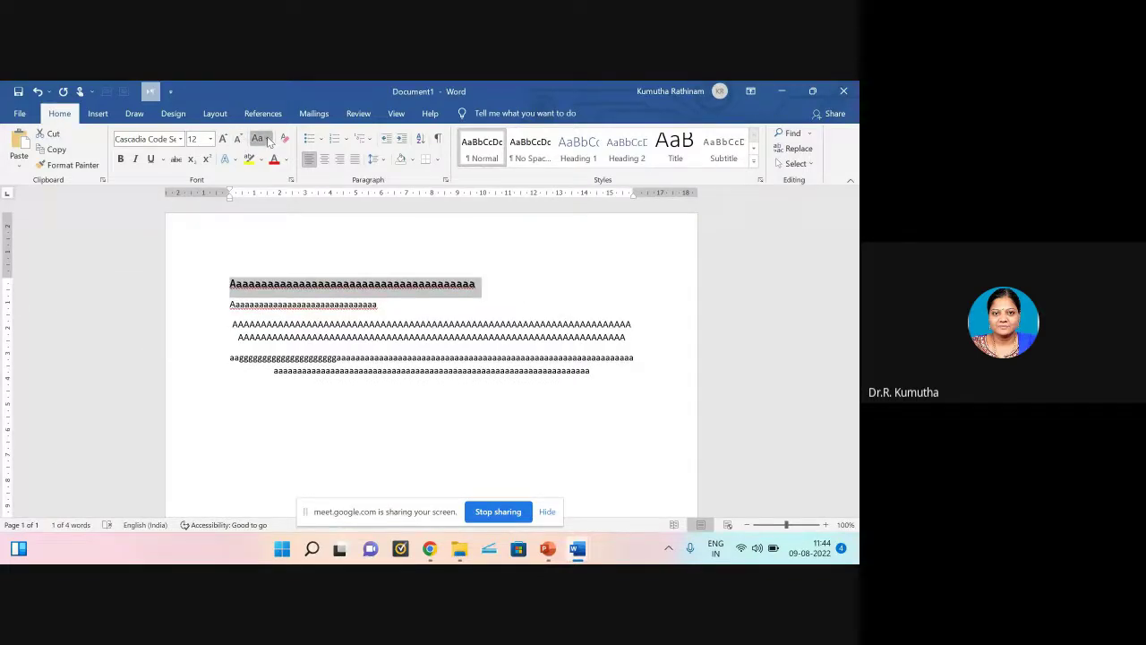
Step: Apply sentence case to the first line
{"action": "left_click", "coordinate": [259, 138]}
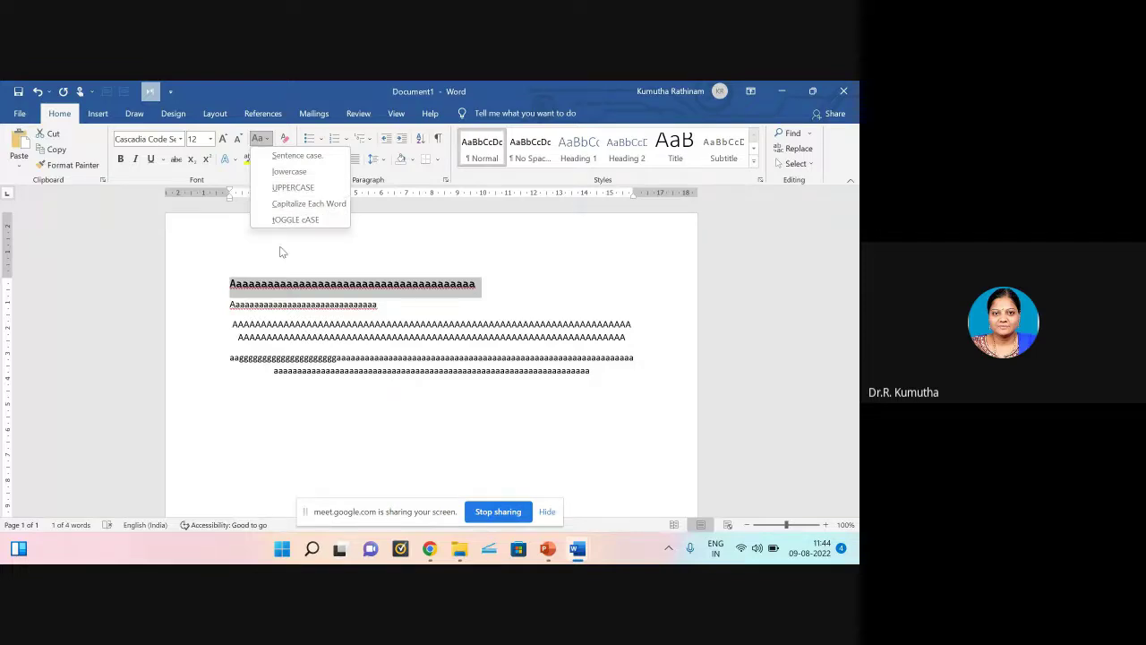
{"action": "left_click", "coordinate": [300, 158]}
{"action": "left_click_drag", "start_coordinate": [231, 279], "coordinate": [486, 291]}
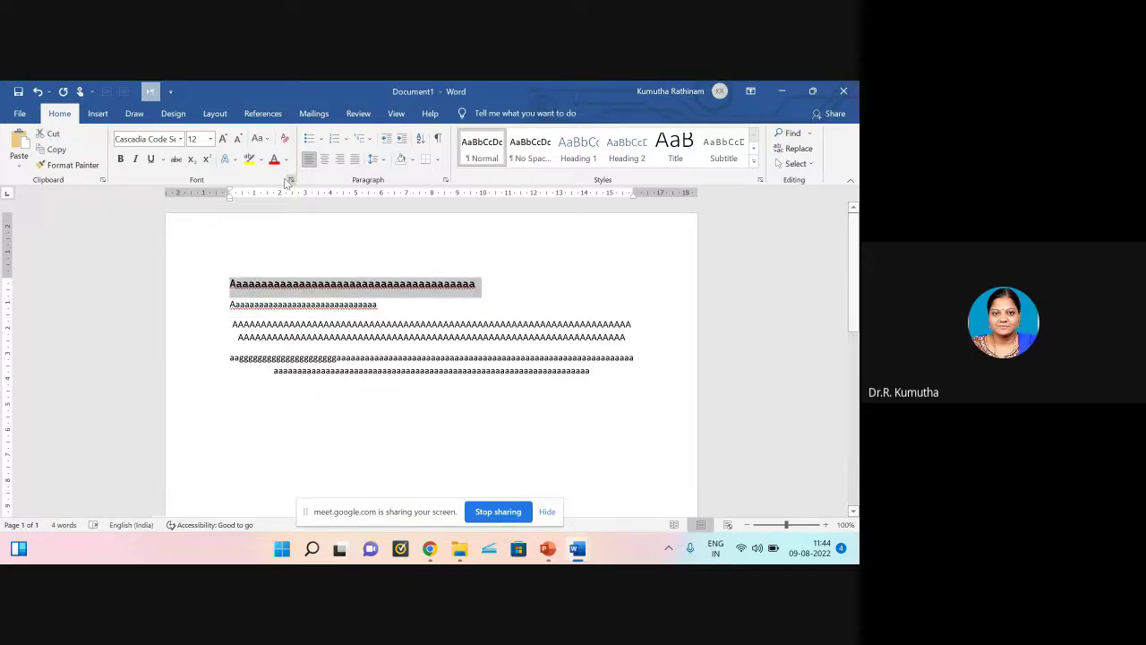
{"action": "left_click", "coordinate": [258, 139]}
{"action": "left_click", "coordinate": [281, 156]}
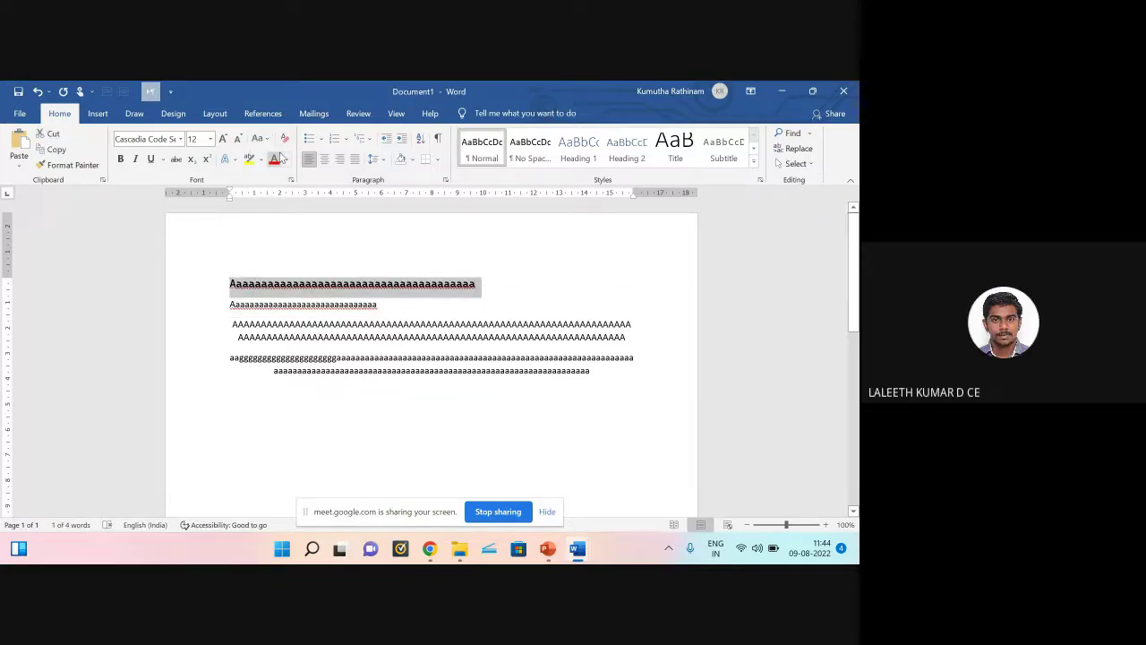
Step: Try lowercase and uppercase on the first line
{"action": "left_click", "coordinate": [265, 141]}
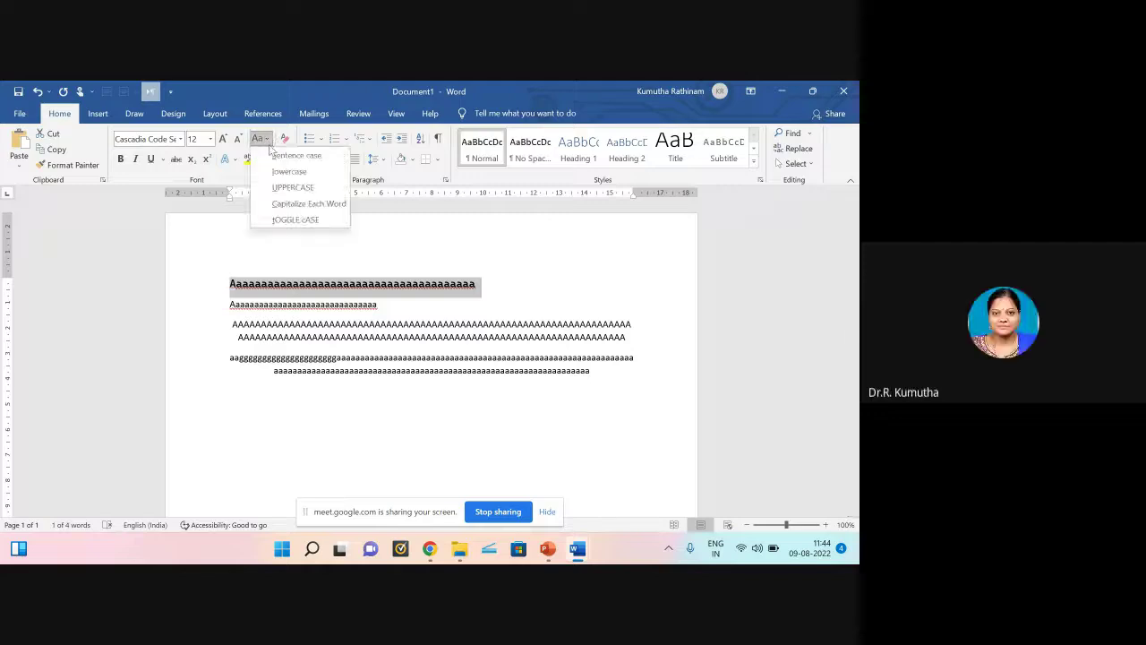
{"action": "left_click", "coordinate": [284, 171]}
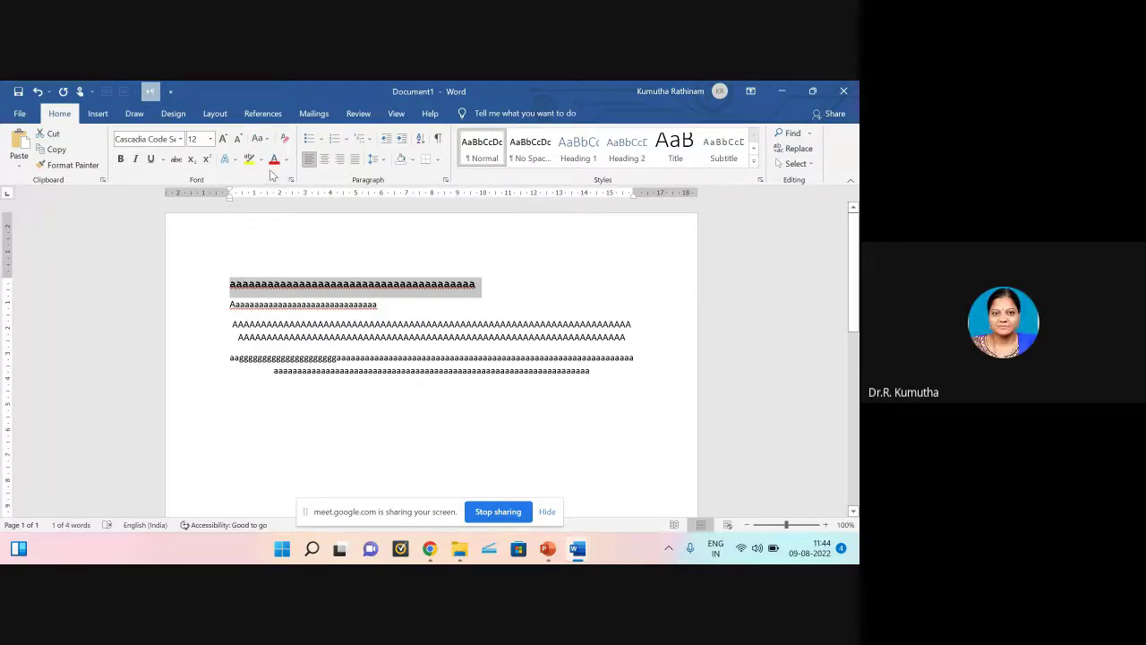
{"action": "left_click", "coordinate": [261, 139]}
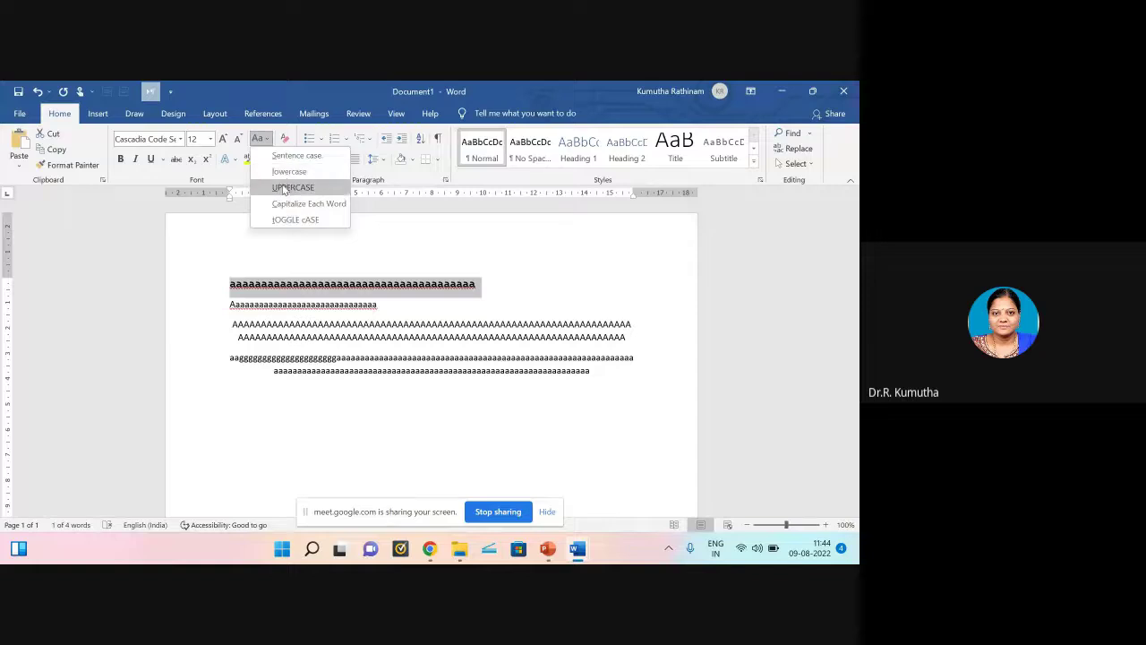
{"action": "left_click", "coordinate": [287, 187]}
Step: Change the first line's case to Capitalize Each Word and deselect the text
{"action": "left_click", "coordinate": [269, 141]}
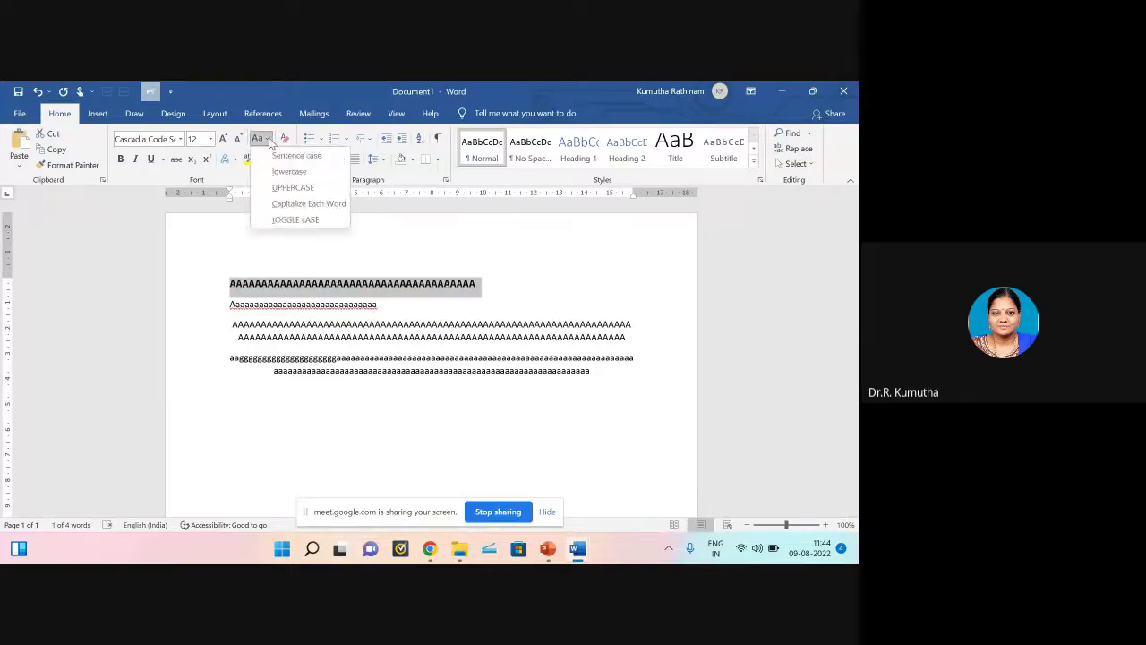
{"action": "left_click", "coordinate": [289, 203]}
{"action": "left_click", "coordinate": [478, 287]}
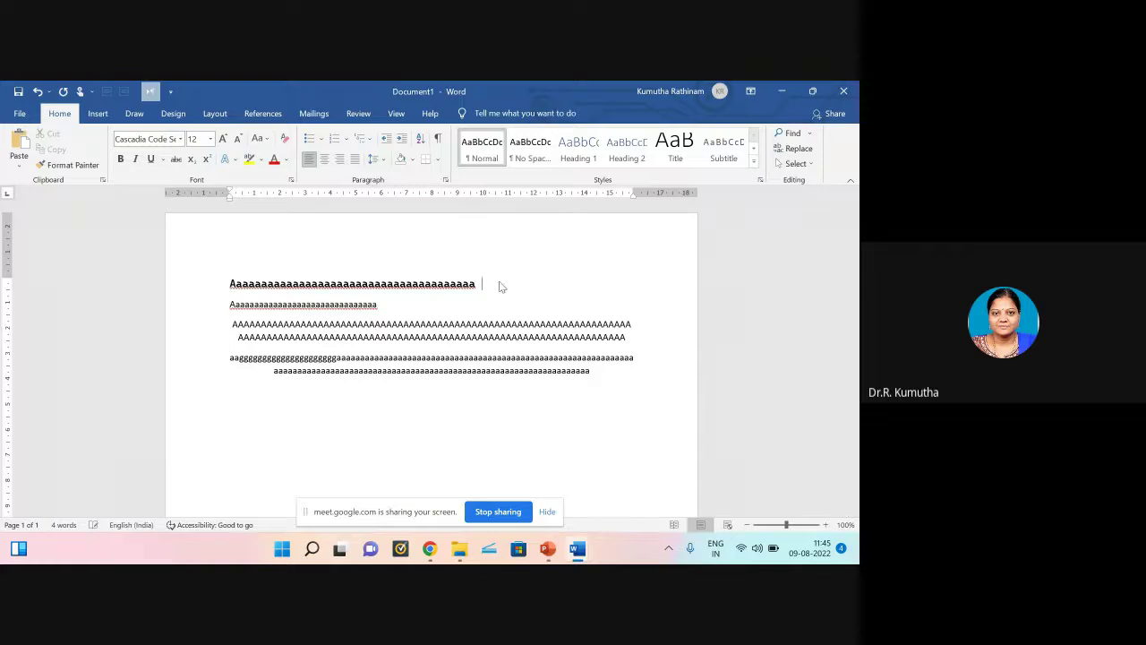
Step: Append the words "bbbb cccccc" to the end of the first line
{"action": "type", "text": "BBBBB"}
{"action": "type", "text": "bbbb"}
{"action": "type", "text": " cccccc"}
Step: Apply Capitalize Each Word to the whole first line and deselect it
{"action": "left_click_drag", "start_coordinate": [229, 283], "coordinate": [555, 283]}
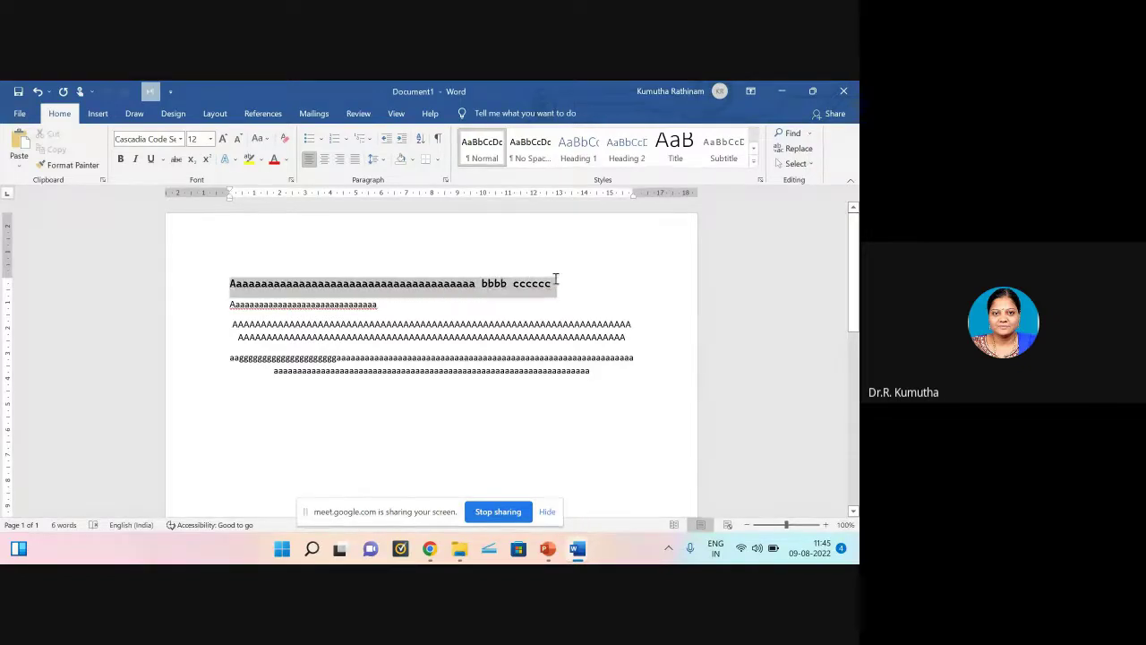
{"action": "left_click", "coordinate": [268, 139]}
{"action": "left_click", "coordinate": [307, 203]}
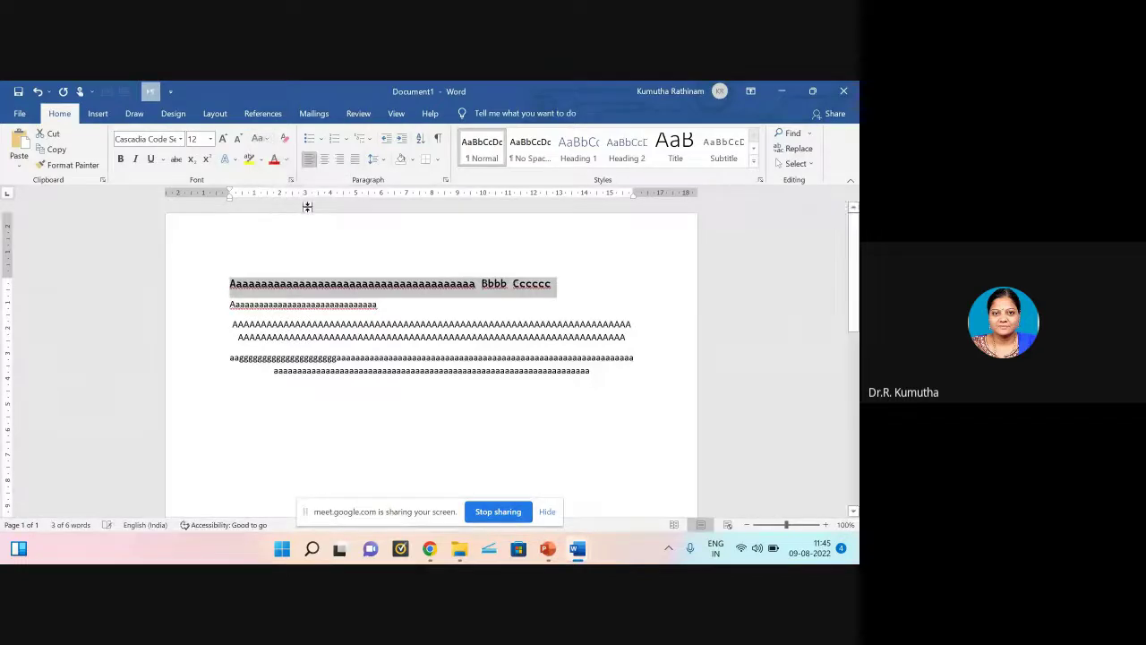
{"action": "left_click", "coordinate": [543, 305]}
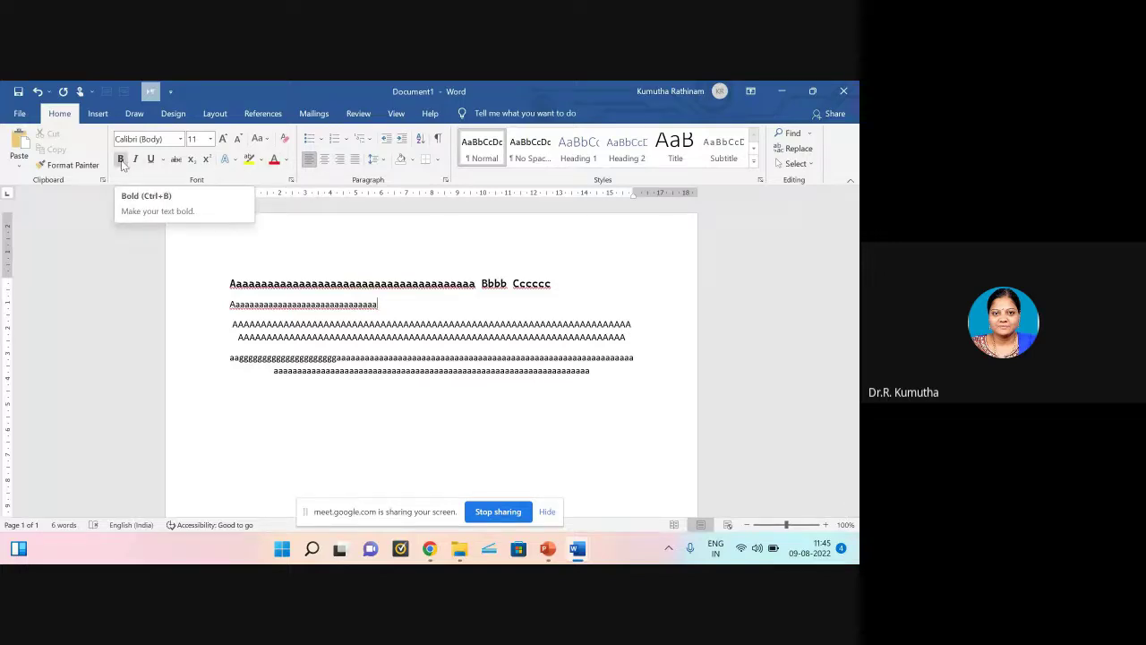
Step: Format the second line as bold, italic, underlined and struck through
{"action": "left_click_drag", "start_coordinate": [243, 304], "coordinate": [391, 300]}
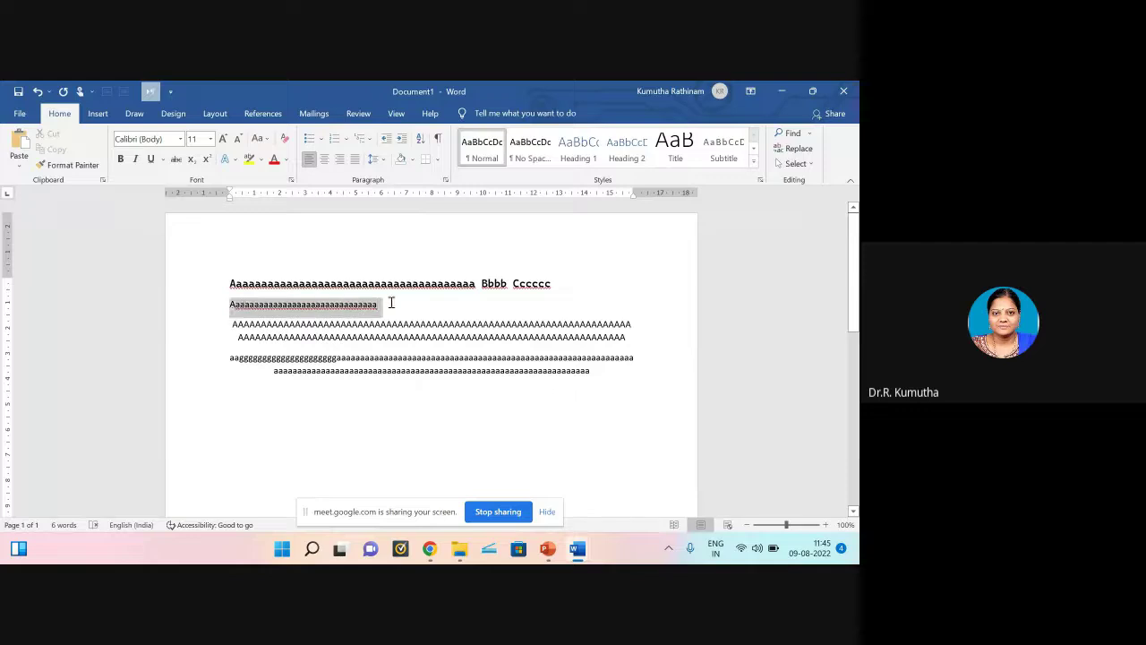
{"action": "left_click", "coordinate": [121, 159]}
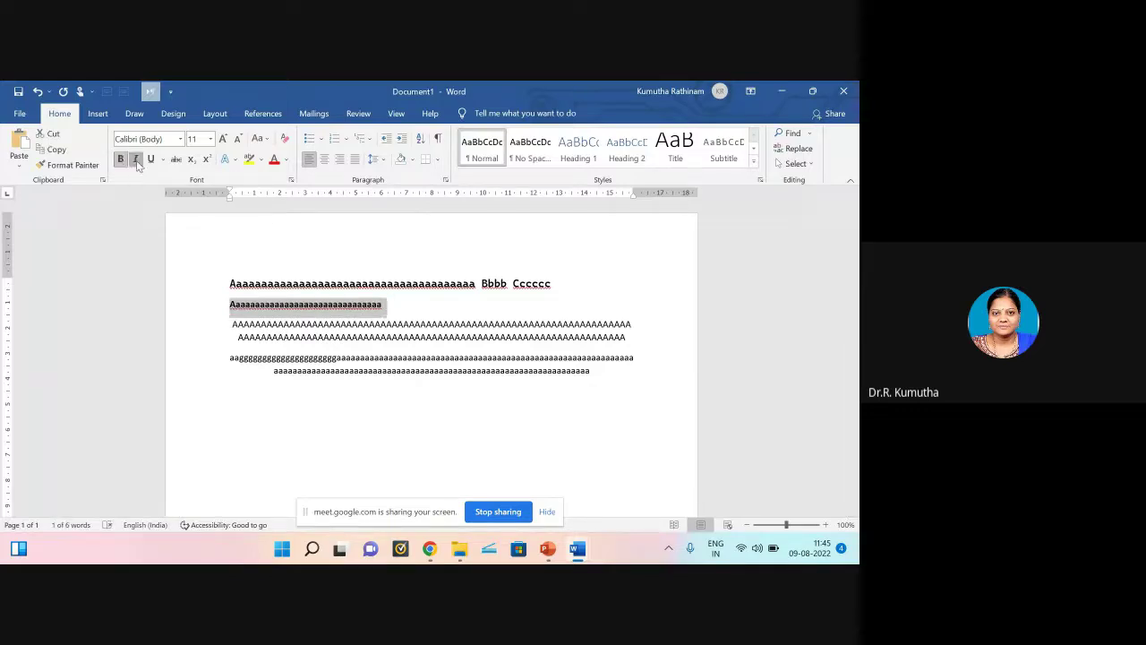
{"action": "left_click", "coordinate": [136, 165]}
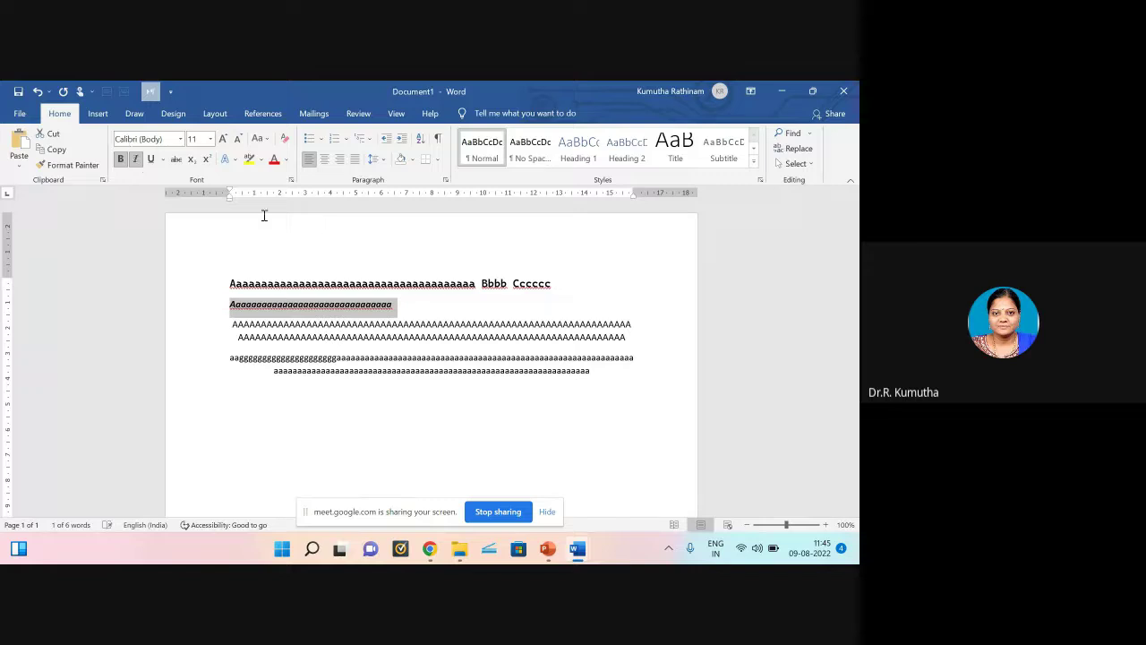
{"action": "left_click", "coordinate": [802, 527]}
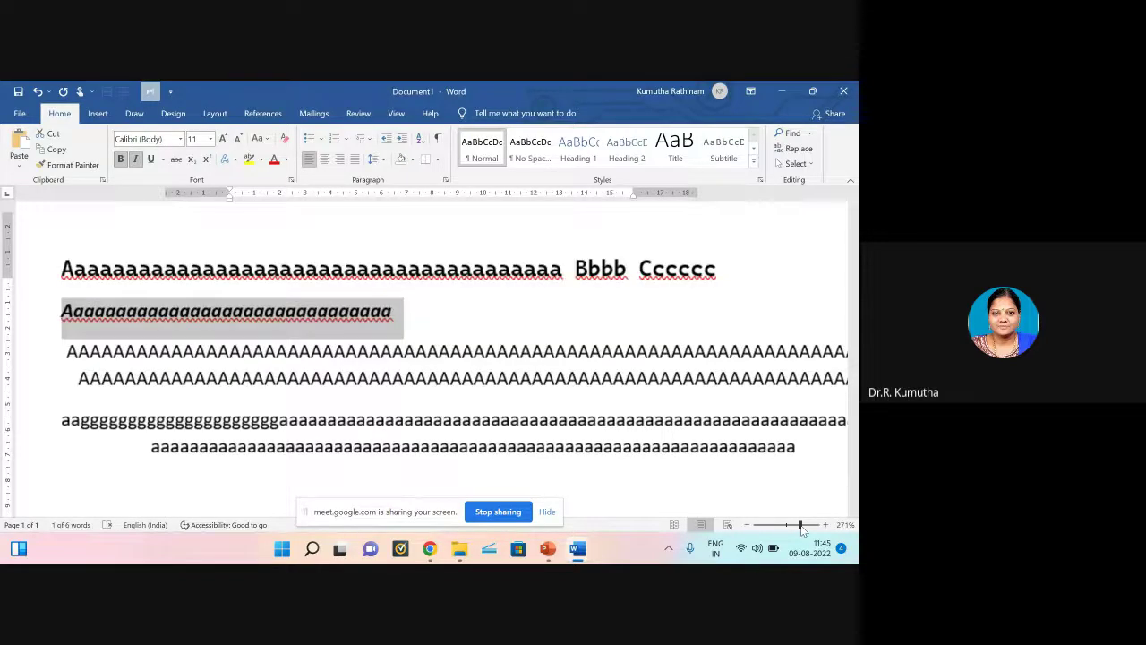
{"action": "left_click", "coordinate": [788, 527]}
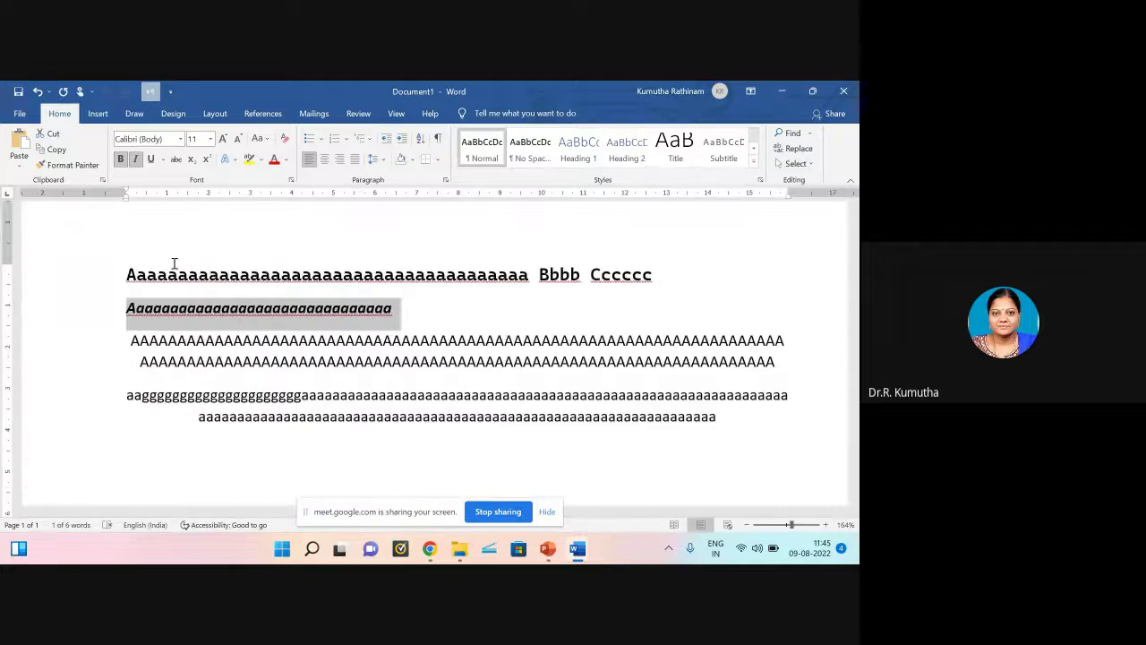
{"action": "left_click", "coordinate": [151, 161]}
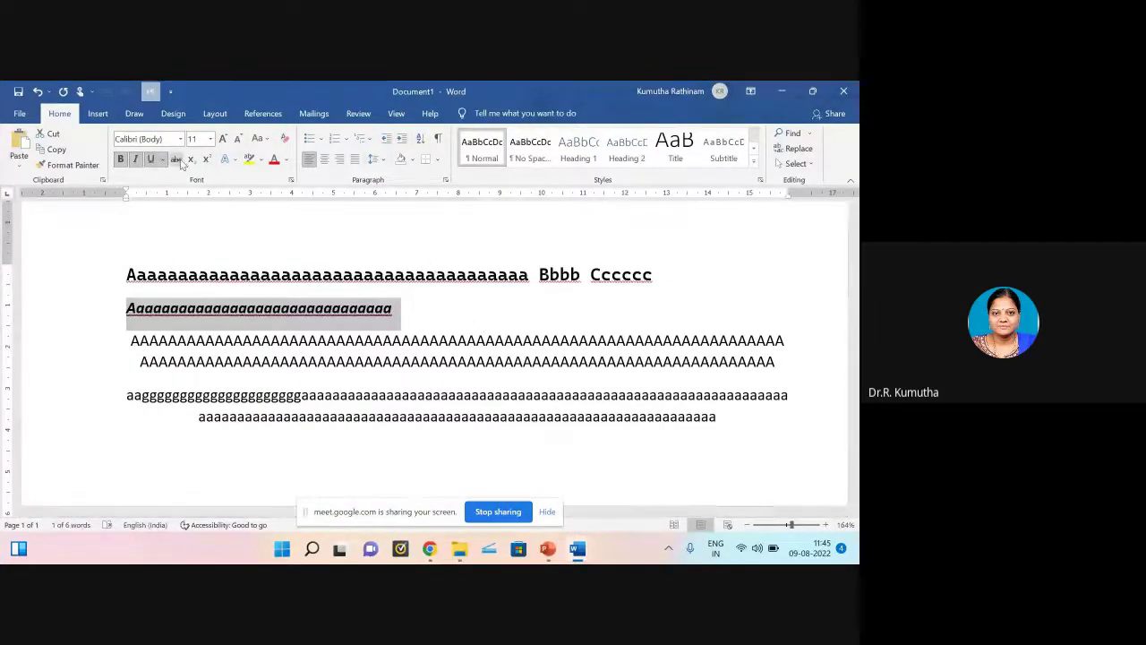
{"action": "left_click", "coordinate": [177, 160]}
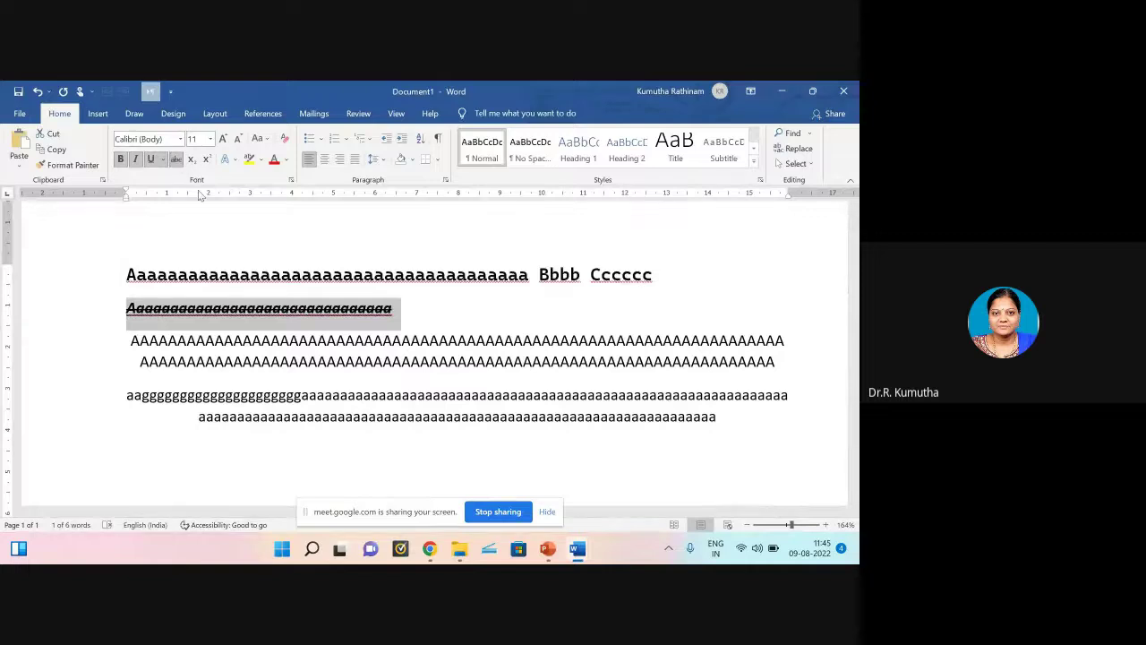
Step: Try subscript on the second line's word and turn it off again
{"action": "left_click", "coordinate": [179, 330]}
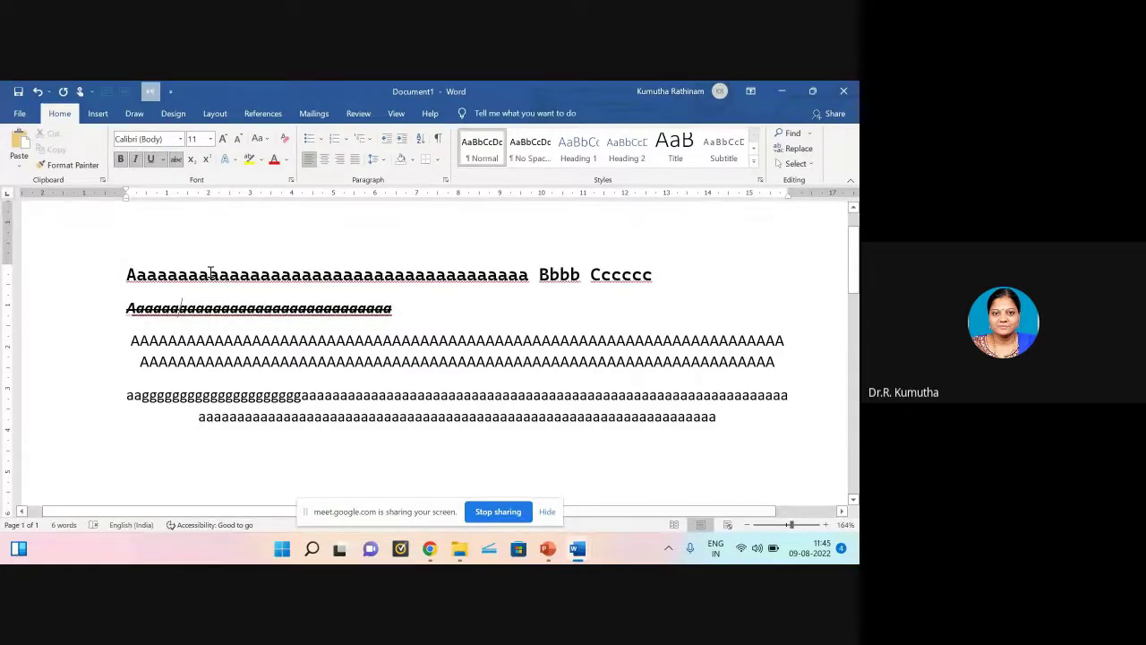
{"action": "left_click", "coordinate": [189, 161]}
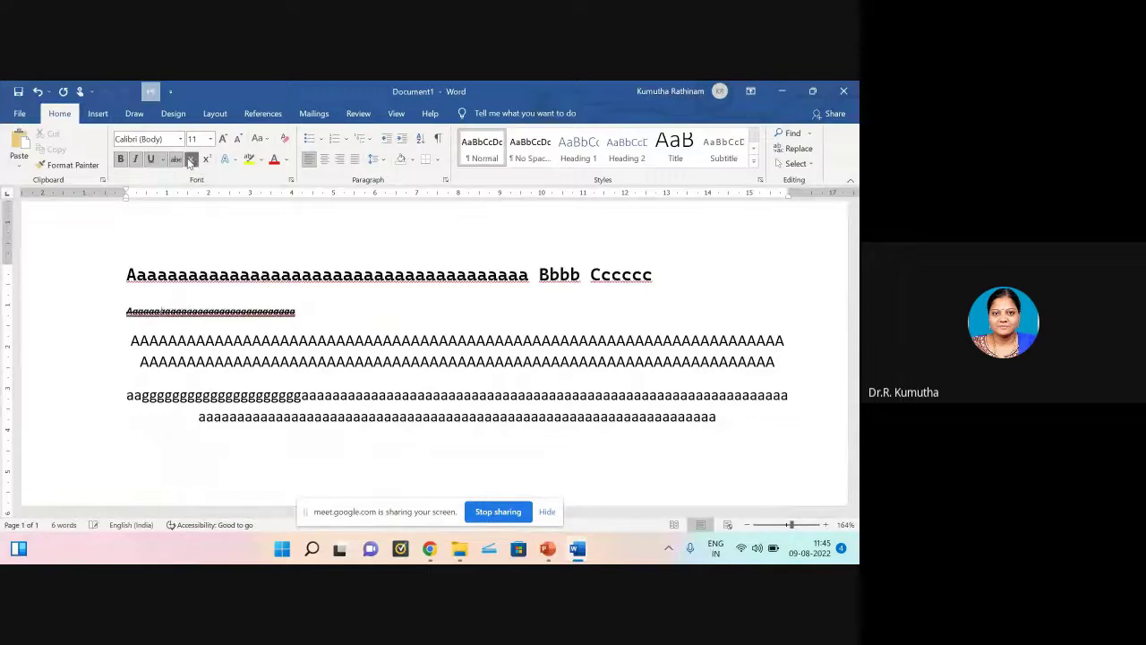
{"action": "left_click", "coordinate": [190, 161]}
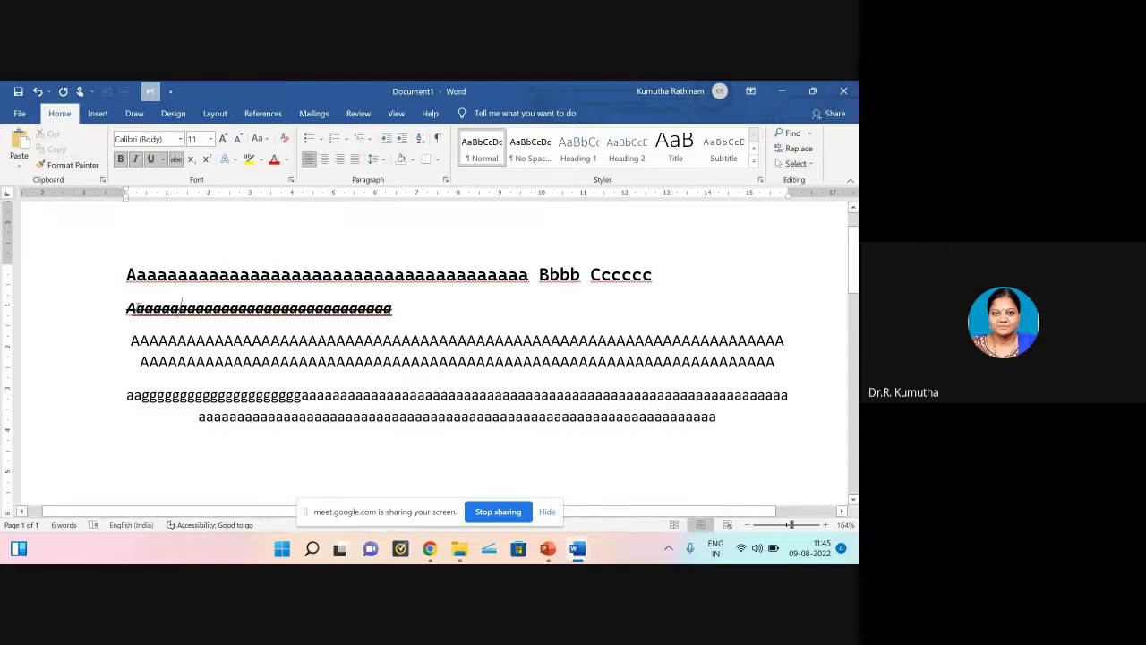
Step: Replace the second line's text with "A2" and leave blank lines before the uppercase paragraph
{"action": "left_click_drag", "start_coordinate": [127, 308], "coordinate": [403, 306]}
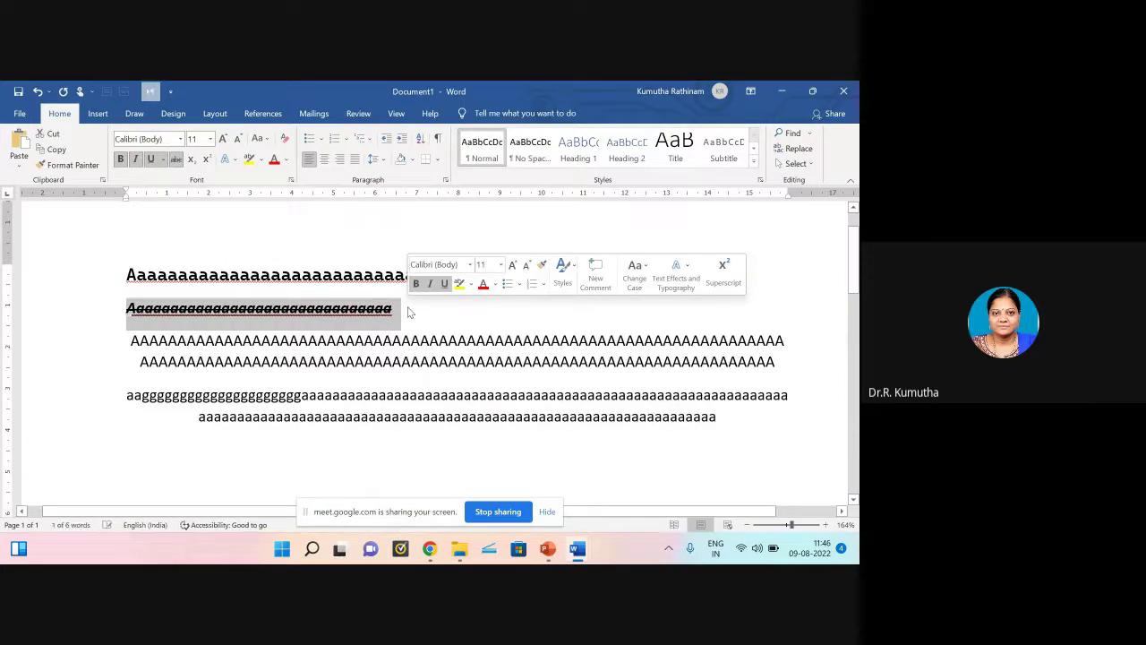
{"action": "key", "text": "Delete"}
{"action": "key", "text": "Return"}
{"action": "key", "text": "Return"}
{"action": "key", "text": "Return"}
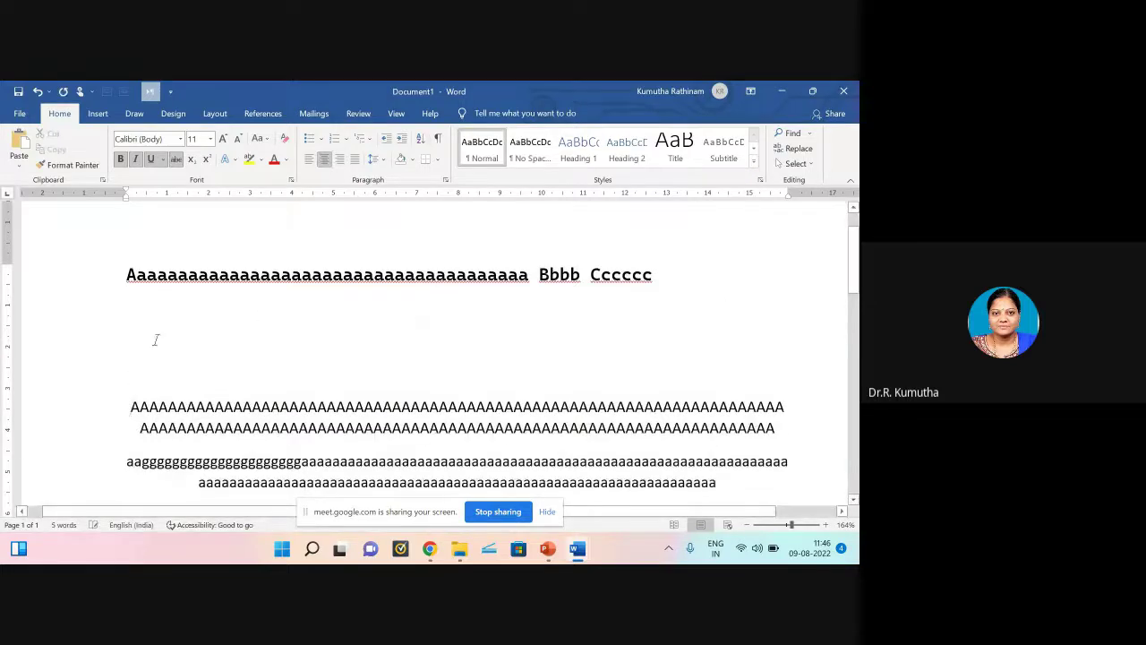
{"action": "type", "text": "A2"}
Step: Align the A2 line left and remove its strikethrough
{"action": "left_click_drag", "start_coordinate": [471, 308], "coordinate": [433, 310]}
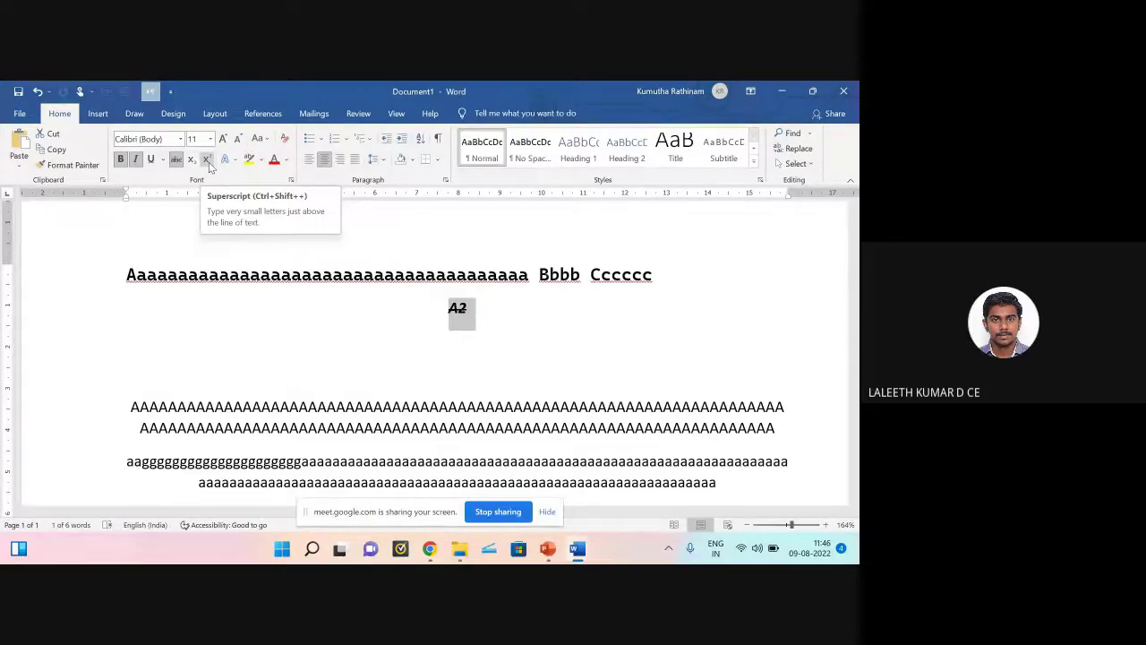
{"action": "left_click", "coordinate": [469, 308]}
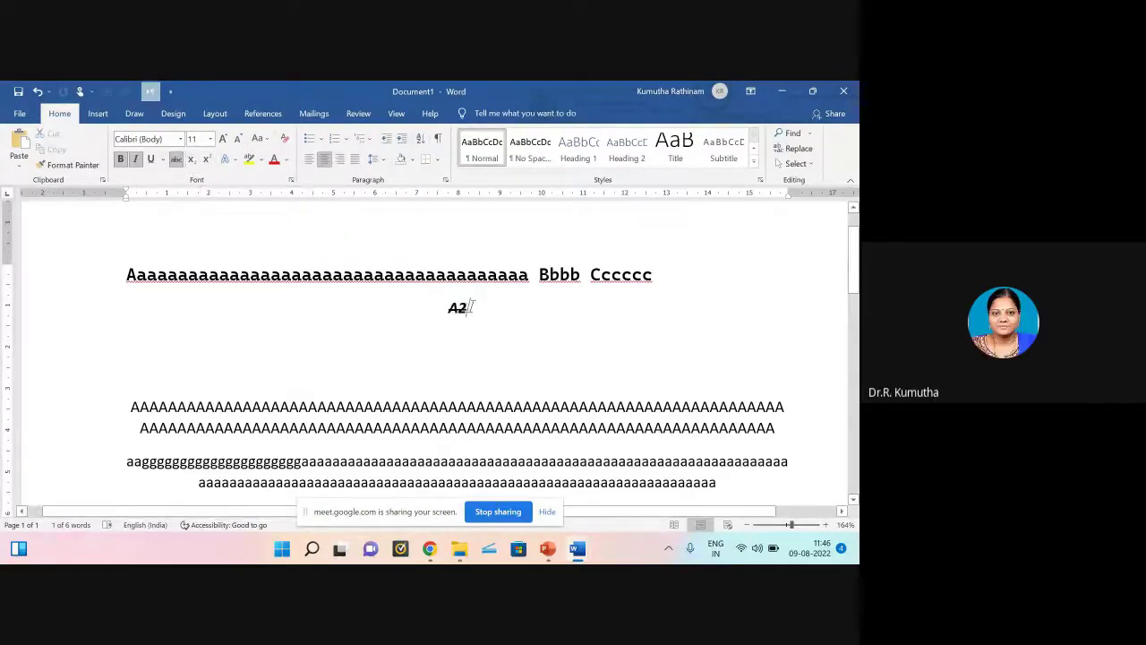
{"action": "double_click", "coordinate": [442, 303]}
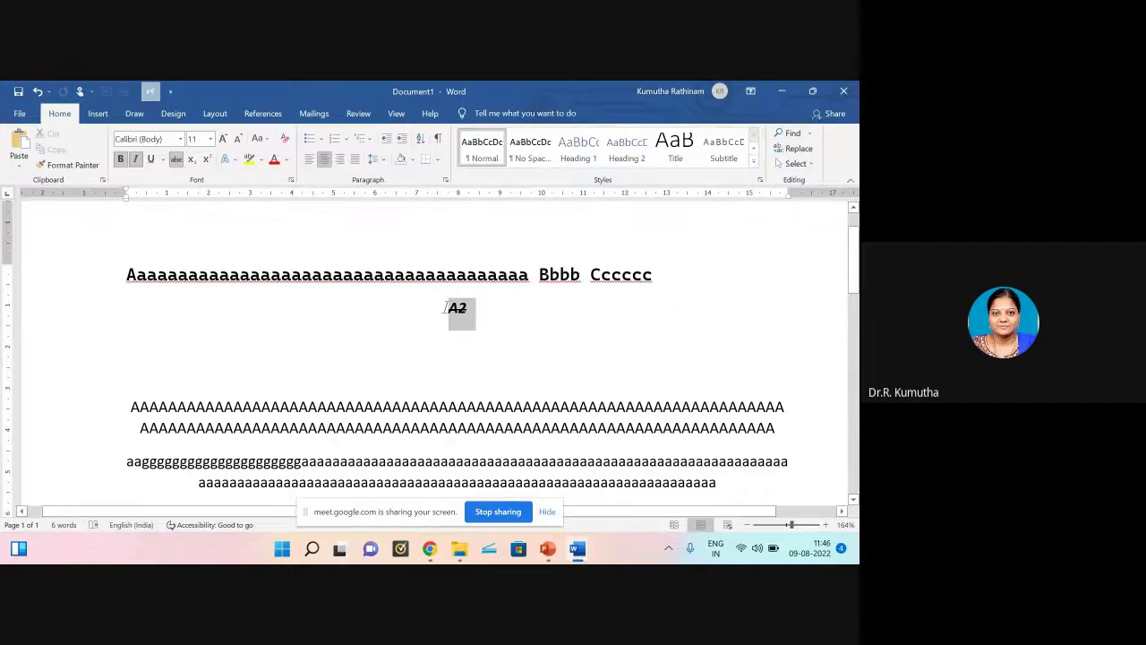
{"action": "left_click", "coordinate": [309, 158]}
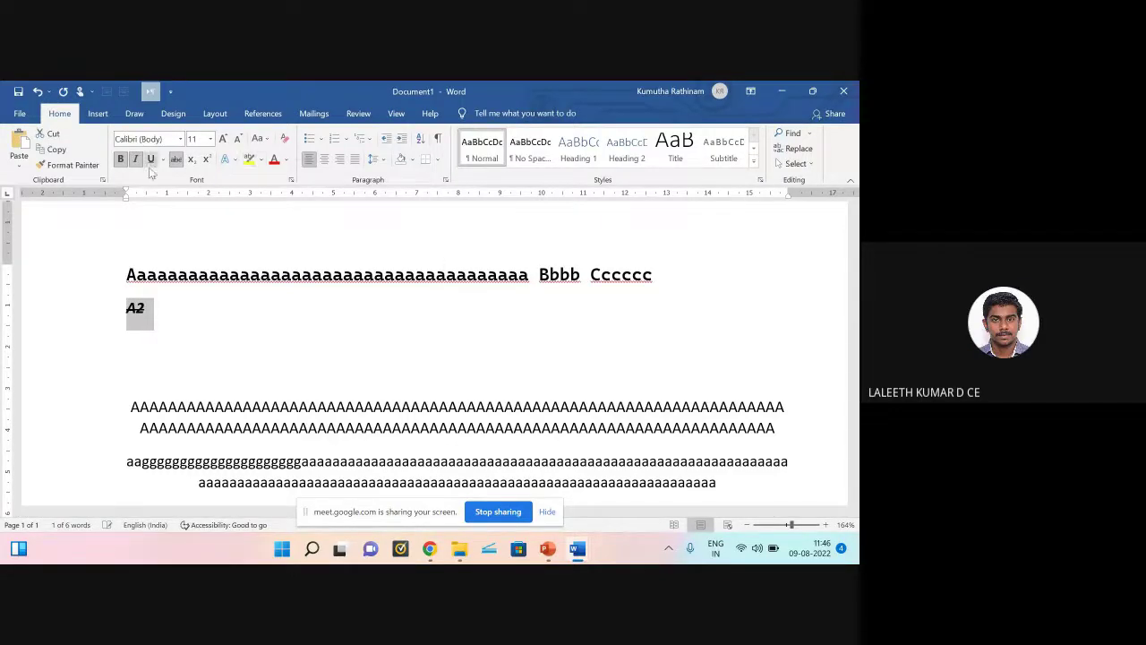
{"action": "left_click", "coordinate": [176, 159]}
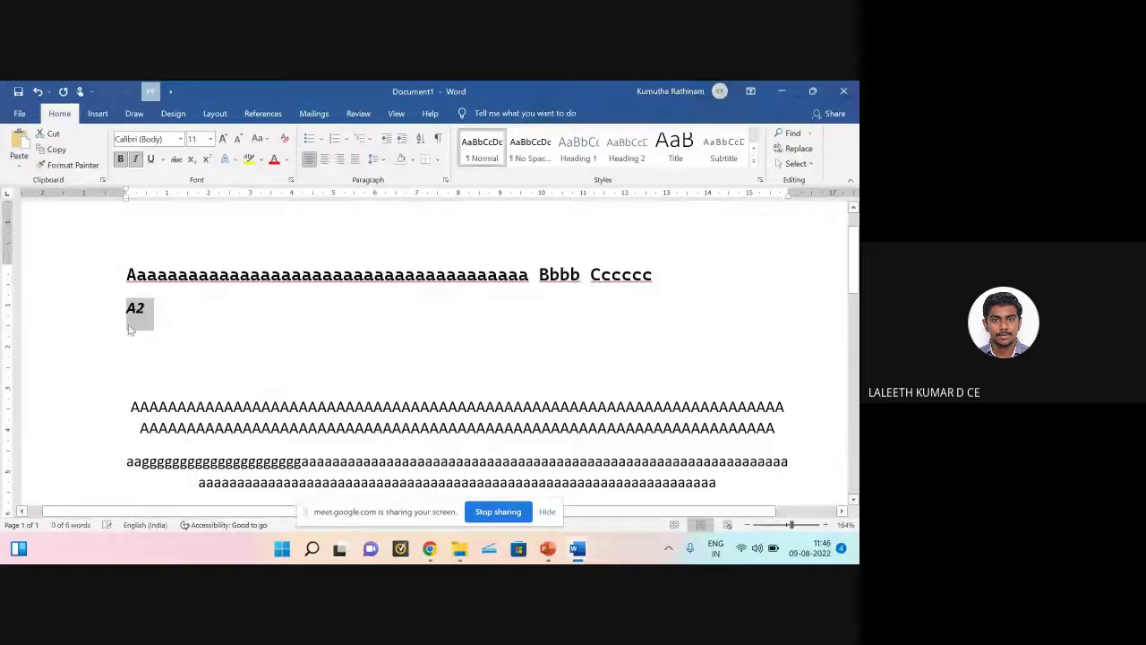
Step: Format only the 2 in A2 as superscript and deselect it
{"action": "left_click", "coordinate": [133, 323]}
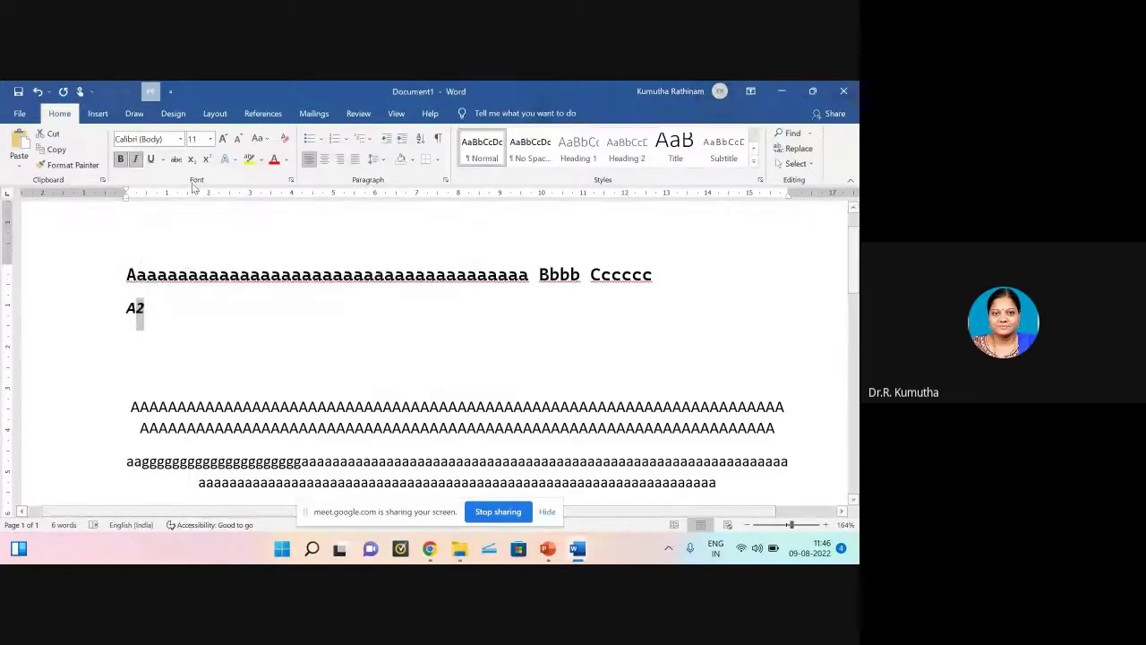
{"action": "left_click", "coordinate": [207, 160]}
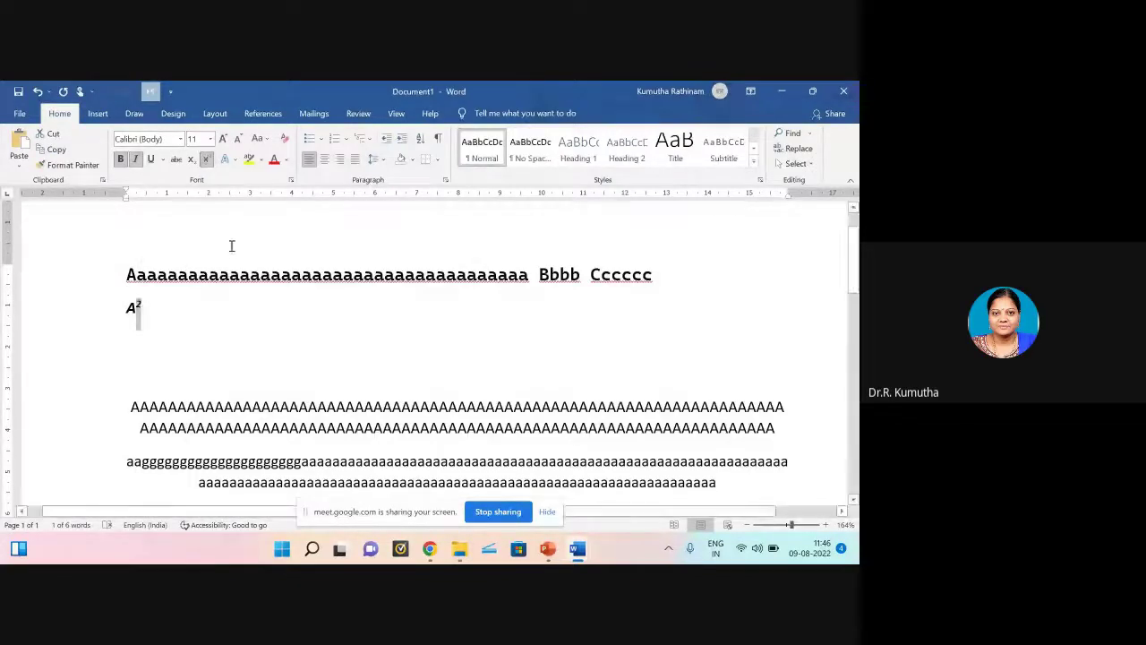
{"action": "left_click", "coordinate": [139, 304]}
{"action": "double_click", "coordinate": [139, 309]}
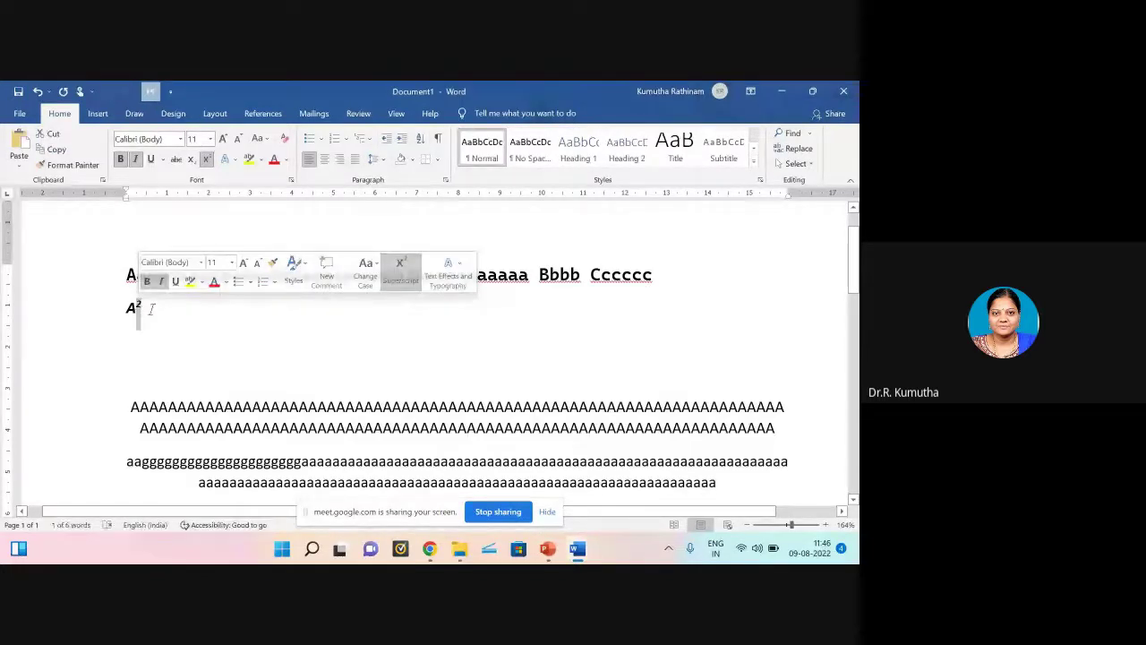
{"action": "left_click", "coordinate": [145, 309]}
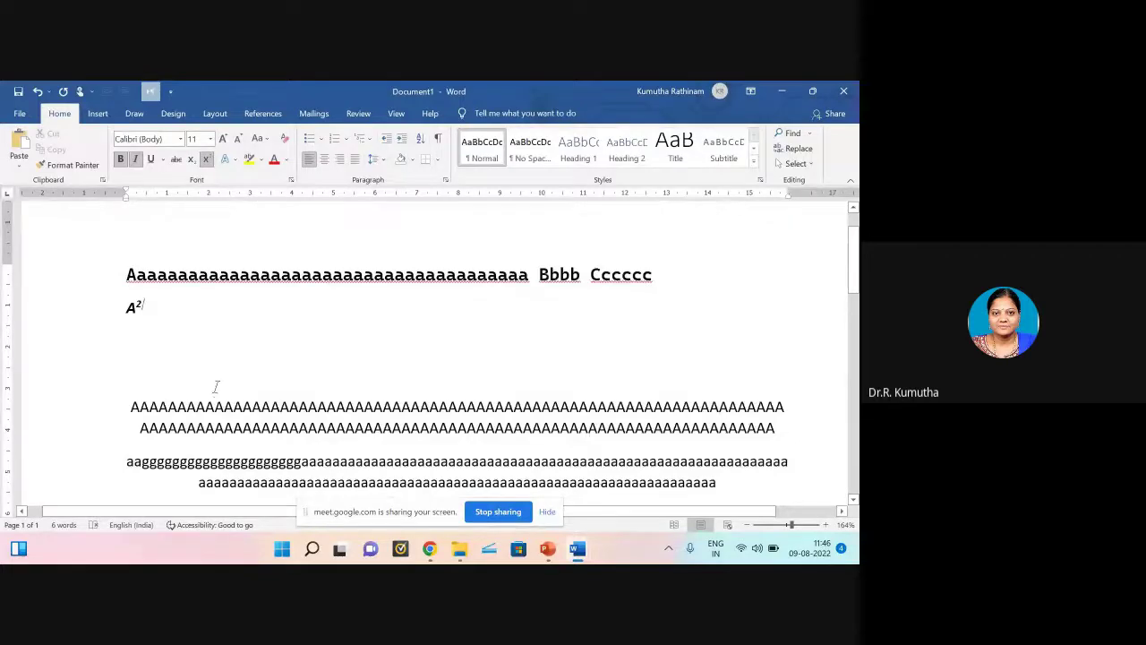
Step: Switch the 2 in A2 to subscript and return it to the normal baseline
{"action": "key", "text": "ctrl+equal"}
{"action": "left_click_drag", "start_coordinate": [142, 306], "coordinate": [135, 306]}
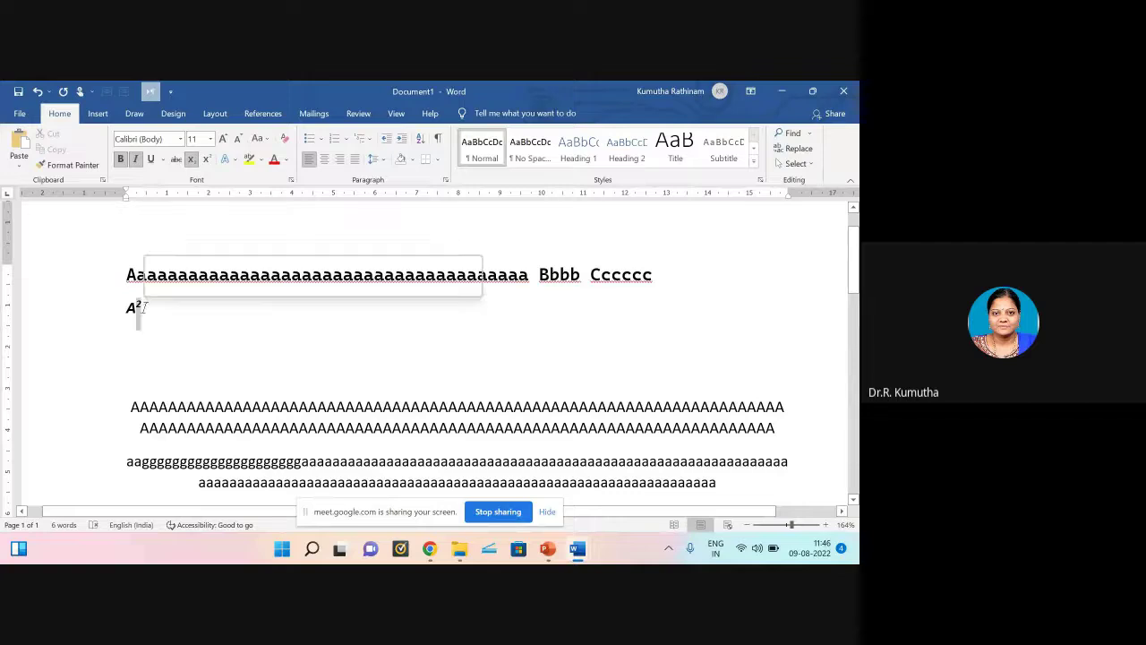
{"action": "key", "text": "ctrl+equal"}
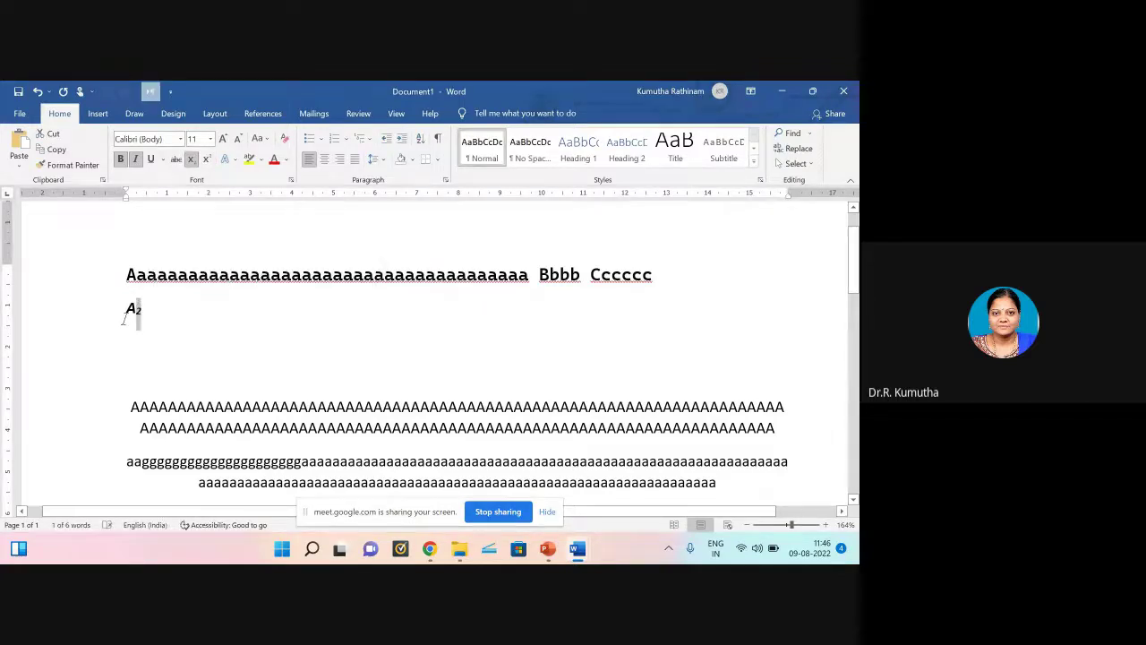
{"action": "key", "text": "ctrl+equal"}
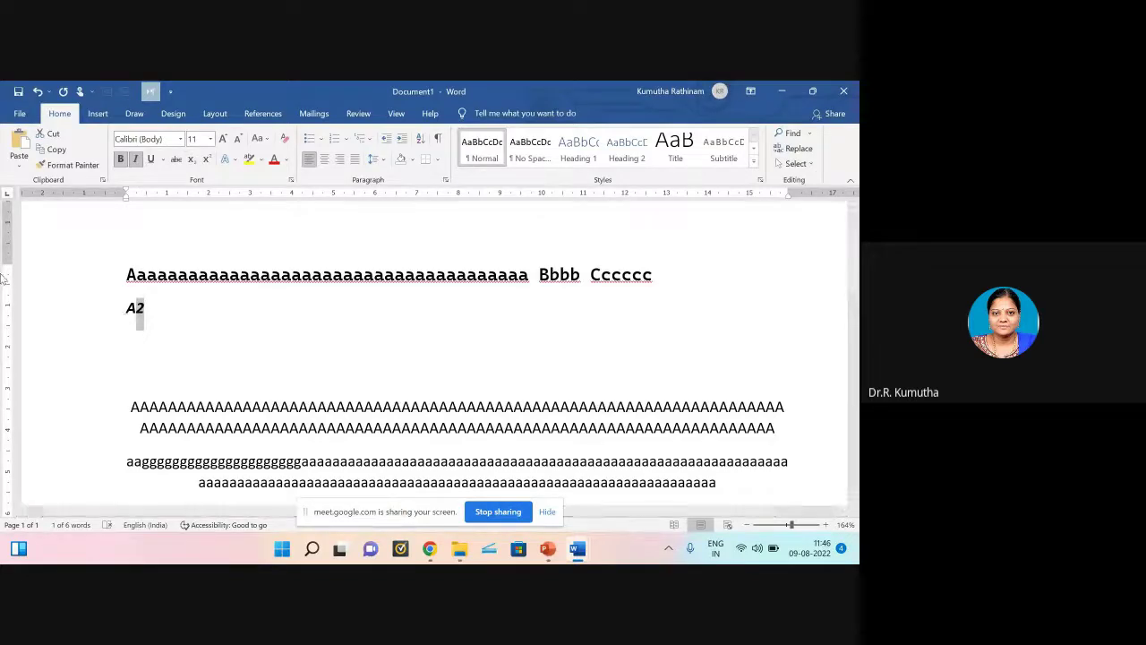
Step: Try subscript on the 2 in A2 once more and set it to superscript
{"action": "left_click", "coordinate": [148, 316]}
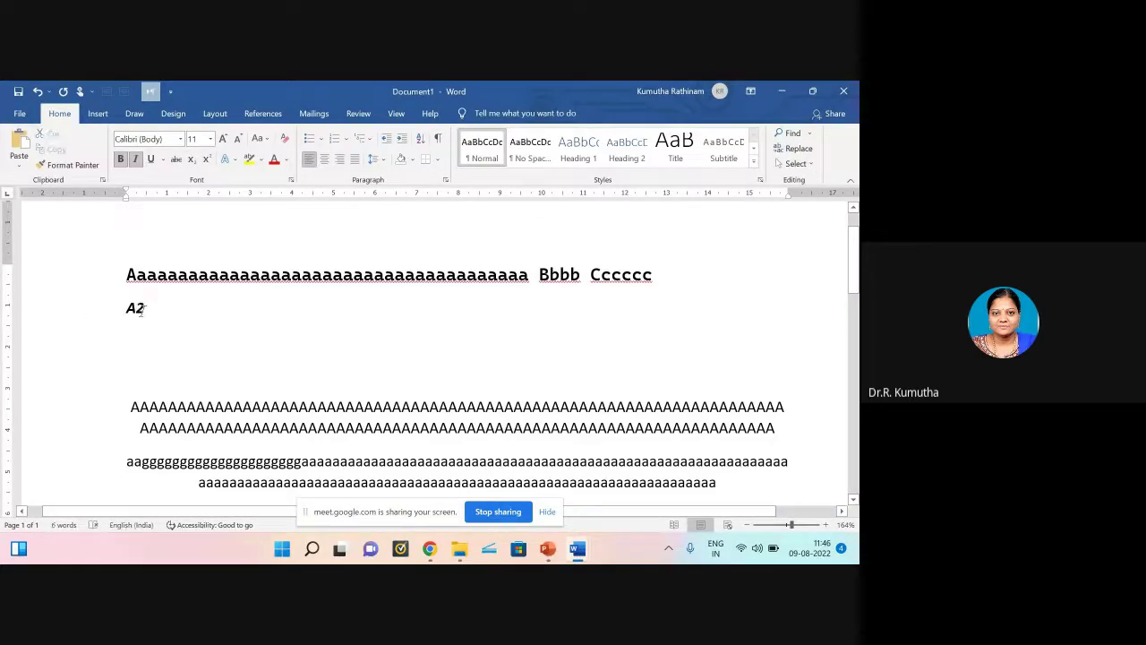
{"action": "left_click_drag", "start_coordinate": [146, 314], "coordinate": [136, 314]}
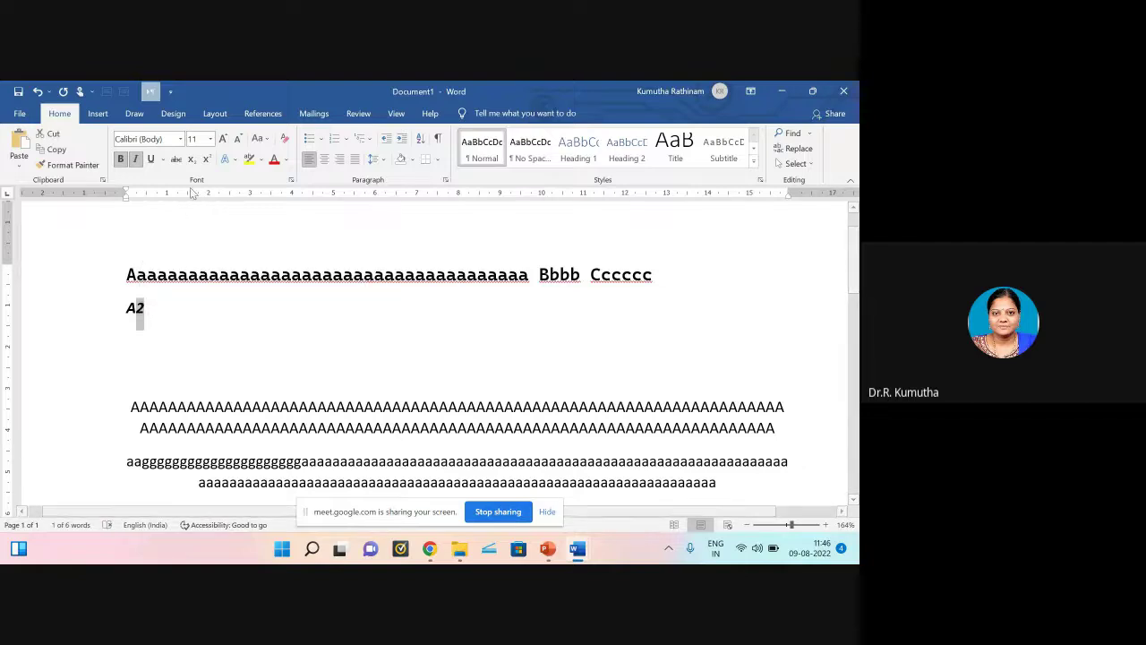
{"action": "left_click", "coordinate": [191, 159]}
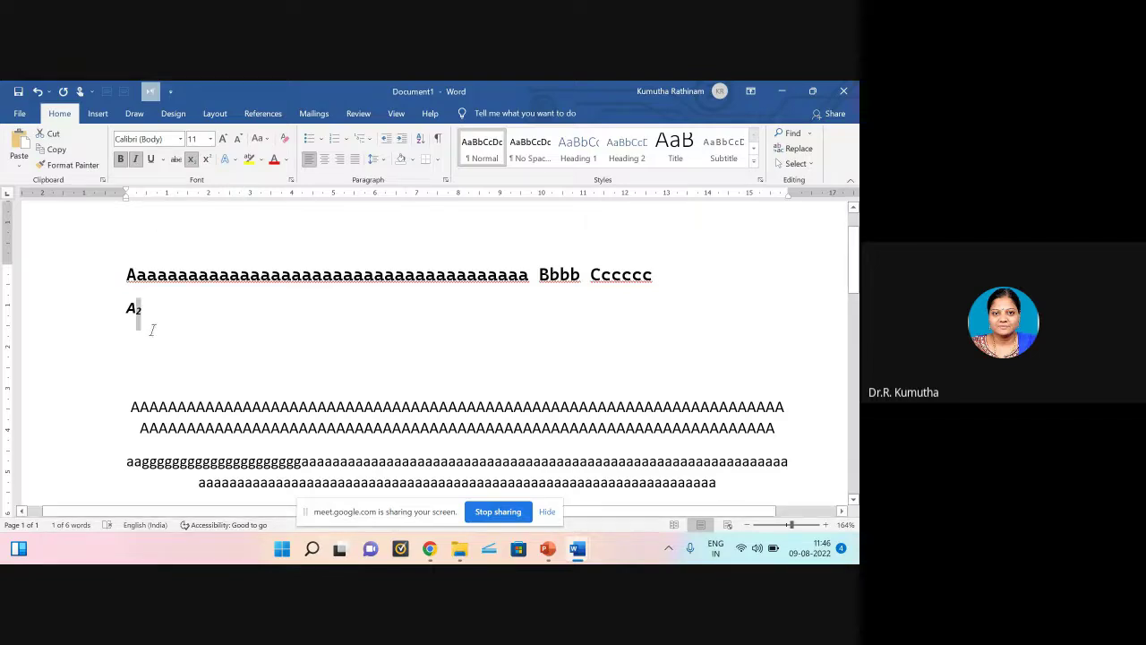
{"action": "key", "text": "ctrl+equal"}
{"action": "left_click", "coordinate": [207, 159]}
Step: Apply the text effect "Fill: Black, Text color 1; Shadow" to the letter A beside the superscript 2
{"action": "left_click", "coordinate": [233, 160]}
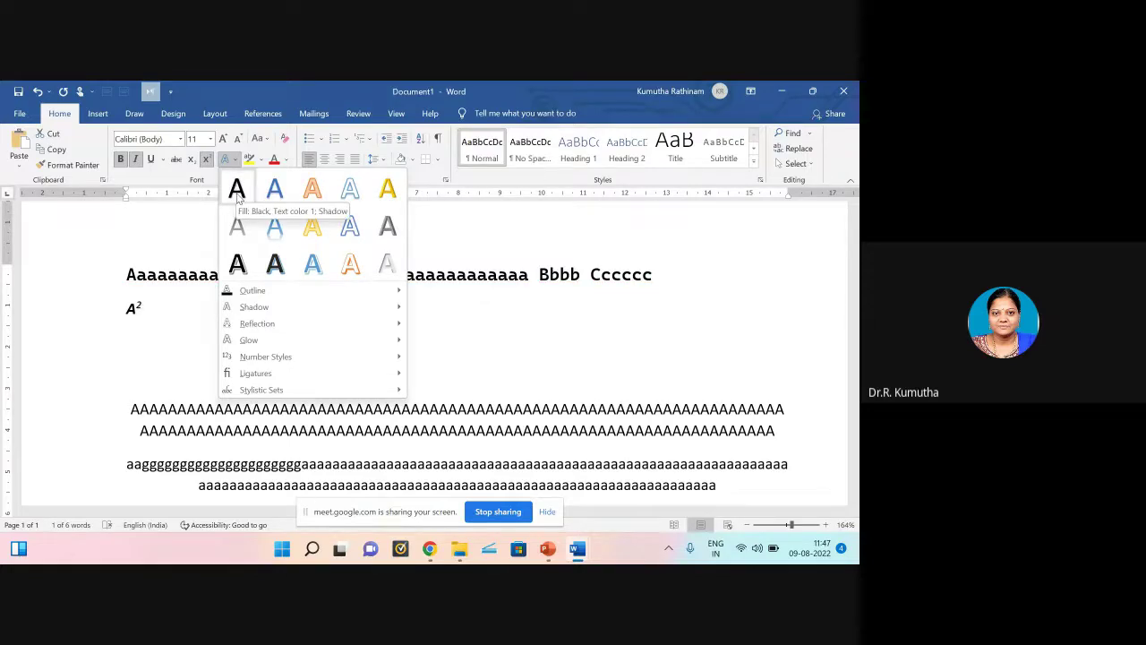
{"action": "left_click", "coordinate": [147, 312]}
{"action": "left_click_drag", "start_coordinate": [126, 313], "coordinate": [136, 315]}
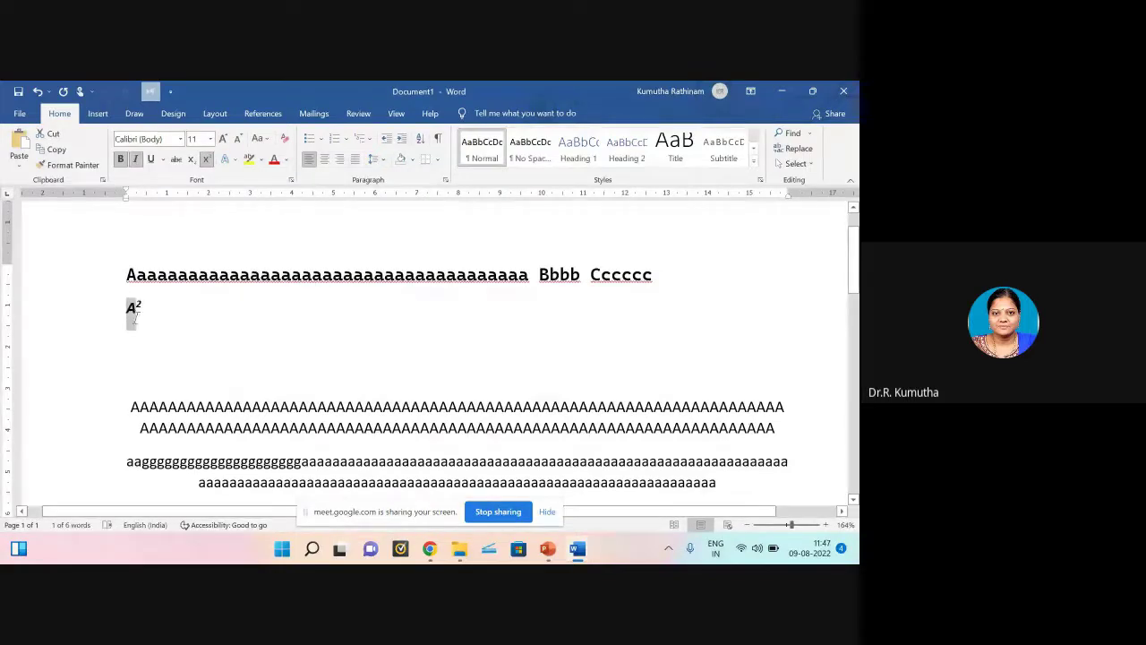
{"action": "left_click", "coordinate": [226, 158]}
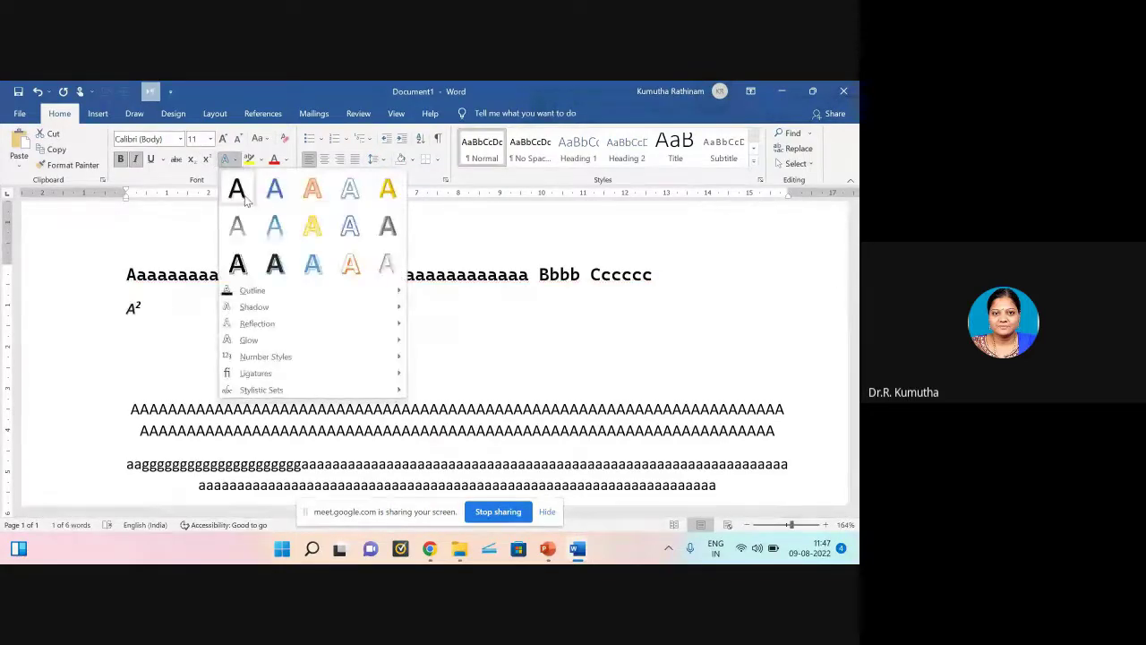
{"action": "left_click", "coordinate": [246, 200]}
Step: Examine the text effect options for shadow, reflection and ligatures, plus the highlight and font color palettes
{"action": "left_click", "coordinate": [233, 161]}
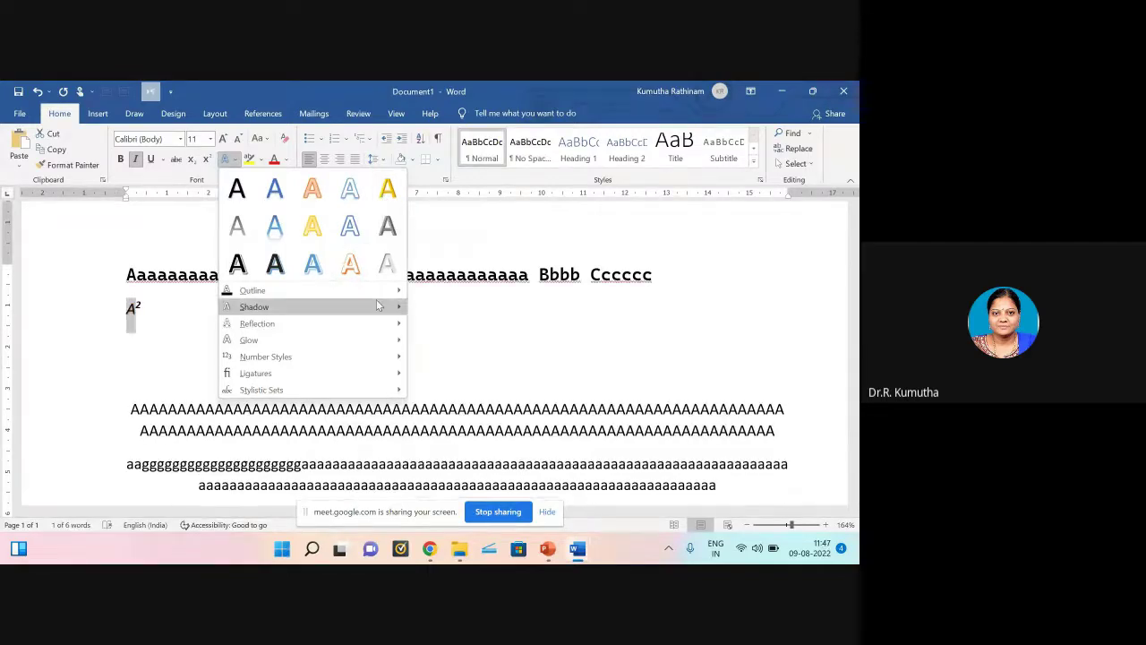
{"action": "mouse_move", "coordinate": [385, 293]}
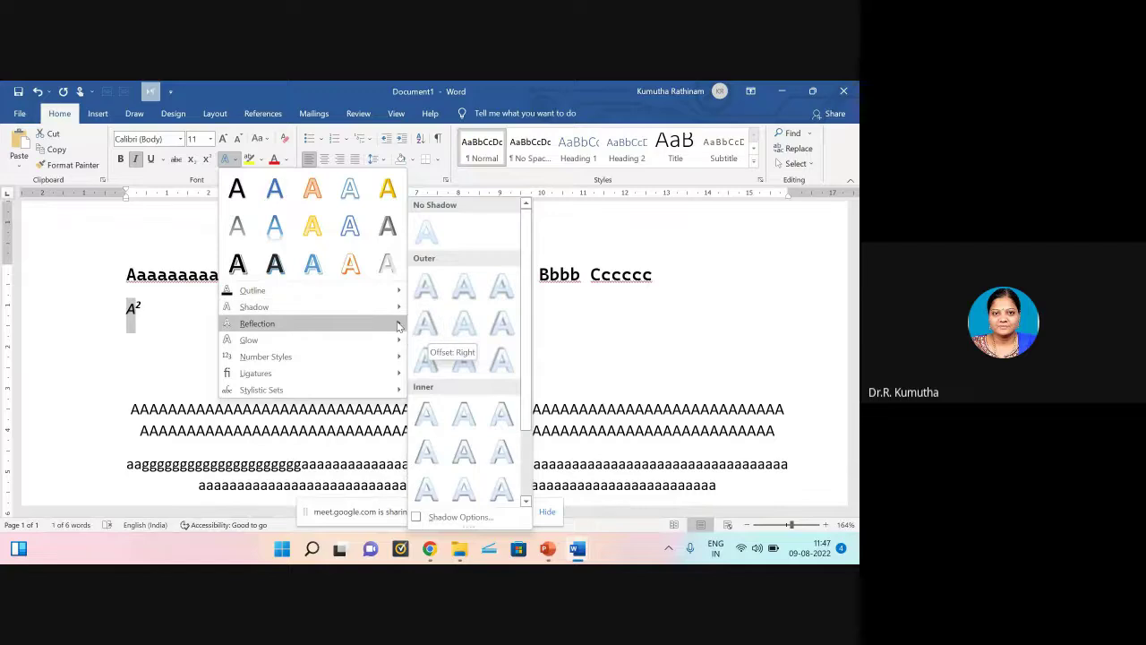
{"action": "mouse_move", "coordinate": [402, 328]}
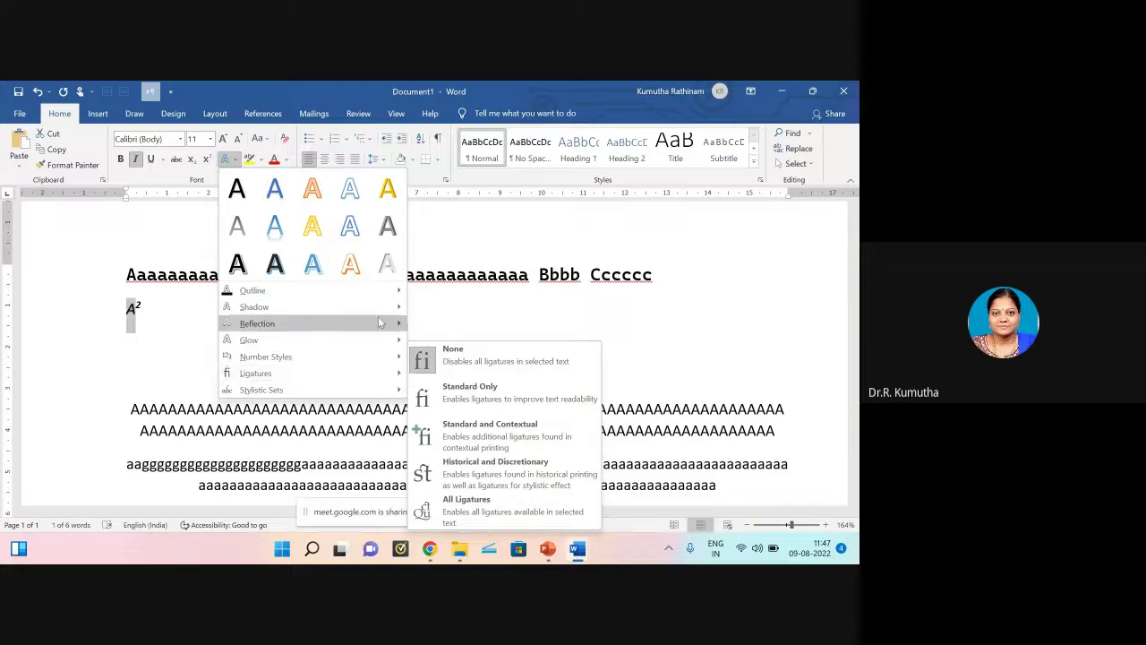
{"action": "left_click", "coordinate": [155, 332]}
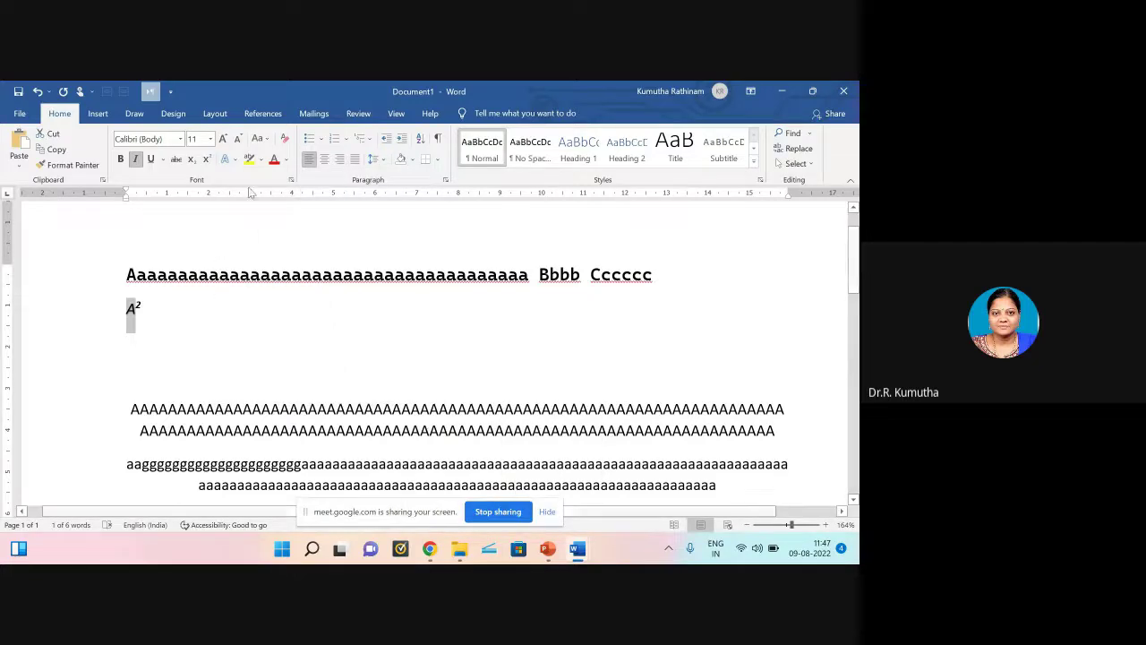
{"action": "left_click", "coordinate": [259, 161]}
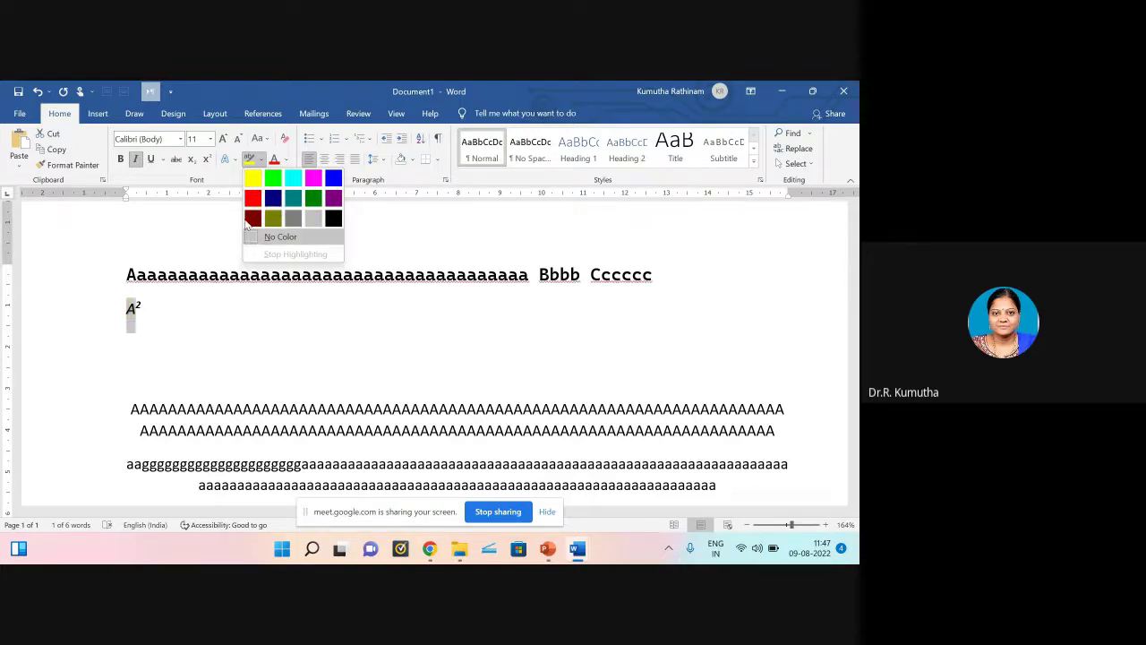
{"action": "left_click", "coordinate": [287, 161]}
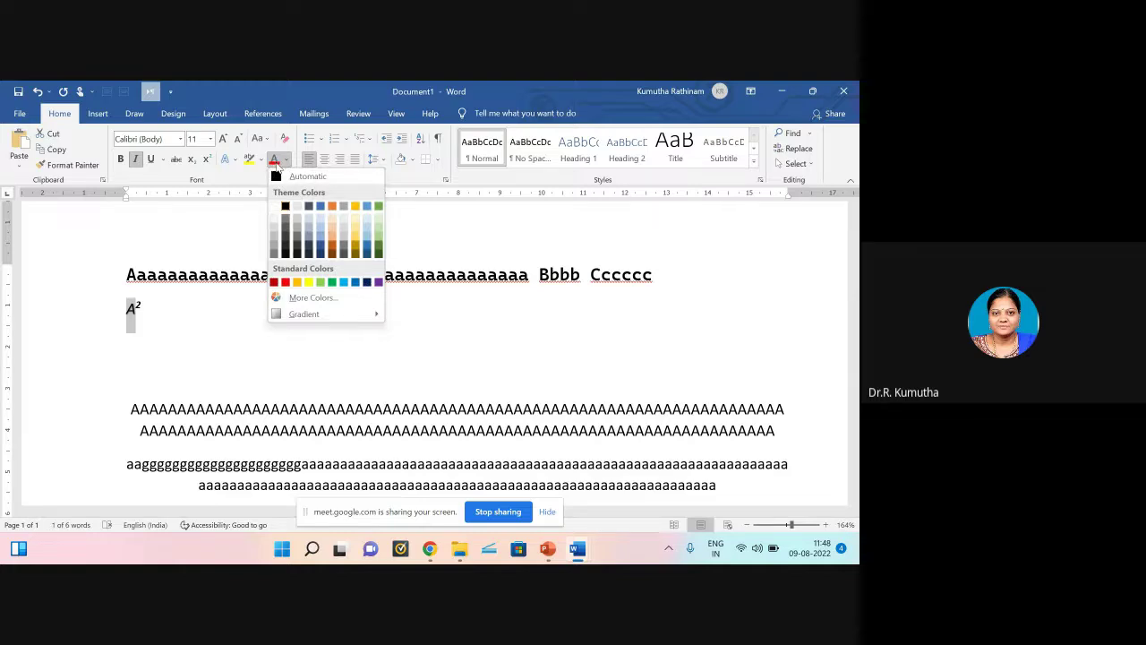
Step: Color the first run of lowercase letters in the bold heading line red and deselect it
{"action": "left_click", "coordinate": [153, 268]}
{"action": "left_click_drag", "start_coordinate": [137, 274], "coordinate": [229, 274]}
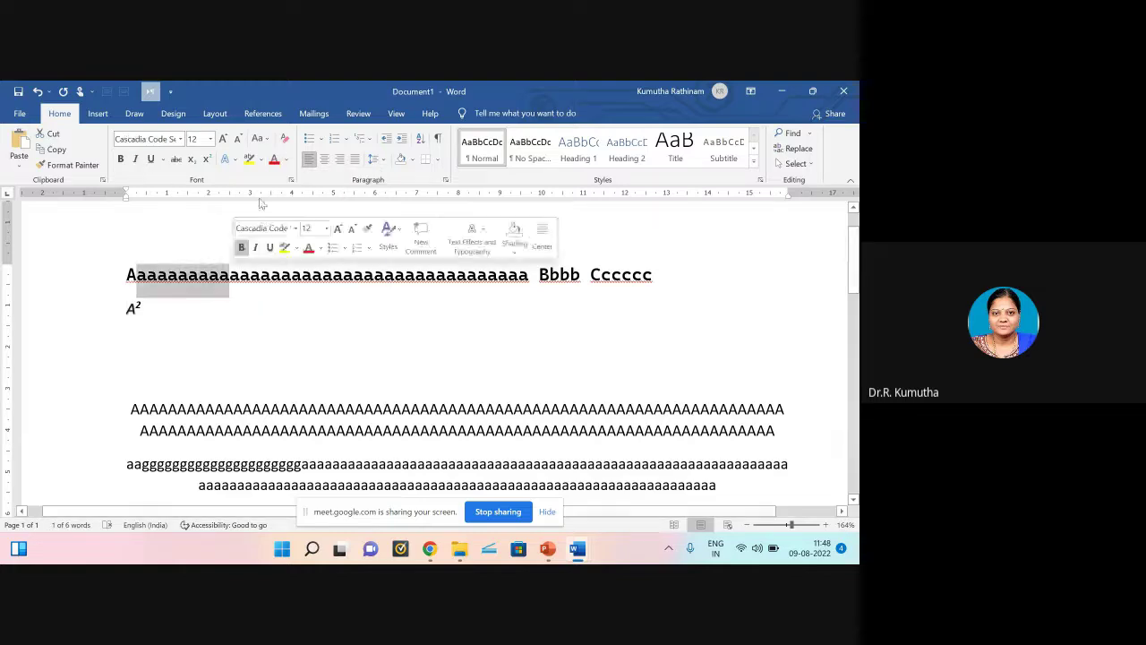
{"action": "left_click", "coordinate": [274, 160]}
{"action": "left_click", "coordinate": [300, 300]}
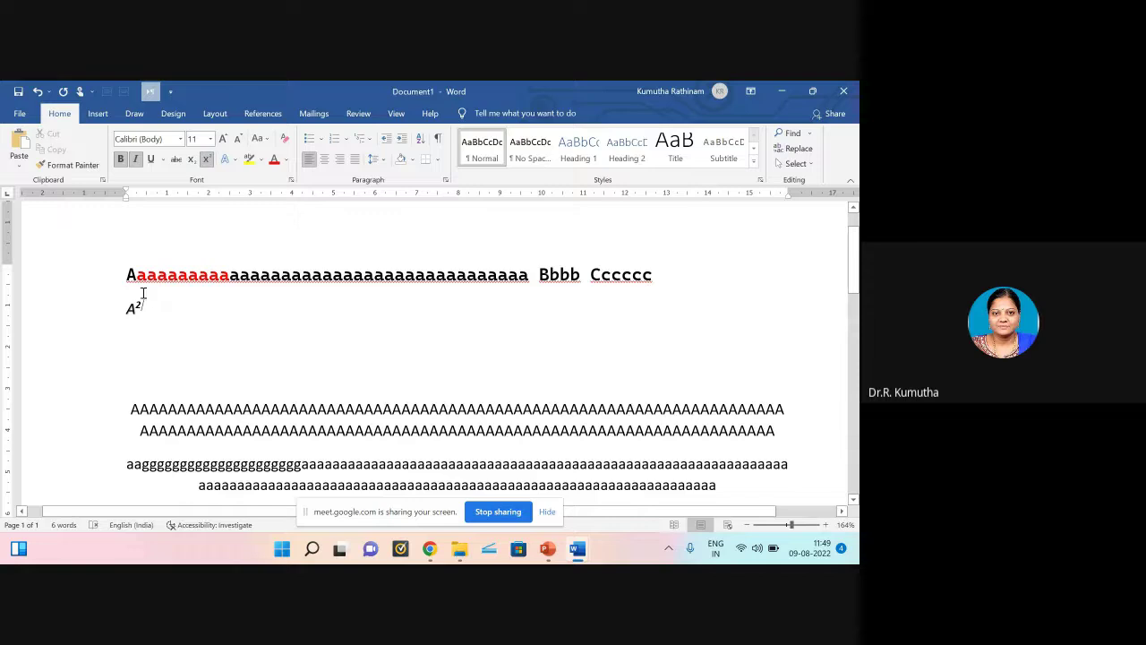
Step: Delete the bold heading line and the A² line together, and show the bullet library
{"action": "left_click_drag", "start_coordinate": [128, 278], "coordinate": [156, 309]}
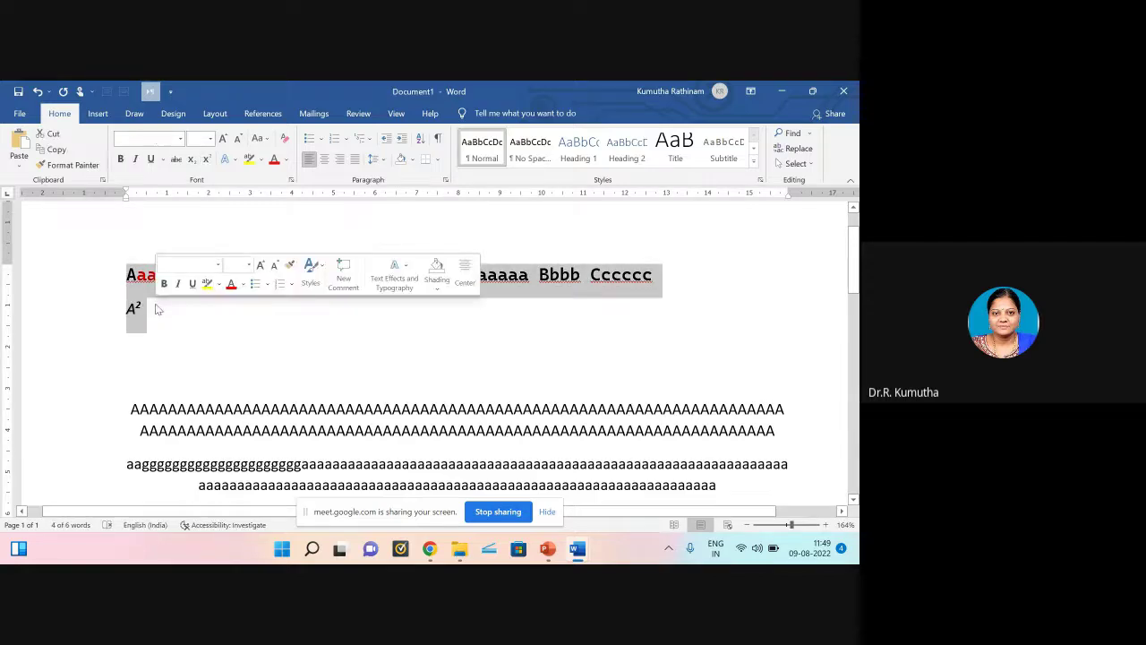
{"action": "key", "text": "Delete"}
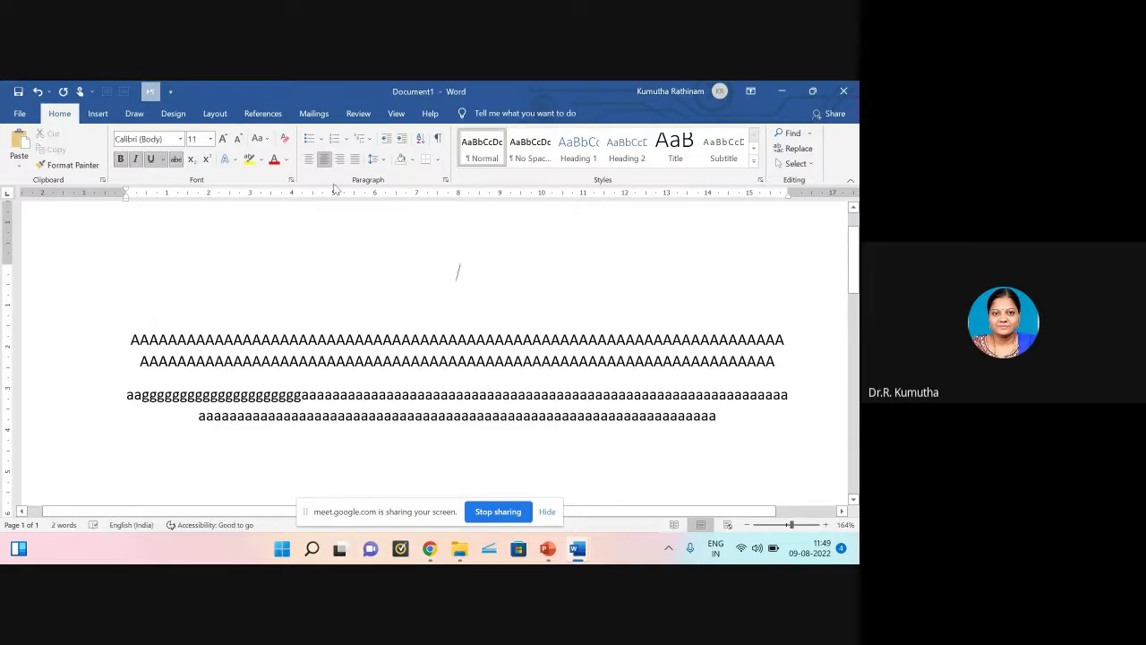
{"action": "left_click", "coordinate": [322, 141]}
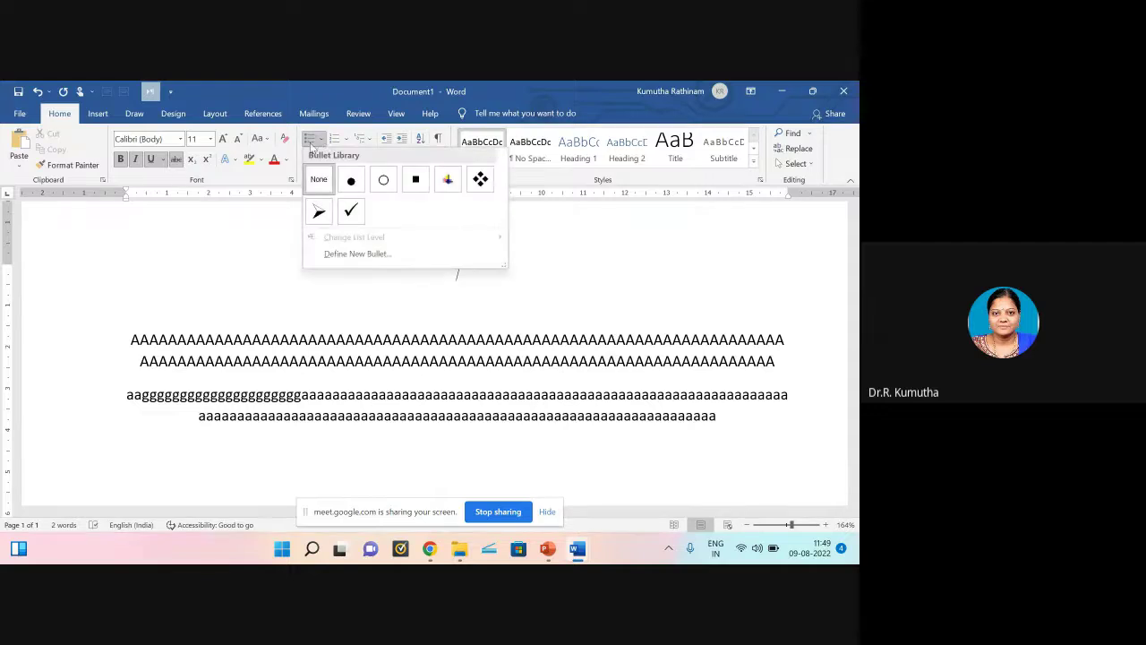
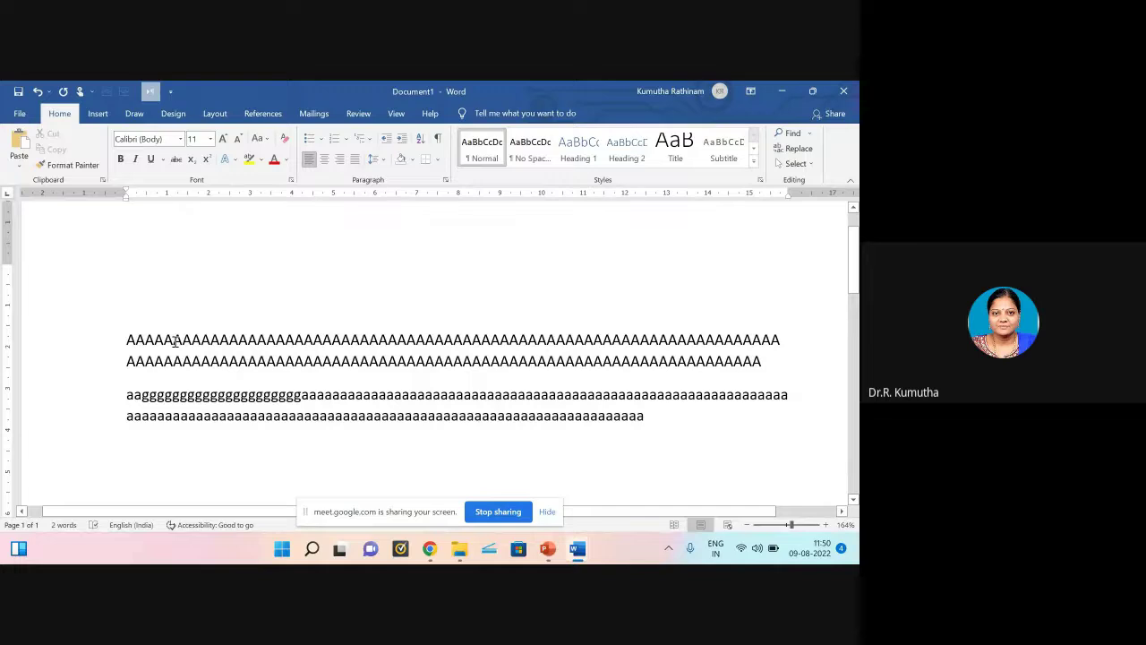
Step: Replace the first stretch of capital A letters in the top paragraph with "addddddd"
{"action": "left_click_drag", "start_coordinate": [126, 341], "coordinate": [287, 339]}
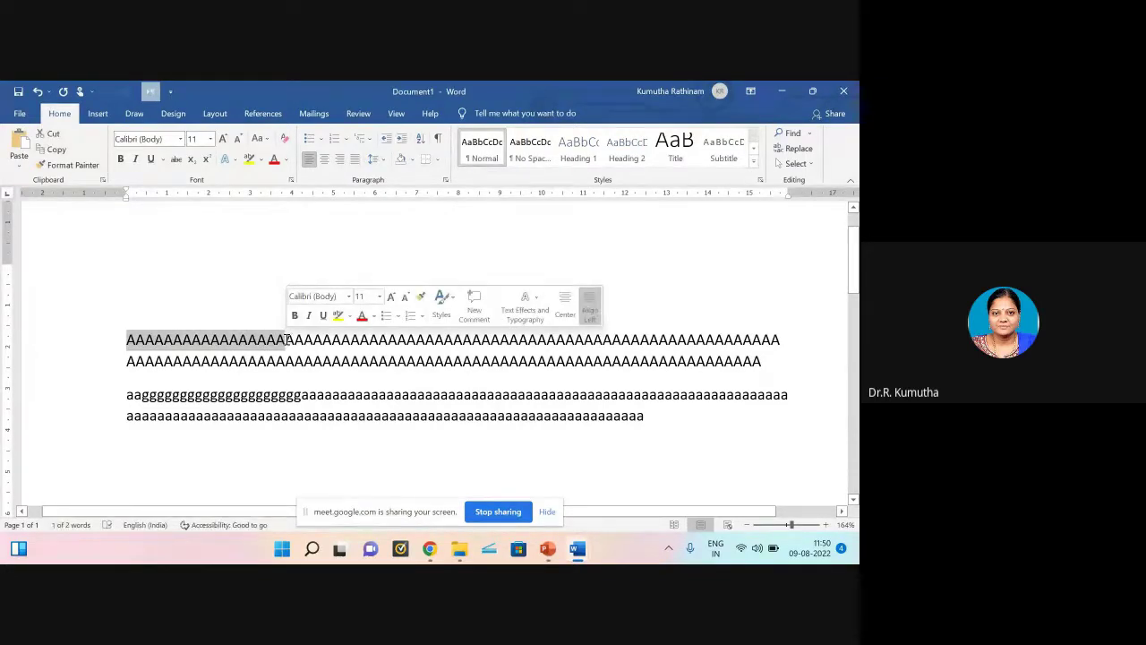
{"action": "type", "text": "a"}
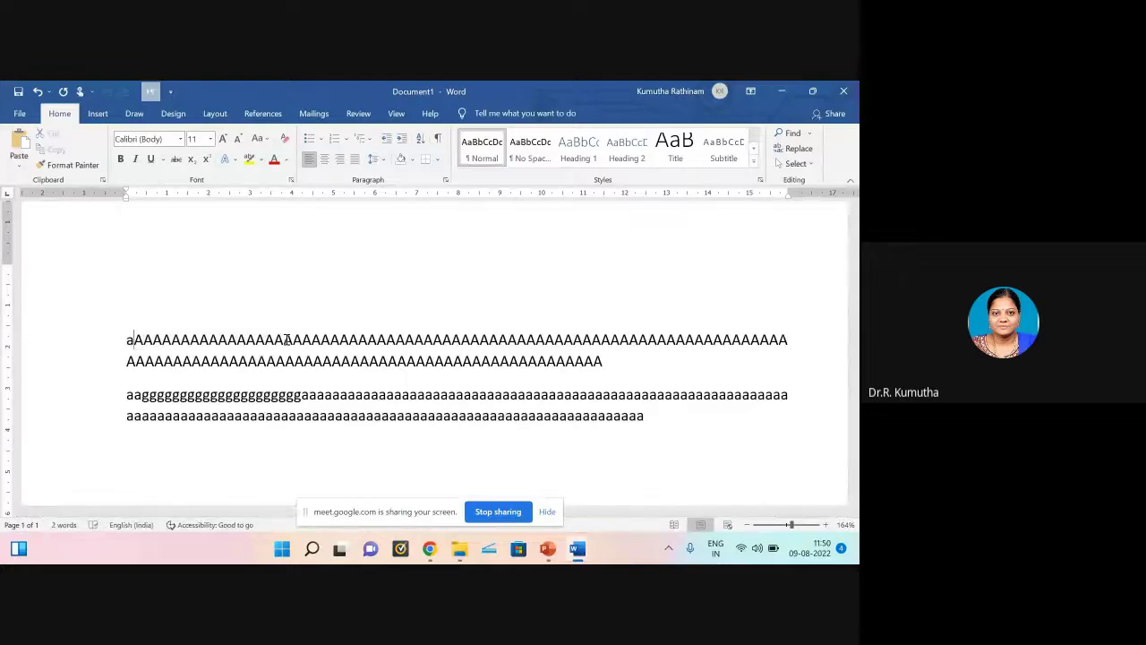
{"action": "type", "text": "ddddddd"}
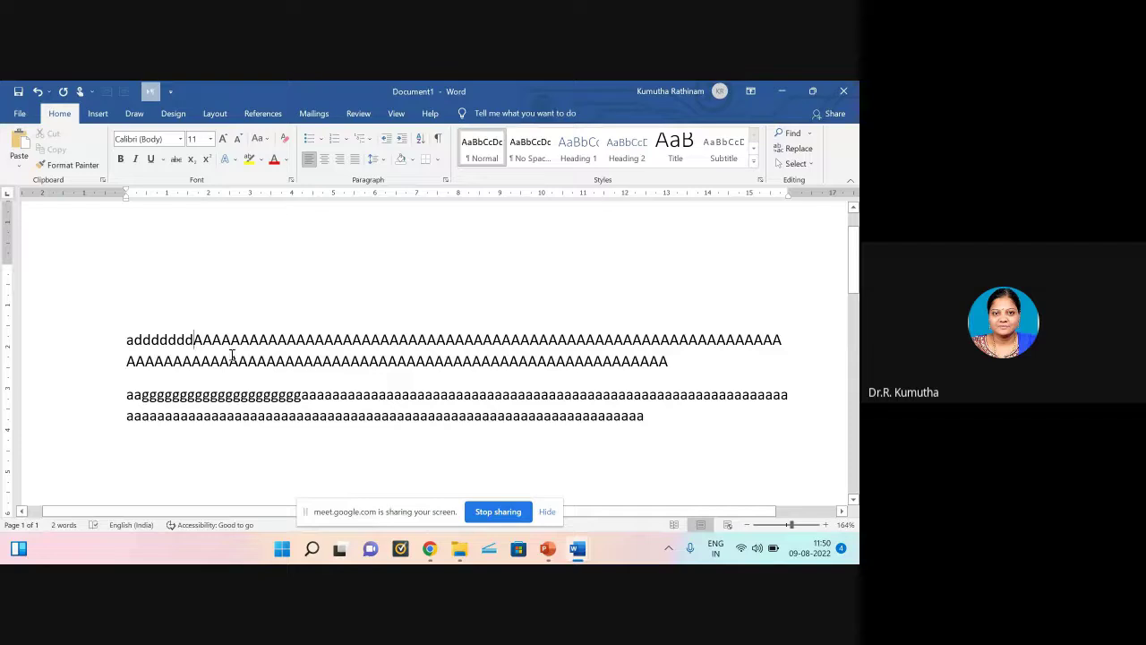
Step: Add a paragraph above the top paragraph, reading "aaa" followed by a long run of the letter s
{"action": "left_click", "coordinate": [123, 345]}
{"action": "key", "text": "Return"}
{"action": "type", "text": "aa"}
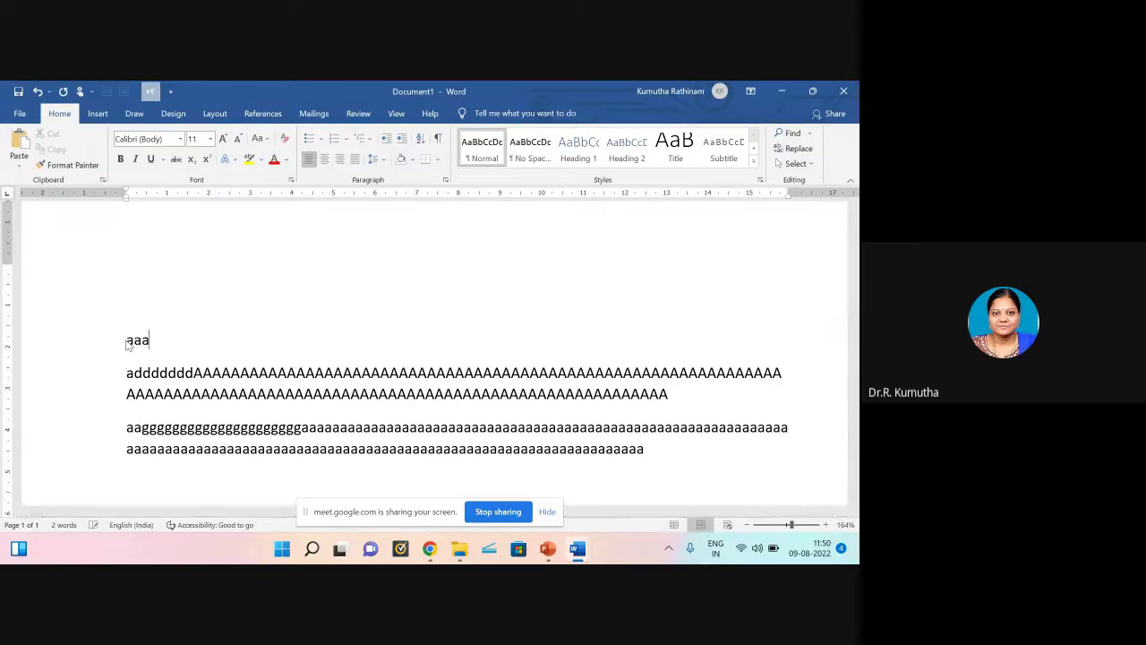
{"action": "type", "text": "ssssssssssssssssssssssssssssssssssssssssss"}
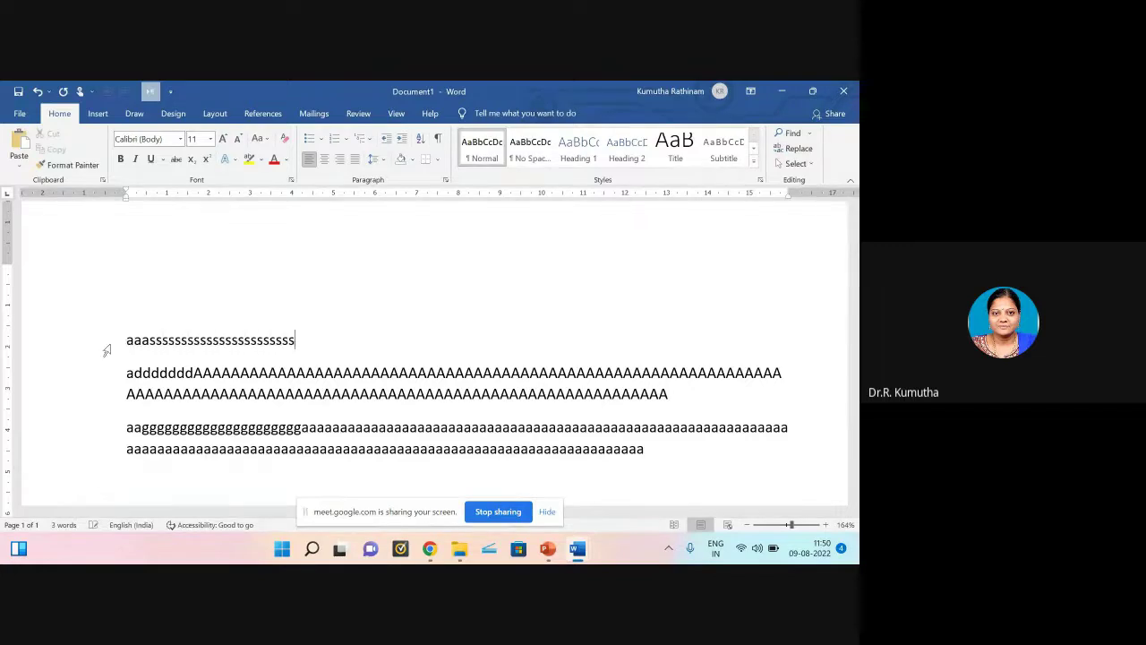
Step: Insert a blank line above the "aaasss" paragraph and left-align the empty line higher up
{"action": "left_click", "coordinate": [119, 345]}
{"action": "key", "text": "Return"}
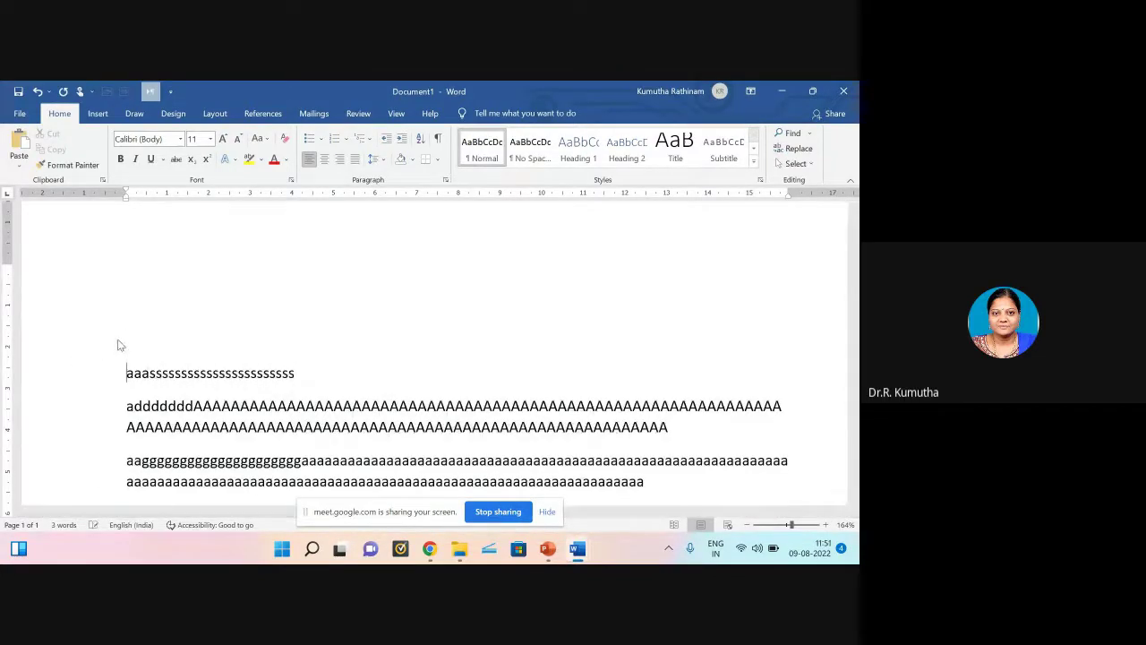
{"action": "left_click", "coordinate": [179, 313]}
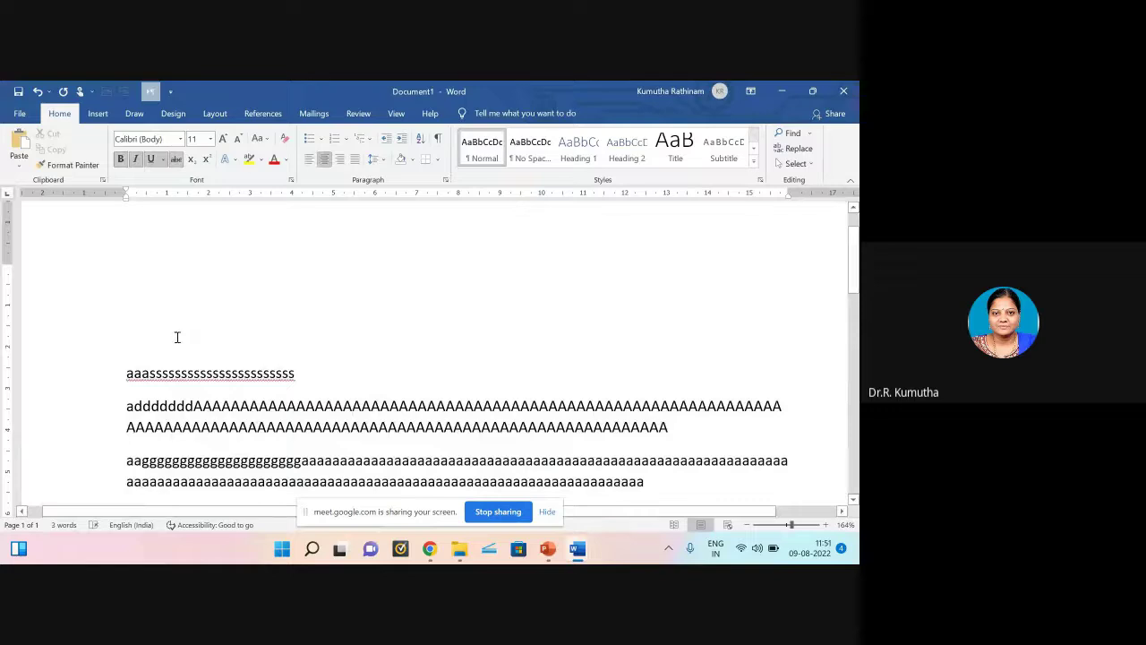
{"action": "left_click", "coordinate": [312, 165]}
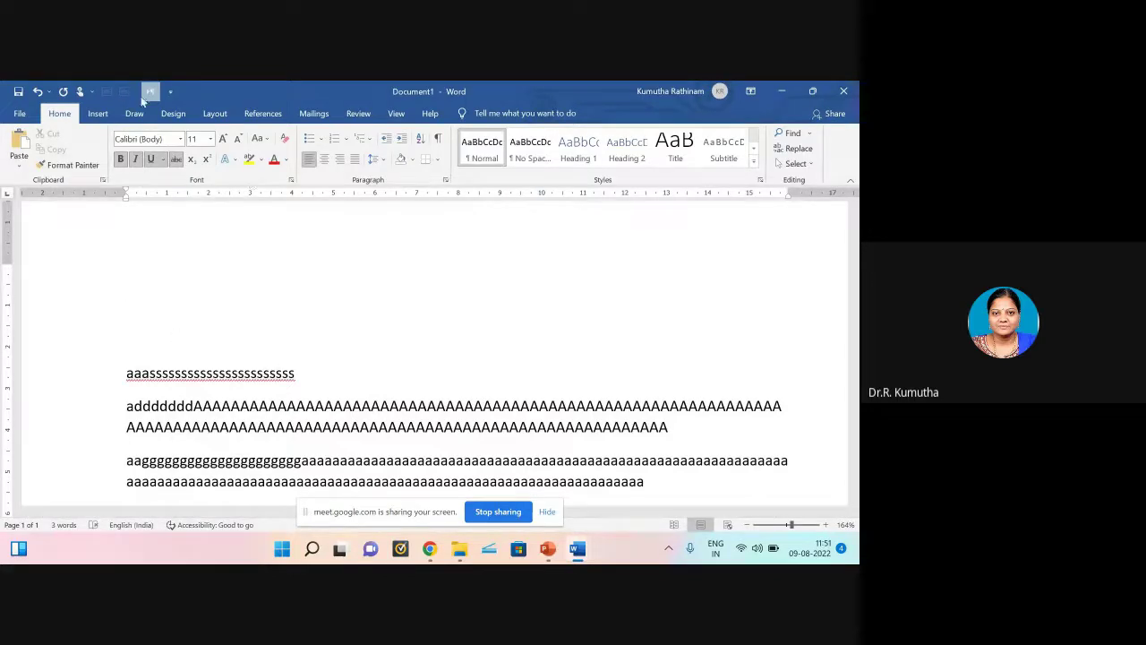
Step: Insert a built-in Simple Text Box at the empty line above the sample paragraphs
{"action": "left_click", "coordinate": [98, 113]}
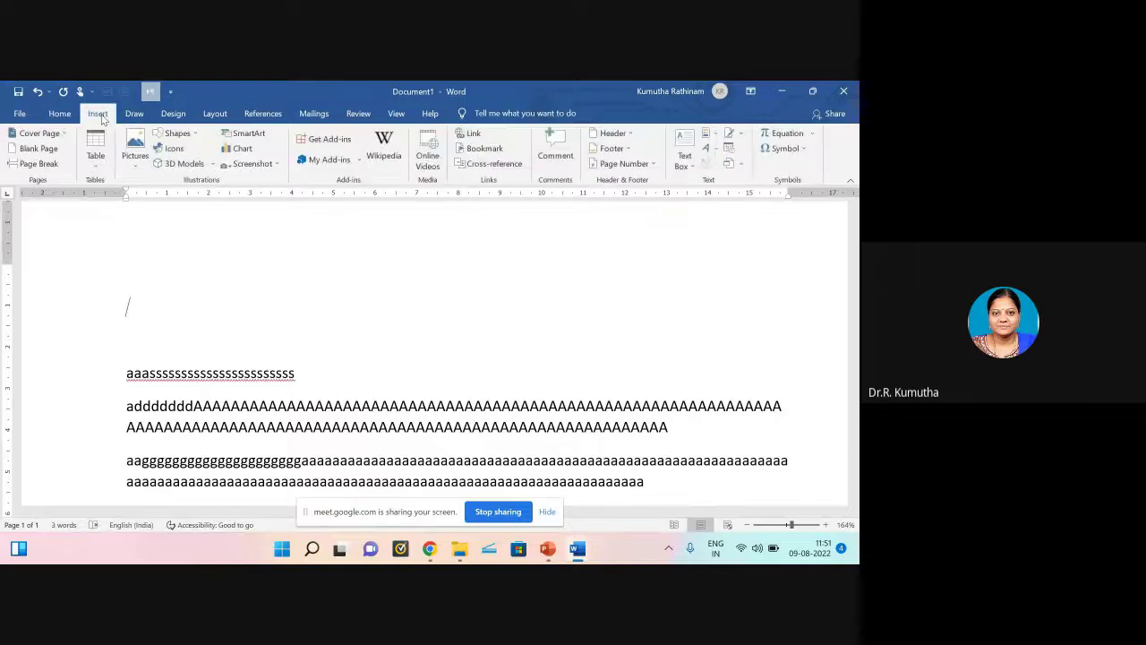
{"action": "left_click", "coordinate": [696, 167]}
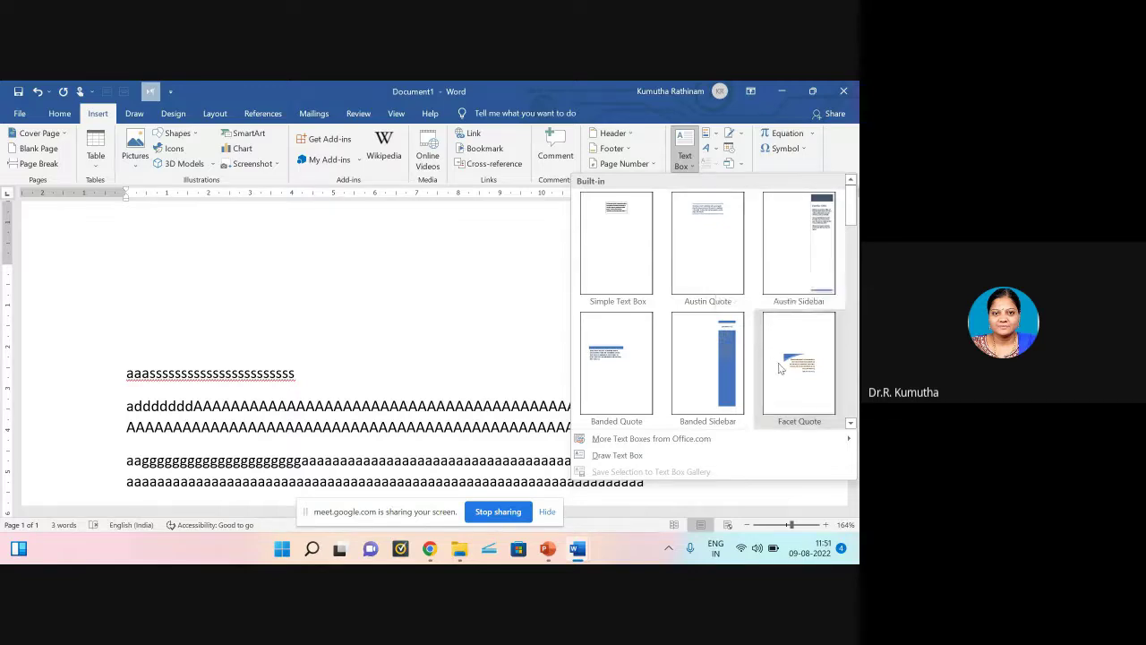
{"action": "left_click", "coordinate": [640, 261]}
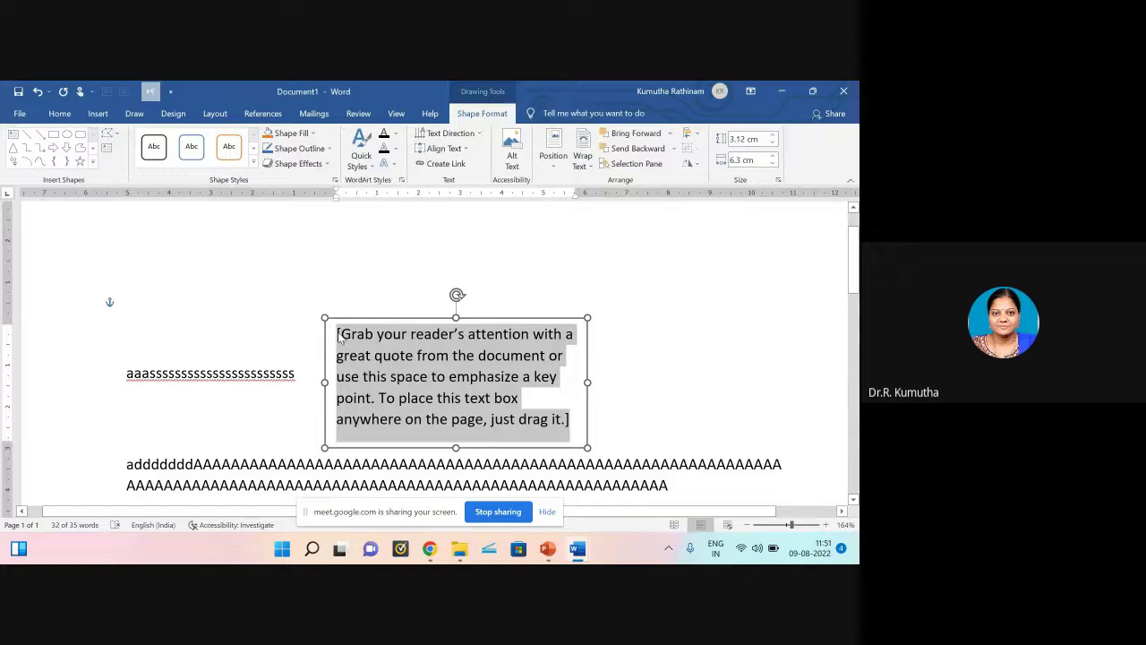
Step: Delete the "aaasss" paragraph beside the text box
{"action": "left_click_drag", "start_coordinate": [295, 373], "coordinate": [122, 408]}
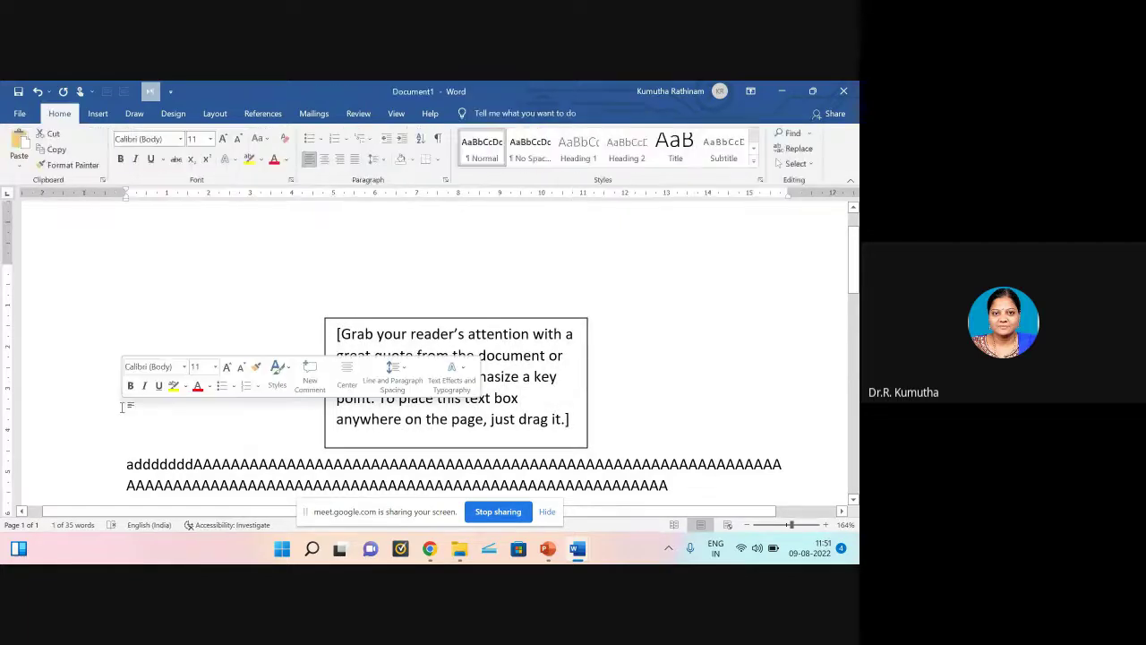
{"action": "key", "text": "Delete"}
Step: Replace the text box's placeholder text with "xcc" followed by a run of the letter v
{"action": "left_click", "coordinate": [506, 379]}
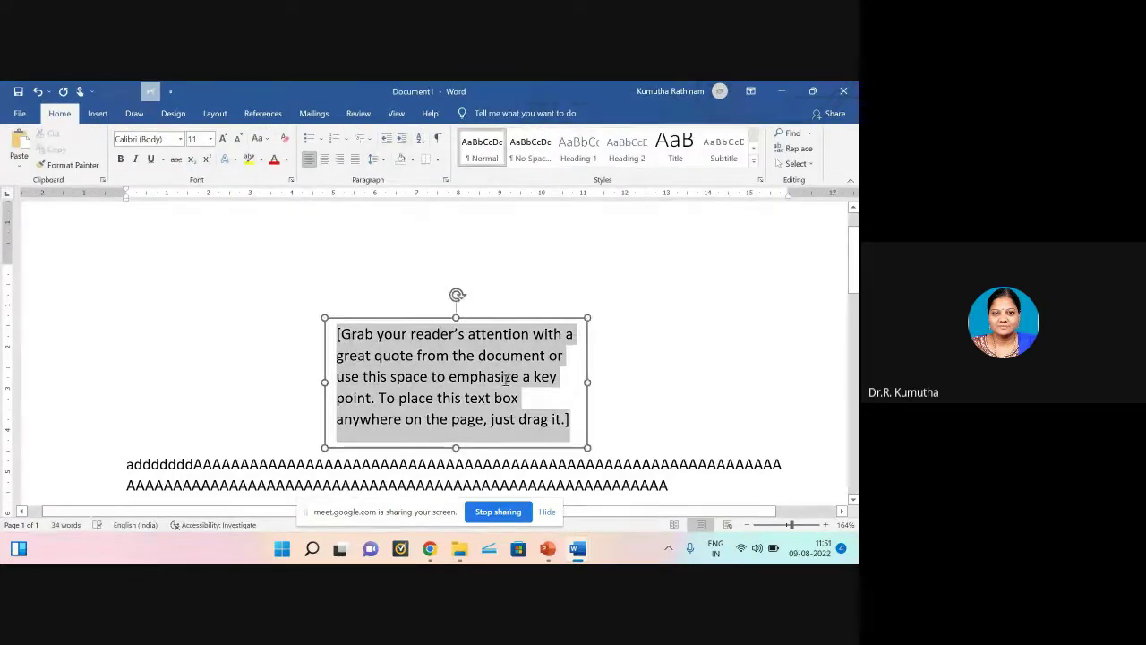
{"action": "key", "text": "Delete"}
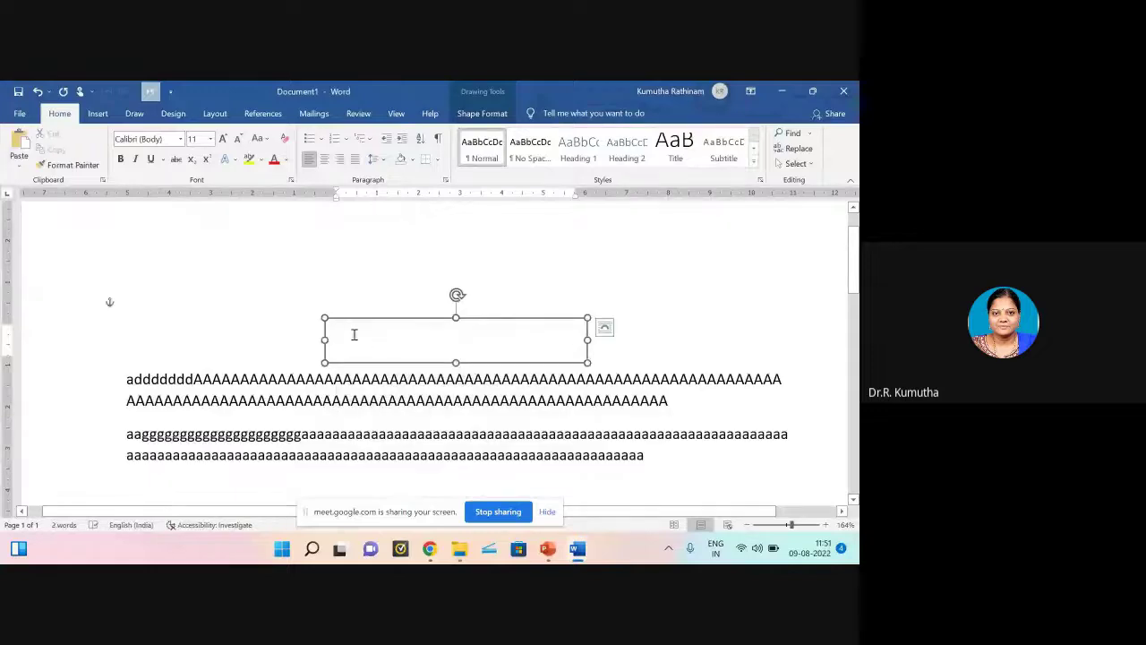
{"action": "type", "text": "xccvv"}
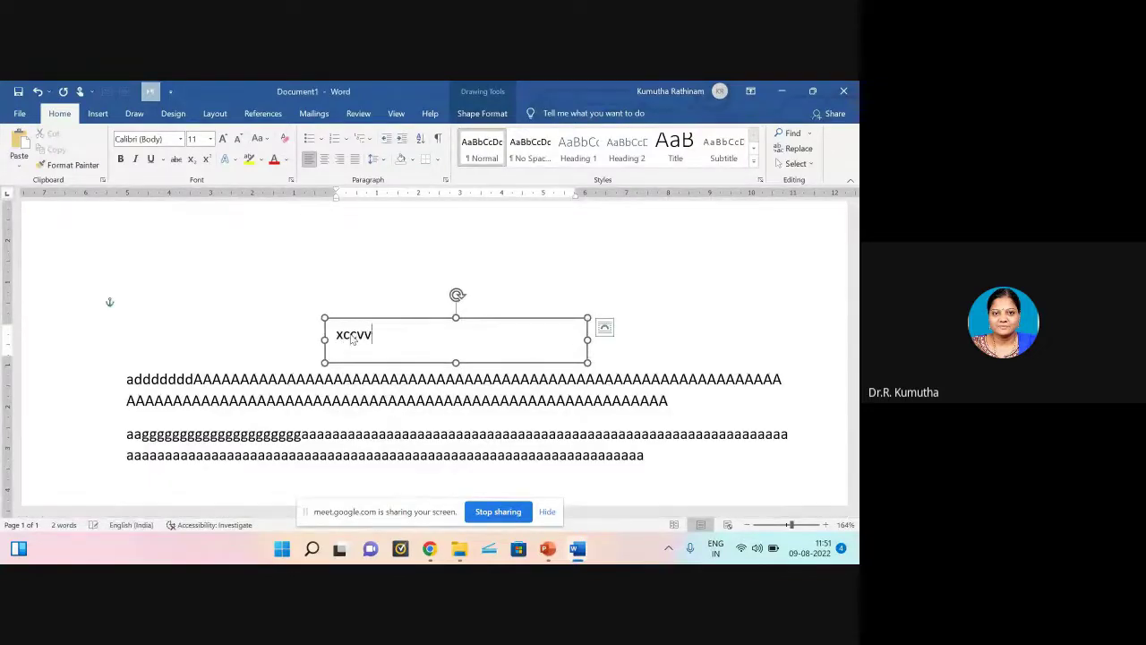
{"action": "type", "text": "vvvvvvvv"}
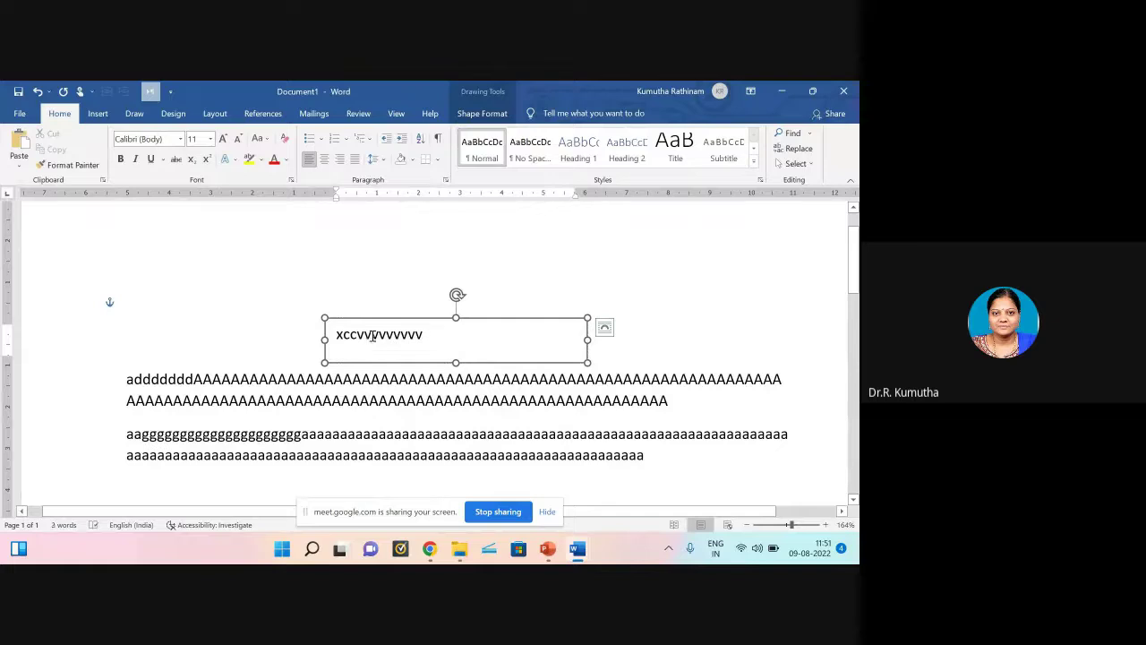
Step: Apply light green paragraph shading to the text in the text box
{"action": "left_click", "coordinate": [441, 324]}
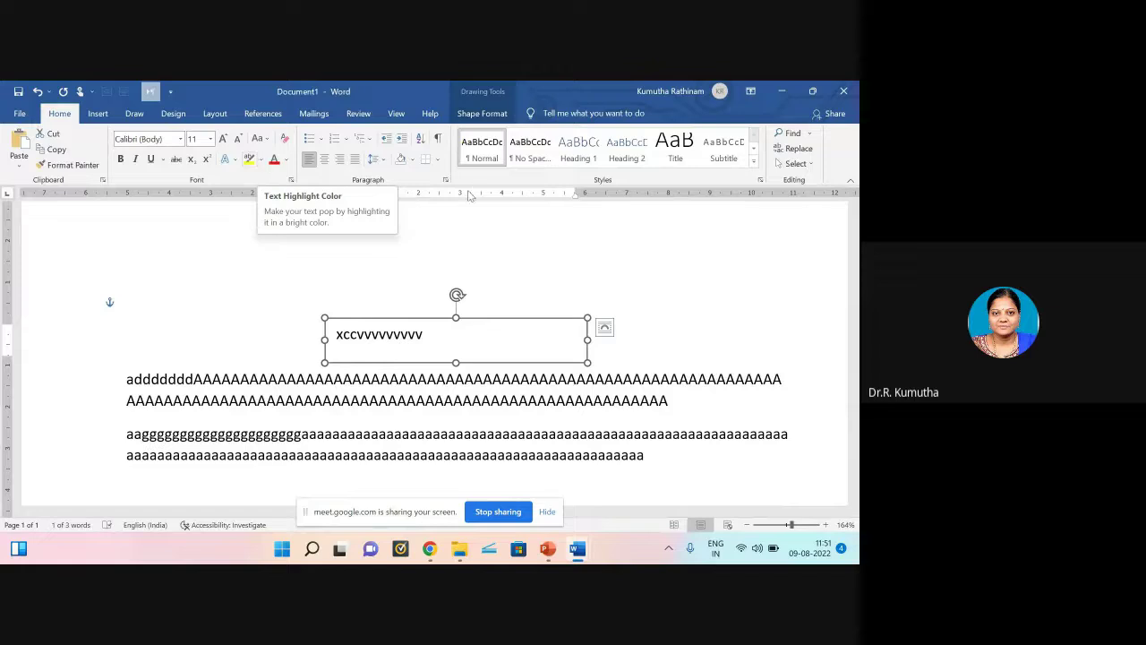
{"action": "left_click", "coordinate": [411, 163]}
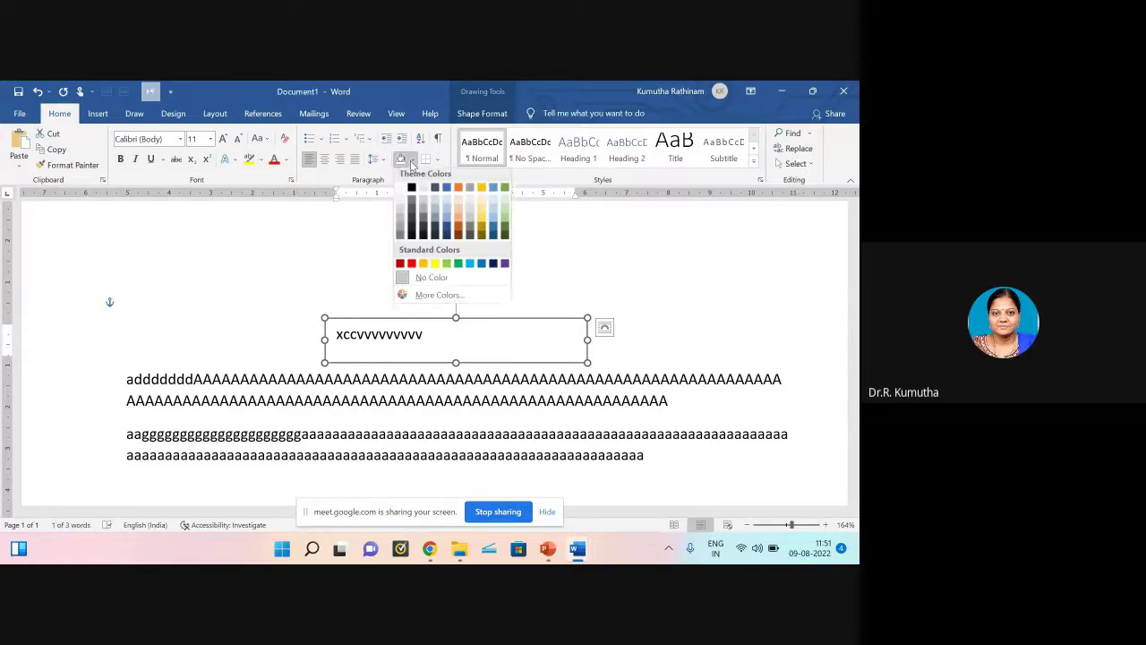
{"action": "left_click", "coordinate": [446, 268]}
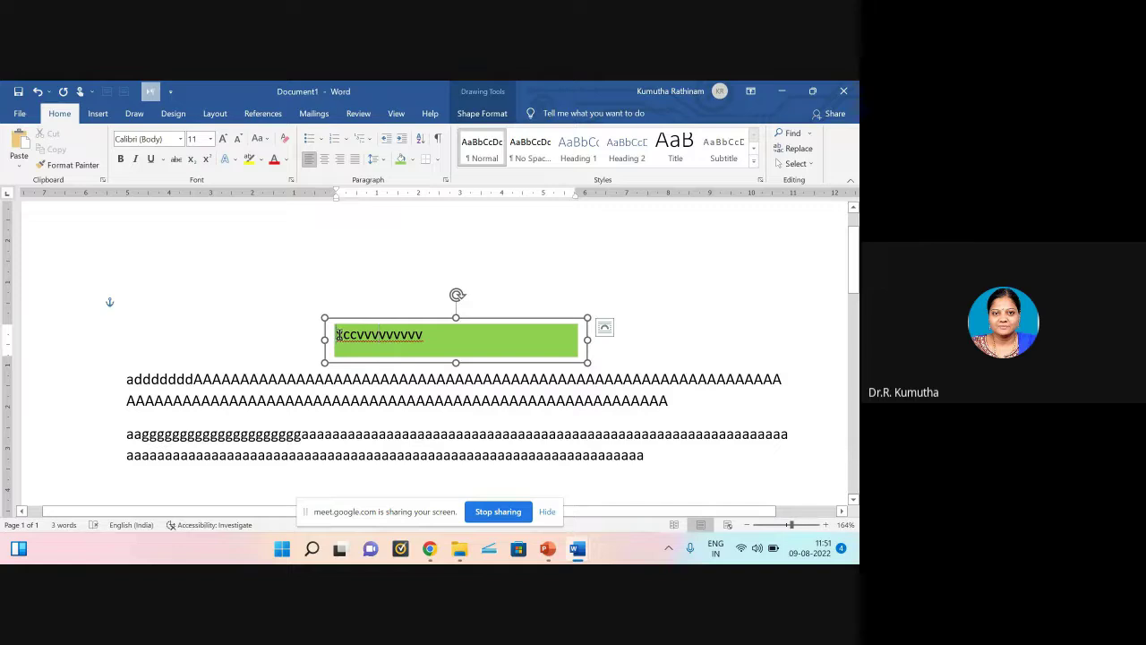
Step: Color the "xccvvv" text in the text box red and deselect the box
{"action": "left_click_drag", "start_coordinate": [338, 334], "coordinate": [433, 334]}
{"action": "left_click", "coordinate": [274, 160]}
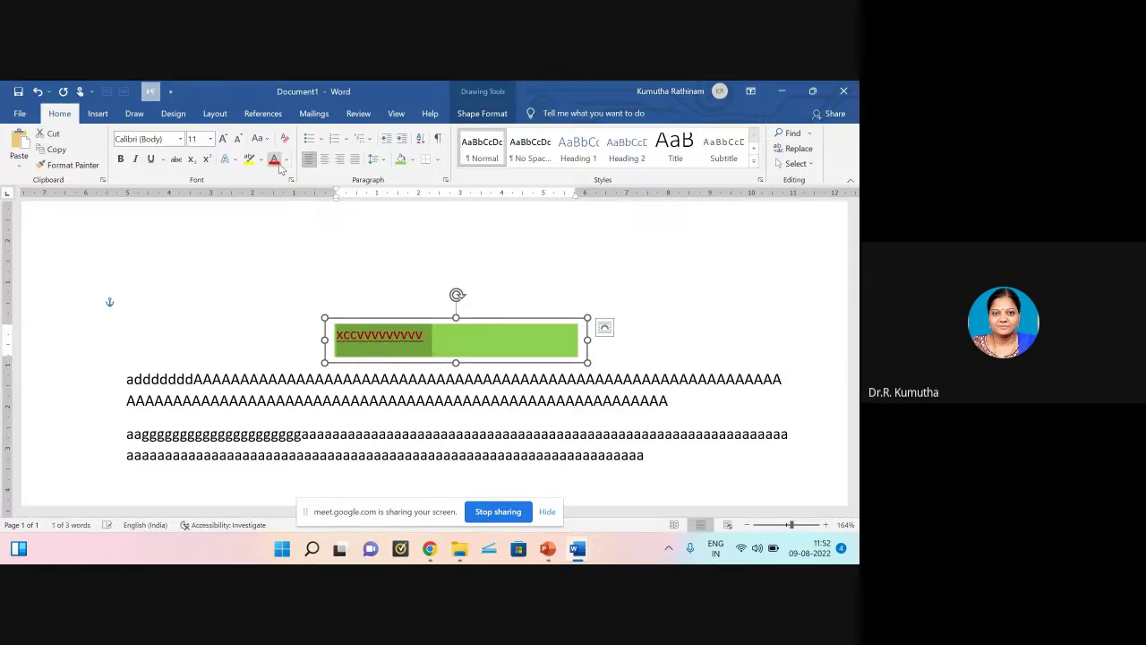
{"action": "left_click", "coordinate": [637, 282]}
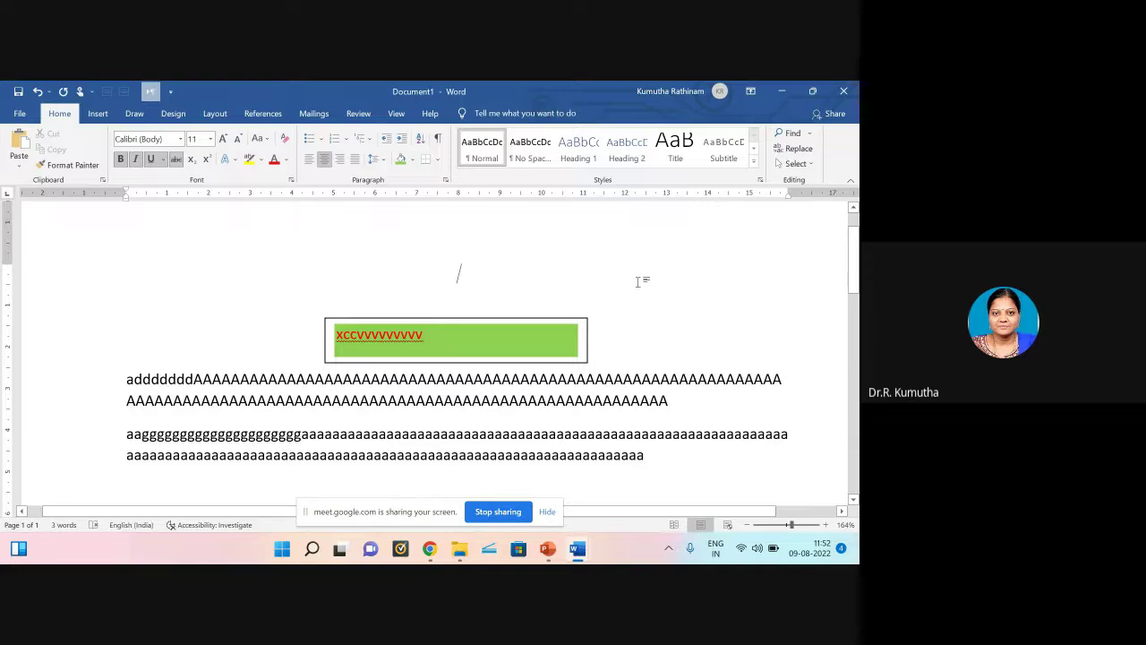
Step: Give the "xccvvv" text box a solid yellow shape fill
{"action": "left_click", "coordinate": [561, 316]}
{"action": "left_click", "coordinate": [563, 320]}
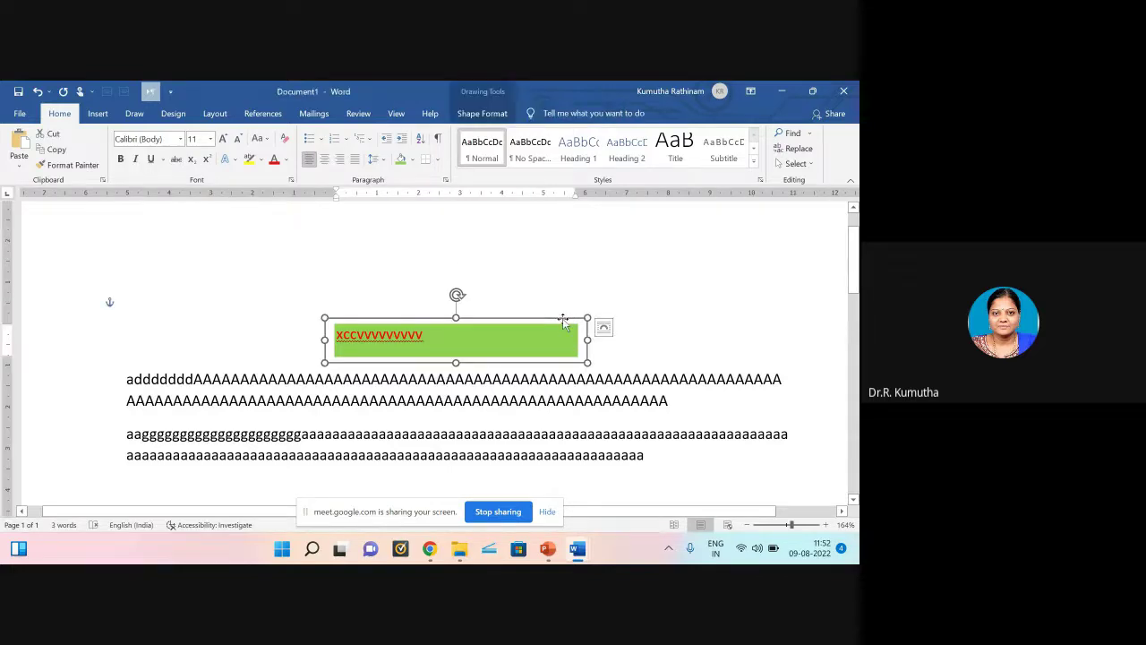
{"action": "right_click", "coordinate": [564, 324]}
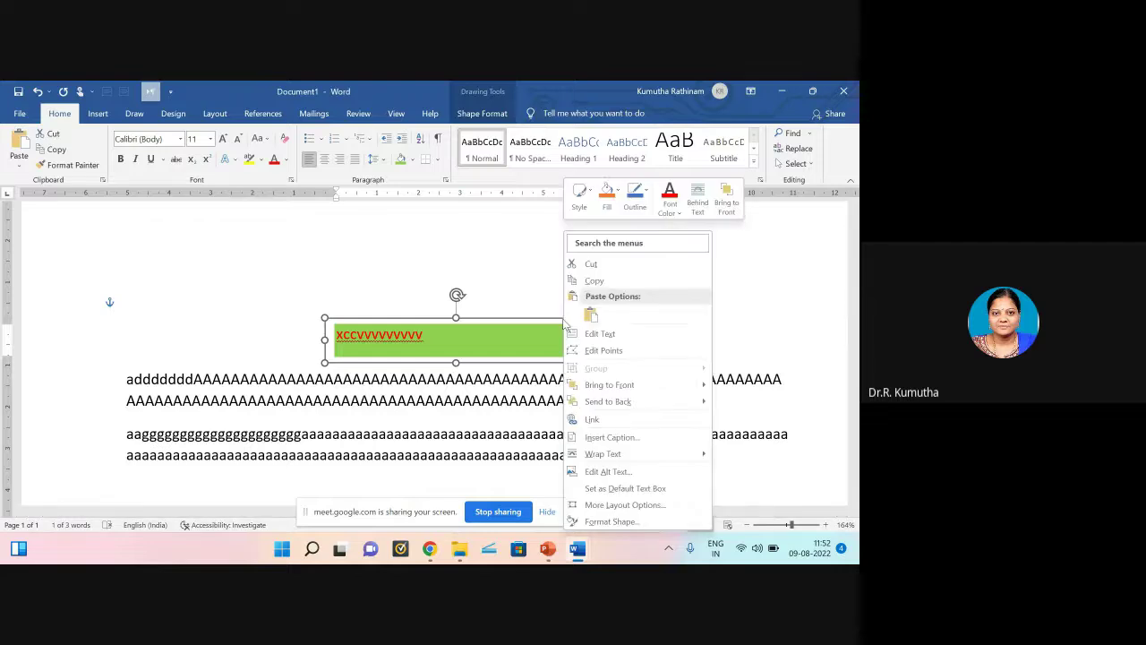
{"action": "left_click", "coordinate": [602, 525]}
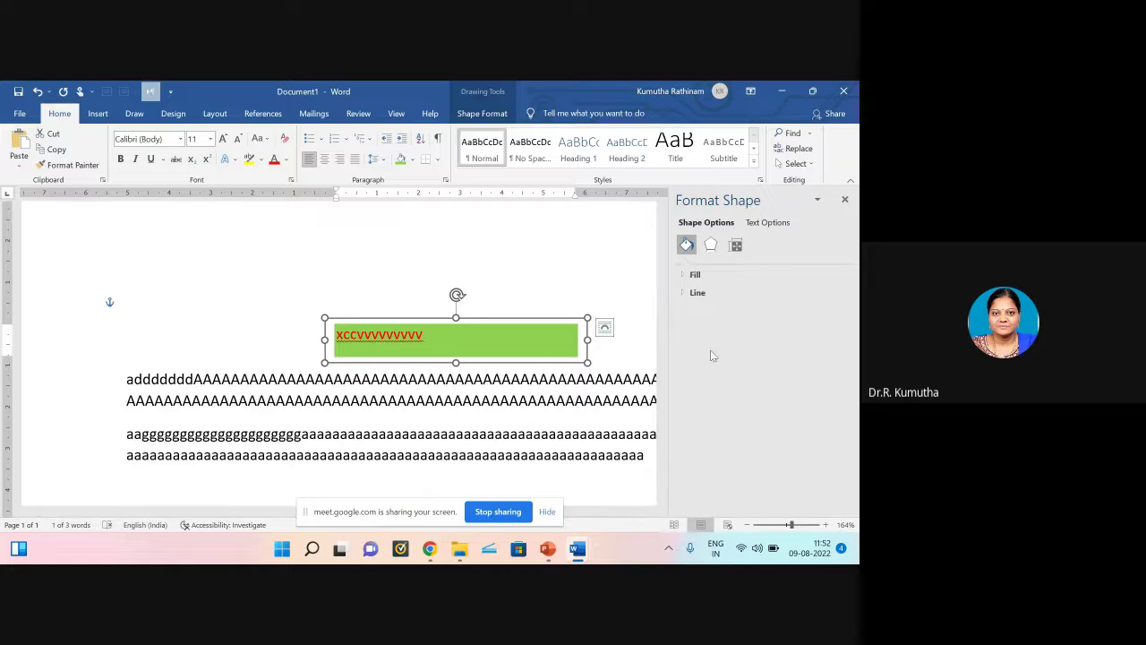
{"action": "left_click", "coordinate": [698, 275]}
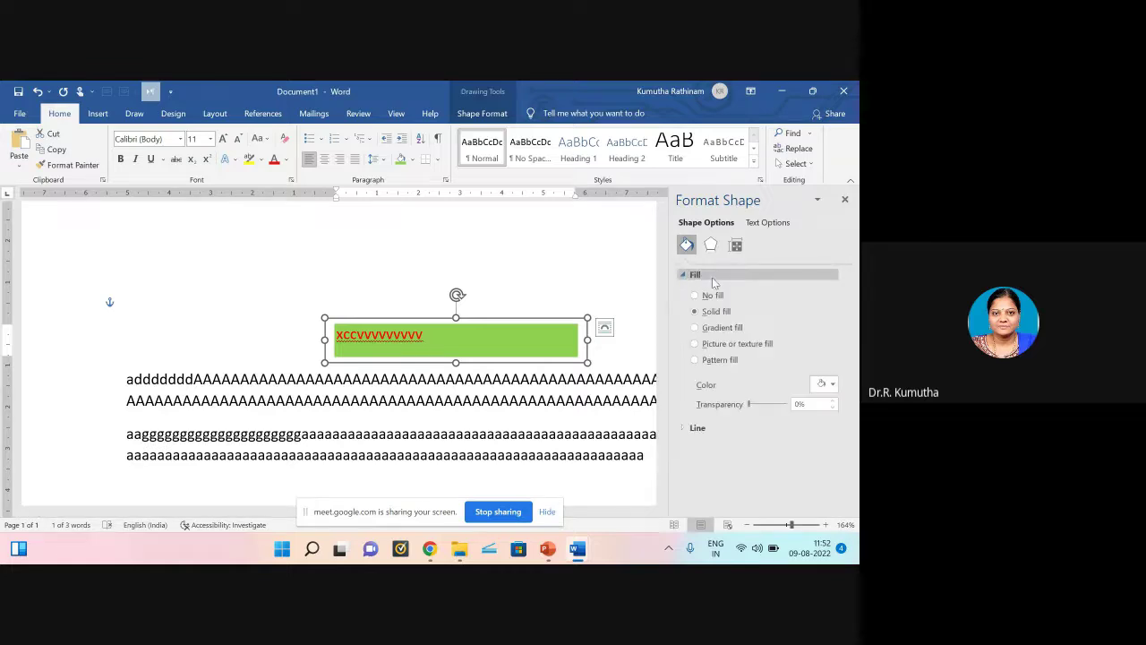
{"action": "left_click", "coordinate": [833, 385]}
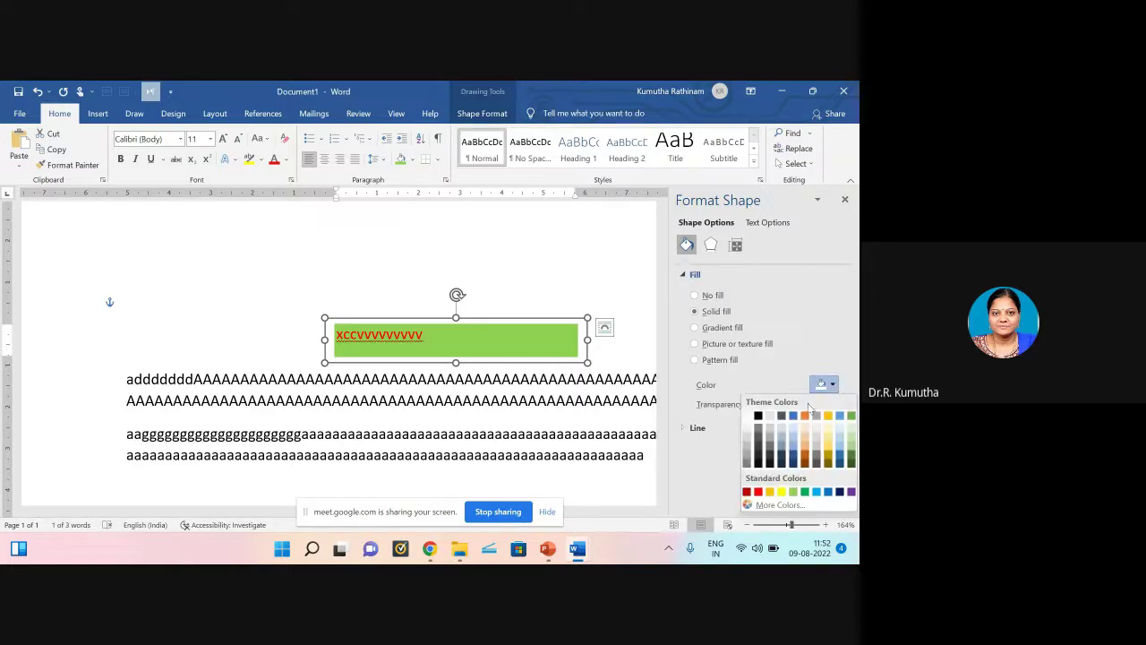
{"action": "left_click", "coordinate": [782, 492]}
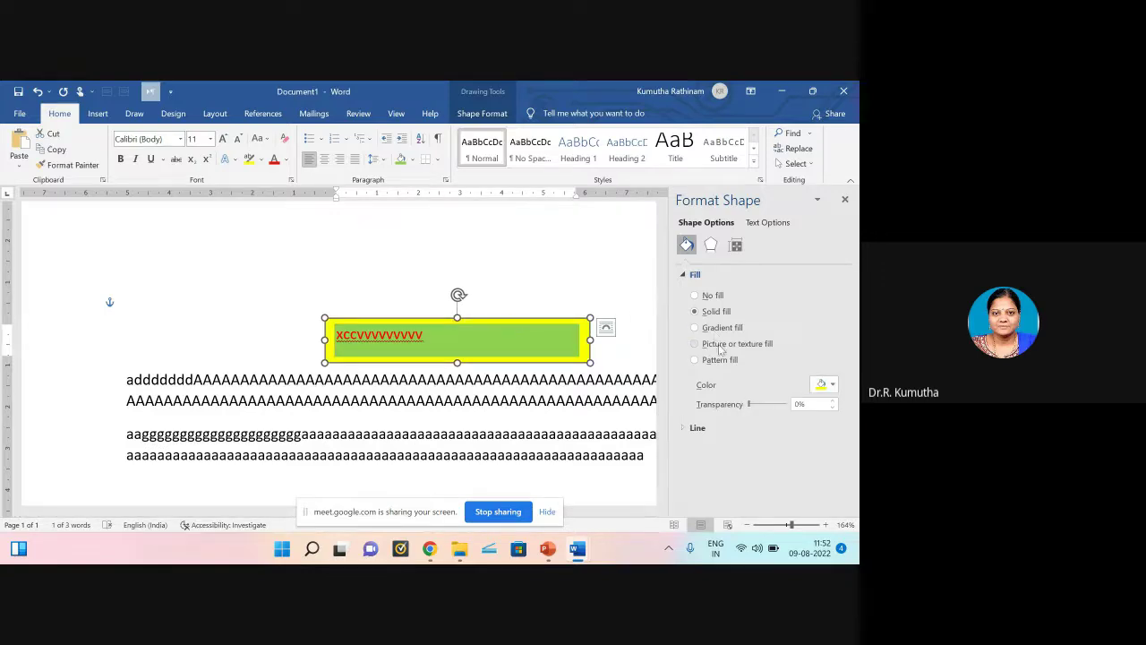
Step: Review the effect categories and line settings available for formatting the text box's shape
{"action": "left_click", "coordinate": [711, 245]}
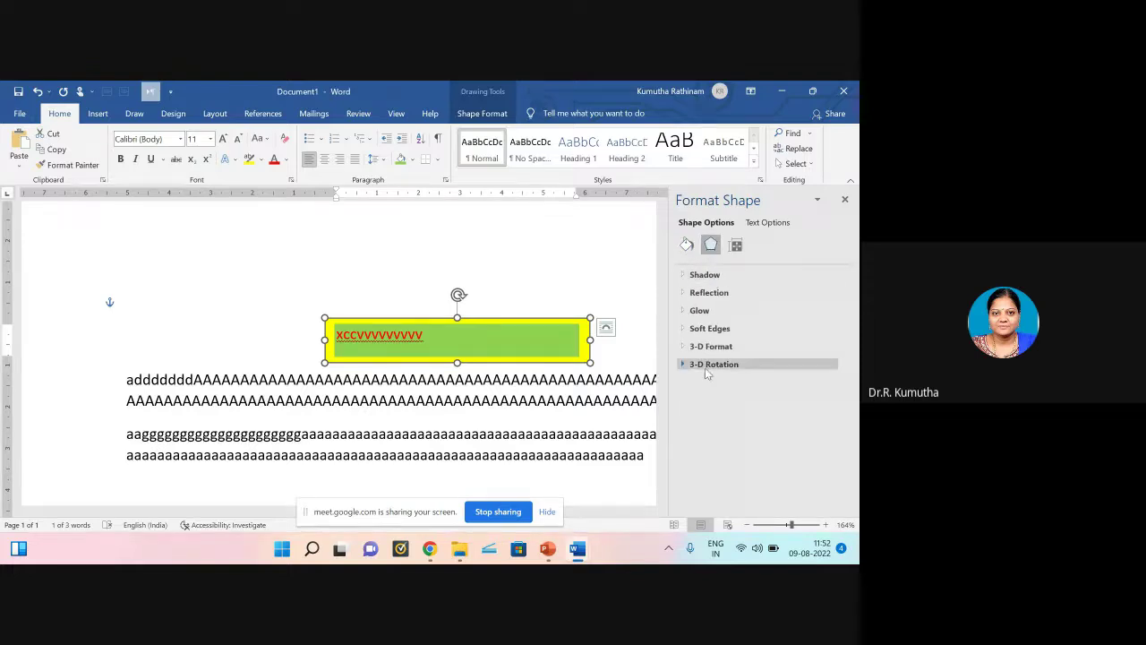
{"action": "left_click", "coordinate": [686, 245]}
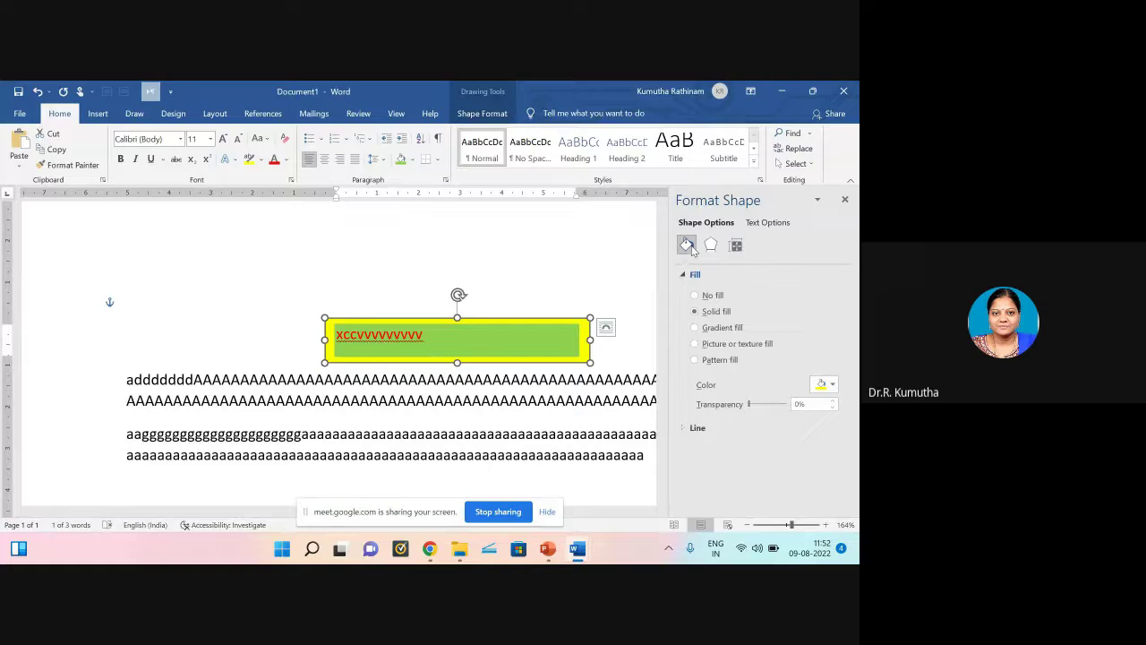
{"action": "left_click", "coordinate": [703, 428]}
{"action": "scroll", "coordinate": [727, 461], "scroll_direction": "down", "scroll_amount": 2}
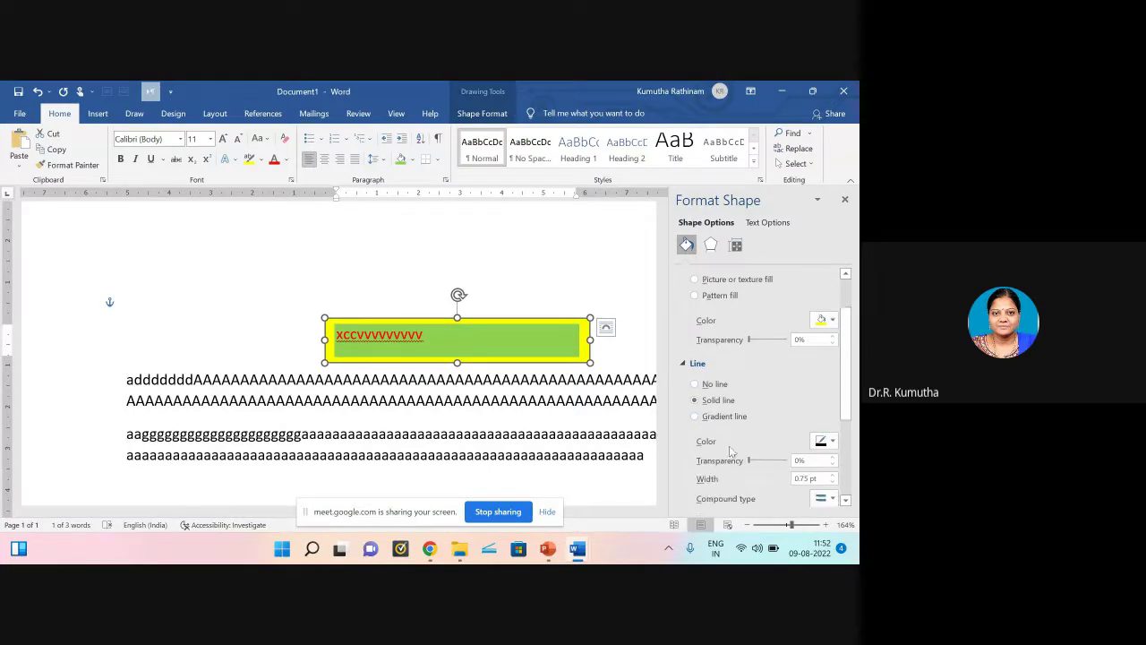
{"action": "left_click", "coordinate": [845, 200]}
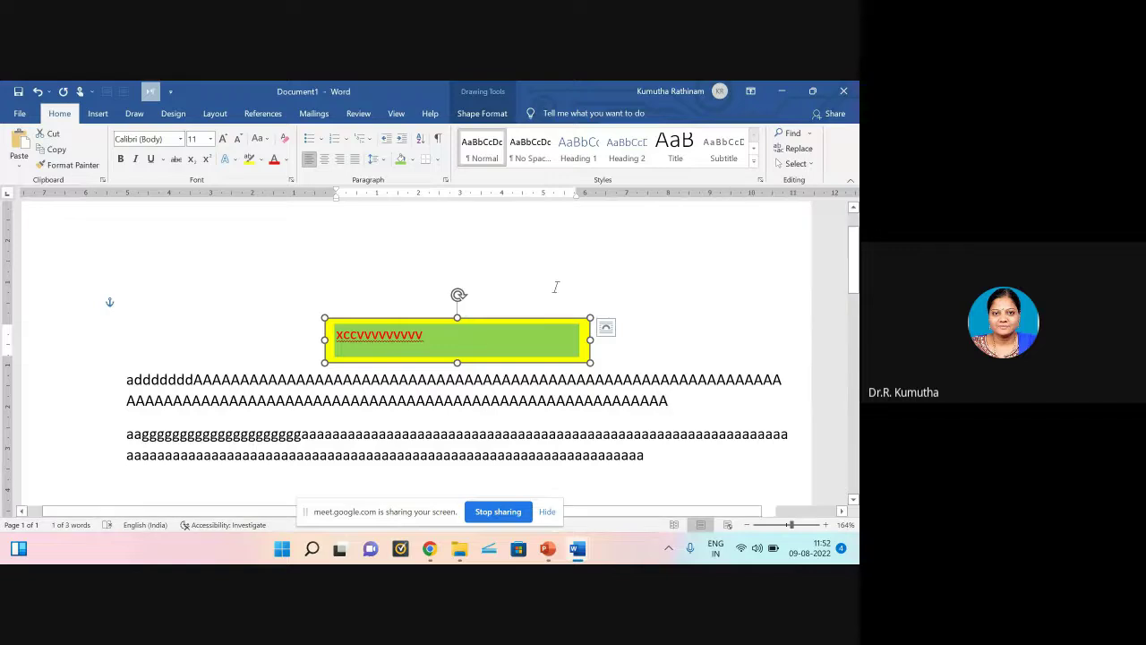
Step: Delete the yellow text box and insert a Simple Text Box in its place
{"action": "key", "text": "Delete"}
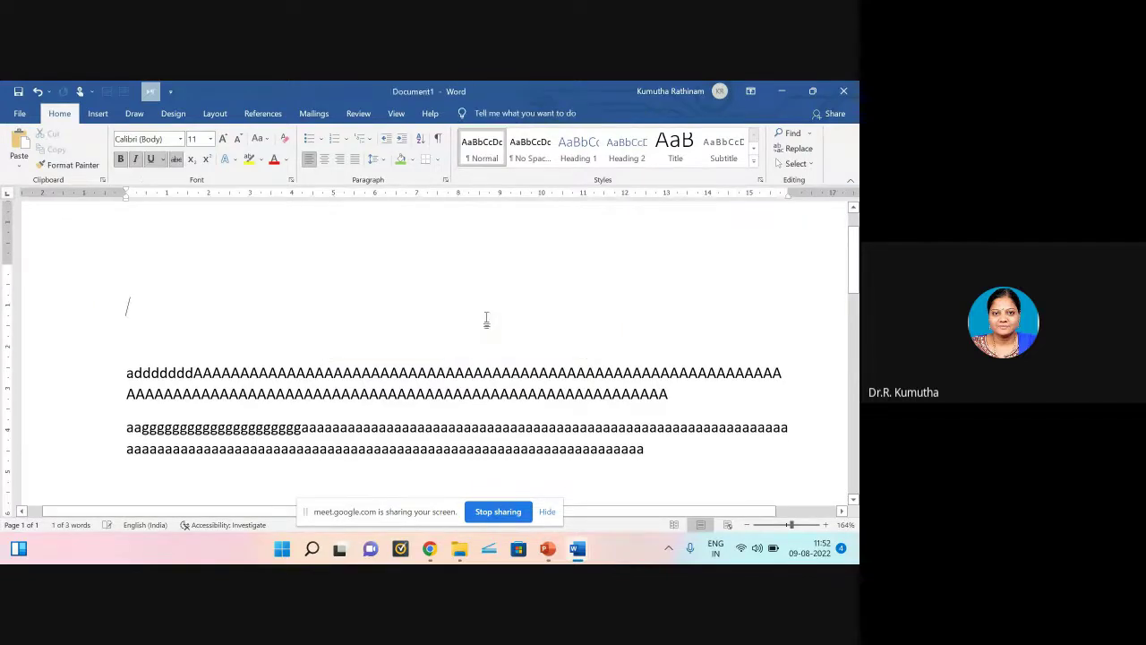
{"action": "left_click", "coordinate": [98, 114]}
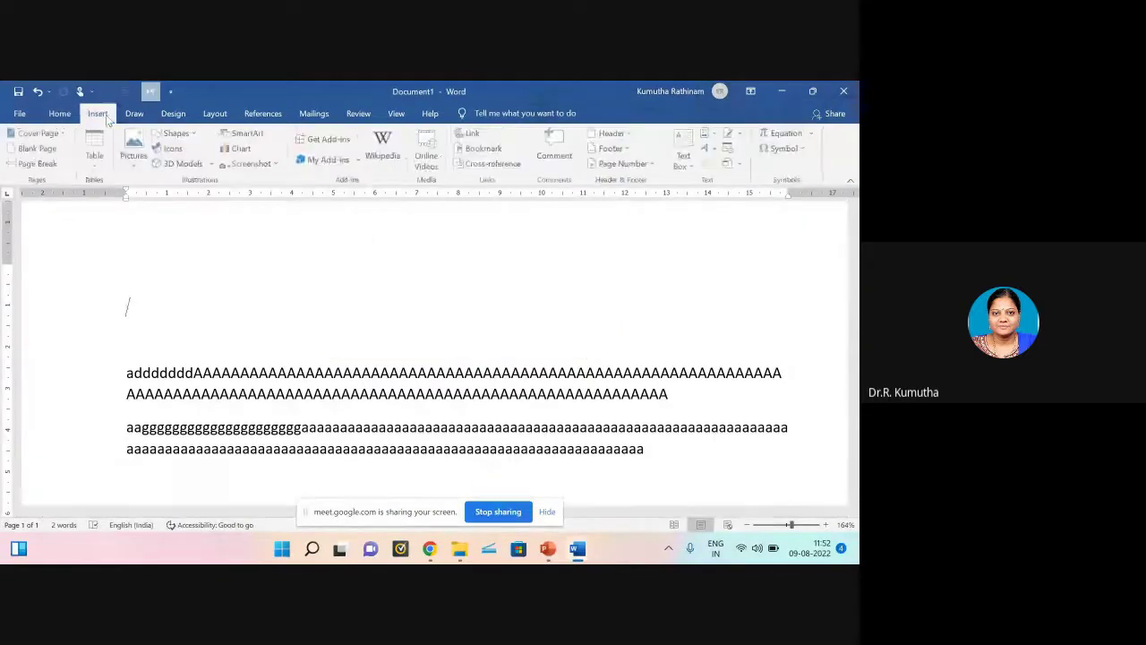
{"action": "left_click", "coordinate": [685, 158]}
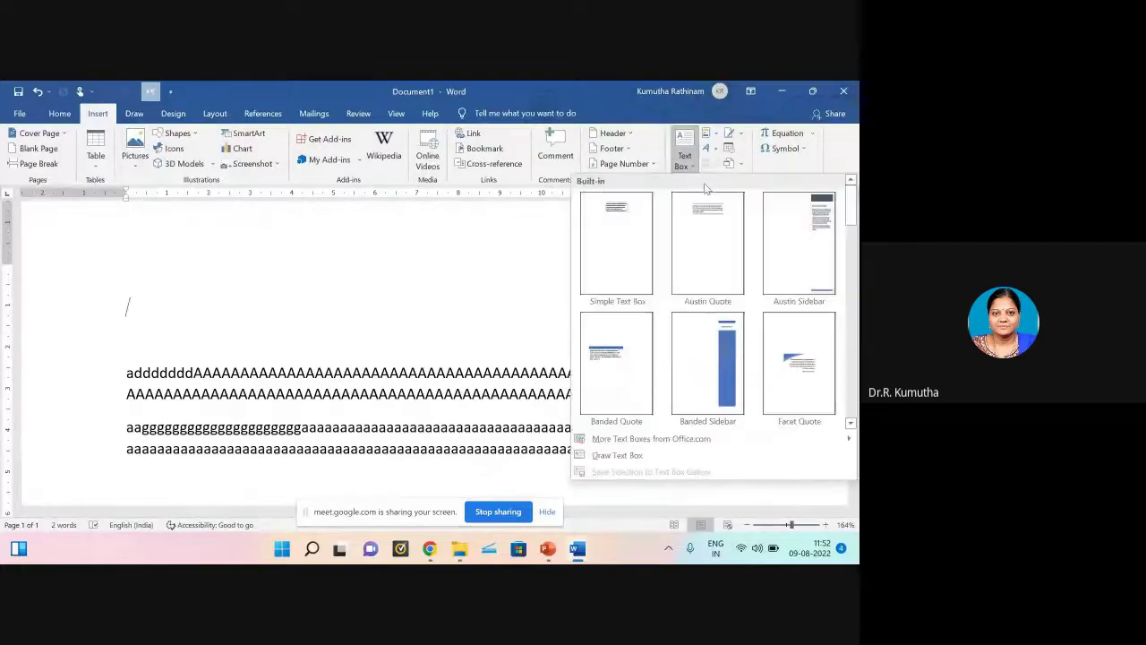
{"action": "left_click", "coordinate": [626, 271]}
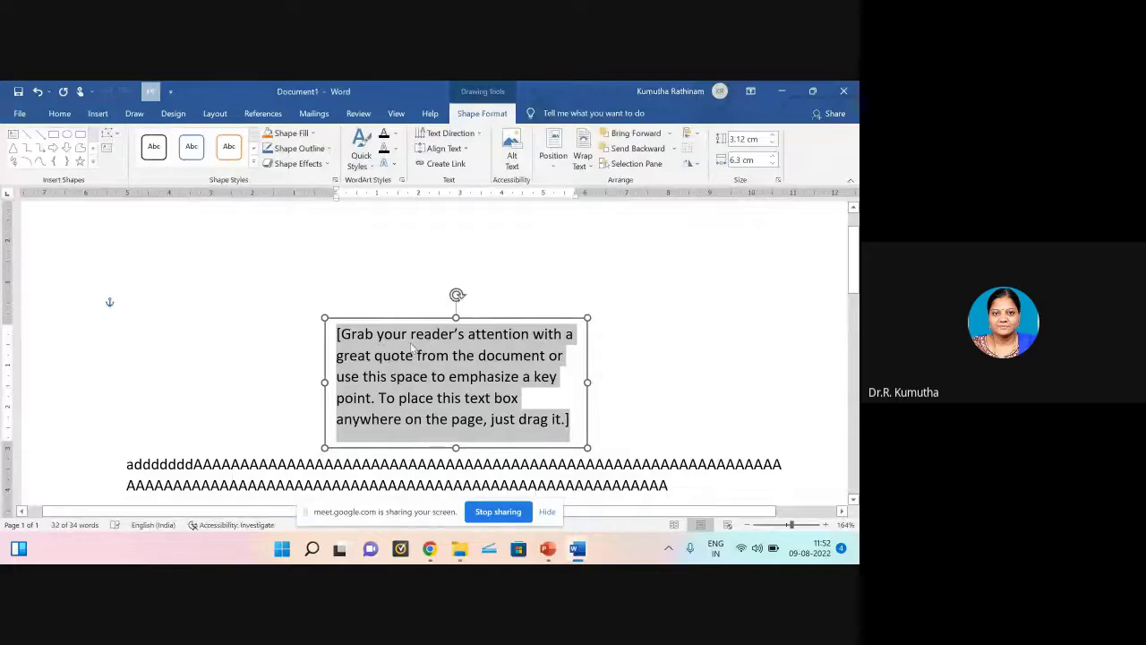
{"action": "left_click", "coordinate": [599, 333]}
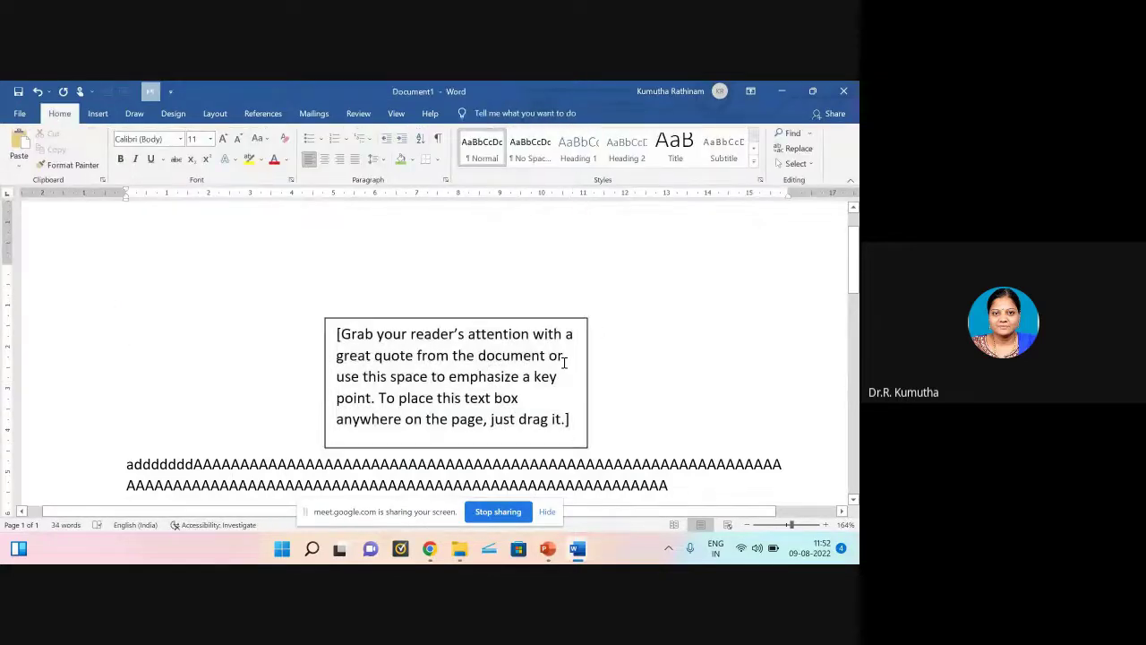
Step: Apply a picture or texture fill to the new text box, using the default texture
{"action": "left_click", "coordinate": [538, 321]}
{"action": "right_click", "coordinate": [539, 321]}
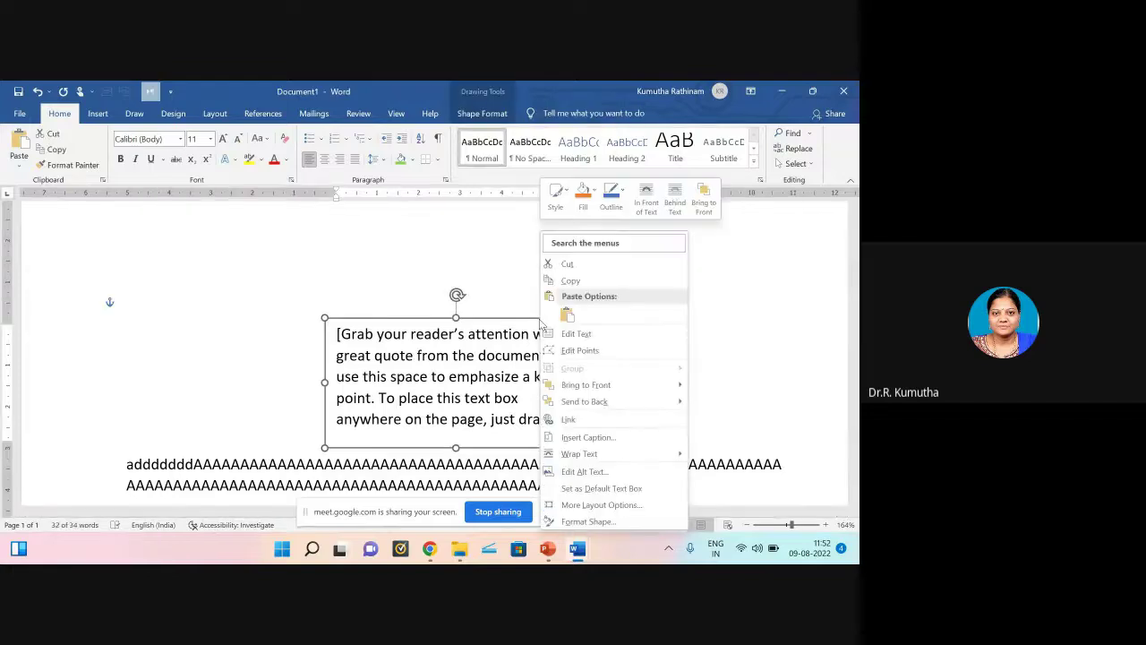
{"action": "left_click", "coordinate": [591, 523]}
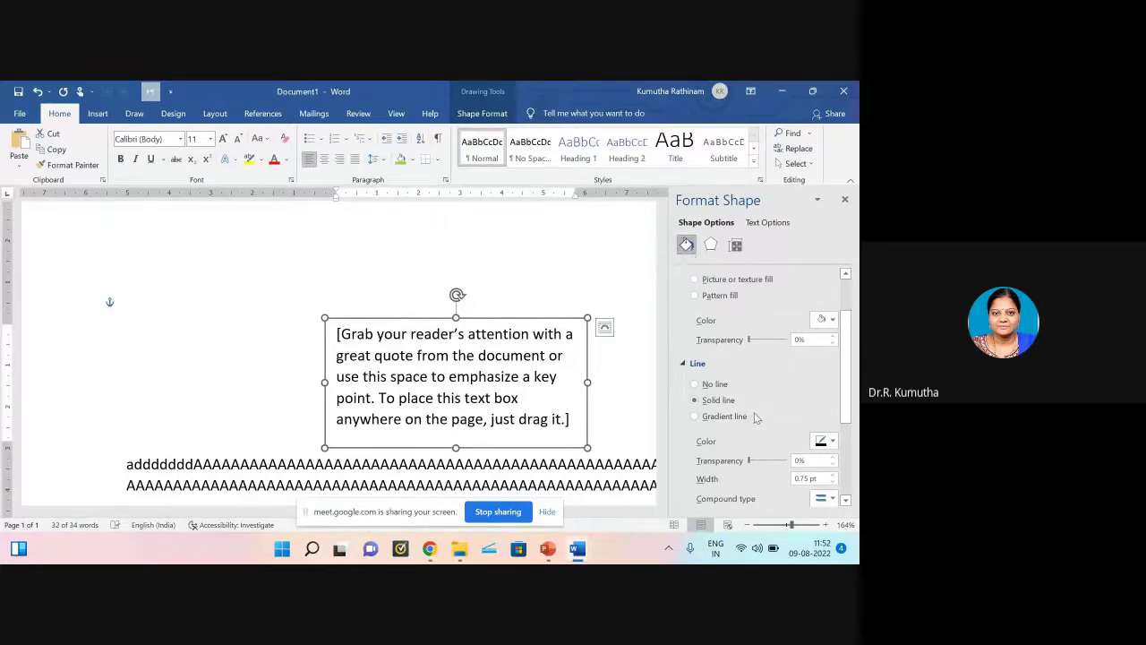
{"action": "left_click", "coordinate": [709, 281]}
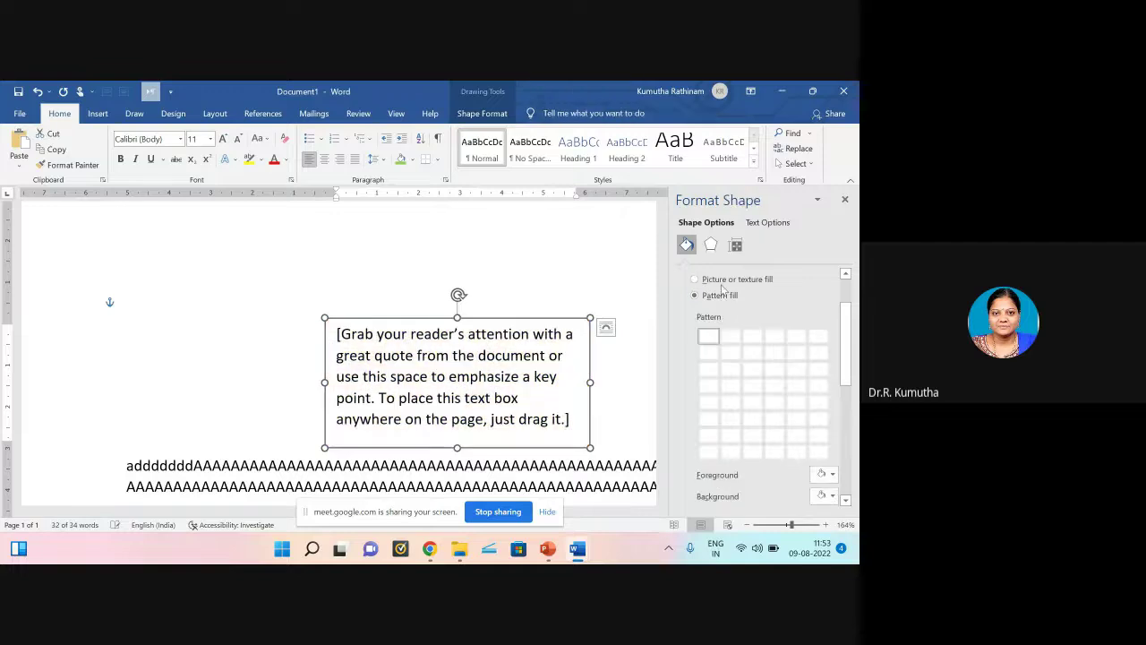
{"action": "left_click", "coordinate": [724, 281]}
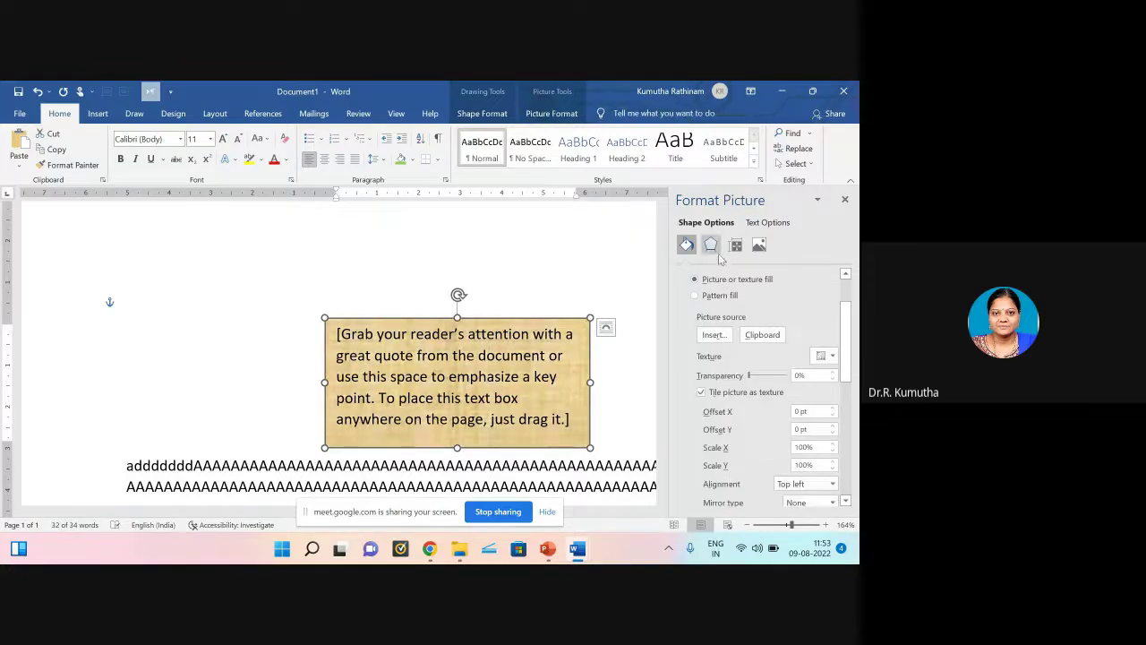
Step: Set the textured text box's solid outline color to dark red
{"action": "scroll", "coordinate": [736, 394], "scroll_direction": "down", "scroll_amount": 3}
{"action": "scroll", "coordinate": [736, 394], "scroll_direction": "down", "scroll_amount": 3}
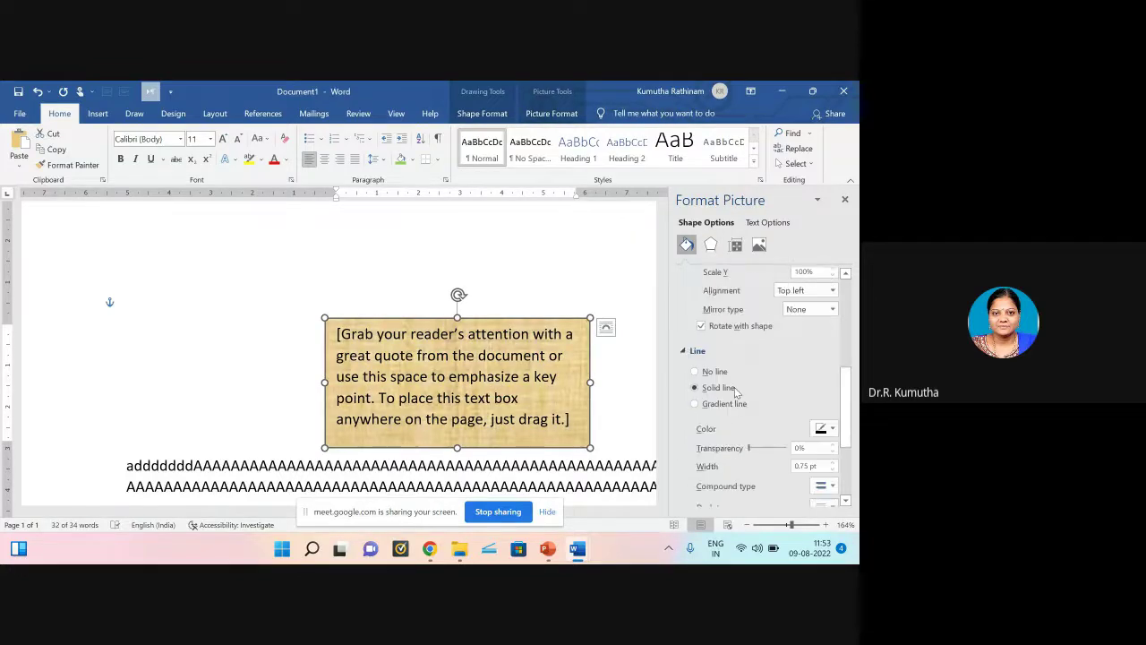
{"action": "scroll", "coordinate": [736, 394], "scroll_direction": "up", "scroll_amount": 1}
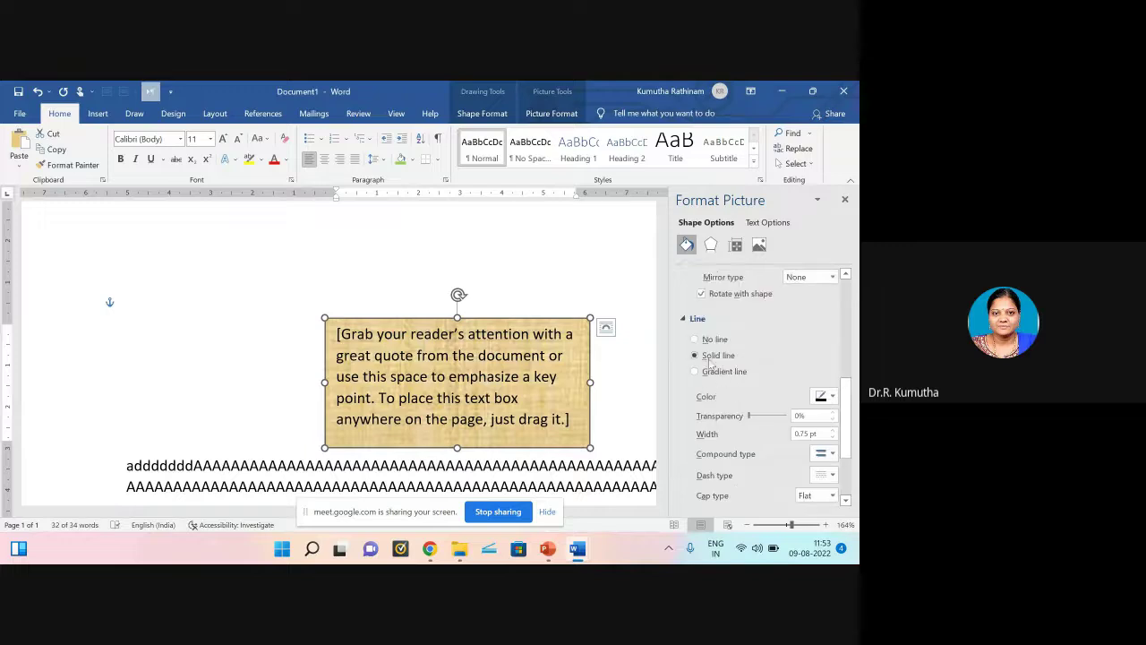
{"action": "left_click", "coordinate": [835, 397]}
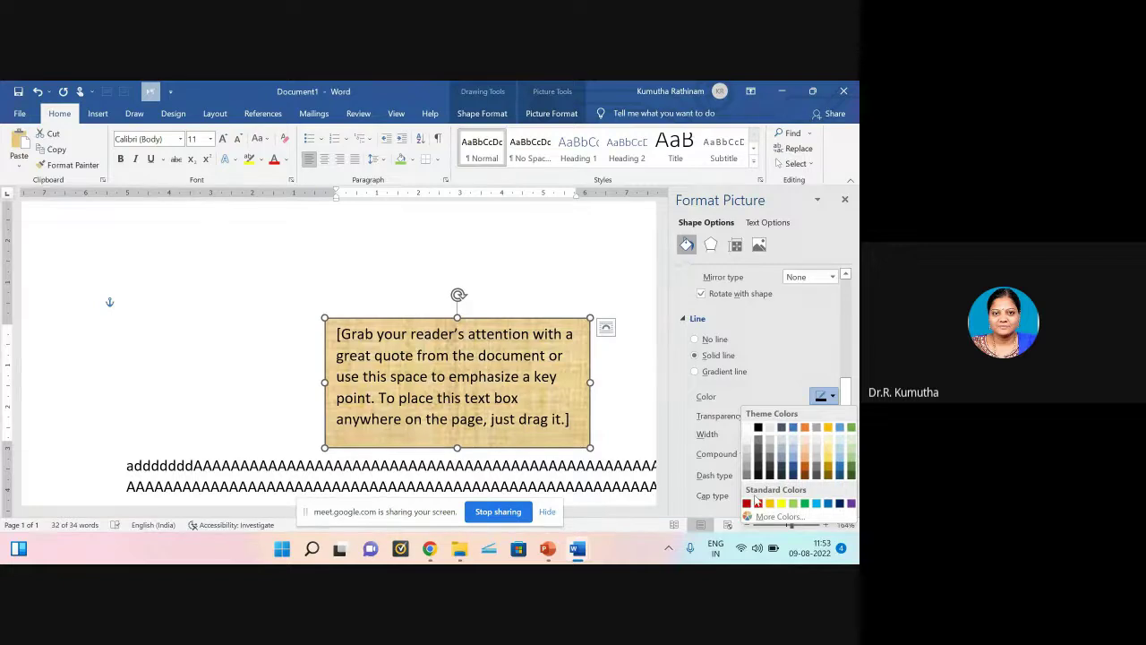
{"action": "left_click", "coordinate": [747, 504]}
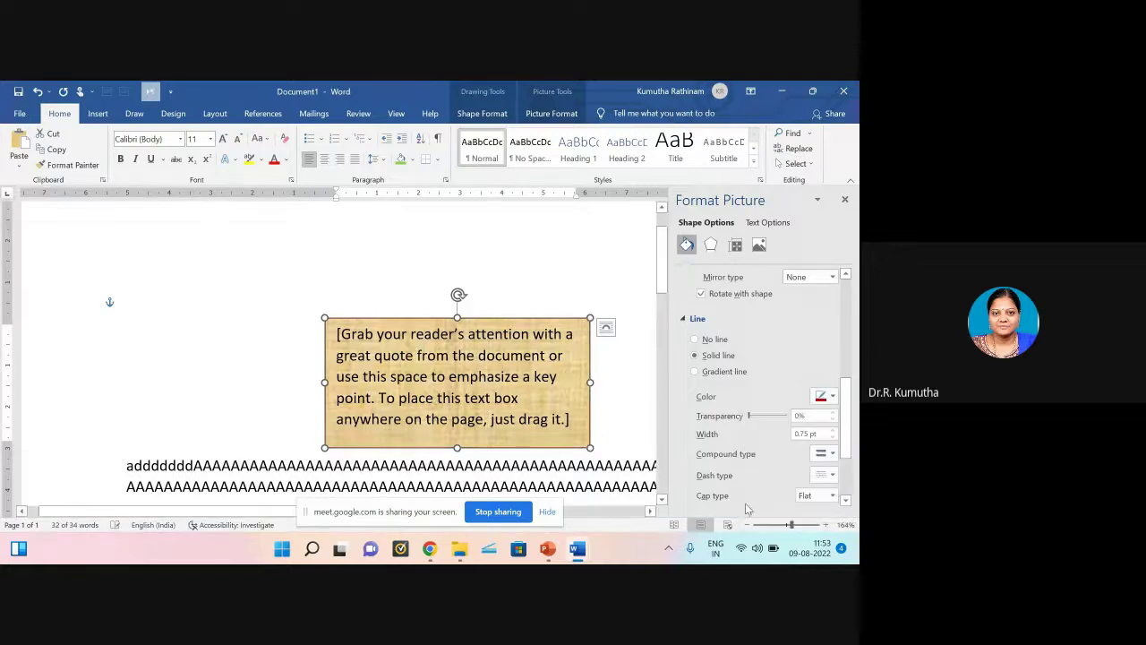
Step: Increase the text box's outline width to 2 pt, close the shape formatting options and deselect the box
{"action": "left_click", "coordinate": [833, 431]}
{"action": "left_click", "coordinate": [833, 431]}
{"action": "left_click", "coordinate": [833, 431]}
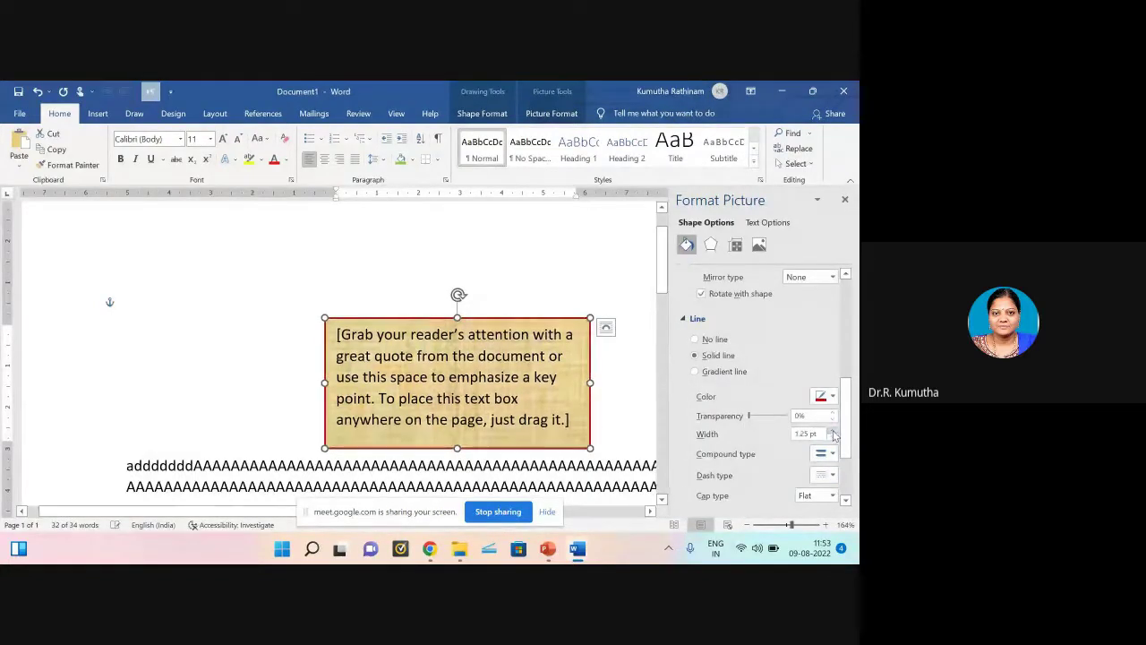
{"action": "left_click", "coordinate": [833, 431]}
{"action": "left_click", "coordinate": [833, 431]}
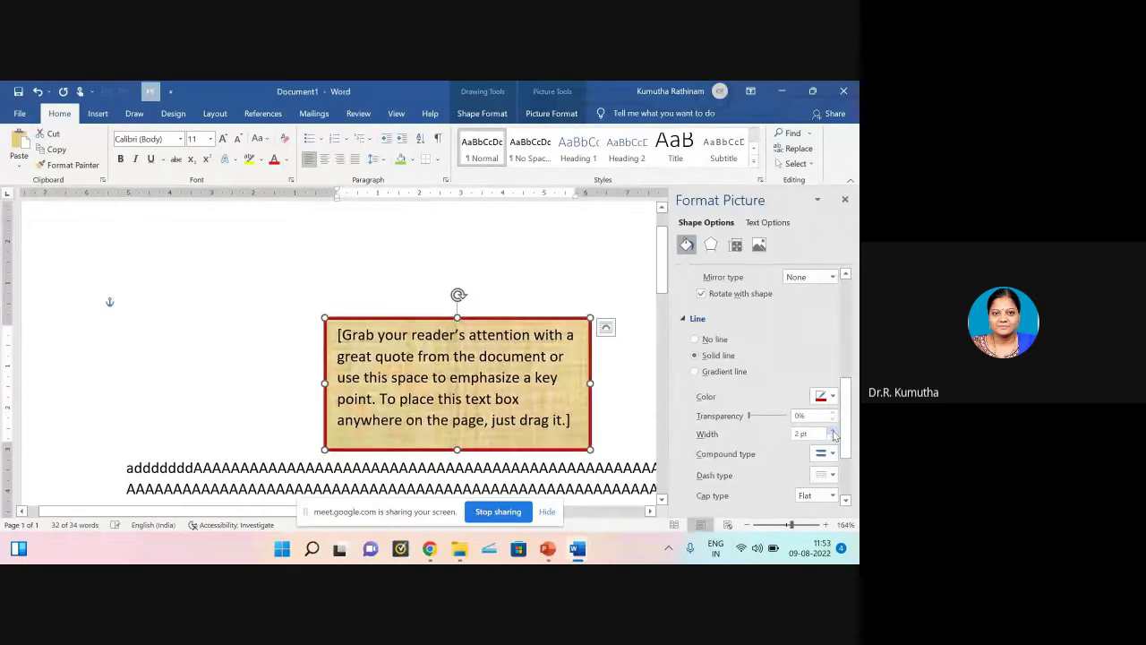
{"action": "left_click", "coordinate": [844, 200]}
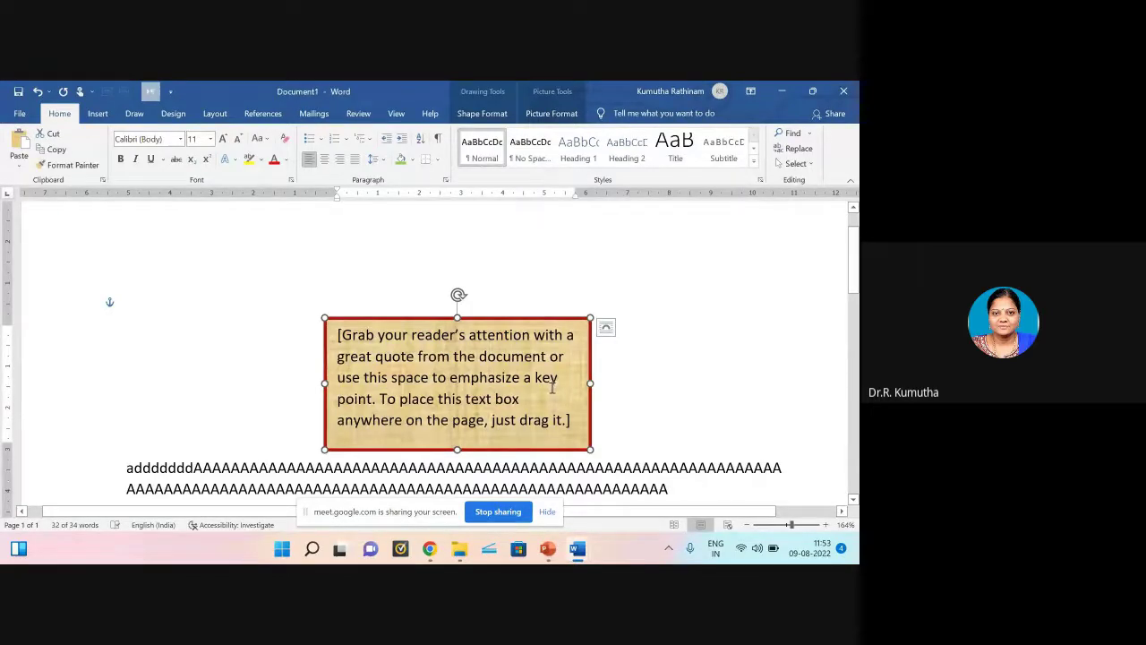
{"action": "scroll", "coordinate": [544, 383], "scroll_direction": "down", "scroll_amount": 1}
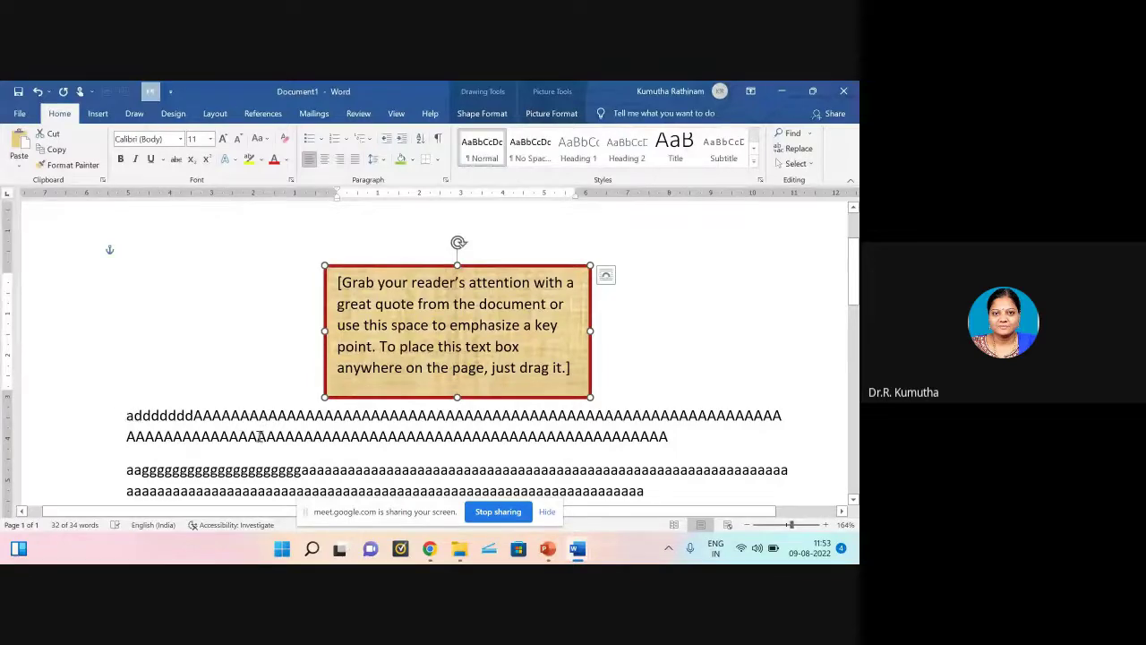
{"action": "scroll", "coordinate": [264, 435], "scroll_direction": "down", "scroll_amount": 3}
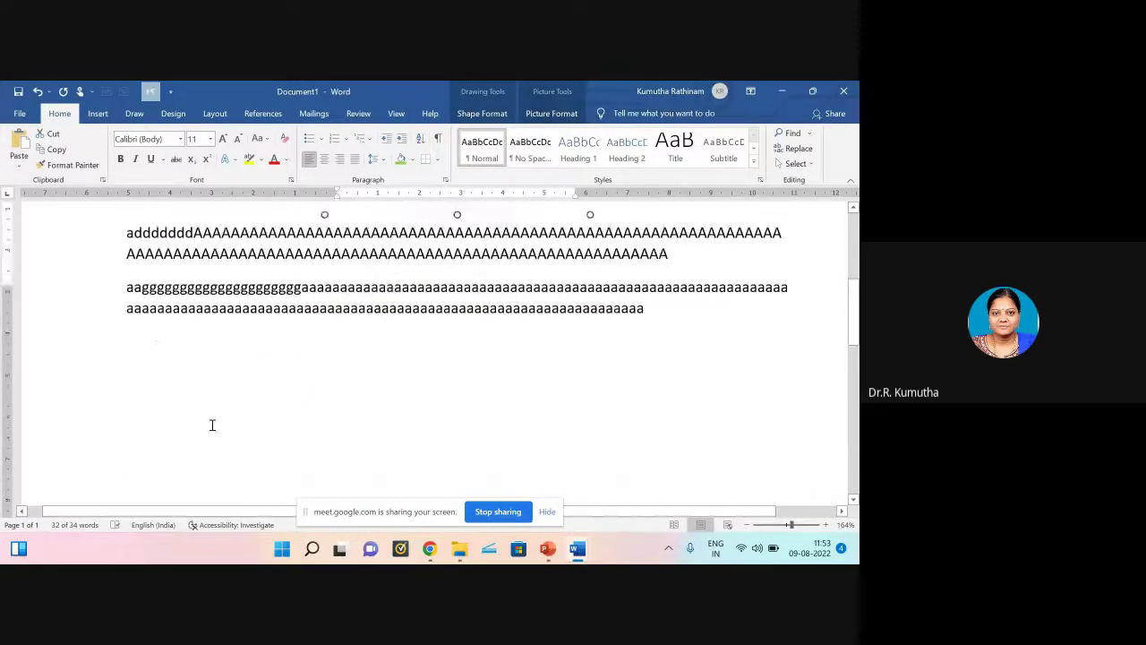
{"action": "scroll", "coordinate": [212, 427], "scroll_direction": "up", "scroll_amount": 2}
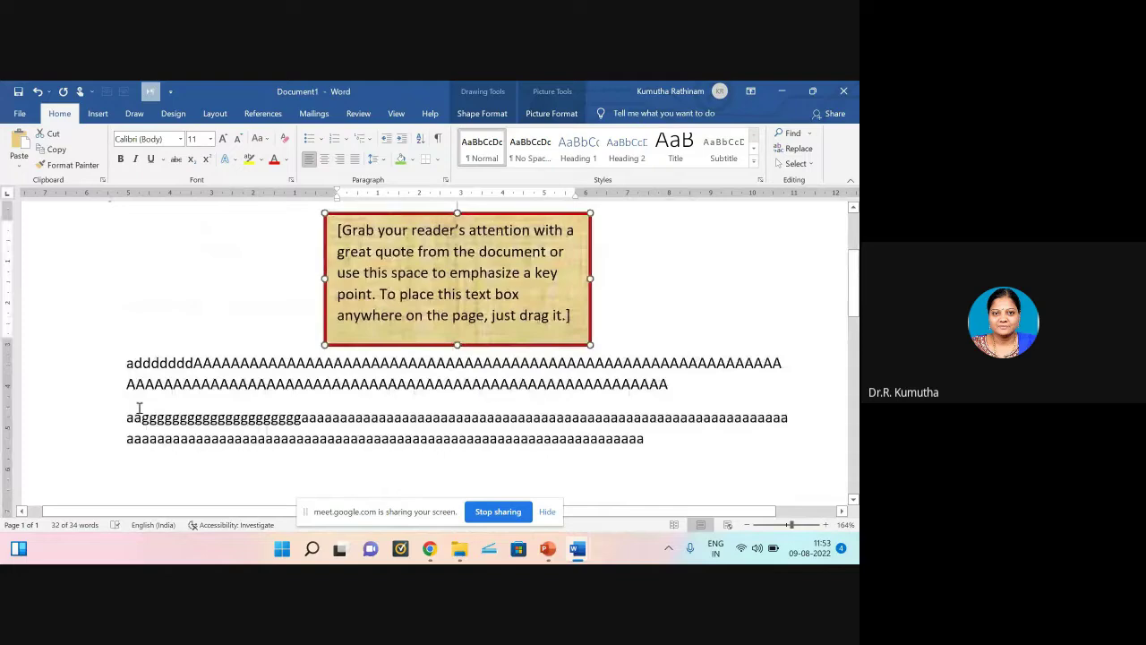
{"action": "left_click", "coordinate": [643, 289]}
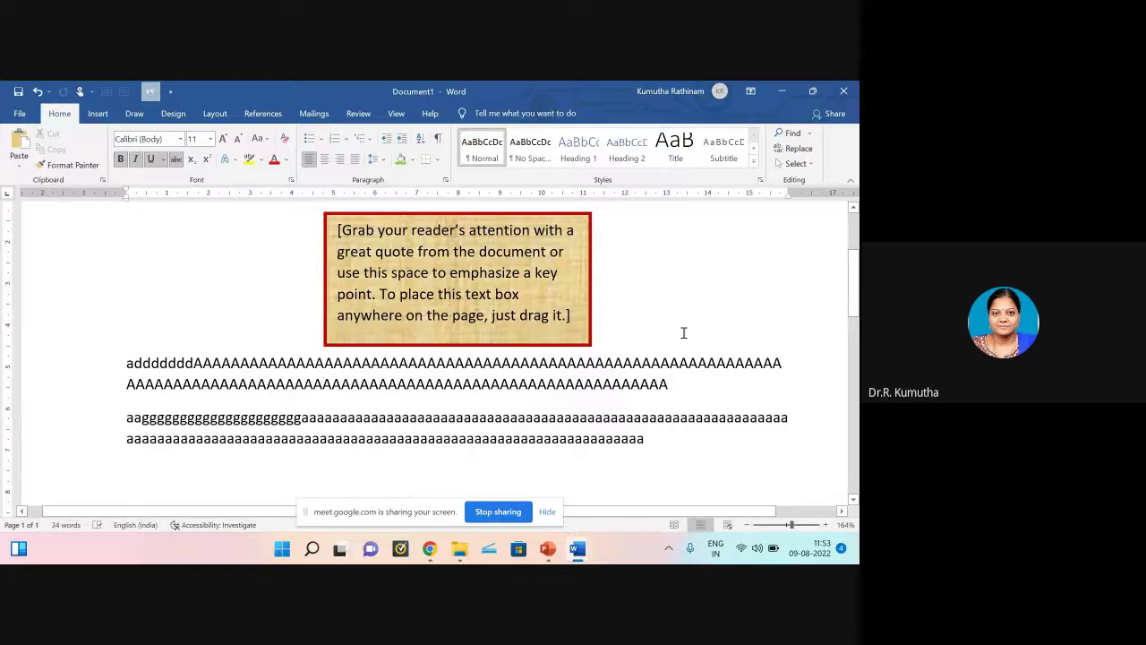
Step: Switch to PowerPoint and present the slides from "Inserting Text" through to "Formatting"
{"action": "scroll", "coordinate": [680, 335], "scroll_direction": "down", "scroll_amount": 1}
{"action": "left_click", "coordinate": [549, 549]}
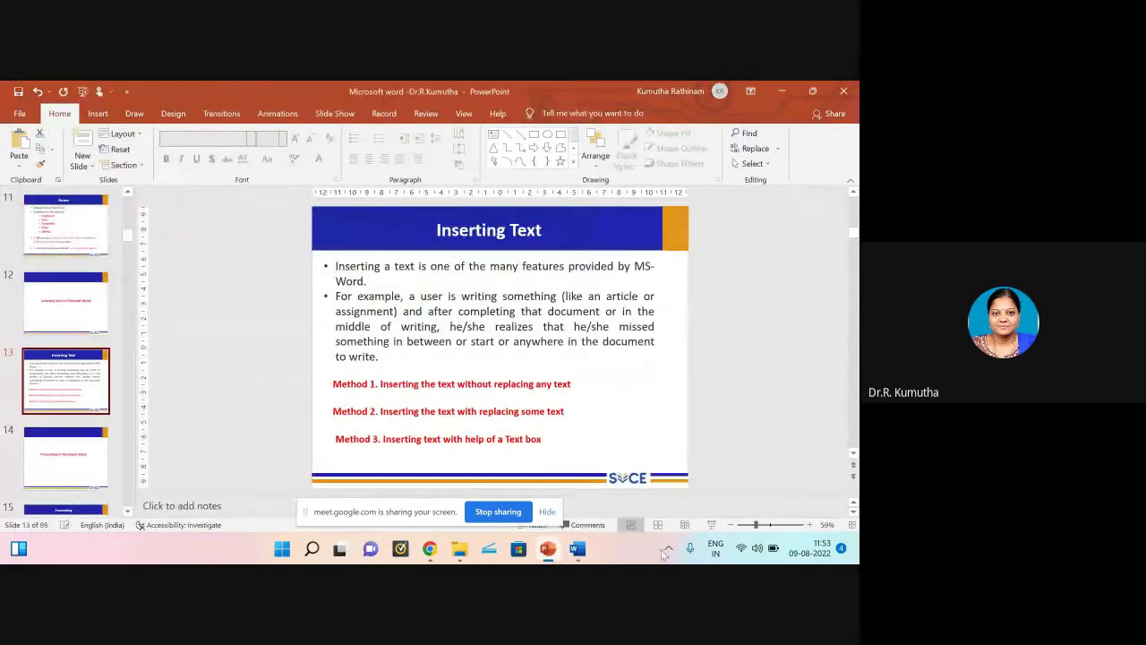
{"action": "left_click", "coordinate": [713, 525]}
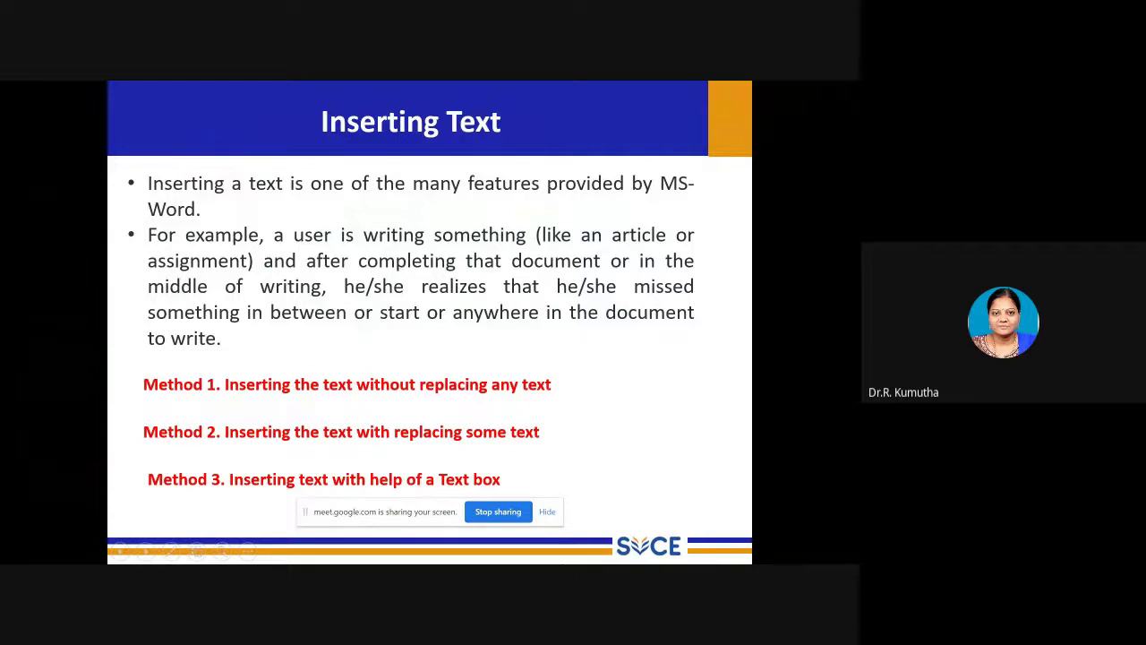
{"action": "key", "text": "Right"}
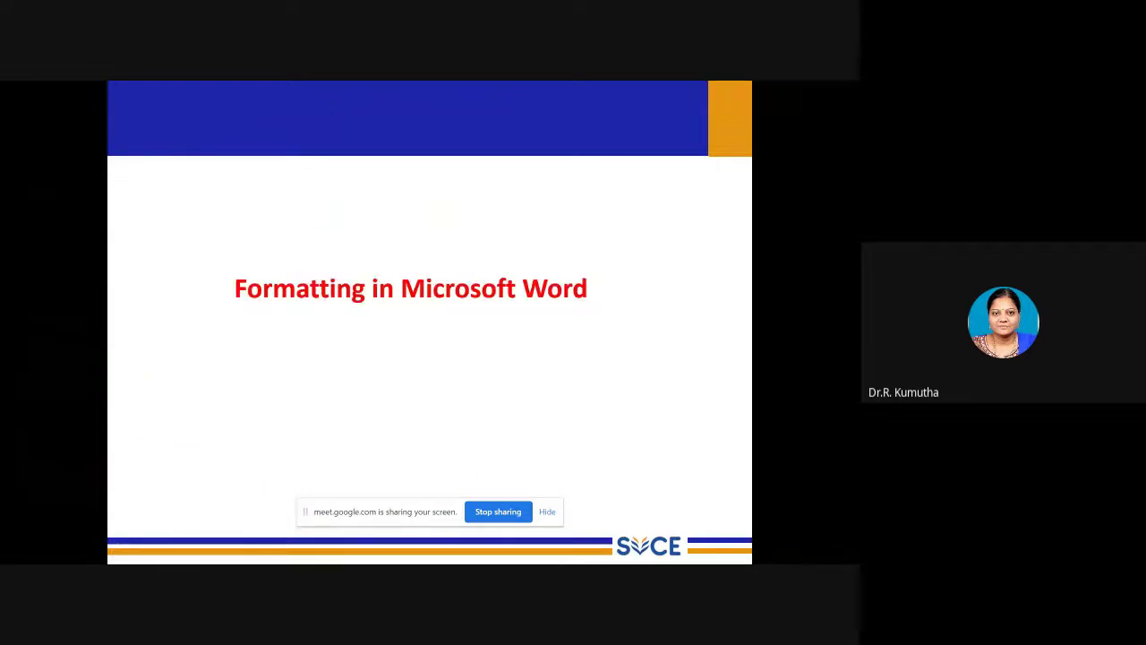
{"action": "key", "text": "Right"}
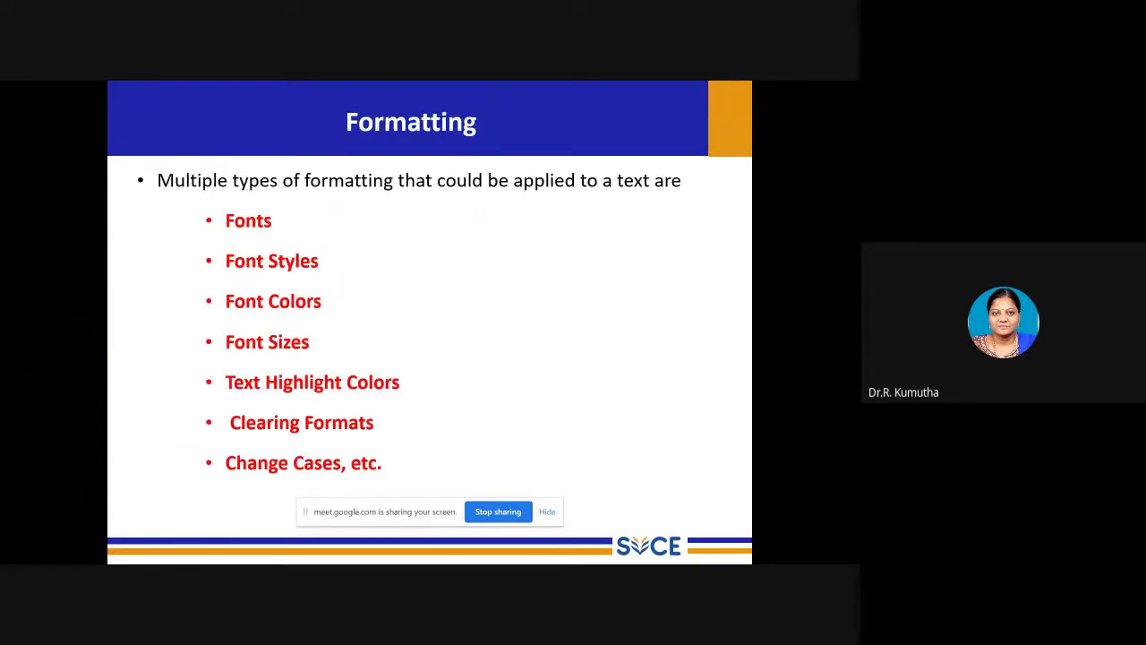
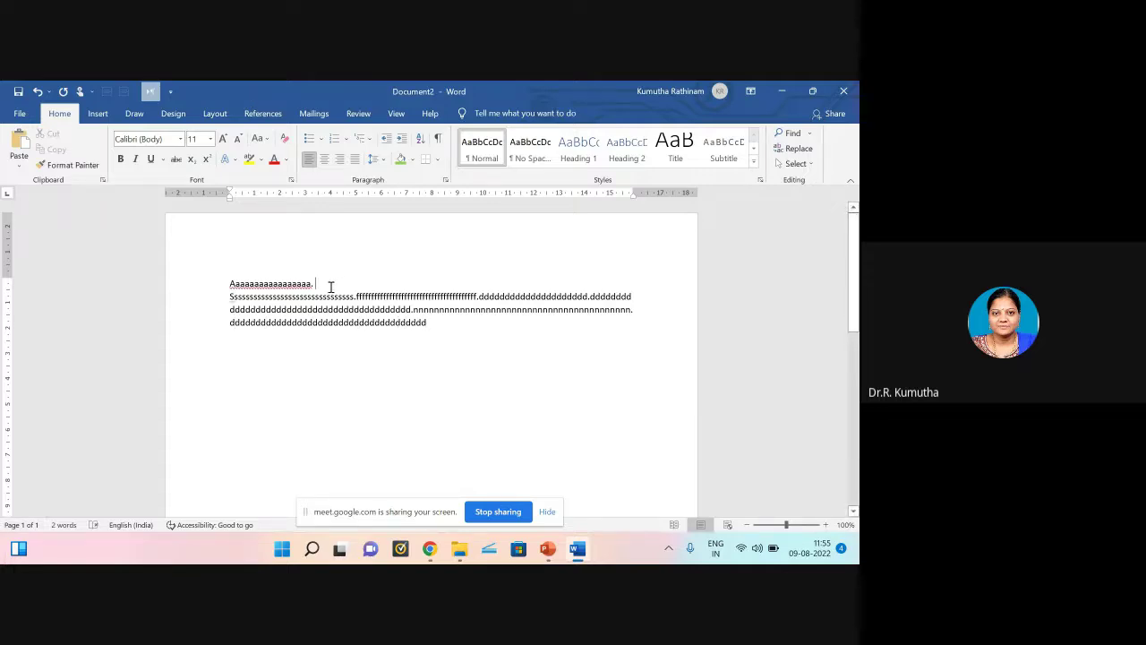
Step: Insert a sentence of repeated s letters, starting with a capital and ending with a period, after the first sentence, followed by a paragraph break
{"action": "type", "text": "ss"}
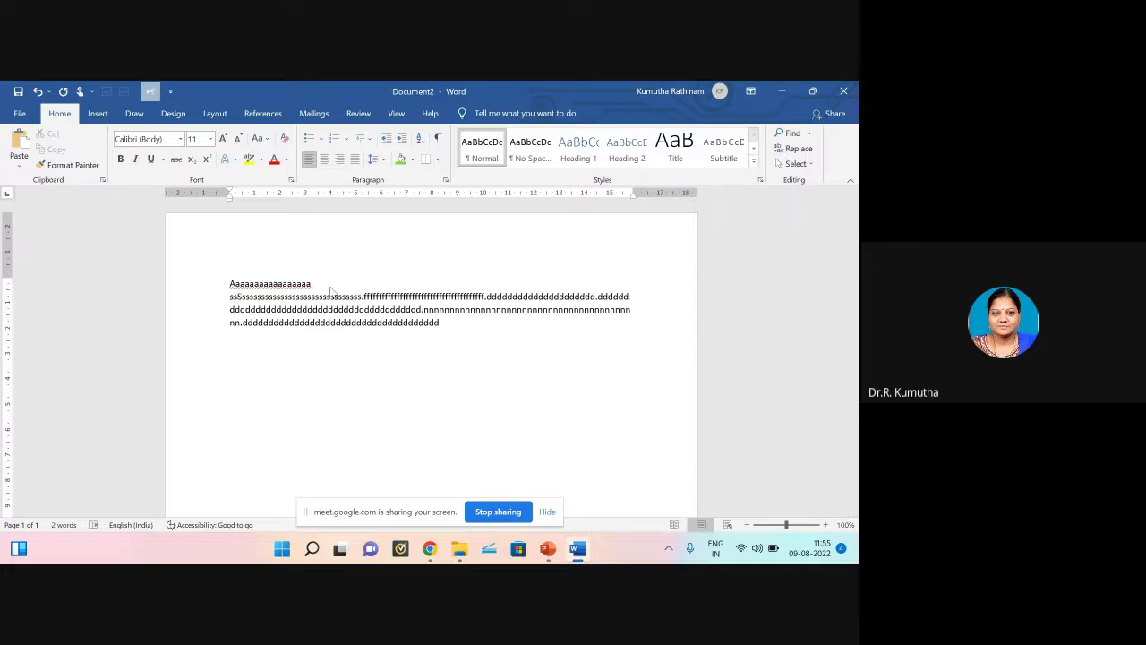
{"action": "type", "text": "sssssssssssssssssssssssssss"}
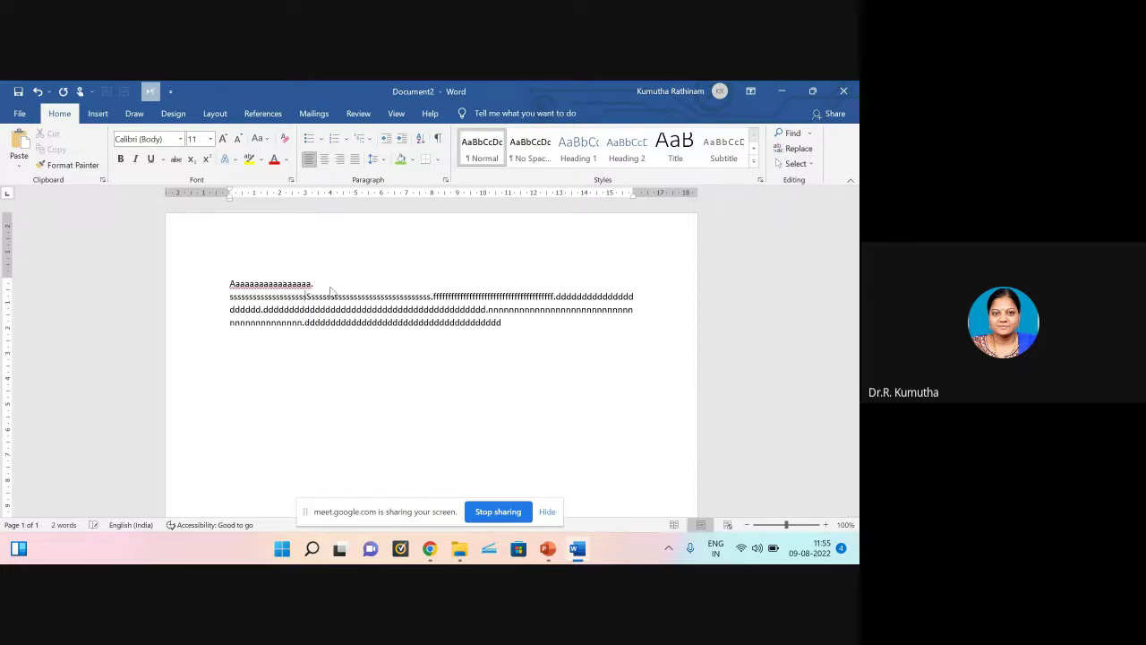
{"action": "type", "text": ".S"}
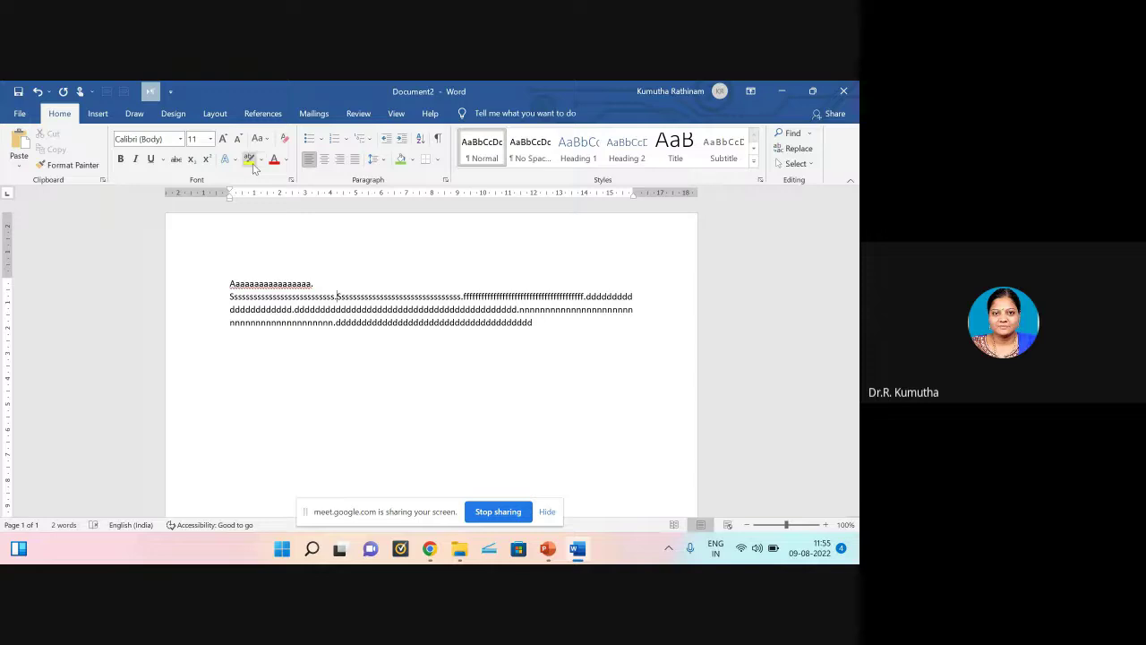
{"action": "key", "text": "Return"}
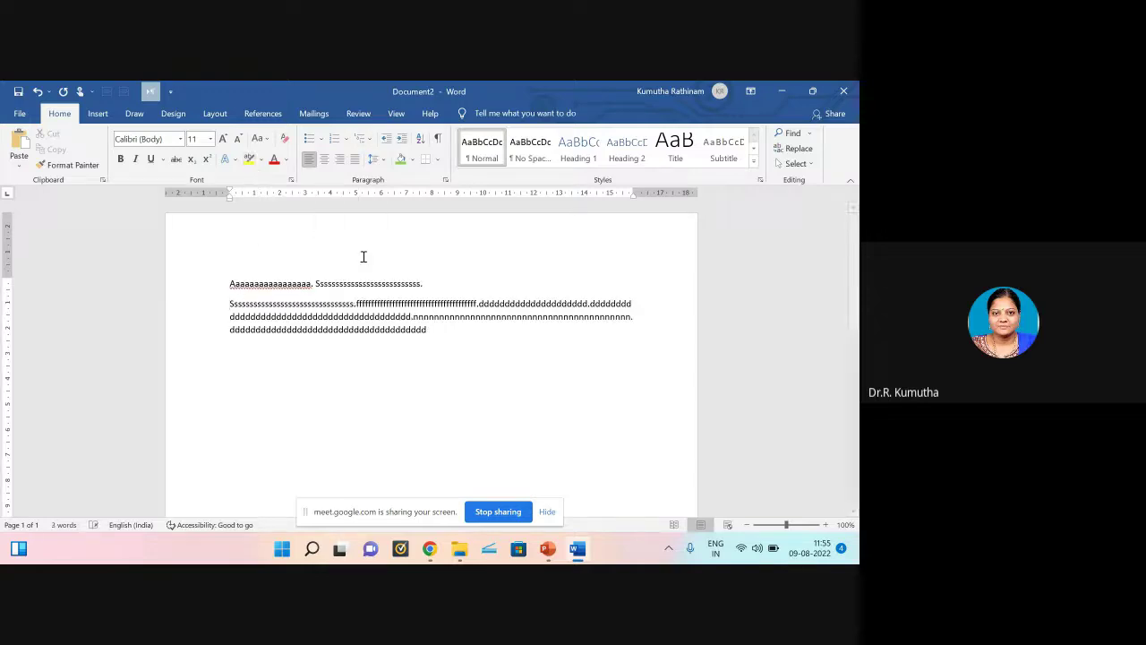
Step: Break the text into separate paragraphs after the second s run, the f run and the first d run, keeping their periods
{"action": "left_click", "coordinate": [356, 304]}
{"action": "type", "text": "."}
{"action": "key", "text": "Return"}
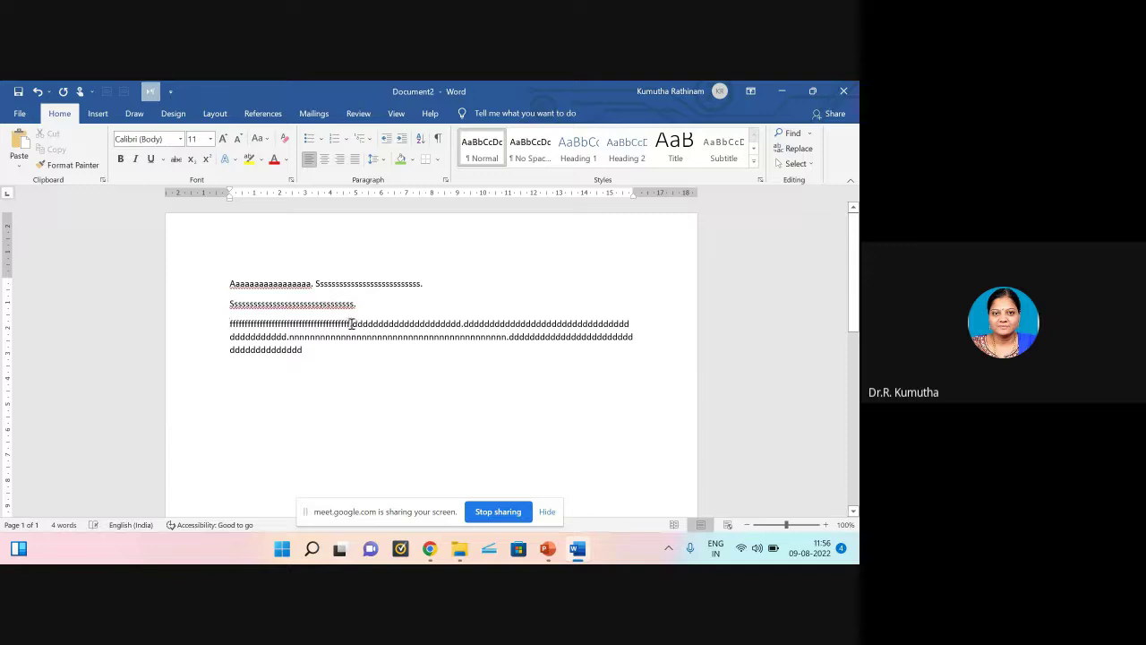
{"action": "left_click", "coordinate": [350, 324]}
{"action": "type", "text": "."}
{"action": "key", "text": "Return"}
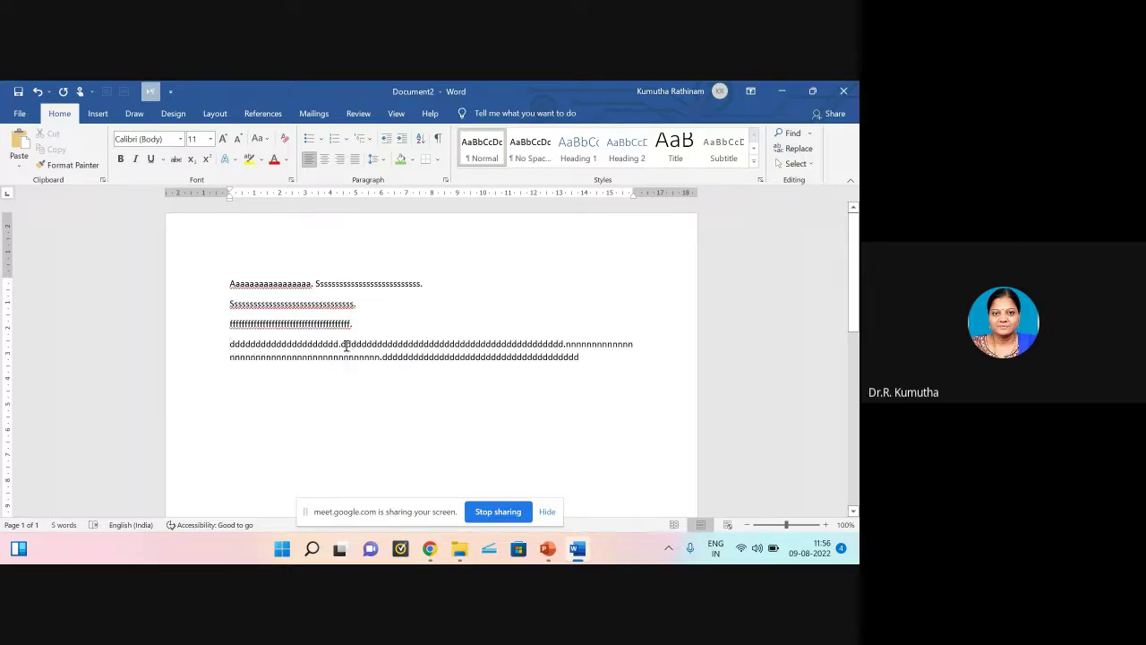
{"action": "left_click", "coordinate": [341, 343]}
{"action": "type", "text": "."}
{"action": "key", "text": "Return"}
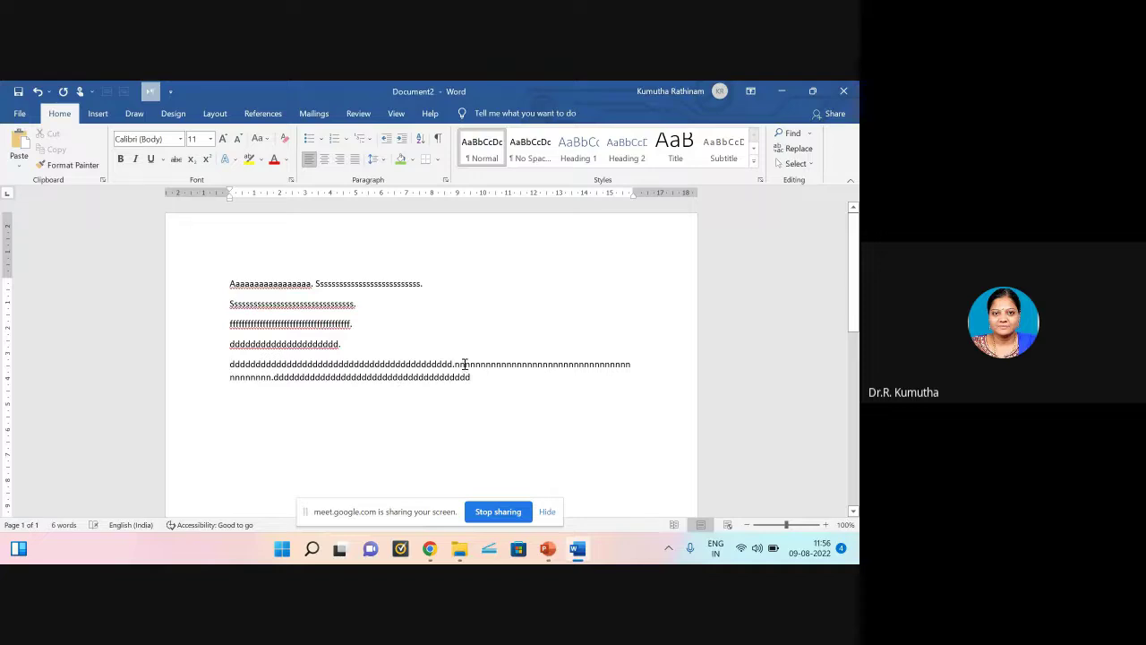
Step: Split the remaining d and n runs and the opening a sentence so that every run stands in its own paragraph
{"action": "key", "text": "Return"}
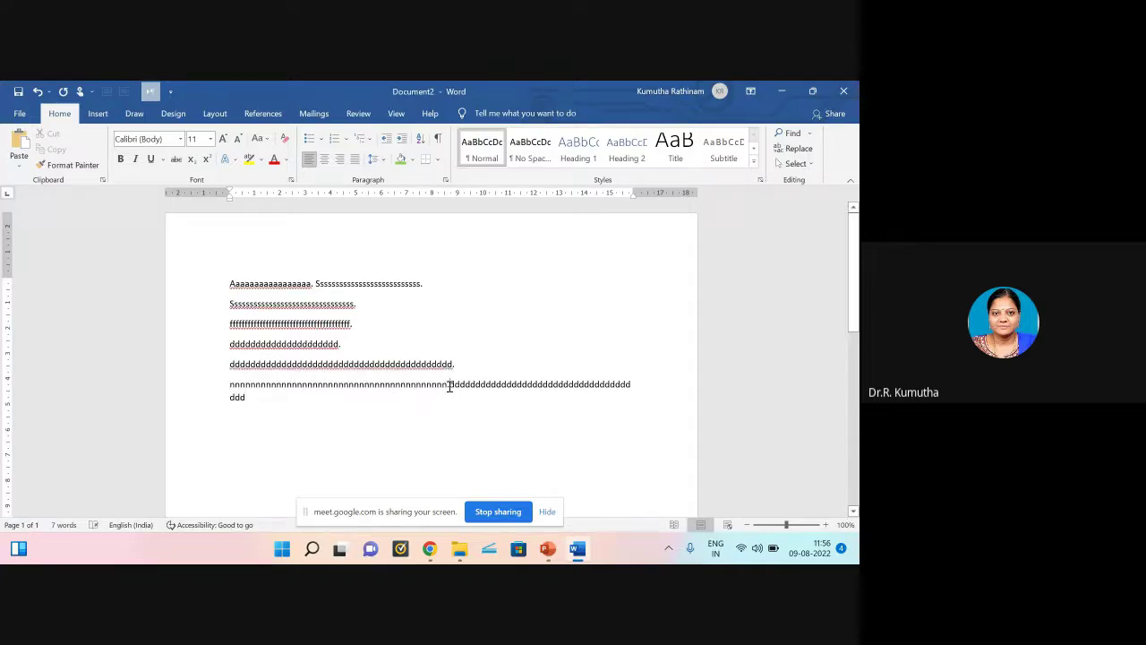
{"action": "left_click", "coordinate": [450, 386]}
{"action": "type", "text": "."}
{"action": "key", "text": "Return"}
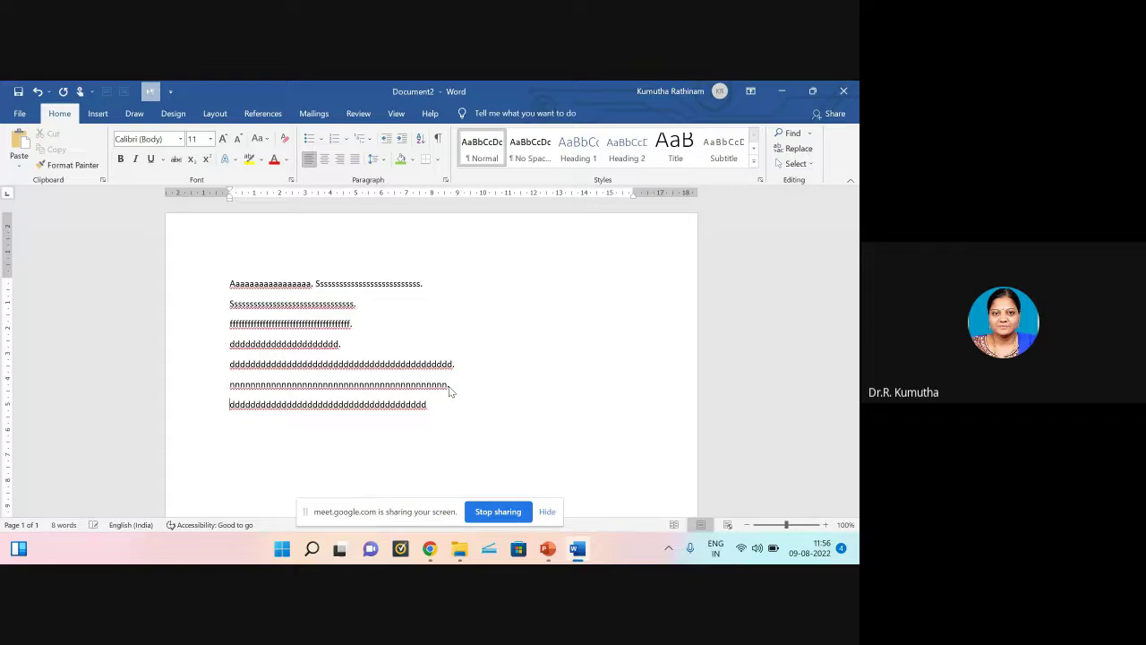
{"action": "left_click", "coordinate": [315, 282]}
{"action": "key", "text": "Return"}
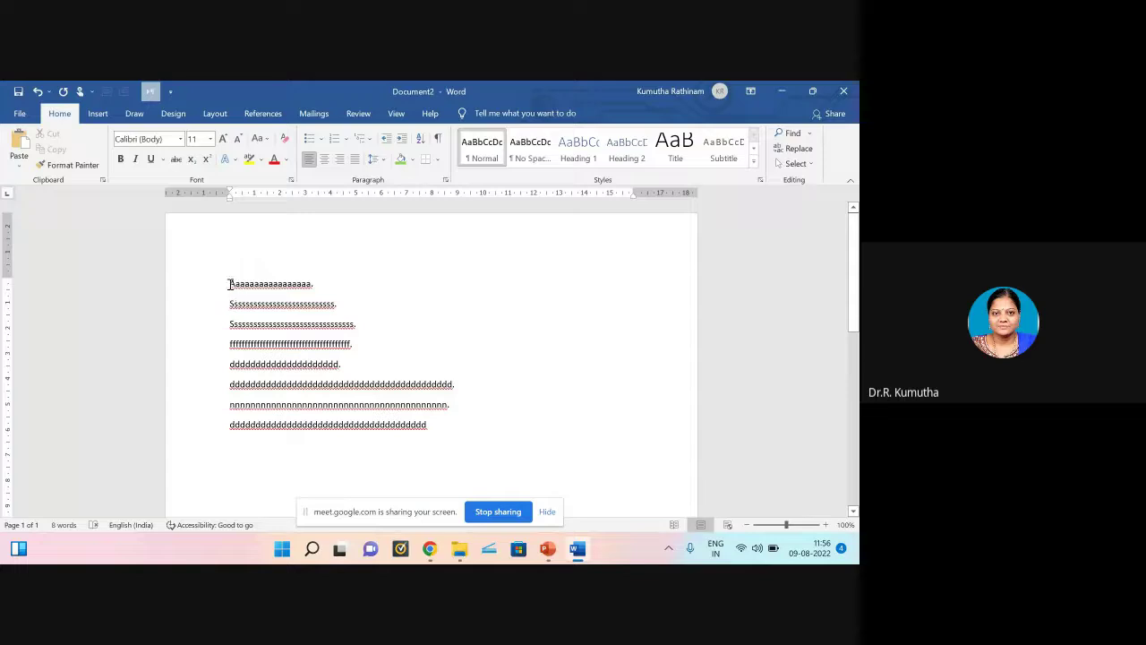
Step: Select all the sample paragraphs and format them as a list with solid round bullets
{"action": "left_click_drag", "start_coordinate": [230, 283], "coordinate": [463, 424]}
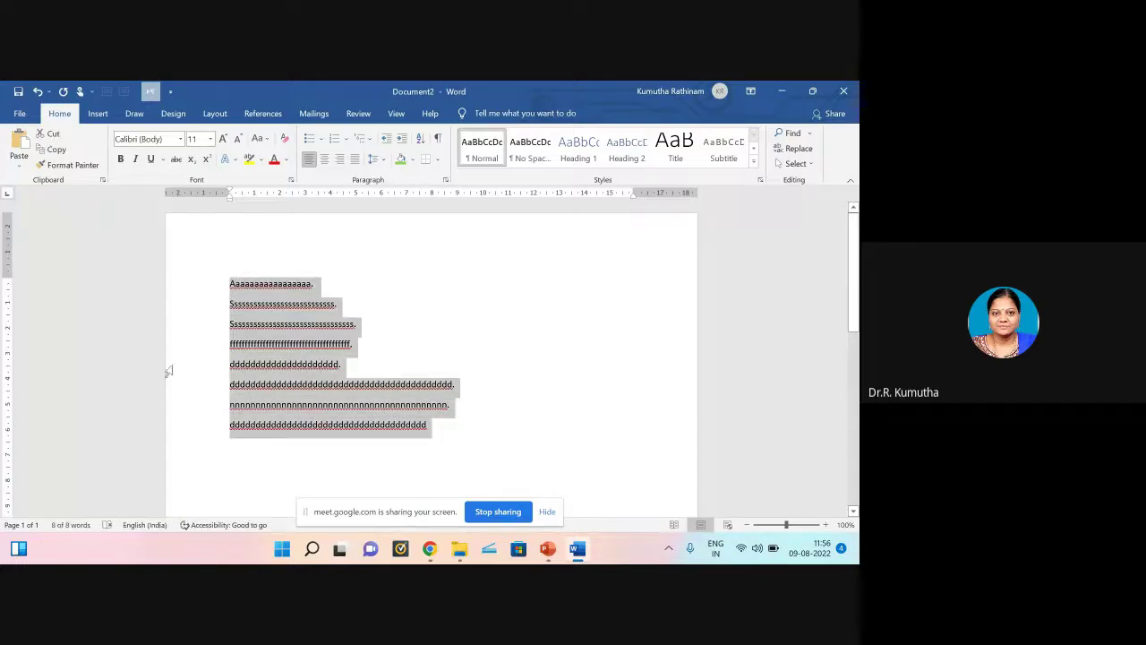
{"action": "left_click", "coordinate": [320, 141]}
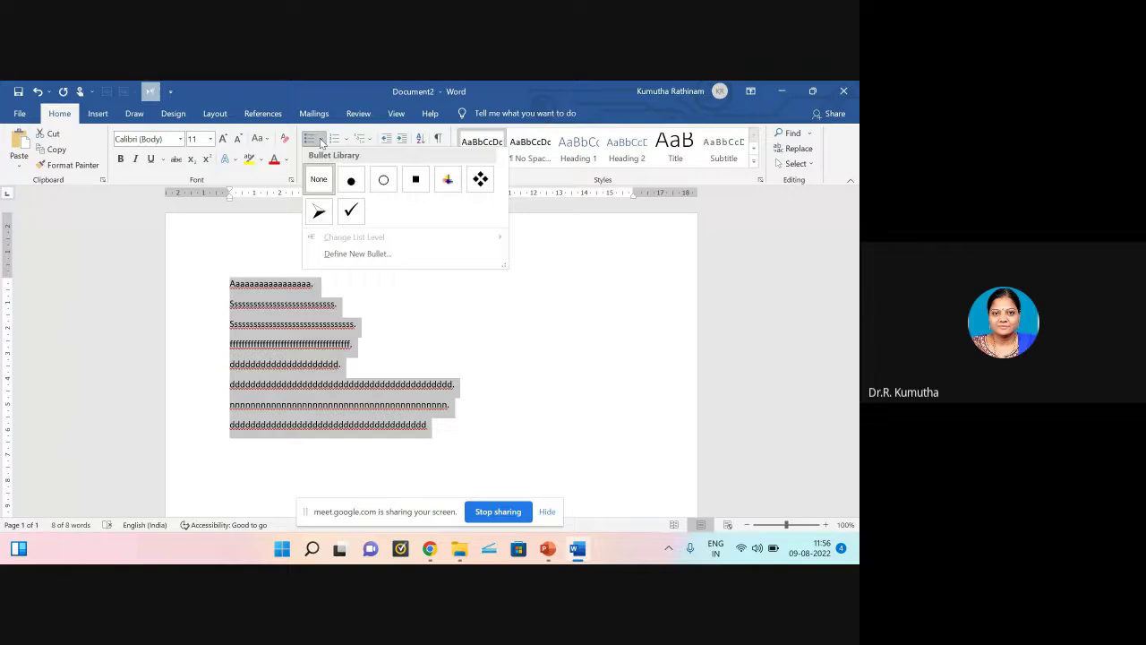
{"action": "left_click", "coordinate": [350, 182]}
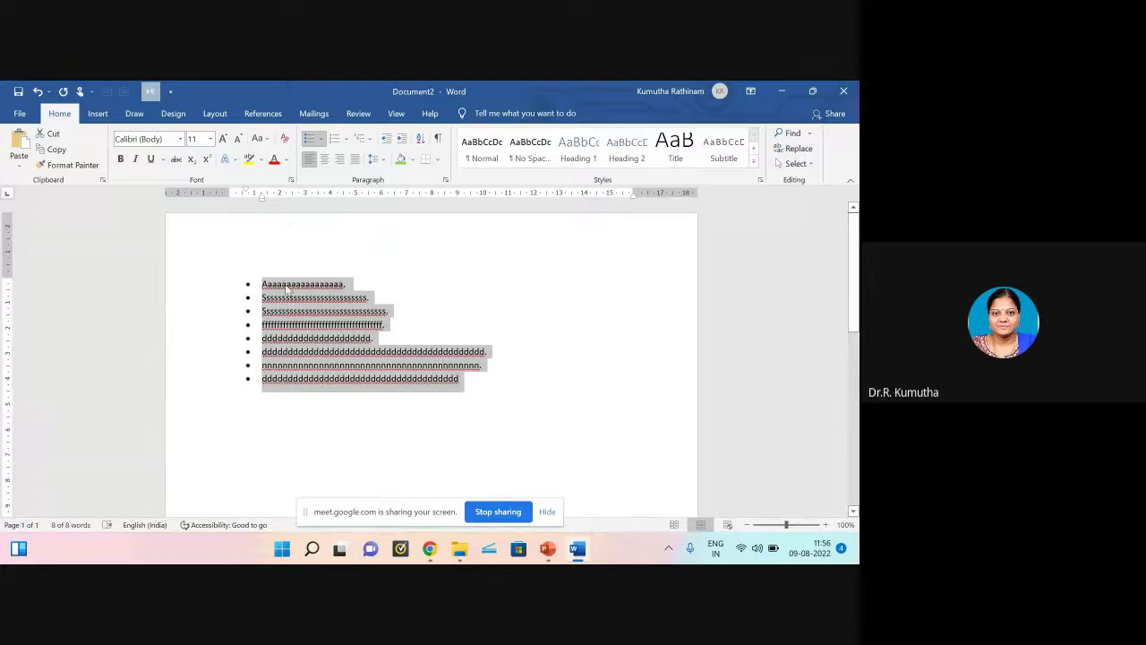
Step: Change the list's bullets to check marks, and replace those with solid square bullets
{"action": "left_click", "coordinate": [321, 139]}
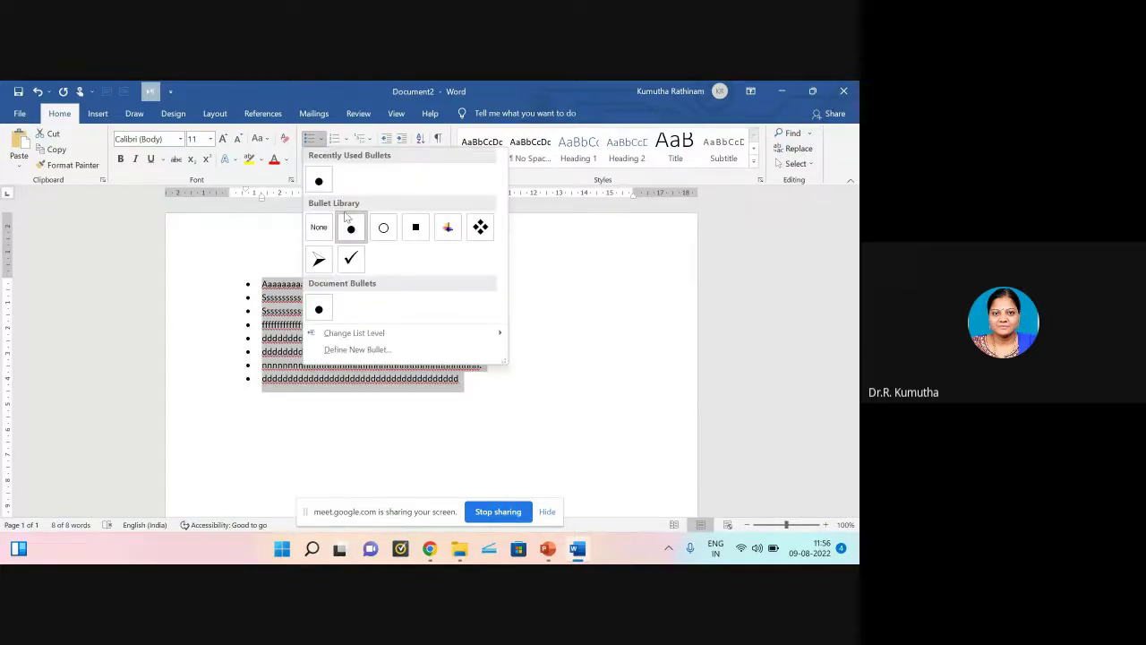
{"action": "left_click", "coordinate": [351, 259]}
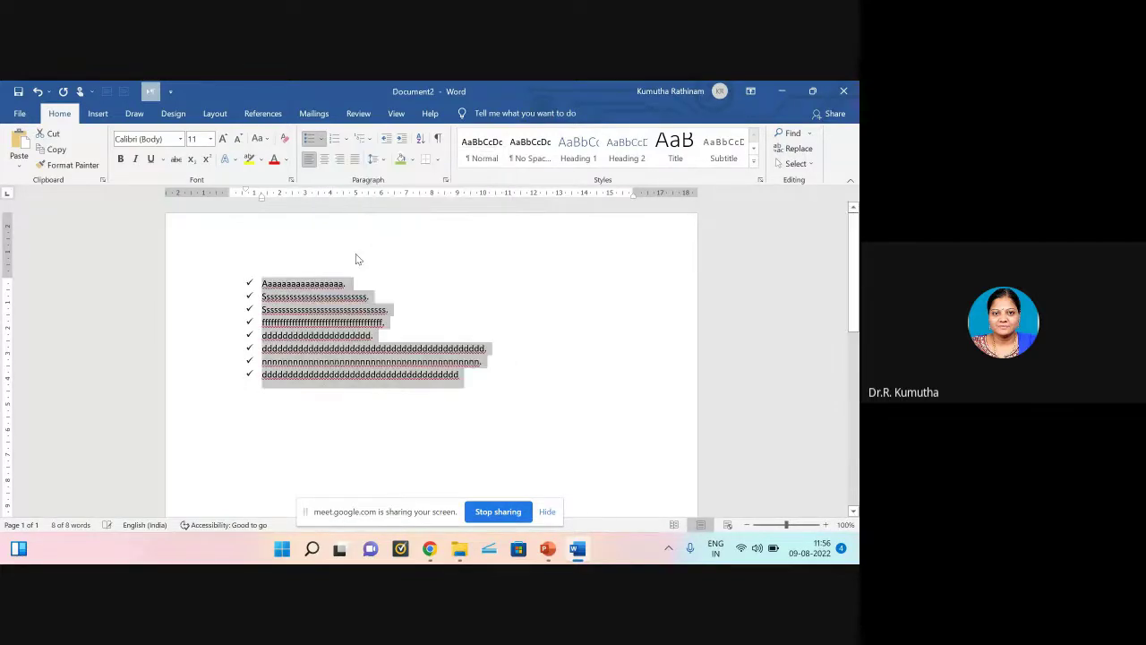
{"action": "left_click", "coordinate": [322, 139]}
{"action": "left_click", "coordinate": [416, 227]}
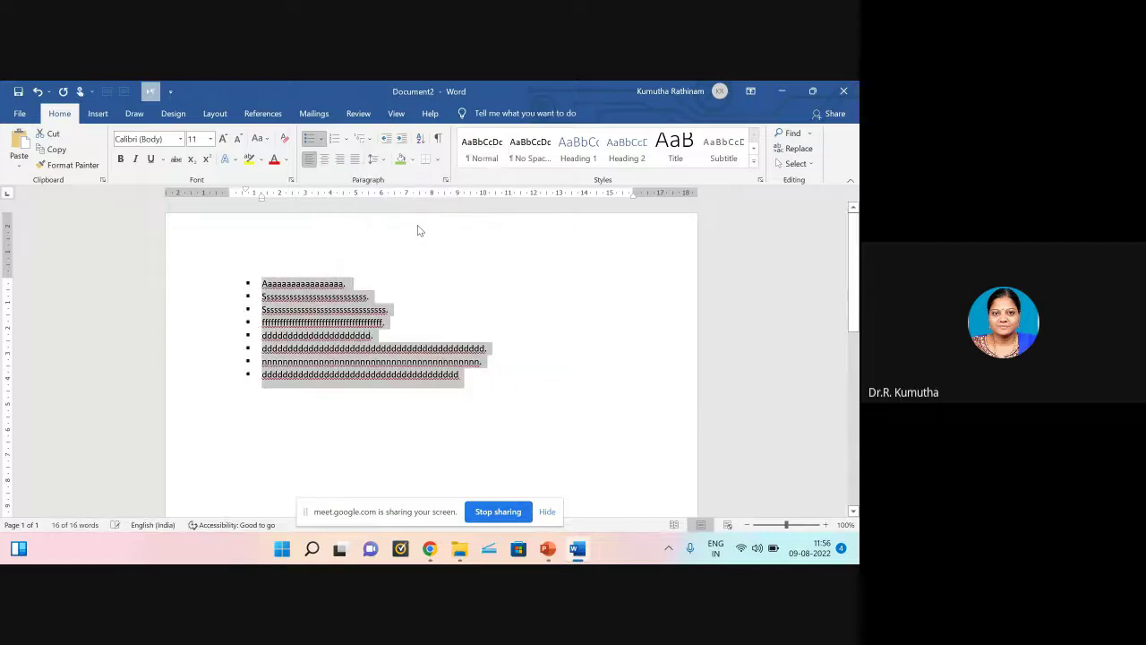
Step: Increase the font size of the selected bulleted list to 18
{"action": "left_click", "coordinate": [223, 139]}
{"action": "left_click", "coordinate": [223, 139]}
{"action": "left_click", "coordinate": [223, 139]}
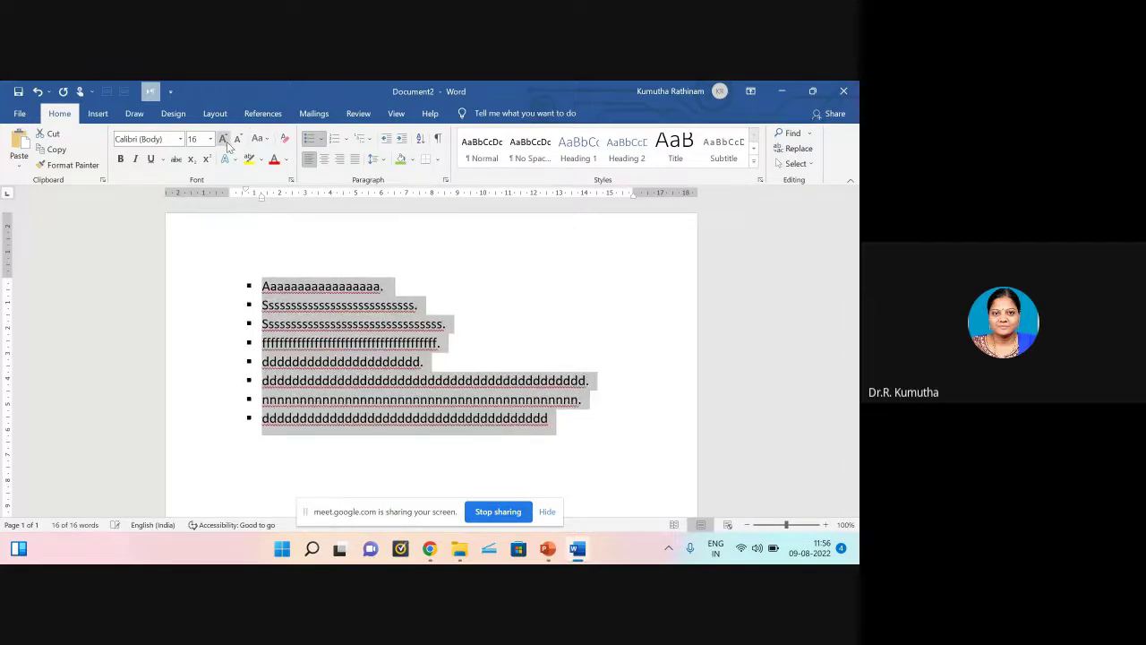
{"action": "left_click", "coordinate": [223, 139]}
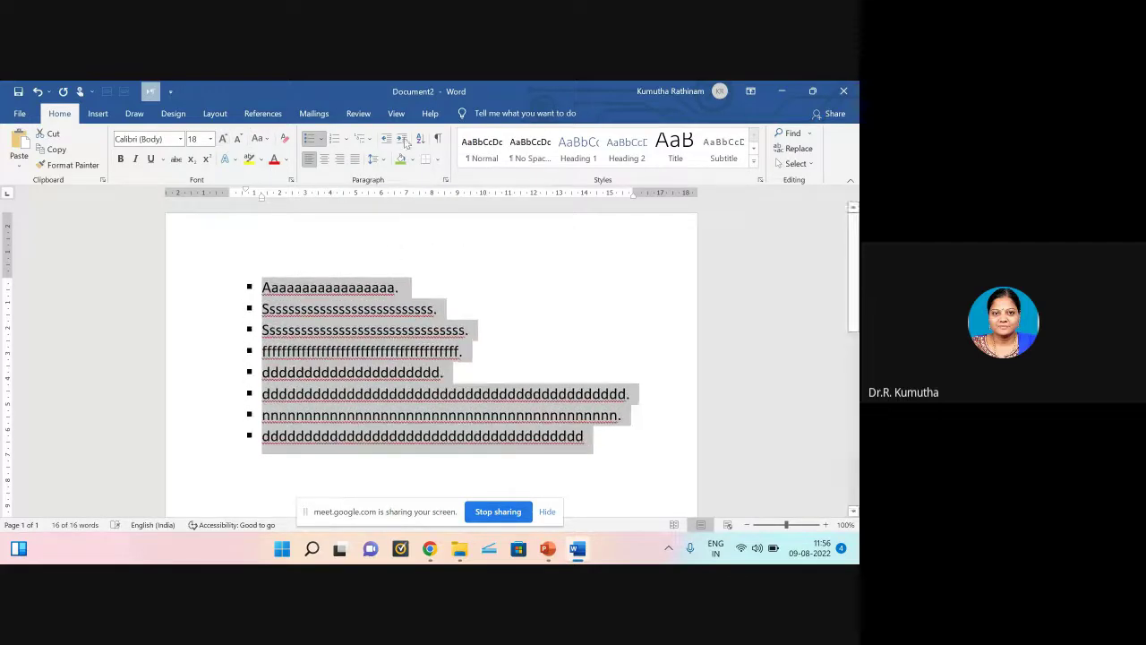
{"action": "left_click", "coordinate": [322, 142]}
{"action": "key", "text": "Escape"}
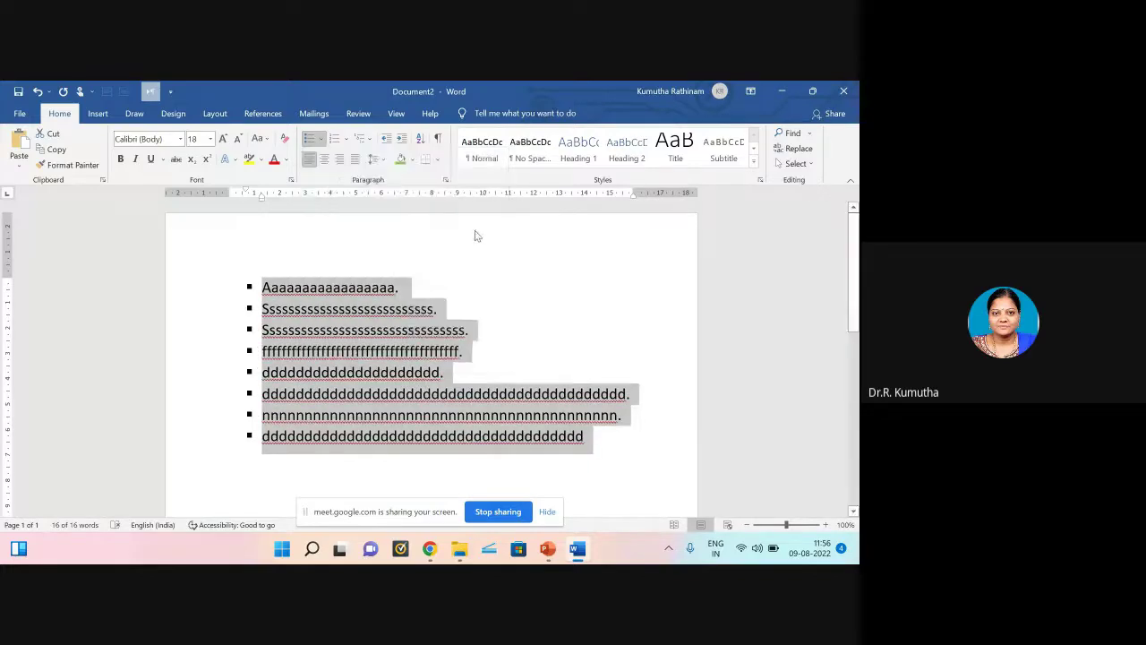
{"action": "left_click", "coordinate": [346, 140]}
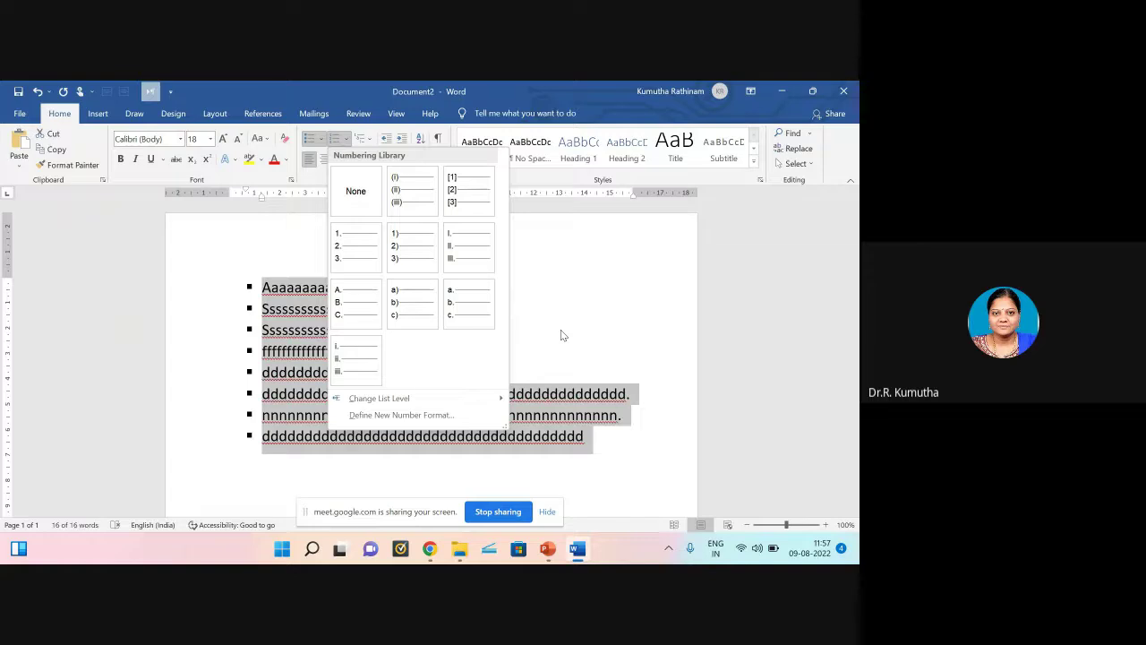
{"action": "key", "text": "Escape"}
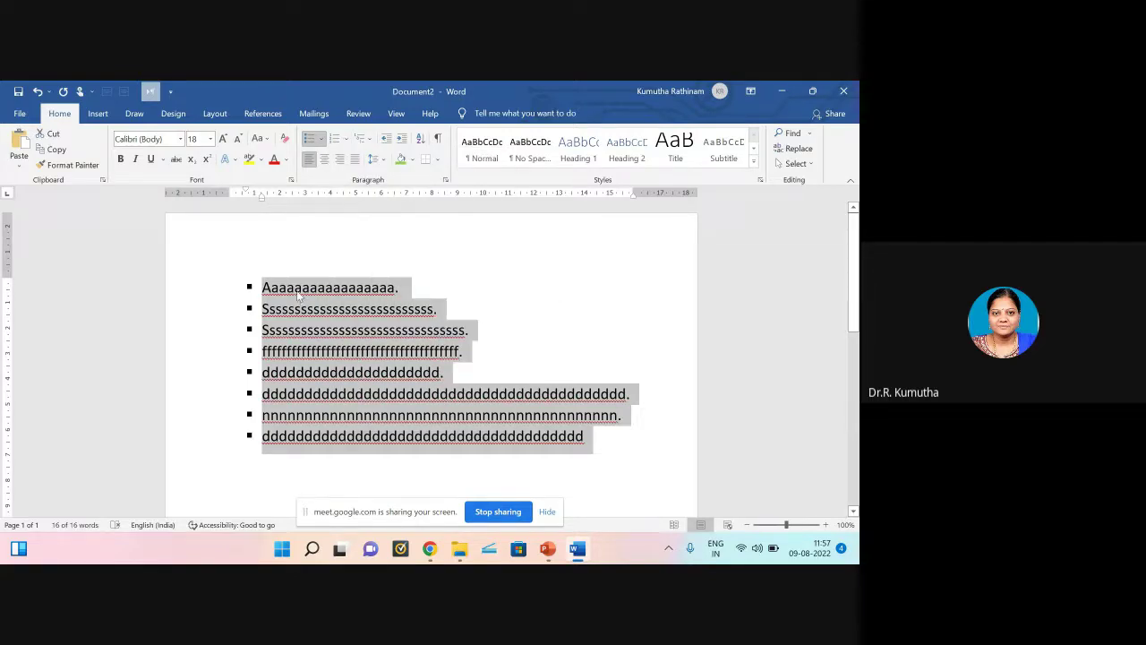
Step: Convert the selected bulleted lines into a numbered list in the 1., 2., 3. format and deselect them
{"action": "left_click", "coordinate": [349, 140]}
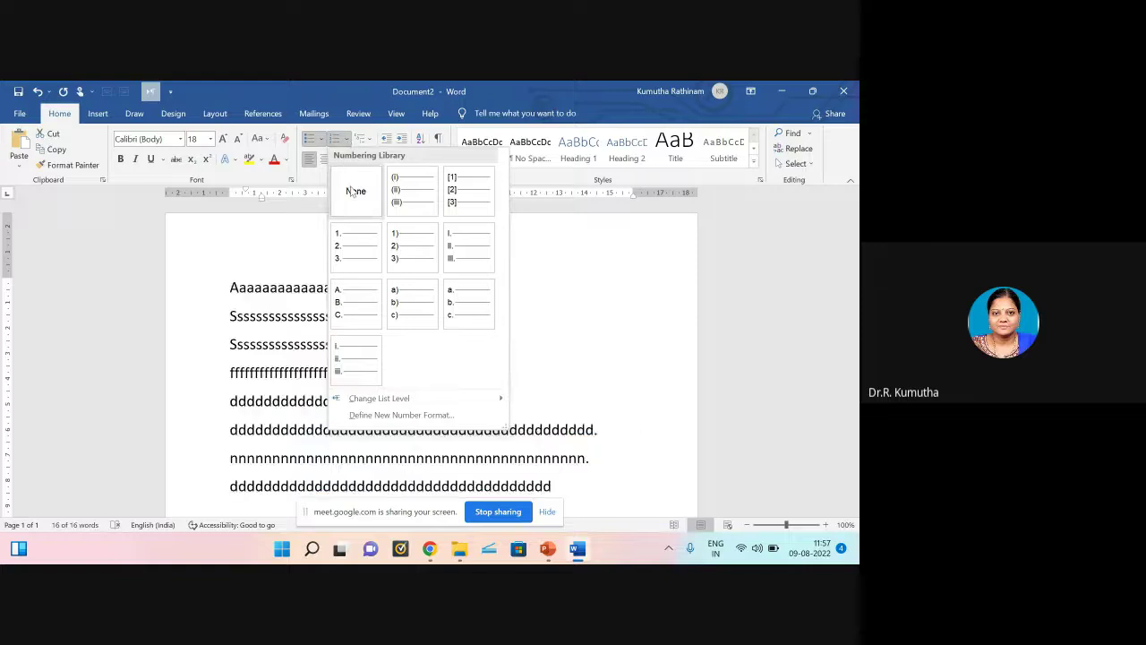
{"action": "left_click", "coordinate": [349, 243]}
{"action": "left_click", "coordinate": [505, 318]}
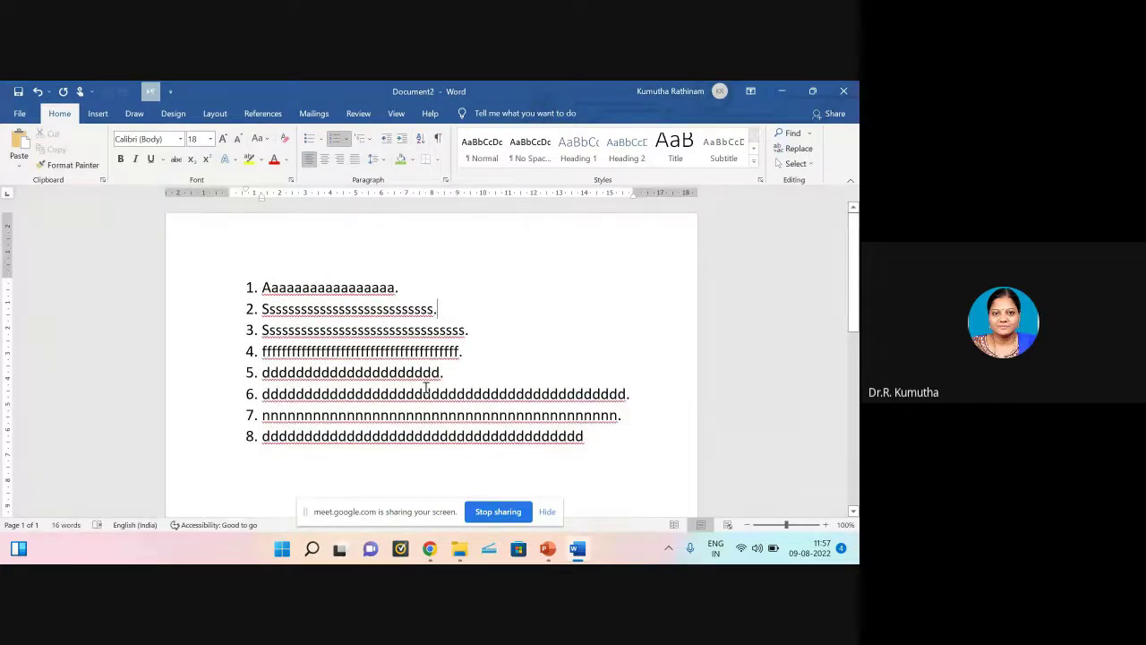
Step: Change the list numbering to the (i), (ii), (iii) format, and then to uppercase Roman numerals I., II., III
{"action": "left_click", "coordinate": [347, 139]}
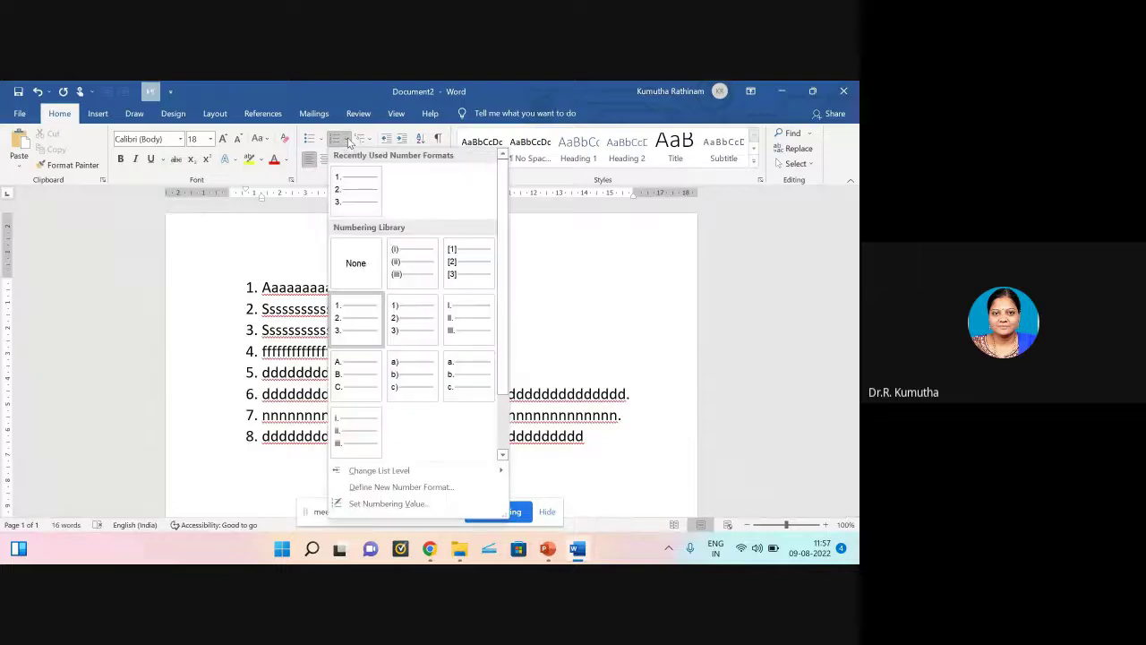
{"action": "left_click", "coordinate": [406, 272]}
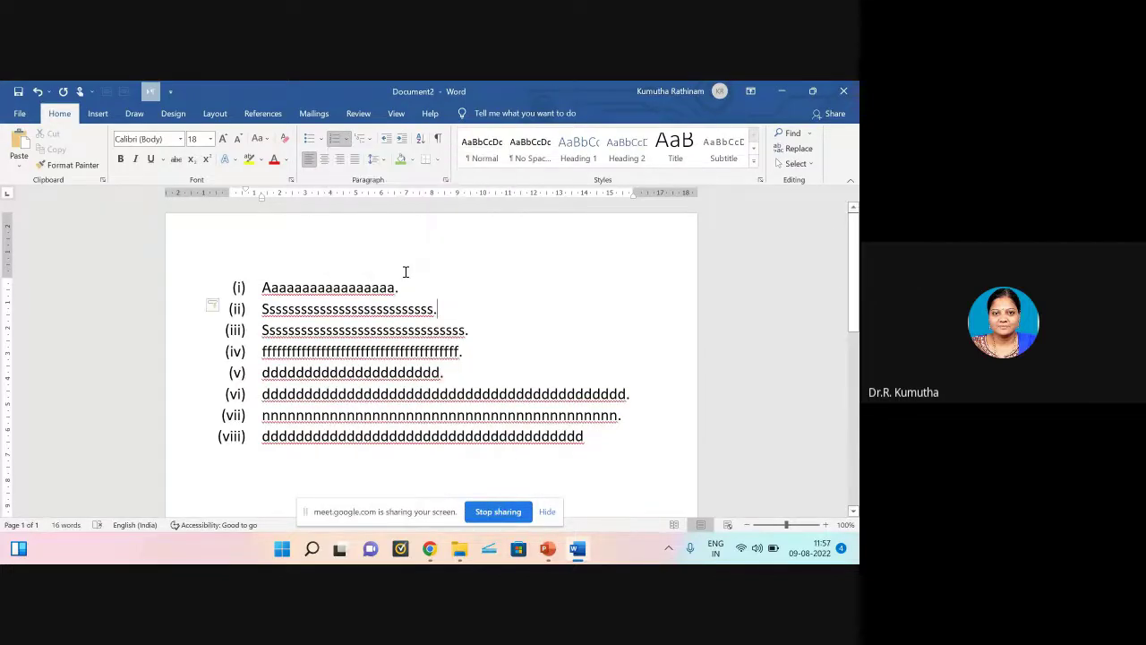
{"action": "left_click", "coordinate": [347, 139]}
{"action": "left_click", "coordinate": [457, 309]}
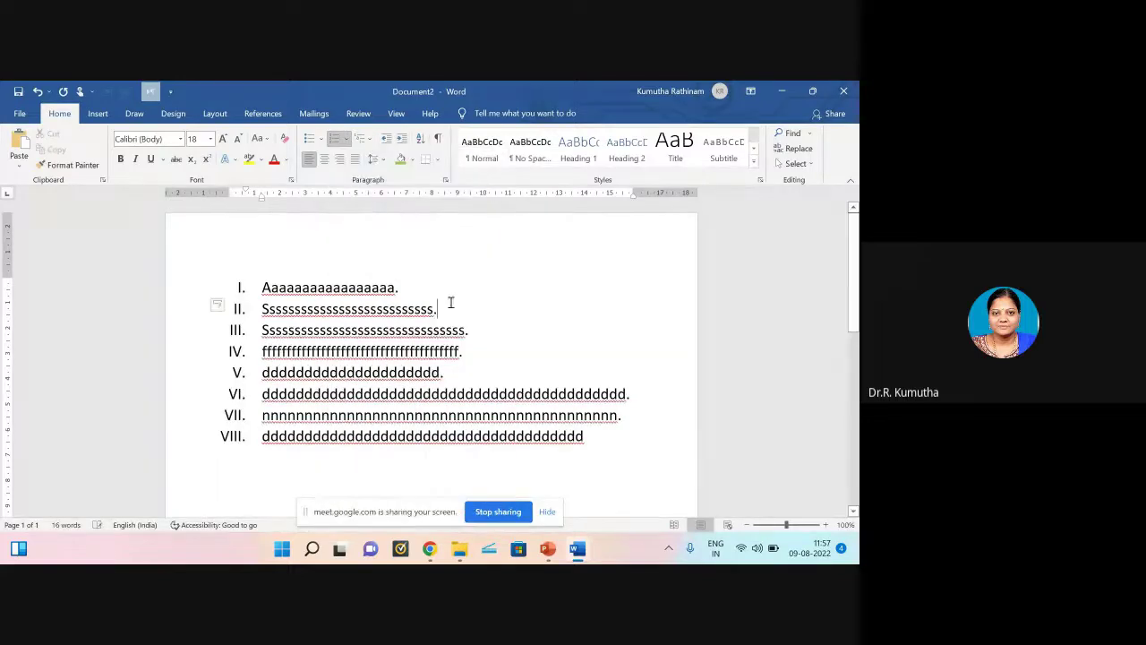
Step: Change the list numbering to uppercase letters A., B., C., and then to the a), b), c) format
{"action": "left_click", "coordinate": [345, 141]}
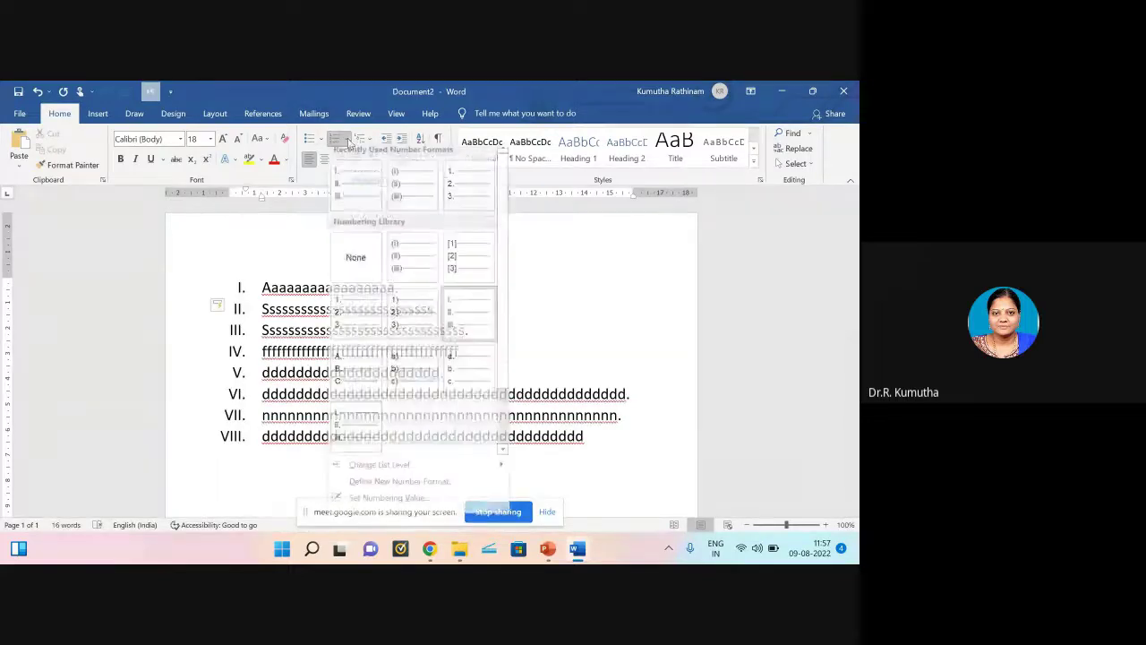
{"action": "left_click", "coordinate": [356, 383]}
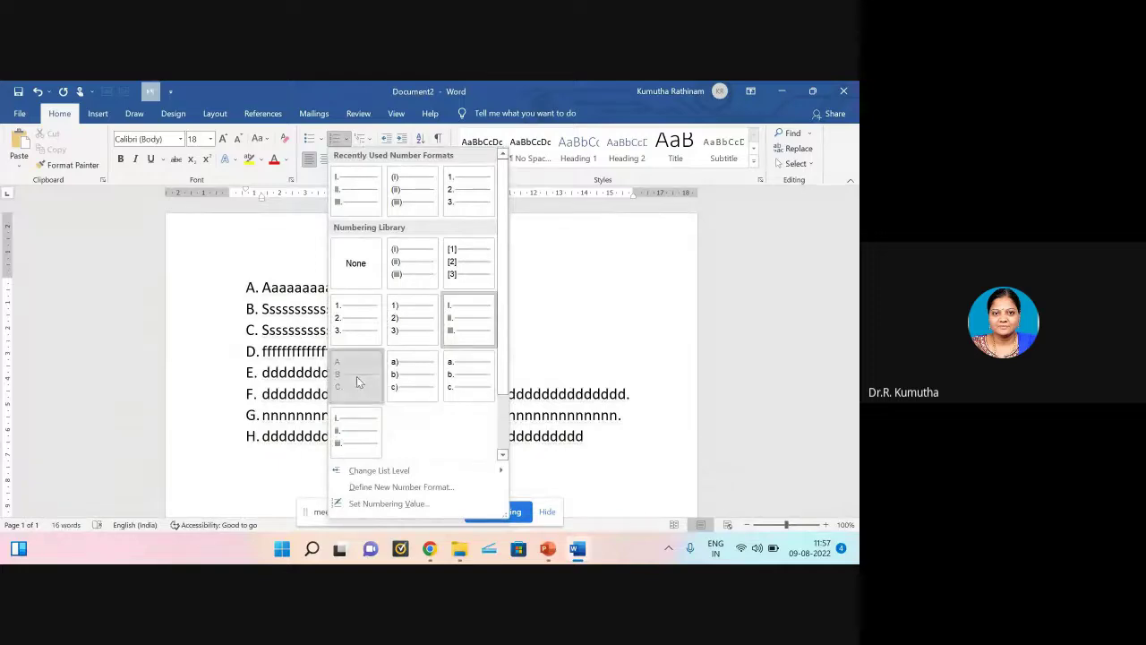
{"action": "left_click", "coordinate": [348, 143]}
{"action": "left_click", "coordinate": [356, 433]}
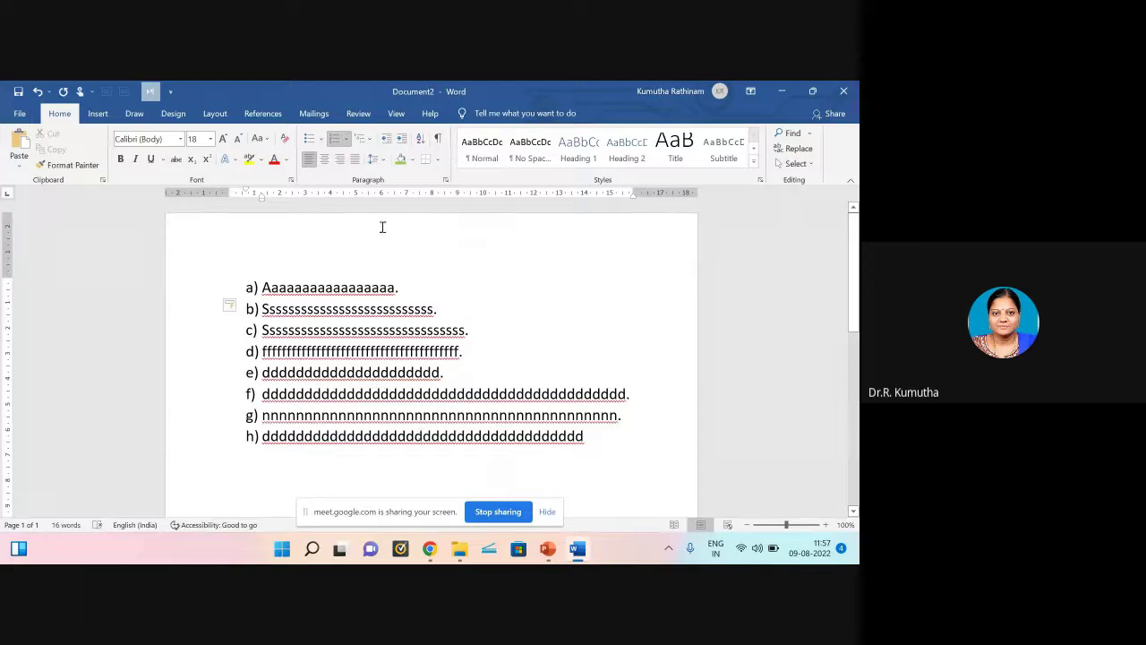
Step: Renumber the list as a., b., c., then apply the 1., 1.1., 1.1.1. multilevel list format
{"action": "left_click", "coordinate": [346, 139]}
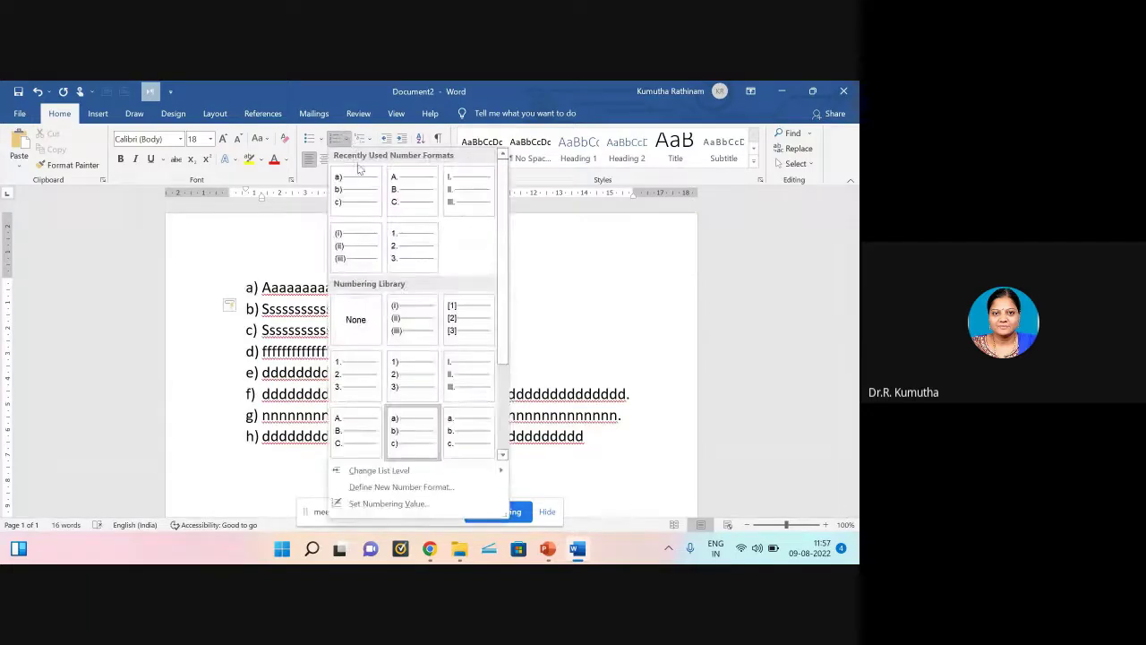
{"action": "left_click", "coordinate": [475, 425]}
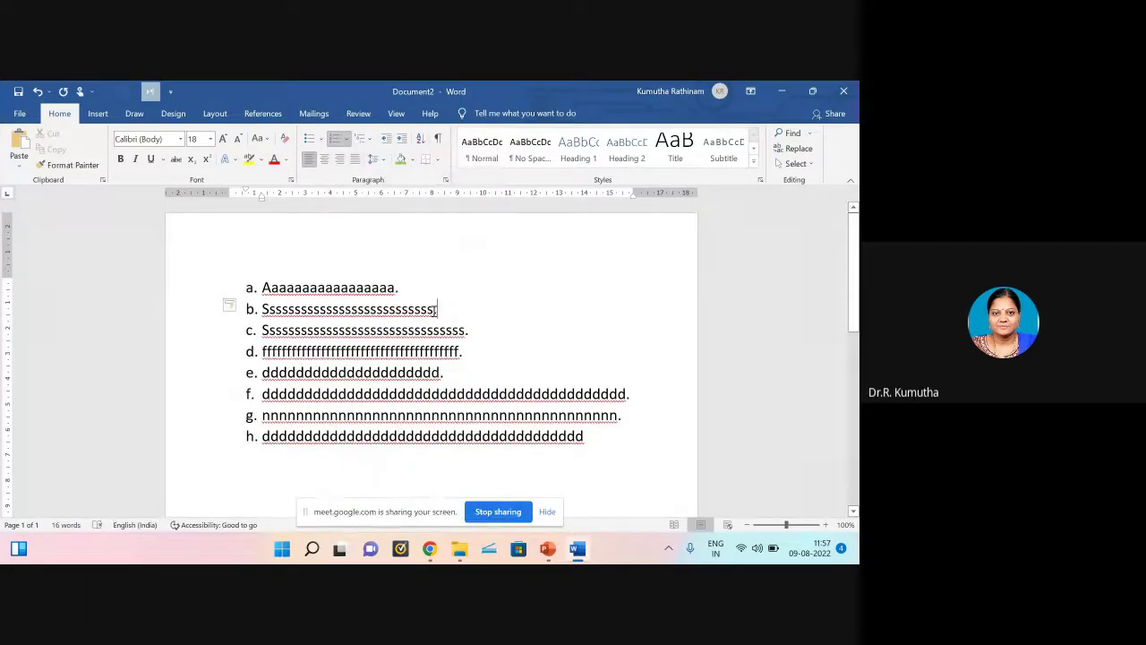
{"action": "left_click", "coordinate": [370, 140]}
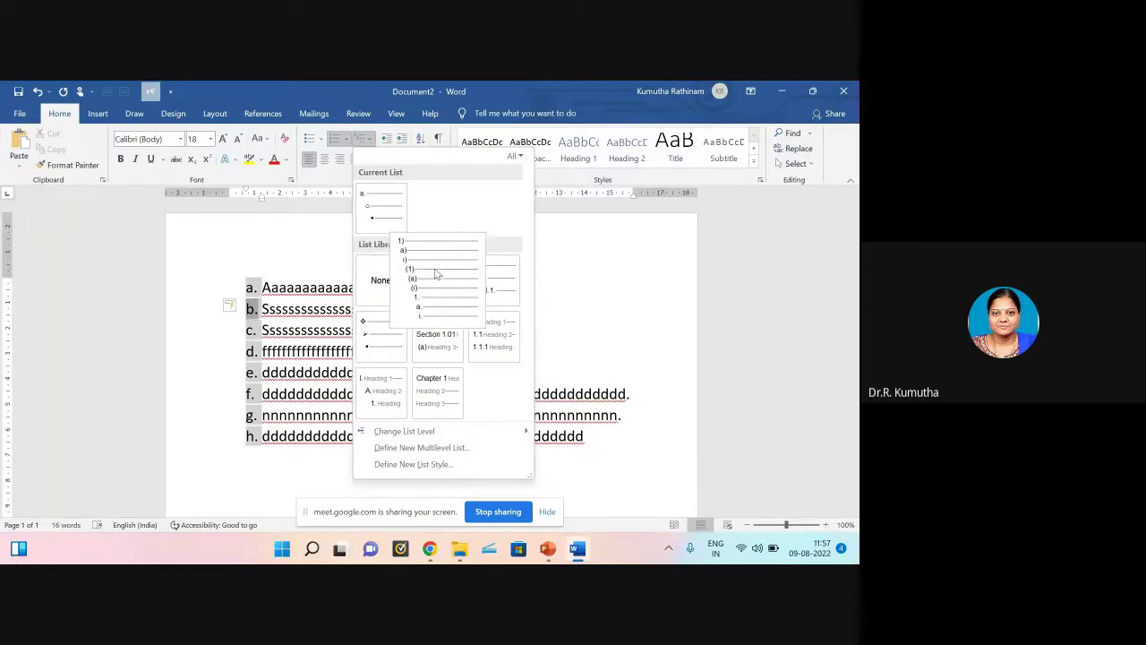
{"action": "left_click", "coordinate": [505, 295]}
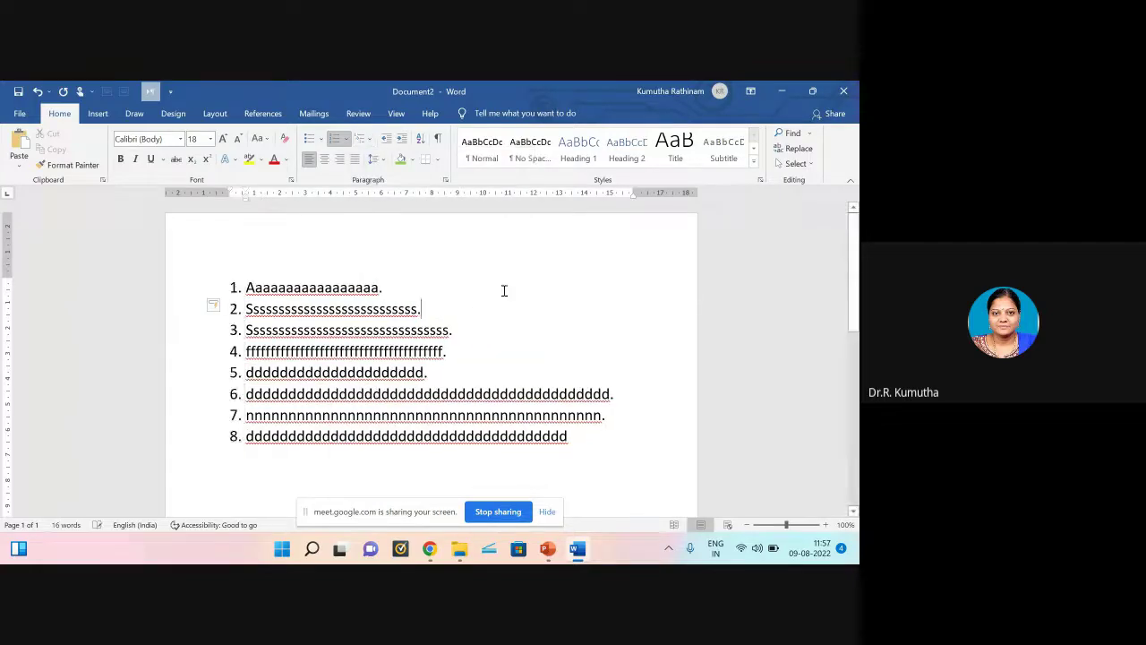
{"action": "left_click", "coordinate": [368, 141]}
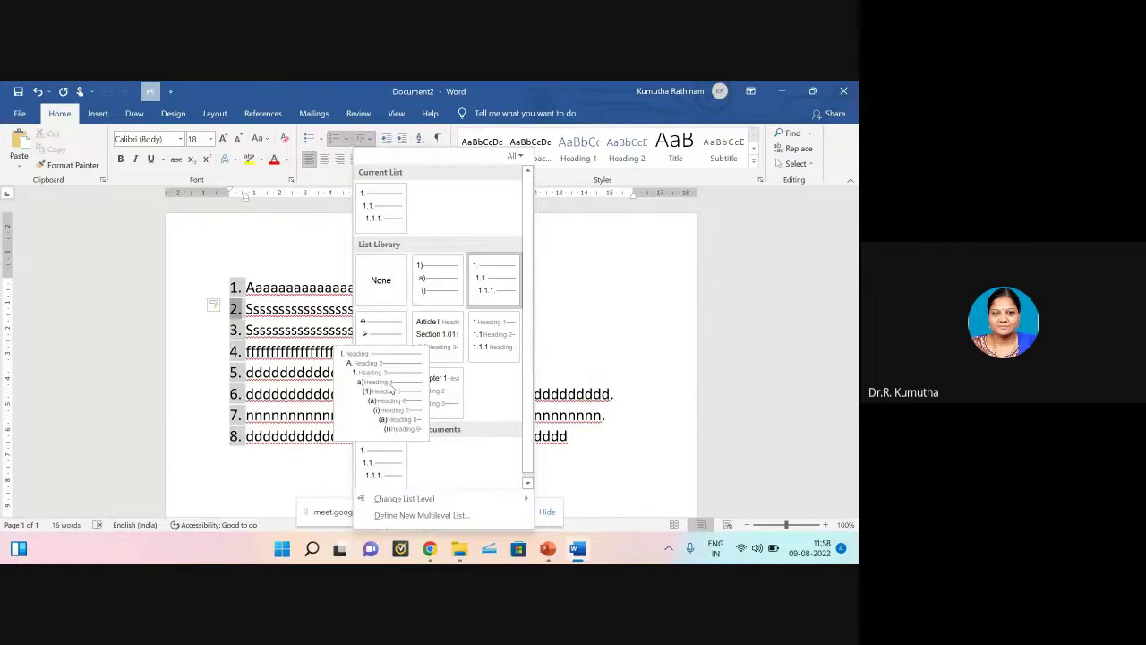
{"action": "left_click", "coordinate": [247, 305]}
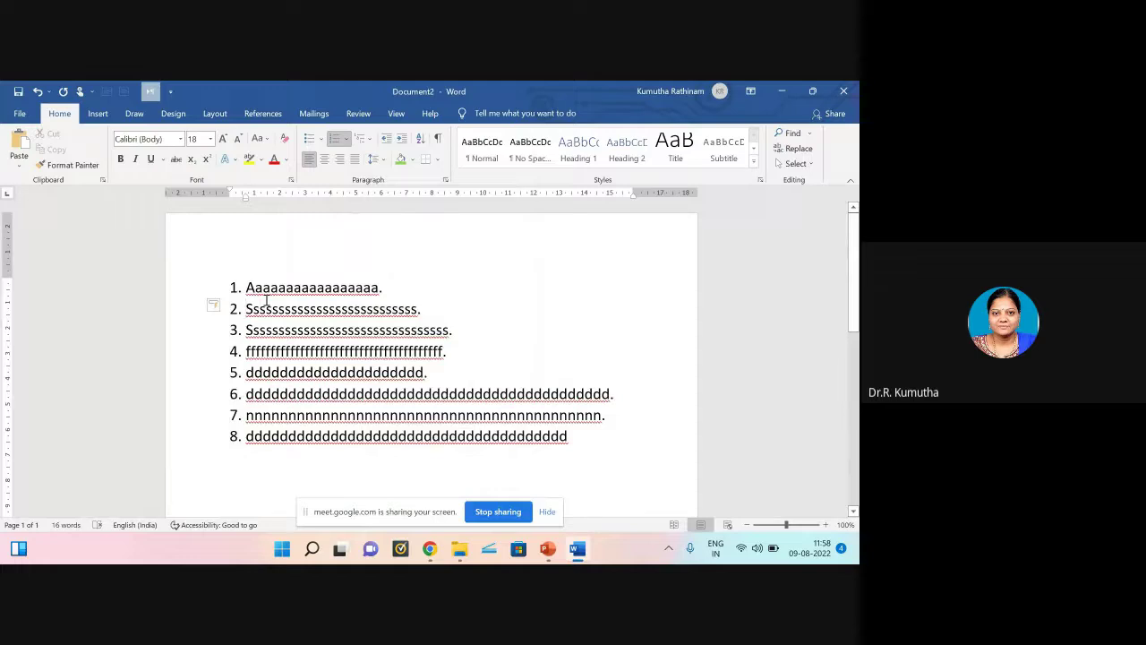
Step: Remove the number from the second list item and add two unnumbered lines of repeated a's and s's below it
{"action": "key", "text": "BackSpace"}
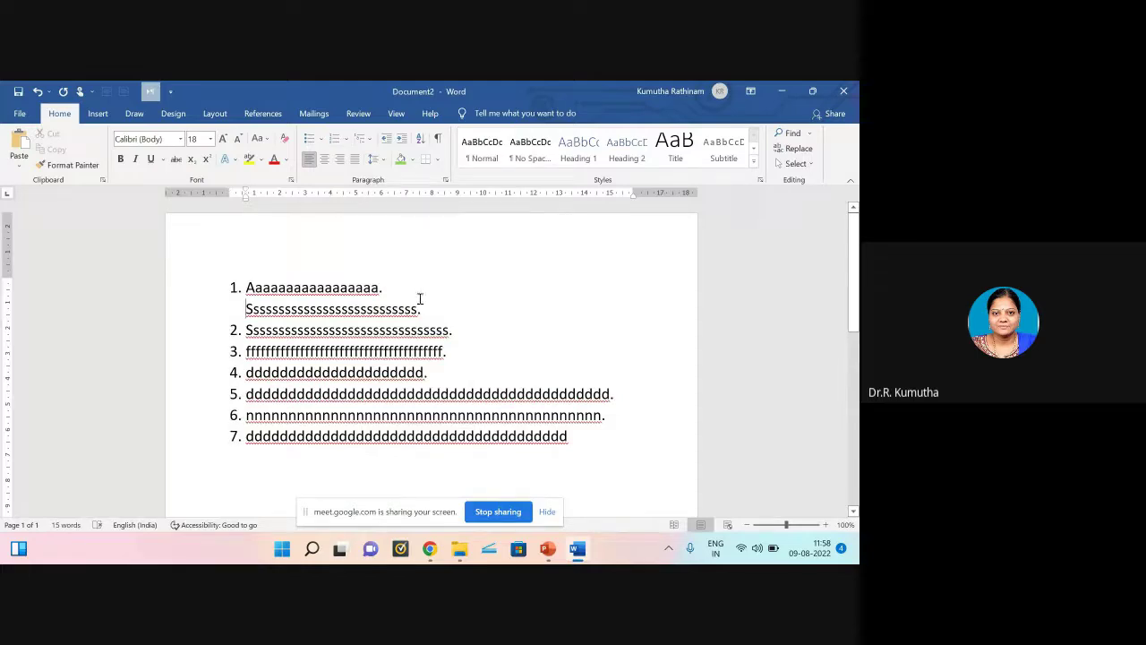
{"action": "left_click", "coordinate": [428, 308]}
{"action": "key", "text": "Return"}
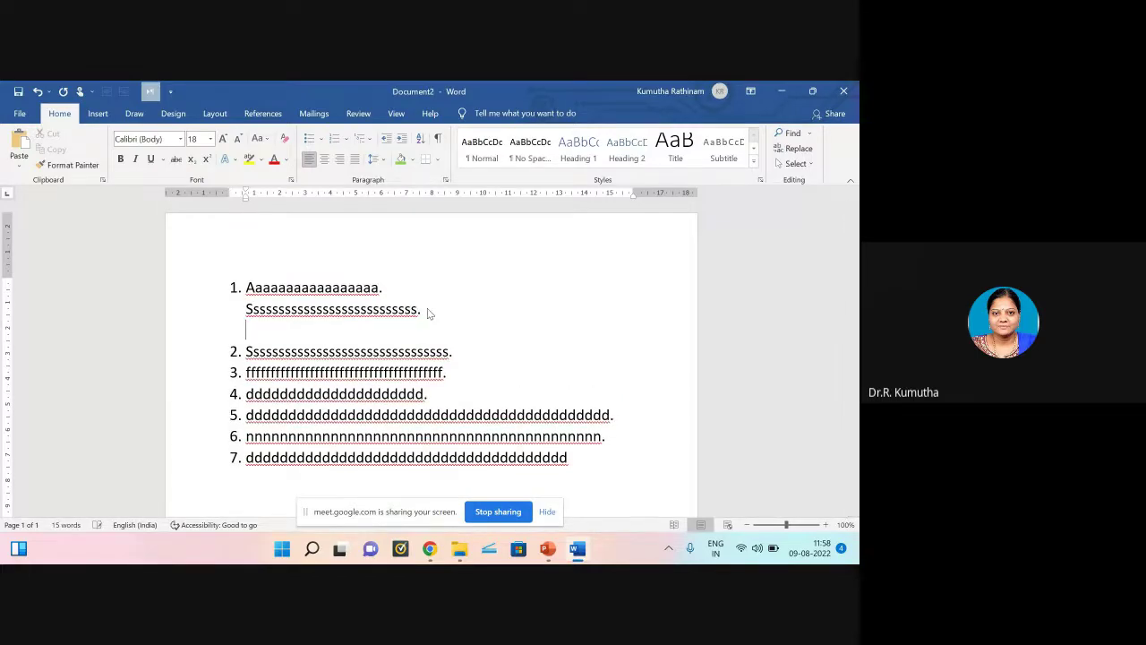
{"action": "type", "text": "aaaaaaaaaaaaaaaaaaaa"}
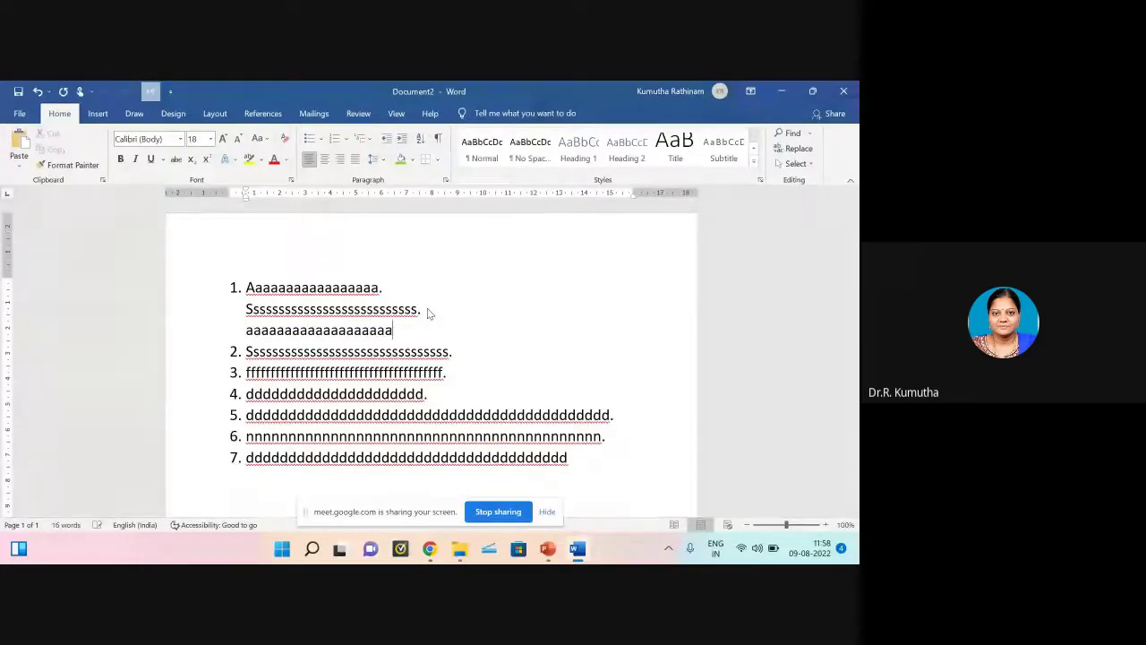
{"action": "key", "text": "Return"}
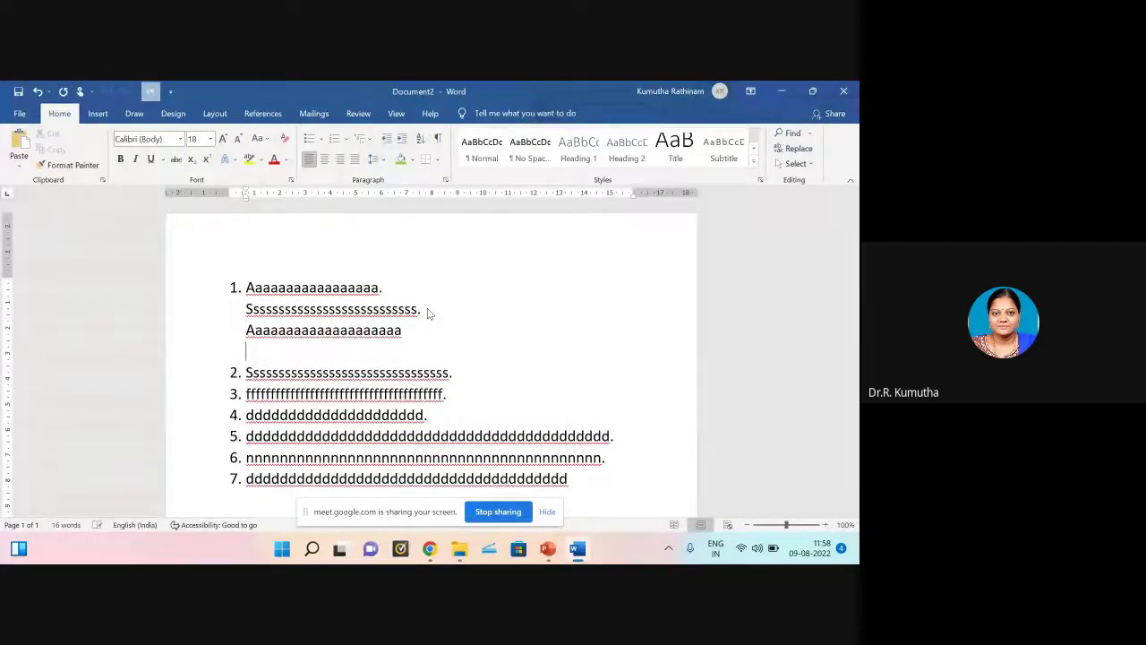
{"action": "type", "text": "ssssssssssssssssssssssss"}
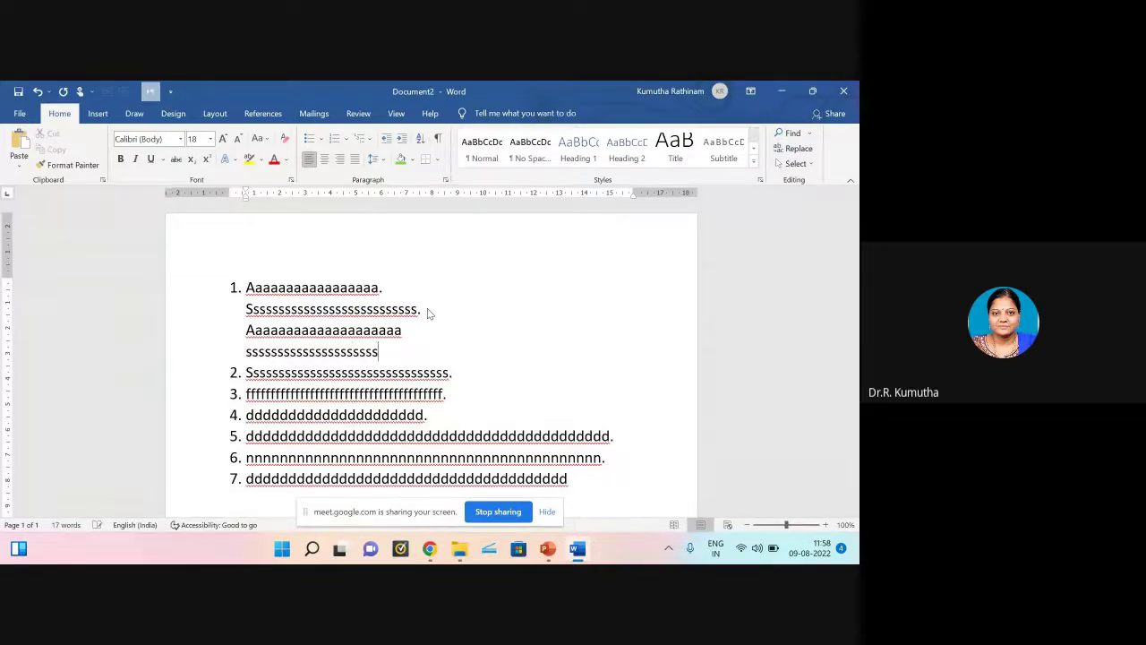
{"action": "key", "text": "Return"}
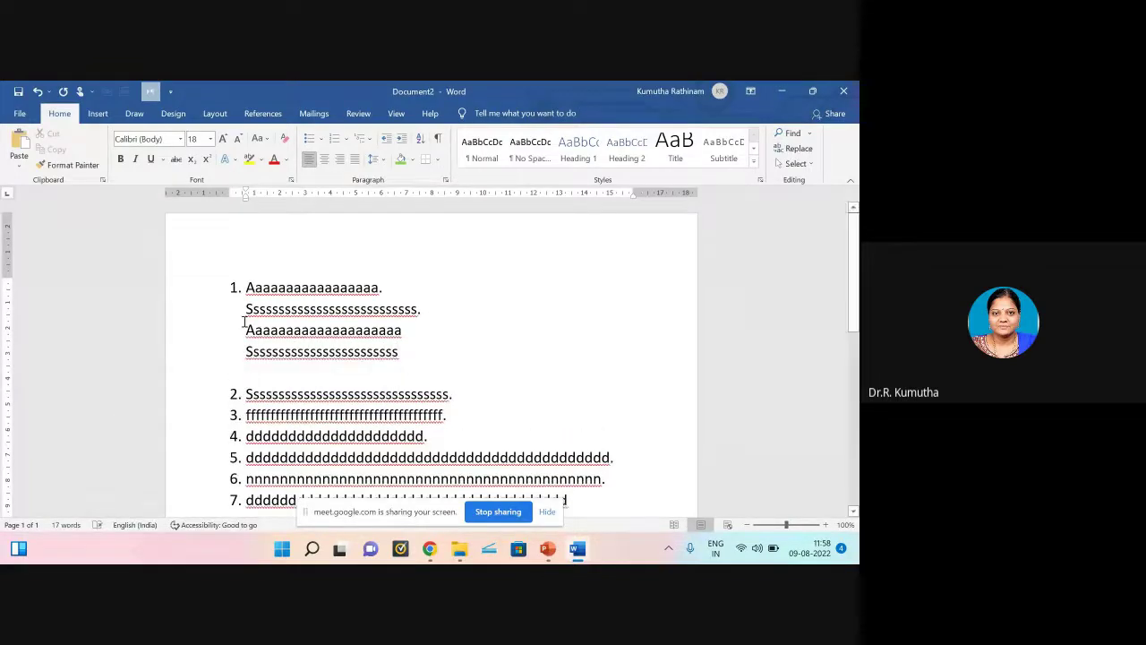
Step: Number the three unnumbered lines under item 1 in the a), b), c) format and deselect them
{"action": "left_click_drag", "start_coordinate": [244, 309], "coordinate": [448, 348]}
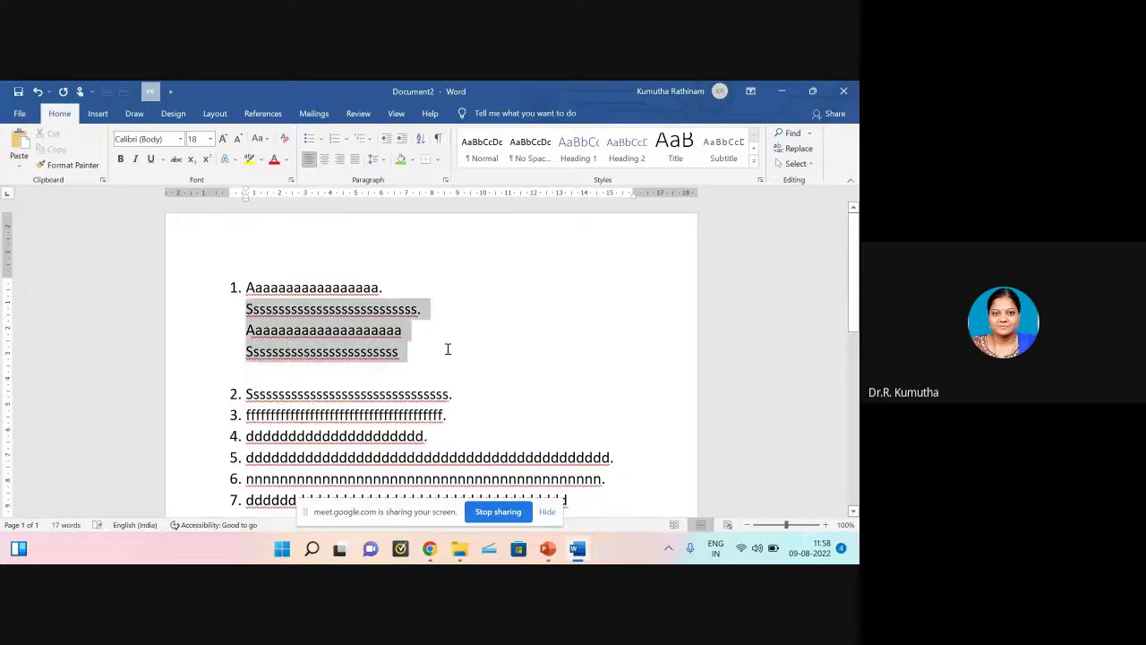
{"action": "left_click", "coordinate": [347, 140]}
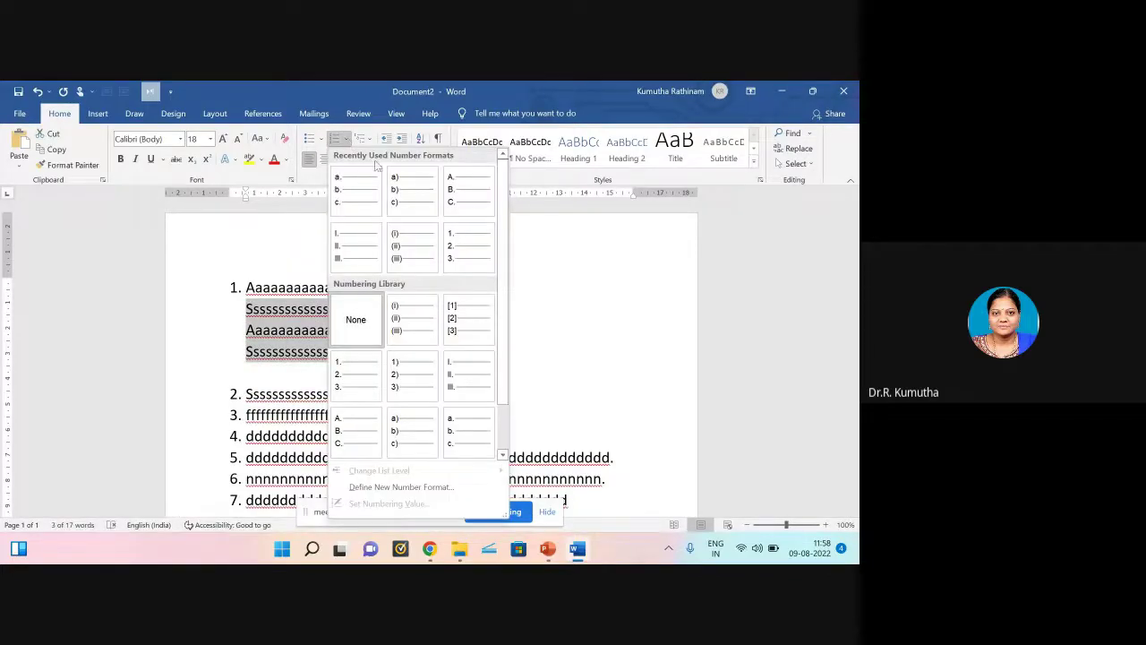
{"action": "left_click", "coordinate": [402, 190]}
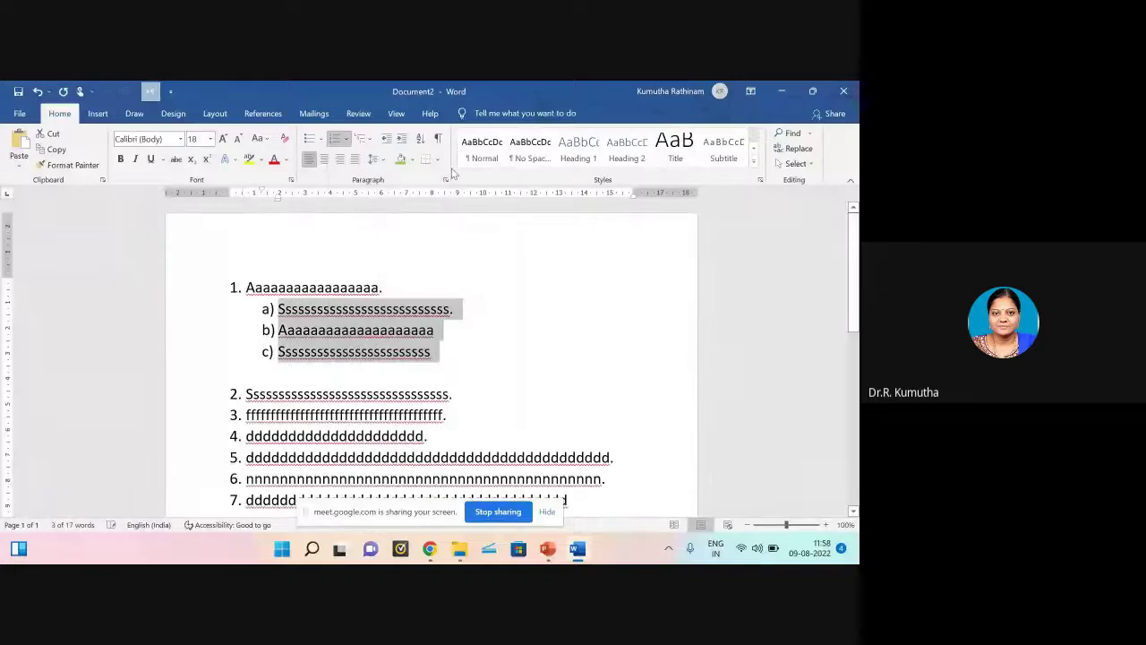
{"action": "left_click", "coordinate": [512, 345]}
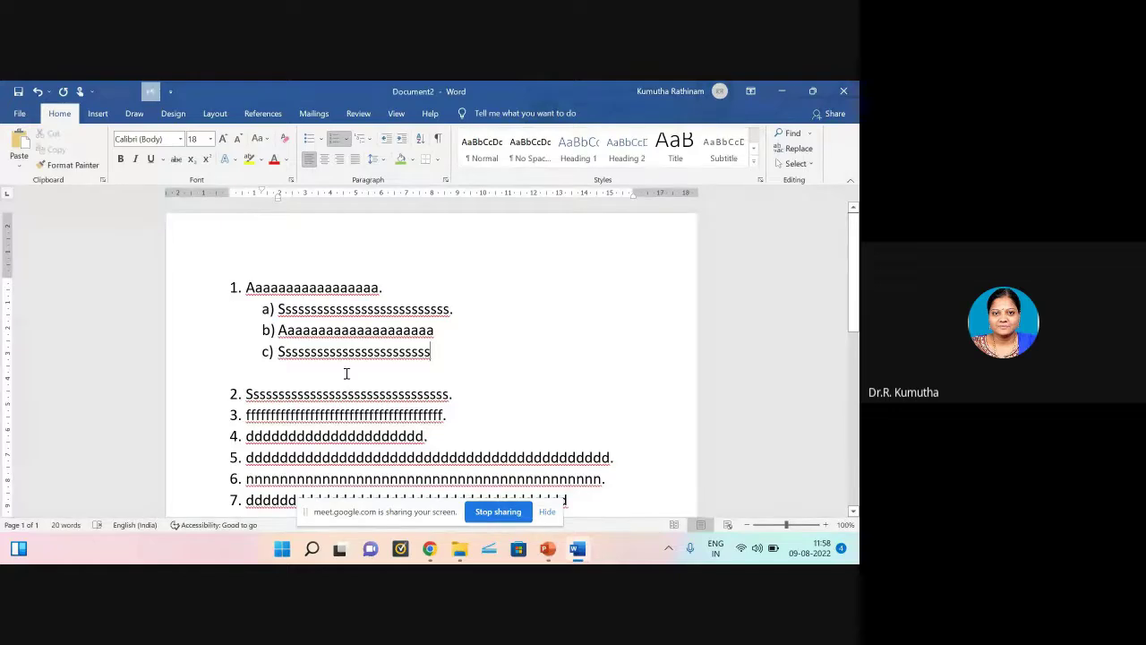
Step: View the Define New Number Format settings for the lettered sub-items and close them without making changes
{"action": "left_click", "coordinate": [348, 143]}
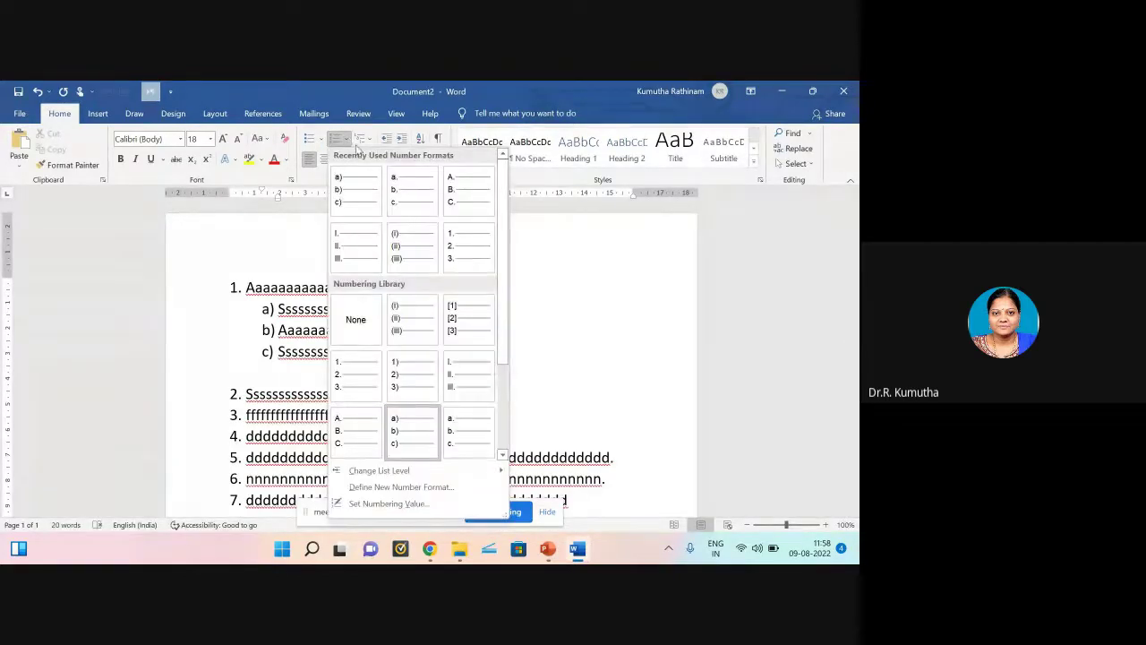
{"action": "left_click", "coordinate": [442, 493]}
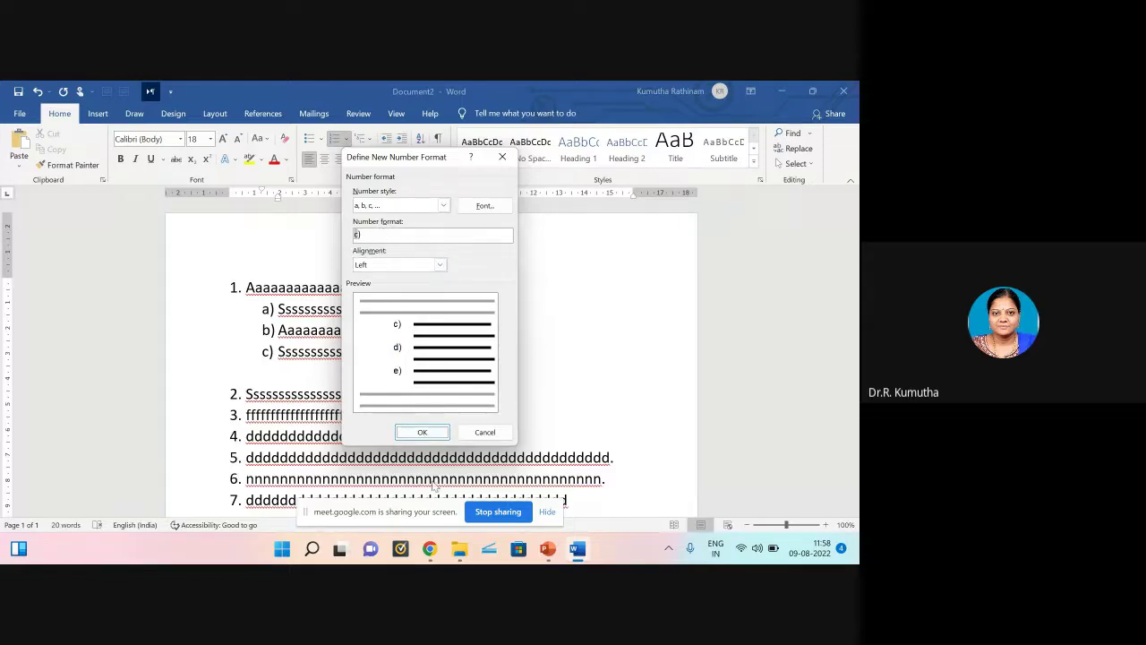
{"action": "left_click", "coordinate": [485, 433]}
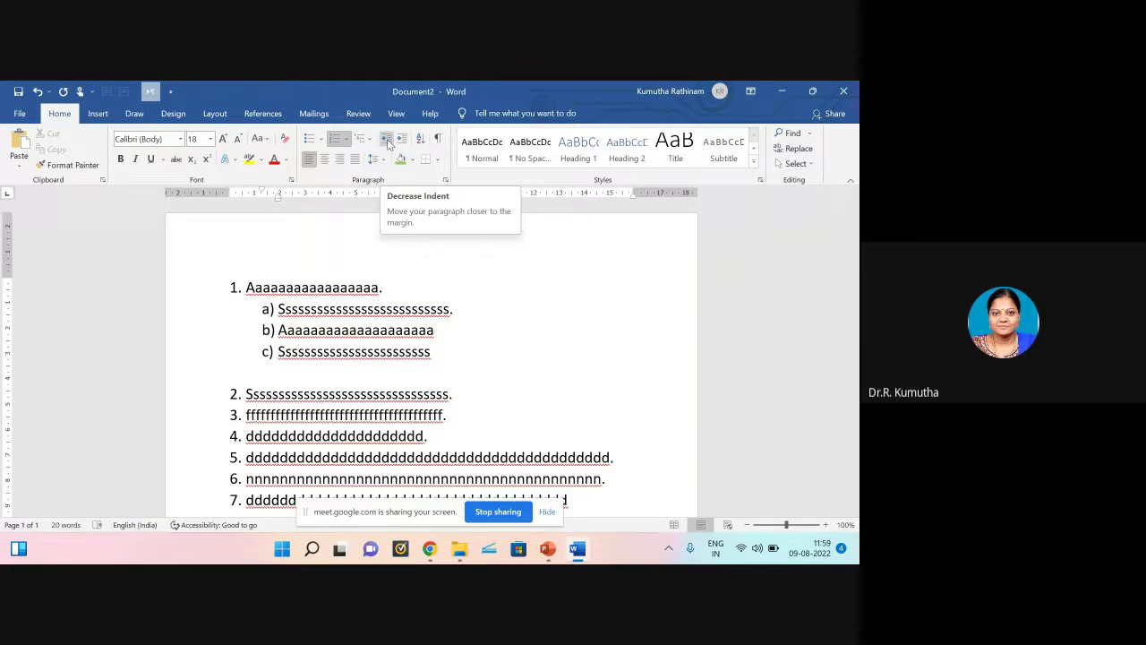
Step: Decrease the indent of sub-items a) to c), increase it back, decrease it one level again, and deselect them
{"action": "left_click_drag", "start_coordinate": [407, 333], "coordinate": [430, 353]}
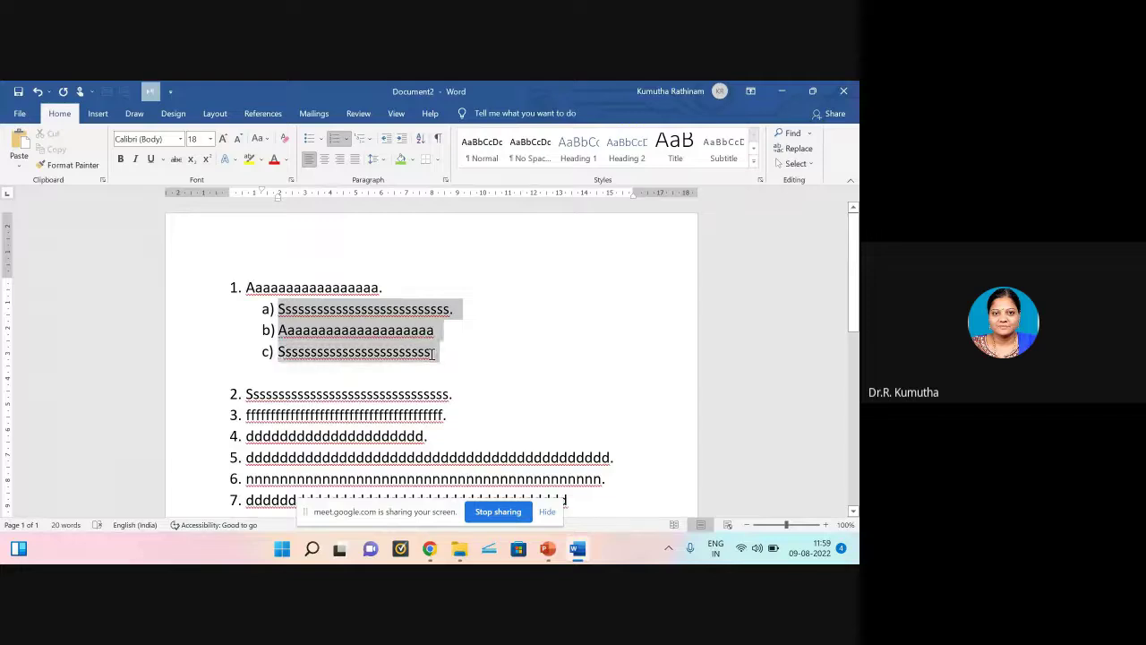
{"action": "left_click", "coordinate": [386, 139]}
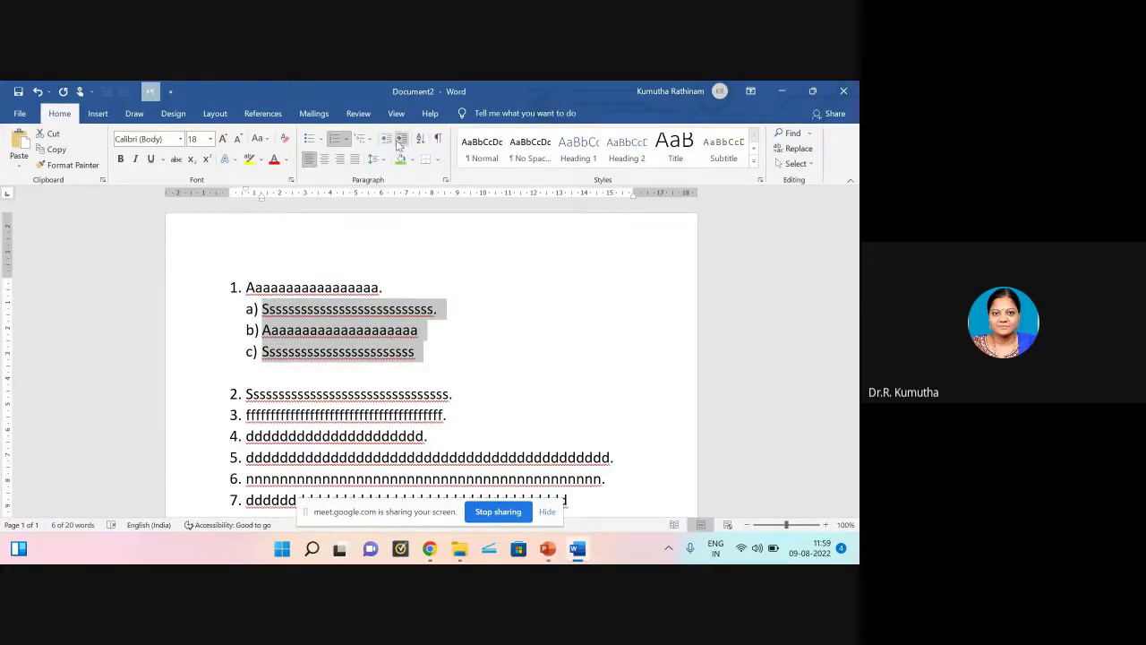
{"action": "left_click", "coordinate": [401, 140]}
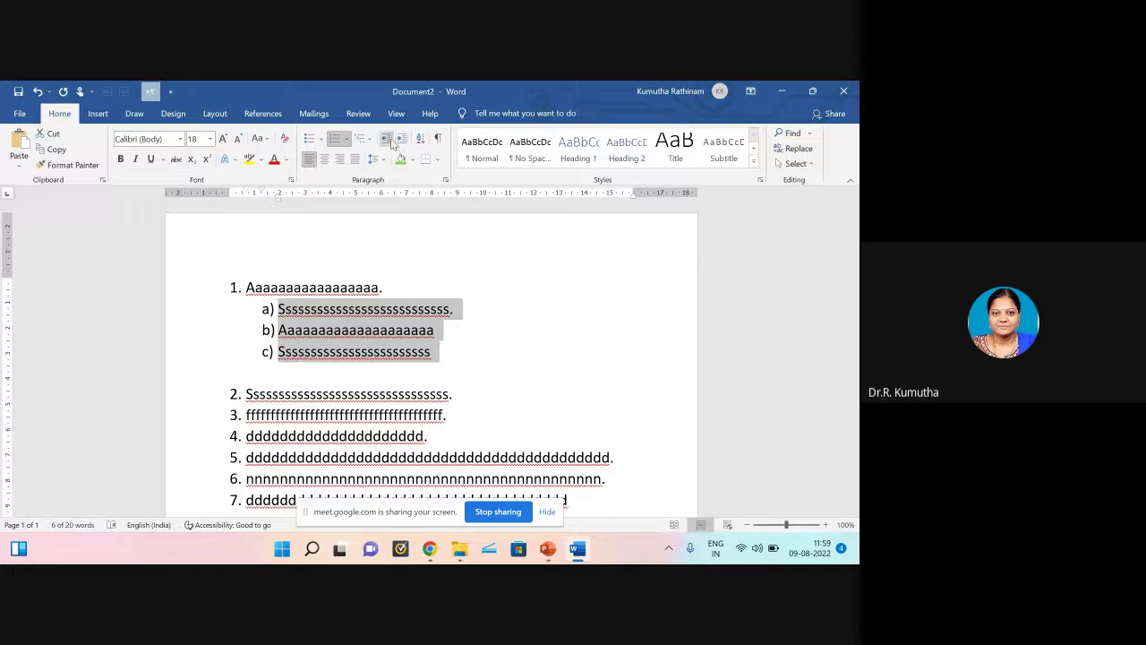
{"action": "left_click", "coordinate": [390, 140]}
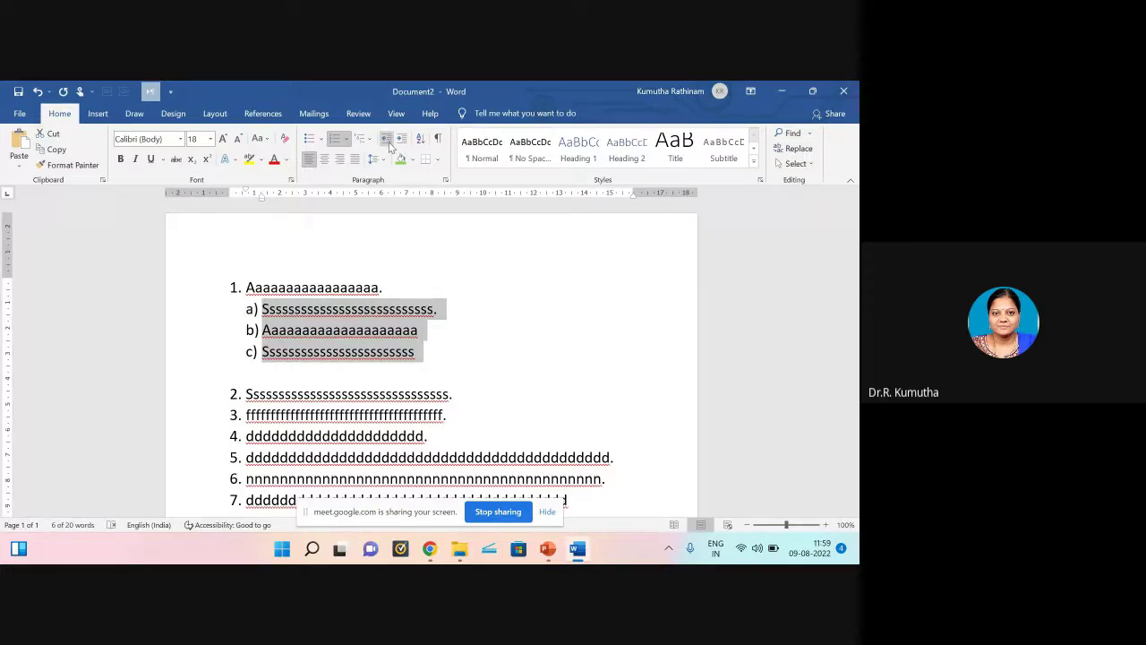
{"action": "left_click", "coordinate": [388, 260]}
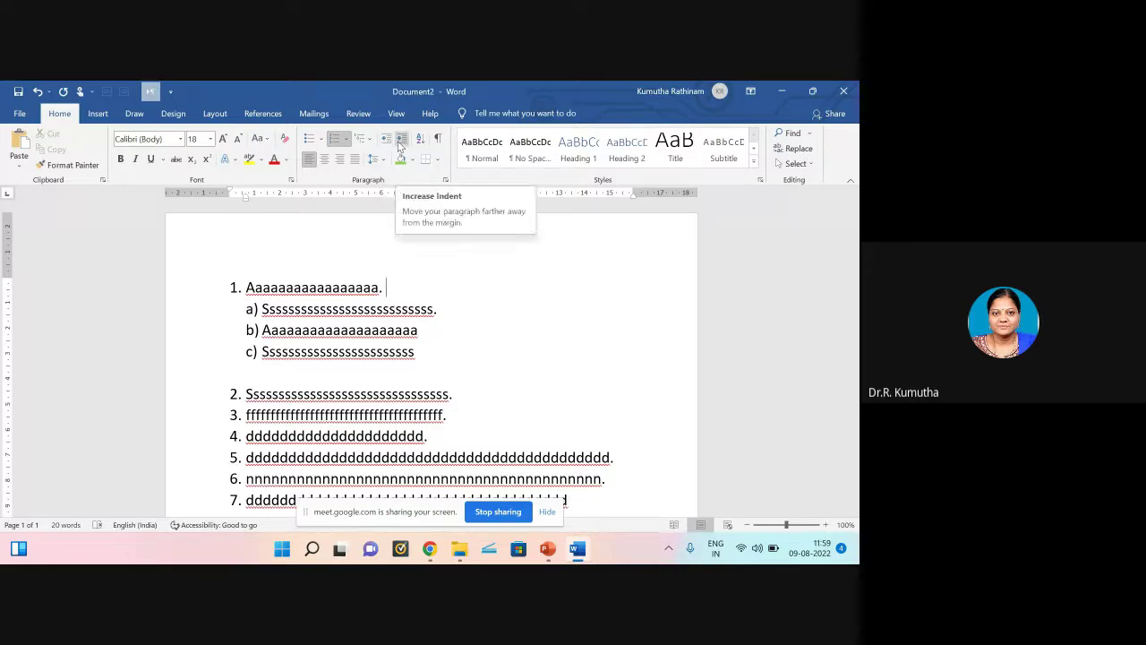
Step: Decrease the indent of sub-items a) to c) once, increase it twice, decrease it once more, and deselect them
{"action": "left_click_drag", "start_coordinate": [263, 308], "coordinate": [430, 350]}
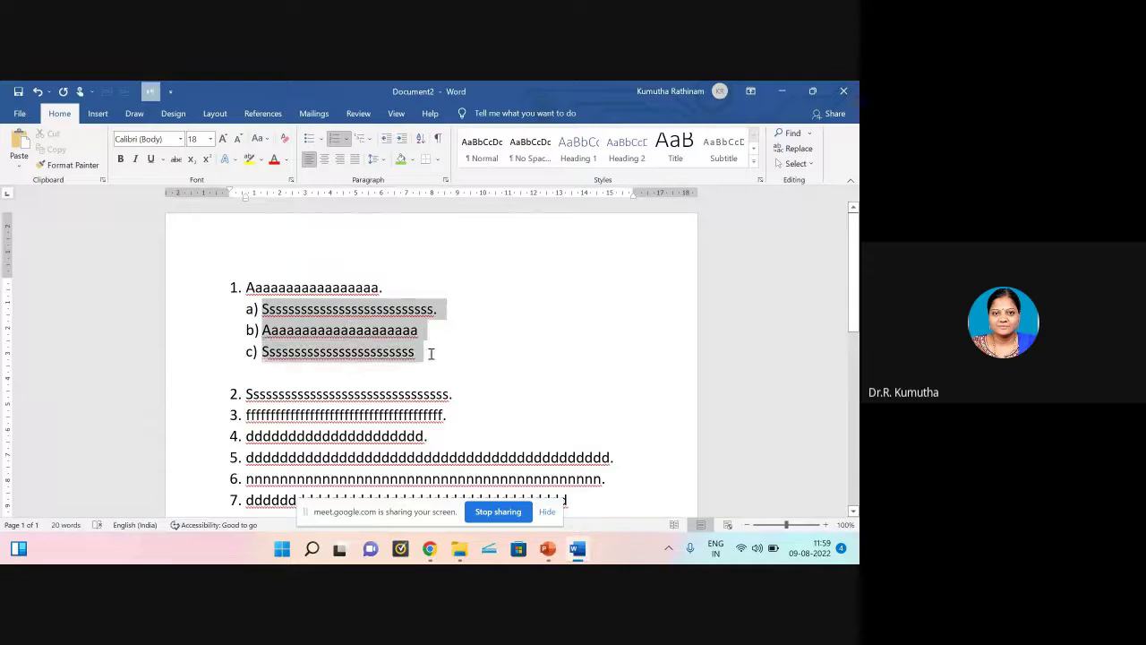
{"action": "left_click", "coordinate": [386, 138]}
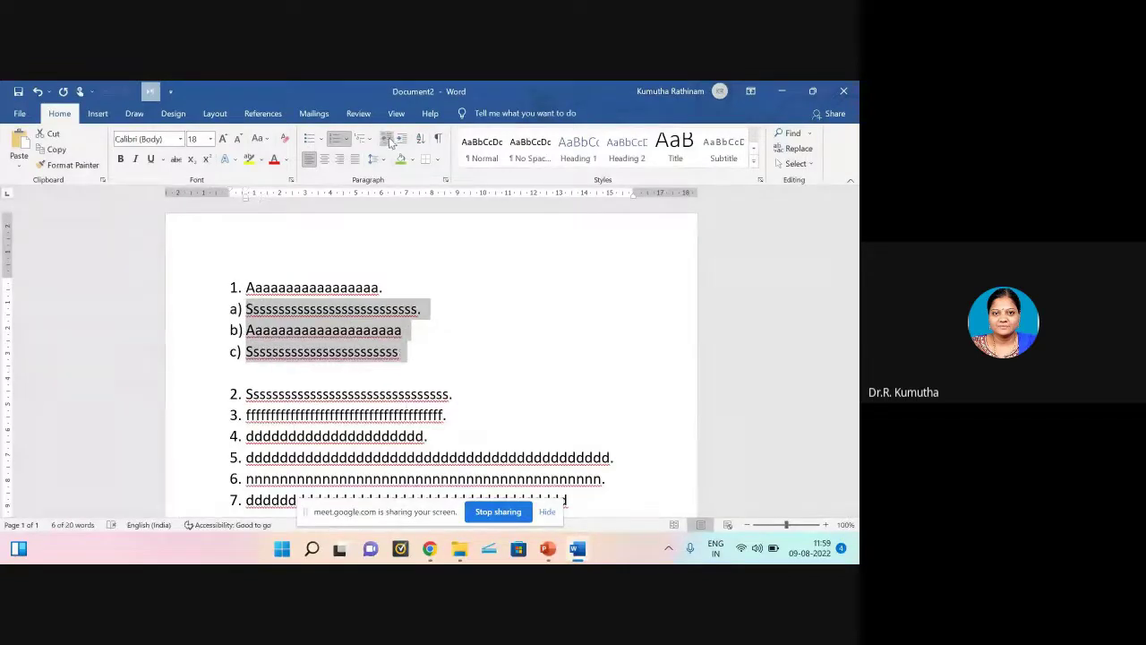
{"action": "left_click", "coordinate": [401, 139]}
{"action": "left_click", "coordinate": [401, 140]}
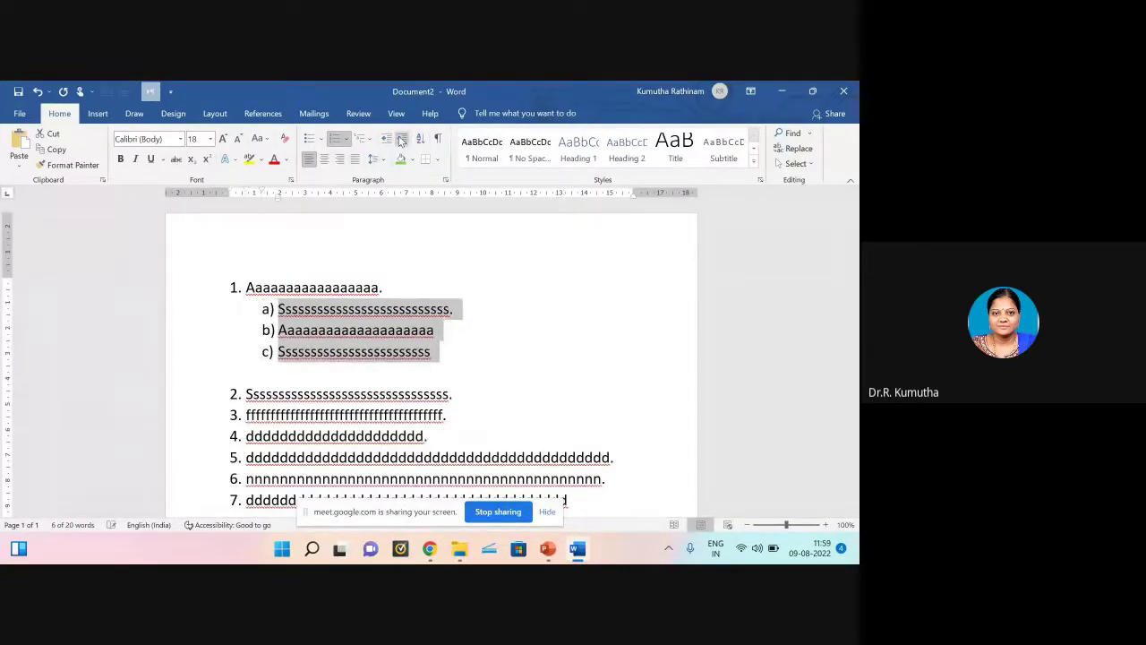
{"action": "left_click", "coordinate": [385, 141]}
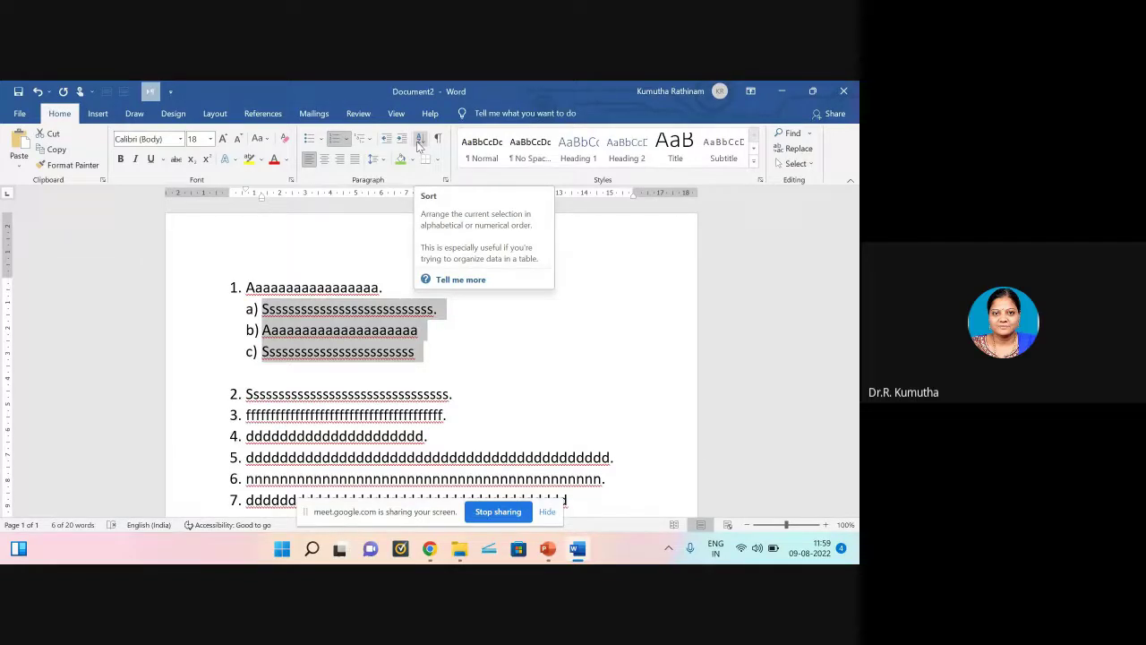
{"action": "left_click", "coordinate": [288, 335]}
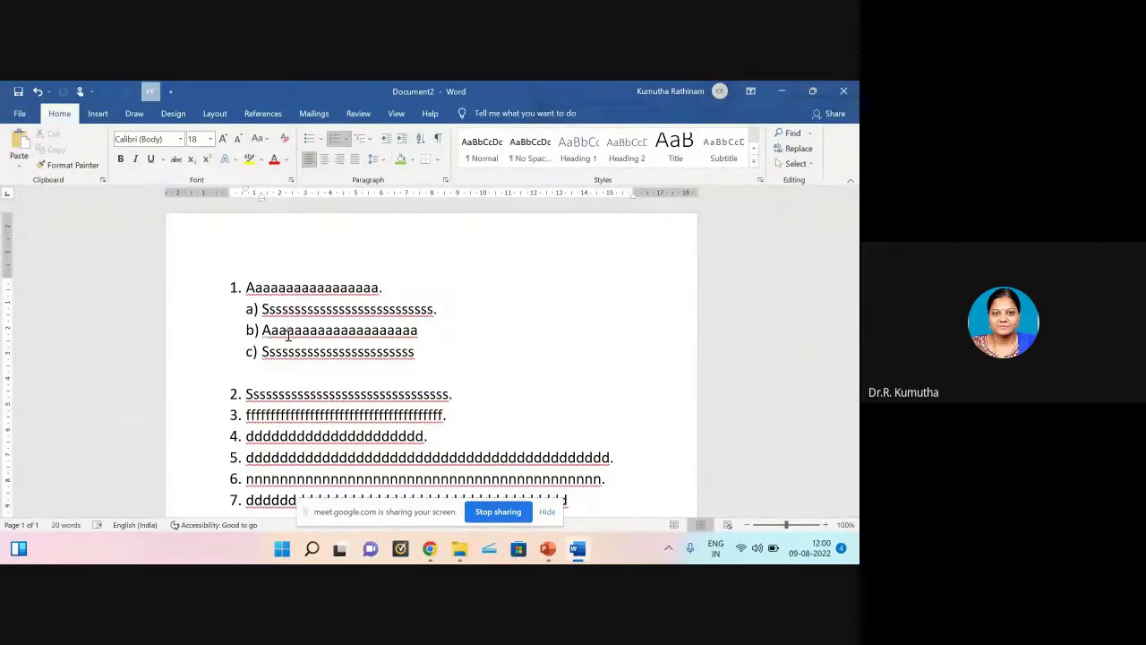
Step: Switch to File Explorer and go to the Students Papers folder inside Pubs in the SVCE folder
{"action": "mouse_move", "coordinate": [460, 555]}
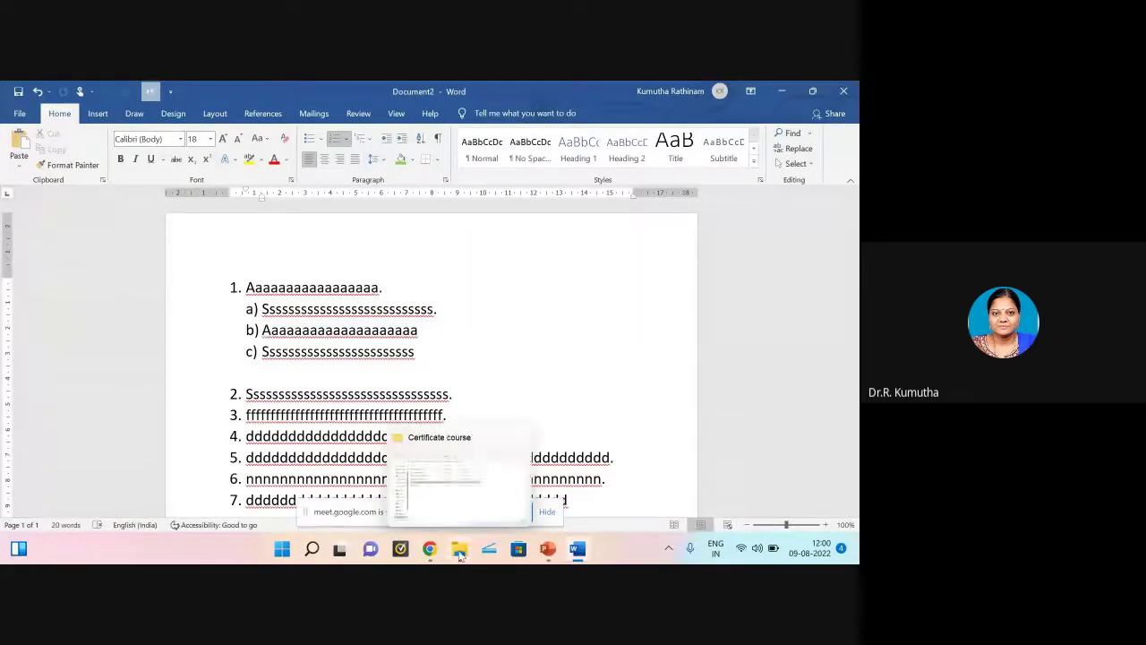
{"action": "left_click", "coordinate": [474, 493]}
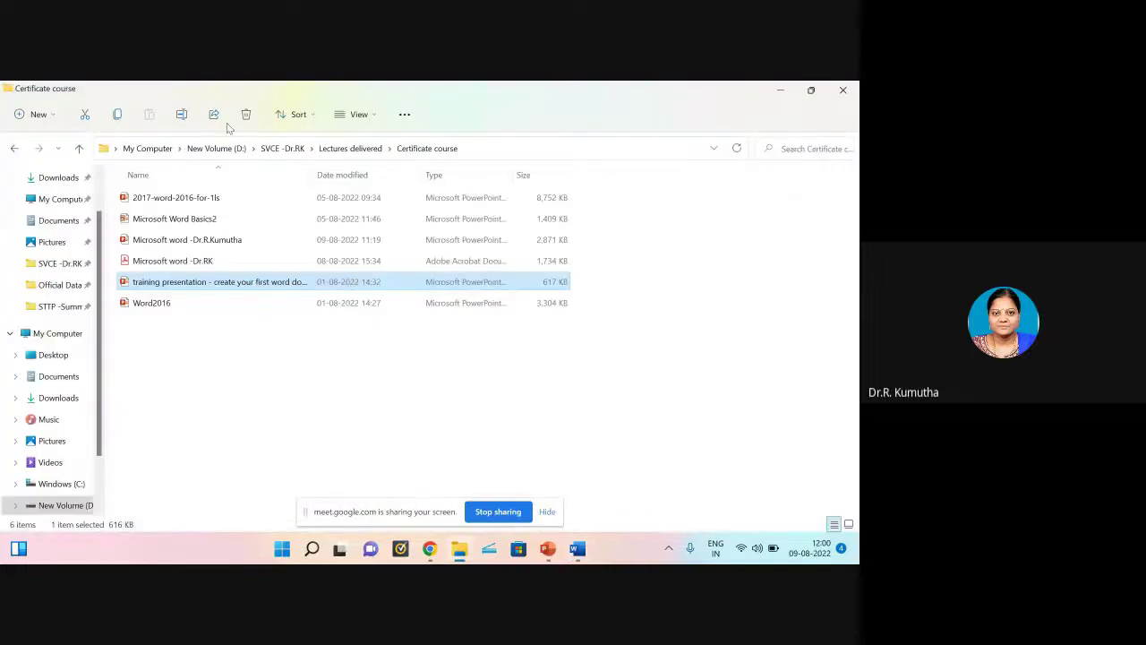
{"action": "left_click", "coordinate": [280, 148]}
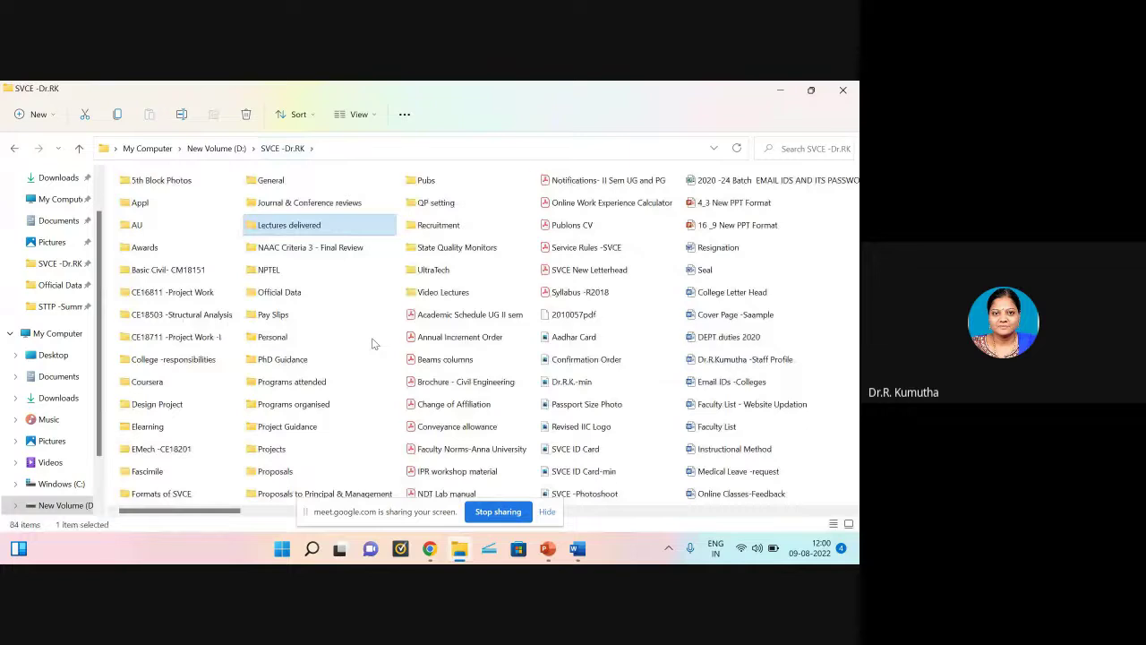
{"action": "double_click", "coordinate": [427, 180]}
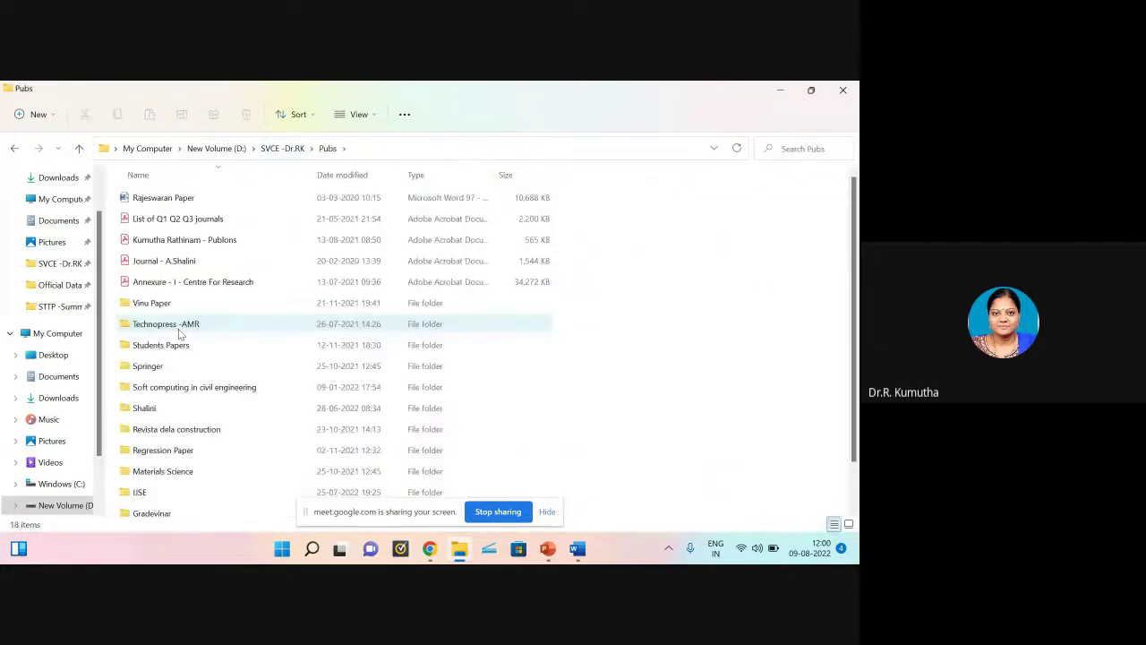
{"action": "left_click", "coordinate": [164, 350]}
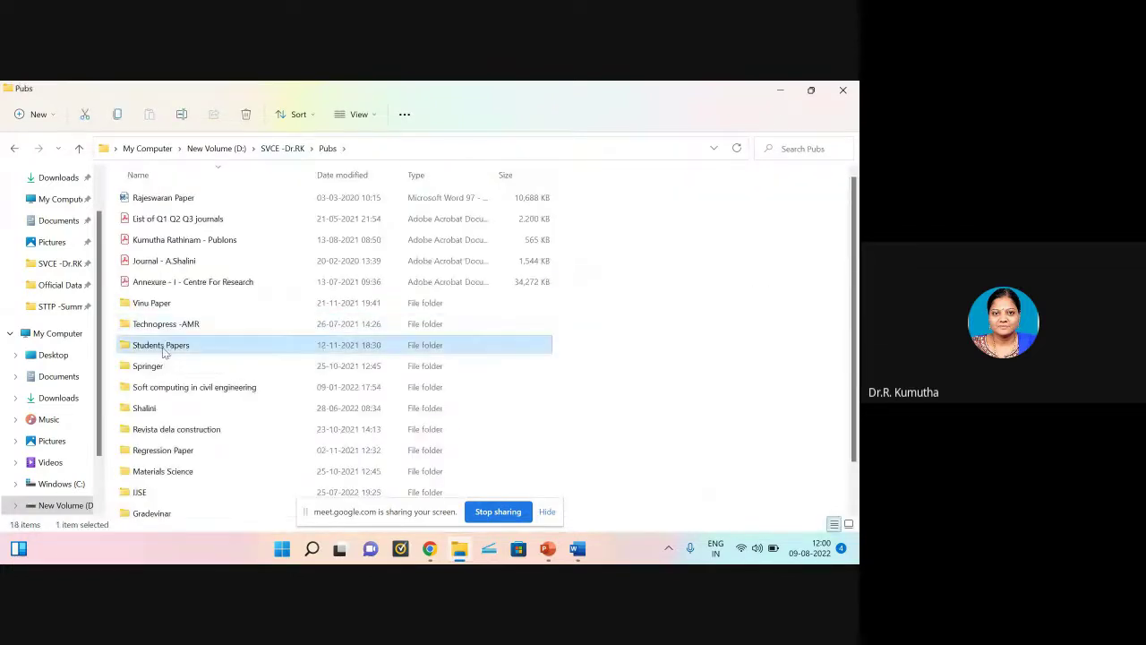
{"action": "double_click", "coordinate": [164, 350]}
Step: Open the revised MATPR manuscript Word document from the ICEMMM2021 folder inside the second student's folder
{"action": "left_click", "coordinate": [148, 225]}
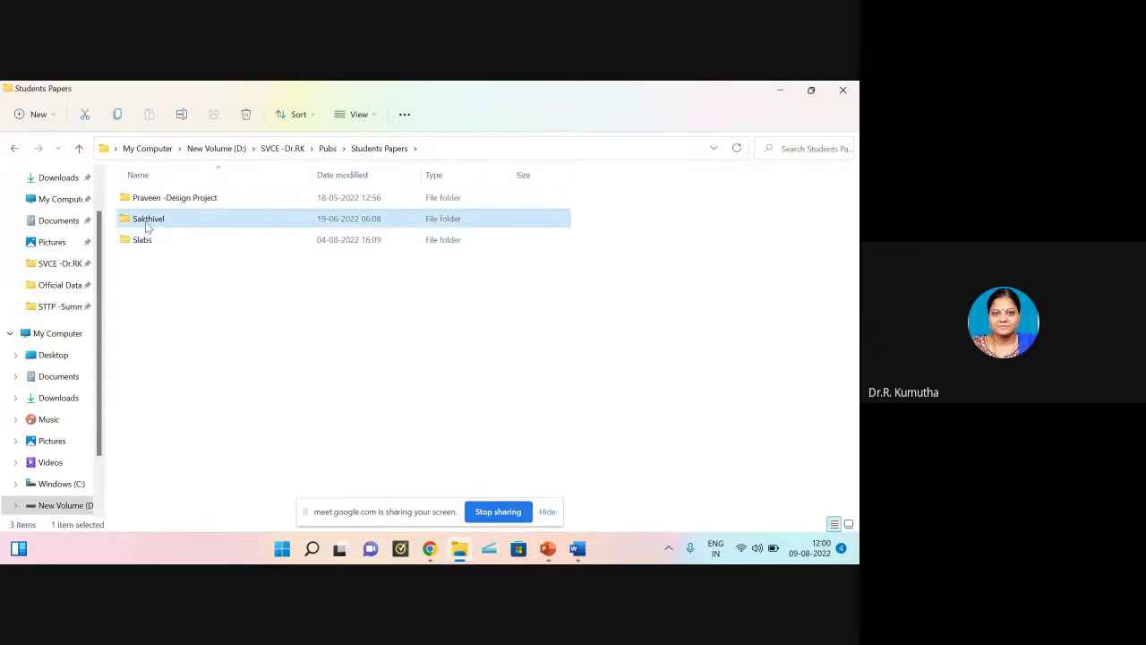
{"action": "double_click", "coordinate": [148, 225]}
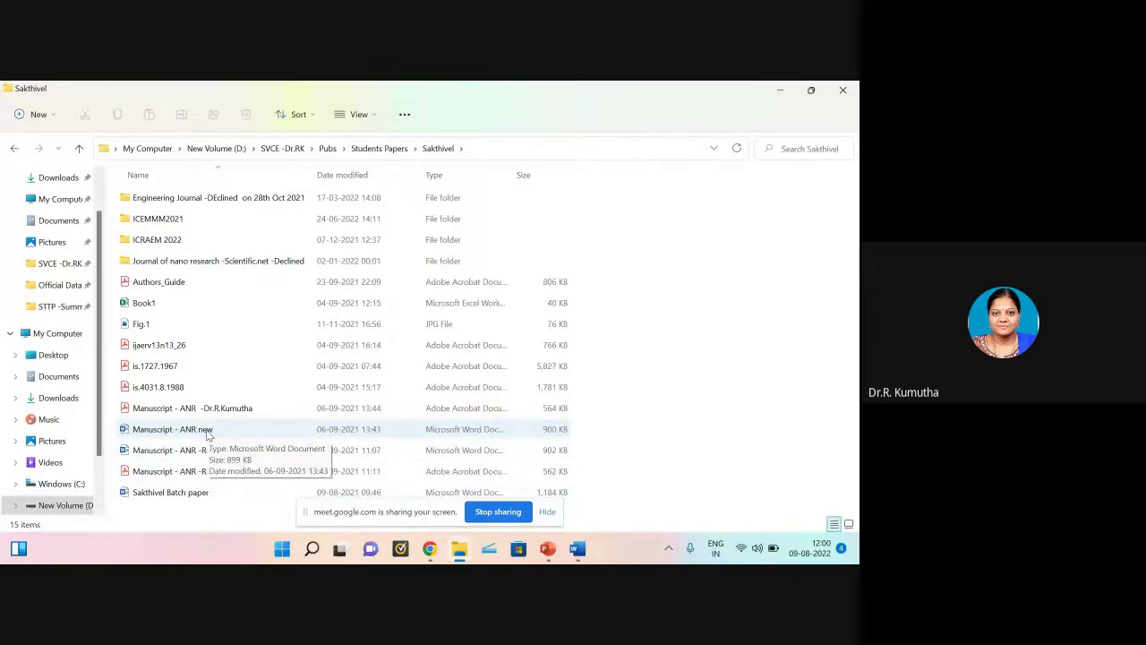
{"action": "double_click", "coordinate": [169, 224]}
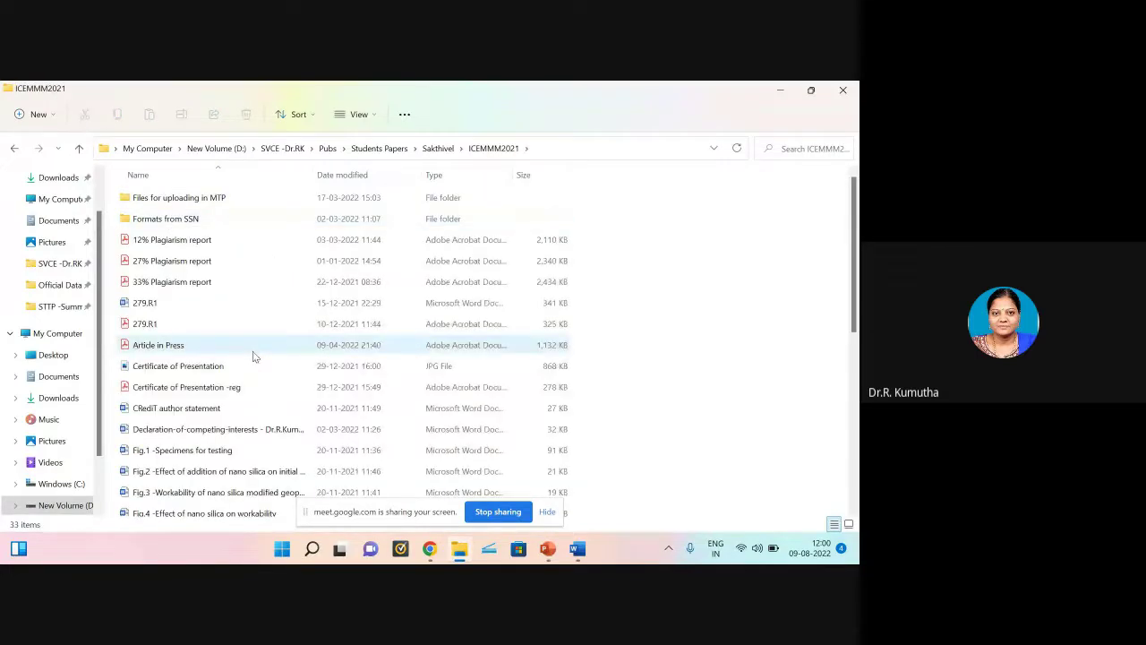
{"action": "scroll", "coordinate": [253, 356], "scroll_direction": "down", "scroll_amount": 1}
{"action": "scroll", "coordinate": [253, 350], "scroll_direction": "down", "scroll_amount": 1}
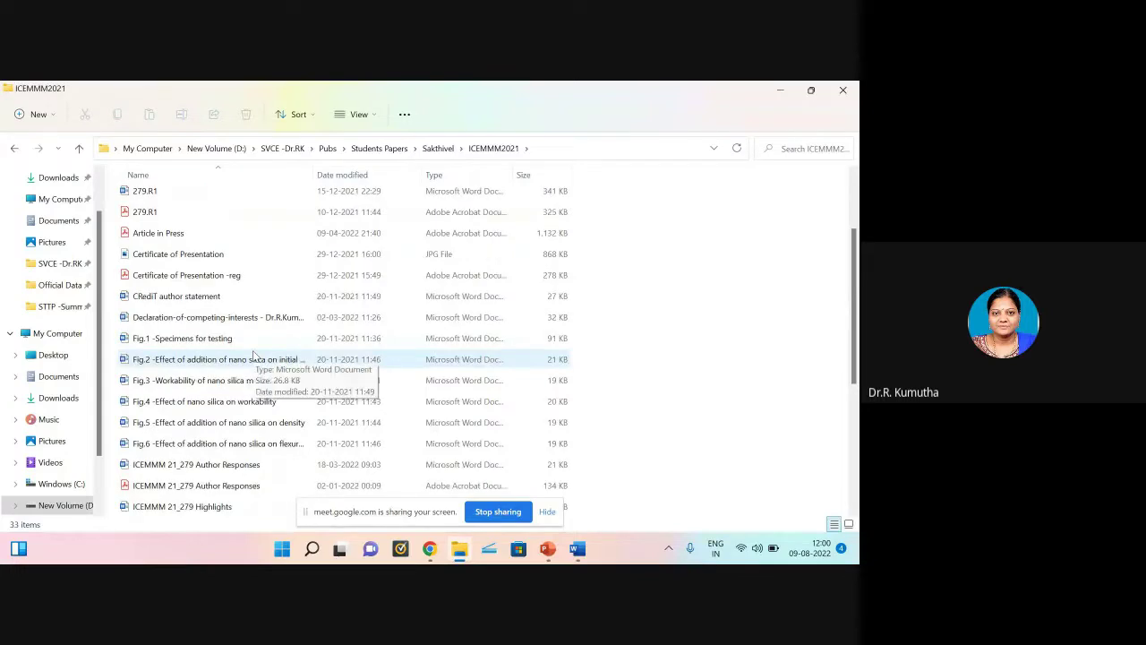
{"action": "scroll", "coordinate": [252, 354], "scroll_direction": "down", "scroll_amount": 2}
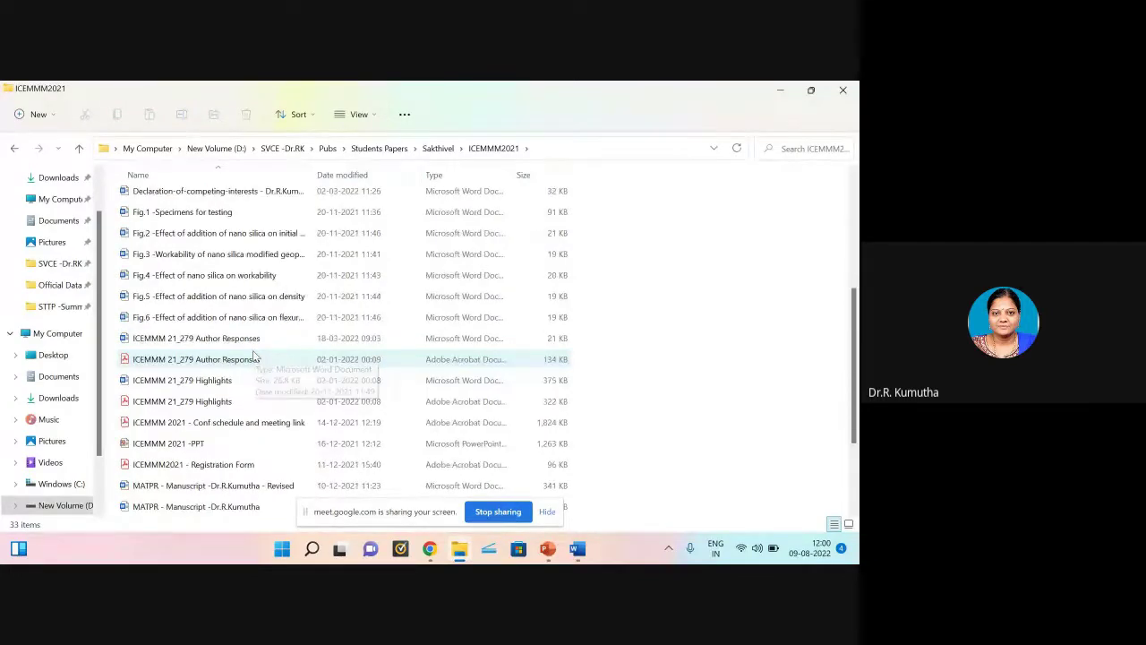
{"action": "left_click", "coordinate": [242, 488]}
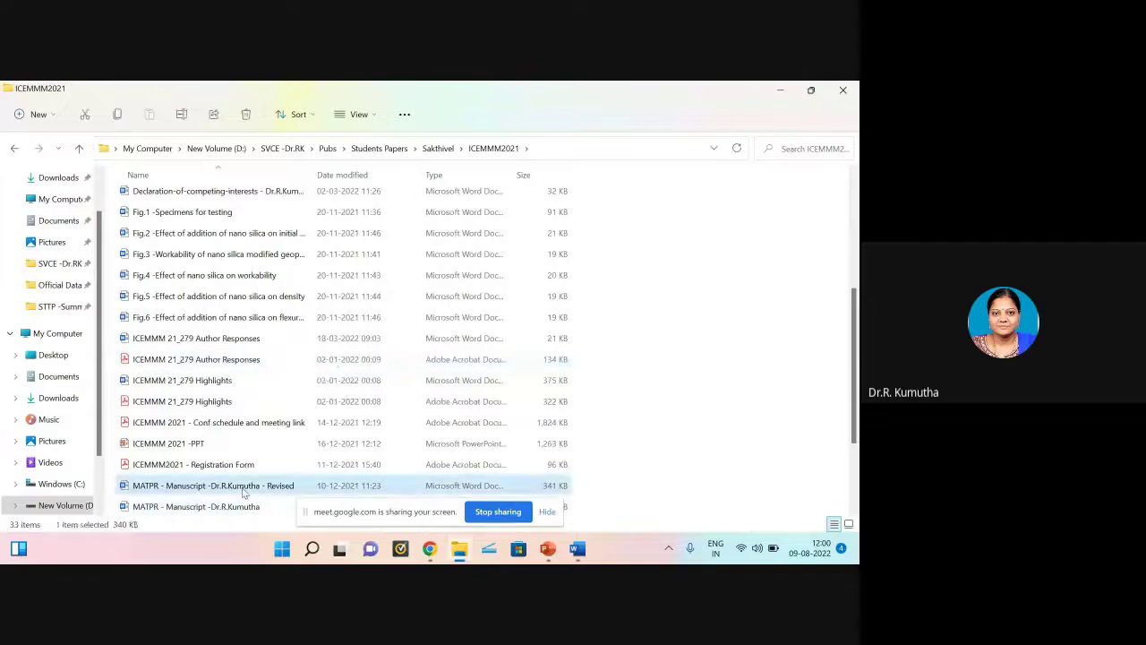
{"action": "double_click", "coordinate": [243, 488]}
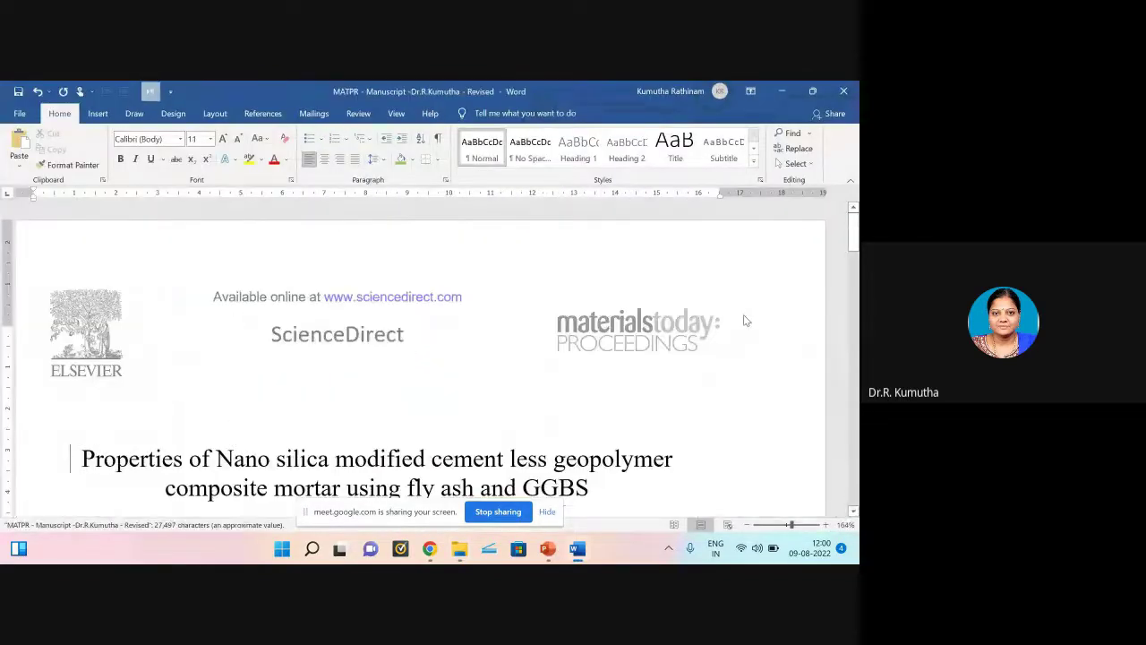
Step: Look through the manuscript from its title page to the numbered References list near the end
{"action": "scroll", "coordinate": [742, 371], "scroll_direction": "down", "scroll_amount": 15}
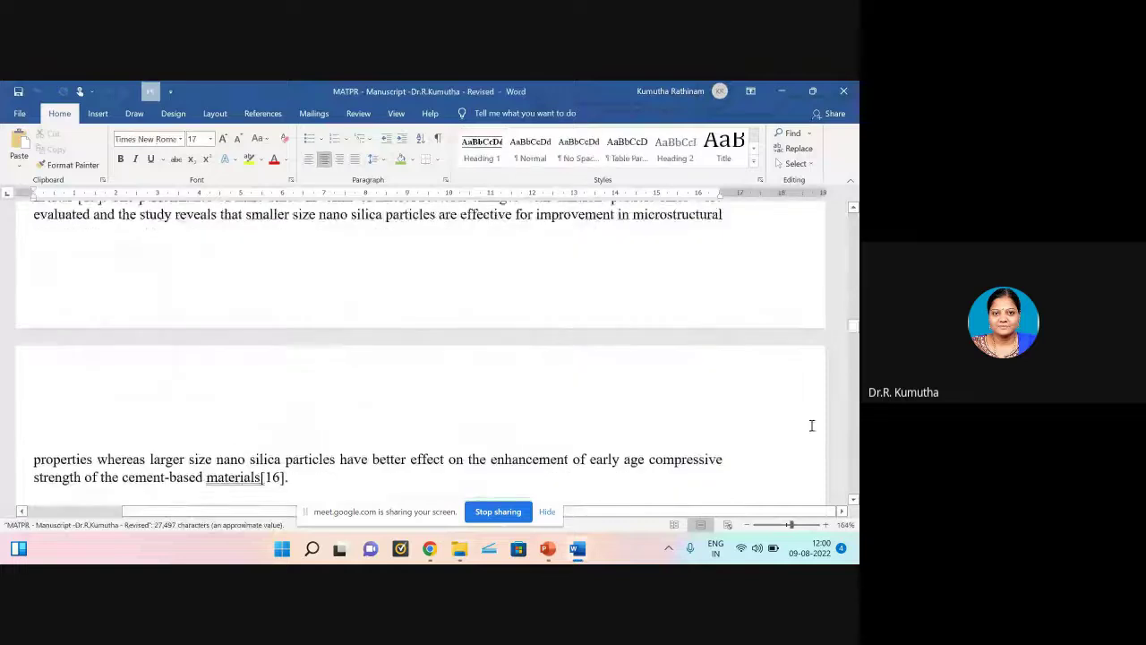
{"action": "scroll", "coordinate": [679, 419], "scroll_direction": "down", "scroll_amount": 7, "text": "ctrl"}
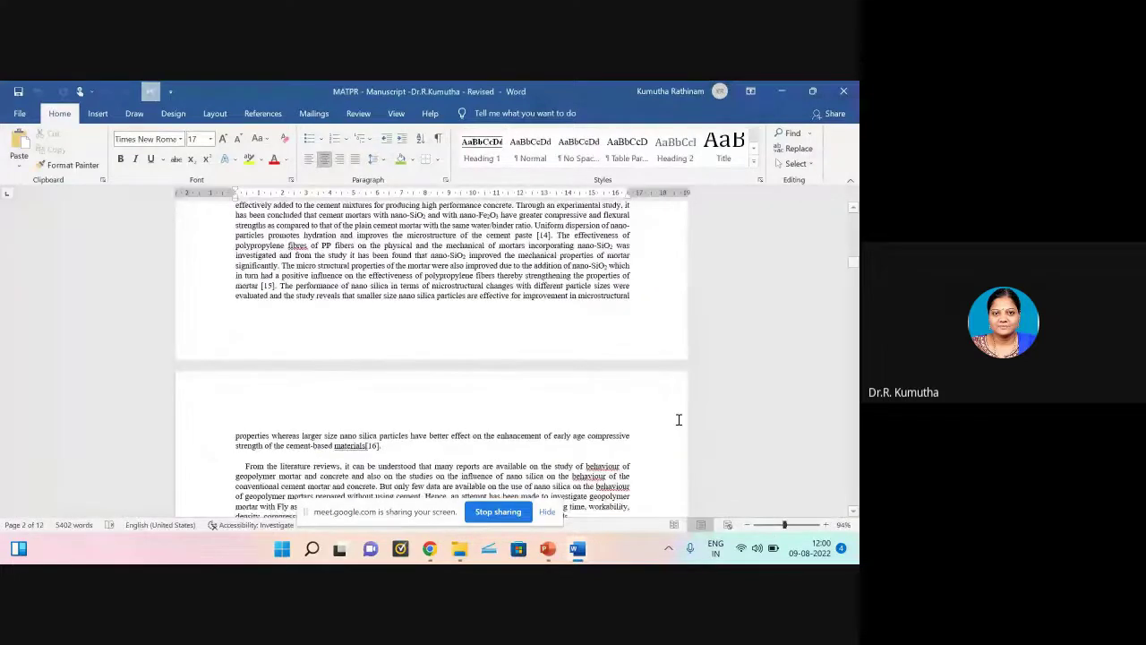
{"action": "scroll", "coordinate": [587, 355], "scroll_direction": "up", "scroll_amount": 3}
{"action": "scroll", "coordinate": [588, 354], "scroll_direction": "up", "scroll_amount": 10}
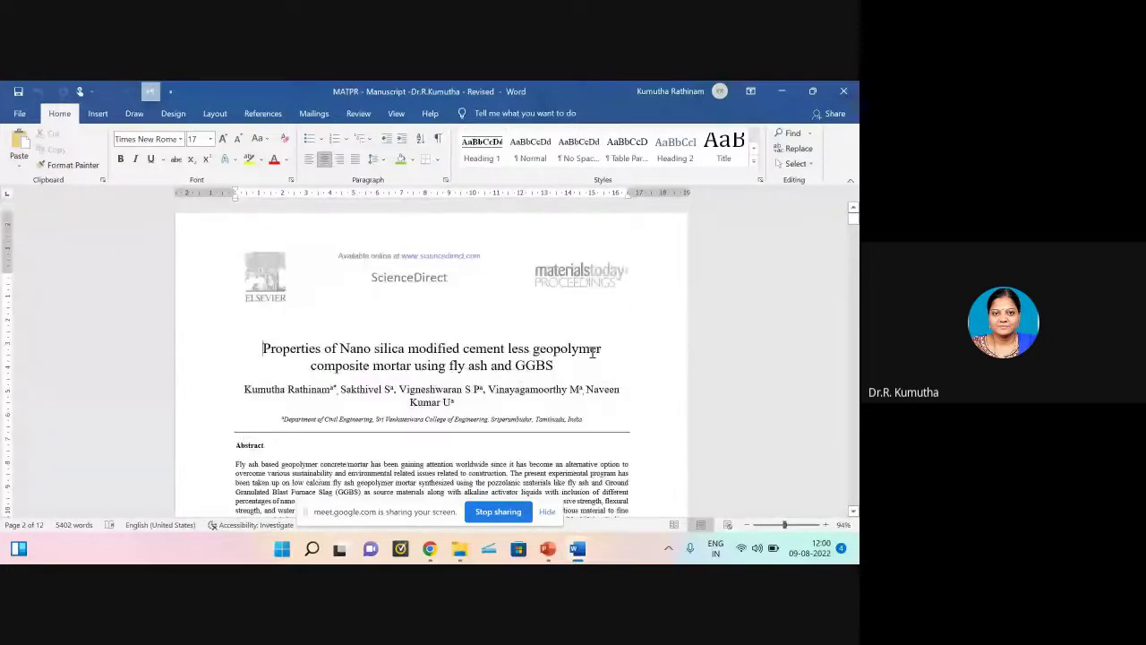
{"action": "scroll", "coordinate": [592, 352], "scroll_direction": "down", "scroll_amount": 10}
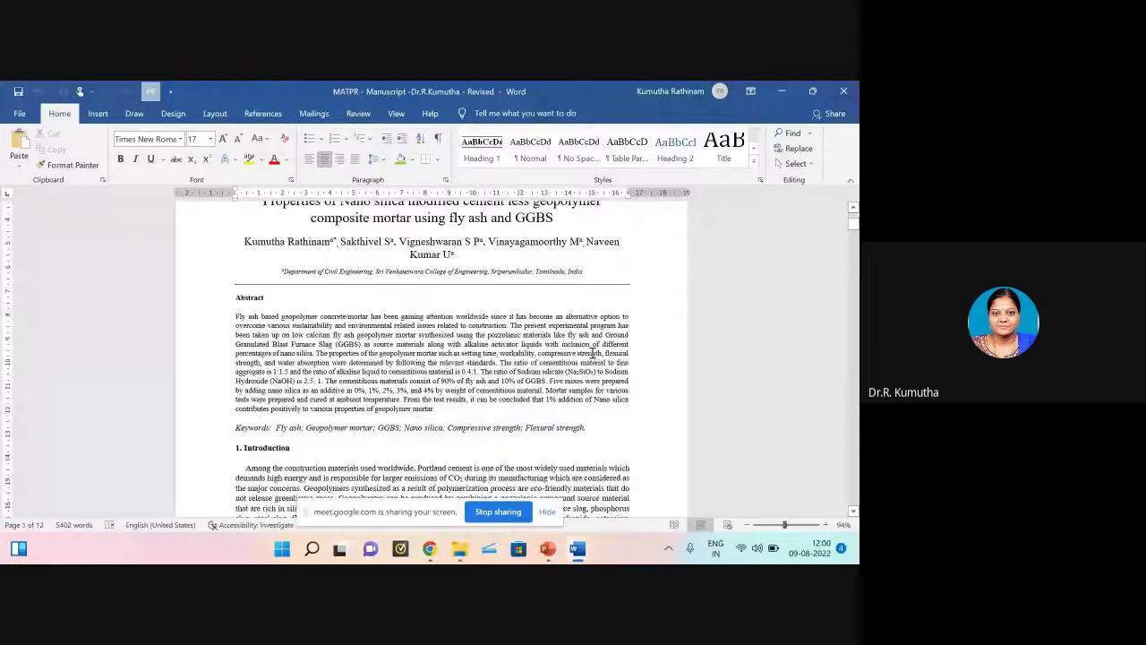
{"action": "left_click_drag", "start_coordinate": [853, 240], "coordinate": [791, 526]}
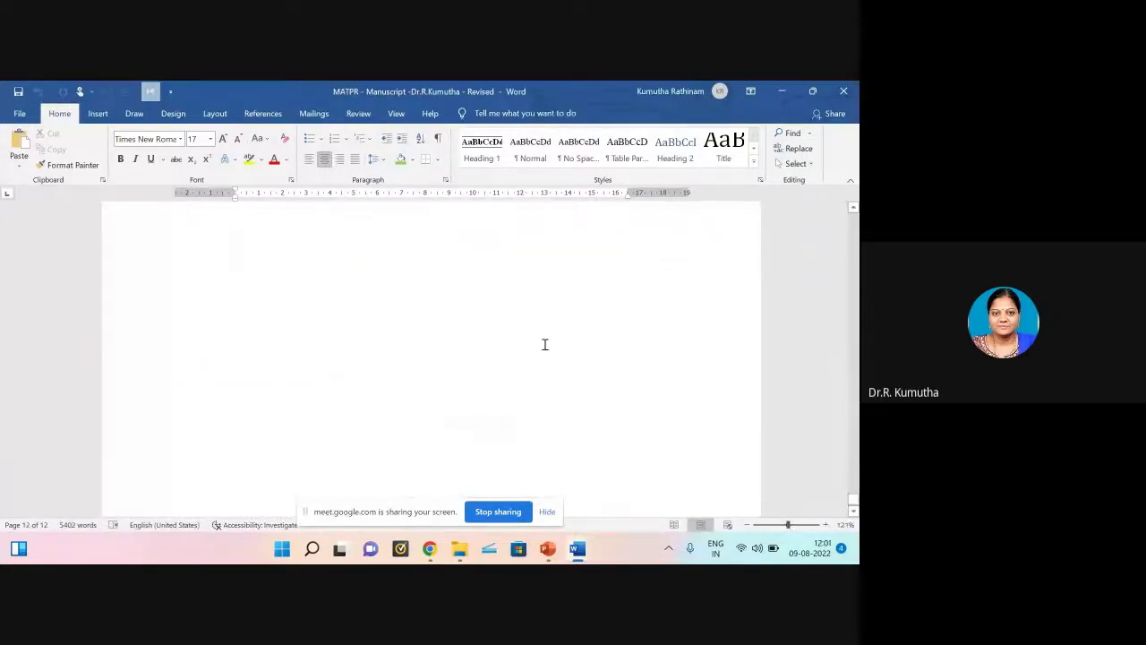
{"action": "scroll", "coordinate": [549, 336], "scroll_direction": "up", "scroll_amount": 2}
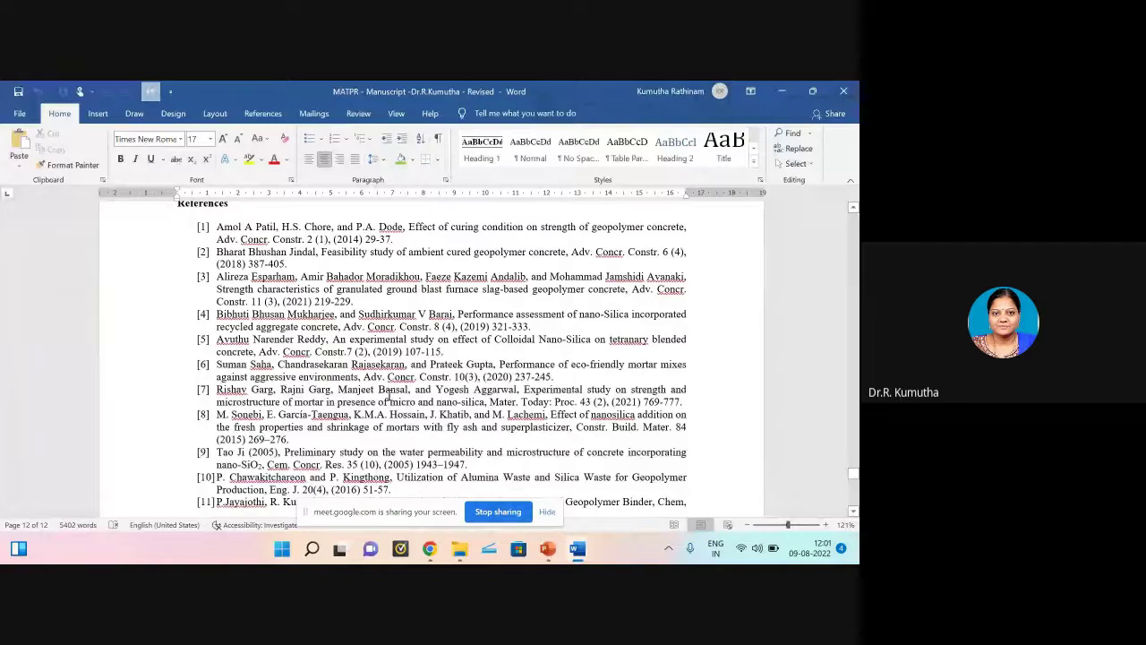
{"action": "scroll", "coordinate": [362, 401], "scroll_direction": "up", "scroll_amount": 1}
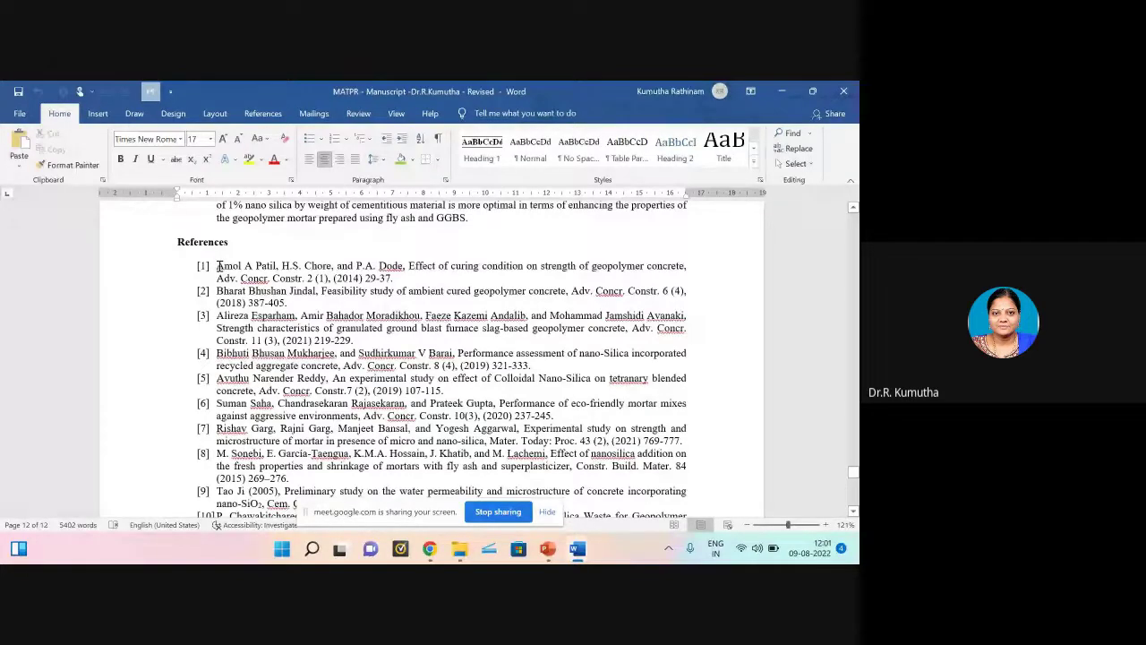
Step: Highlight parts of references [1] and [2] in turn, including the paper title, the journal name and the list numbers, to examine the reference format
{"action": "left_click_drag", "start_coordinate": [218, 266], "coordinate": [686, 275]}
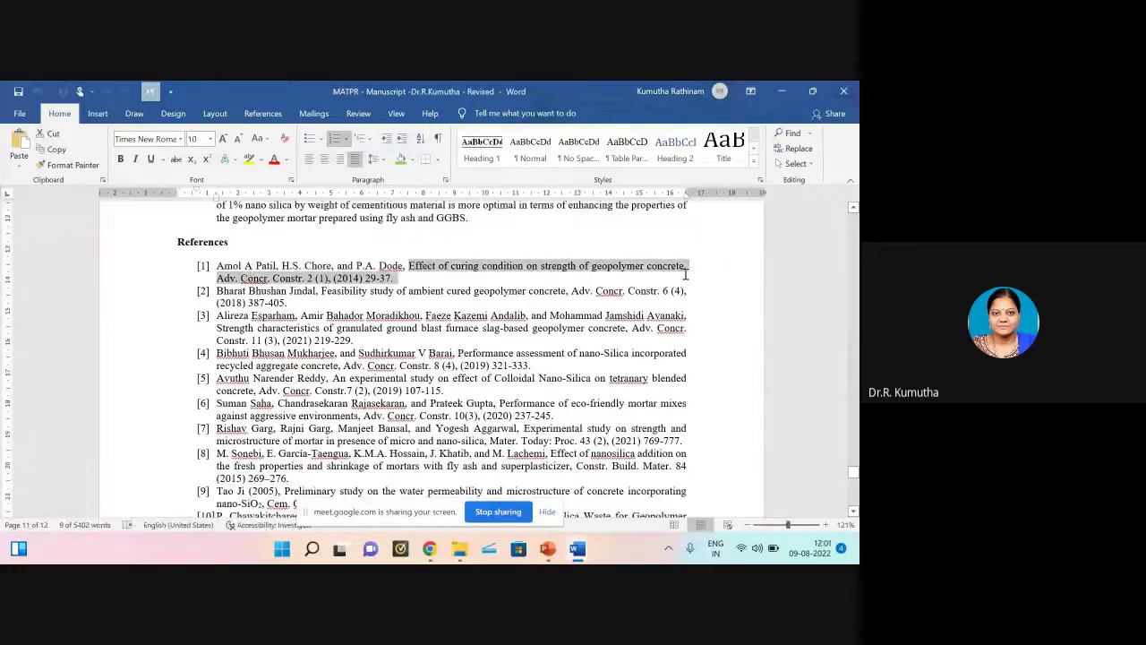
{"action": "left_click", "coordinate": [219, 278]}
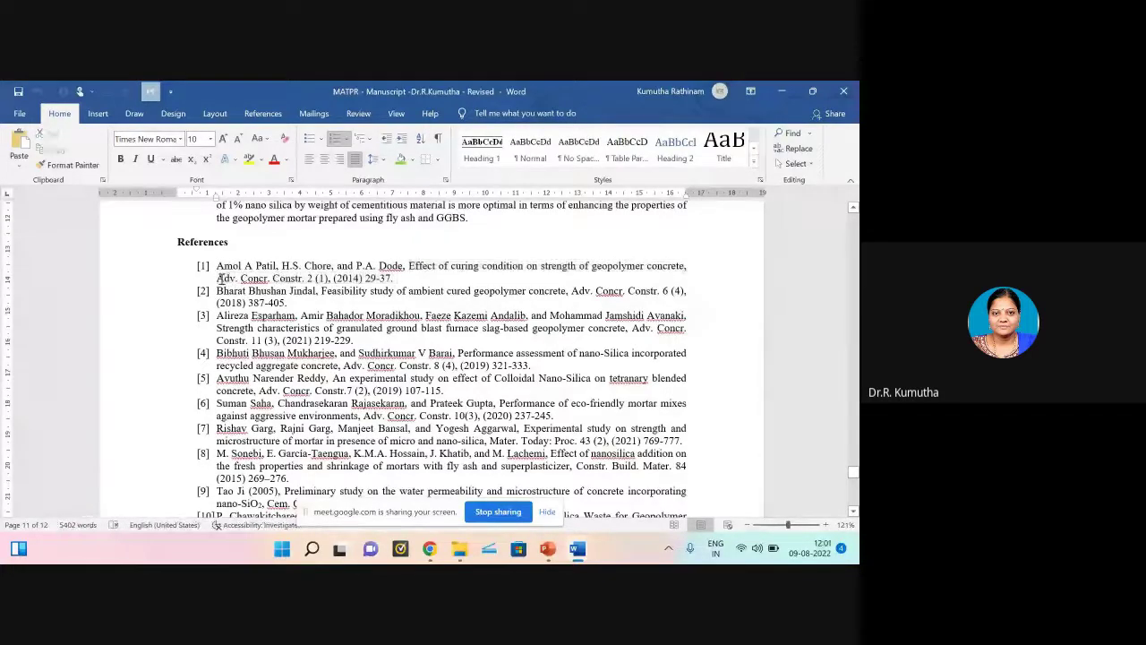
{"action": "left_click_drag", "start_coordinate": [220, 278], "coordinate": [301, 280]}
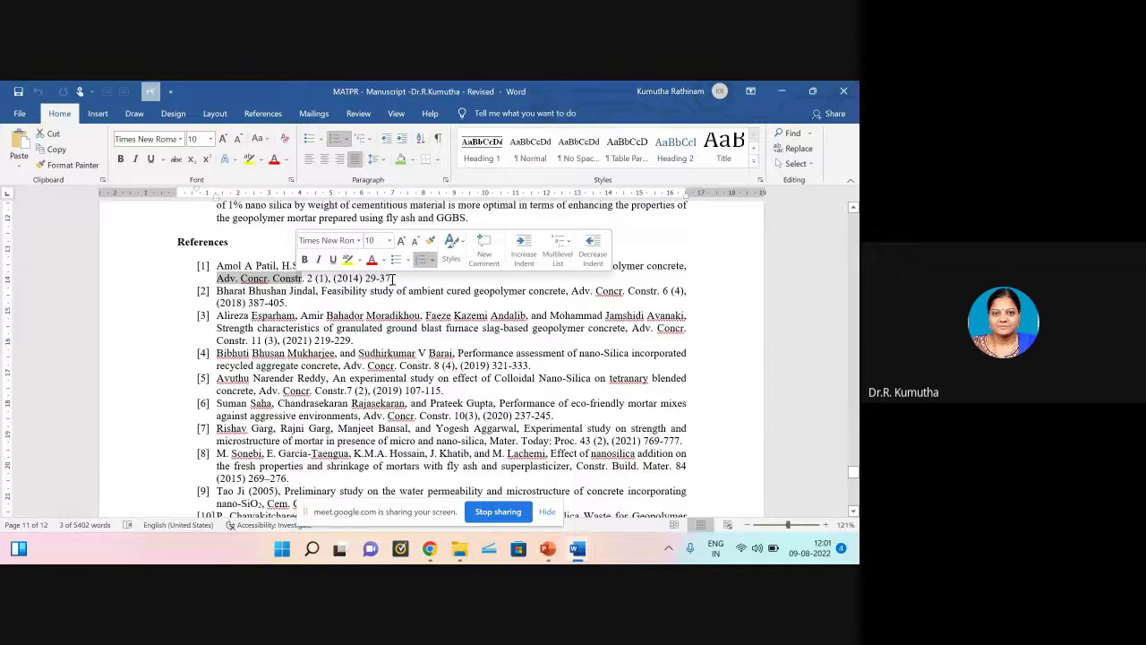
{"action": "left_click", "coordinate": [265, 284]}
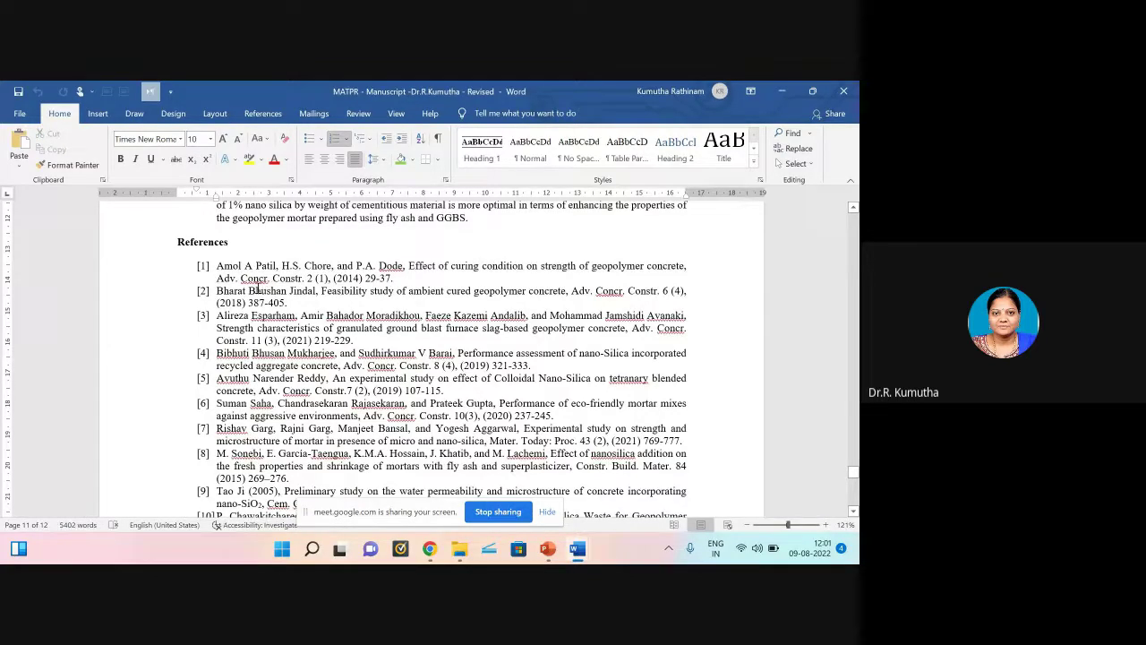
{"action": "left_click_drag", "start_coordinate": [219, 267], "coordinate": [286, 303]}
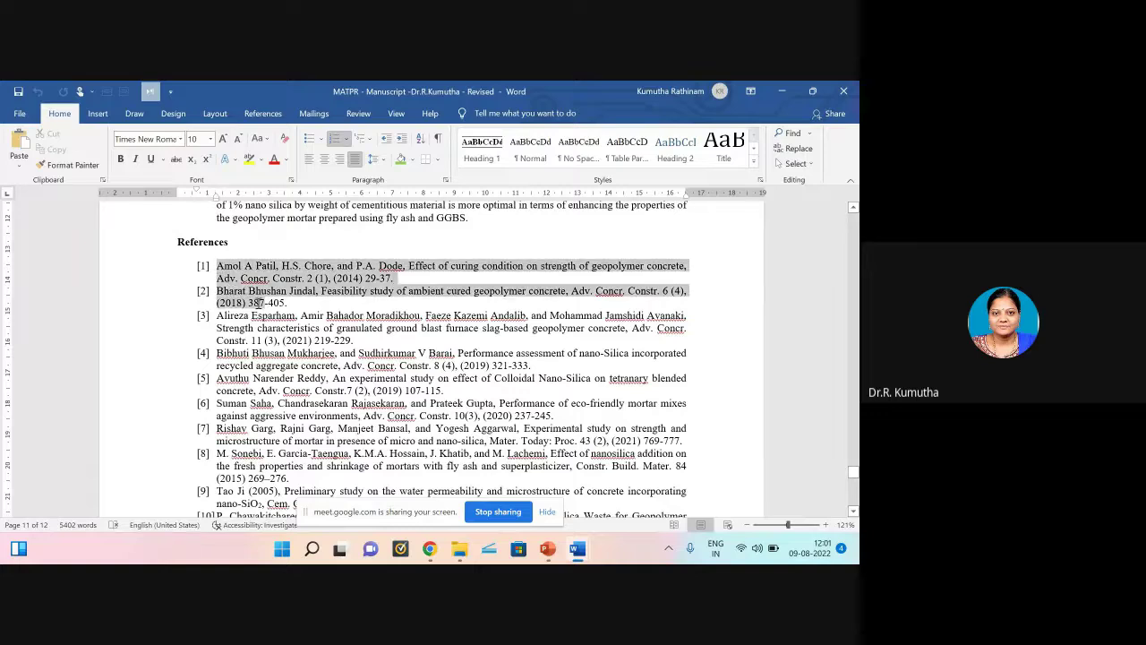
{"action": "left_click", "coordinate": [204, 265]}
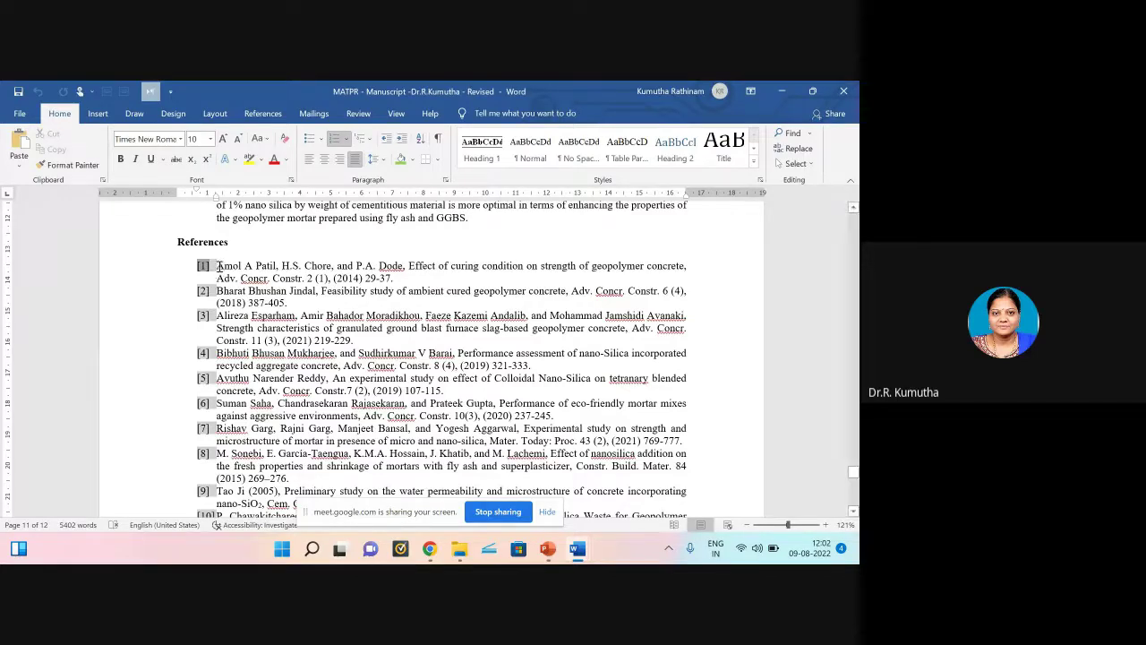
{"action": "left_click", "coordinate": [218, 266]}
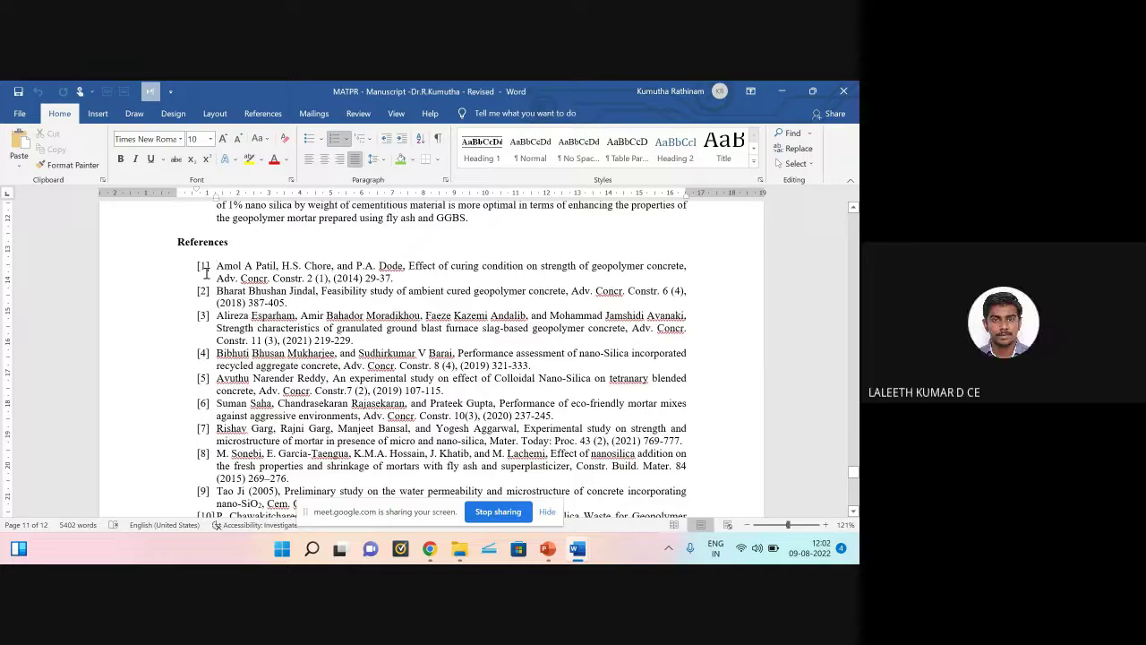
Step: Copy references [1] to [21] and paste them into a new blank document
{"action": "left_click_drag", "start_coordinate": [216, 267], "coordinate": [476, 402]}
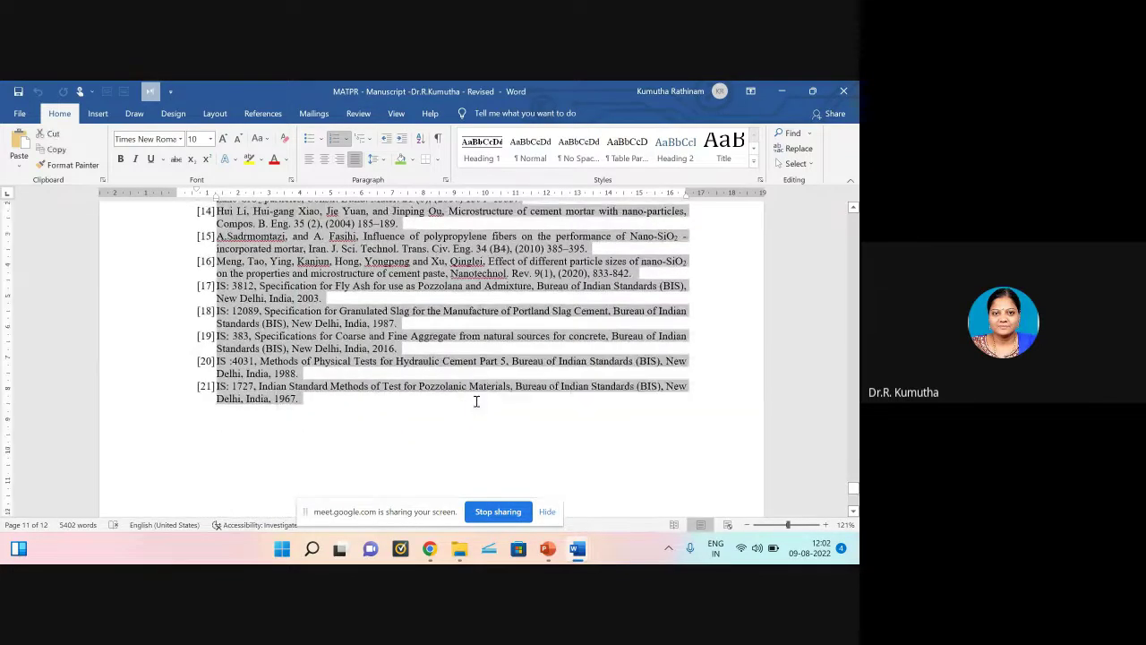
{"action": "left_click", "coordinate": [18, 114]}
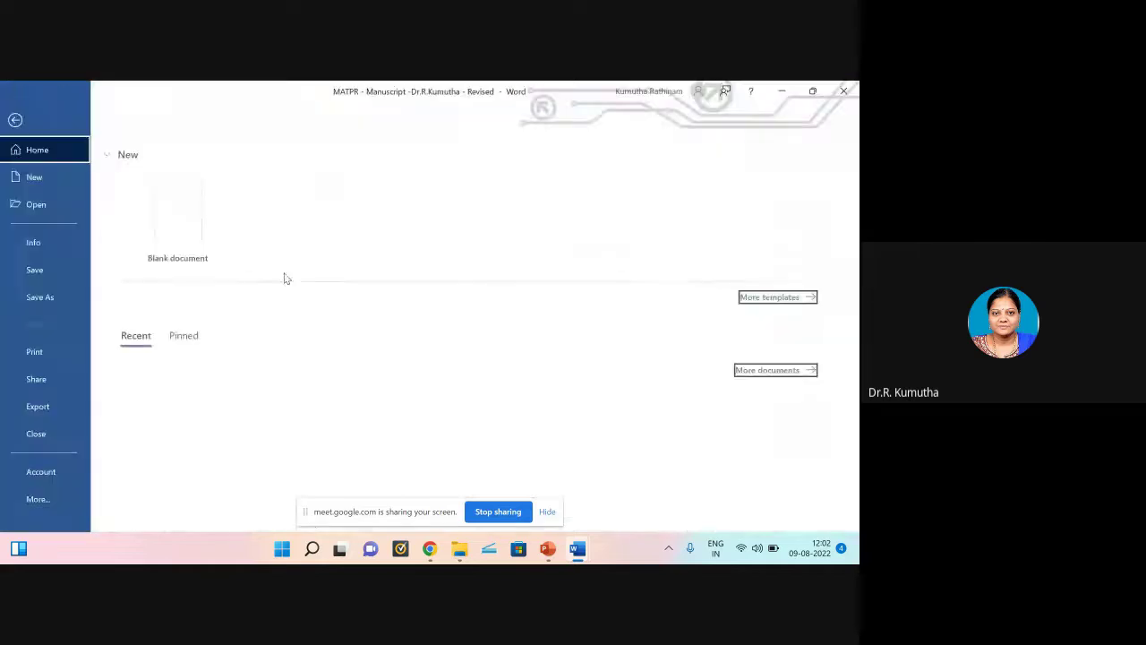
{"action": "left_click", "coordinate": [199, 224]}
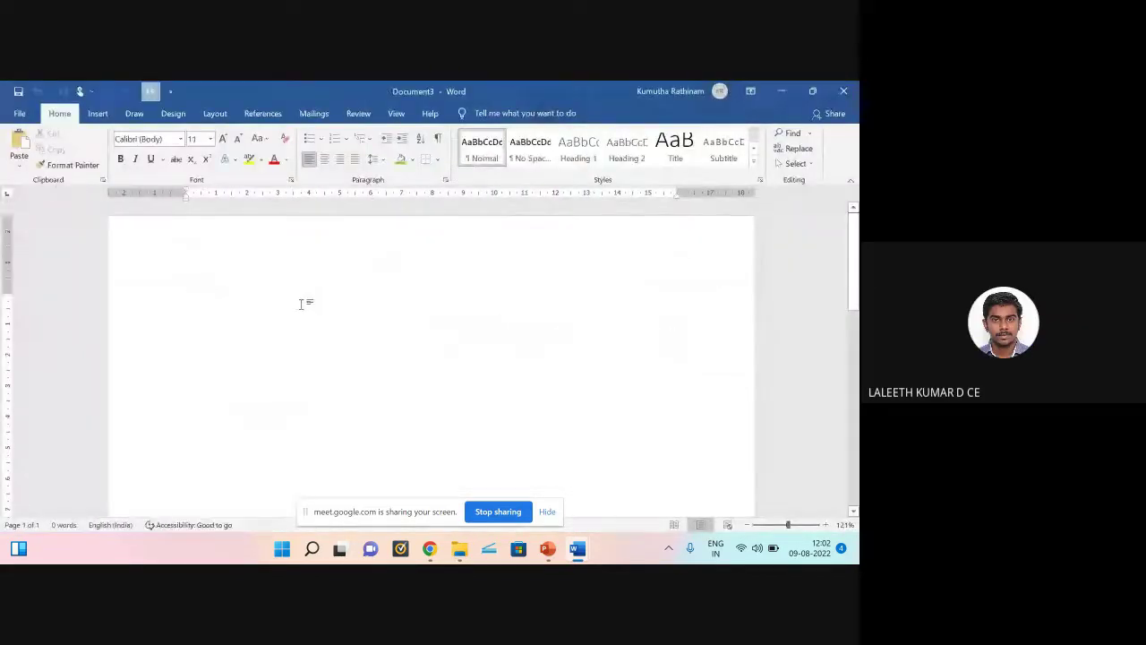
{"action": "key", "text": "ctrl+v"}
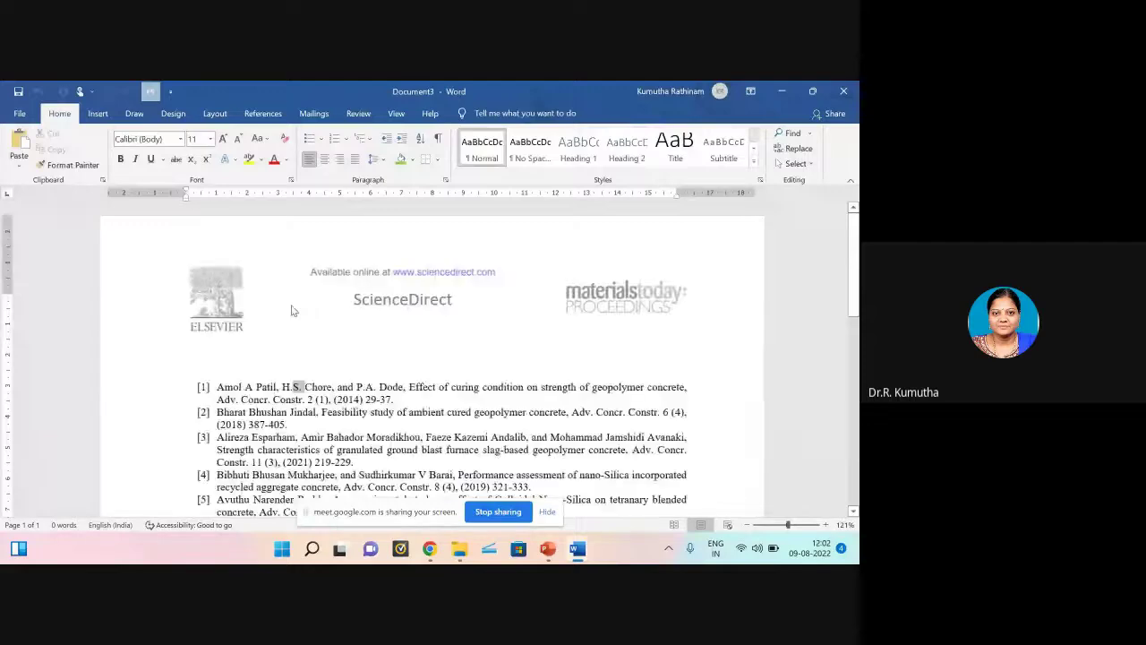
Step: Select all the pasted references and remove their numbering
{"action": "left_click_drag", "start_coordinate": [305, 387], "coordinate": [362, 351]}
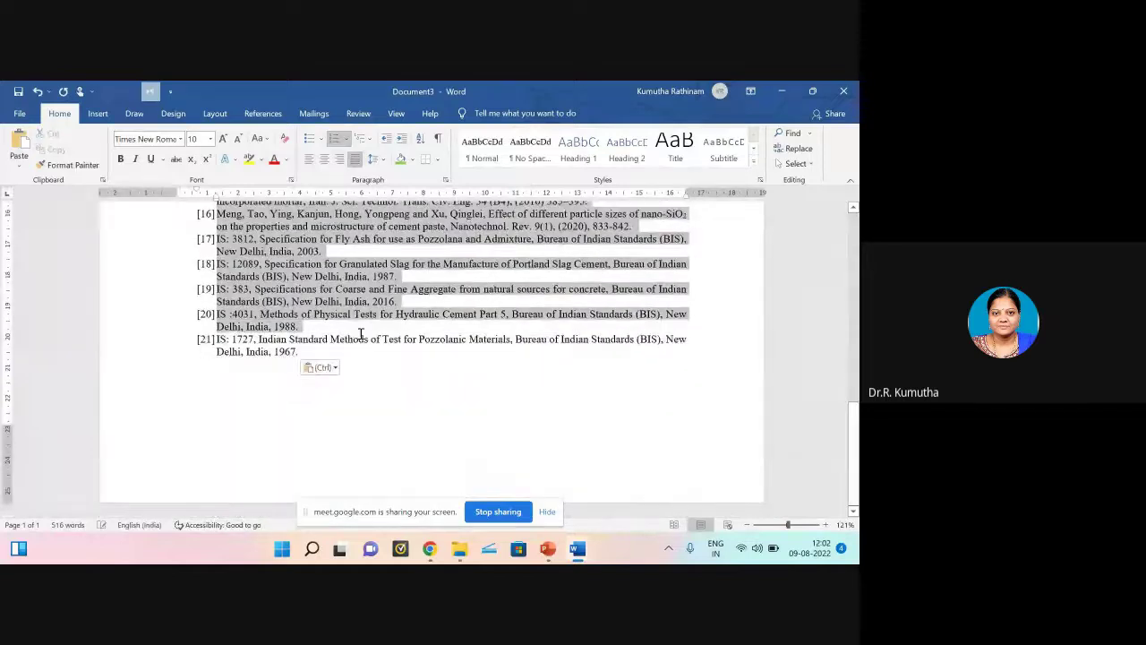
{"action": "left_click", "coordinate": [346, 139]}
{"action": "key", "text": "ctrl+a"}
{"action": "key", "text": "ctrl+shift+n"}
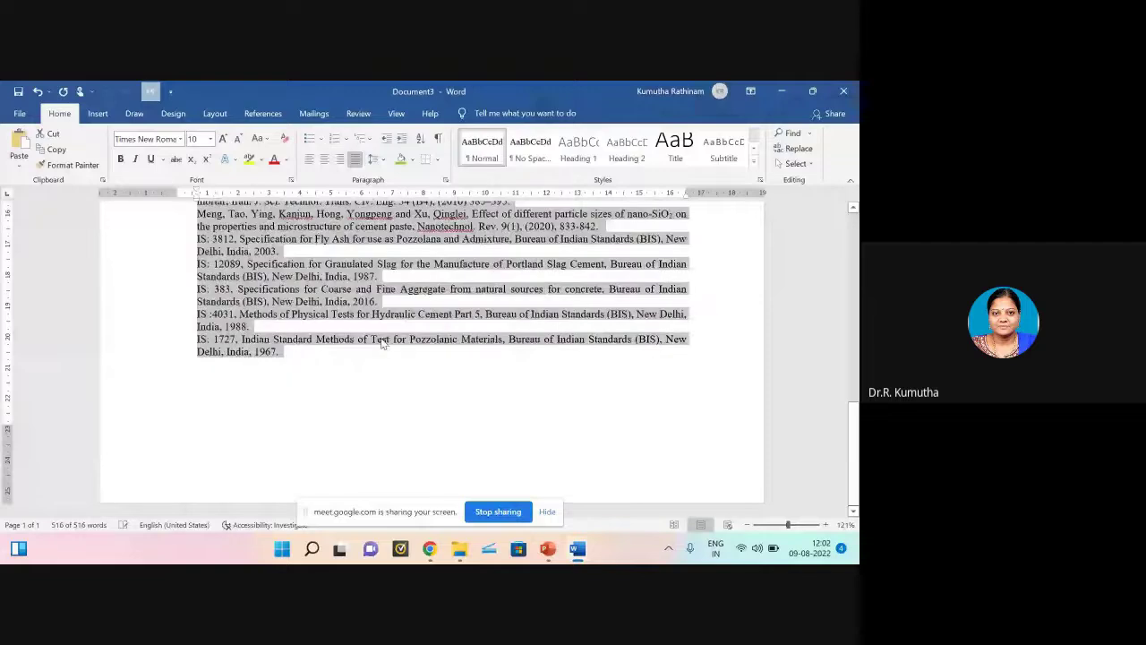
Step: Left-align all the unnumbered references and enlarge the page to 169% zoom
{"action": "scroll", "coordinate": [374, 407], "scroll_direction": "up", "scroll_amount": 10}
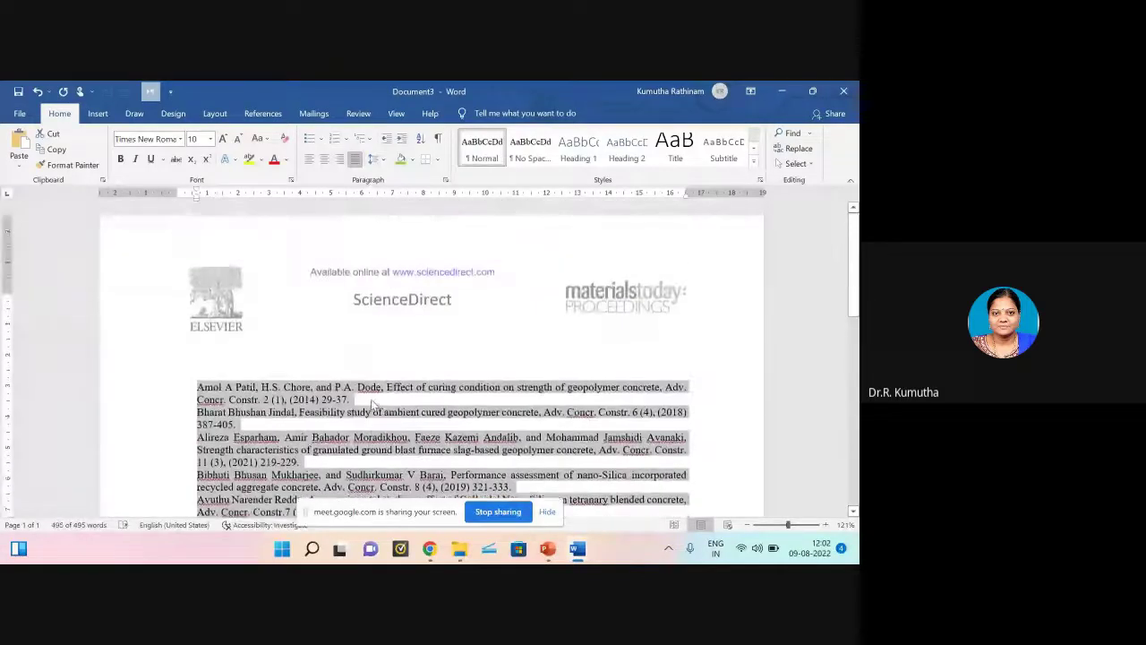
{"action": "scroll", "coordinate": [450, 466], "scroll_direction": "down", "scroll_amount": 2}
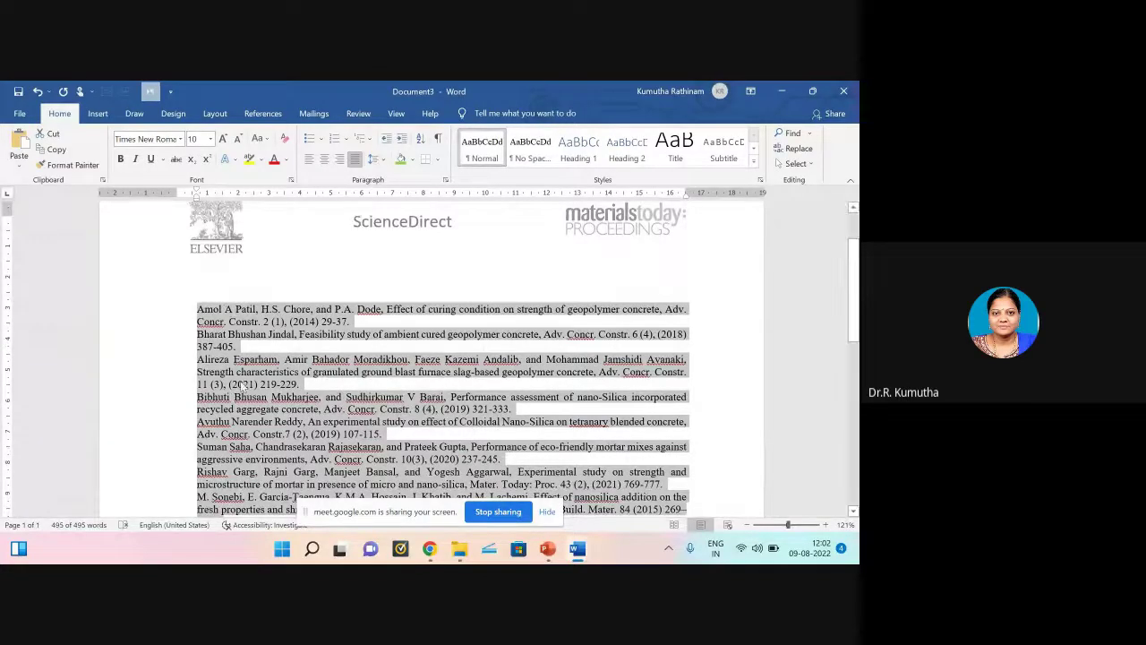
{"action": "left_click", "coordinate": [309, 160]}
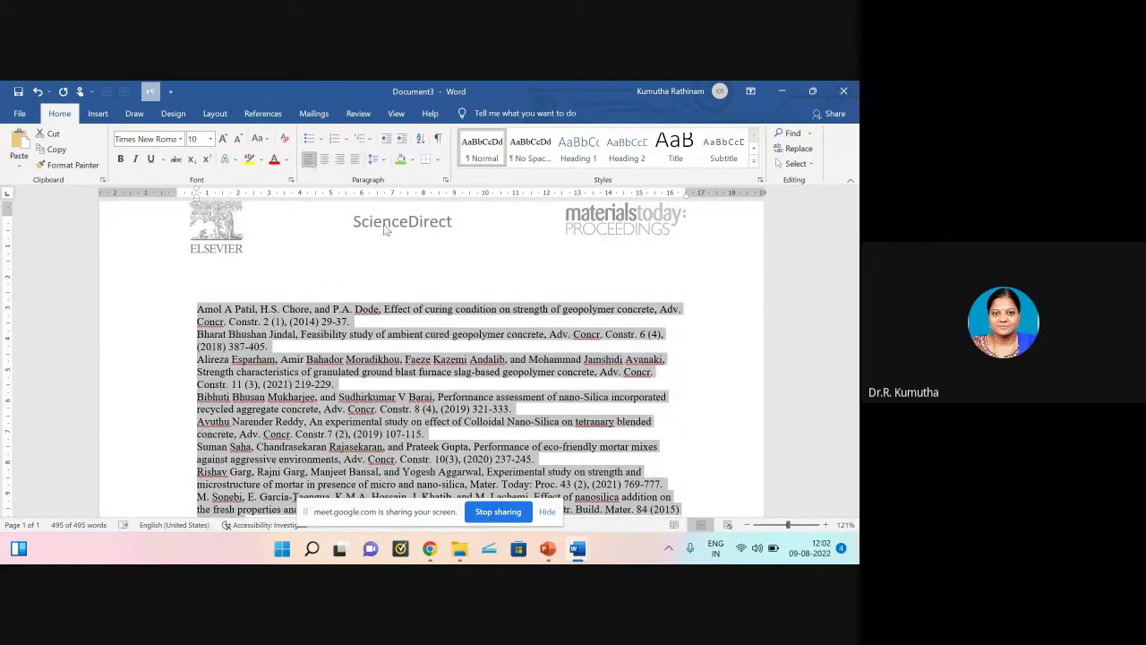
{"action": "scroll", "coordinate": [680, 393], "scroll_direction": "down", "scroll_amount": 1}
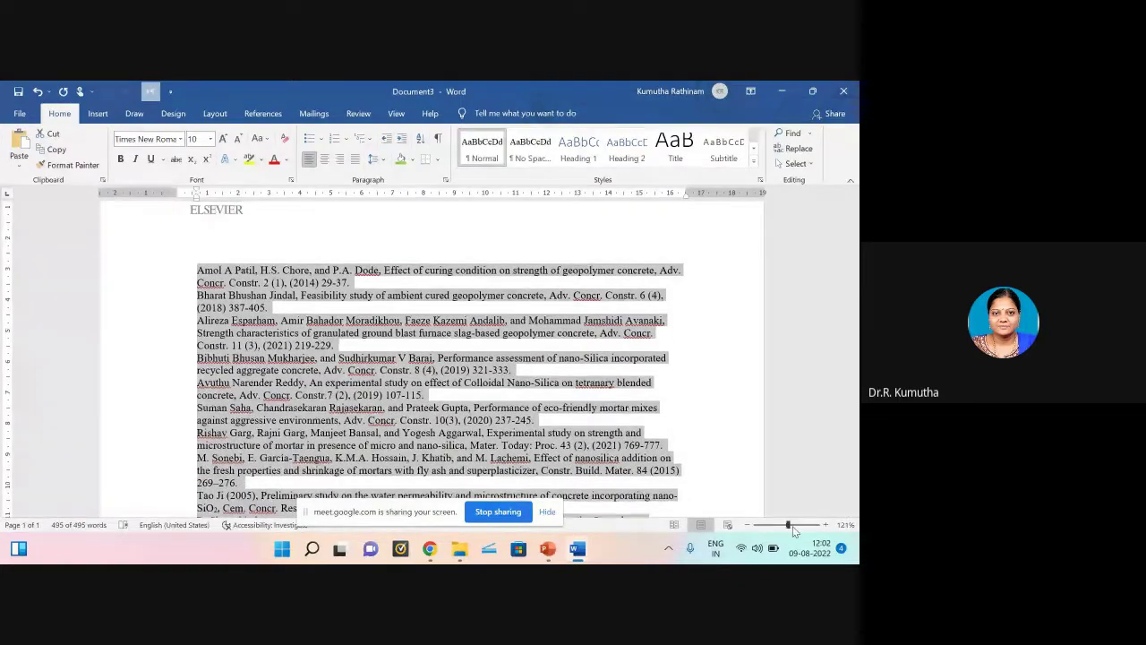
{"action": "left_click_drag", "start_coordinate": [789, 525], "coordinate": [793, 526]}
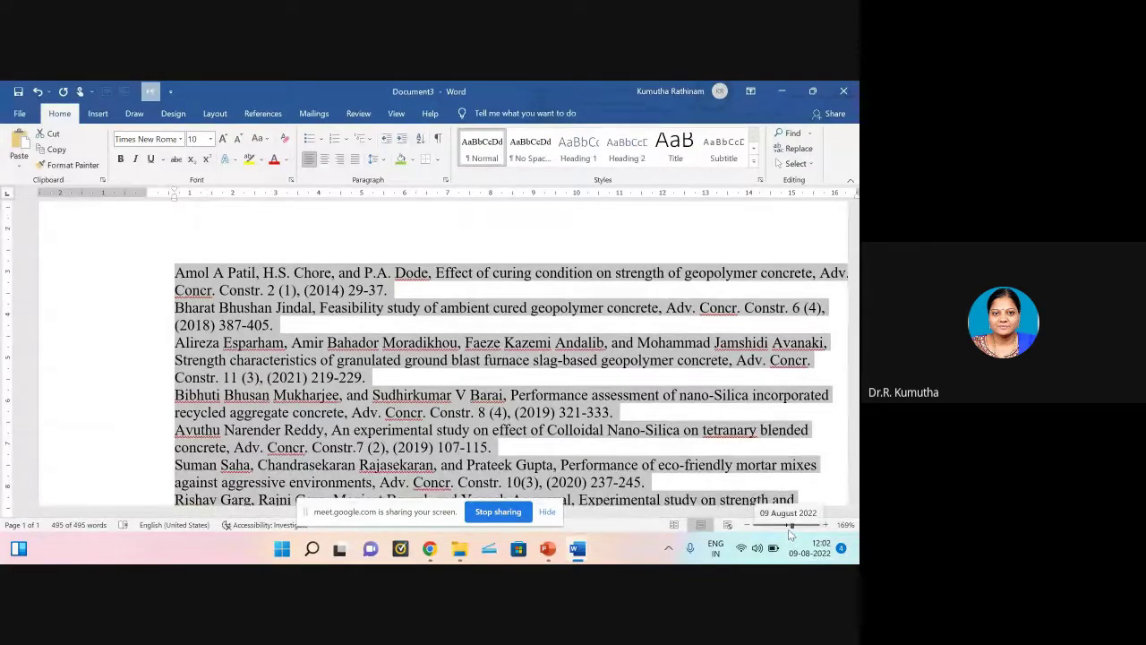
Step: Move the screen-sharing bar clear of the page, centre all the references, and deselect them
{"action": "left_click_drag", "start_coordinate": [419, 511], "coordinate": [155, 558]}
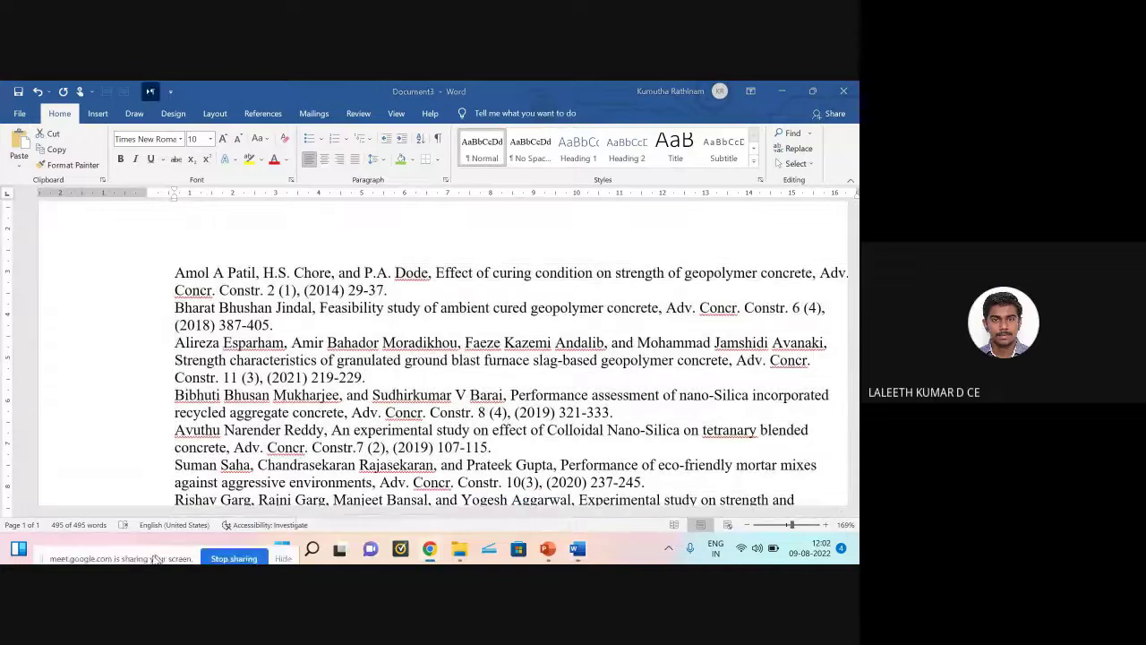
{"action": "left_click", "coordinate": [328, 166]}
{"action": "left_click", "coordinate": [326, 161]}
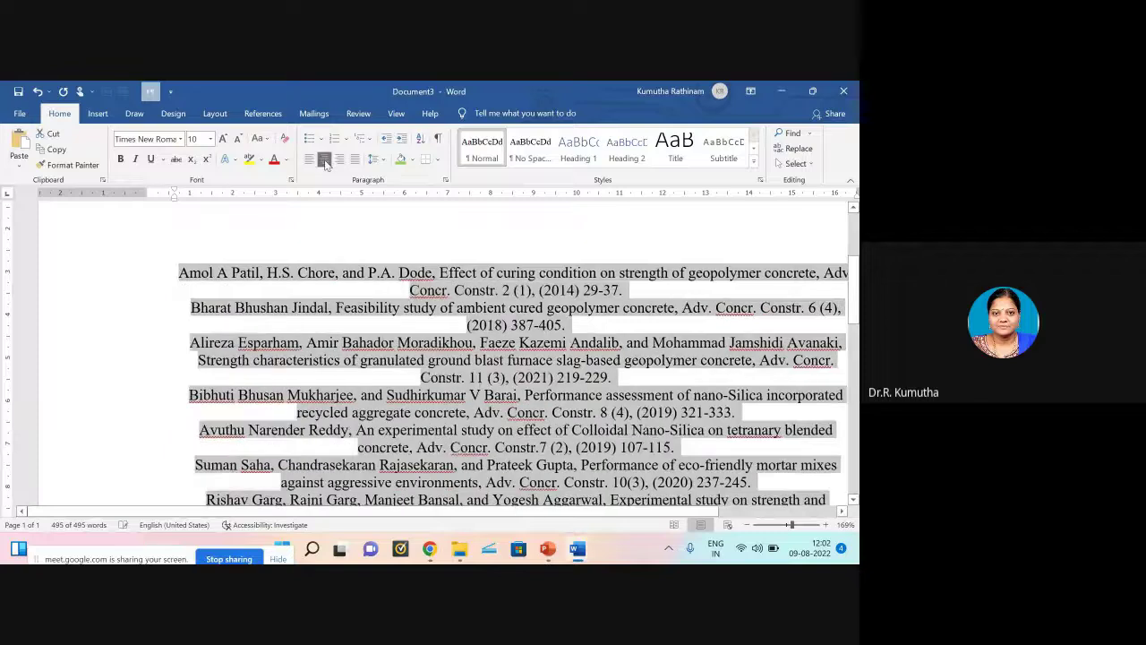
{"action": "left_click_drag", "start_coordinate": [715, 512], "coordinate": [793, 515]}
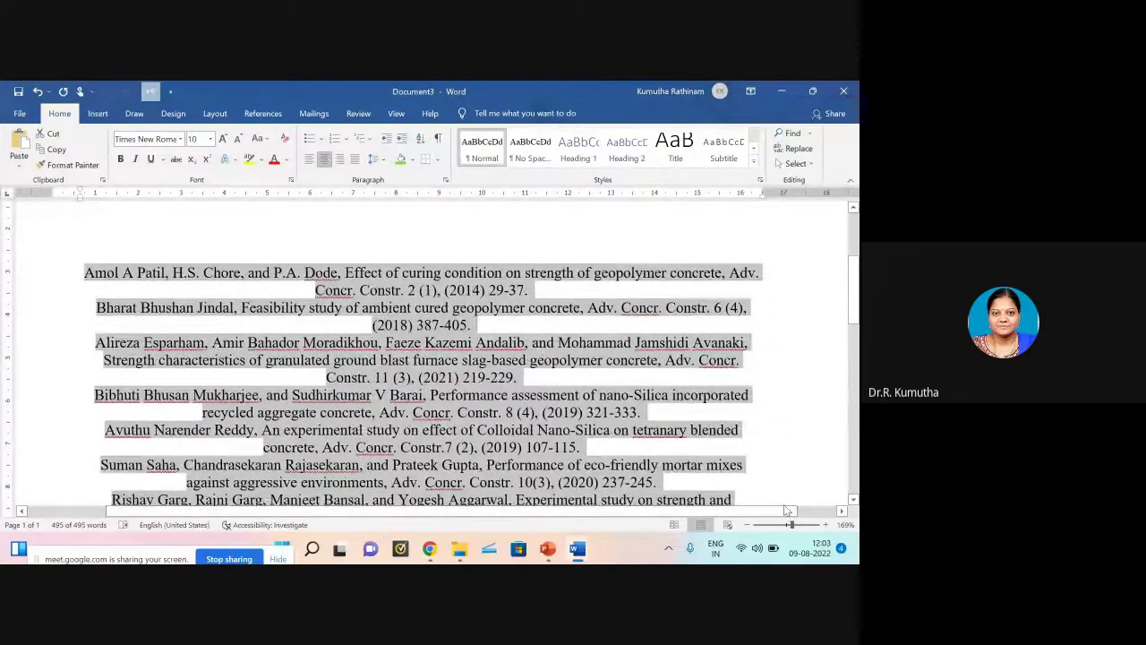
{"action": "left_click", "coordinate": [787, 395]}
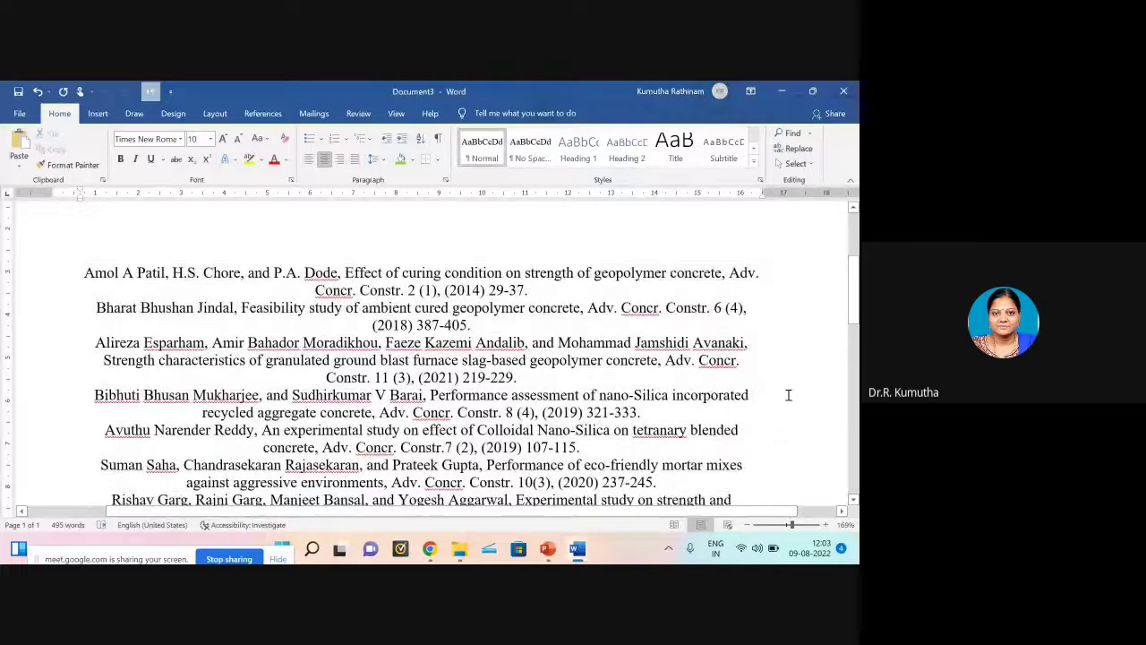
Step: Select all the references, right-align them, and set them back to left alignment
{"action": "left_click_drag", "start_coordinate": [83, 273], "coordinate": [563, 286]}
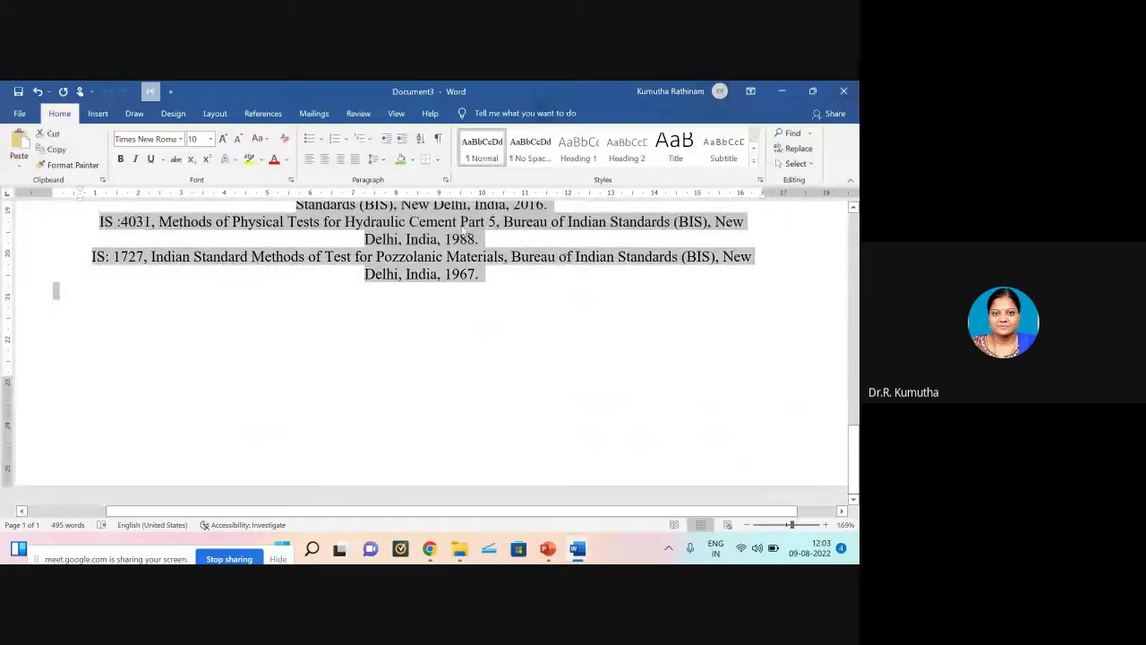
{"action": "left_click", "coordinate": [339, 159]}
{"action": "scroll", "coordinate": [495, 319], "scroll_direction": "up", "scroll_amount": 5}
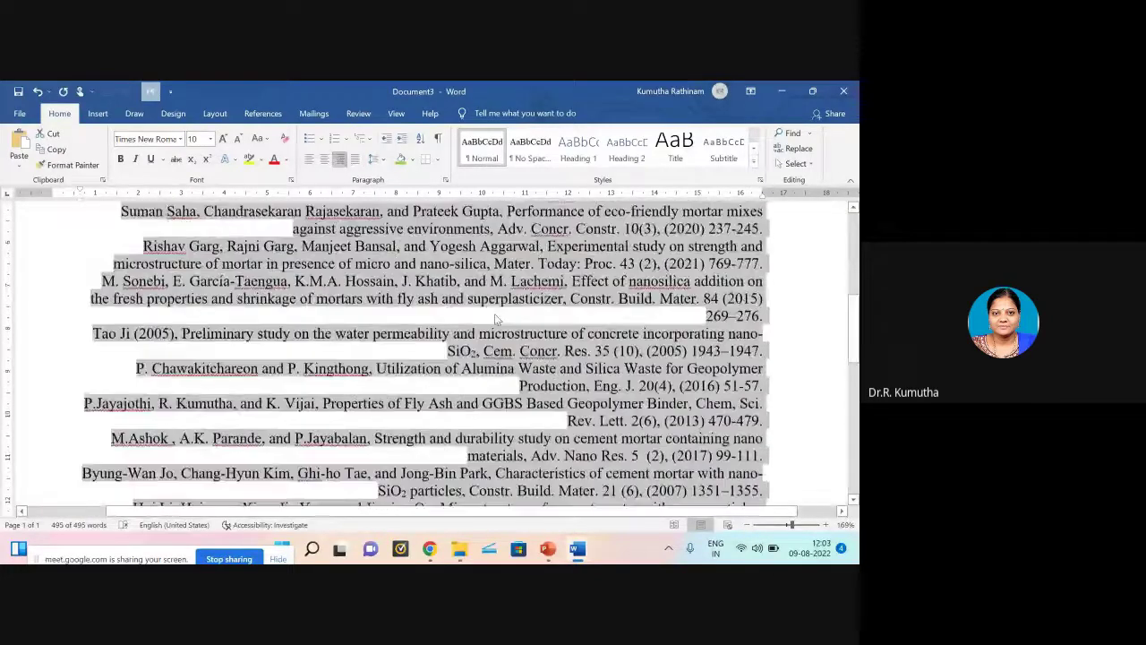
{"action": "scroll", "coordinate": [496, 318], "scroll_direction": "up", "scroll_amount": 8}
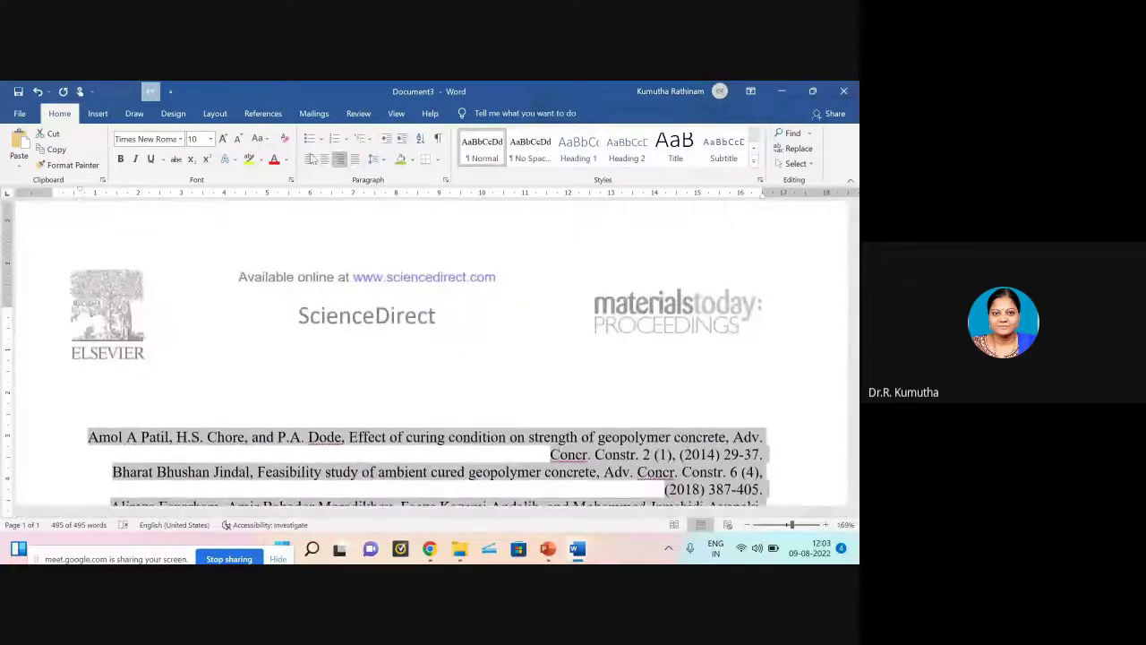
{"action": "left_click", "coordinate": [309, 158]}
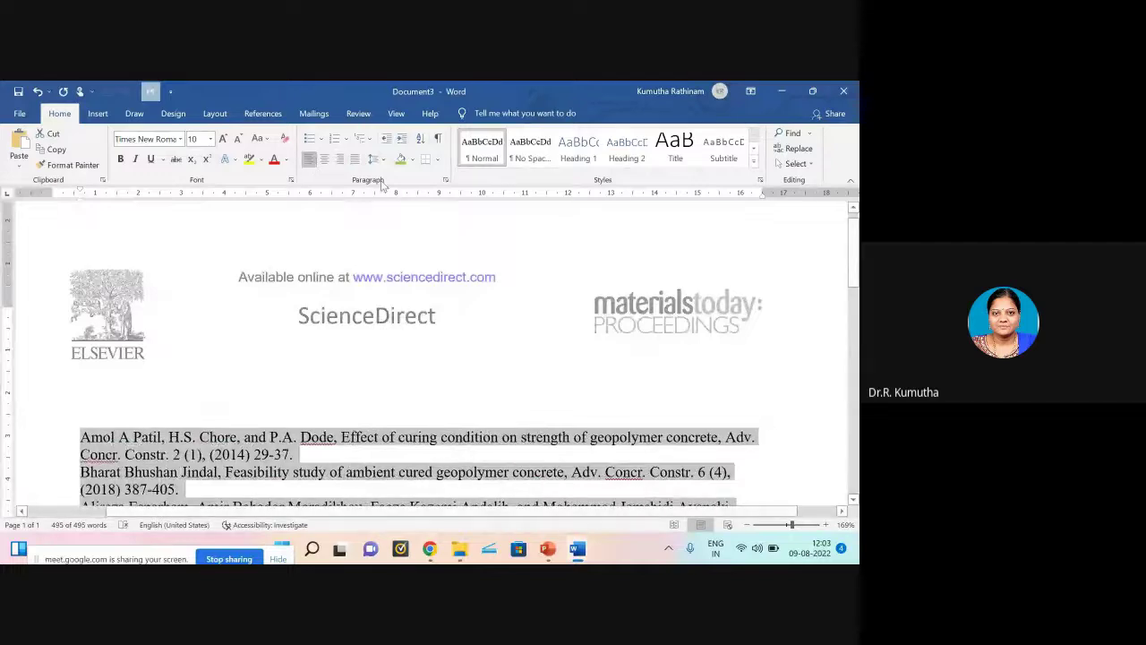
Step: Justify all the references and shift their left indent outward to about 0.25 cm on the ruler
{"action": "left_click", "coordinate": [355, 160]}
{"action": "scroll", "coordinate": [521, 331], "scroll_direction": "down", "scroll_amount": 5}
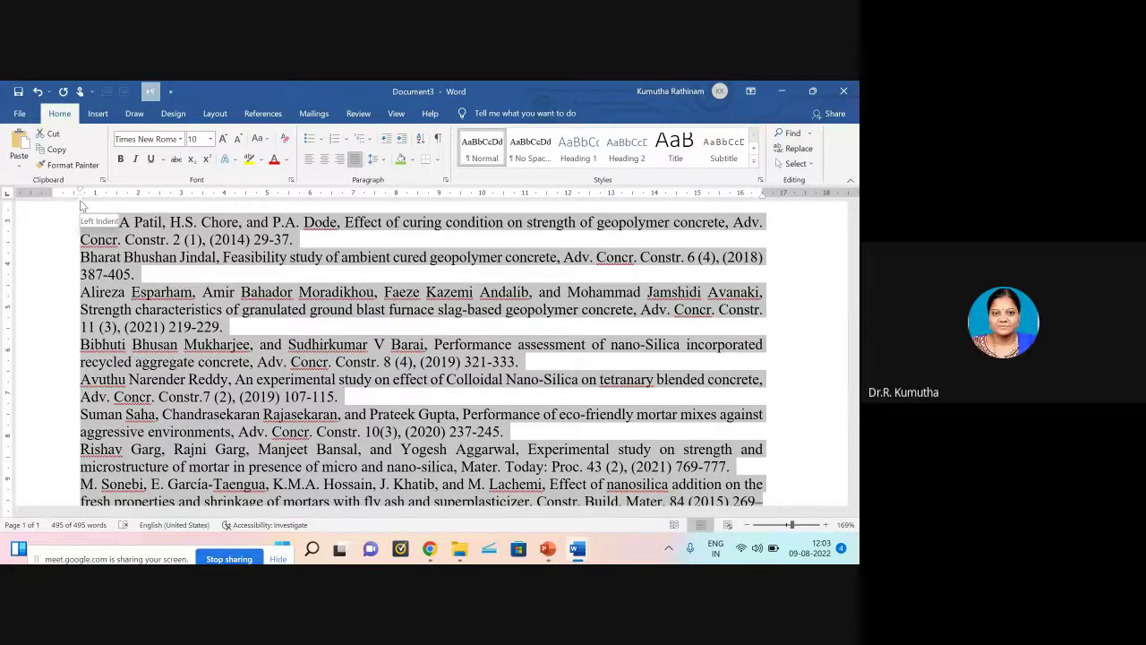
{"action": "left_click_drag", "start_coordinate": [80, 206], "coordinate": [62, 200]}
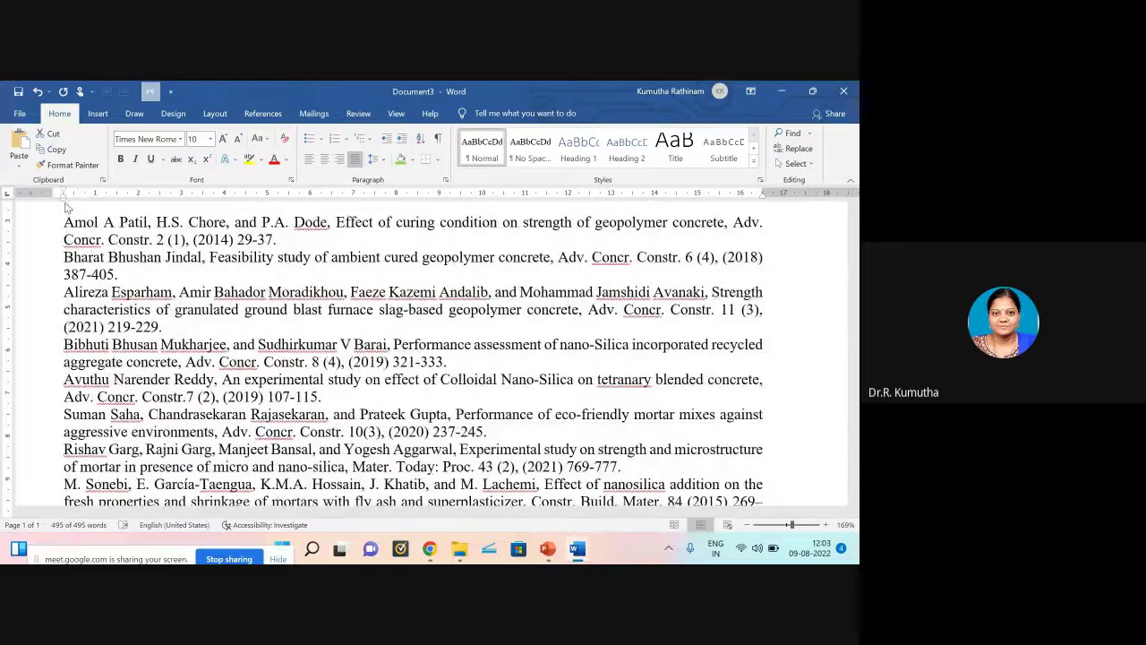
Step: Select all the references, apply round bullets to them, and remove the bullets again
{"action": "mouse_move", "coordinate": [763, 194]}
{"action": "left_mouse_down"}
{"action": "mouse_move", "coordinate": [784, 203]}
{"action": "mouse_move", "coordinate": [764, 204]}
{"action": "left_mouse_up"}
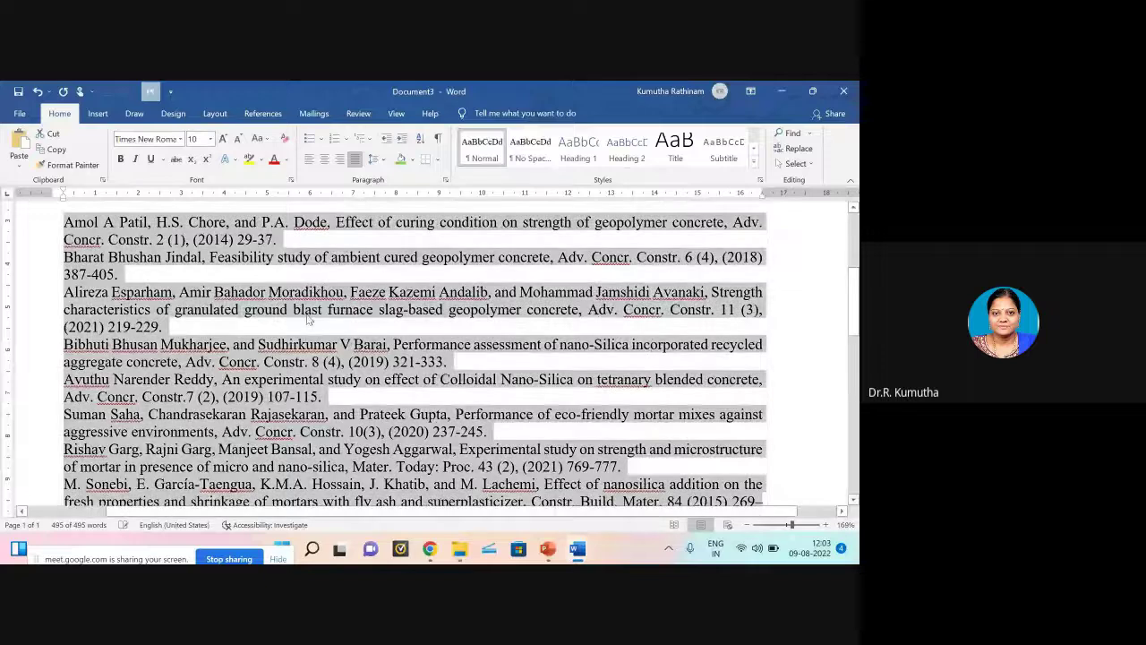
{"action": "scroll", "coordinate": [306, 320], "scroll_direction": "up", "scroll_amount": 3}
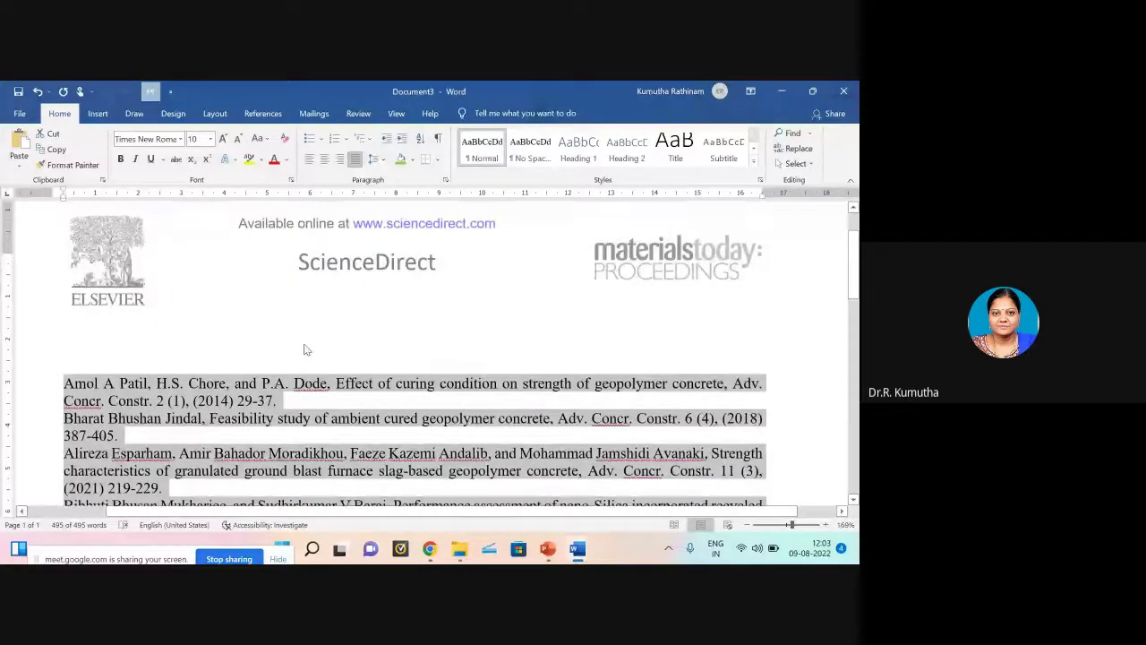
{"action": "left_click", "coordinate": [309, 138]}
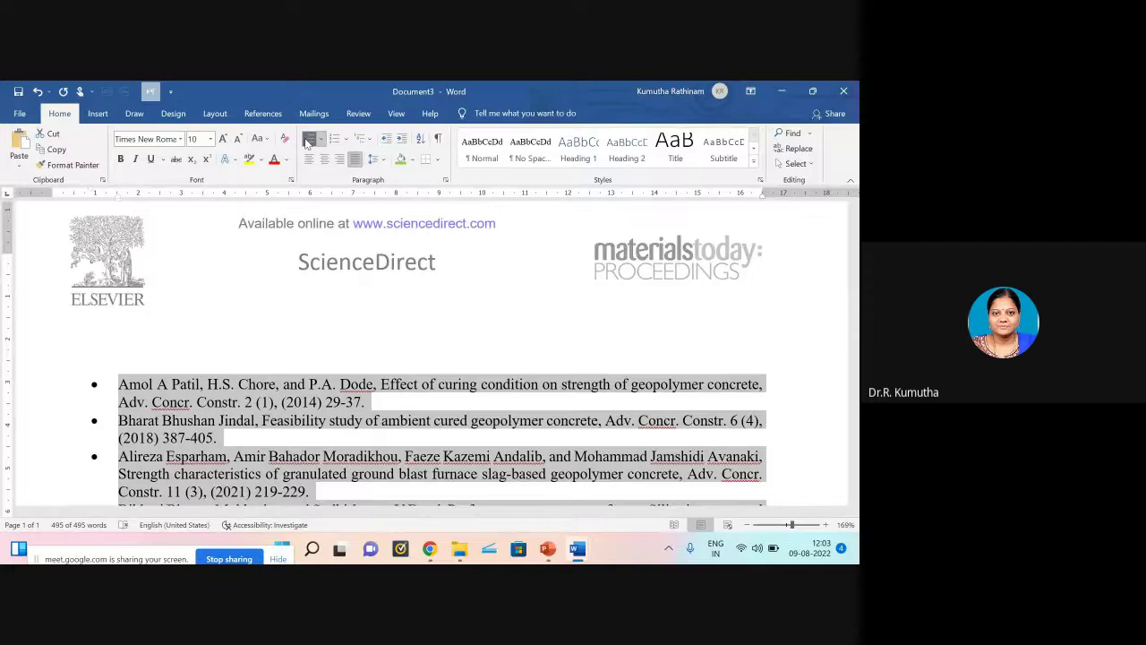
{"action": "left_click", "coordinate": [321, 140]}
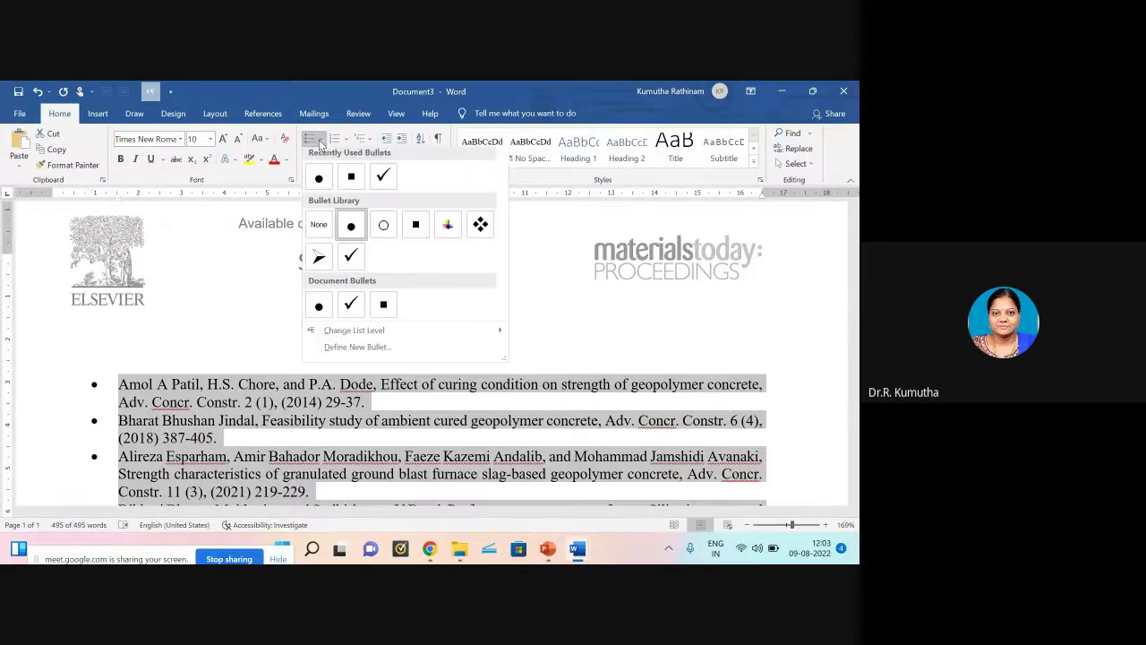
{"action": "left_click", "coordinate": [319, 223]}
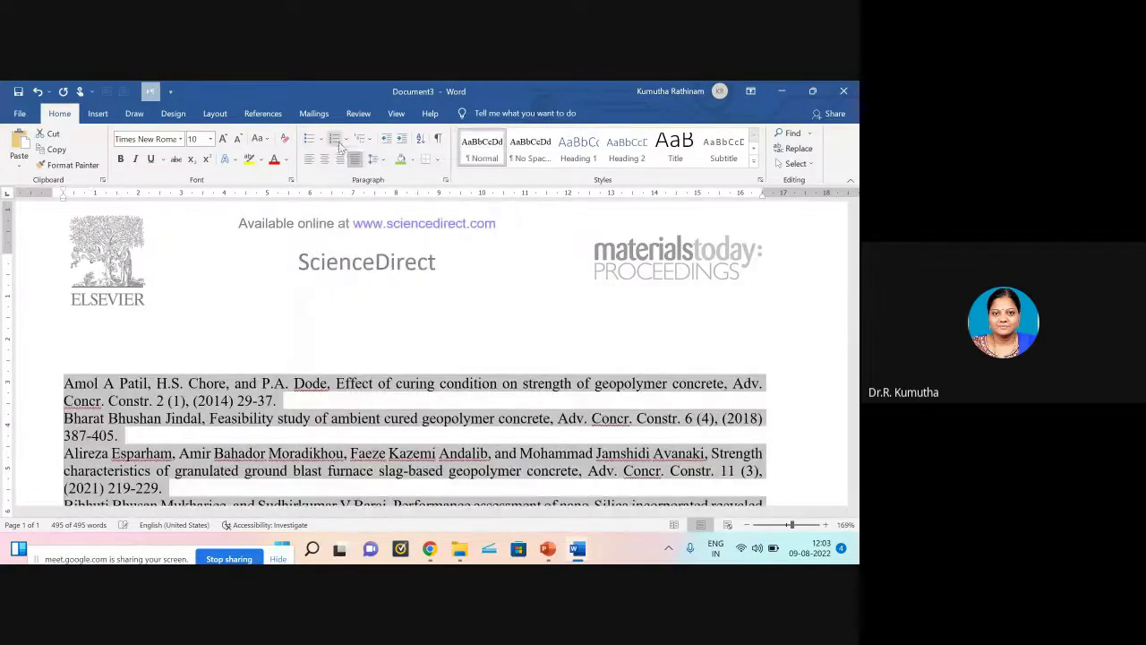
Step: Number all the references in the bracketed [1], [2], [3] format and shrink the list numbers' font size to 9
{"action": "left_click", "coordinate": [345, 140]}
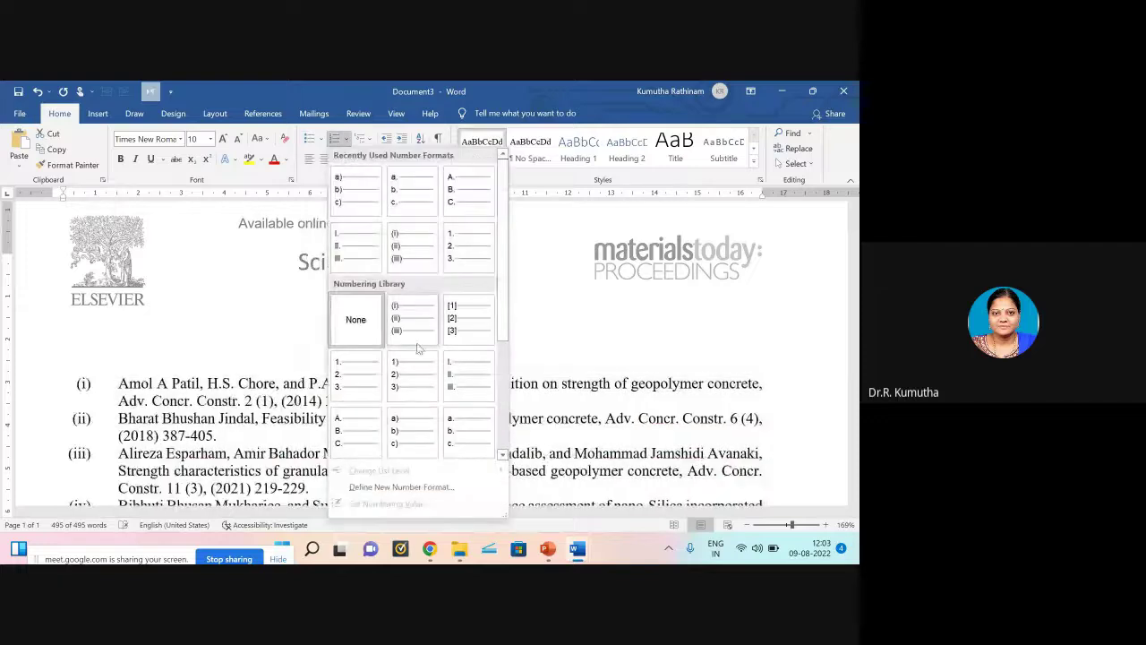
{"action": "left_click", "coordinate": [455, 317]}
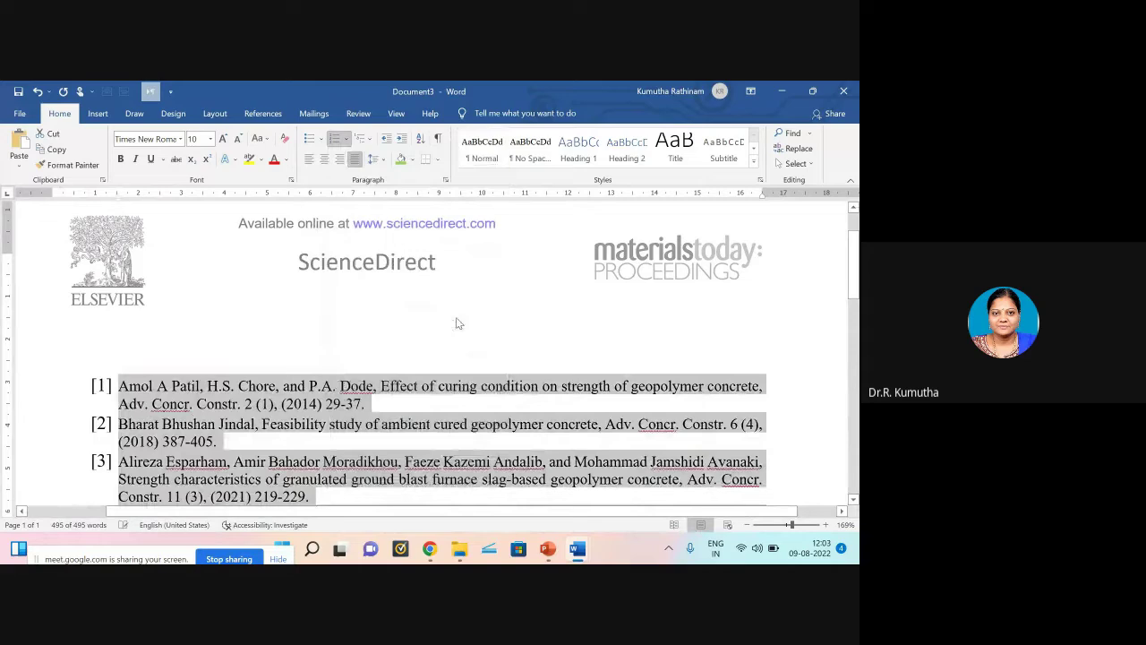
{"action": "left_click", "coordinate": [101, 386]}
{"action": "scroll", "coordinate": [101, 386], "scroll_direction": "down", "scroll_amount": 10}
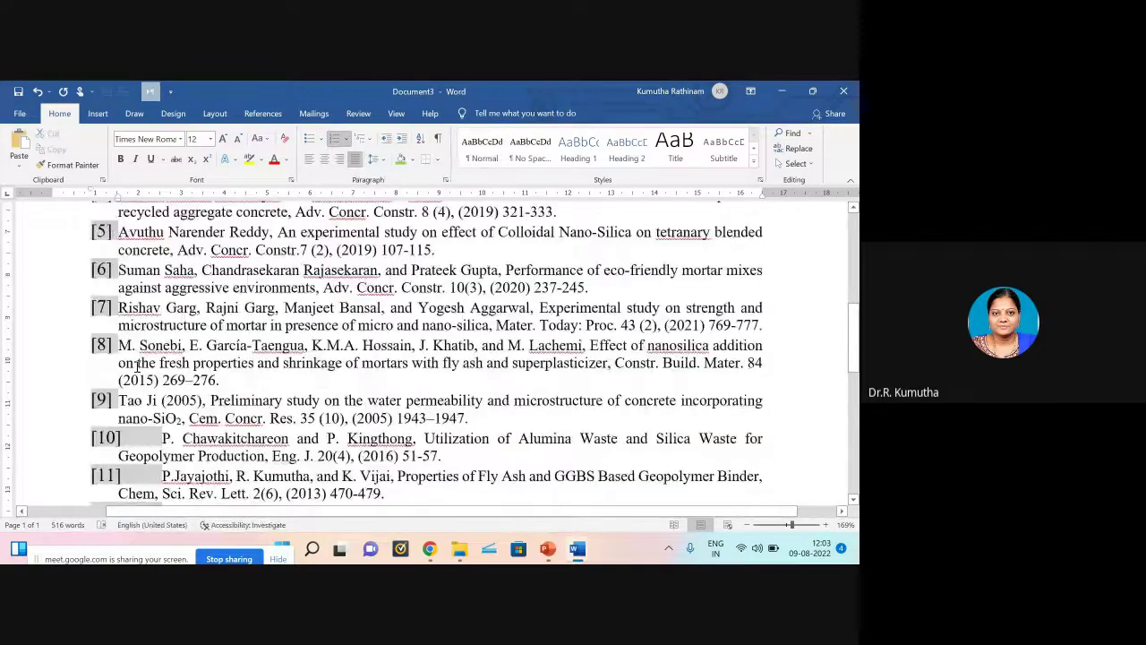
{"action": "scroll", "coordinate": [138, 367], "scroll_direction": "up", "scroll_amount": 15}
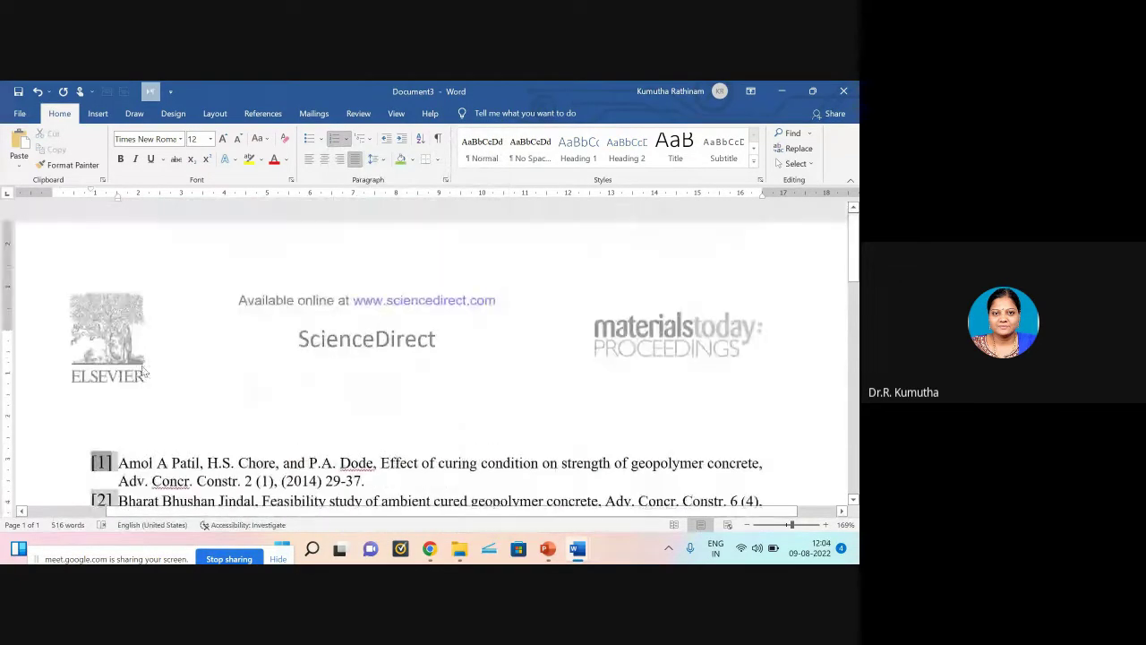
{"action": "left_click", "coordinate": [238, 141]}
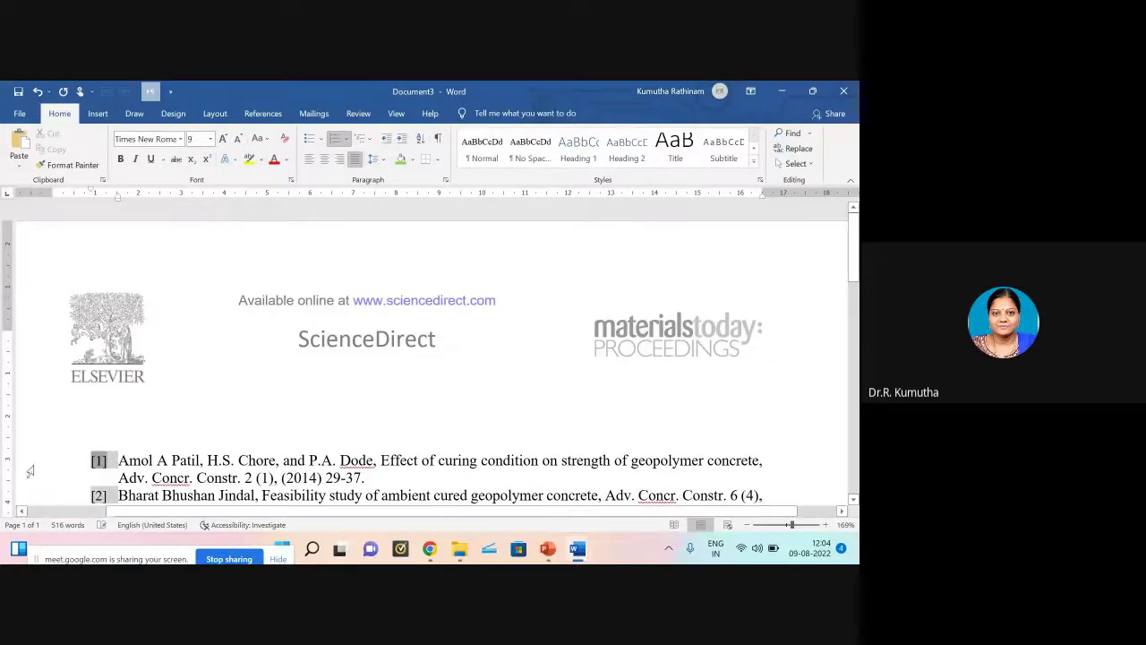
Step: Set the font size of all the bracketed list numbers to 10, matching the reference text, and deselect them
{"action": "left_click", "coordinate": [139, 460]}
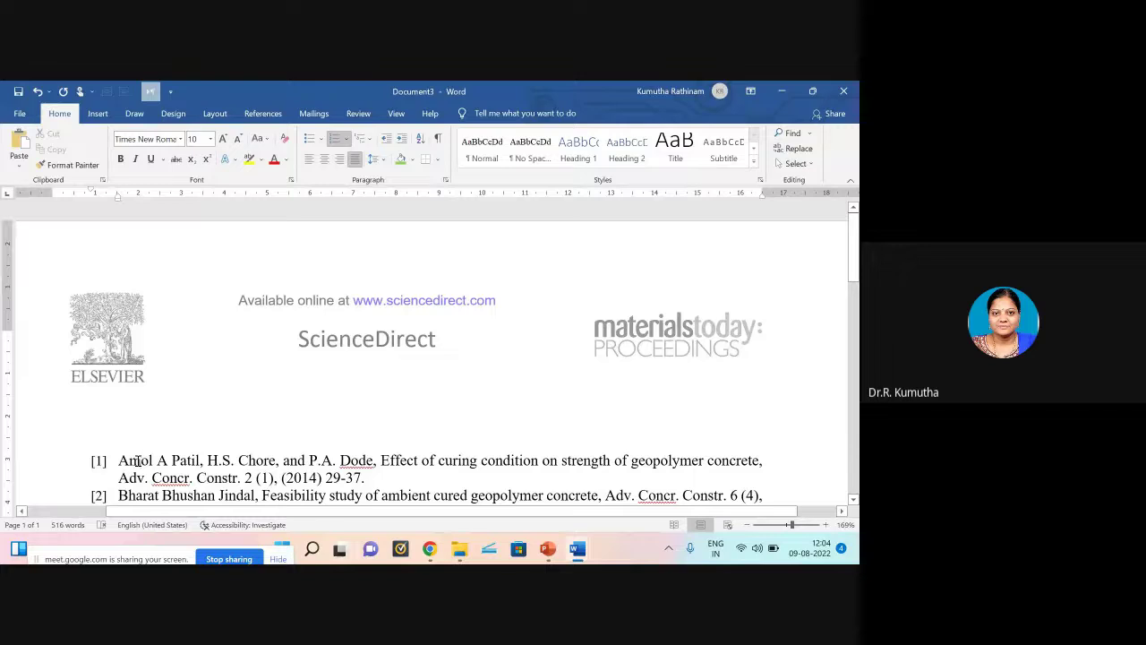
{"action": "left_click", "coordinate": [101, 461]}
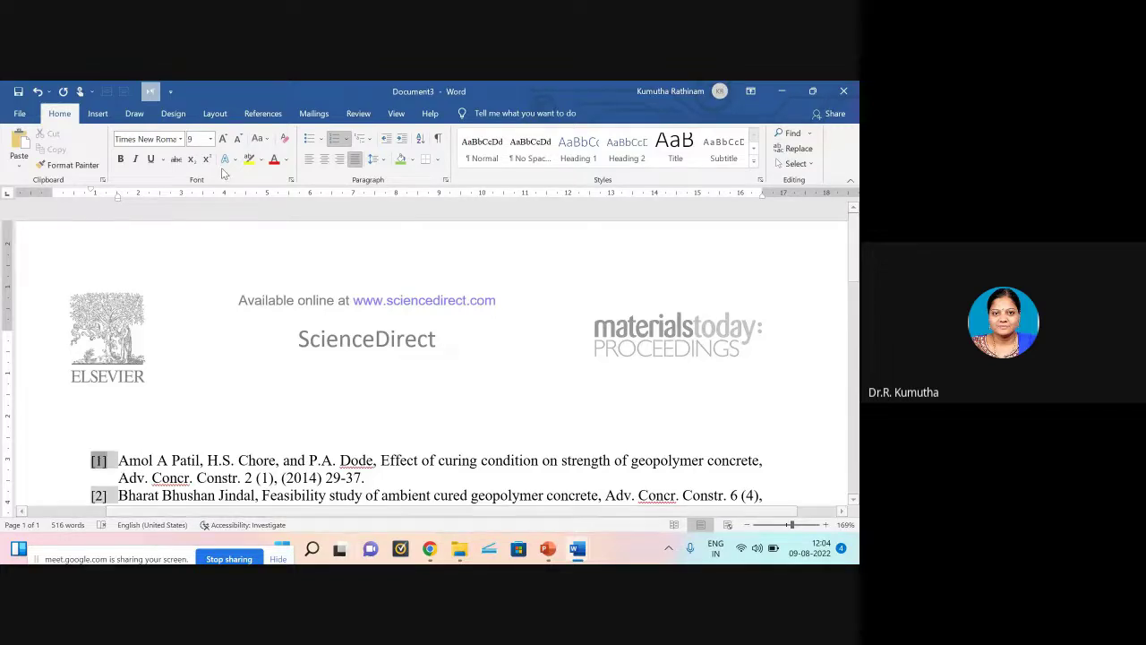
{"action": "scroll", "coordinate": [300, 474], "scroll_direction": "down", "scroll_amount": 2}
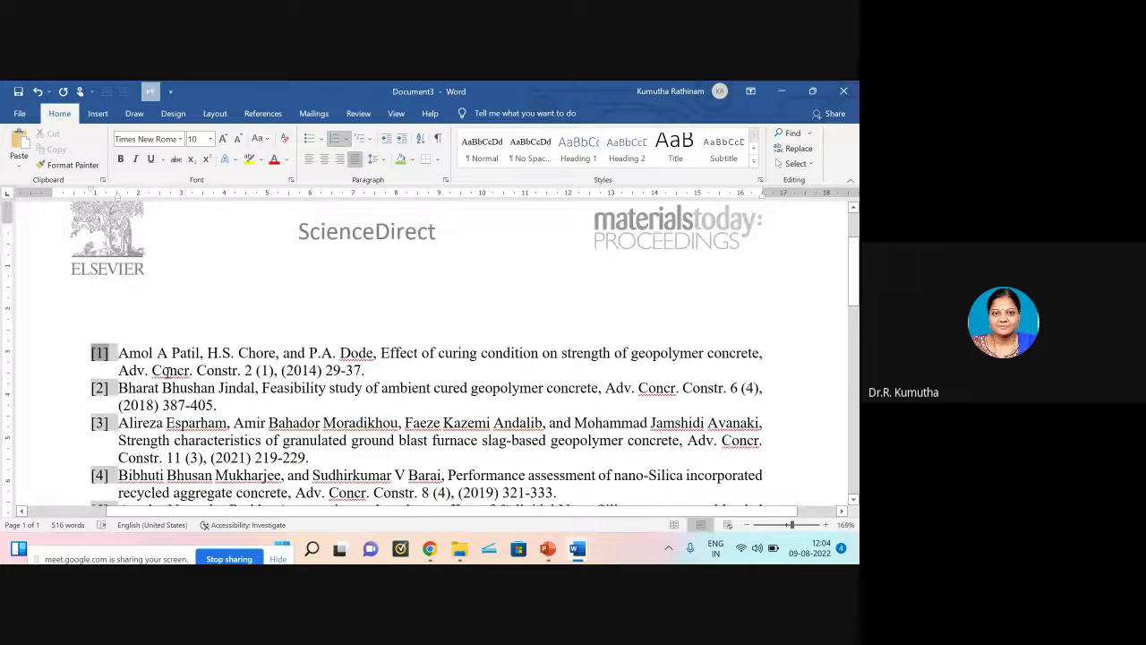
{"action": "scroll", "coordinate": [172, 355], "scroll_direction": "down", "scroll_amount": 2}
{"action": "left_click", "coordinate": [168, 248]}
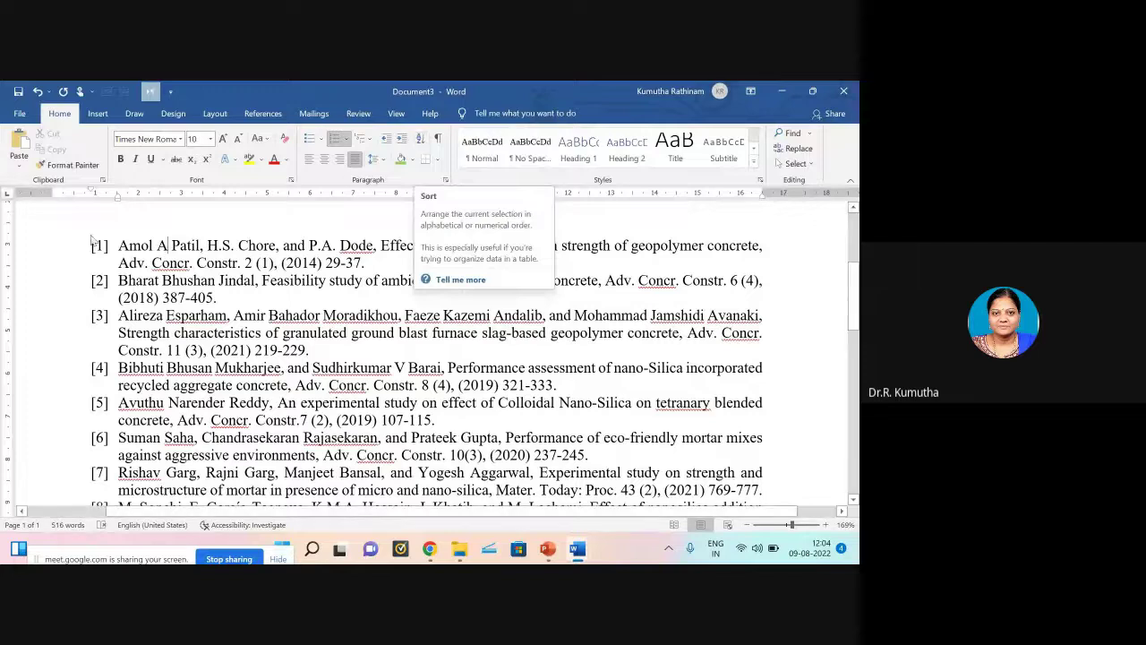
Step: Select all the references and sort them by paragraphs as text in ascending order, with no header row
{"action": "key", "text": "ctrl+a"}
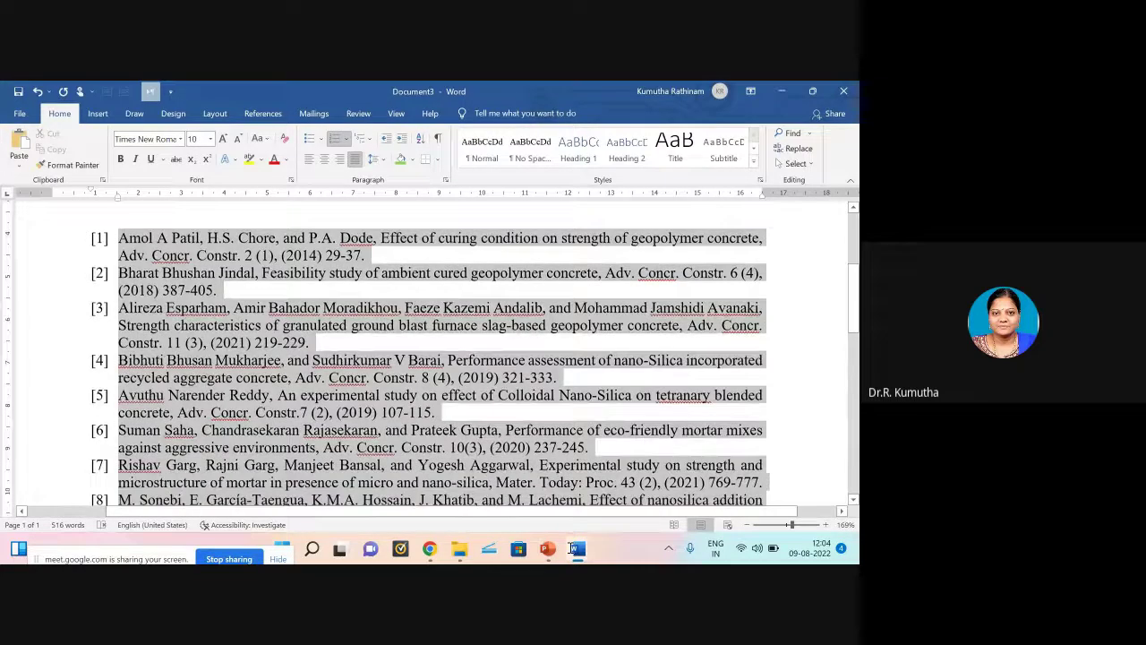
{"action": "scroll", "coordinate": [612, 403], "scroll_direction": "down", "scroll_amount": 10}
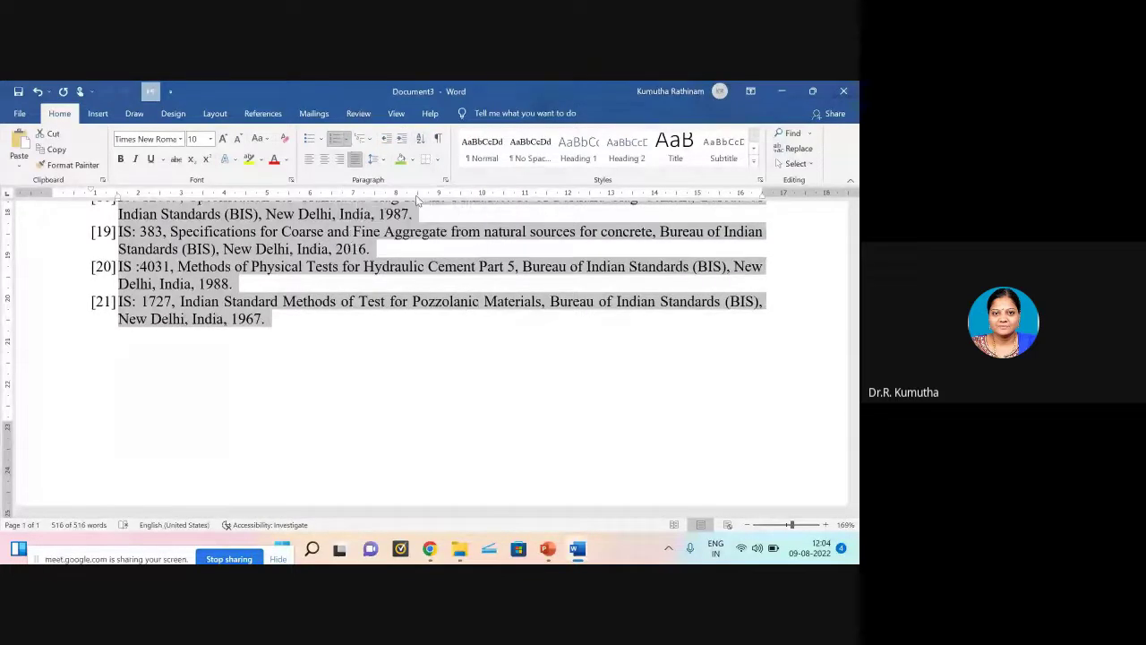
{"action": "scroll", "coordinate": [442, 240], "scroll_direction": "up", "scroll_amount": 10}
{"action": "scroll", "coordinate": [441, 240], "scroll_direction": "up", "scroll_amount": 3}
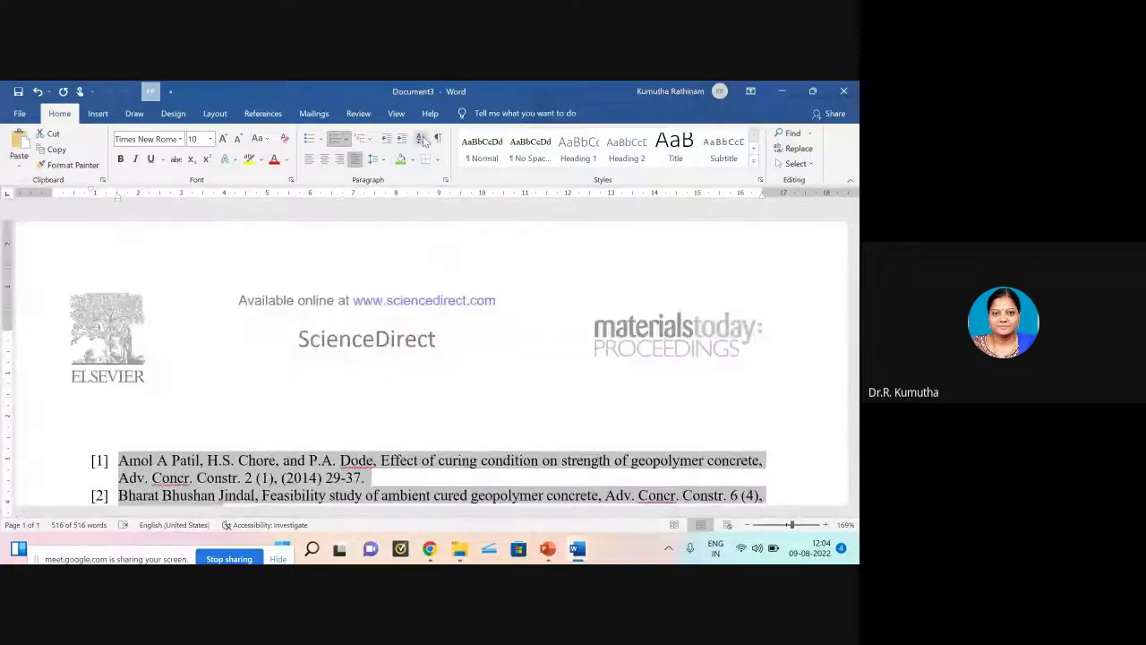
{"action": "left_click", "coordinate": [421, 139]}
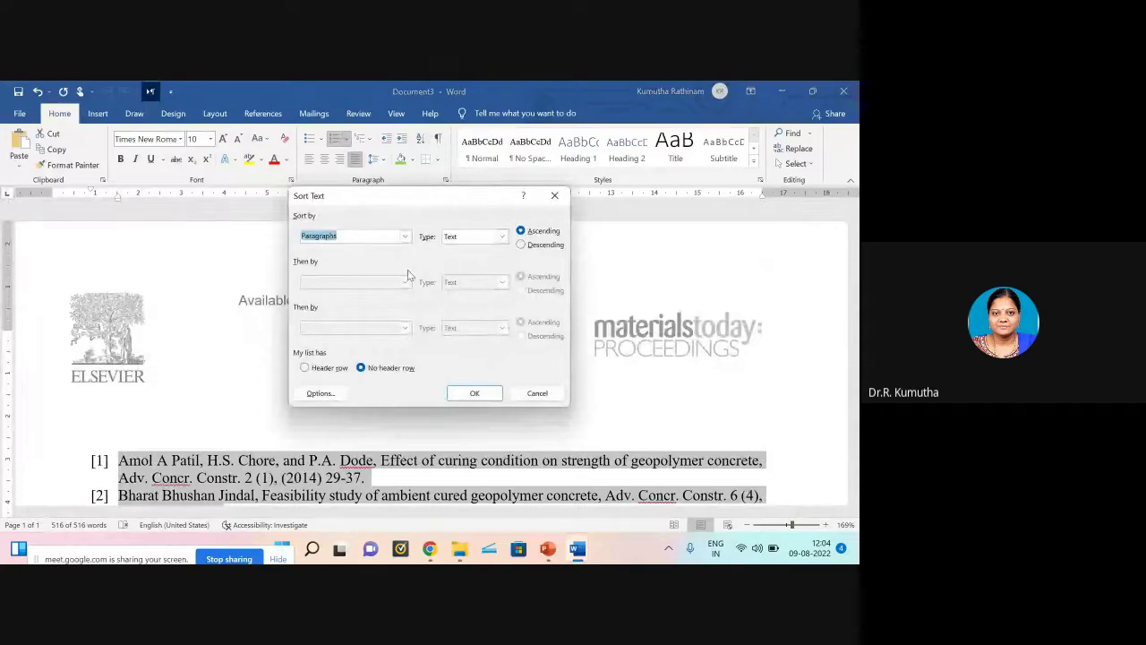
{"action": "left_click", "coordinate": [474, 398]}
Step: Examine the order of the sorted references, checking the first letters of the author names down the list
{"action": "scroll", "coordinate": [466, 404], "scroll_direction": "down", "scroll_amount": 5}
{"action": "scroll", "coordinate": [466, 404], "scroll_direction": "up", "scroll_amount": 5}
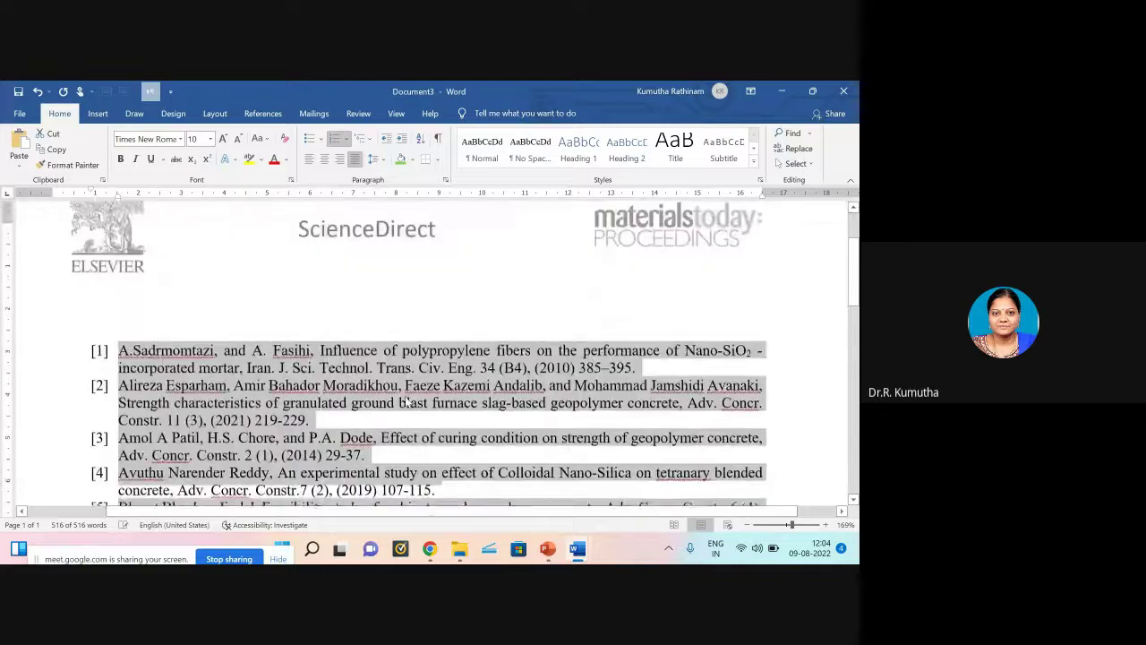
{"action": "left_click", "coordinate": [125, 358]}
{"action": "scroll", "coordinate": [126, 356], "scroll_direction": "down", "scroll_amount": 1}
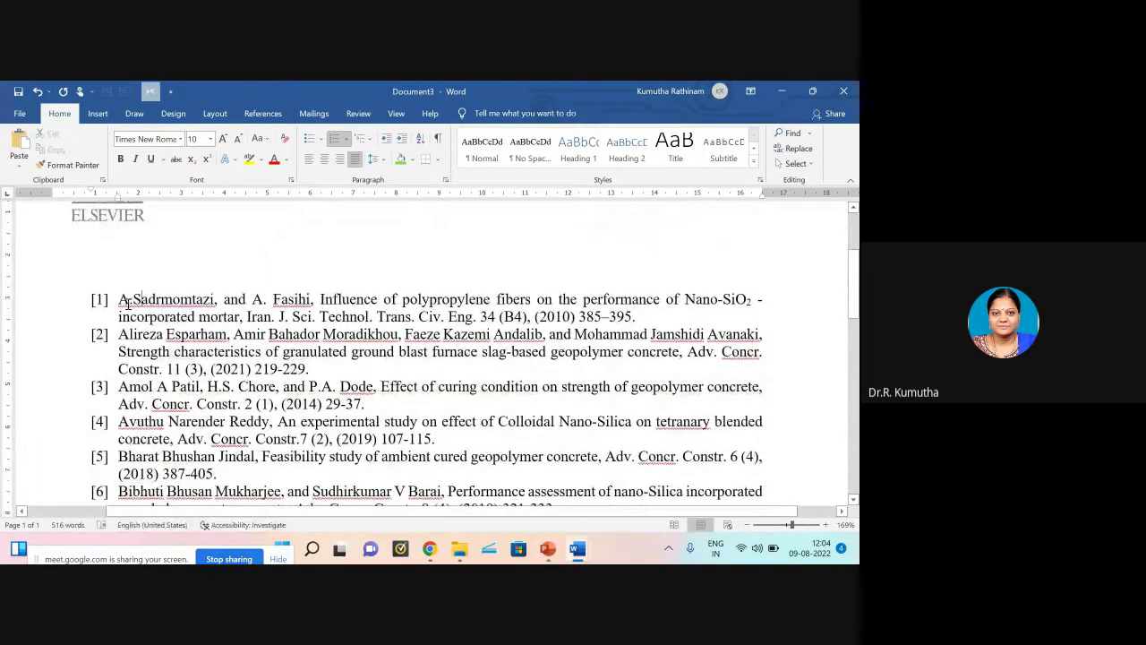
{"action": "scroll", "coordinate": [127, 365], "scroll_direction": "down", "scroll_amount": 2}
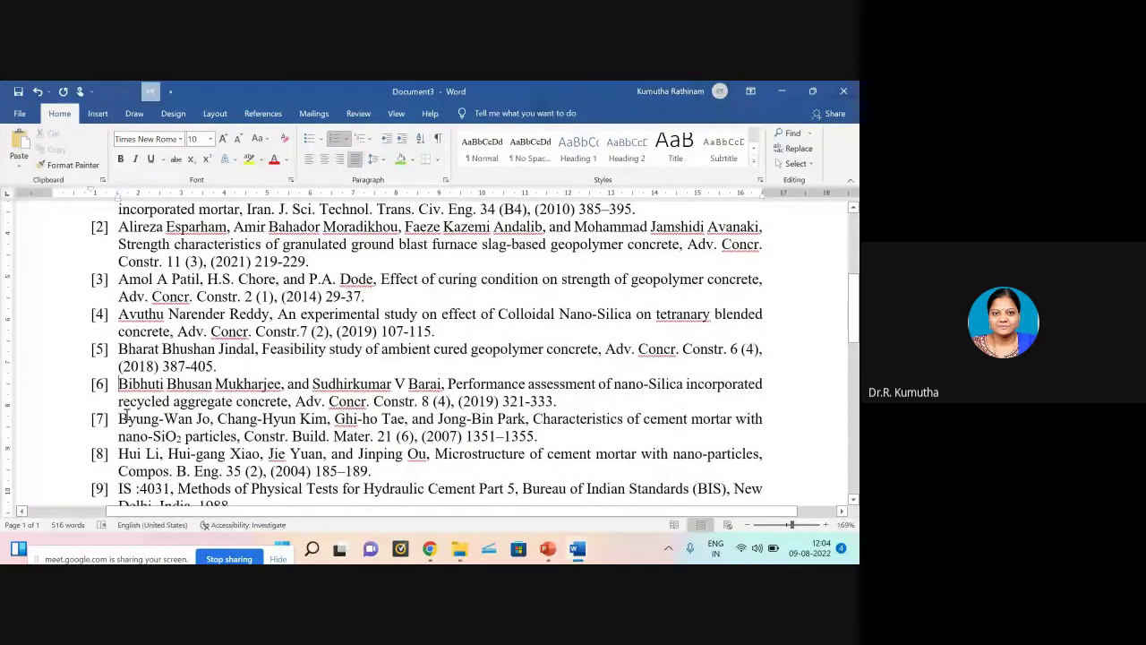
{"action": "scroll", "coordinate": [302, 371], "scroll_direction": "up", "scroll_amount": 4}
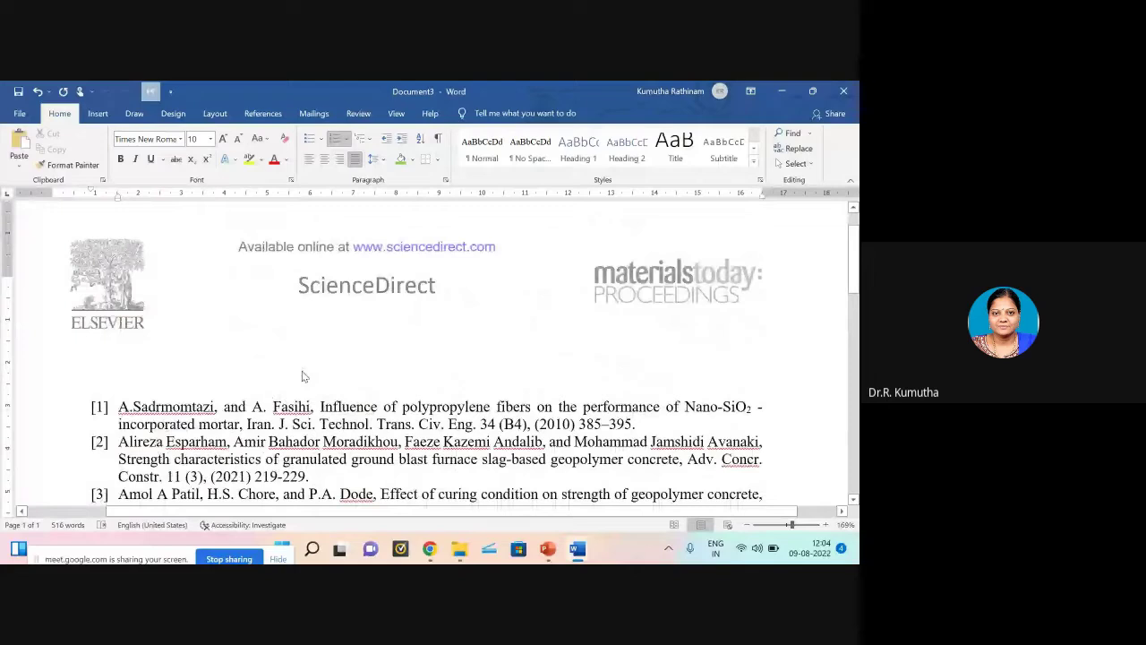
{"action": "scroll", "coordinate": [302, 377], "scroll_direction": "up", "scroll_amount": 1}
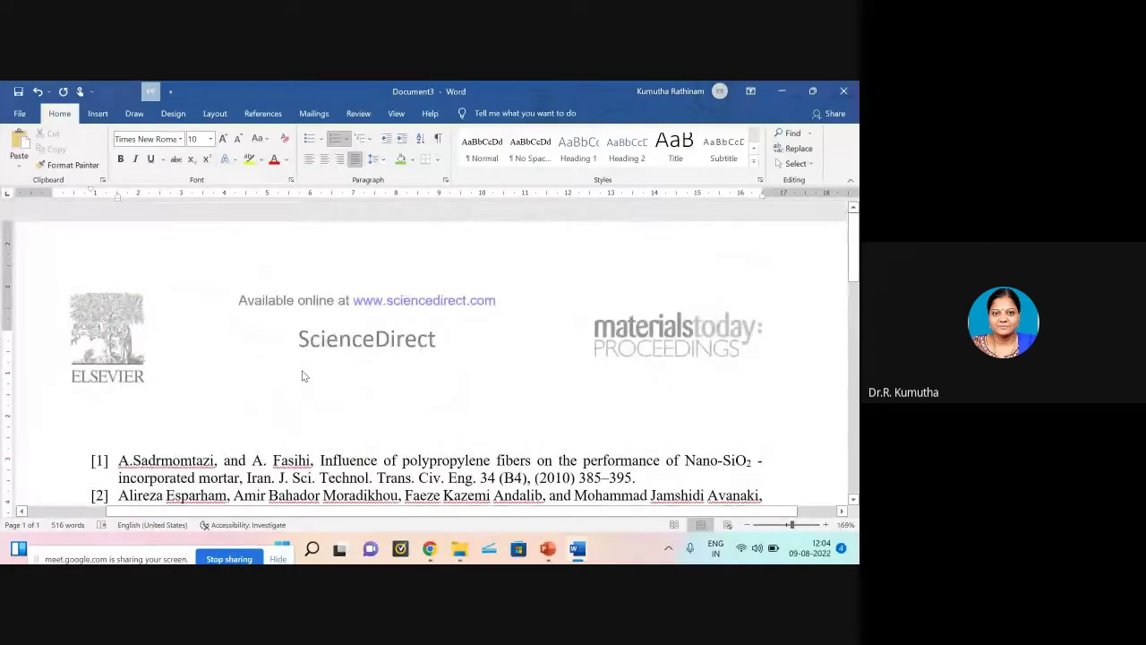
{"action": "scroll", "coordinate": [296, 230], "scroll_direction": "down", "scroll_amount": 7}
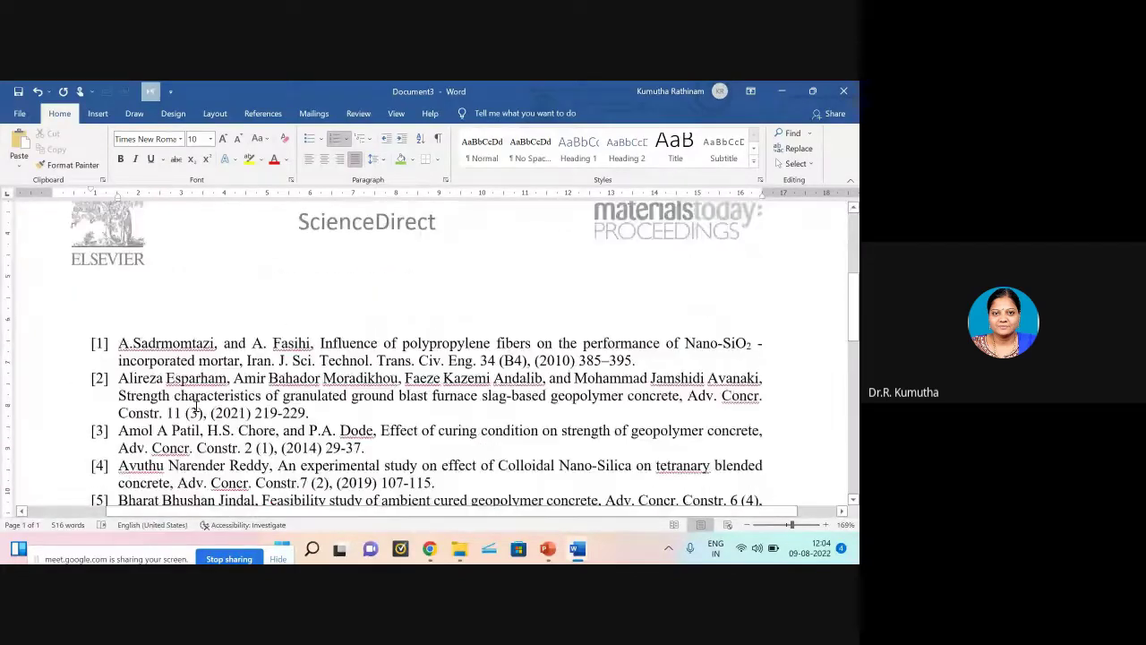
Step: Change the bracketed reference list to bullets, and convert it to plain numbering in the 1., 2., 3. format
{"action": "scroll", "coordinate": [195, 407], "scroll_direction": "down", "scroll_amount": 1}
{"action": "scroll", "coordinate": [196, 408], "scroll_direction": "up", "scroll_amount": 5}
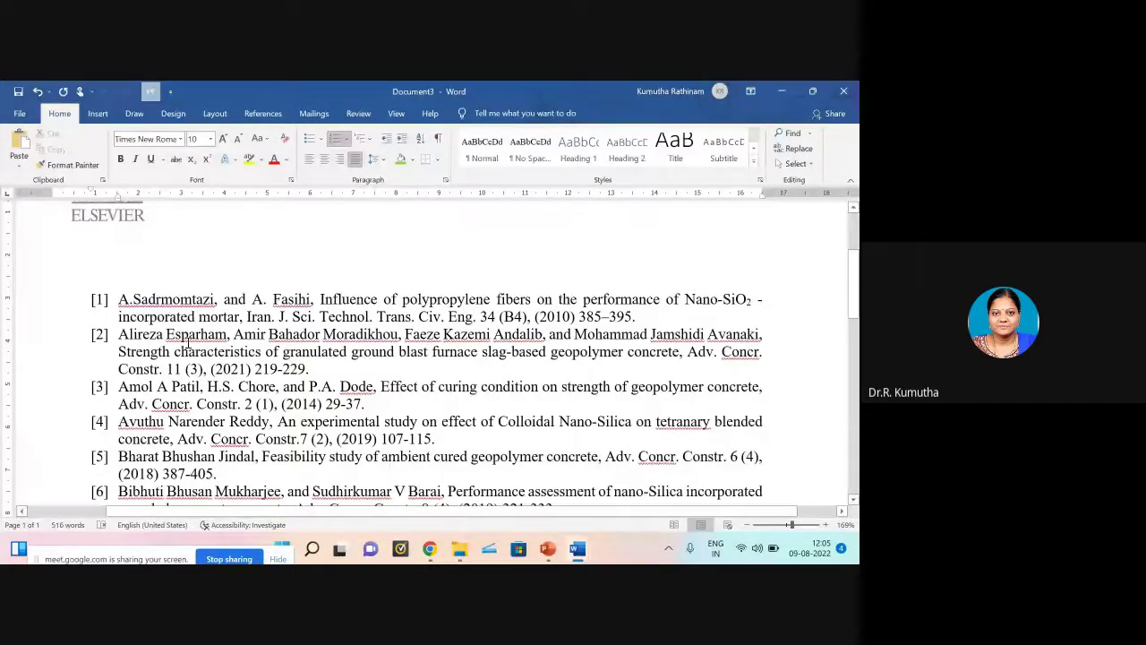
{"action": "left_click", "coordinate": [308, 141]}
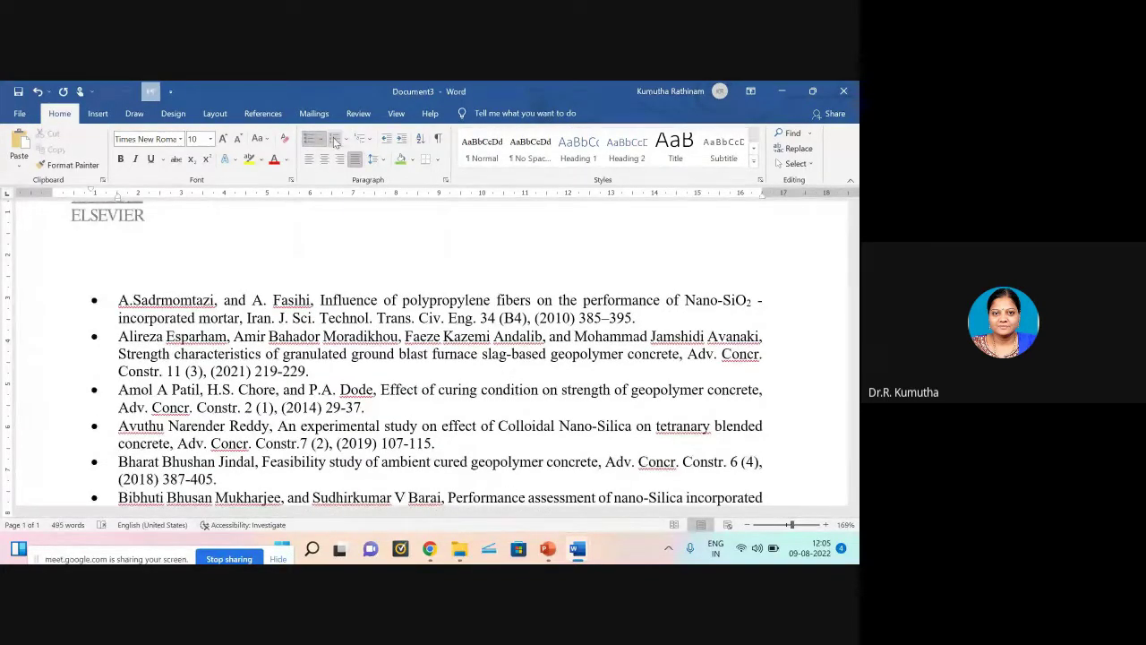
{"action": "left_click", "coordinate": [334, 141]}
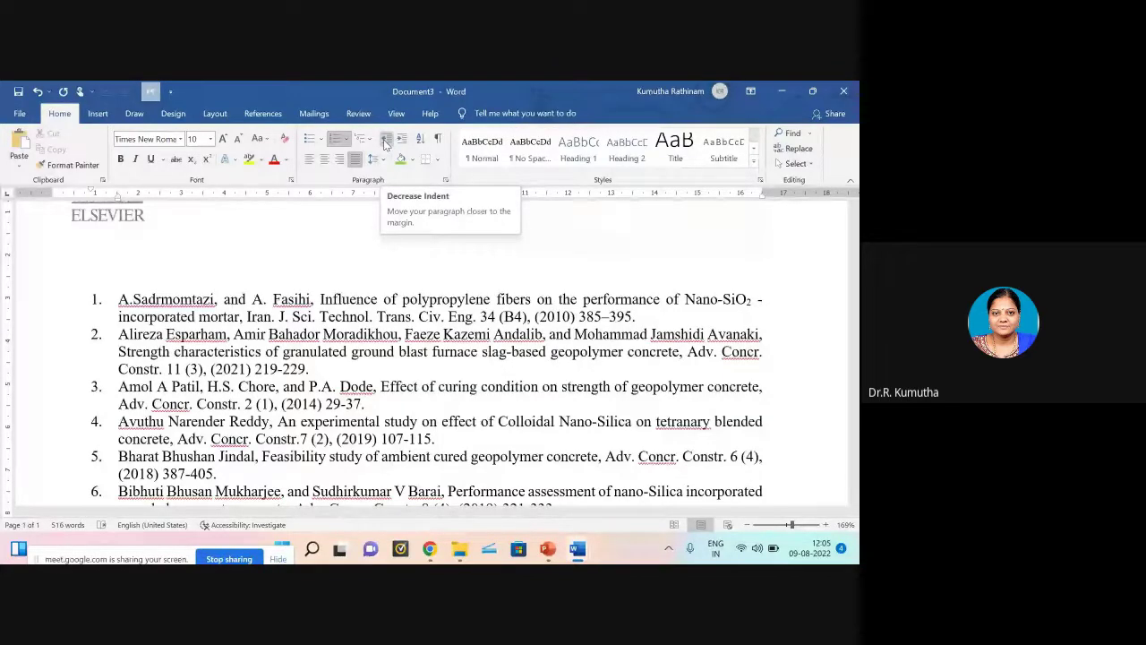
Step: Show the document's formatting marks briefly and hide them again
{"action": "left_click", "coordinate": [438, 141]}
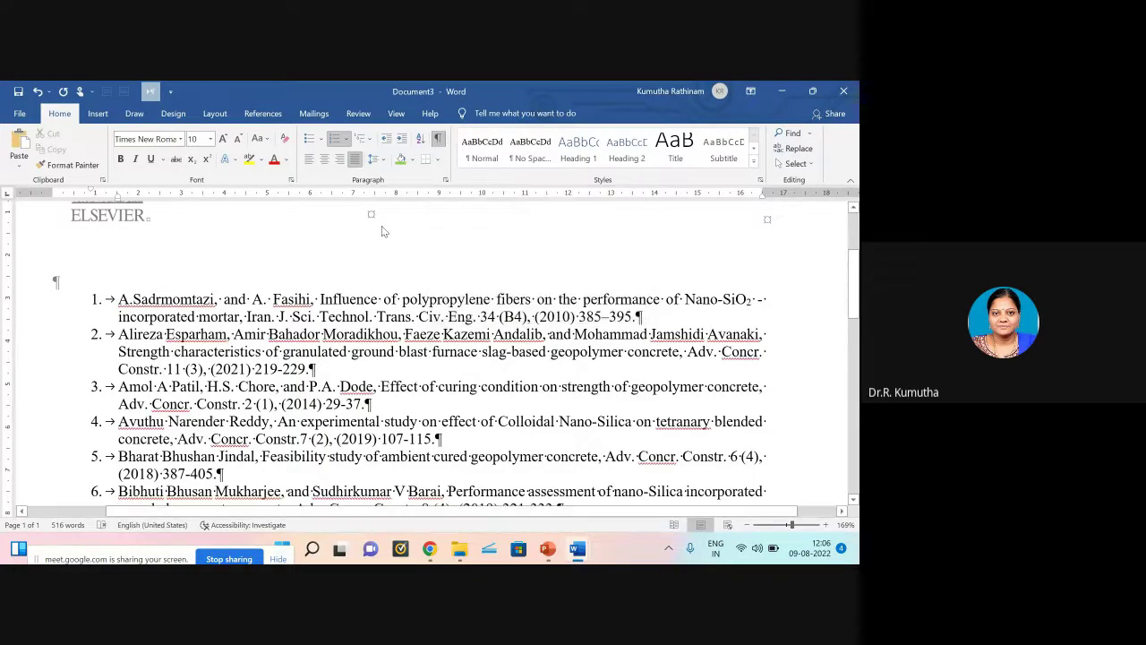
{"action": "left_click", "coordinate": [438, 140]}
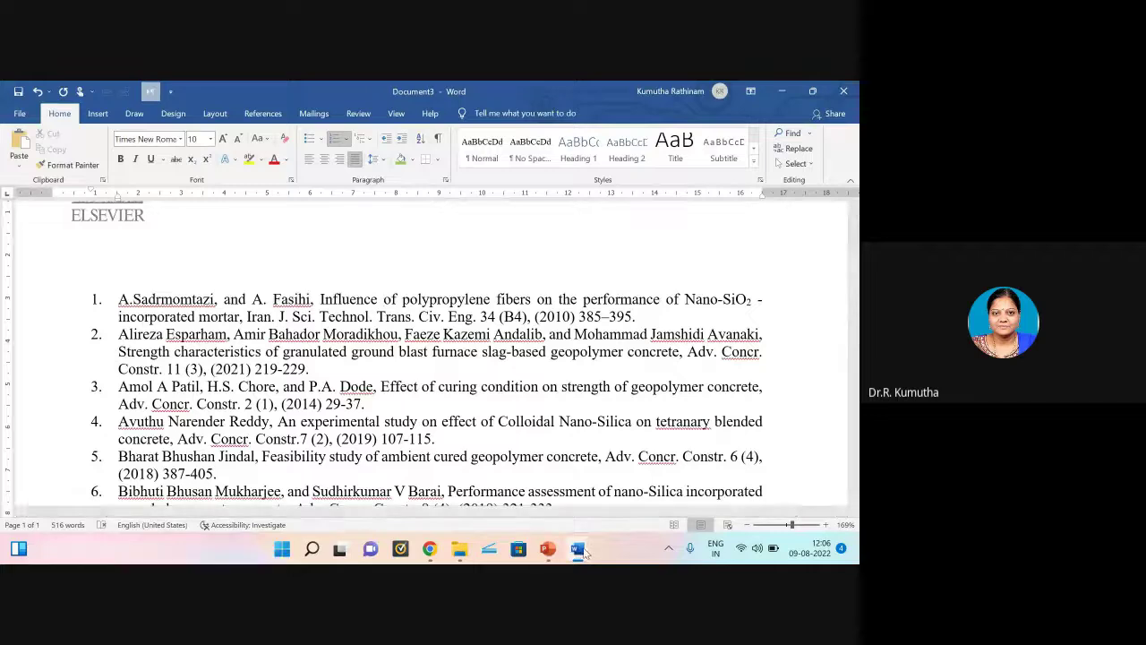
Step: Switch to the MATPR manuscript and copy the full paragraph under heading 3.5 Flexural strength
{"action": "mouse_move", "coordinate": [580, 551]}
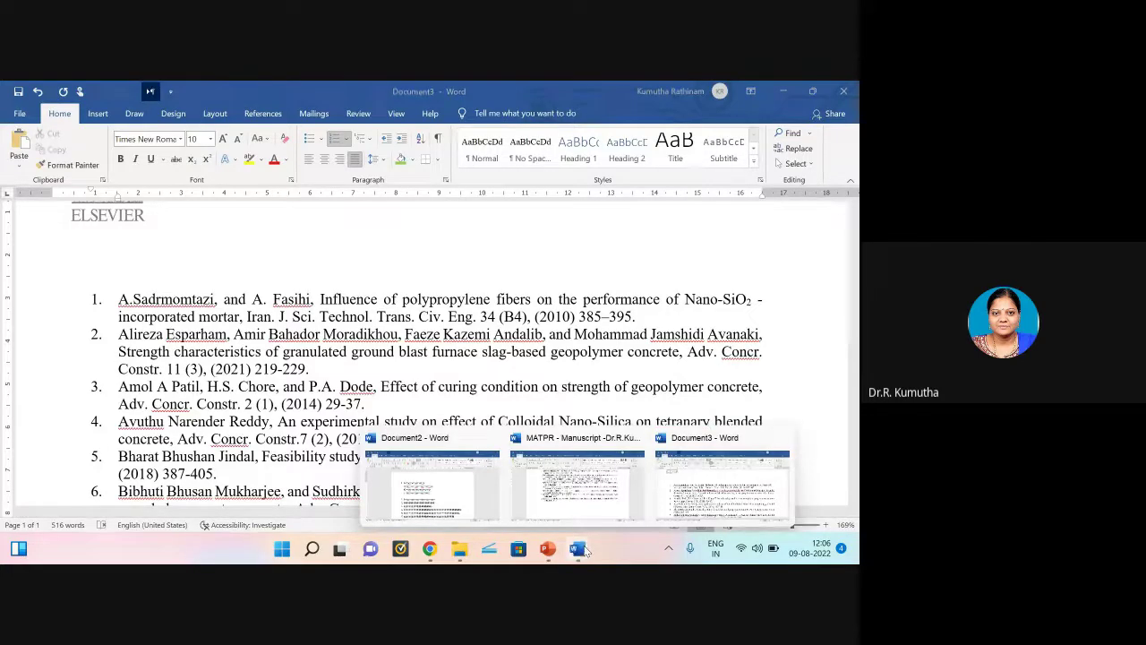
{"action": "left_click", "coordinate": [584, 497]}
{"action": "scroll", "coordinate": [347, 356], "scroll_direction": "up", "scroll_amount": 8}
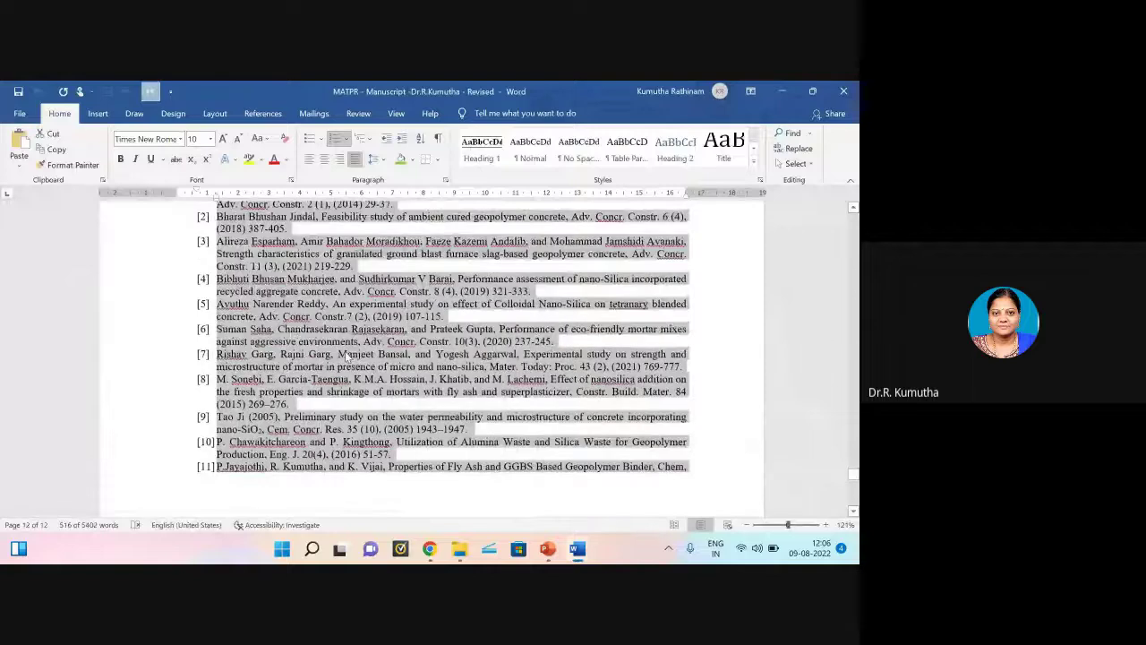
{"action": "scroll", "coordinate": [347, 357], "scroll_direction": "up", "scroll_amount": 20}
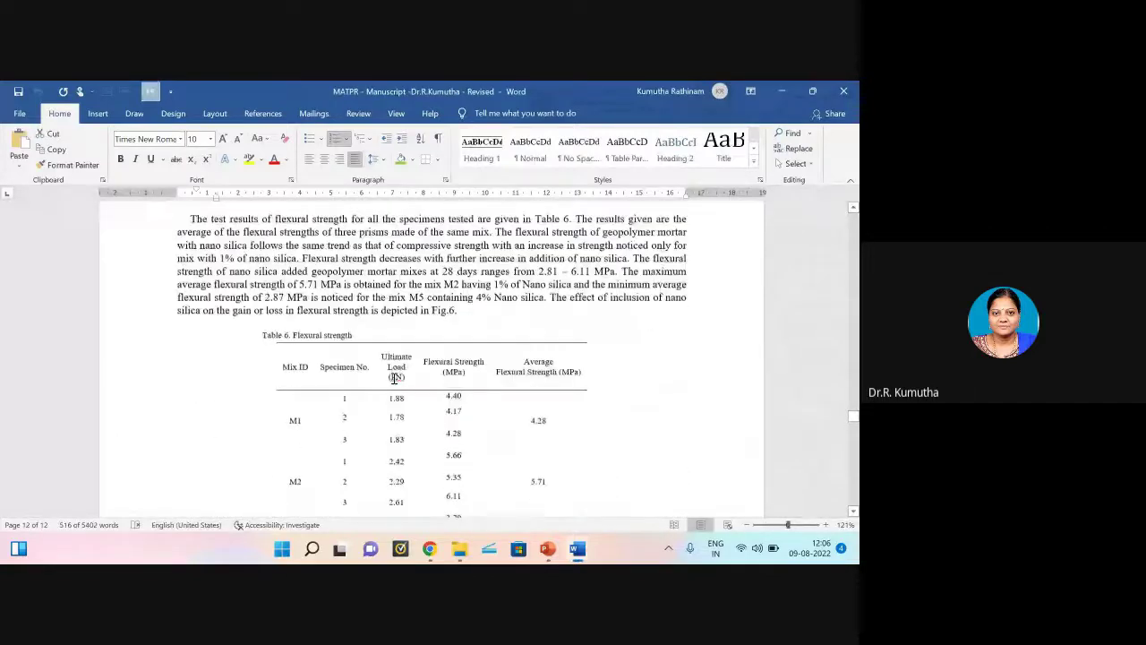
{"action": "scroll", "coordinate": [396, 377], "scroll_direction": "up", "scroll_amount": 5}
{"action": "scroll", "coordinate": [396, 377], "scroll_direction": "down", "scroll_amount": 3}
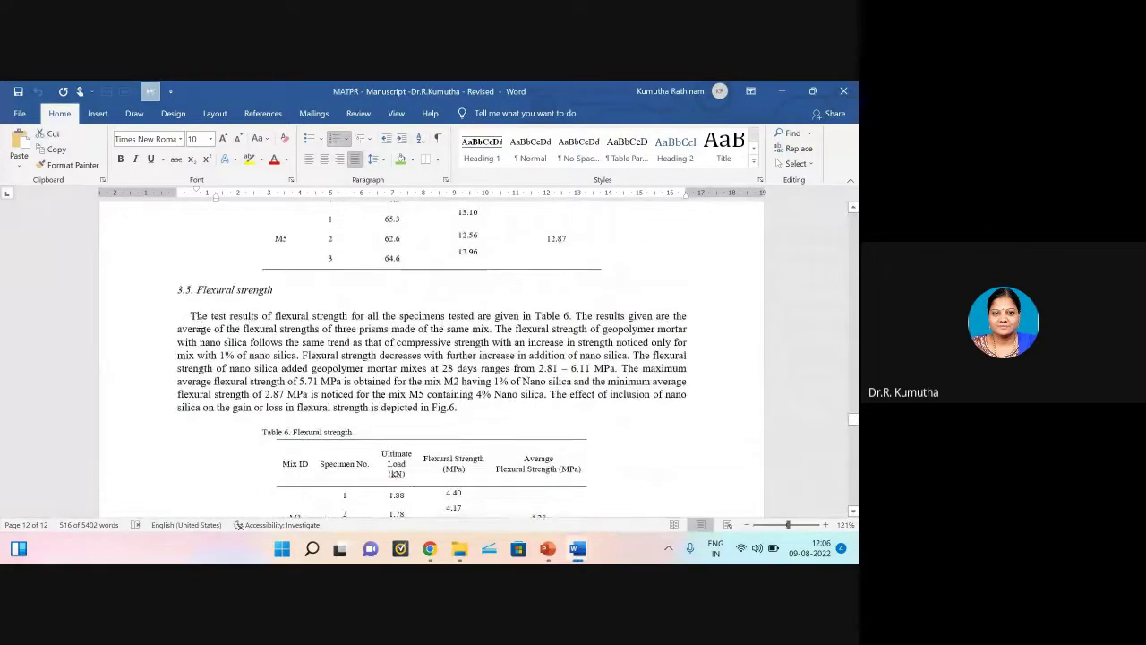
{"action": "left_click_drag", "start_coordinate": [189, 315], "coordinate": [456, 408]}
{"action": "key", "text": "ctrl+c"}
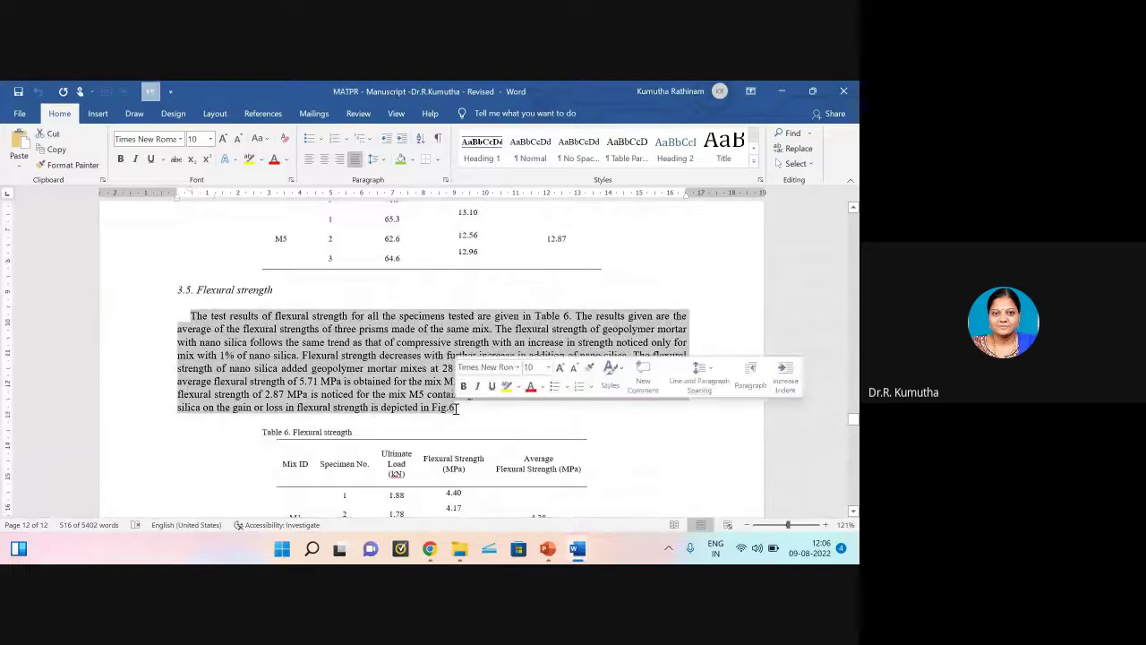
Step: Switch to Document2 and close it without saving its changes
{"action": "mouse_move", "coordinate": [581, 553]}
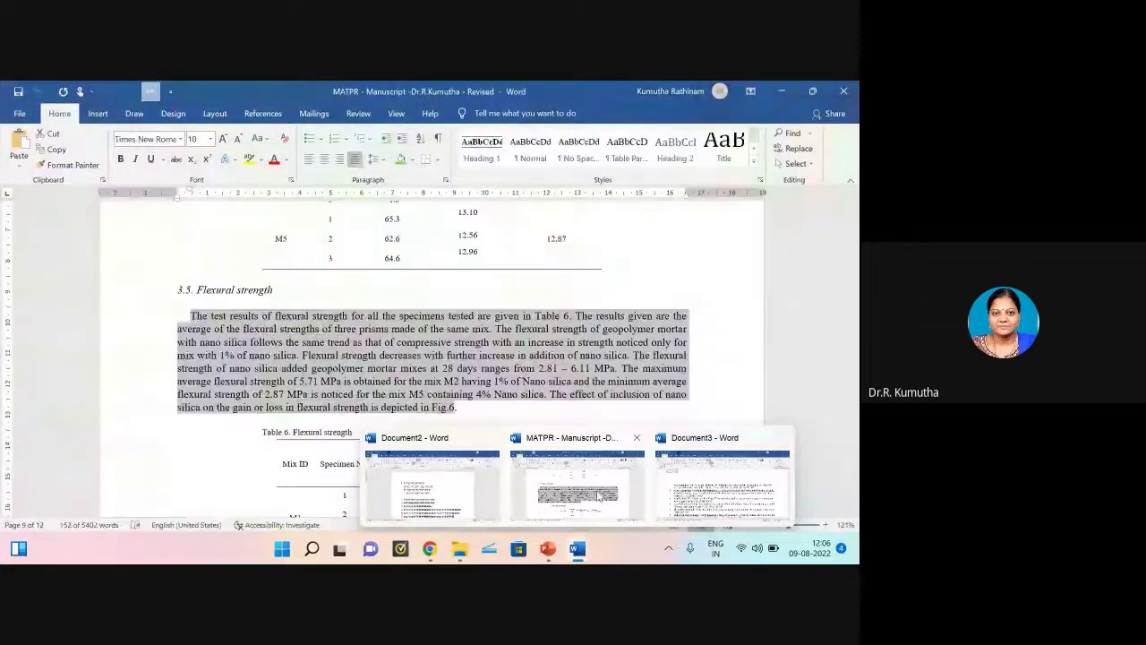
{"action": "left_click", "coordinate": [432, 488]}
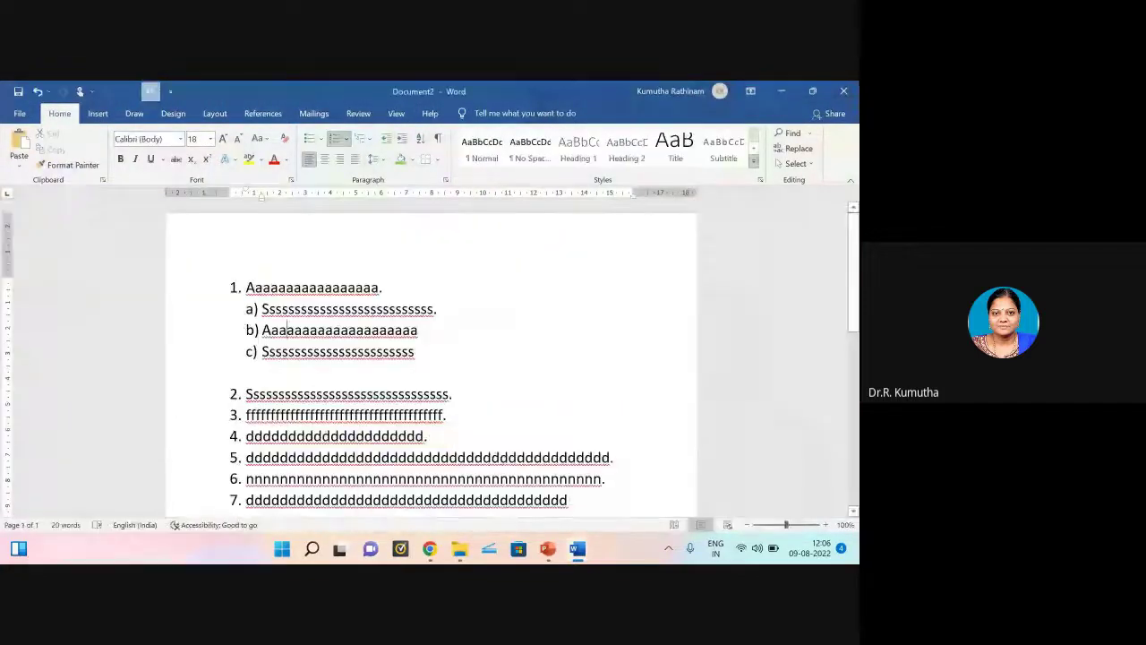
{"action": "left_click", "coordinate": [843, 90]}
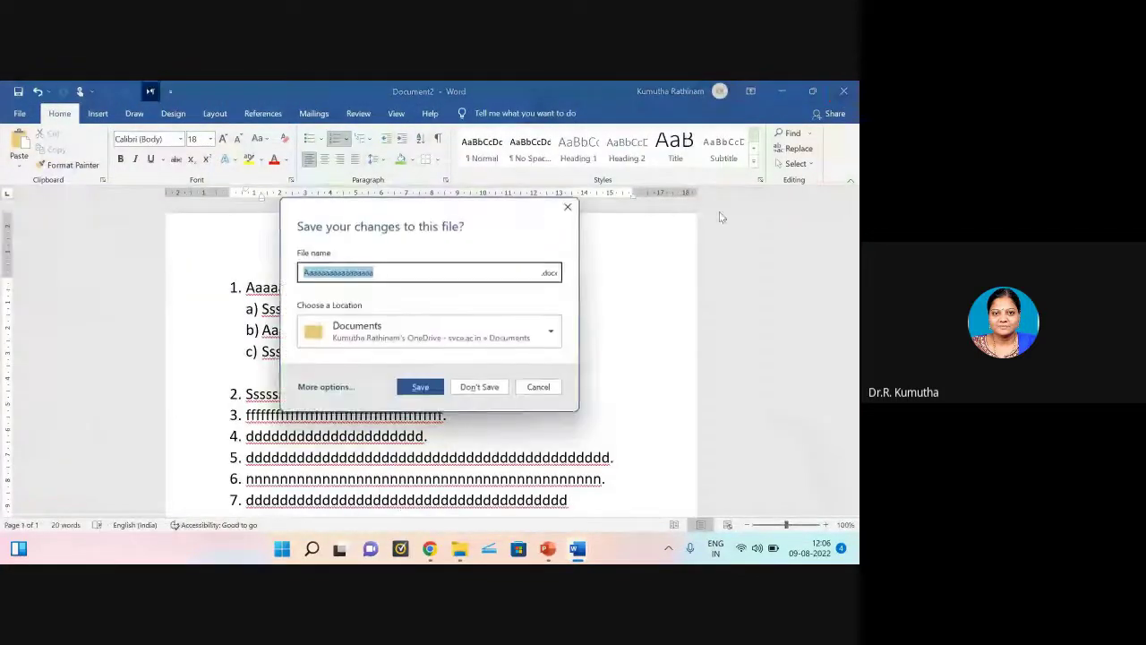
{"action": "left_click", "coordinate": [489, 387]}
Step: In Document3, add blank unnumbered lines above the first reference and paste the copied flexural strength paragraph there
{"action": "mouse_move", "coordinate": [578, 548]}
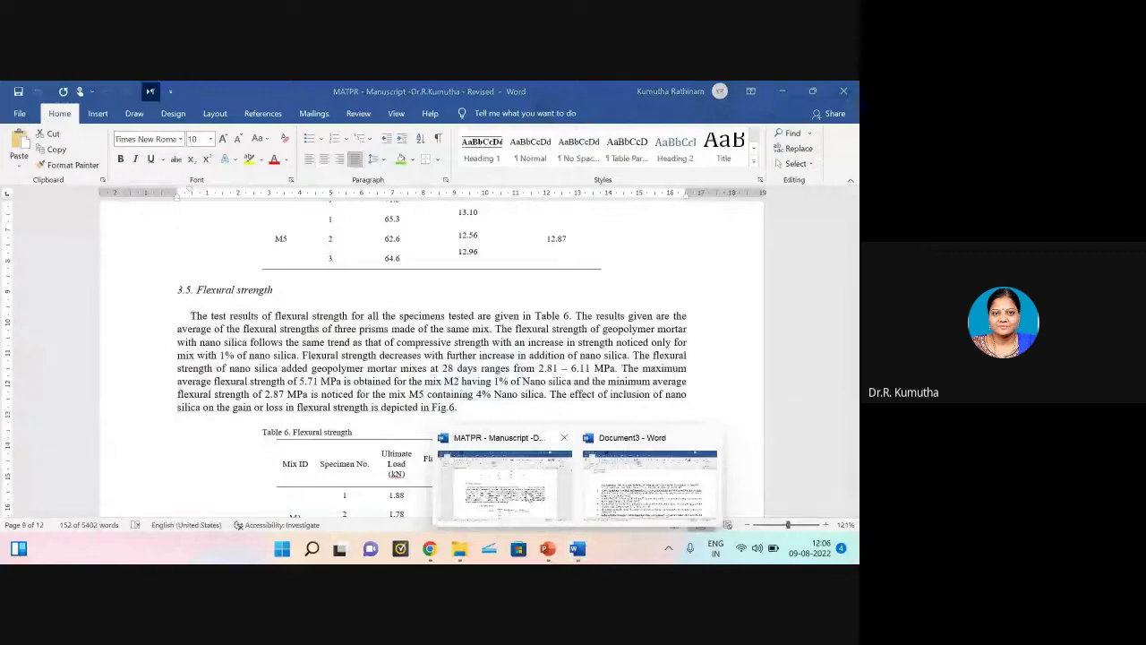
{"action": "left_click", "coordinate": [627, 491]}
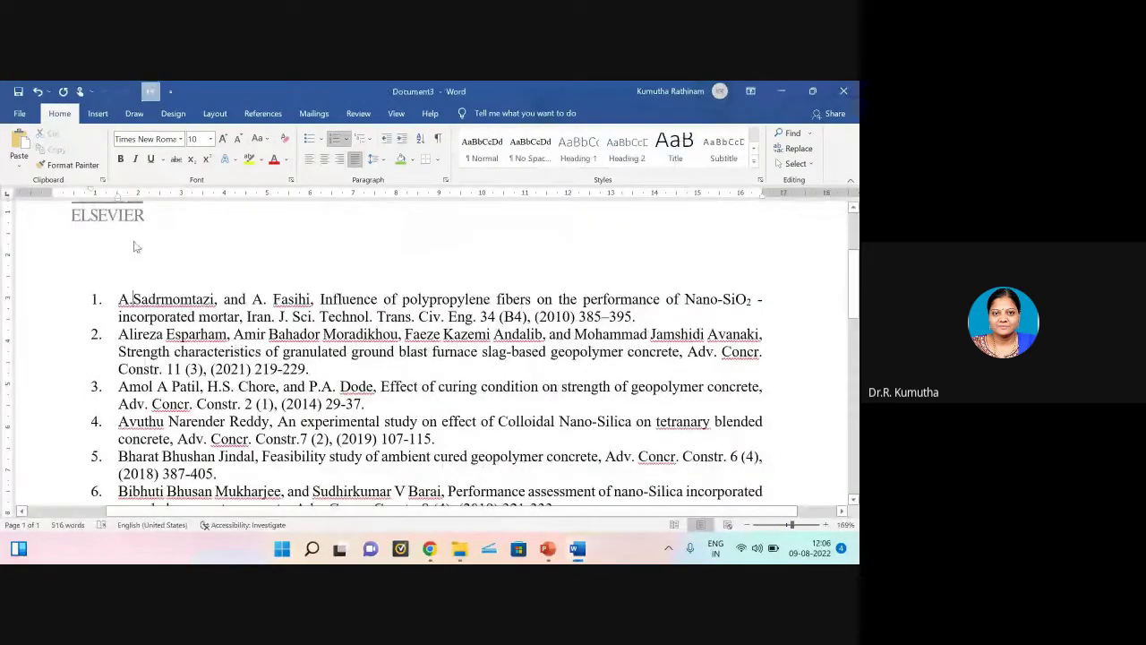
{"action": "key", "text": "Return"}
{"action": "key", "text": "Return"}
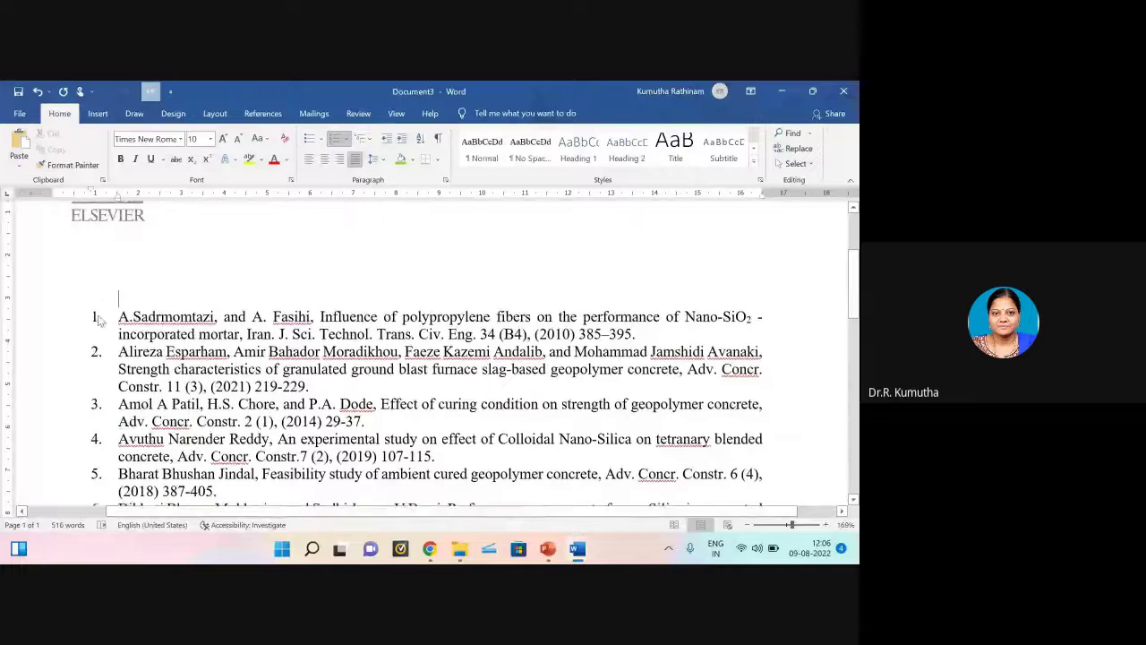
{"action": "key", "text": "BackSpace"}
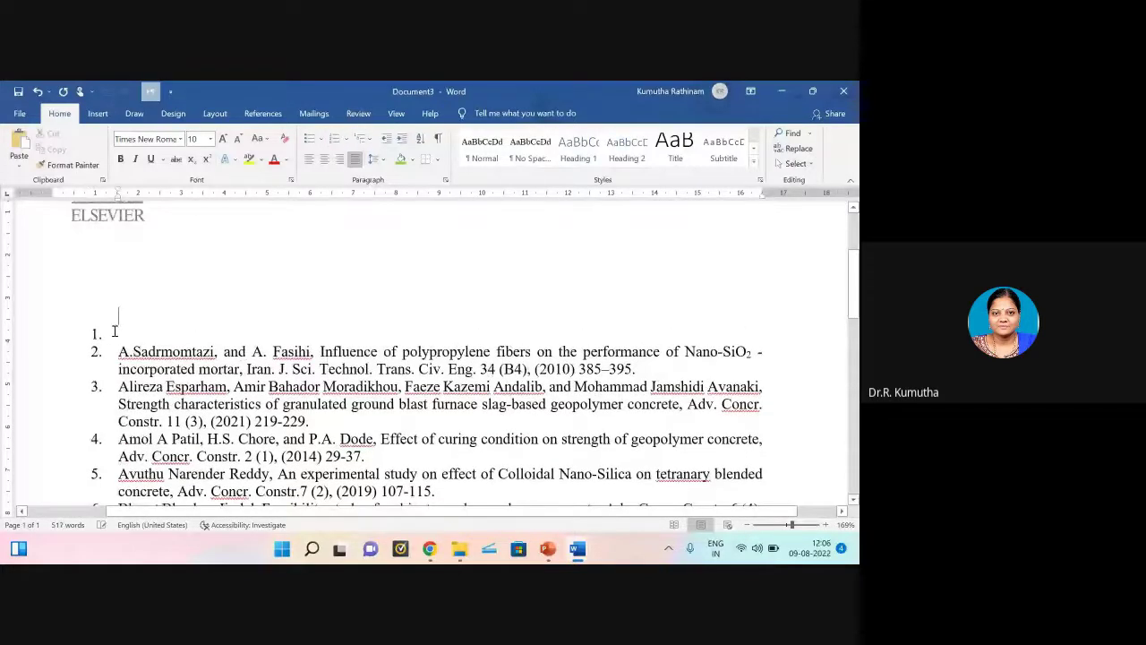
{"action": "key", "text": "Down"}
{"action": "key", "text": "BackSpace"}
{"action": "left_click", "coordinate": [146, 277]}
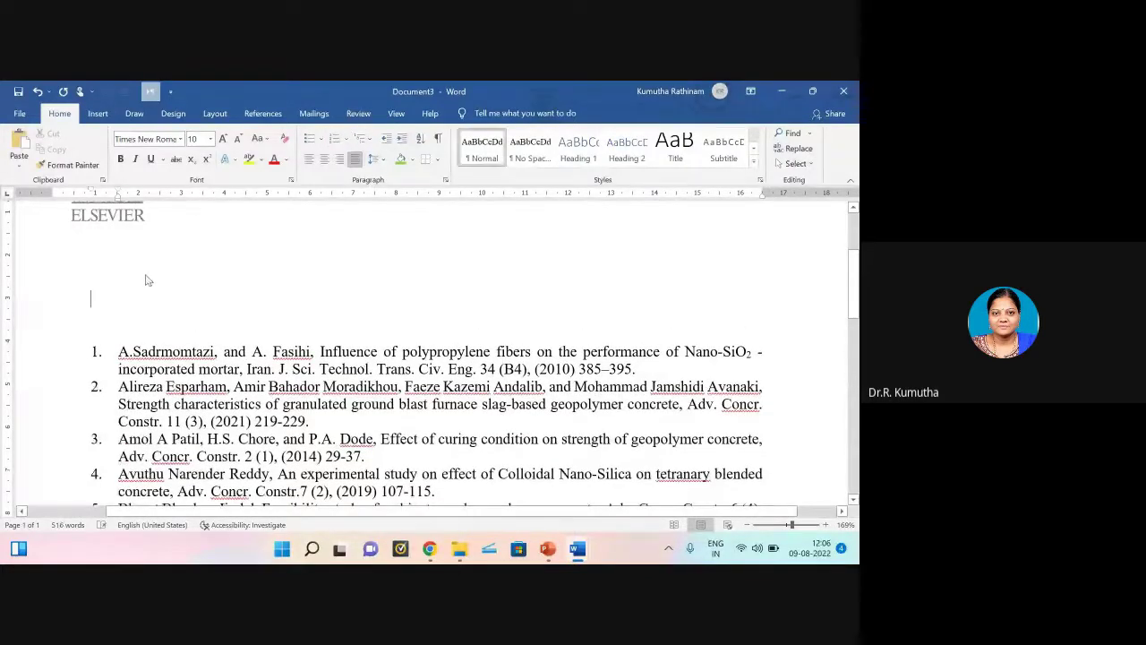
{"action": "key", "text": "ctrl+v"}
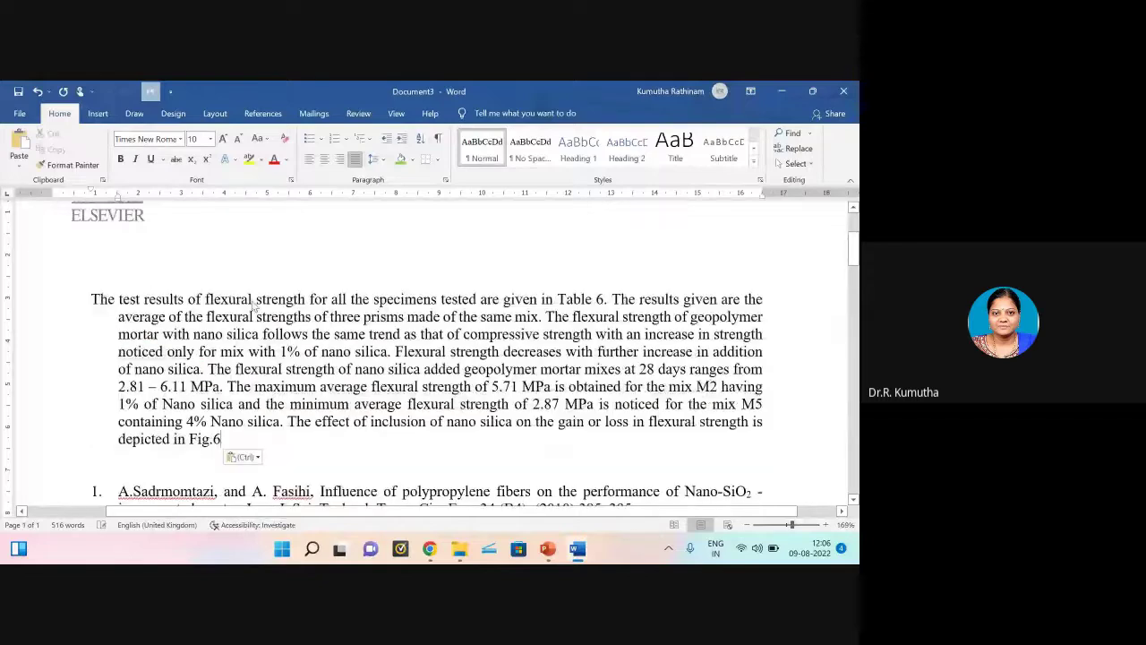
Step: Remove the pasted paragraph's hanging indent so that all its lines start at the 0 mark of the ruler
{"action": "left_click_drag", "start_coordinate": [86, 300], "coordinate": [224, 441]}
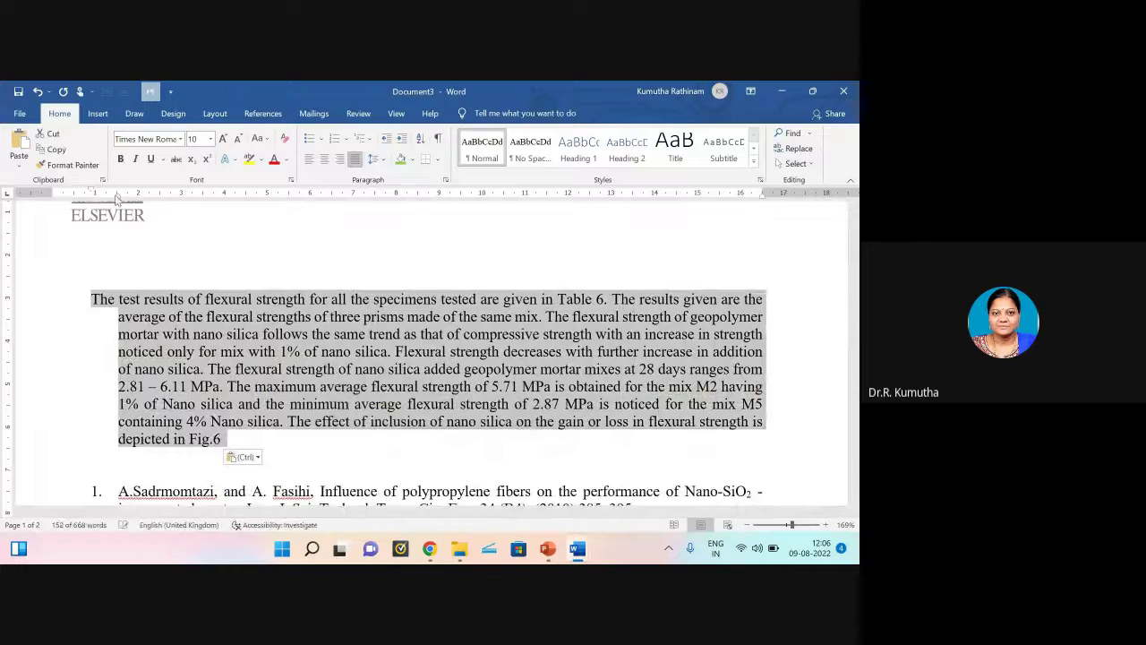
{"action": "mouse_move", "coordinate": [92, 193]}
{"action": "left_mouse_down"}
{"action": "mouse_move", "coordinate": [117, 193]}
{"action": "mouse_move", "coordinate": [54, 197]}
{"action": "left_mouse_up"}
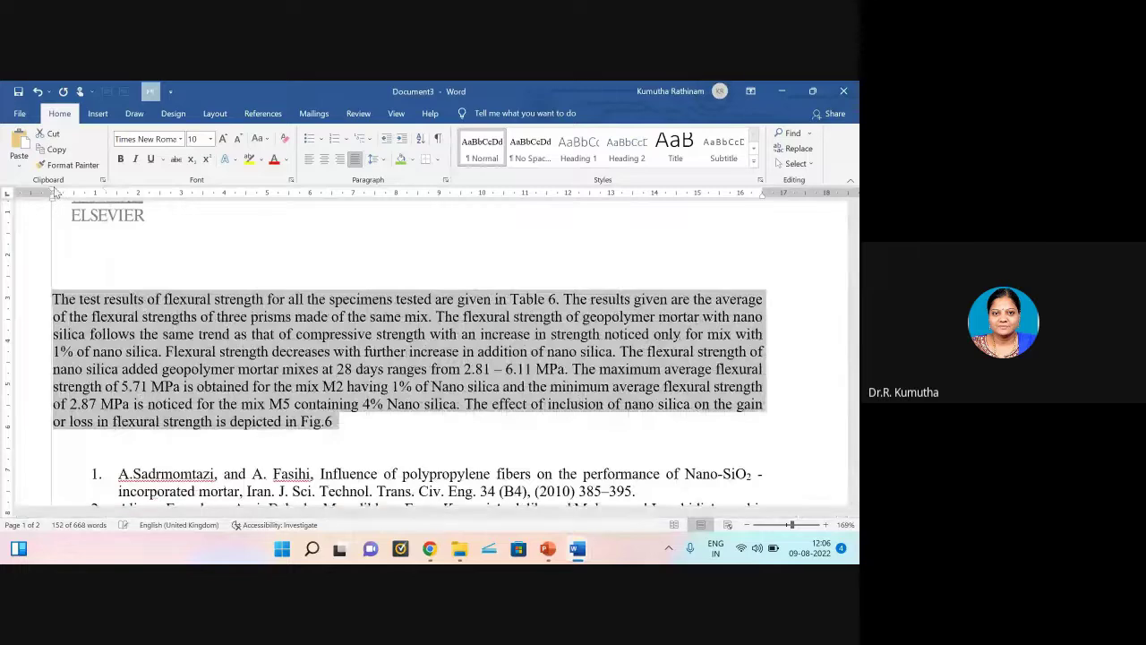
{"action": "left_click", "coordinate": [236, 369]}
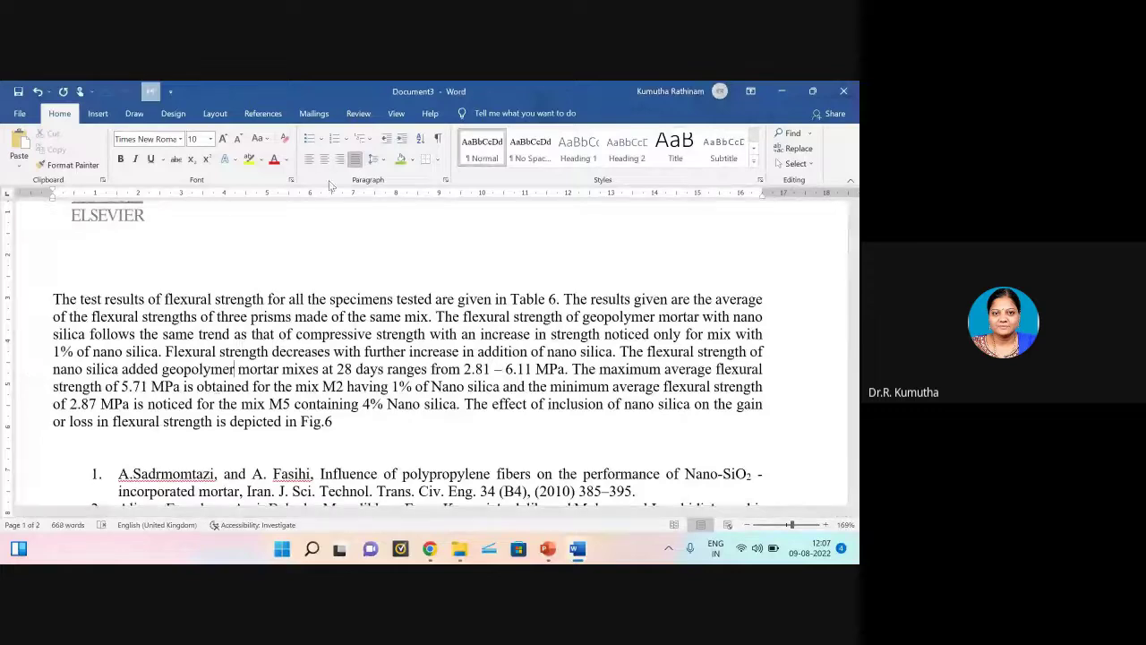
Step: Show the formatting marks and move the whole flexural strength paragraph's left indent to about 1 cm
{"action": "left_click", "coordinate": [438, 140]}
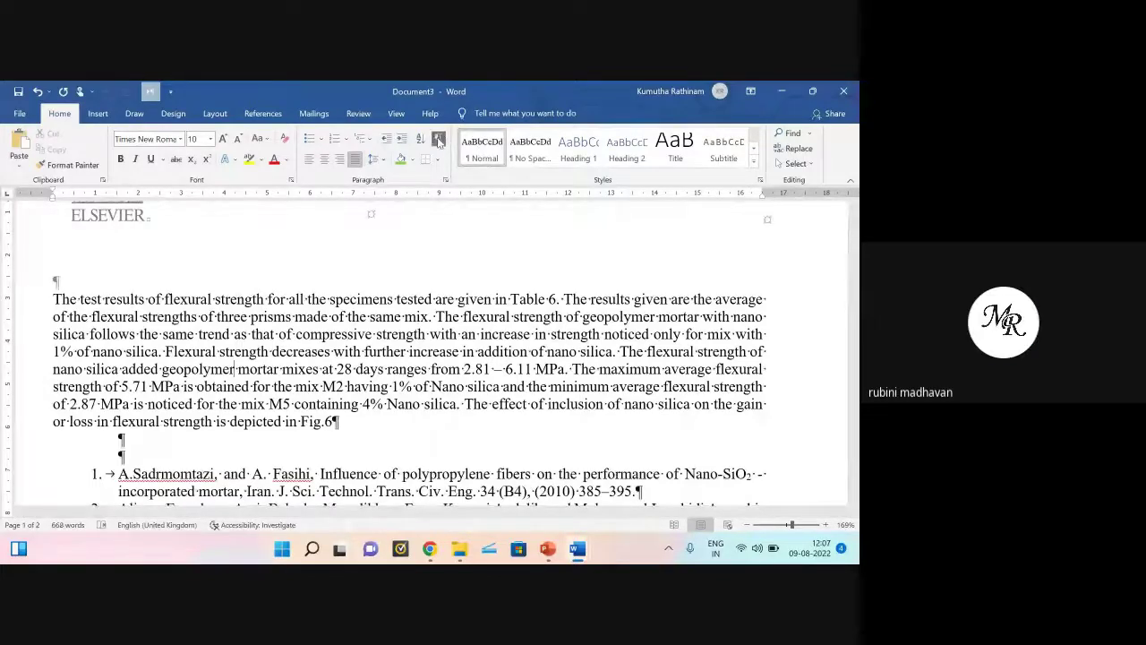
{"action": "left_click", "coordinate": [59, 296]}
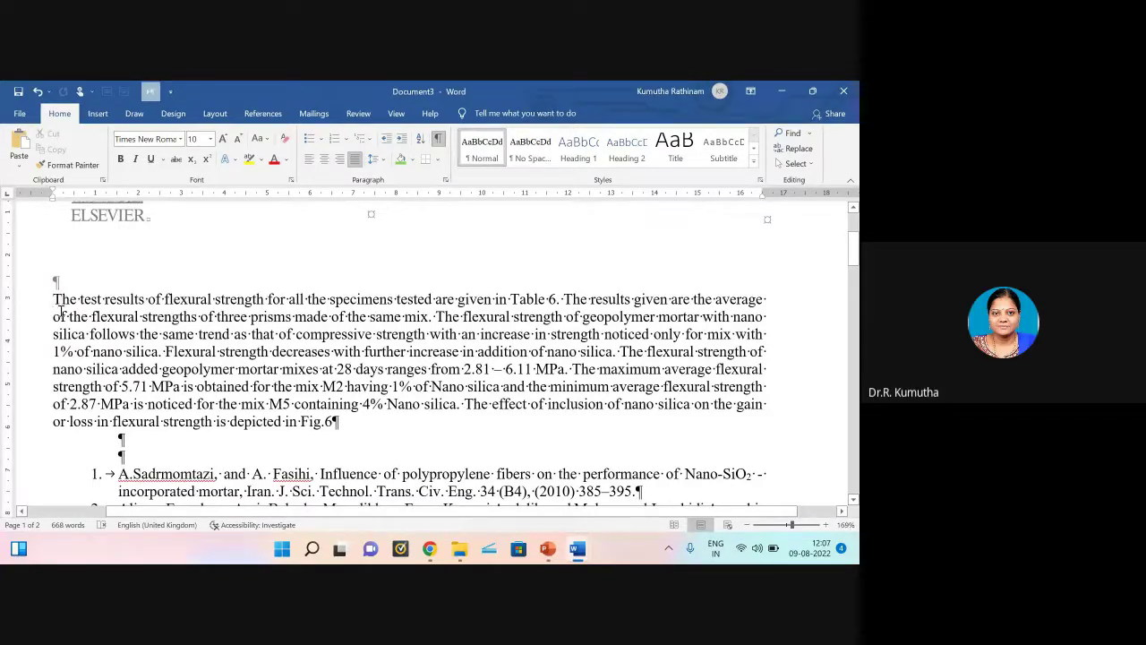
{"action": "mouse_move", "coordinate": [54, 300]}
{"action": "left_mouse_down"}
{"action": "mouse_move", "coordinate": [281, 375]}
{"action": "mouse_move", "coordinate": [338, 422]}
{"action": "left_mouse_up"}
{"action": "left_click_drag", "start_coordinate": [52, 199], "coordinate": [98, 205]}
Step: Increase the paragraph's indents stepwise from its first word, and reduce them to a flush left indent of about 1.3 cm
{"action": "left_click", "coordinate": [96, 299]}
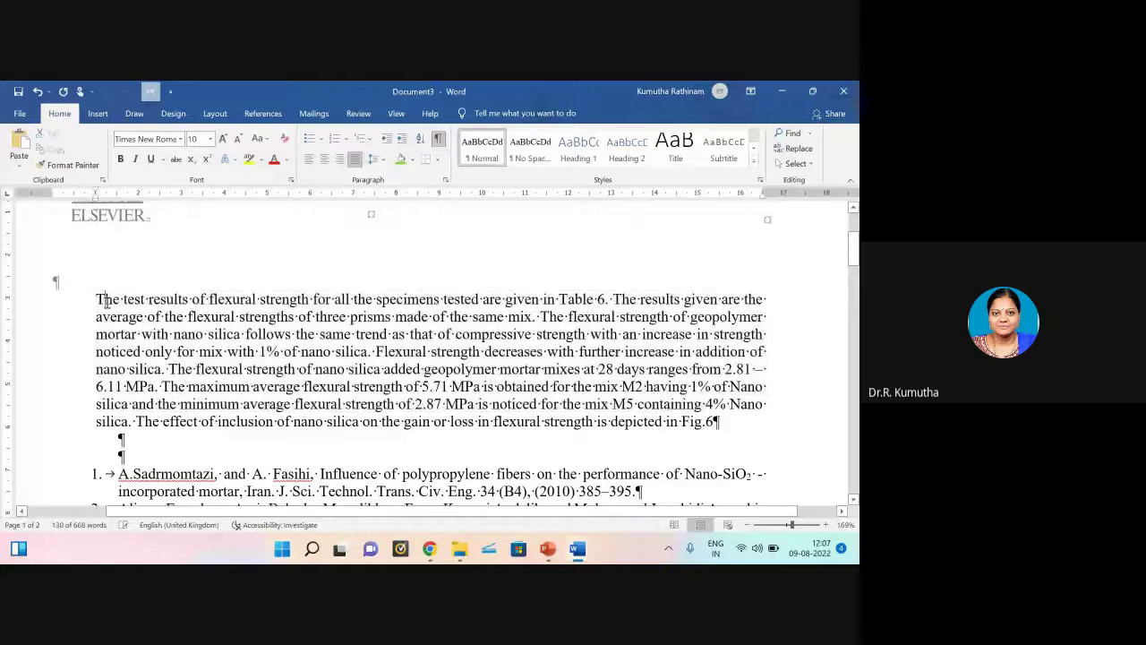
{"action": "key", "text": "Tab"}
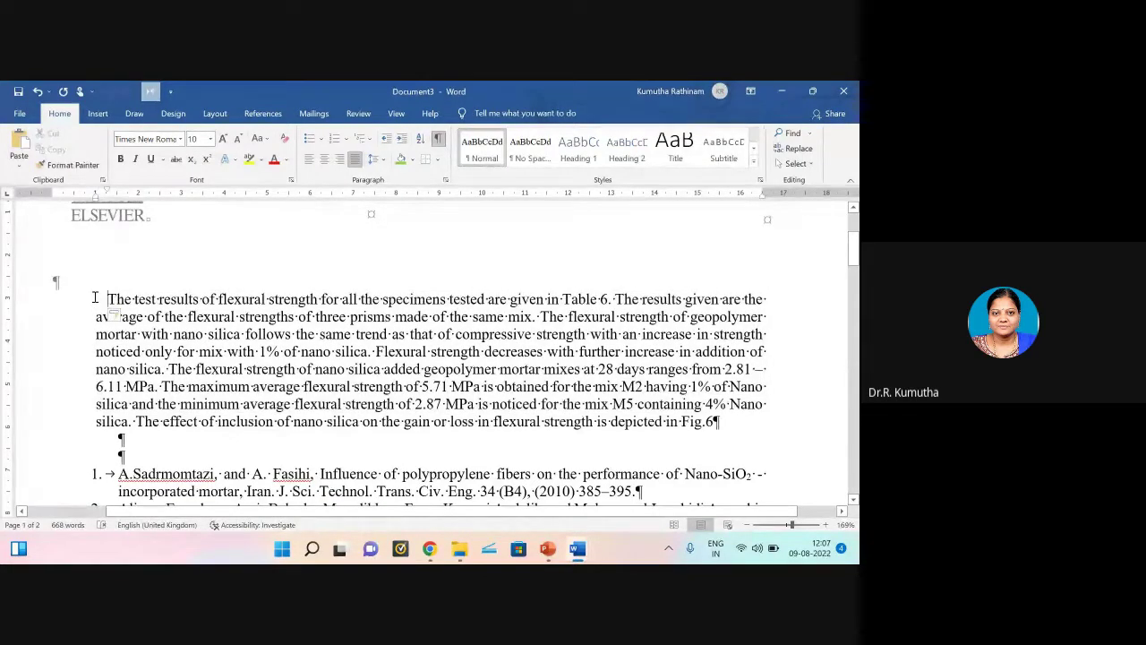
{"action": "key", "text": "Tab"}
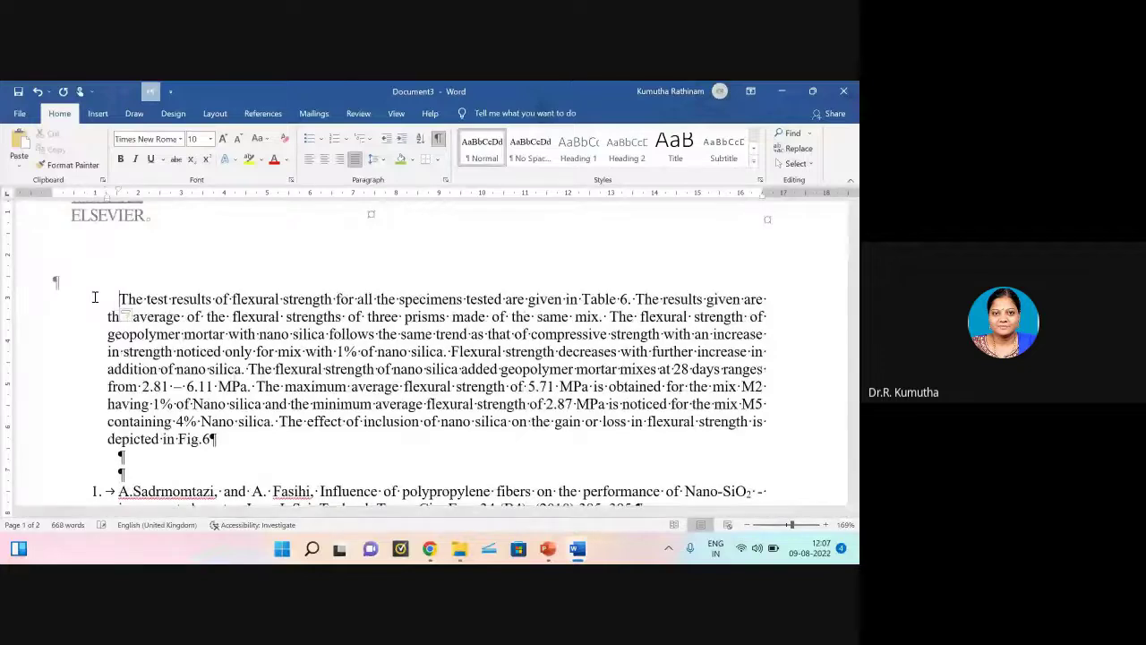
{"action": "key", "text": "Tab"}
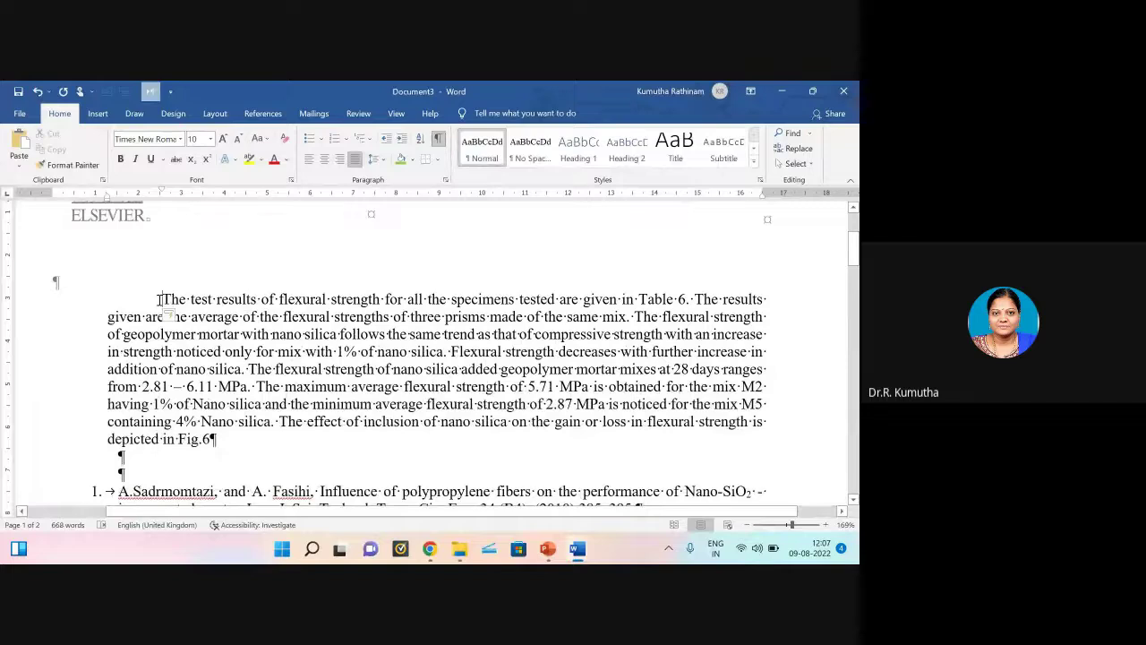
{"action": "key", "text": "Tab"}
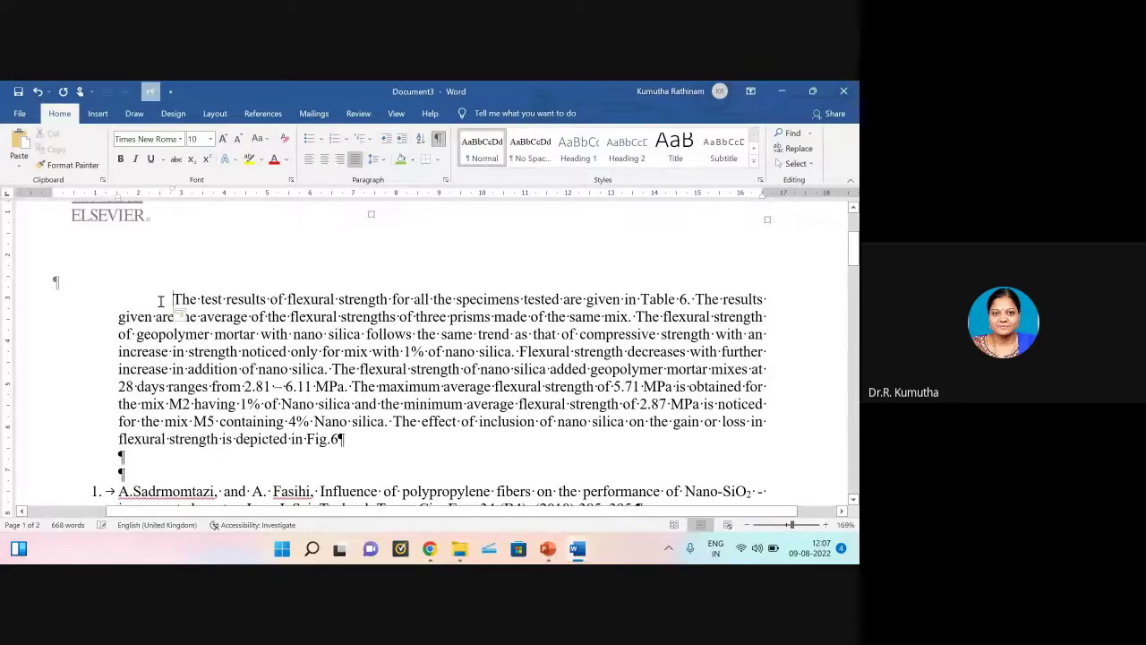
{"action": "key", "text": "BackSpace"}
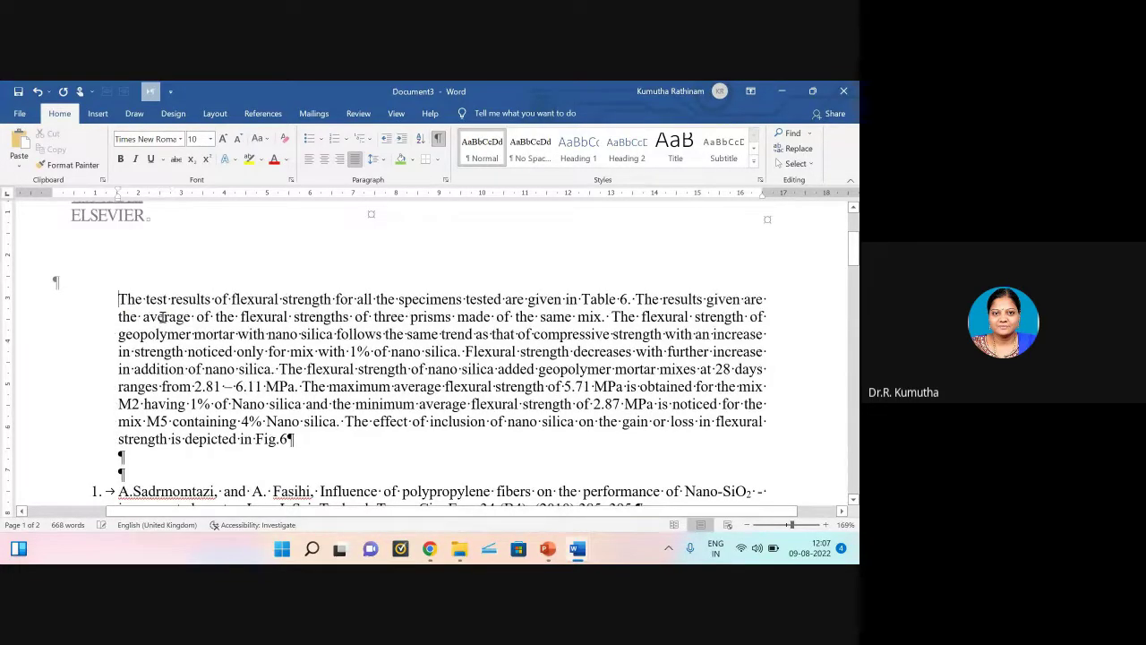
{"action": "key", "text": "BackSpace"}
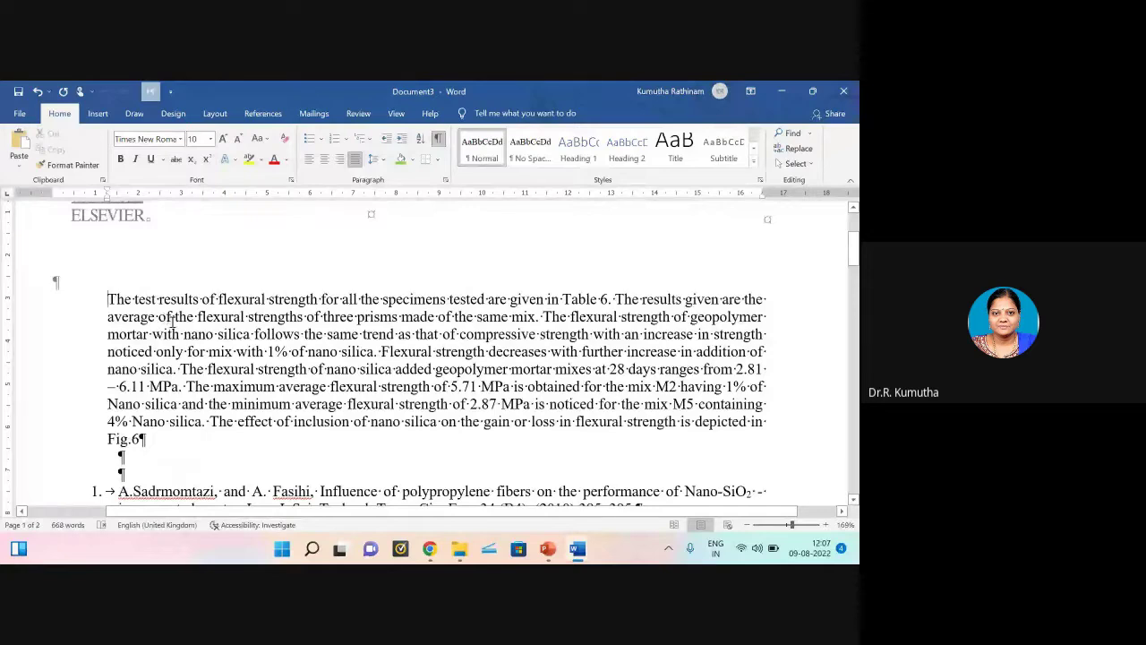
Step: Clear the mistyped commas before the paragraph's first word and insert a run of spaces there instead
{"action": "type", "text": ",,,,,,,"}
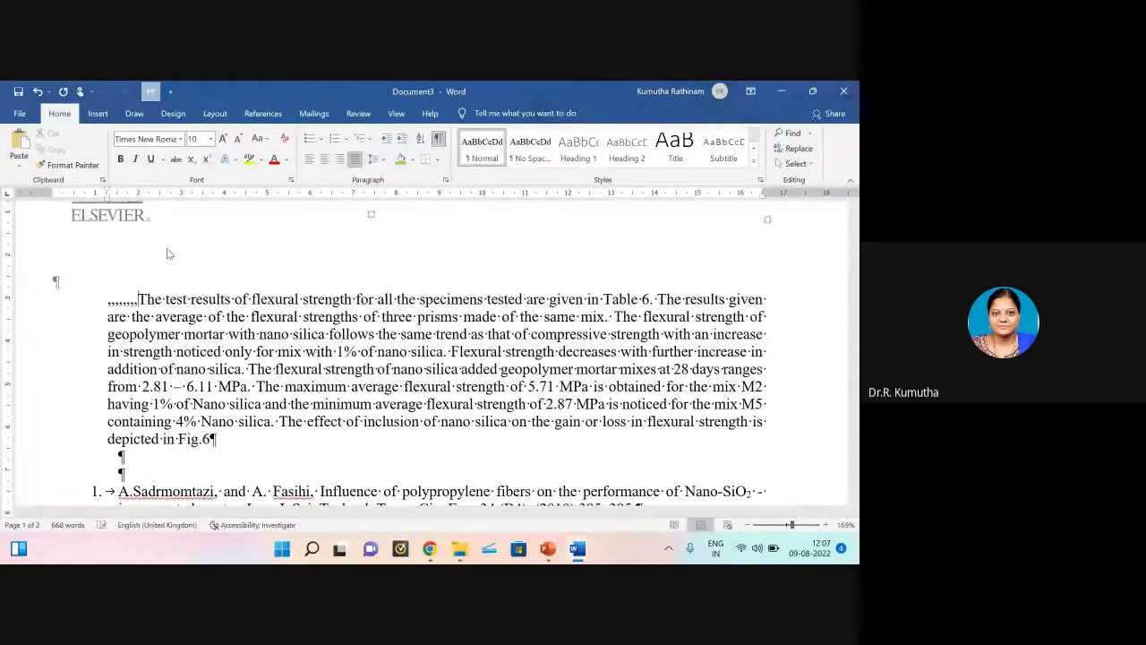
{"action": "key", "text": "BackSpace"}
{"action": "key", "text": "BackSpace"}
{"action": "key", "text": "BackSpace"}
{"action": "key", "text": "BackSpace"}
{"action": "key", "text": "BackSpace"}
{"action": "key", "text": "BackSpace"}
{"action": "key", "text": "BackSpace"}
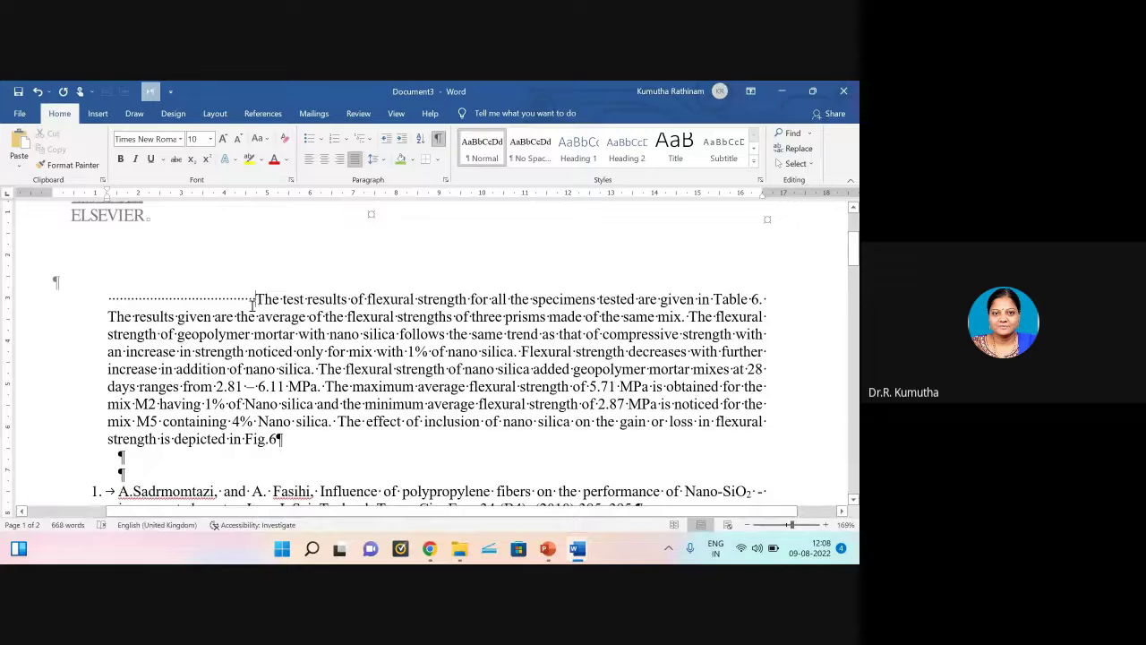
Step: Insert four tab characters and a further run of spaces after the leading spaces, before "The test results"
{"action": "key", "text": "Tab"}
{"action": "key", "text": "Tab"}
{"action": "key", "text": "Tab"}
{"action": "key", "text": "Tab"}
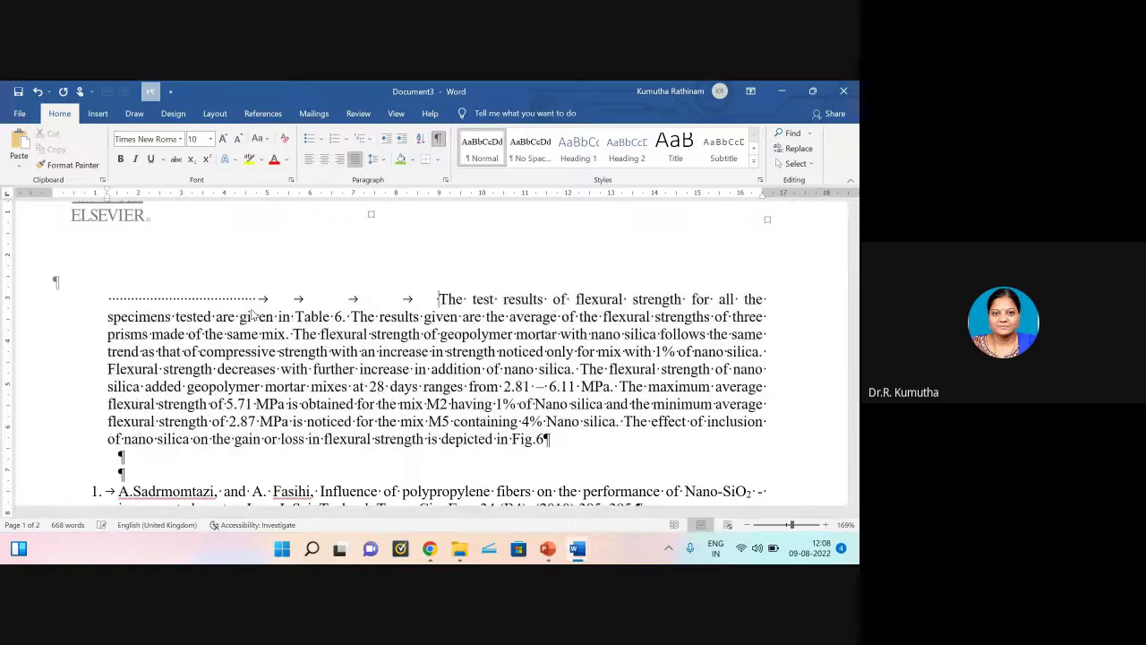
{"action": "key", "text": "Tab"}
{"action": "key", "text": "Tab"}
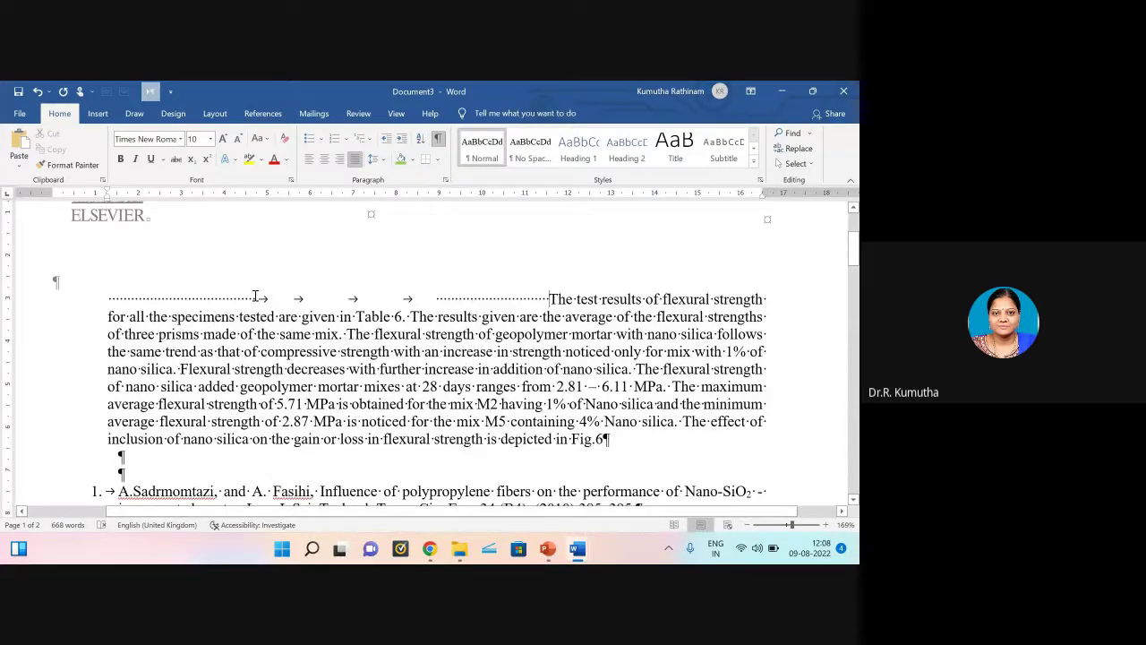
Step: Select the run of spaces at the start of the flexural strength paragraph and compare it with formatting marks hidden and shown
{"action": "left_click_drag", "start_coordinate": [256, 298], "coordinate": [112, 296]}
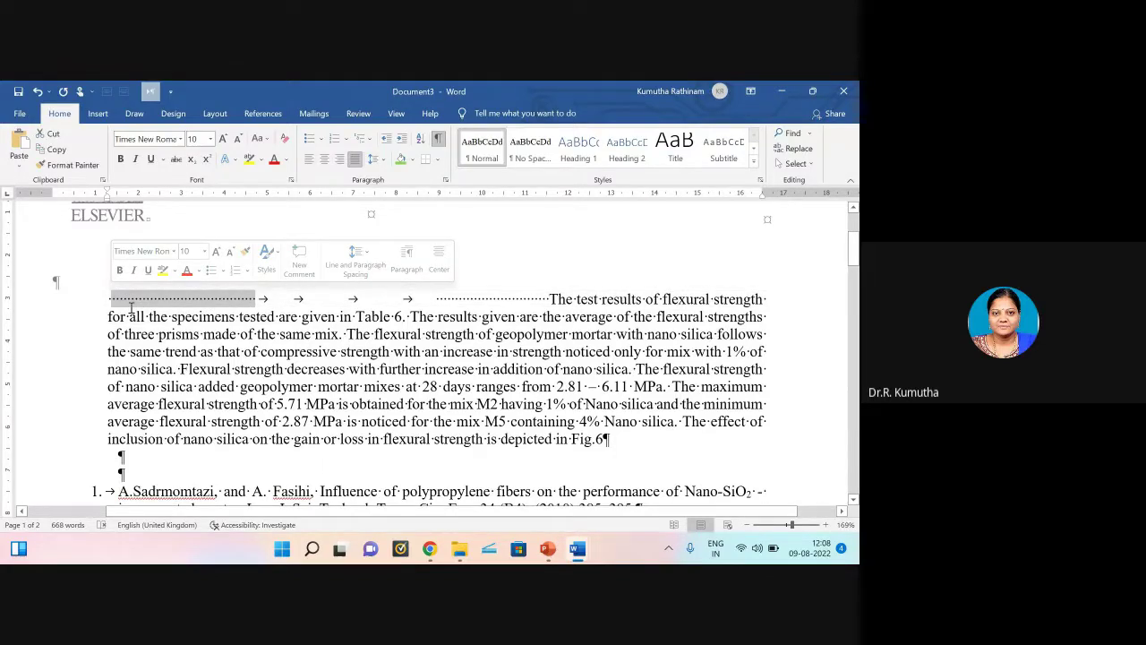
{"action": "left_click", "coordinate": [441, 143]}
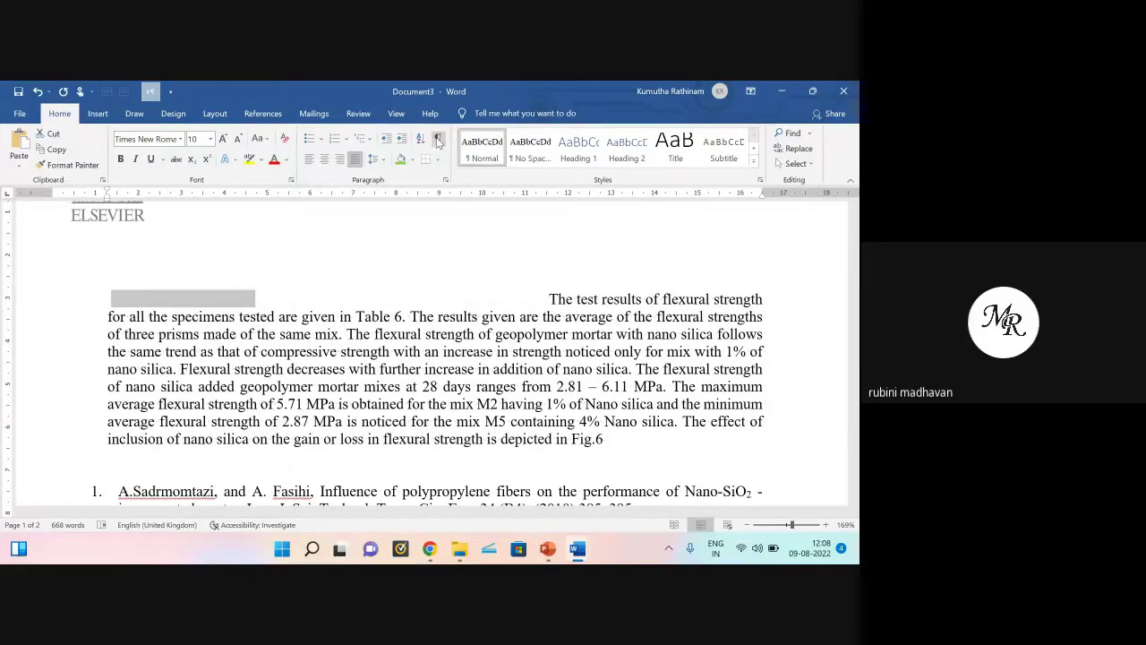
{"action": "left_click", "coordinate": [440, 140]}
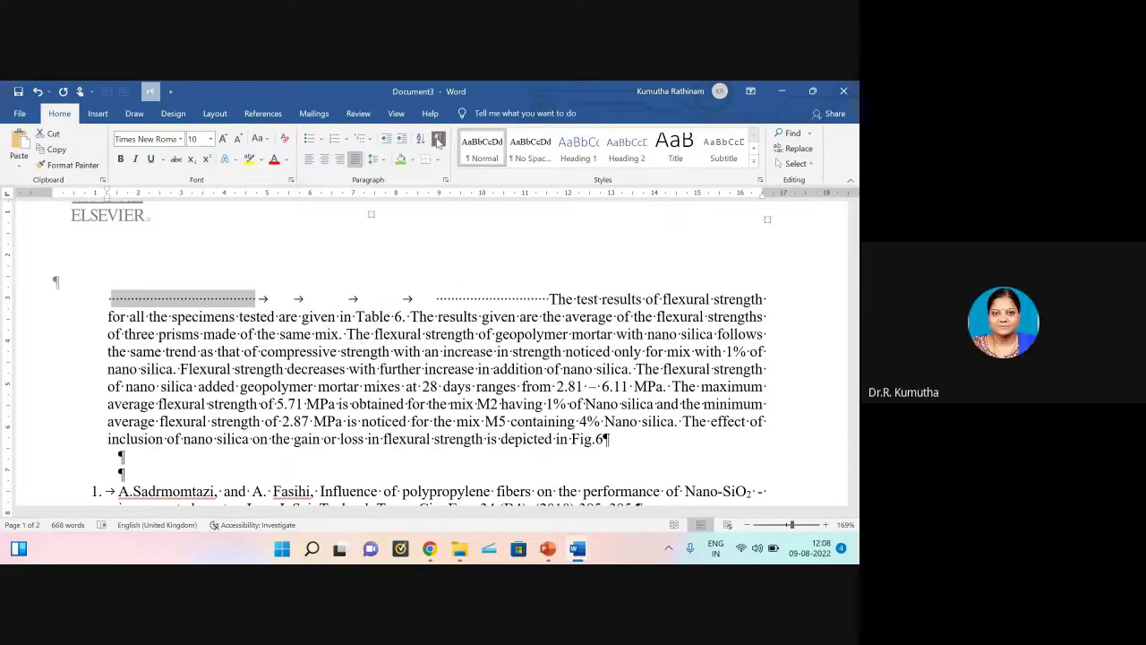
Step: Lengthen the run of spaces before the first tab character and toggle the formatting marks off and on to compare
{"action": "left_click", "coordinate": [261, 299]}
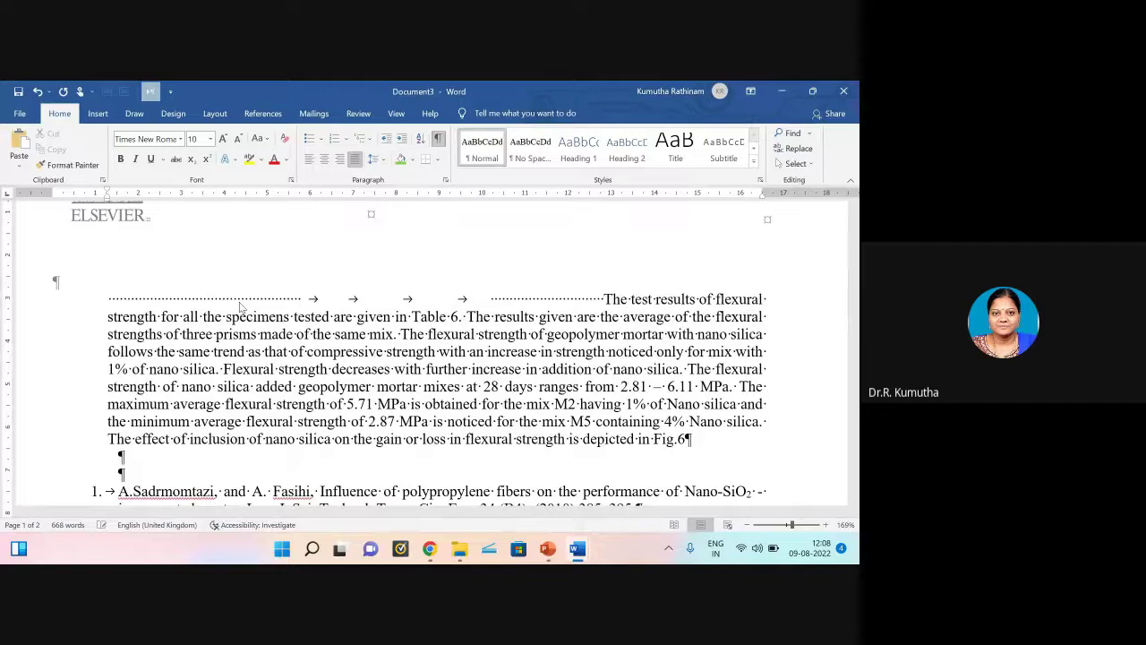
{"action": "left_click", "coordinate": [439, 139]}
{"action": "left_click", "coordinate": [439, 139]}
Step: Delete the runs of spaces before and after the four tab characters, keeping only the tabs before "The test results"
{"action": "left_click_drag", "start_coordinate": [489, 299], "coordinate": [607, 300]}
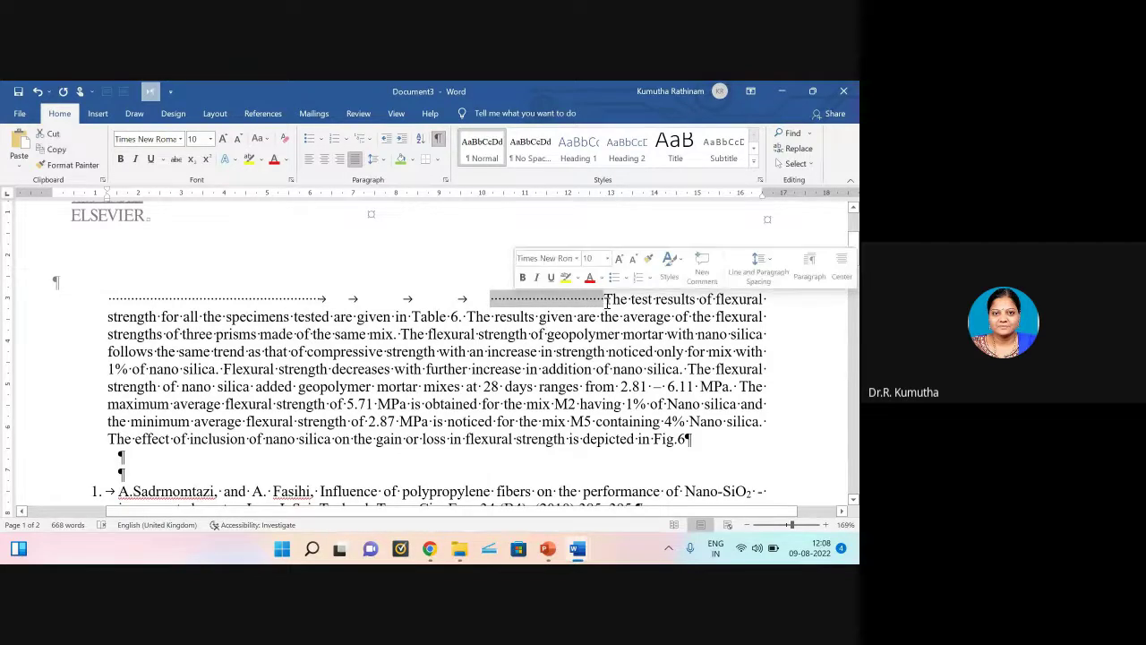
{"action": "key", "text": "Delete"}
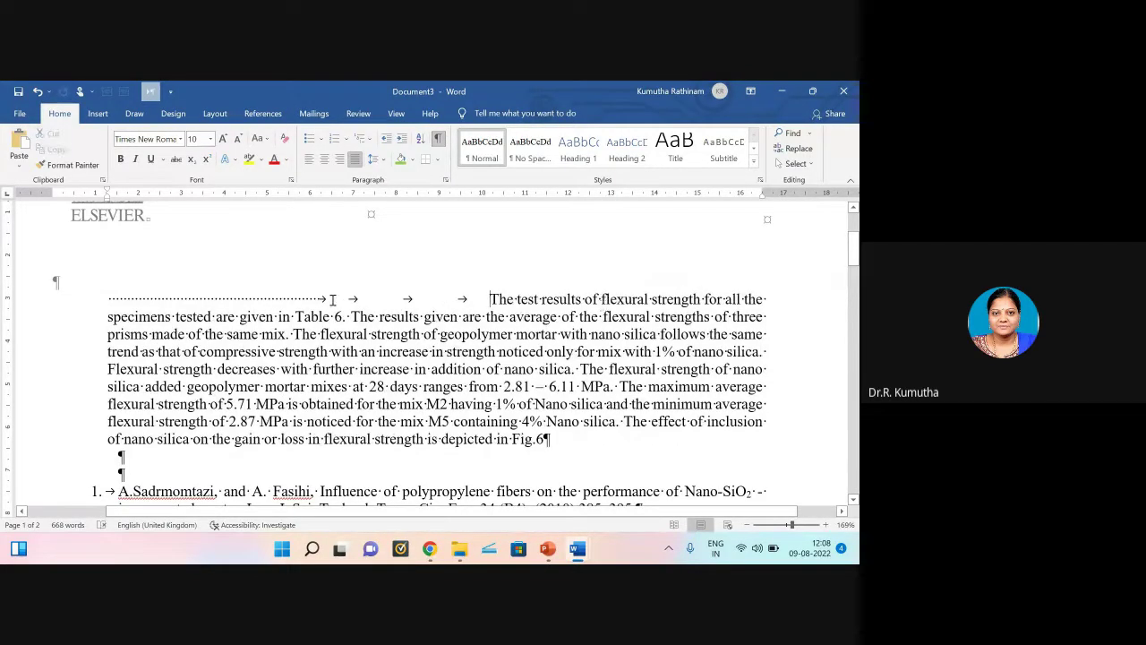
{"action": "left_click_drag", "start_coordinate": [321, 300], "coordinate": [108, 301]}
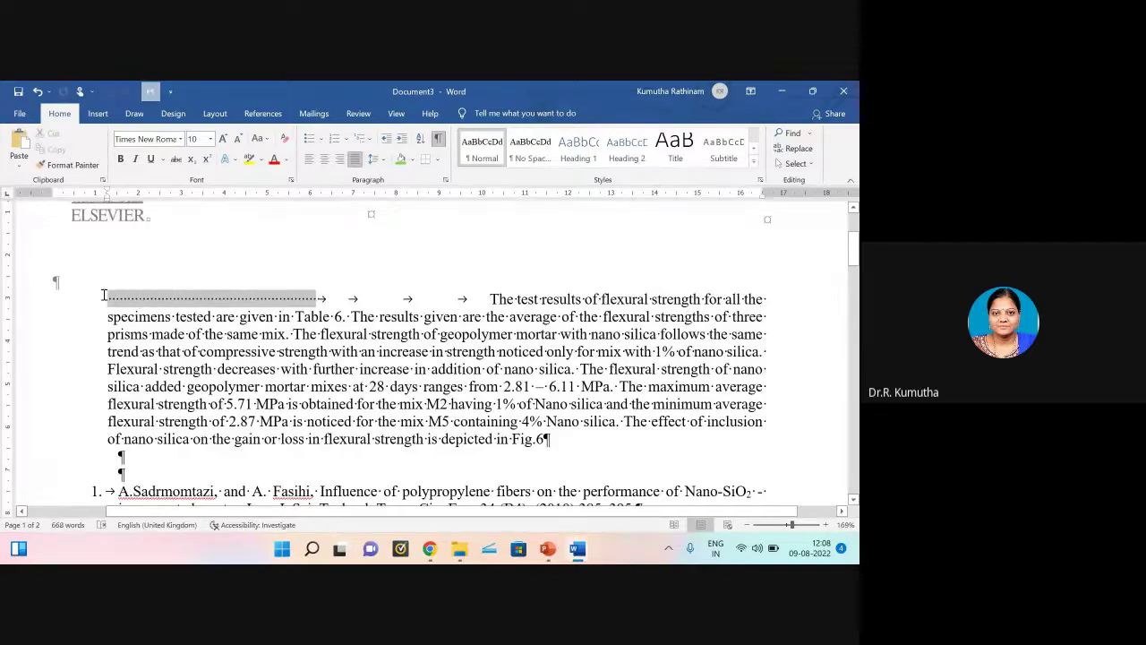
{"action": "key", "text": "Delete"}
{"action": "left_click", "coordinate": [109, 300]}
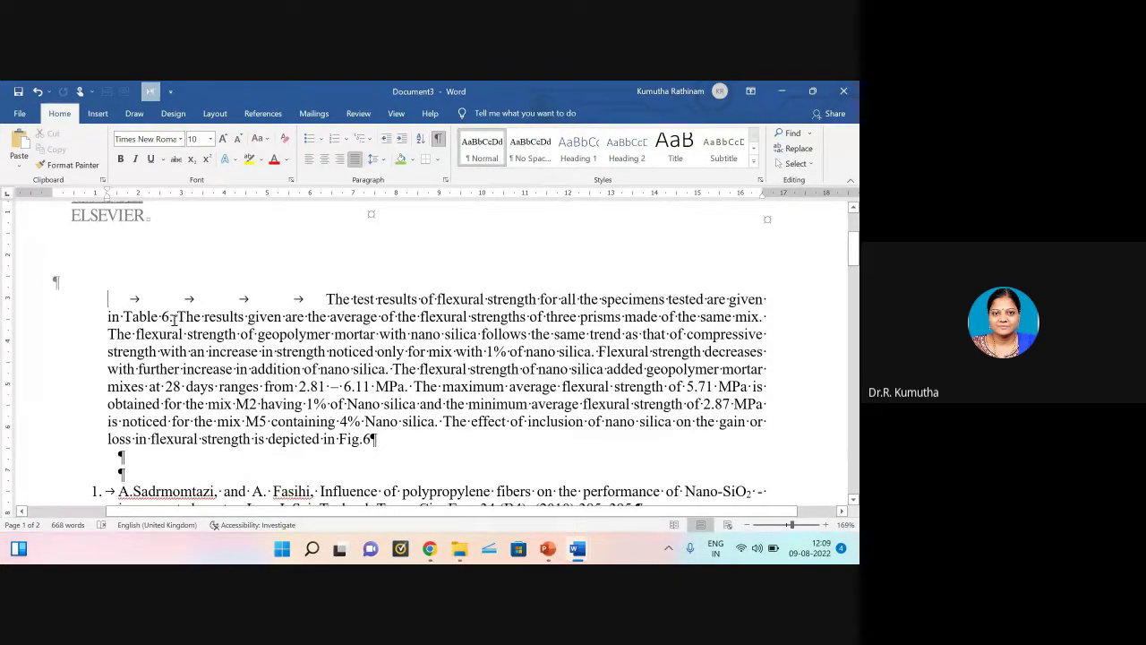
Step: Insert extra spaces after "Table 6." and "6.11 MPa.", and add two empty paragraphs above the reference list
{"action": "left_click", "coordinate": [176, 317]}
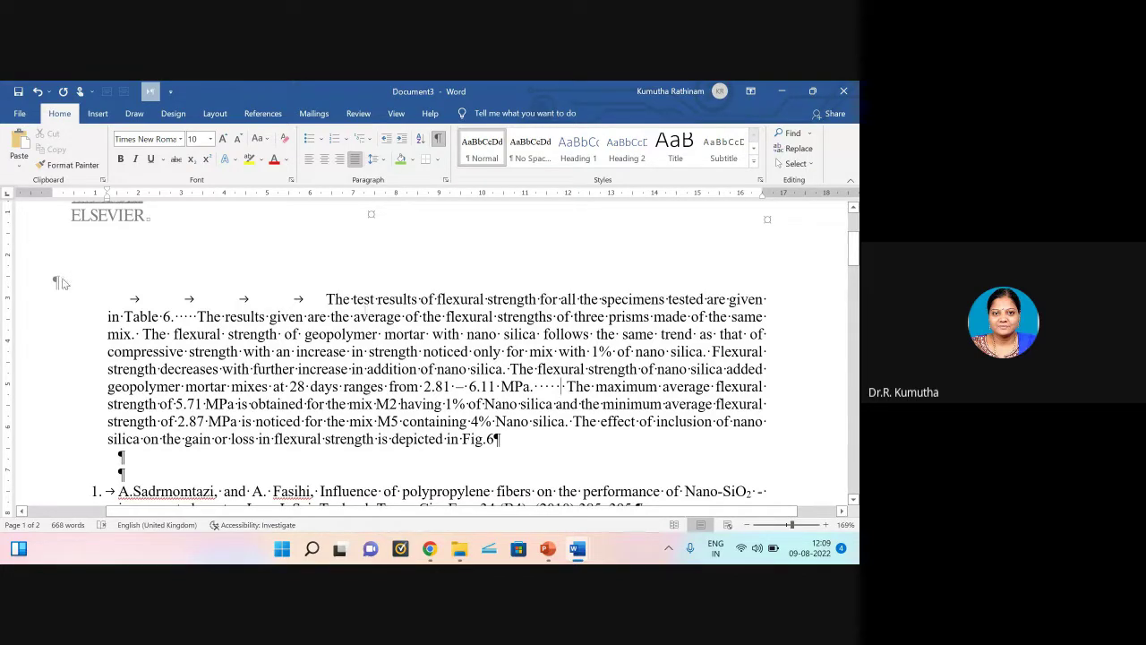
{"action": "scroll", "coordinate": [143, 409], "scroll_direction": "down", "scroll_amount": 1}
{"action": "scroll", "coordinate": [143, 409], "scroll_direction": "down", "scroll_amount": 3}
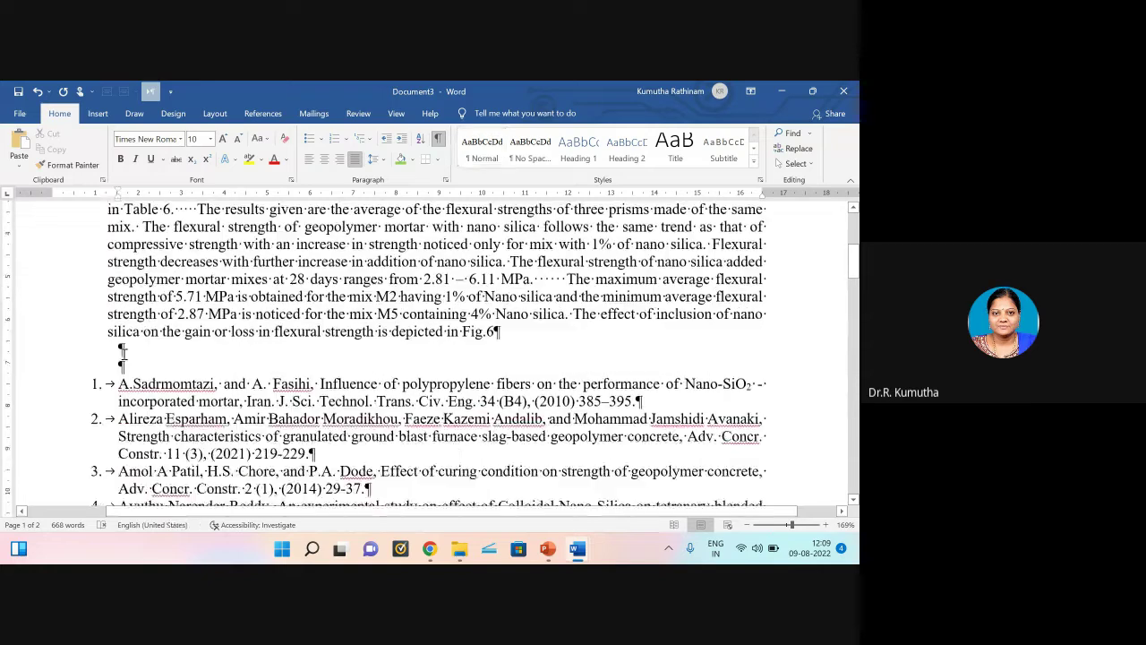
{"action": "key", "text": "Return"}
{"action": "key", "text": "Return"}
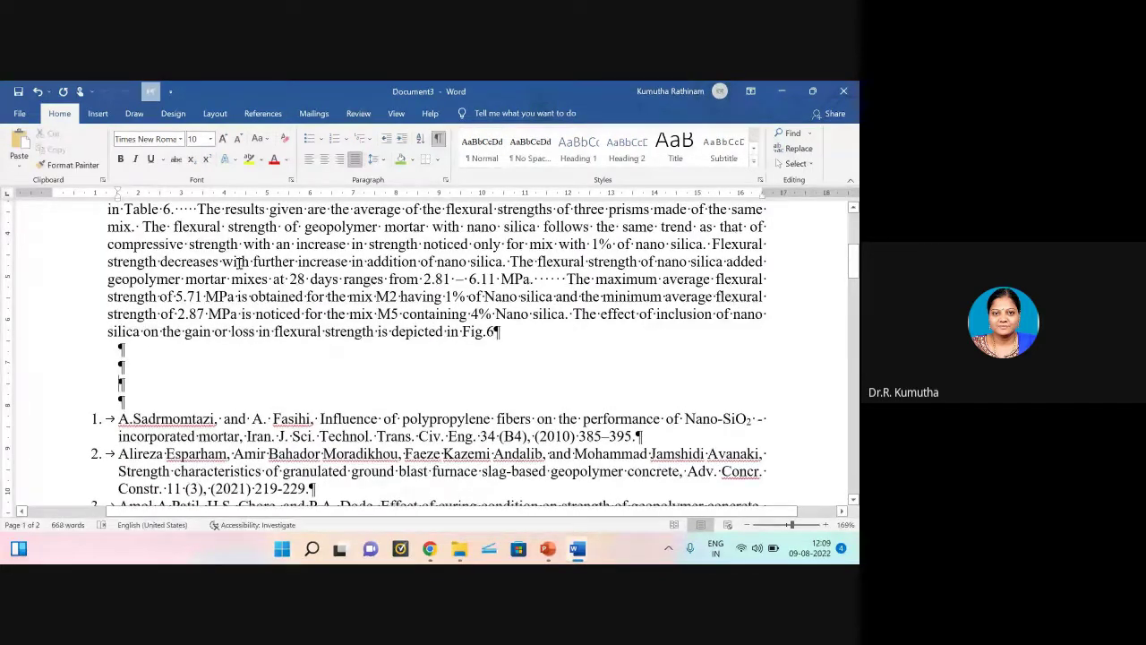
Step: Copy the paragraph's text from "with further increase" to its end and paste it twice into the empty paragraphs below
{"action": "left_click_drag", "start_coordinate": [239, 261], "coordinate": [501, 333]}
{"action": "key", "text": "ctrl+c"}
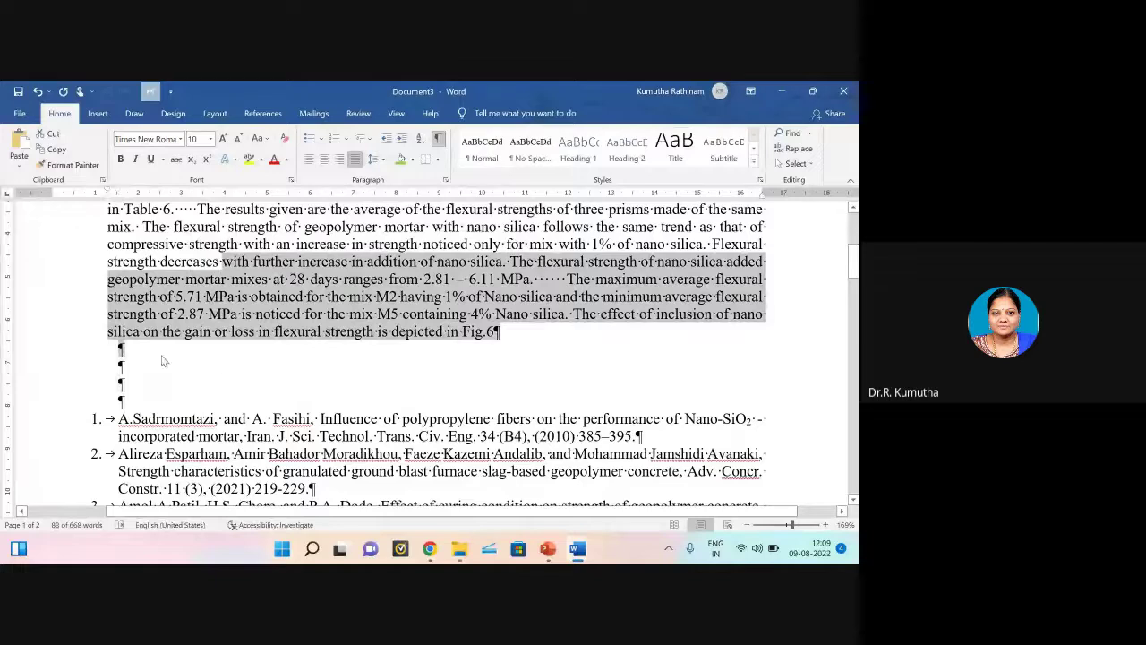
{"action": "left_click", "coordinate": [151, 364]}
{"action": "key", "text": "ctrl+v"}
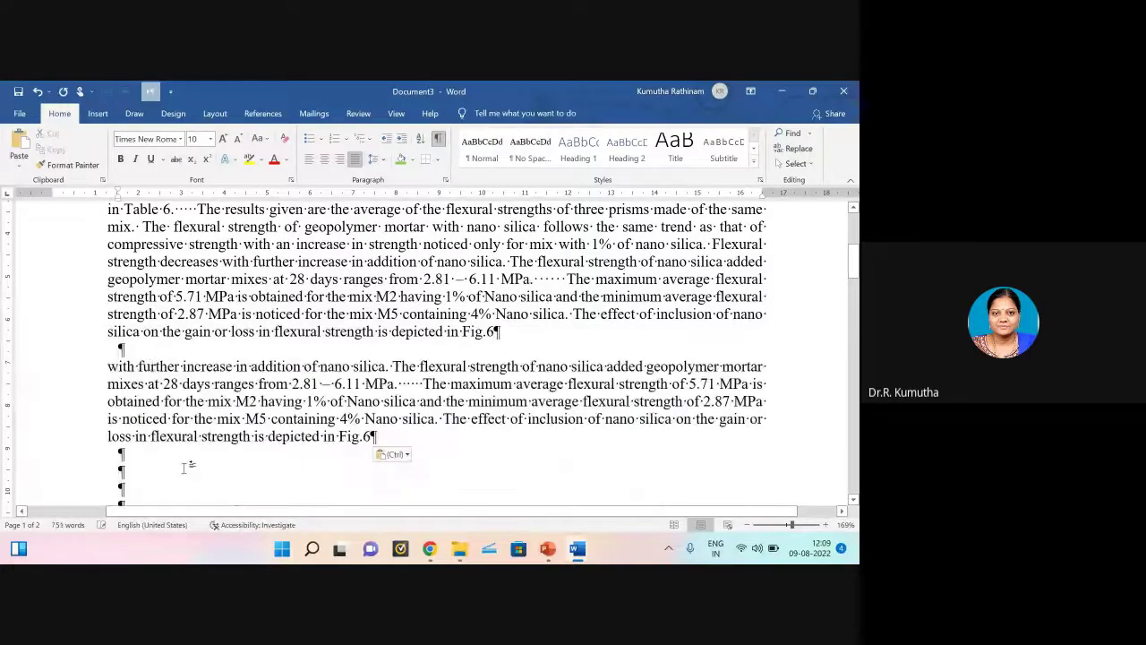
{"action": "key", "text": "ctrl+v"}
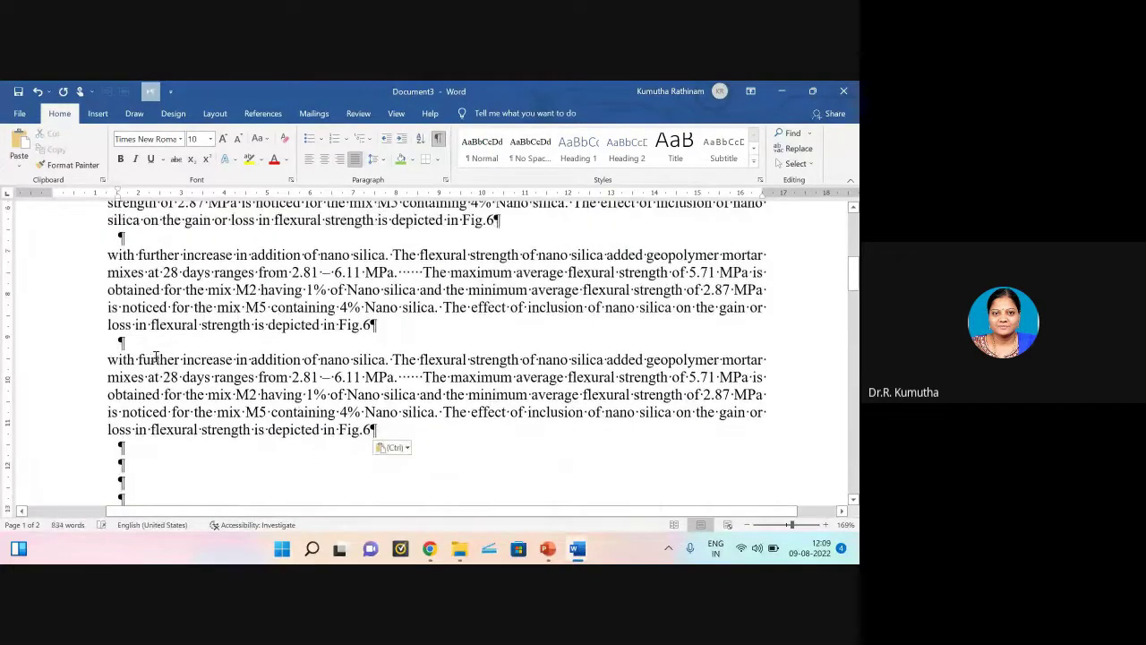
Step: Add an empty paragraph between the two pasted copies and two more above the first copy
{"action": "left_click", "coordinate": [121, 339]}
{"action": "key", "text": "Return"}
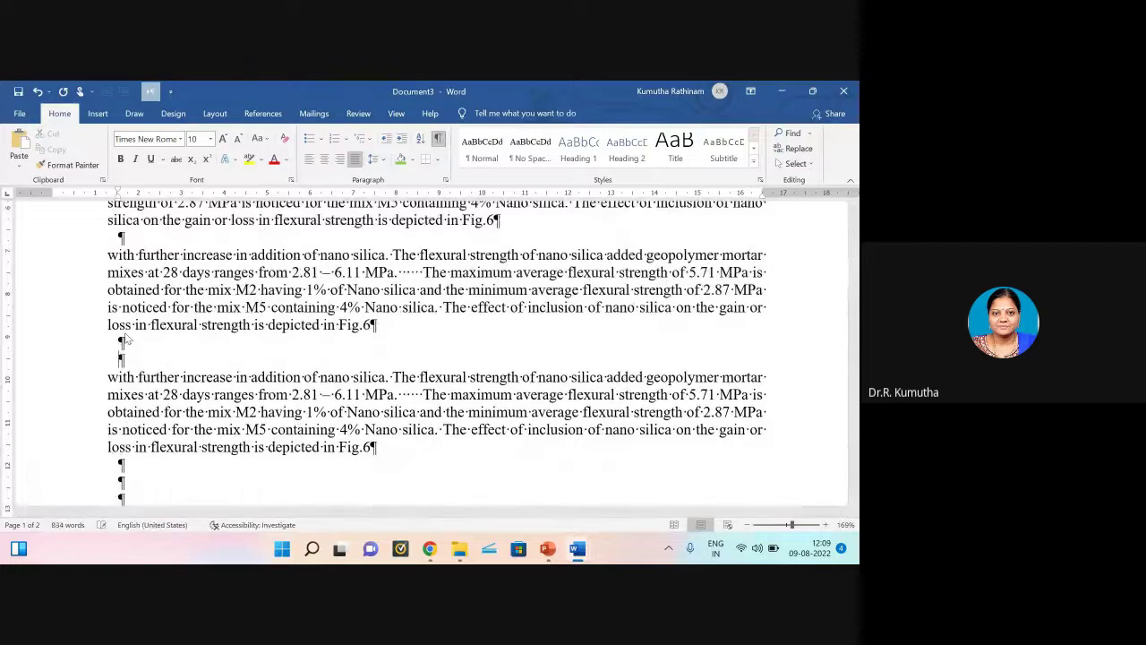
{"action": "left_click", "coordinate": [132, 240]}
{"action": "key", "text": "Return"}
{"action": "key", "text": "Return"}
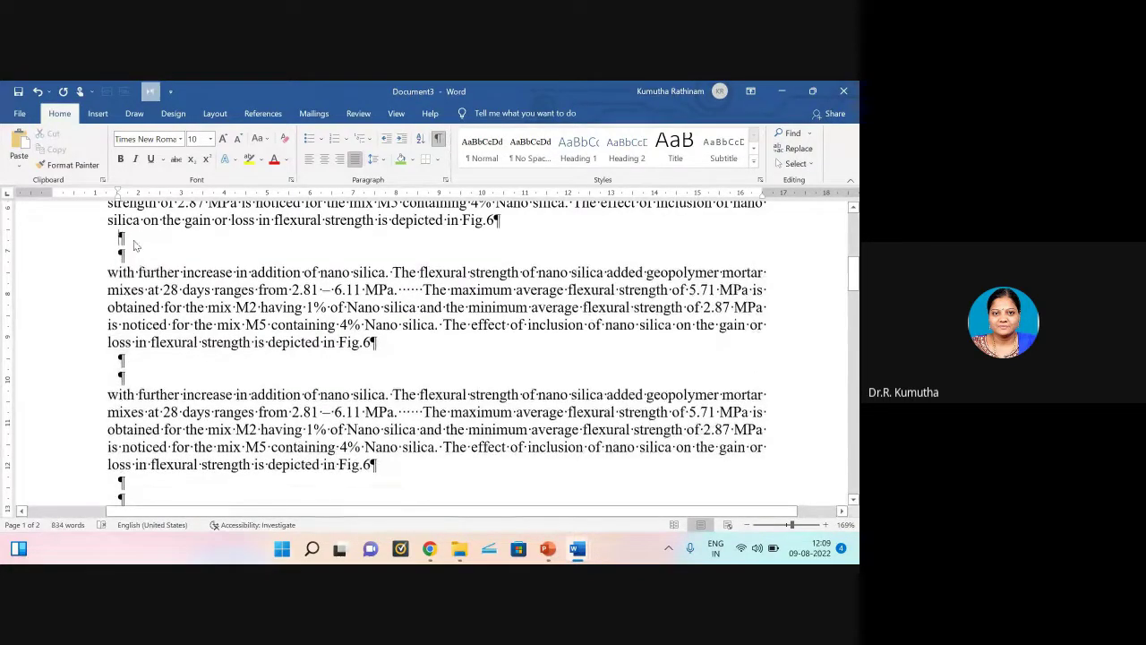
Step: Compare the blank lines with formatting marks hidden and shown, and delete one empty paragraph above the first pasted copy
{"action": "left_click", "coordinate": [438, 139]}
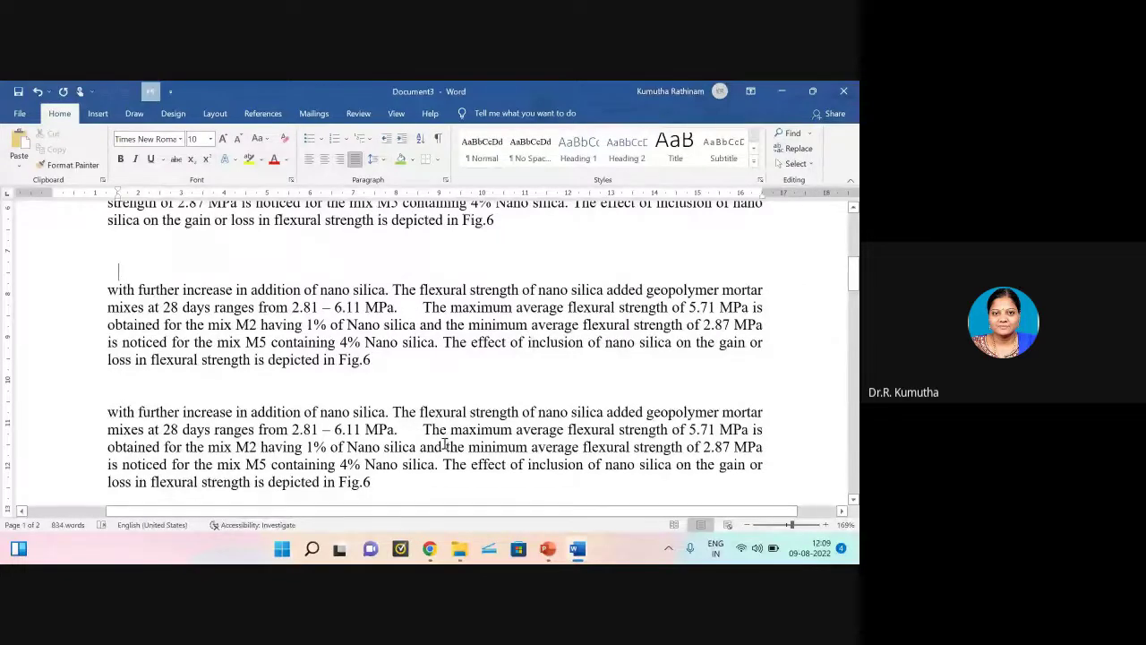
{"action": "left_click", "coordinate": [438, 139]}
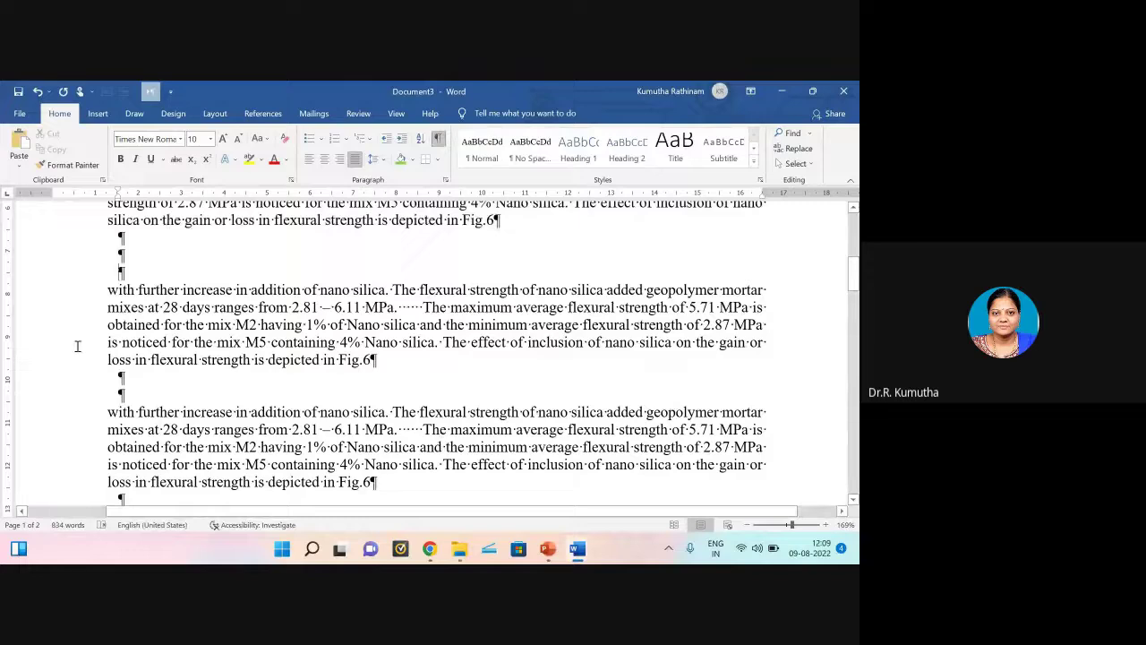
{"action": "left_click", "coordinate": [121, 271]}
{"action": "key", "text": "Delete"}
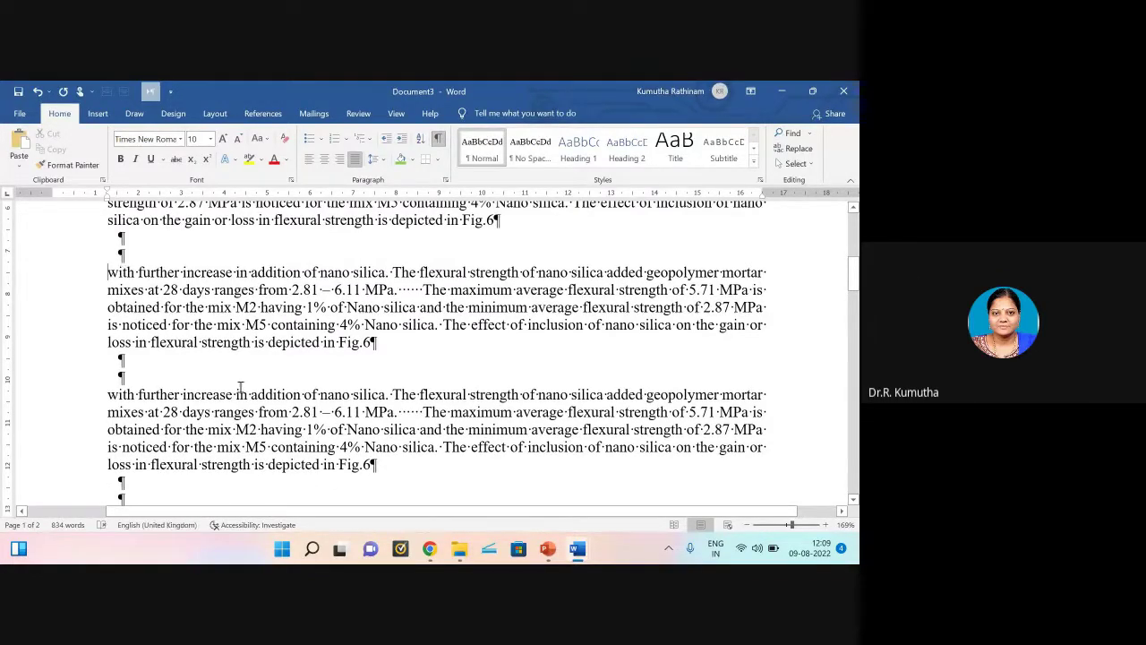
Step: Remove the extra spaces after "6.11 MPa." in the first pasted copy and the original paragraph, and put a period after the original's "Fig.6"
{"action": "scroll", "coordinate": [242, 388], "scroll_direction": "up", "scroll_amount": 3}
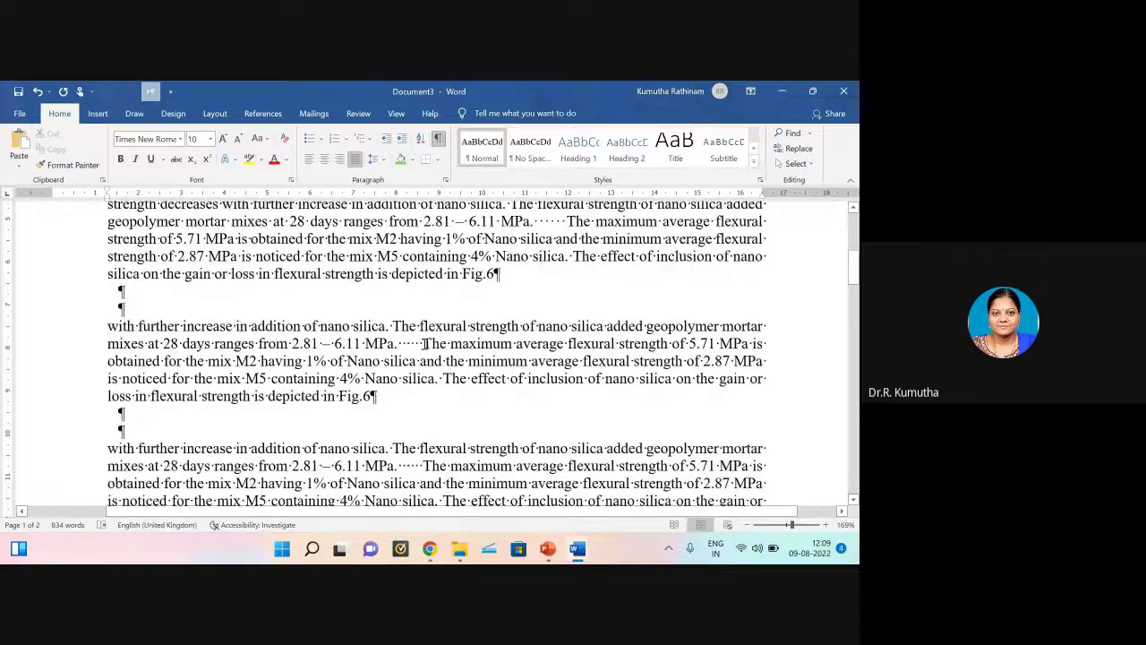
{"action": "left_click_drag", "start_coordinate": [423, 343], "coordinate": [403, 341]}
{"action": "key", "text": "Delete"}
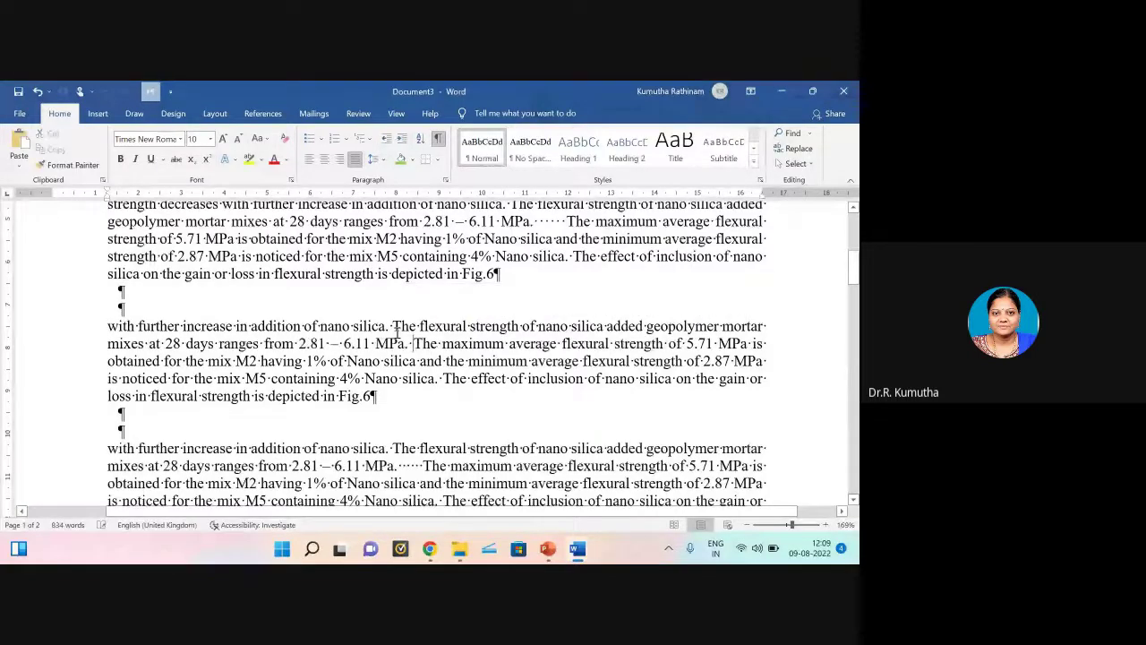
{"action": "left_click_drag", "start_coordinate": [566, 221], "coordinate": [543, 220]}
{"action": "key", "text": "Delete"}
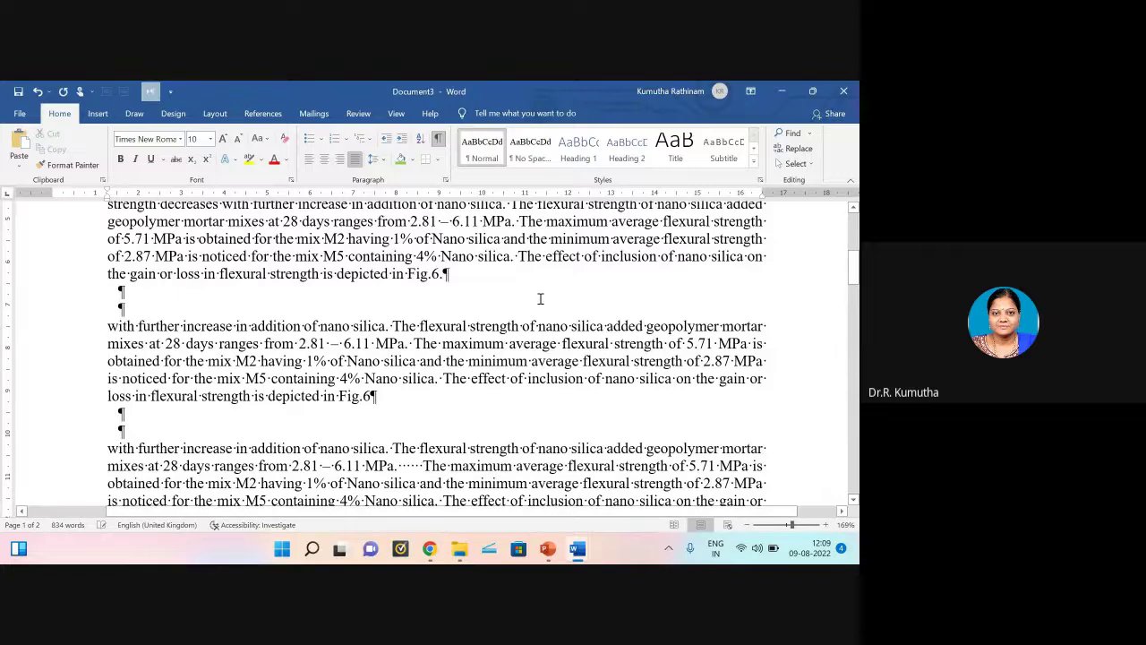
{"action": "type", "text": "."}
Step: Check the tabs and spacing in the original paragraph with the formatting marks hidden and shown
{"action": "scroll", "coordinate": [432, 251], "scroll_direction": "up", "scroll_amount": 2}
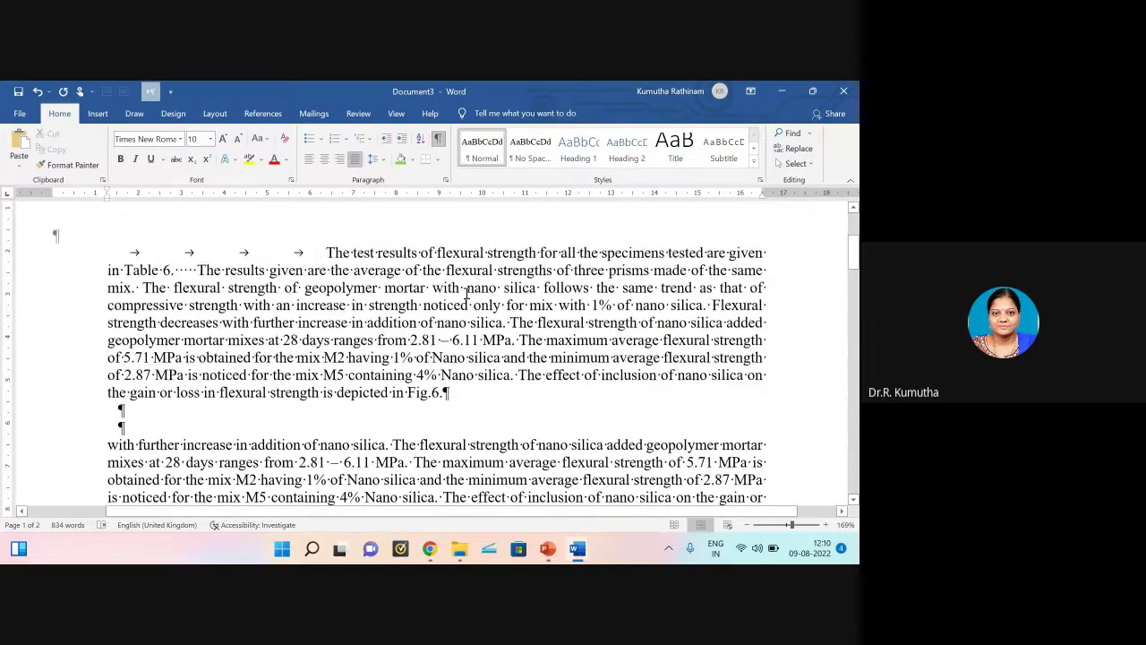
{"action": "scroll", "coordinate": [466, 293], "scroll_direction": "up", "scroll_amount": 1}
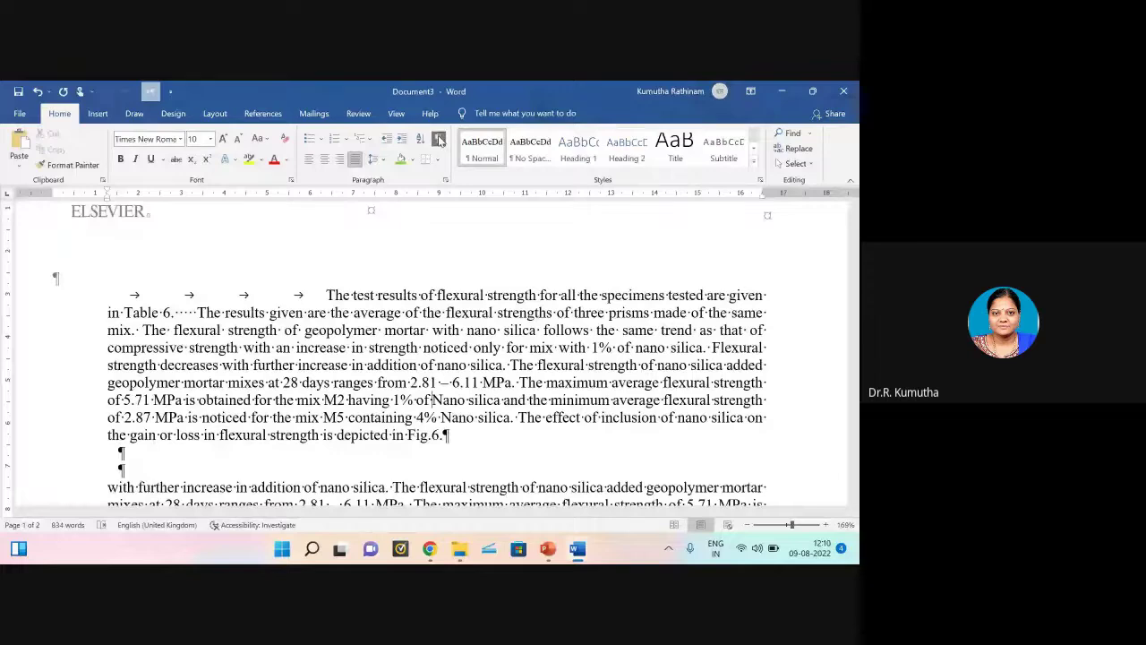
{"action": "left_click", "coordinate": [438, 139]}
{"action": "left_click", "coordinate": [438, 140]}
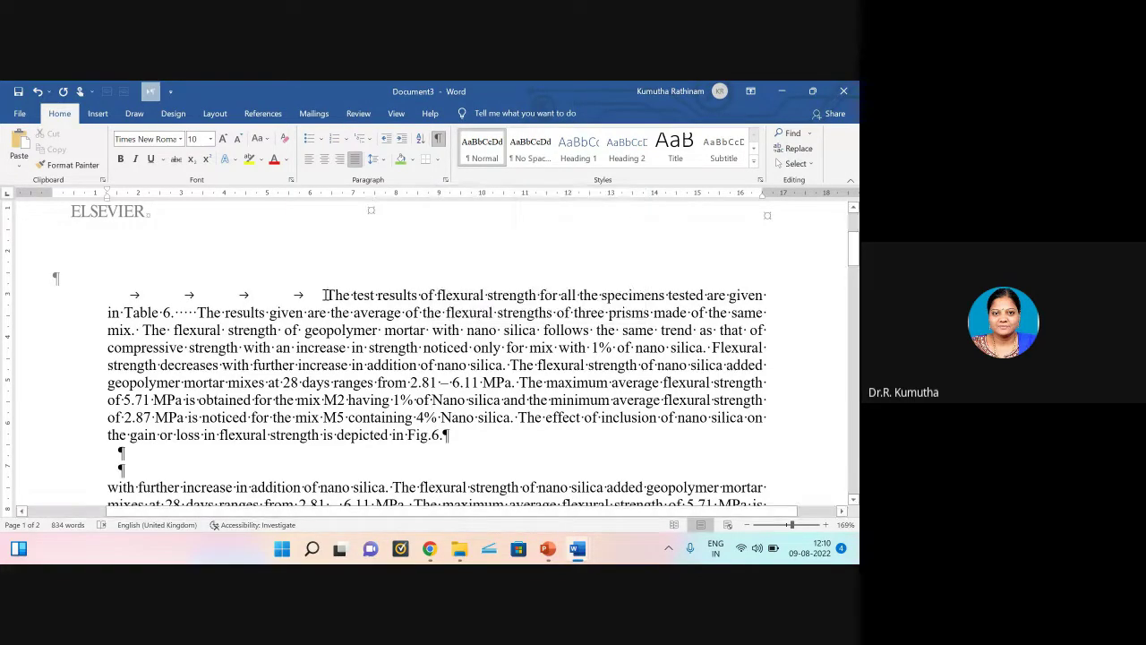
Step: Delete the four tab characters before "The test results" at the start of the original paragraph
{"action": "key", "text": "BackSpace"}
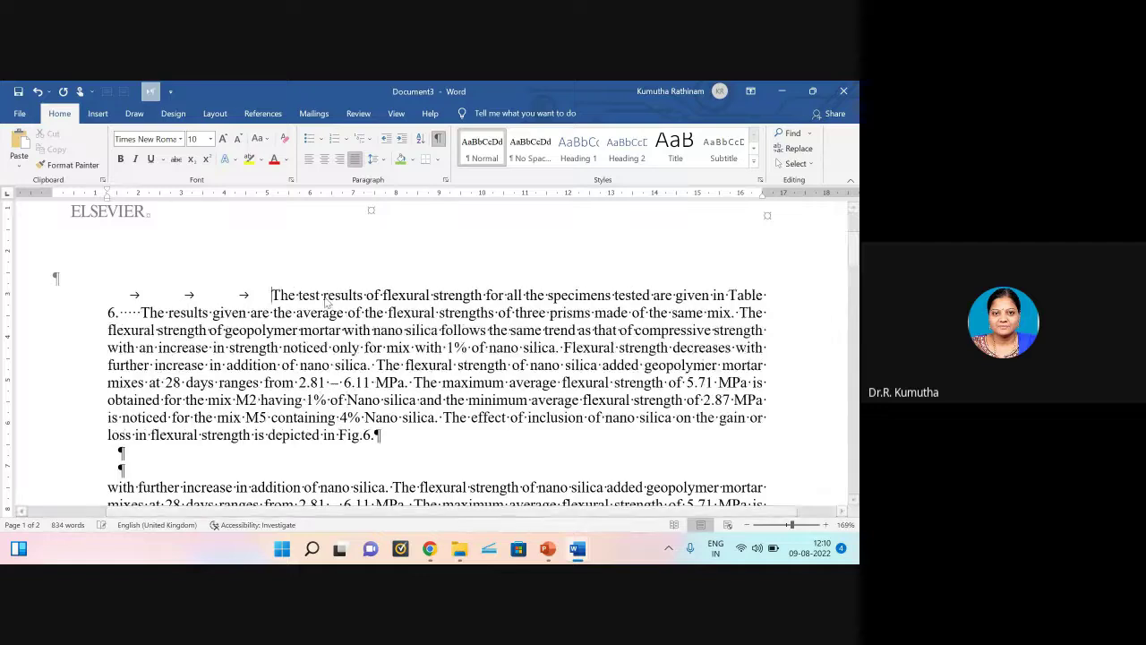
{"action": "key", "text": "BackSpace"}
{"action": "key", "text": "BackSpace"}
{"action": "key", "text": "BackSpace"}
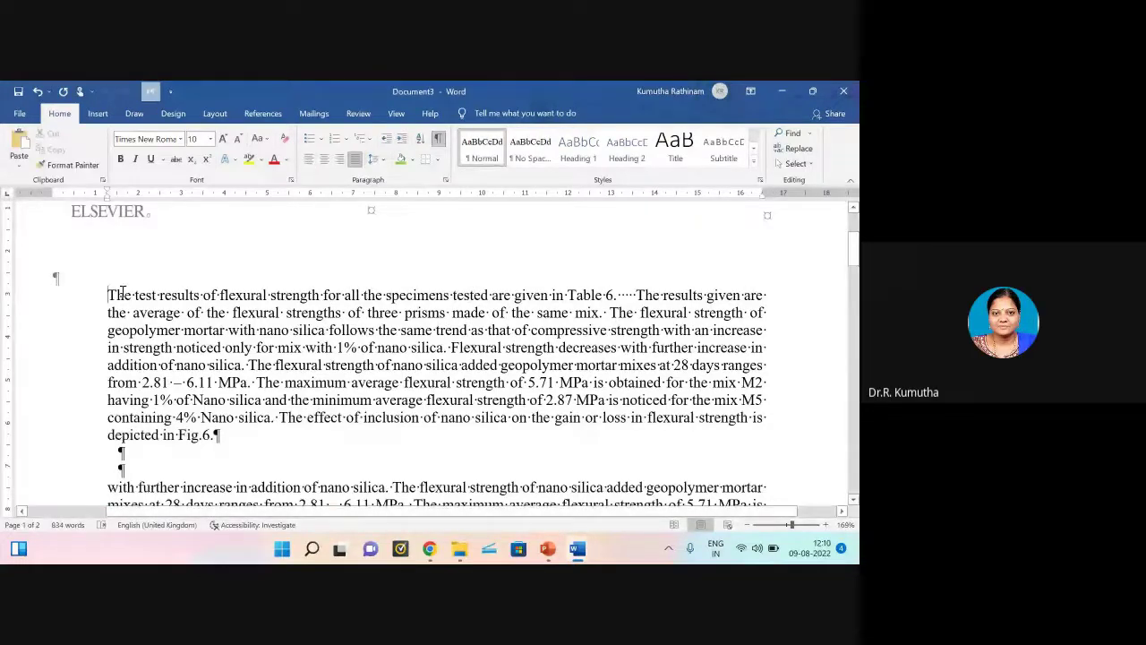
Step: Select the whole original paragraph, try left, centred and right alignment on it, and set it to justified
{"action": "left_click_drag", "start_coordinate": [109, 294], "coordinate": [345, 382]}
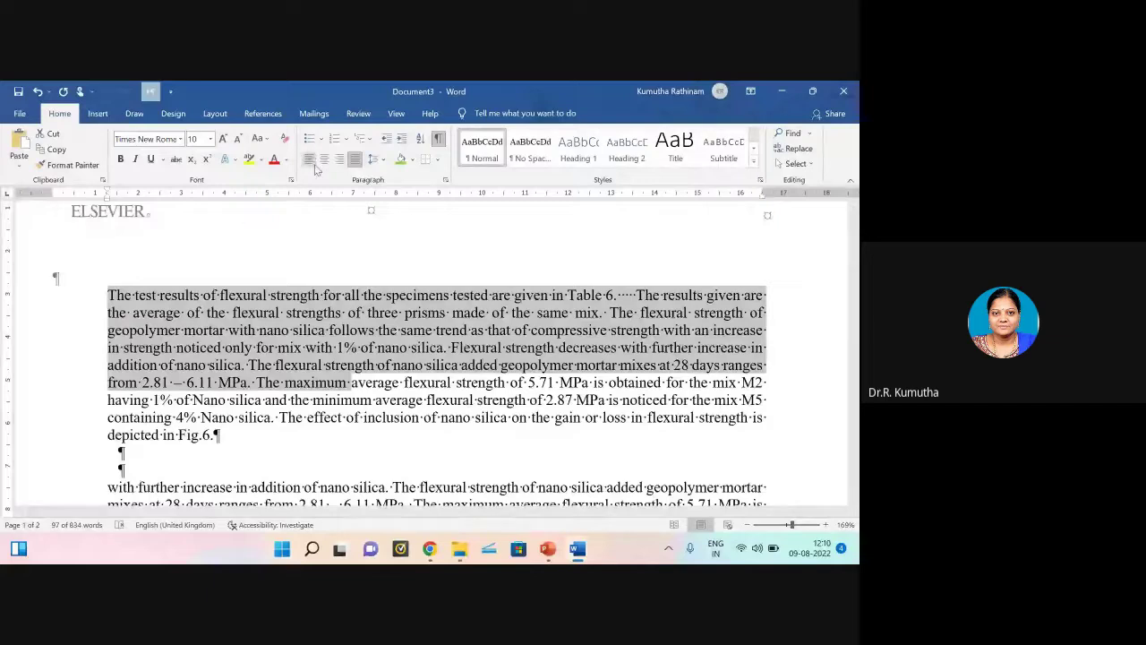
{"action": "left_click", "coordinate": [133, 295]}
{"action": "left_click_drag", "start_coordinate": [104, 300], "coordinate": [224, 448]}
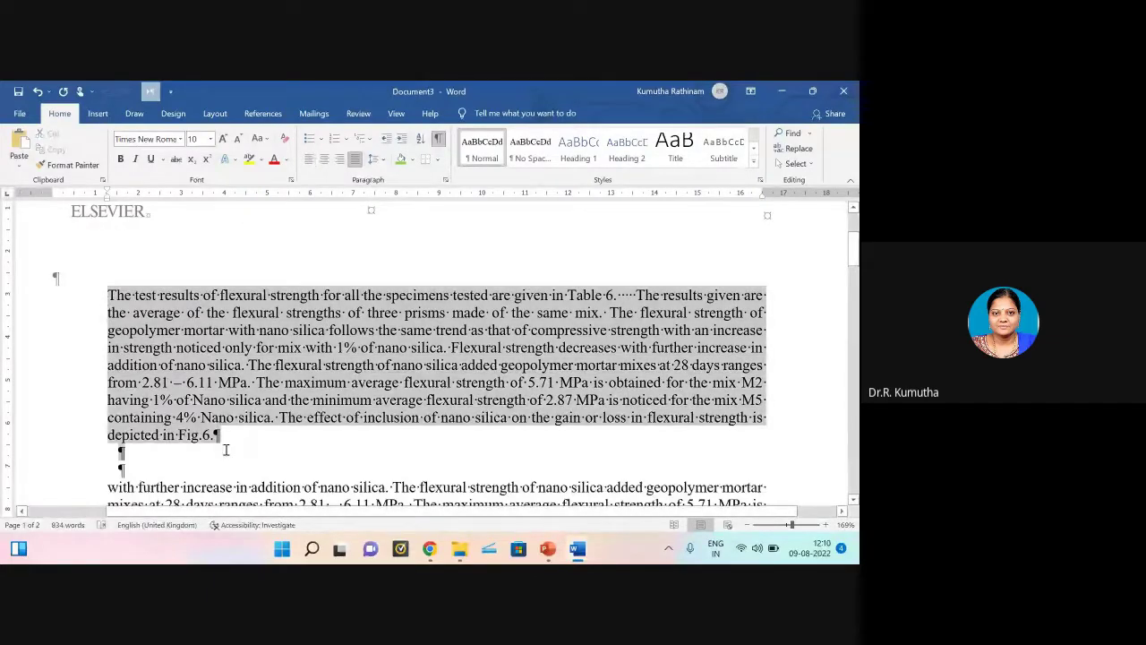
{"action": "left_click", "coordinate": [309, 162]}
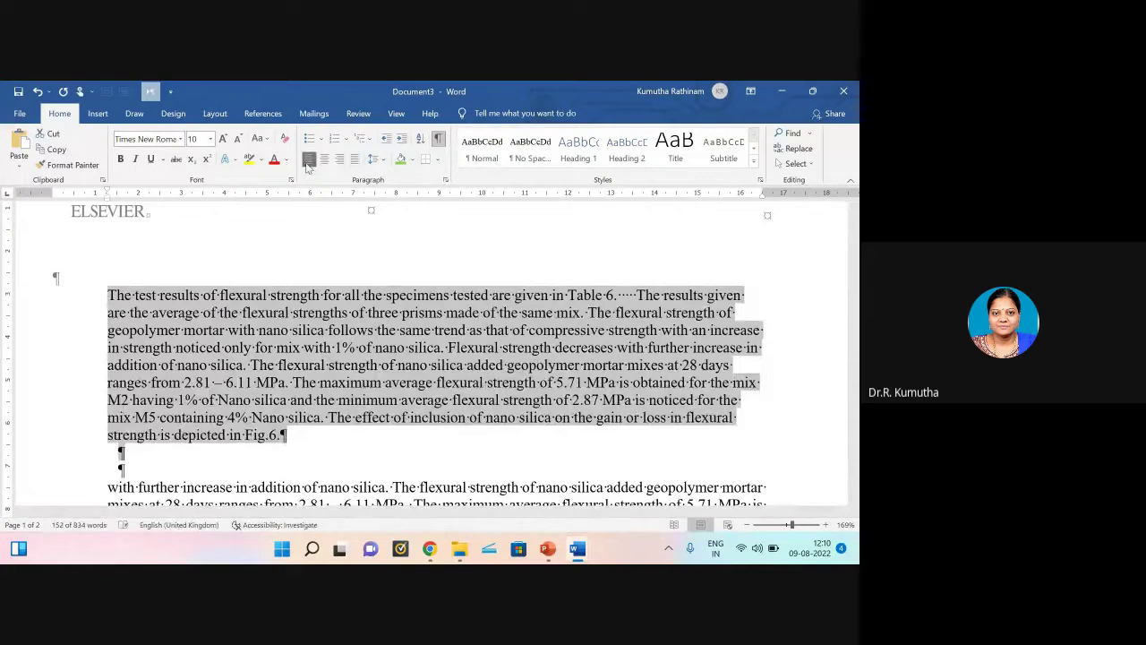
{"action": "left_click", "coordinate": [324, 159]}
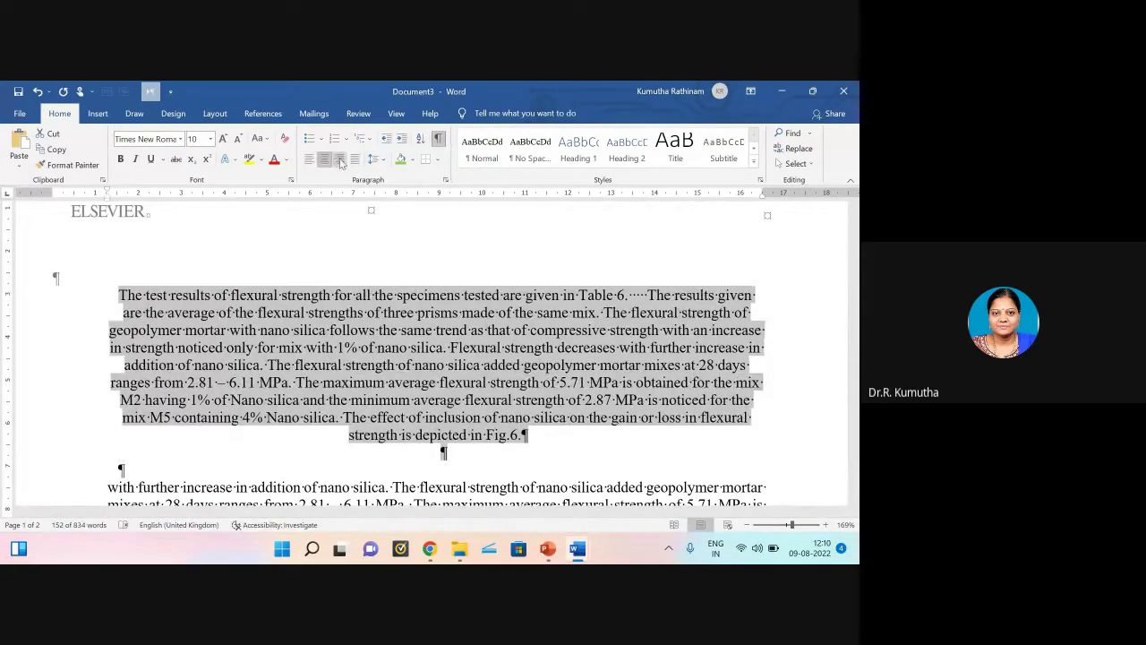
{"action": "left_click", "coordinate": [340, 161]}
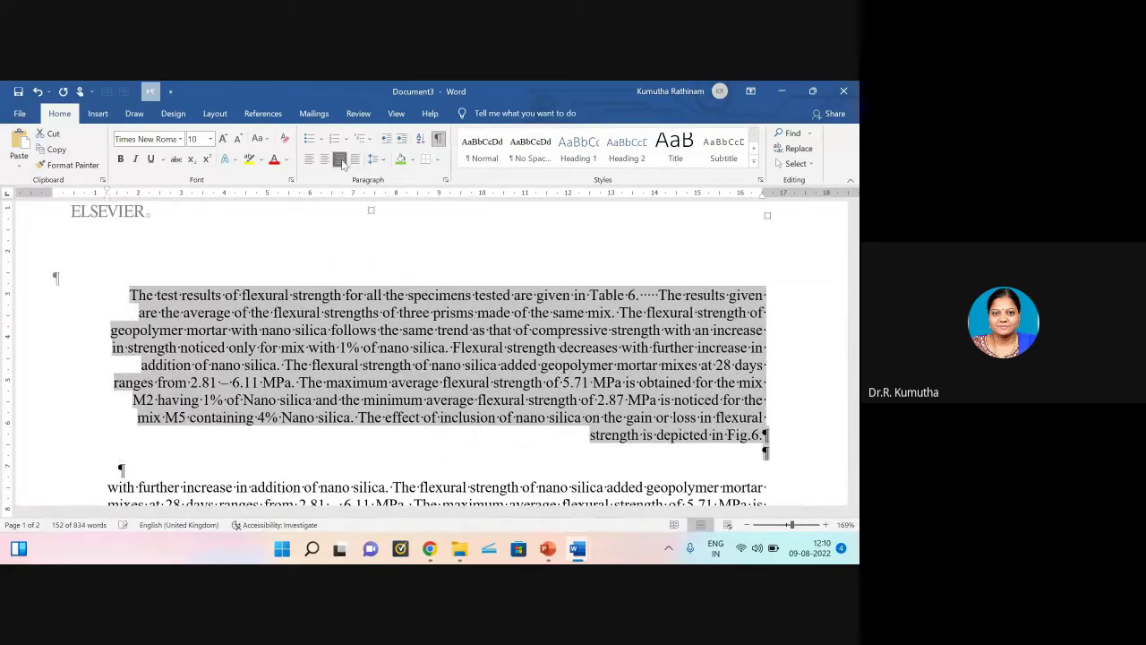
{"action": "left_click", "coordinate": [355, 162]}
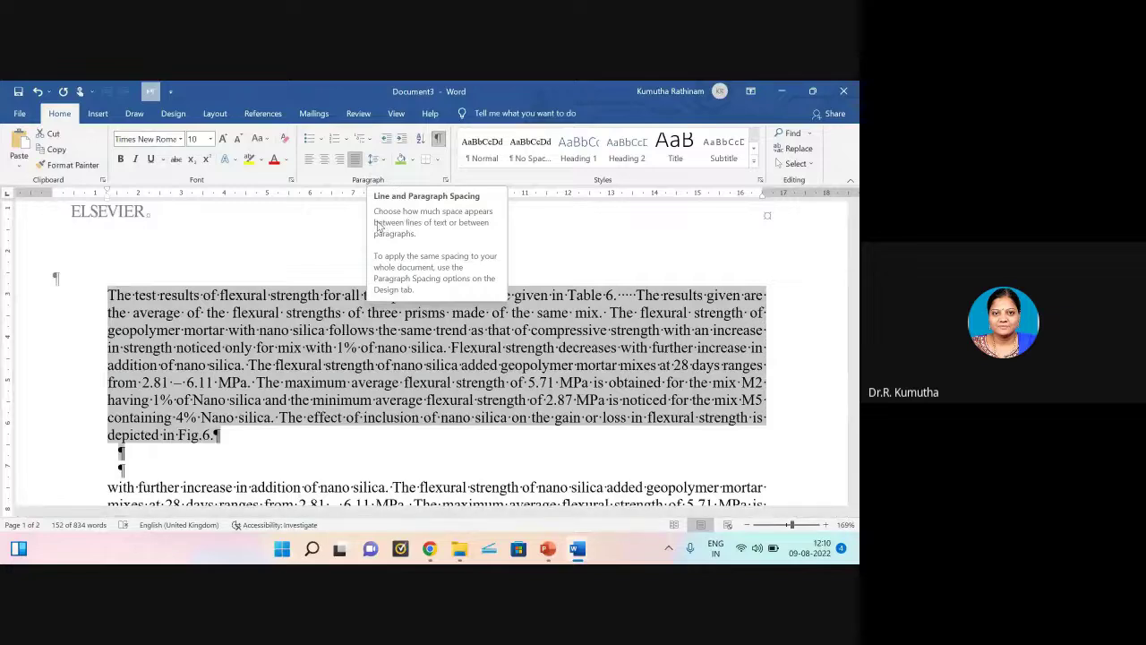
Step: View the original paragraph's indent and spacing settings and preview the available line spacing values without applying one
{"action": "left_click", "coordinate": [445, 180]}
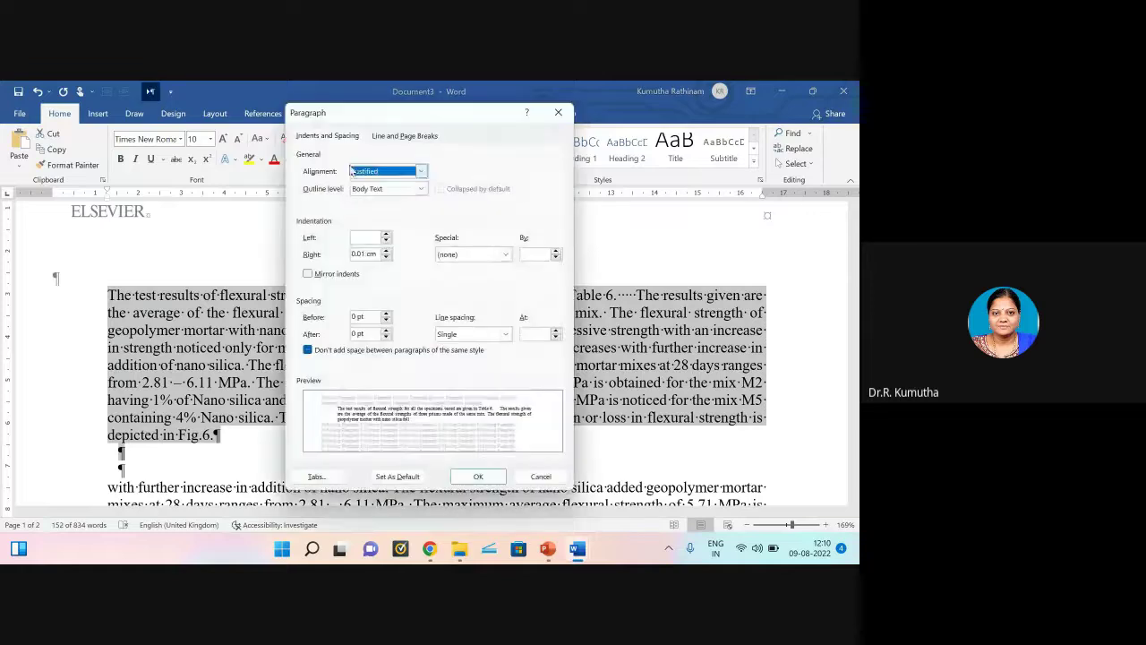
{"action": "left_click", "coordinate": [560, 115]}
{"action": "left_click", "coordinate": [380, 159]}
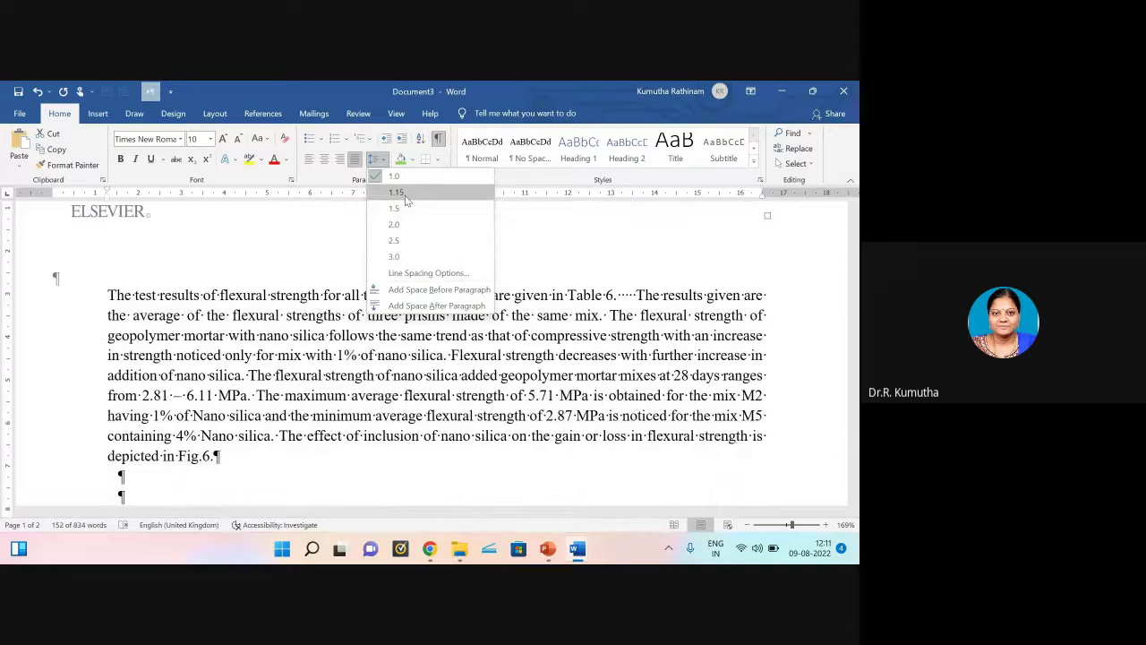
{"action": "scroll", "coordinate": [125, 361], "scroll_direction": "down", "scroll_amount": 2}
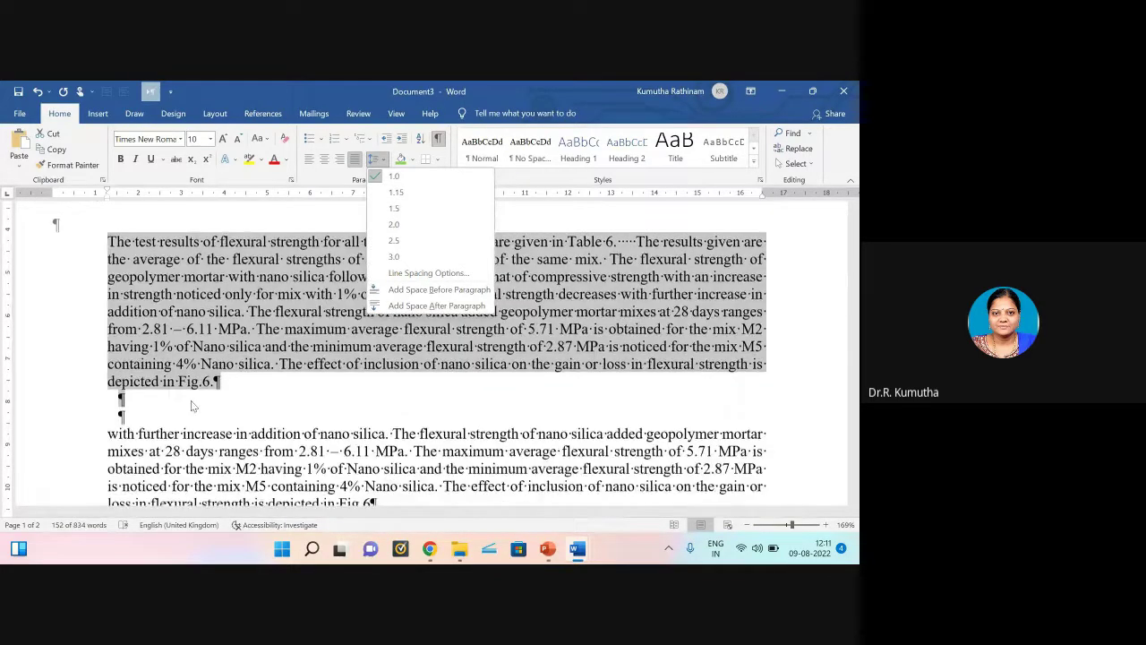
Step: Delete one of the two blank lines after the original paragraph and one after the first pasted copy
{"action": "left_click", "coordinate": [125, 361]}
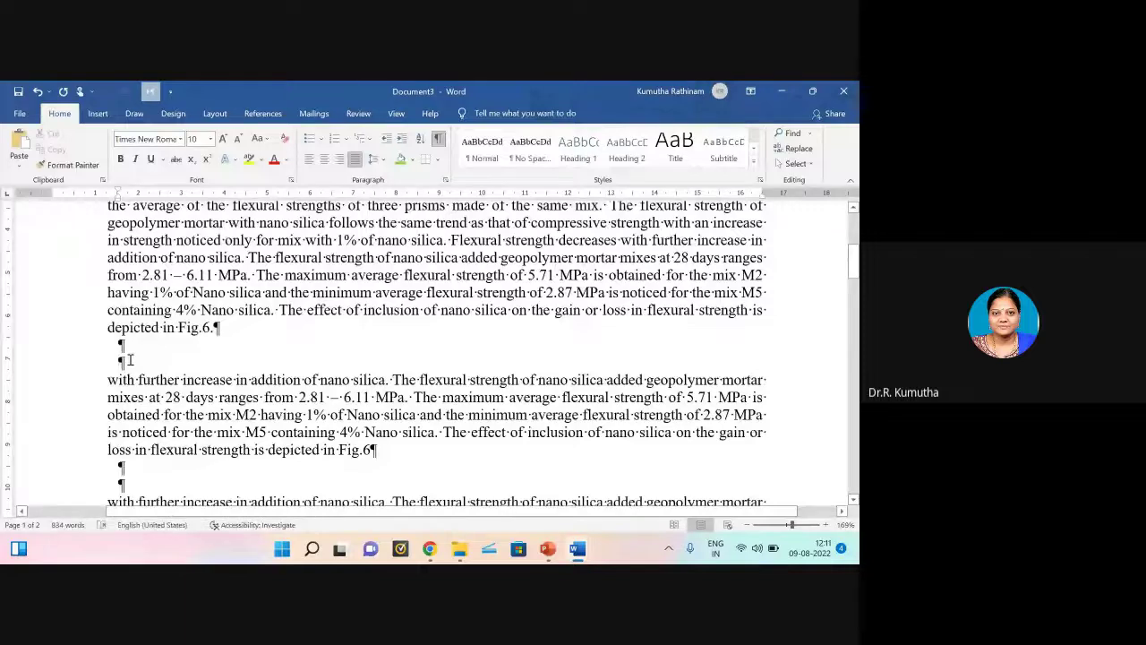
{"action": "key", "text": "BackSpace"}
{"action": "key", "text": "Down"}
{"action": "key", "text": "Down"}
{"action": "key", "text": "Down"}
{"action": "key", "text": "Down"}
{"action": "key", "text": "Down"}
{"action": "key", "text": "Down"}
{"action": "key", "text": "BackSpace"}
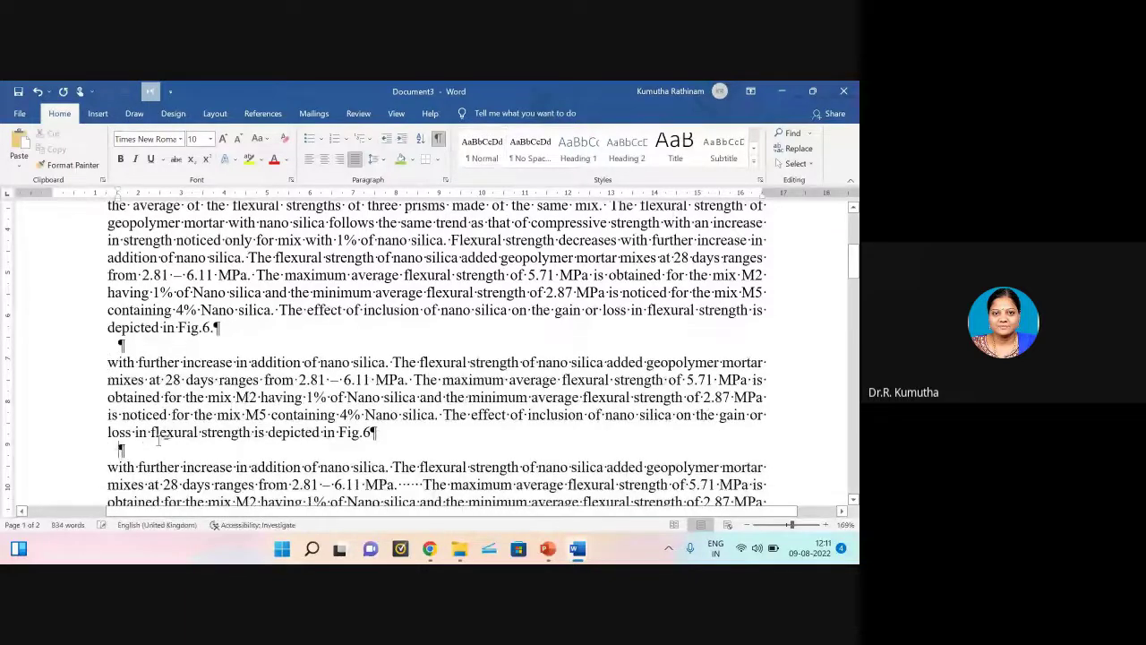
Step: Review the indentation and spacing settings in the line spacing options, and leave them without changes
{"action": "scroll", "coordinate": [338, 390], "scroll_direction": "up", "scroll_amount": 2}
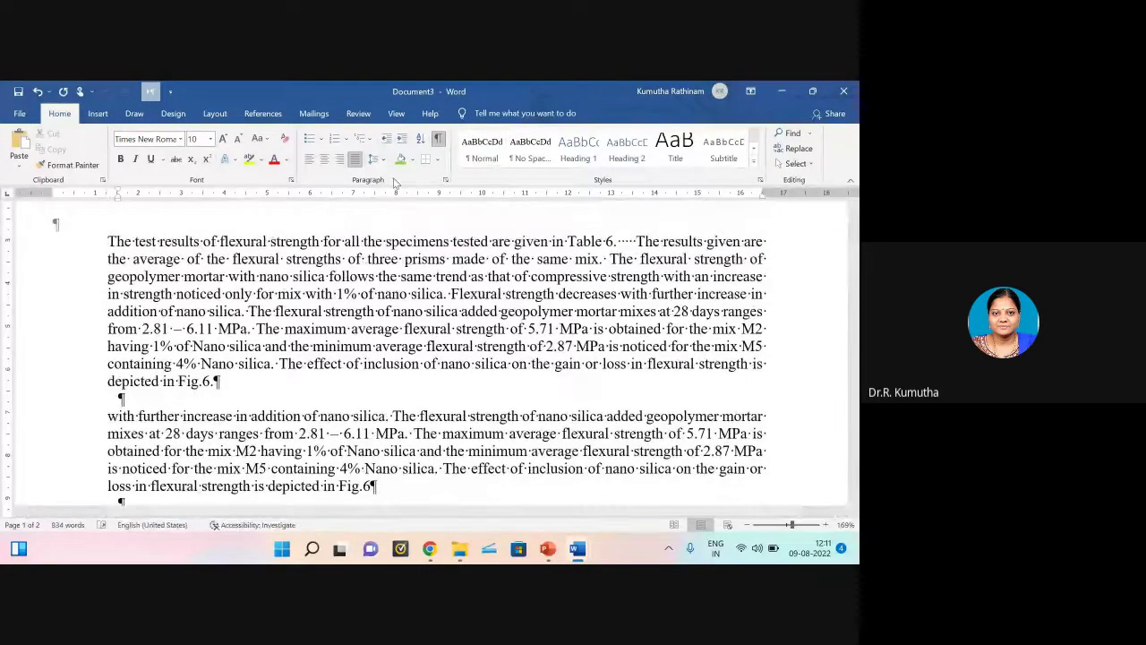
{"action": "left_click", "coordinate": [383, 161]}
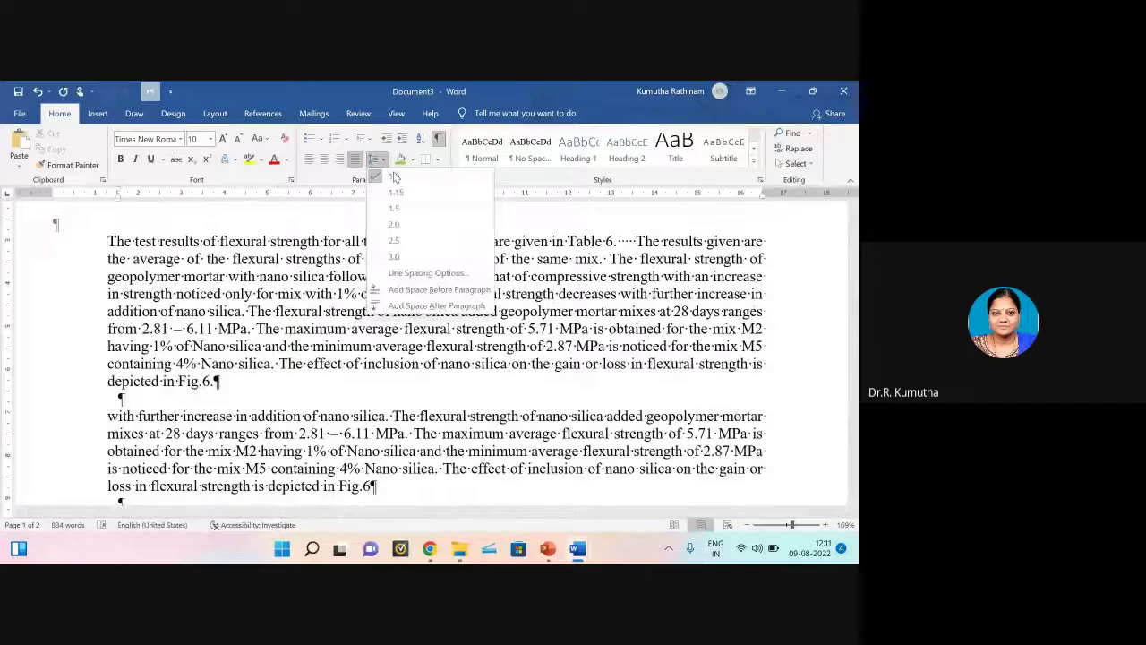
{"action": "left_click", "coordinate": [425, 274]}
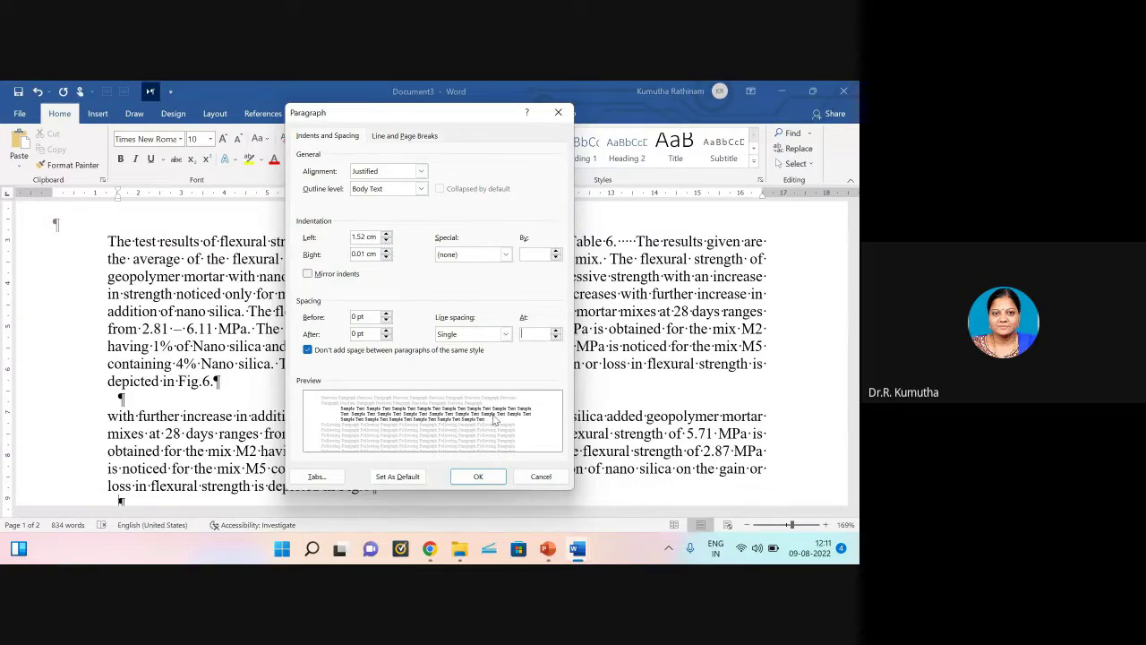
{"action": "left_click", "coordinate": [541, 476]}
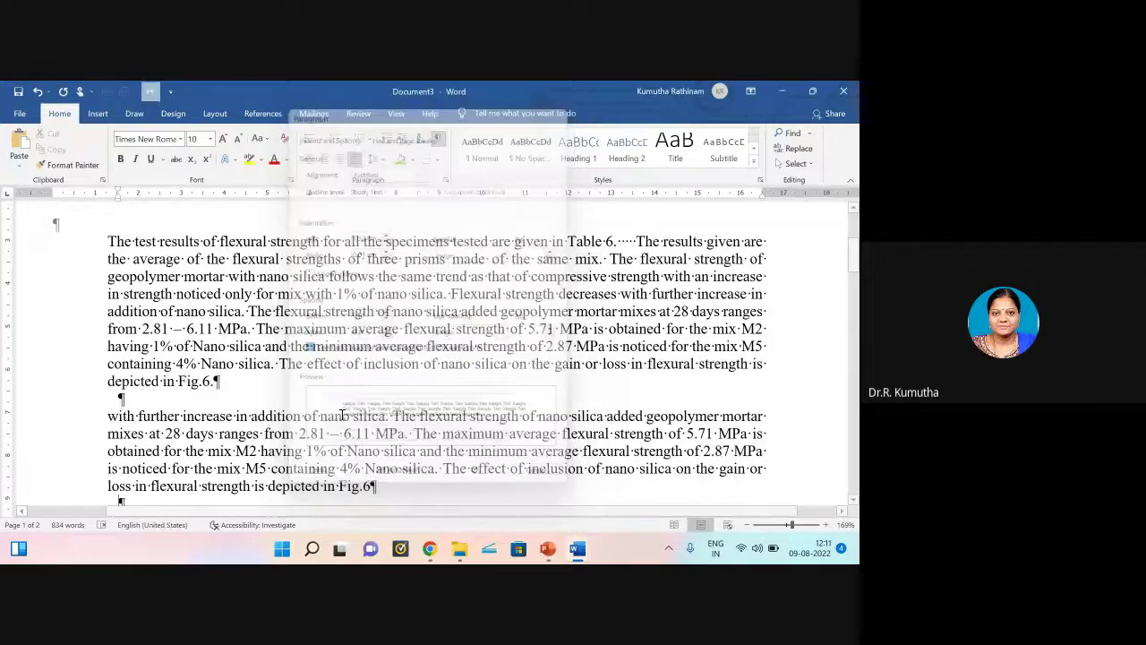
Step: Select the original paragraph, try a 0 cm left indent and other right indent values, and discard the changes
{"action": "left_click_drag", "start_coordinate": [106, 238], "coordinate": [281, 398]}
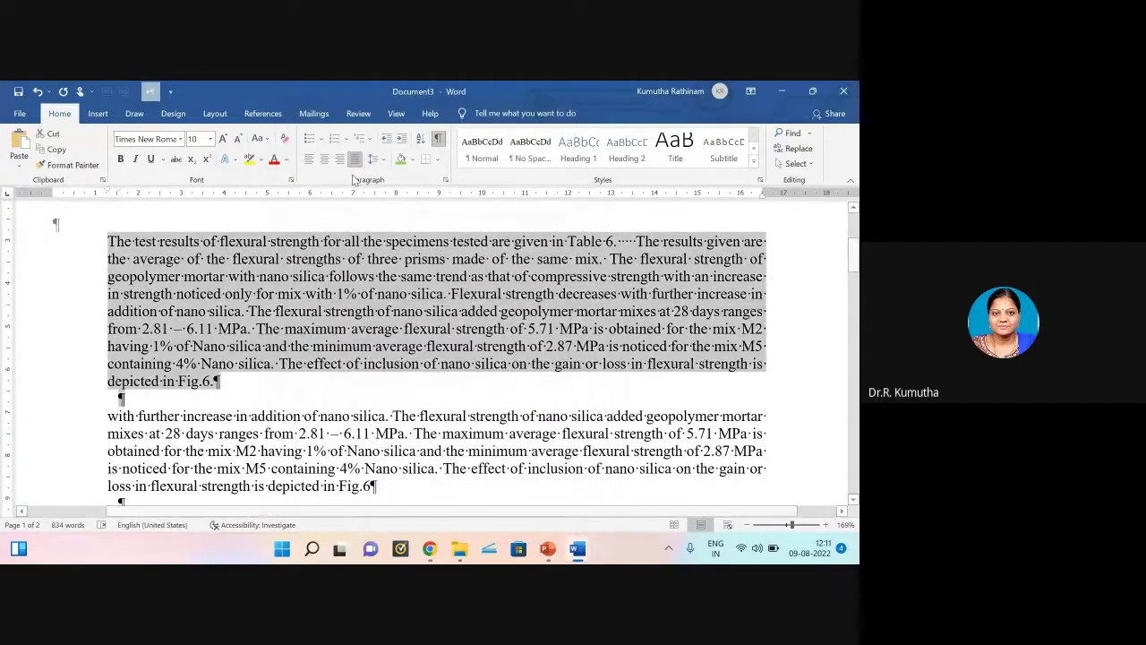
{"action": "left_click", "coordinate": [374, 159]}
{"action": "left_click", "coordinate": [409, 273]}
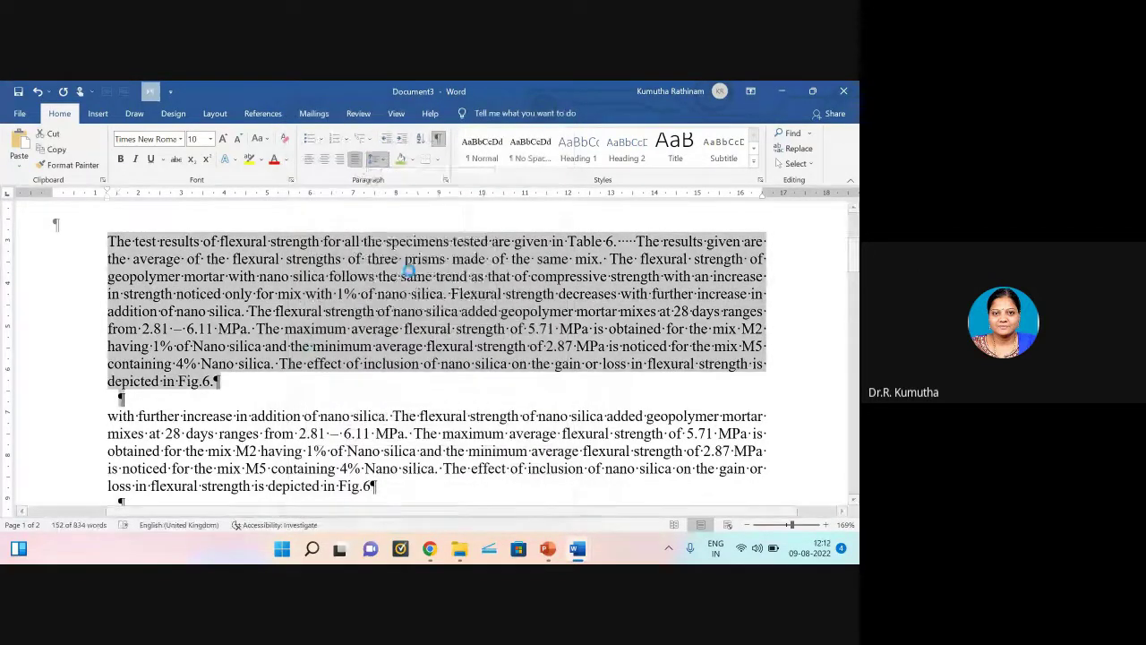
{"action": "left_click", "coordinate": [385, 240]}
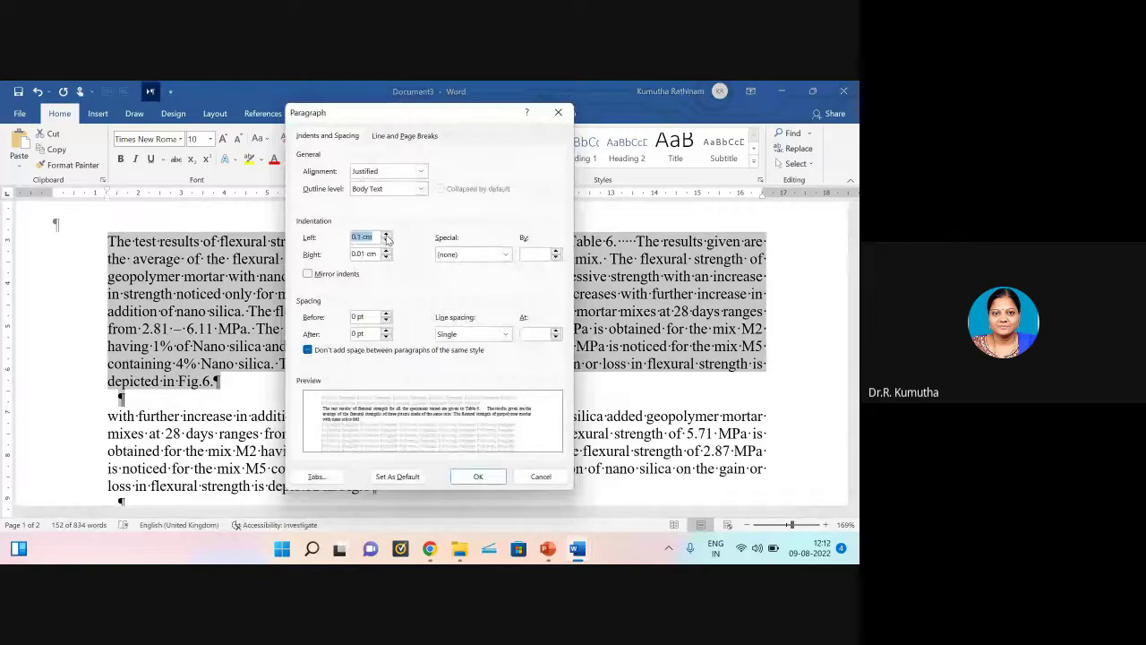
{"action": "left_click", "coordinate": [386, 243]}
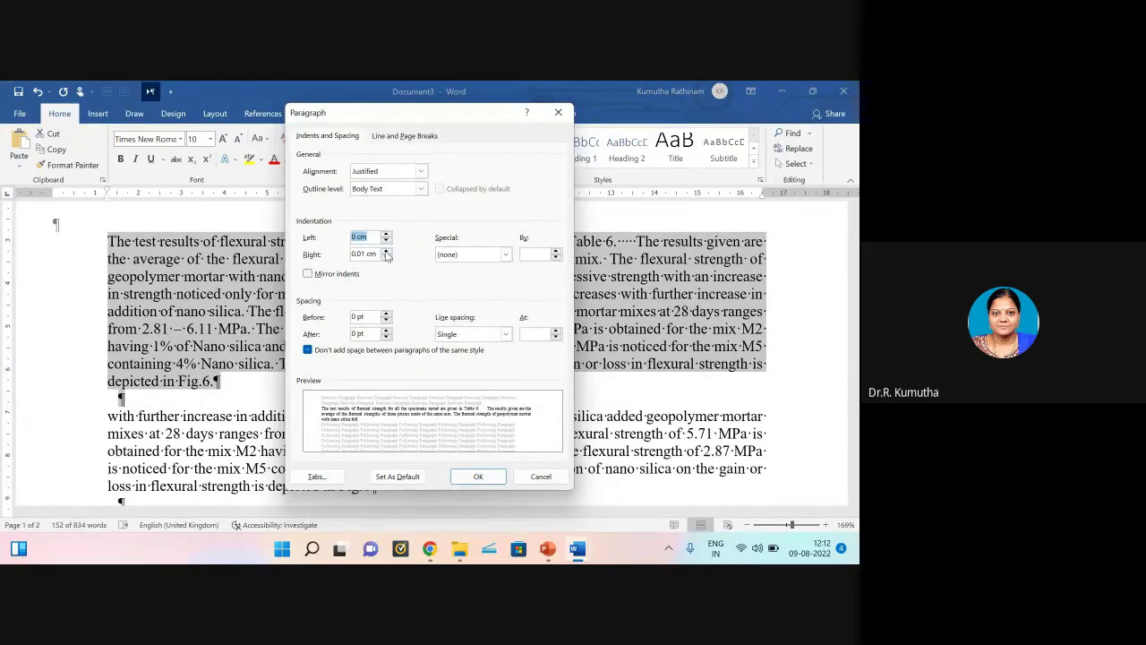
{"action": "left_click", "coordinate": [386, 252]}
{"action": "left_click", "coordinate": [386, 258]}
{"action": "left_click", "coordinate": [541, 477]}
Step: Delete the remaining blank line between the original paragraph and the first pasted copy
{"action": "left_click", "coordinate": [137, 275]}
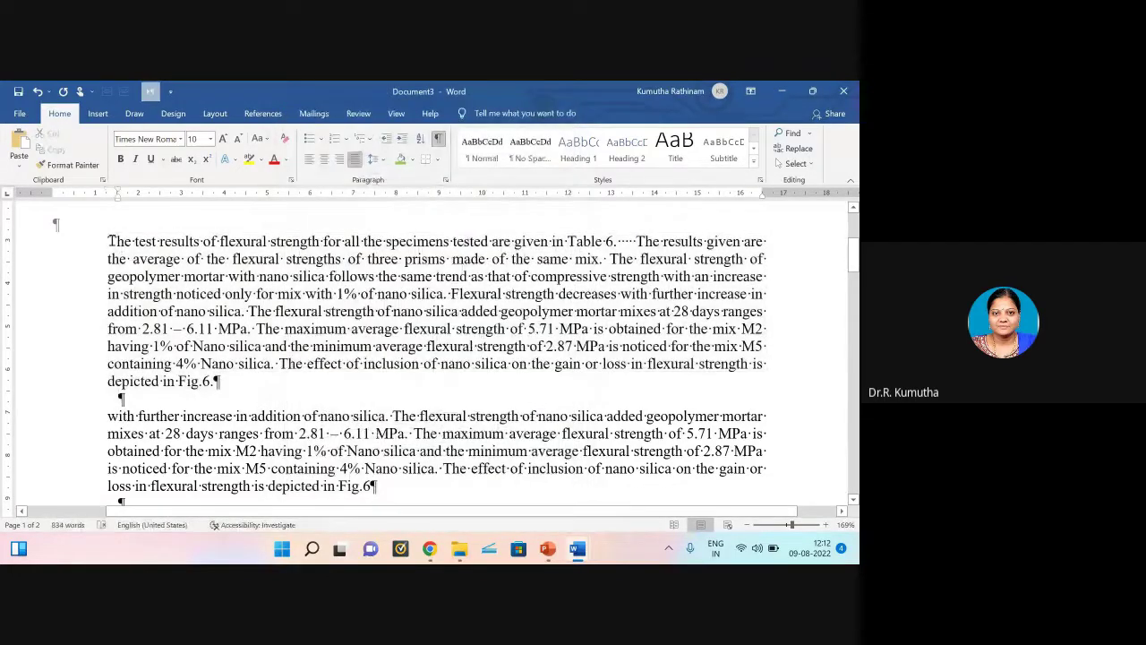
{"action": "left_click_drag", "start_coordinate": [107, 241], "coordinate": [389, 484]}
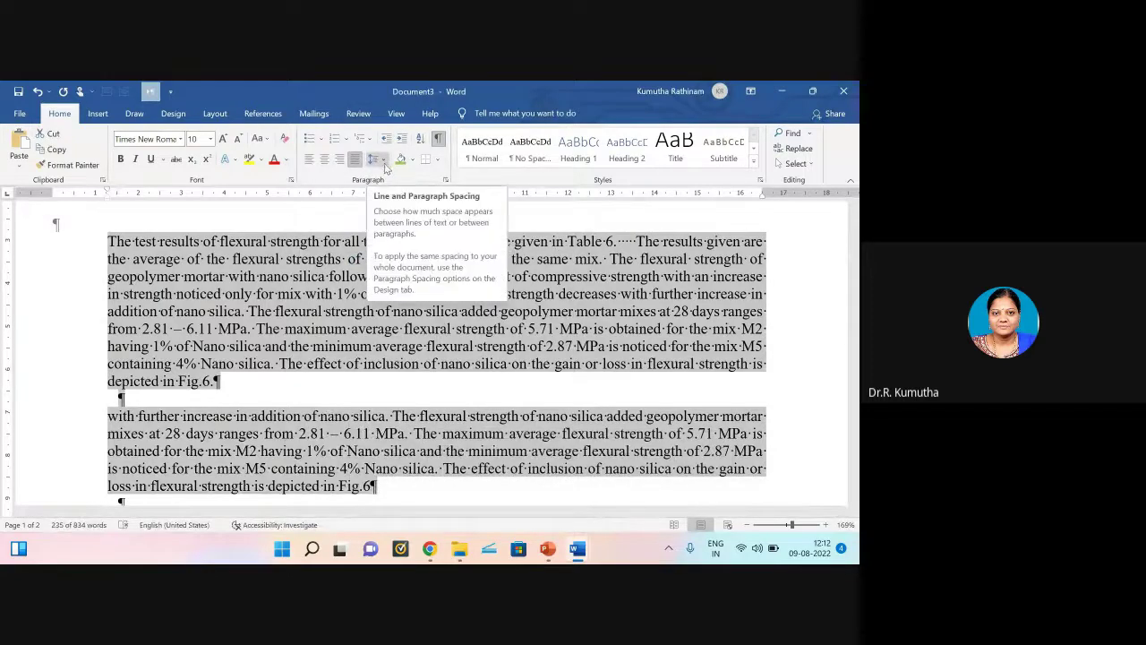
{"action": "left_click", "coordinate": [123, 397]}
{"action": "key", "text": "Delete"}
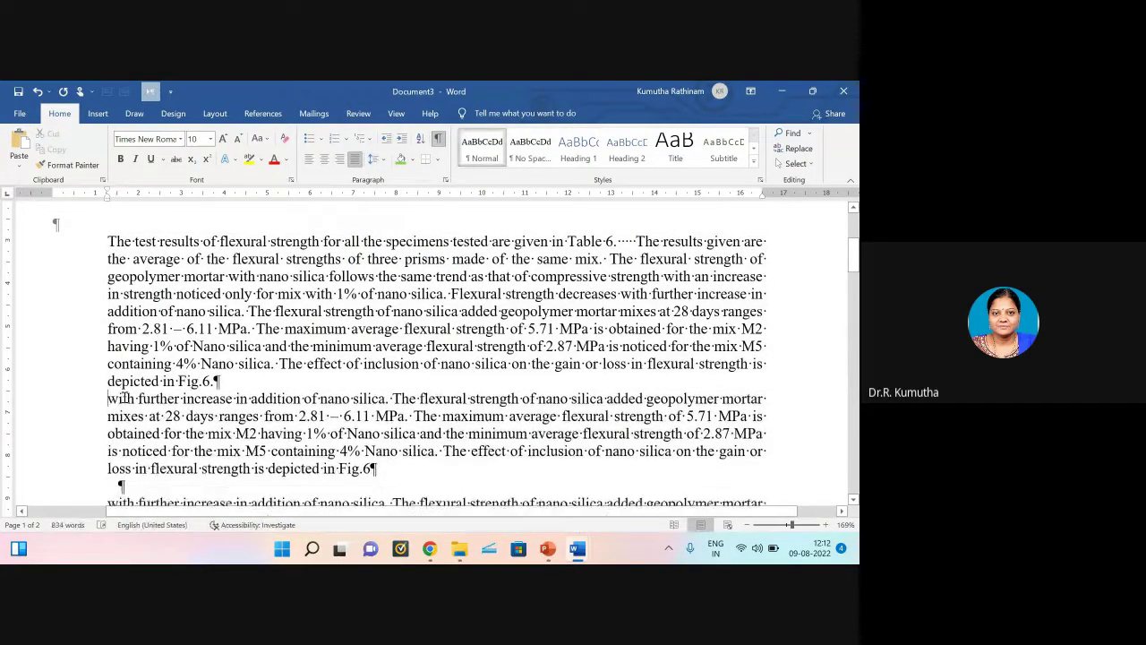
Step: Select the original paragraph and the first pasted copy, and set their spacing before and after to 12 pt
{"action": "left_click_drag", "start_coordinate": [107, 246], "coordinate": [381, 469]}
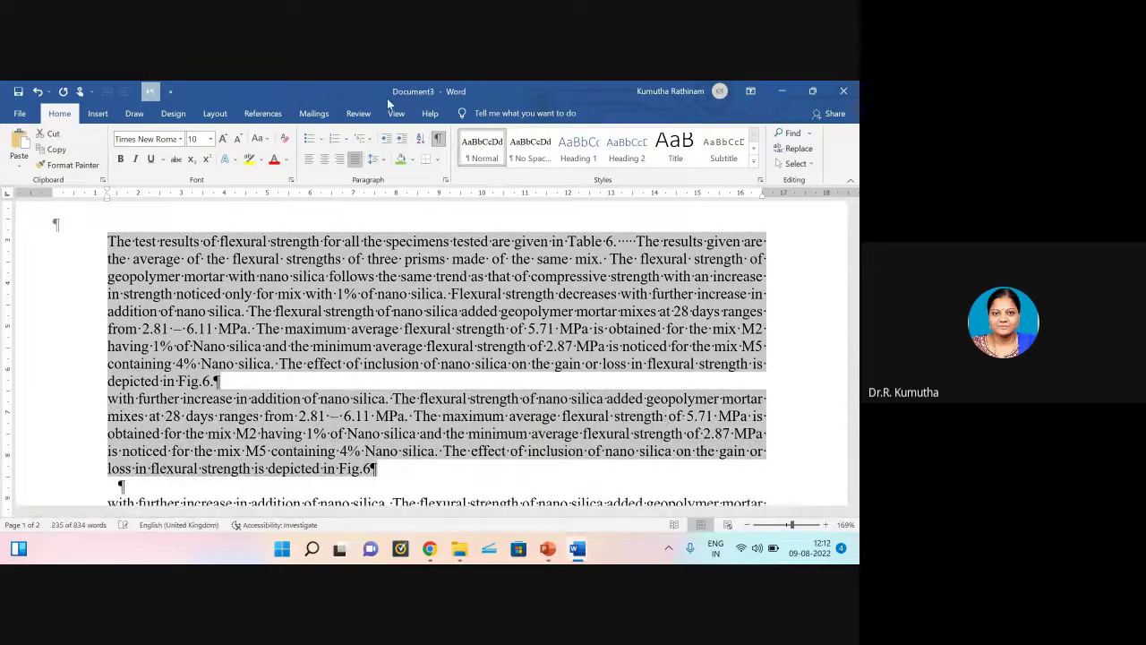
{"action": "left_click", "coordinate": [373, 158]}
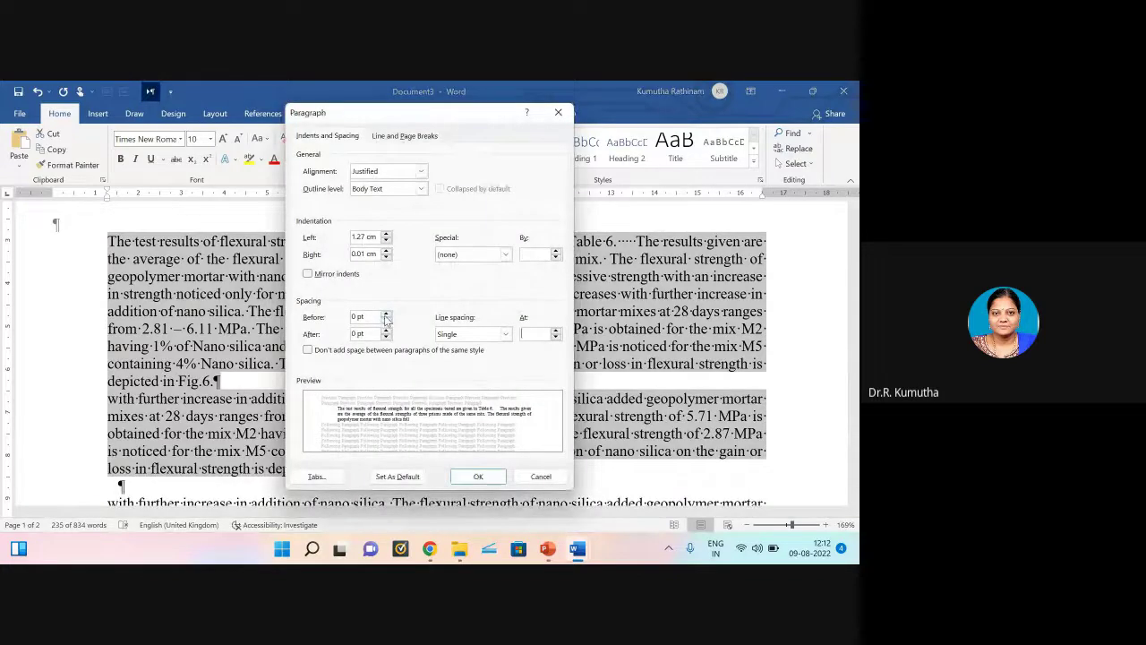
{"action": "left_click", "coordinate": [386, 314]}
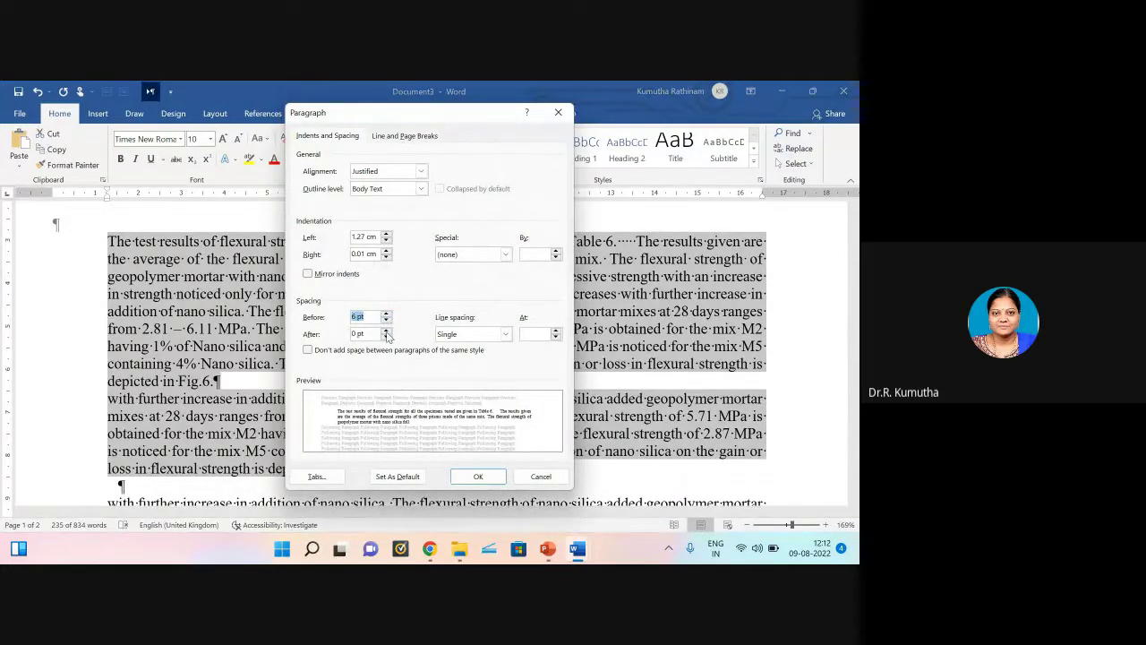
{"action": "left_click", "coordinate": [386, 331]}
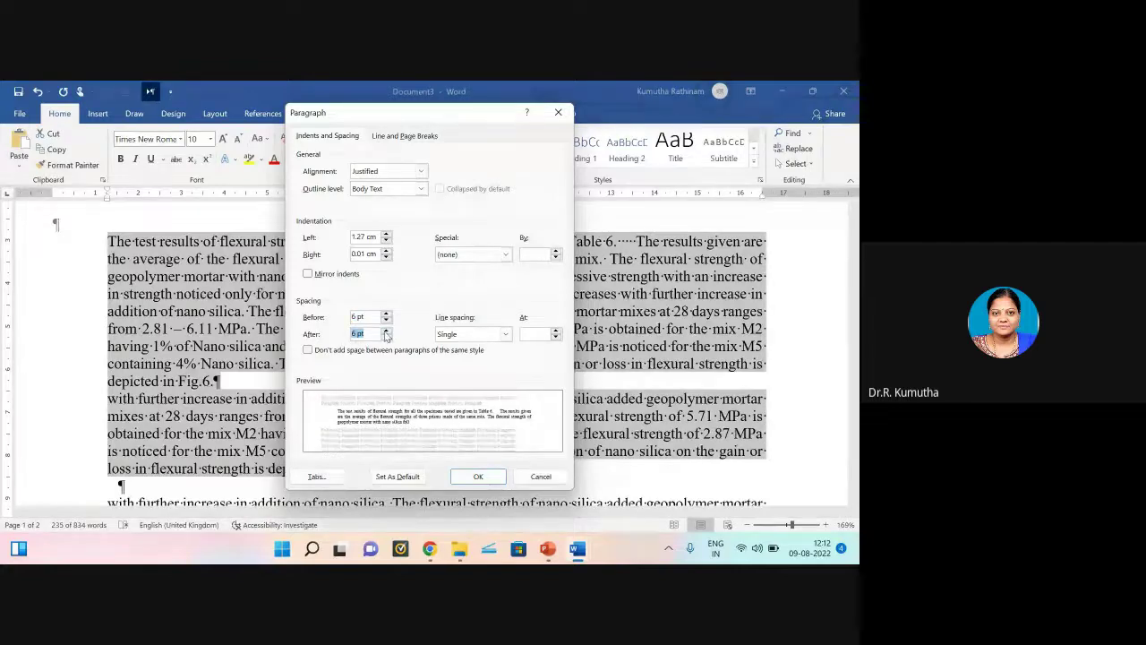
{"action": "left_click", "coordinate": [386, 314]}
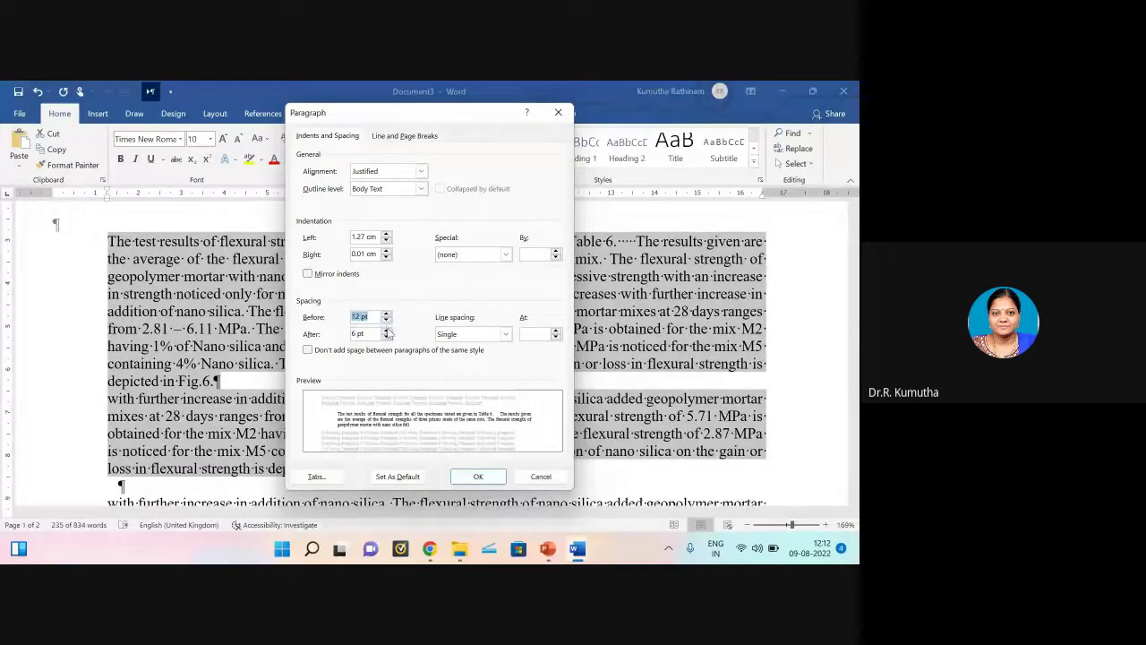
{"action": "left_click", "coordinate": [385, 331]}
Step: Set the line spacing of the two selected paragraphs to Multiple at 1.3 and apply the paragraph settings
{"action": "left_click", "coordinate": [471, 335]}
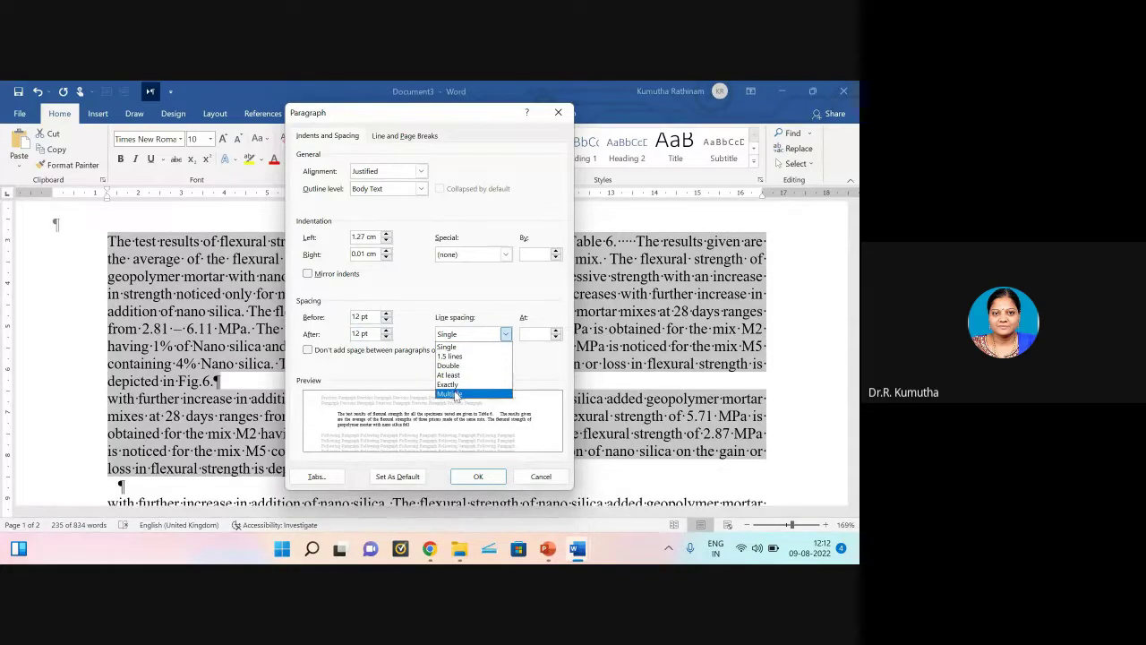
{"action": "left_click", "coordinate": [455, 395]}
{"action": "double_click", "coordinate": [528, 333]}
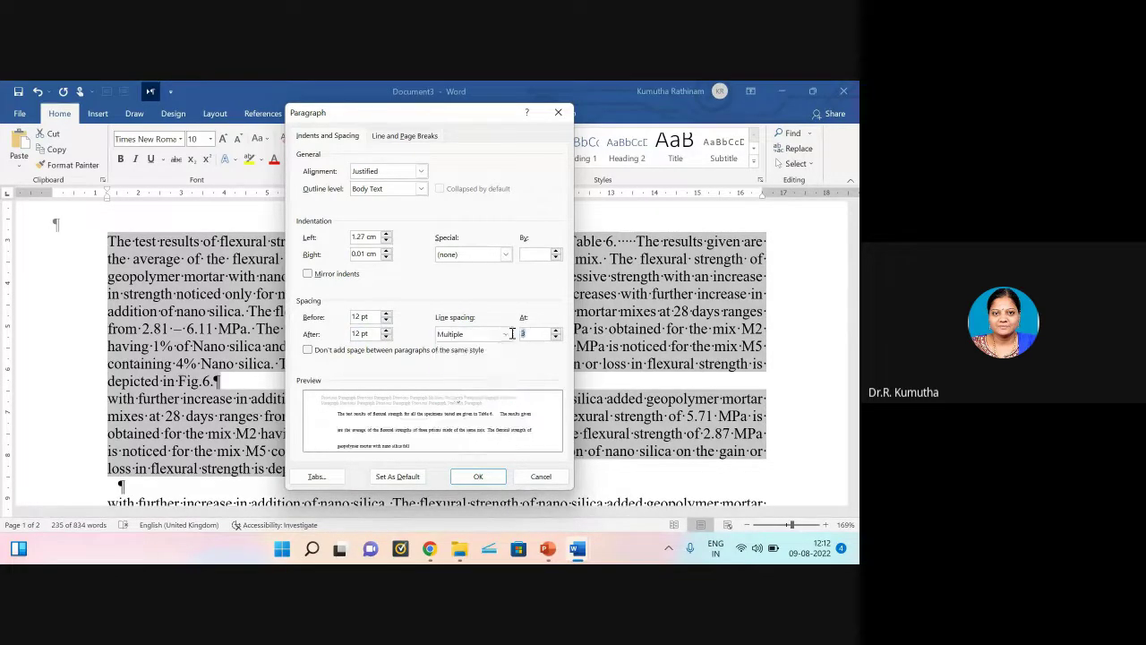
{"action": "type", "text": "1.2"}
{"action": "key", "text": "BackSpace"}
{"action": "type", "text": "3"}
{"action": "left_click", "coordinate": [478, 477]}
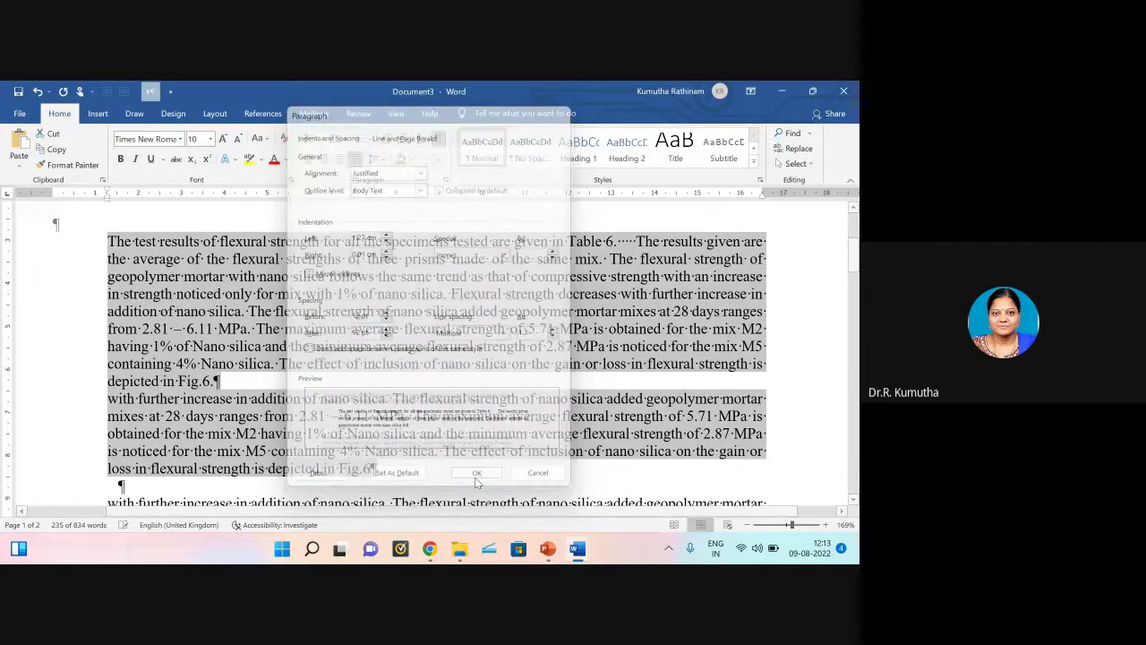
Step: Select text across both adjoining paragraphs and set their spacing before and after to 6 pt
{"action": "scroll", "coordinate": [270, 402], "scroll_direction": "down", "scroll_amount": 2}
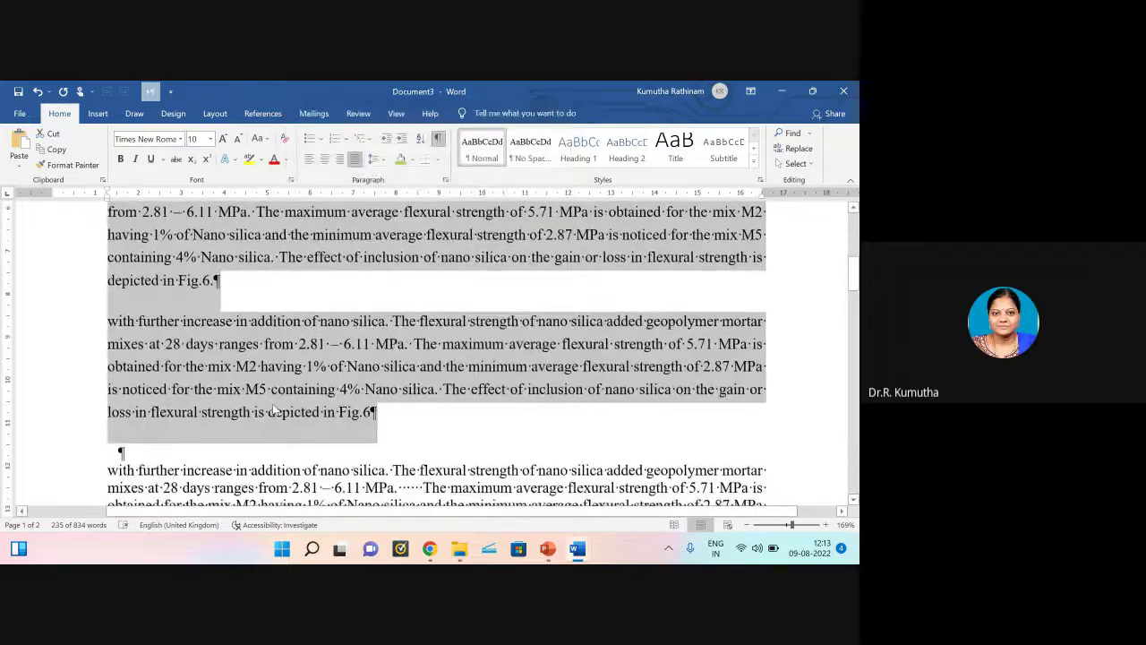
{"action": "left_click", "coordinate": [119, 304]}
{"action": "left_click_drag", "start_coordinate": [201, 340], "coordinate": [107, 234]}
{"action": "left_click", "coordinate": [387, 162]}
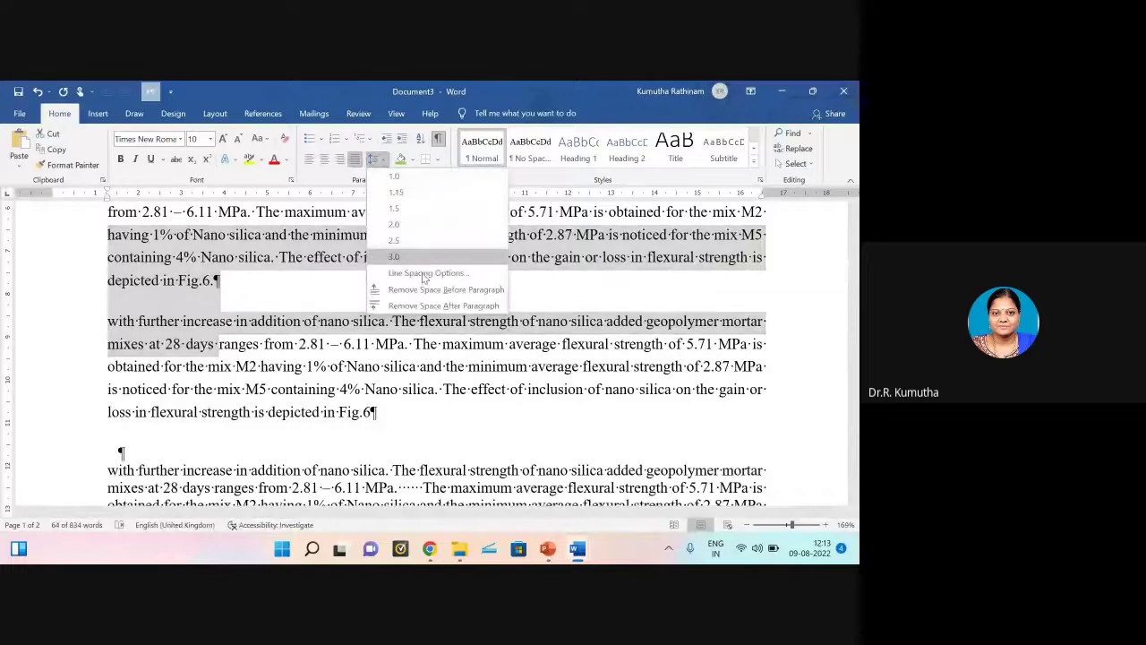
{"action": "left_click", "coordinate": [421, 271]}
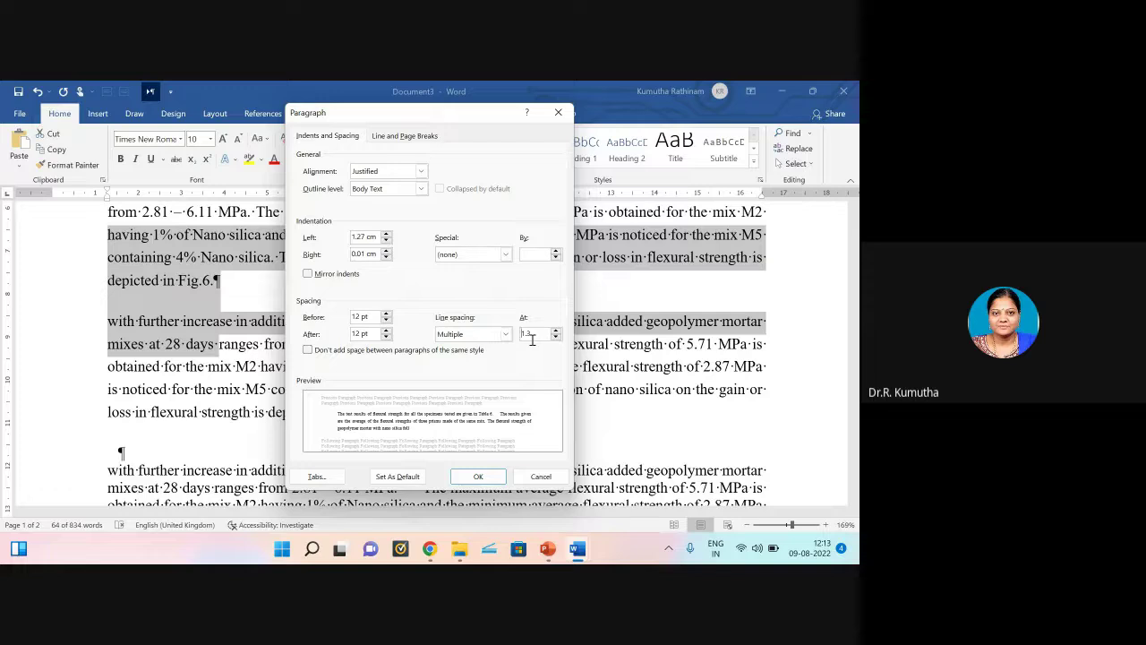
{"action": "left_click", "coordinate": [386, 321]}
{"action": "left_click", "coordinate": [386, 338]}
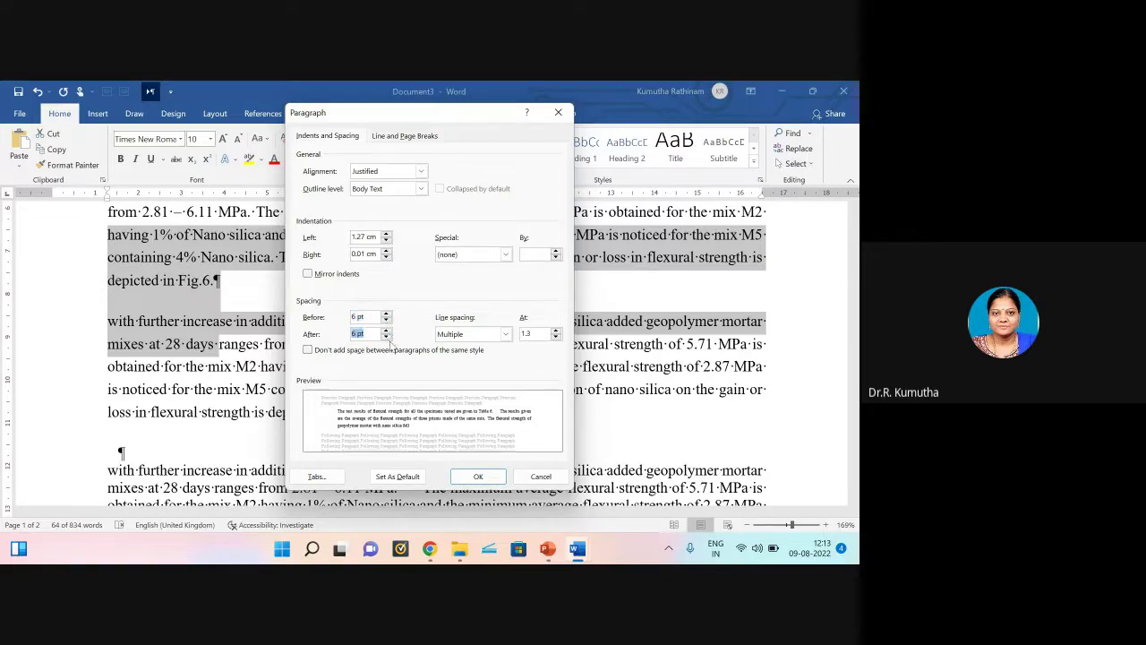
Step: Set the line spacing of the two paragraphs to Single and apply the paragraph settings
{"action": "left_click", "coordinate": [535, 333]}
{"action": "key", "text": "BackSpace"}
{"action": "key", "text": "BackSpace"}
{"action": "left_click", "coordinate": [502, 334]}
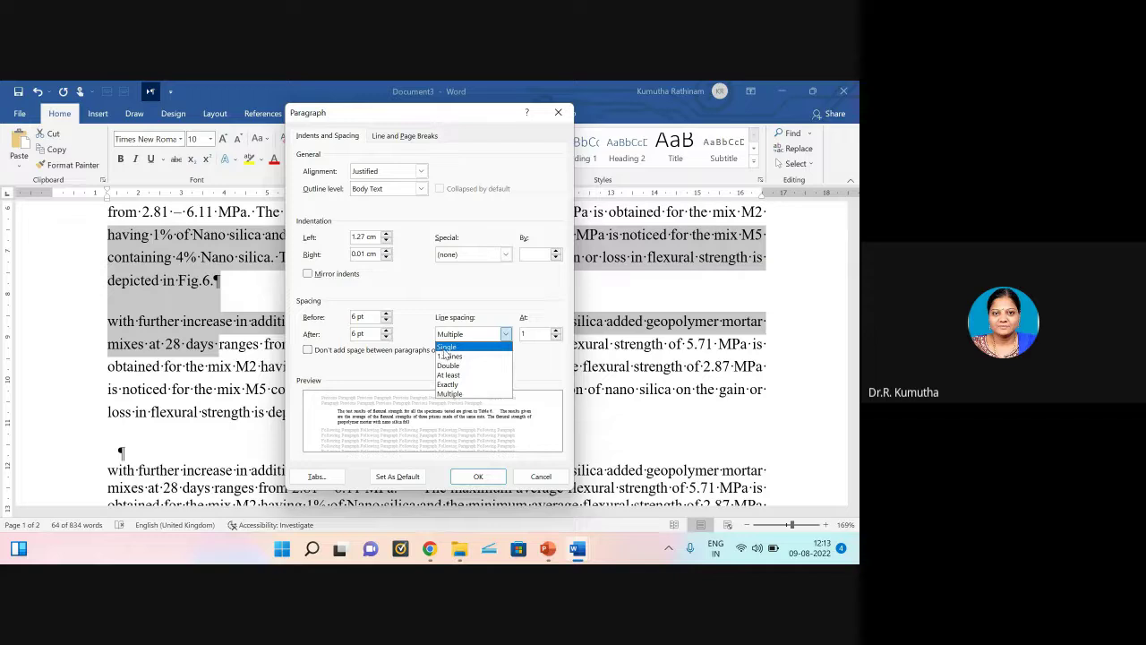
{"action": "left_click", "coordinate": [445, 349]}
{"action": "left_click", "coordinate": [477, 475]}
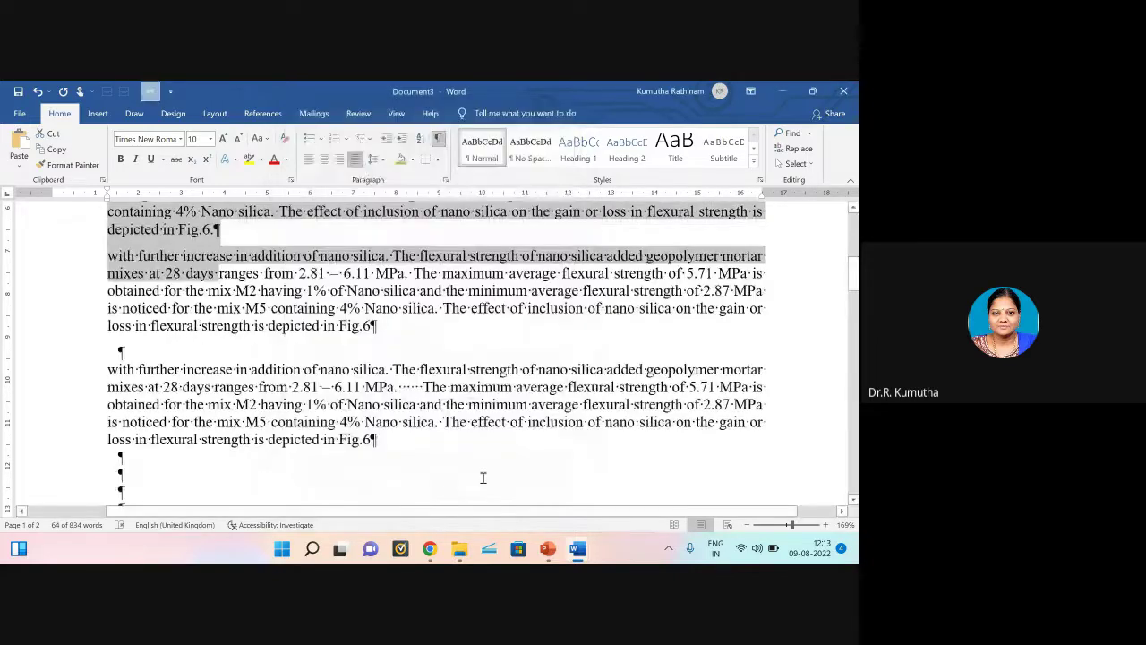
Step: Check the gap between the paragraphs in the document and in the print preview enlarged to 96%
{"action": "scroll", "coordinate": [475, 460], "scroll_direction": "up", "scroll_amount": 4}
{"action": "left_click", "coordinate": [415, 421]}
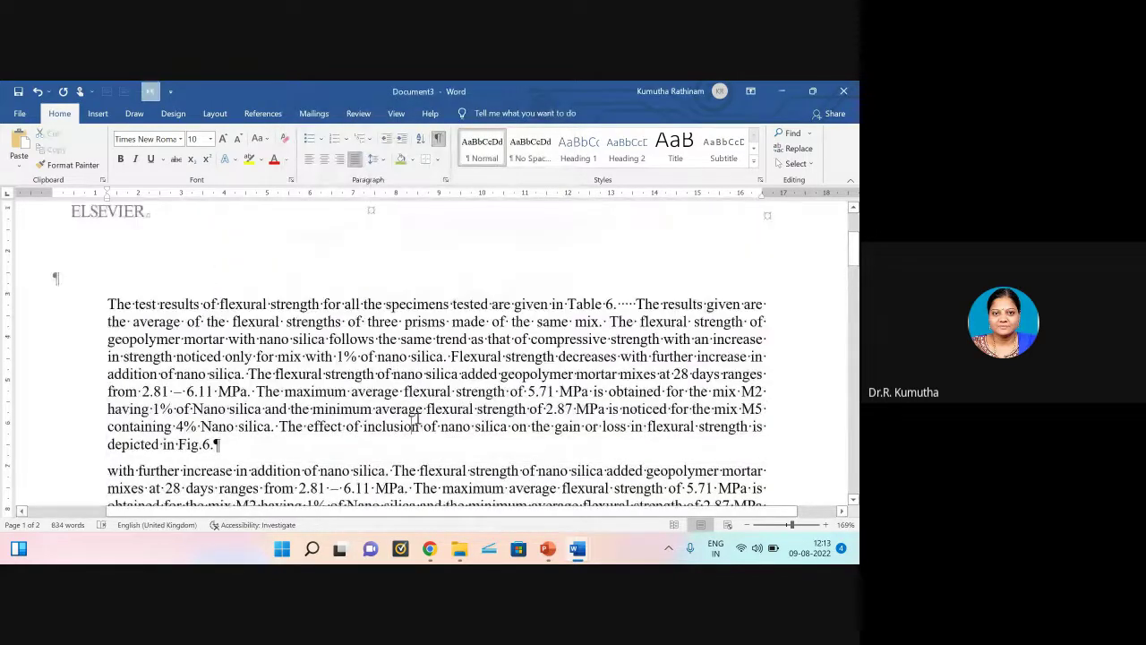
{"action": "scroll", "coordinate": [415, 420], "scroll_direction": "down", "scroll_amount": 2}
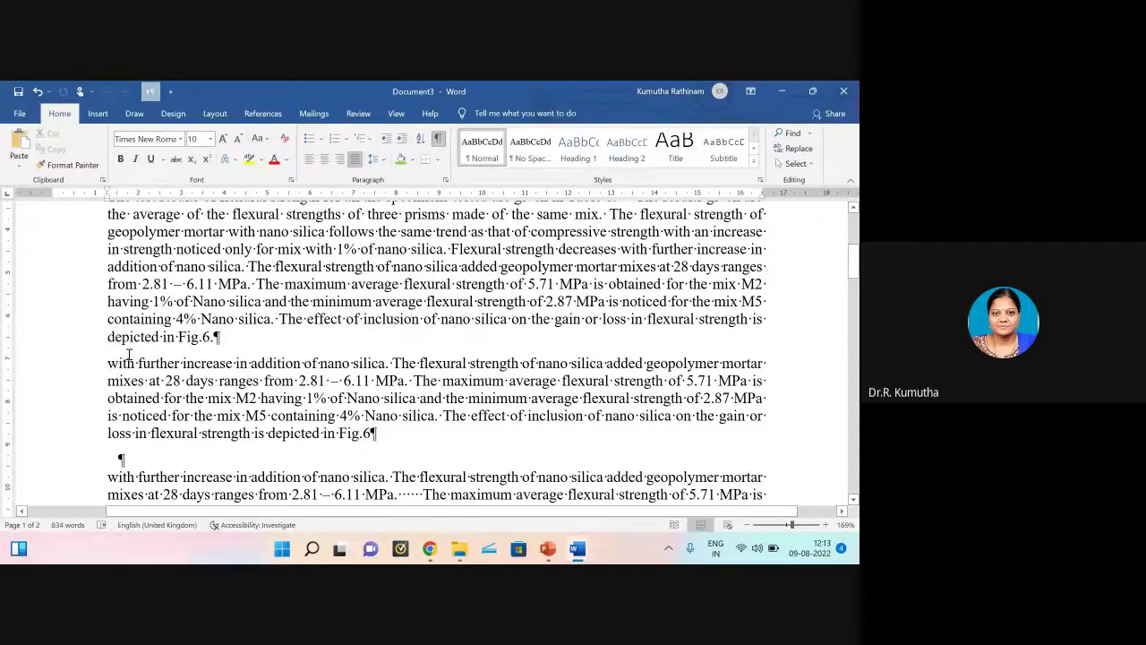
{"action": "left_click", "coordinate": [19, 115]}
{"action": "left_click", "coordinate": [38, 351]}
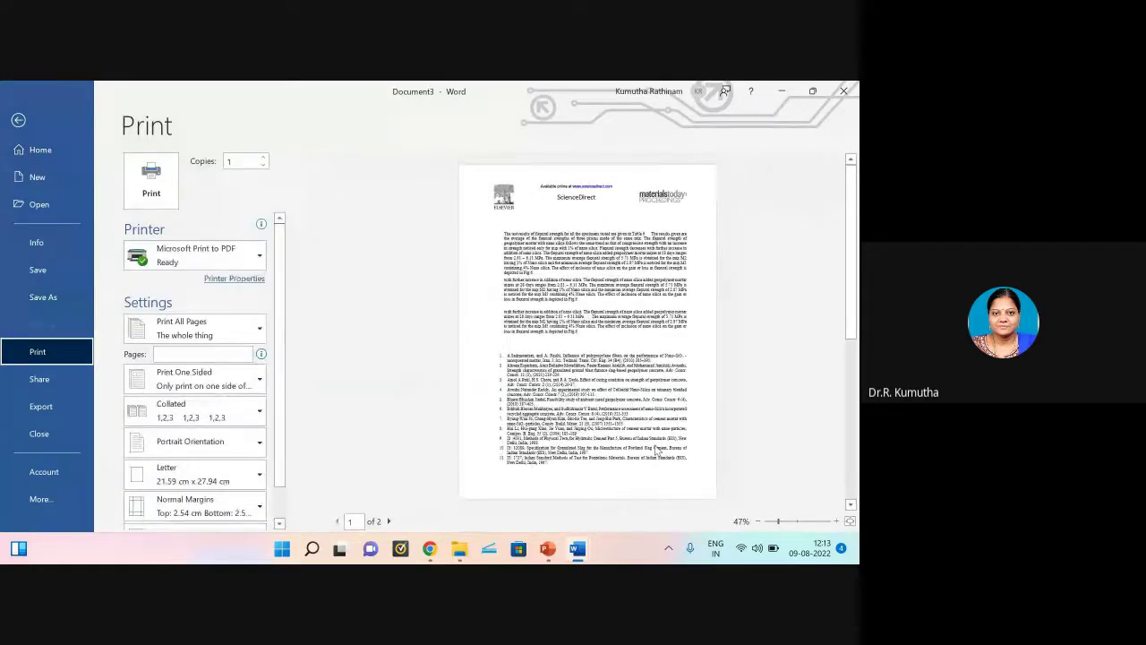
{"action": "left_click", "coordinate": [788, 521]}
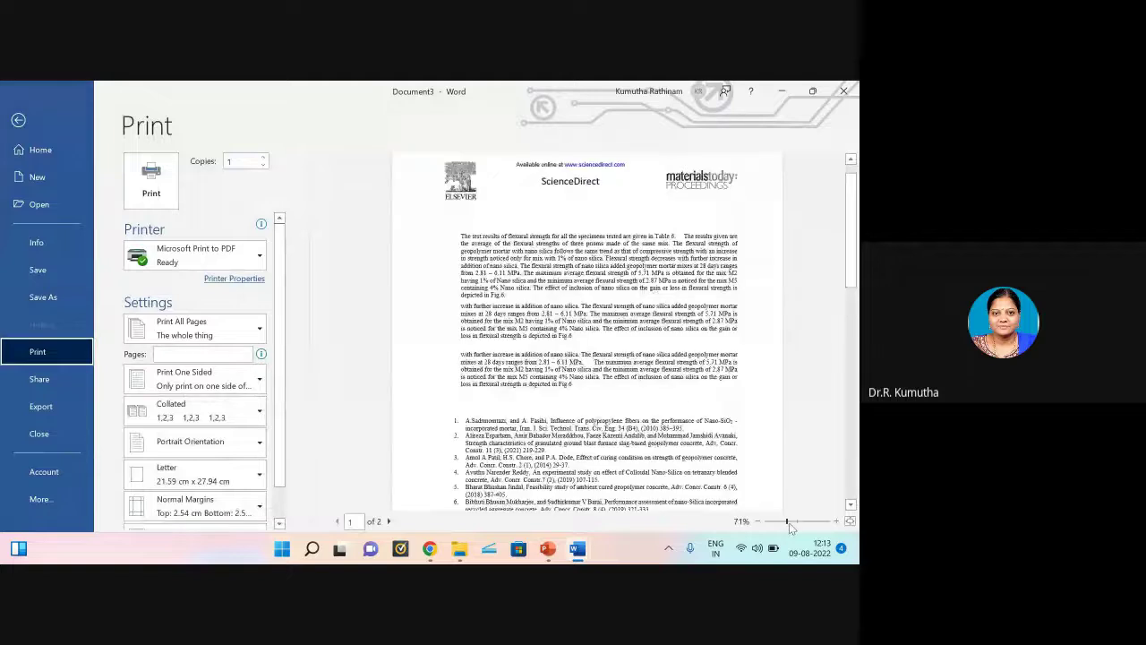
{"action": "left_click", "coordinate": [795, 522]}
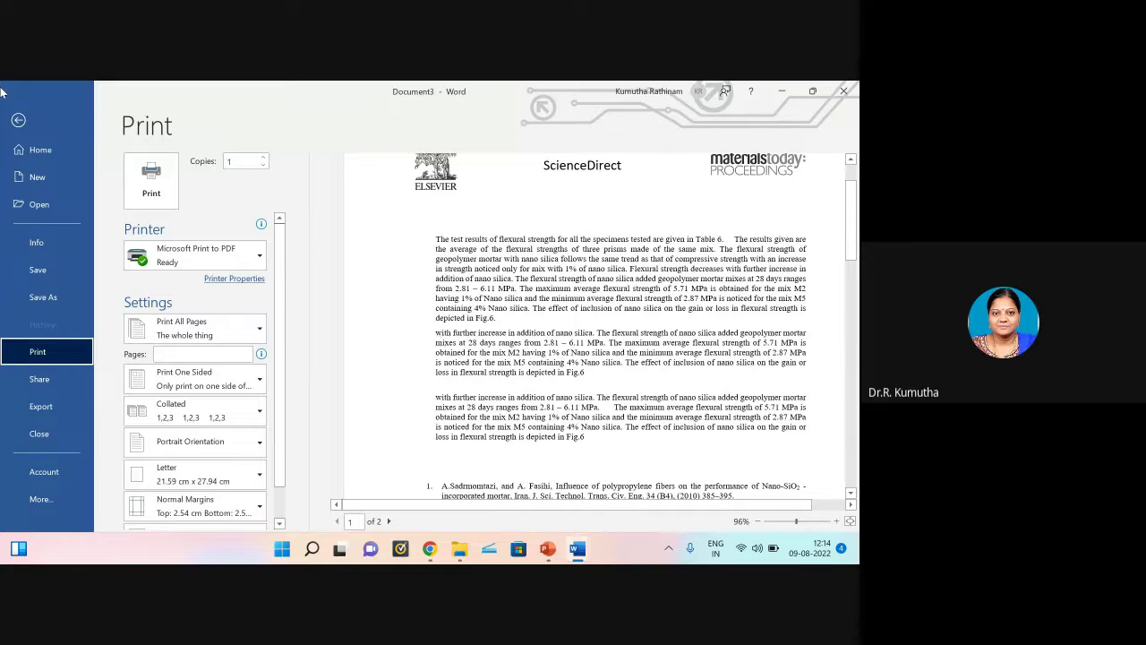
Step: Return from the print preview to the document and review the first paragraph's indent and spacing settings without changing them
{"action": "left_click", "coordinate": [18, 120]}
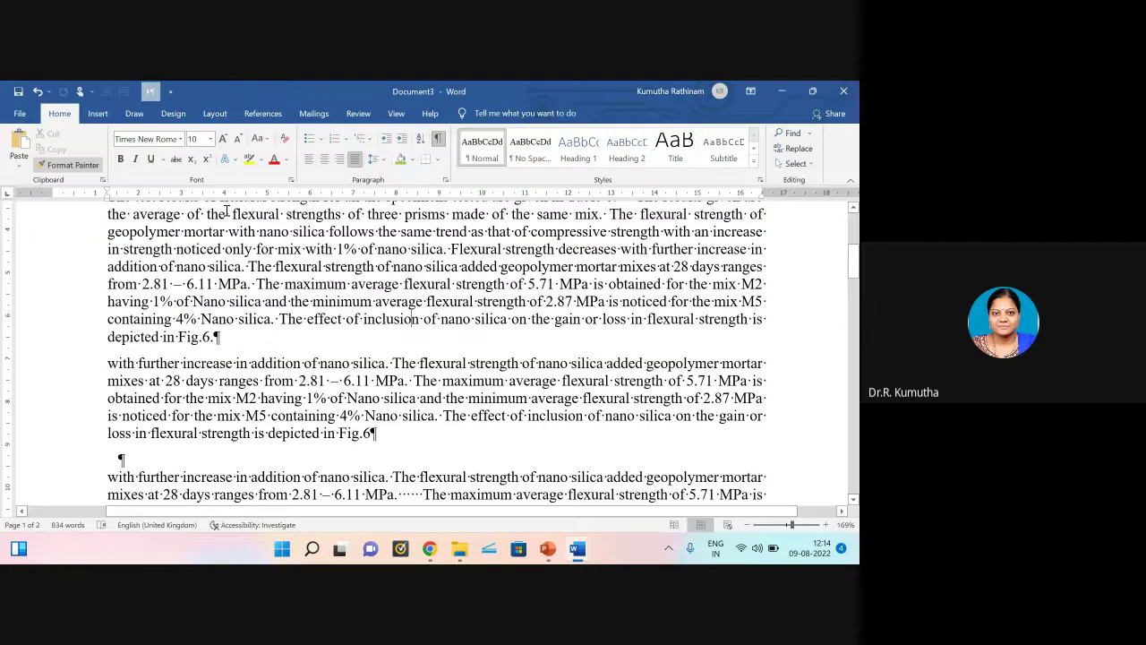
{"action": "scroll", "coordinate": [227, 210], "scroll_direction": "up", "scroll_amount": 1}
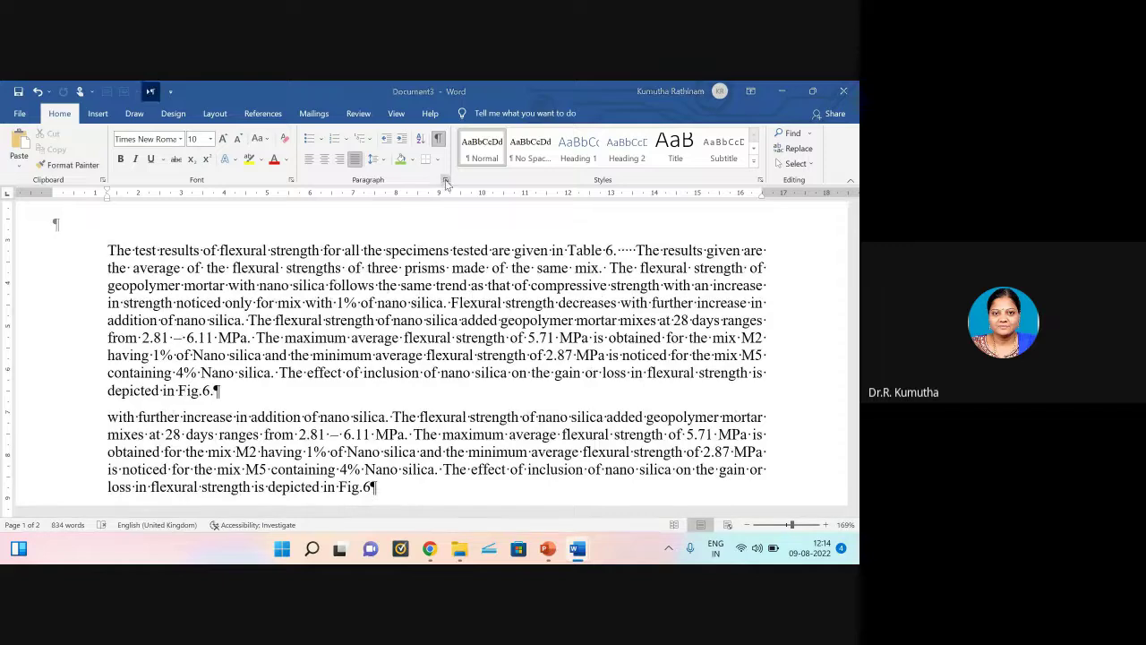
{"action": "left_click", "coordinate": [445, 181]}
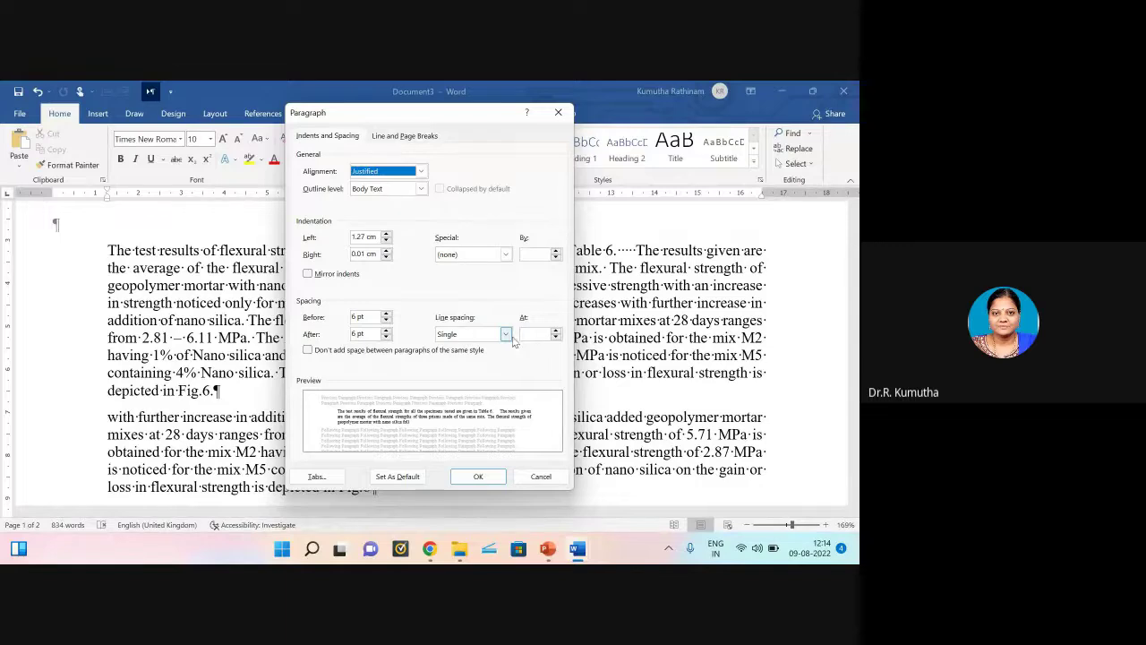
{"action": "left_click", "coordinate": [540, 476]}
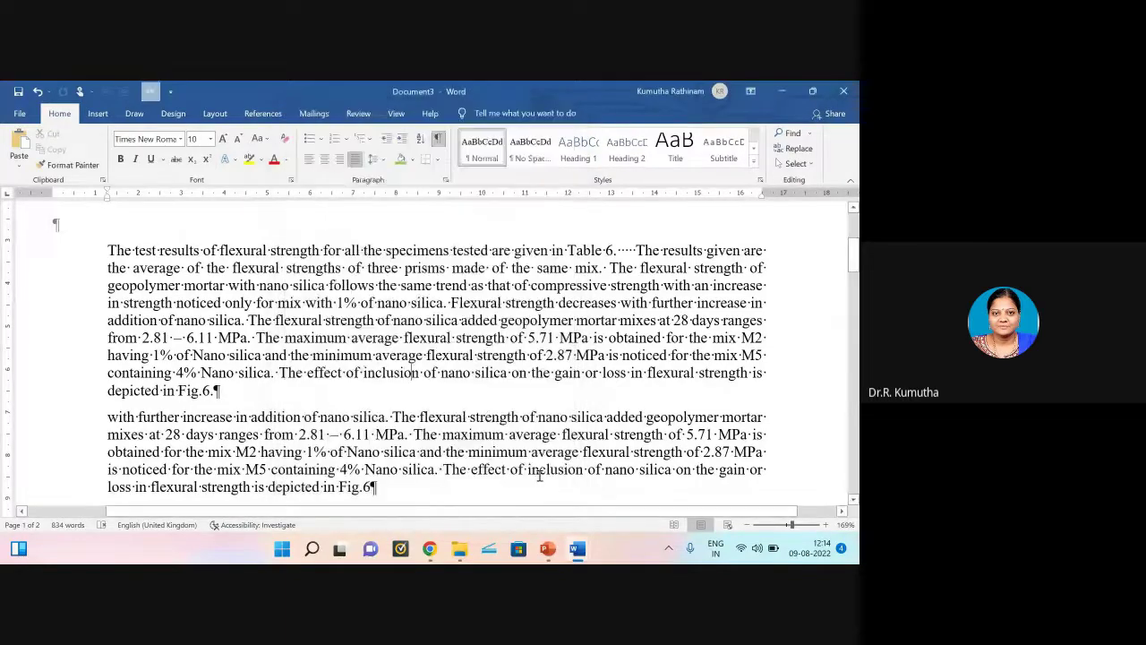
Step: Examine the available paragraph shading colours and border types without applying any
{"action": "left_click", "coordinate": [413, 161]}
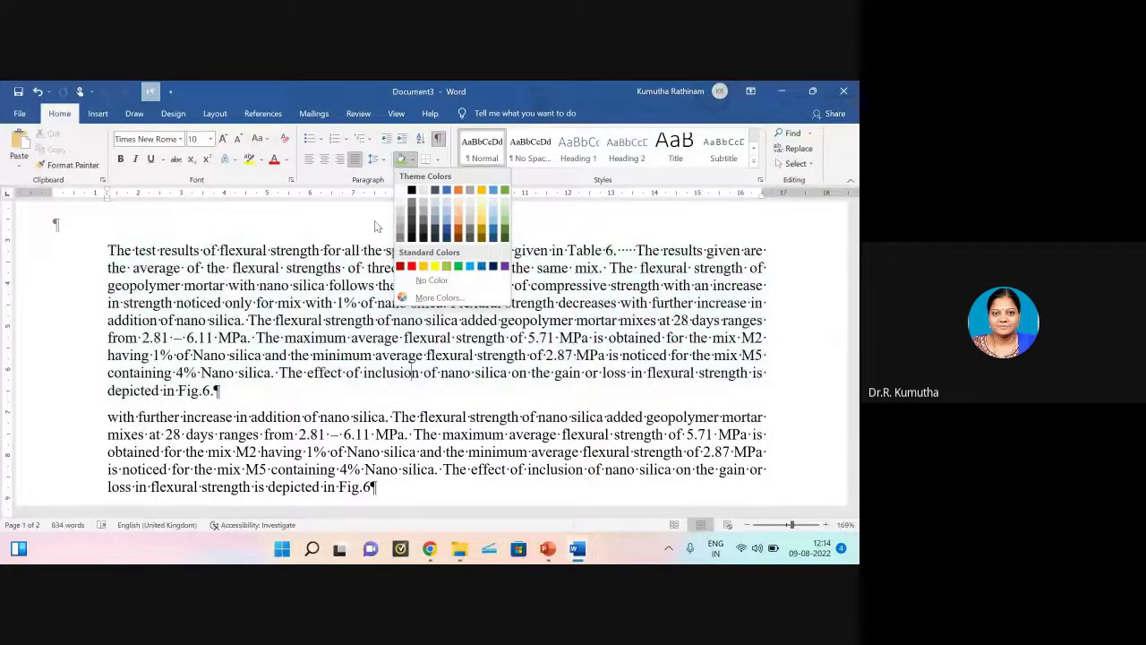
{"action": "key", "text": "Escape"}
{"action": "left_click", "coordinate": [438, 162]}
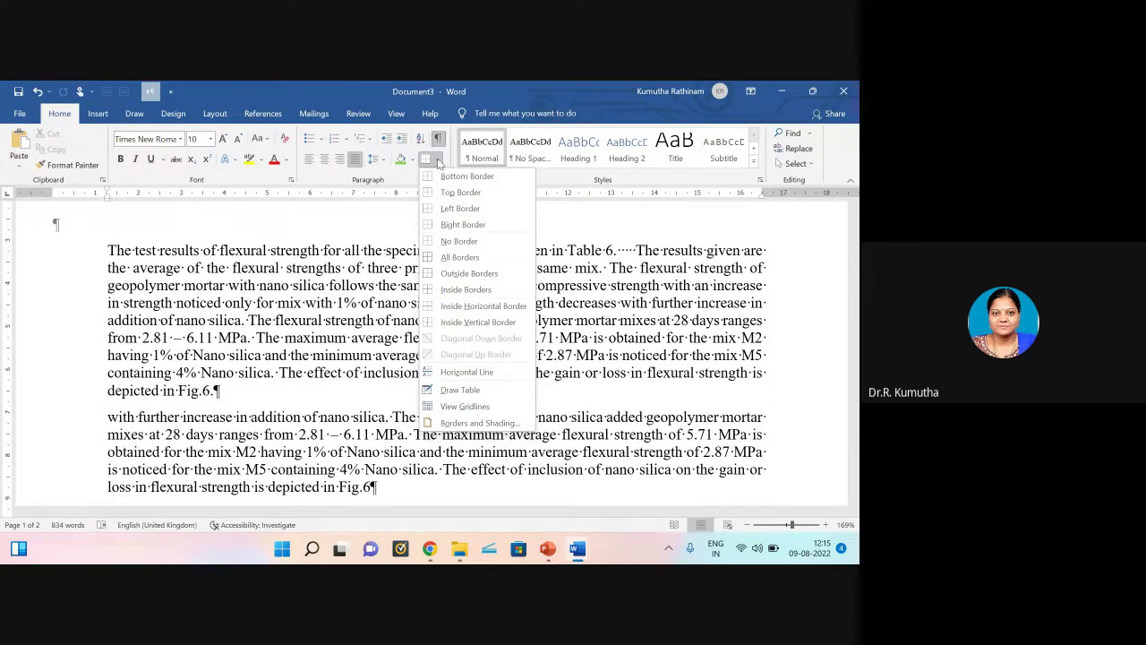
{"action": "left_click", "coordinate": [551, 219]}
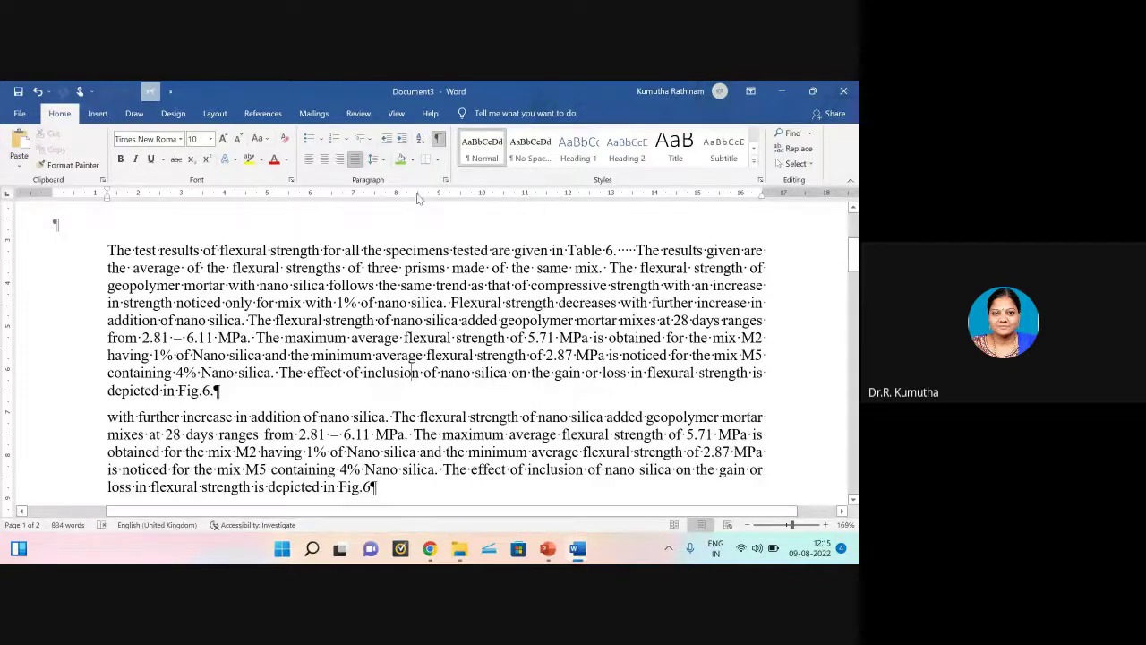
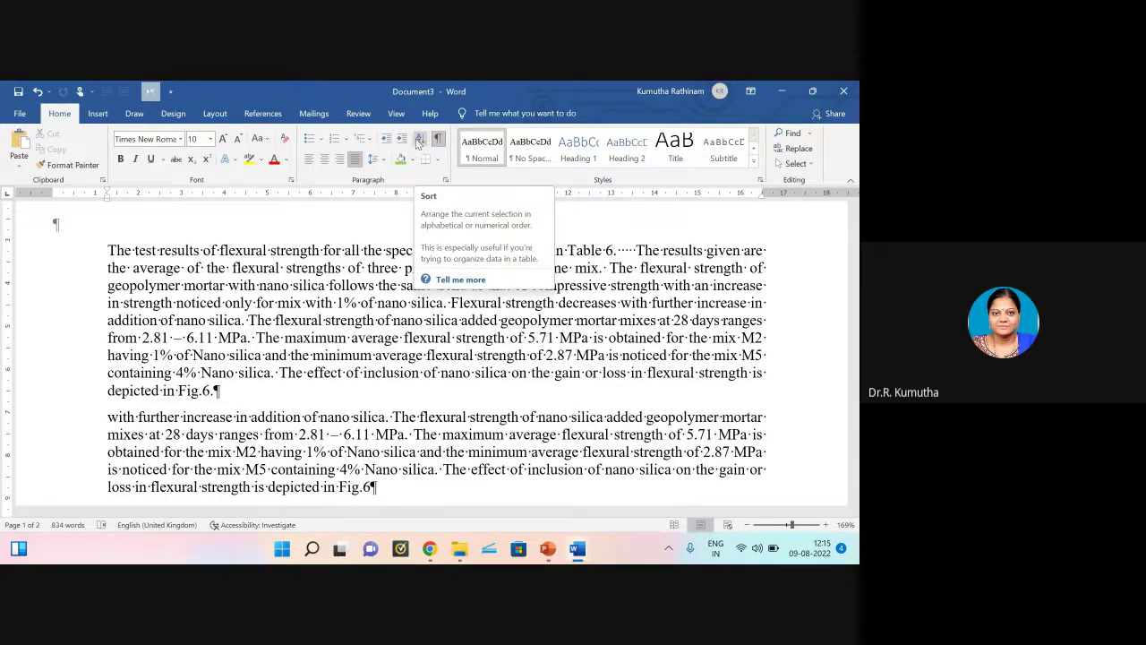
Step: Hide the formatting marks and show them again, and look through the line spacing and border options
{"action": "left_click", "coordinate": [438, 141]}
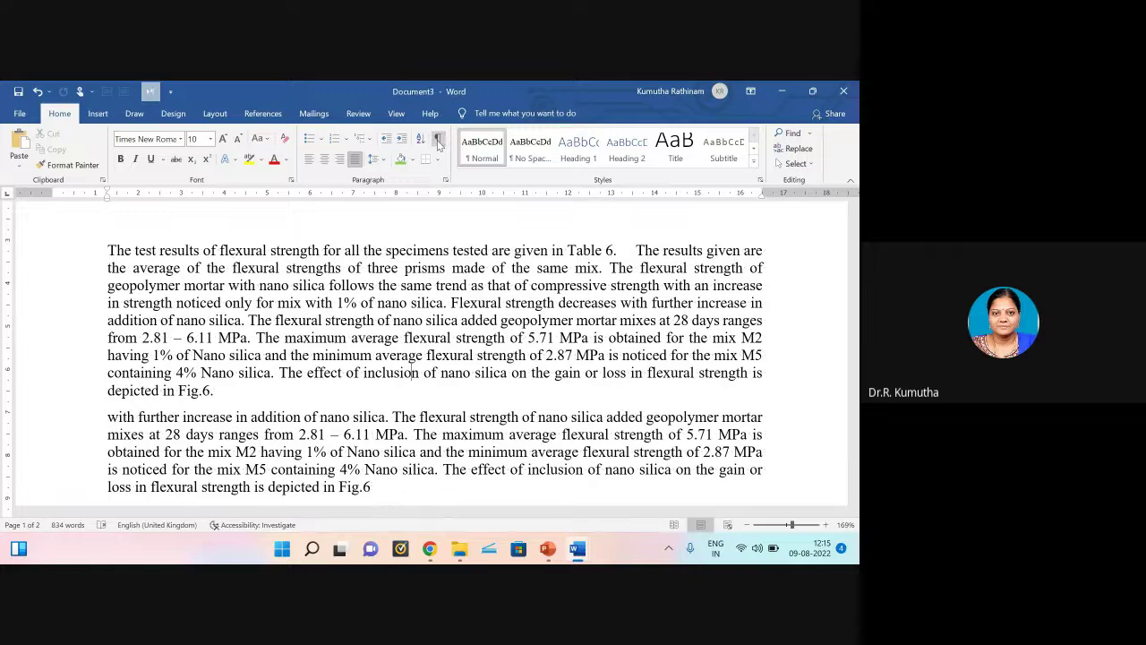
{"action": "left_click", "coordinate": [438, 140]}
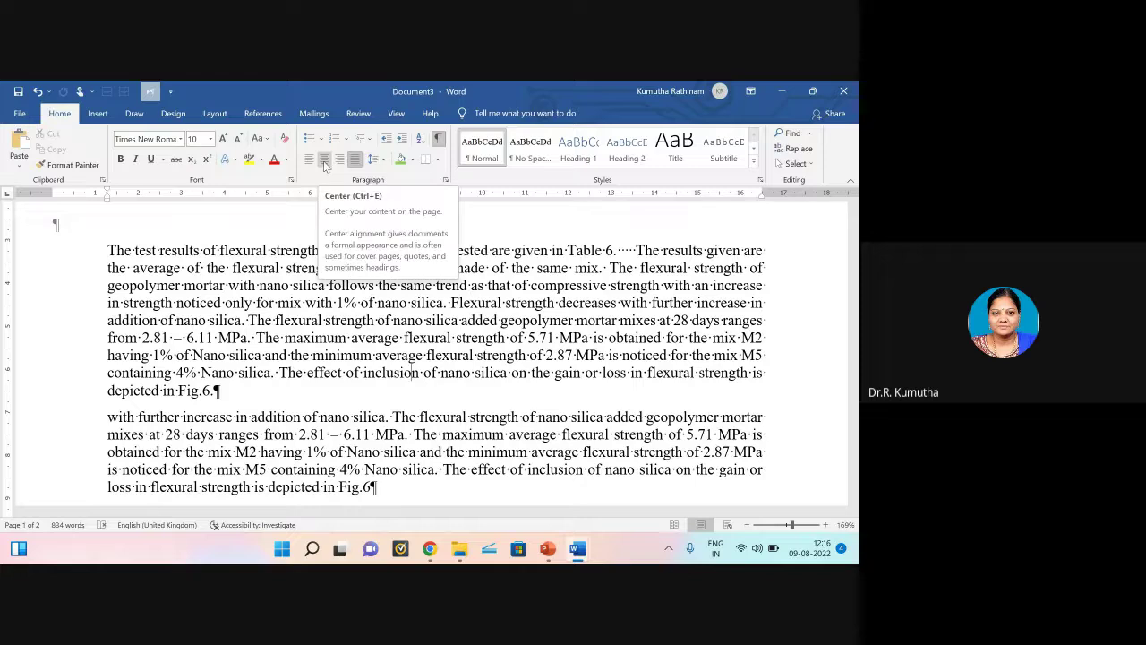
{"action": "left_click", "coordinate": [385, 162]}
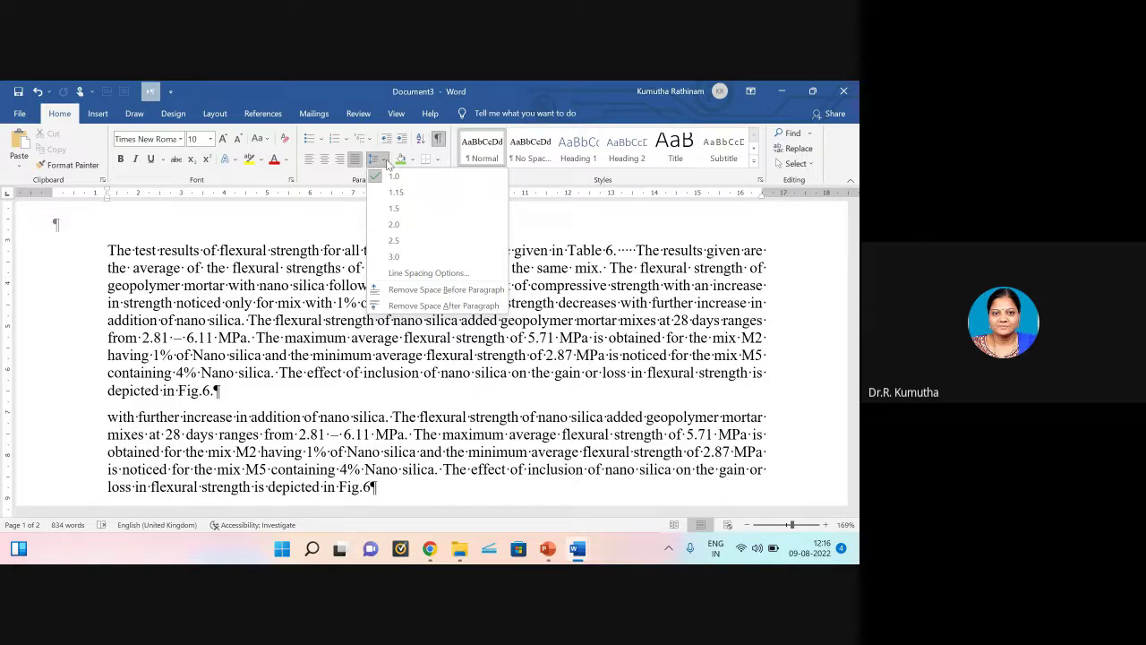
{"action": "left_click", "coordinate": [435, 161]}
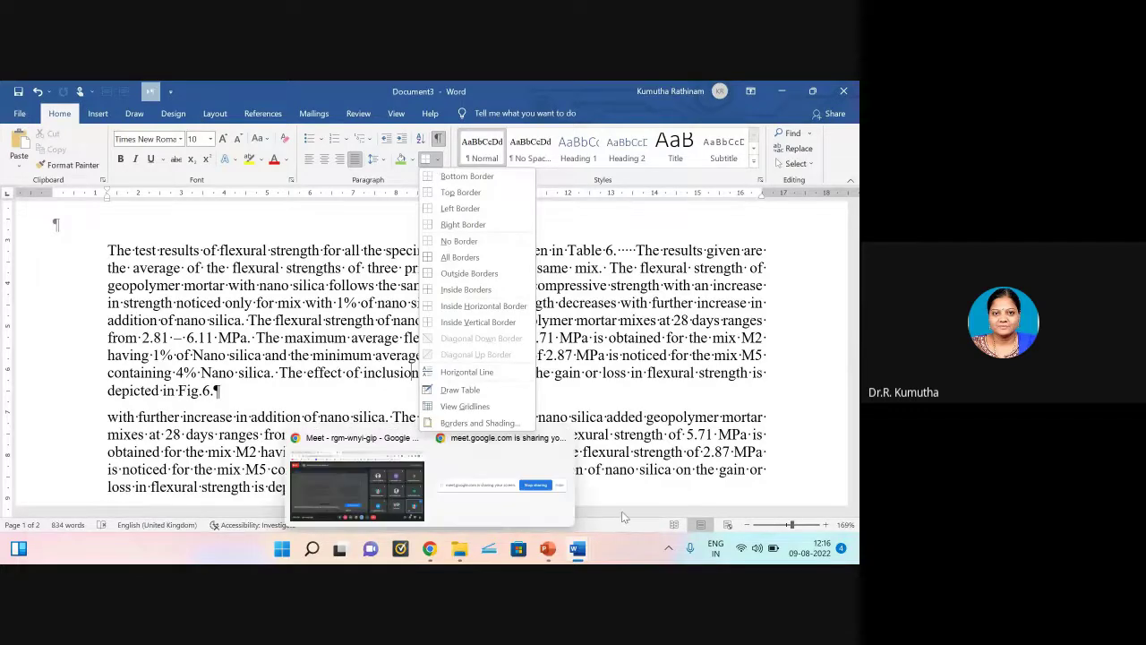
Step: Switch to the MATPR manuscript document and select the compressive strength table, Table 5
{"action": "mouse_move", "coordinate": [578, 548]}
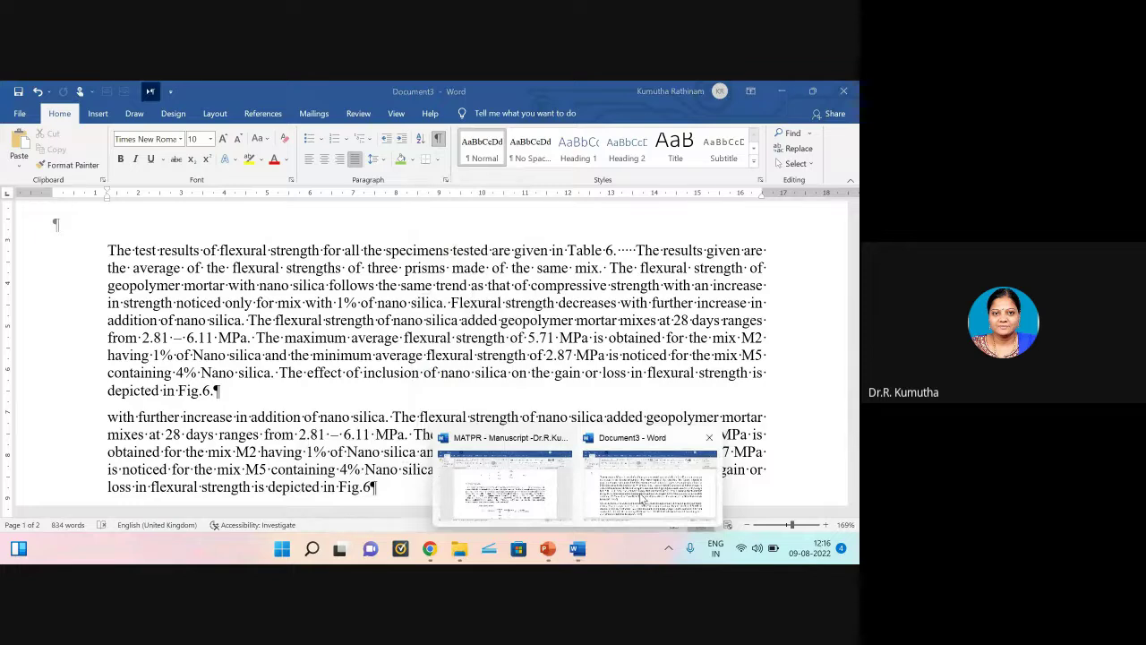
{"action": "left_click", "coordinate": [504, 488]}
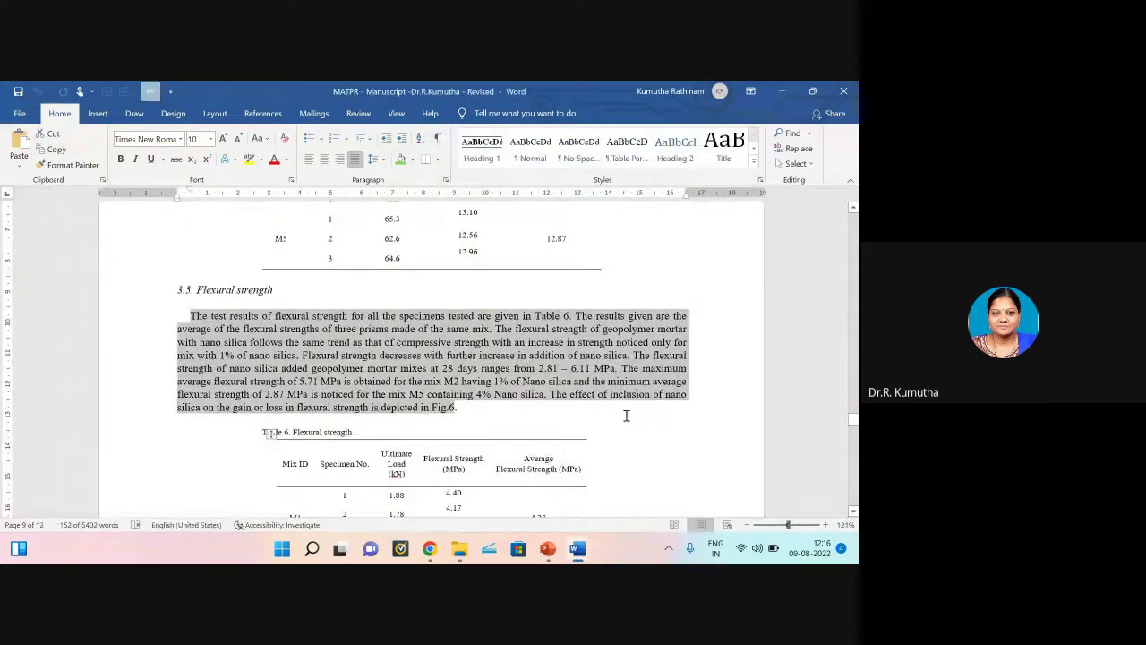
{"action": "scroll", "coordinate": [627, 415], "scroll_direction": "up", "scroll_amount": 2}
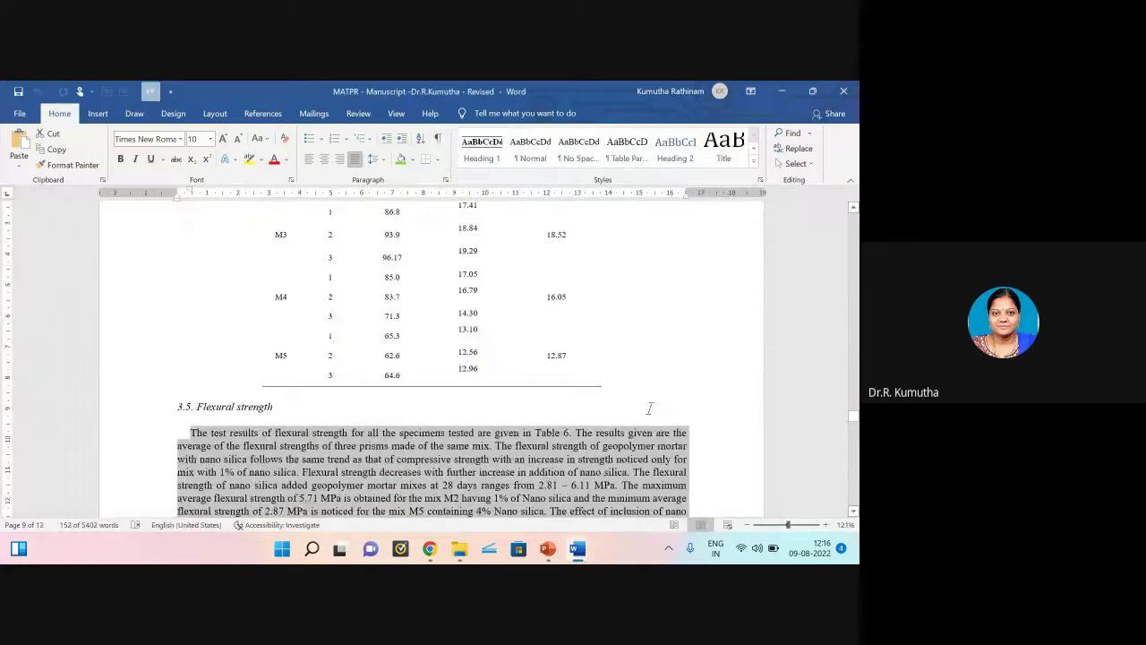
{"action": "scroll", "coordinate": [653, 405], "scroll_direction": "up", "scroll_amount": 8}
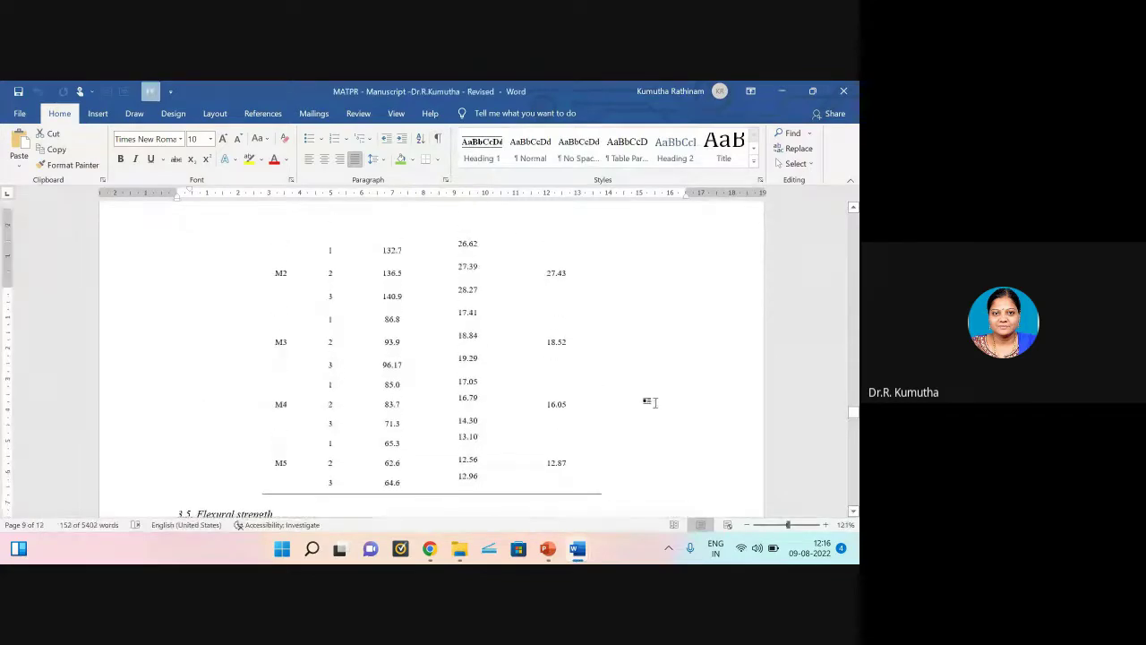
{"action": "scroll", "coordinate": [654, 403], "scroll_direction": "up", "scroll_amount": 2}
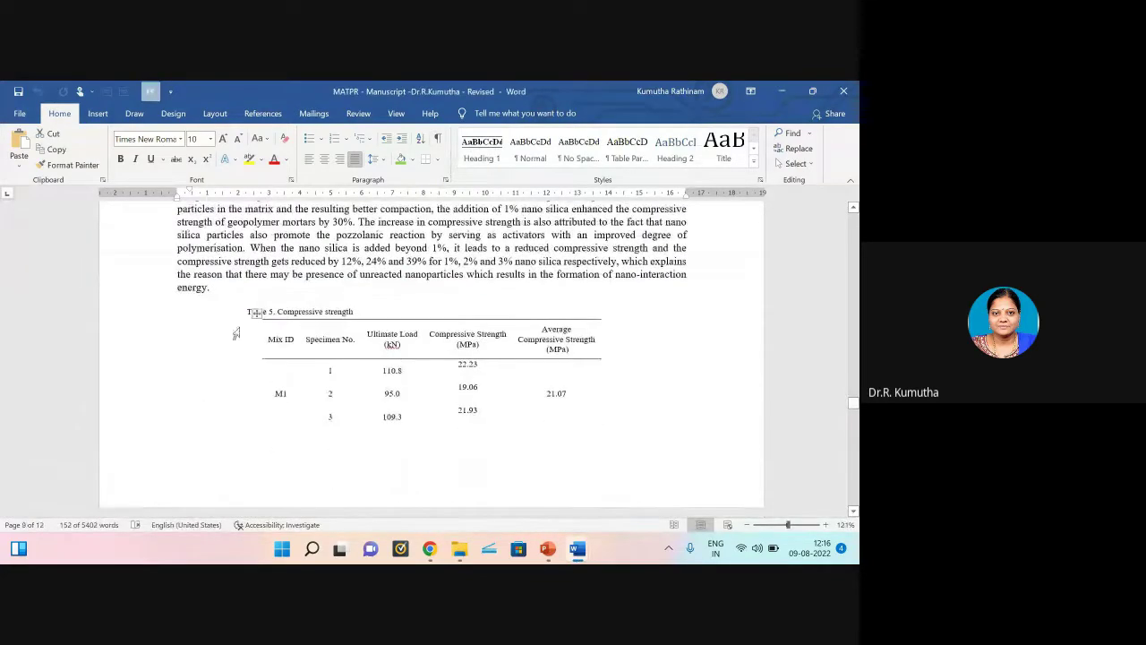
{"action": "left_click", "coordinate": [257, 313]}
{"action": "scroll", "coordinate": [654, 445], "scroll_direction": "down", "scroll_amount": 3}
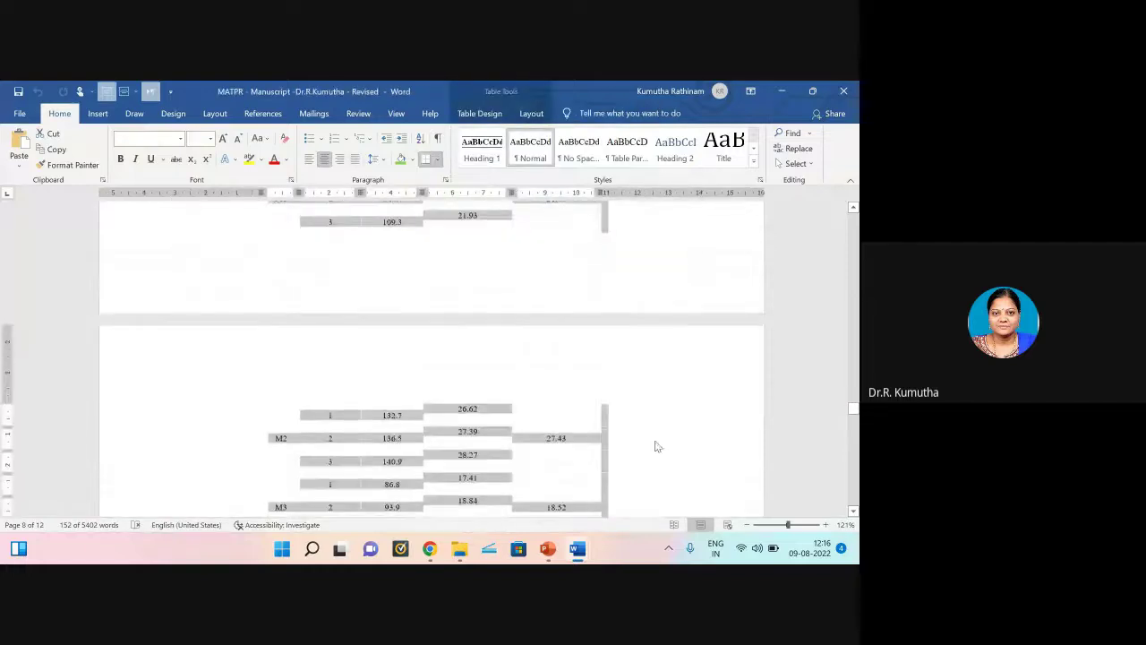
Step: Find Table 4, the mix proportions of geopolymer mortar, in the manuscript and copy the whole table
{"action": "scroll", "coordinate": [665, 424], "scroll_direction": "up", "scroll_amount": 9}
{"action": "scroll", "coordinate": [667, 425], "scroll_direction": "up", "scroll_amount": 15}
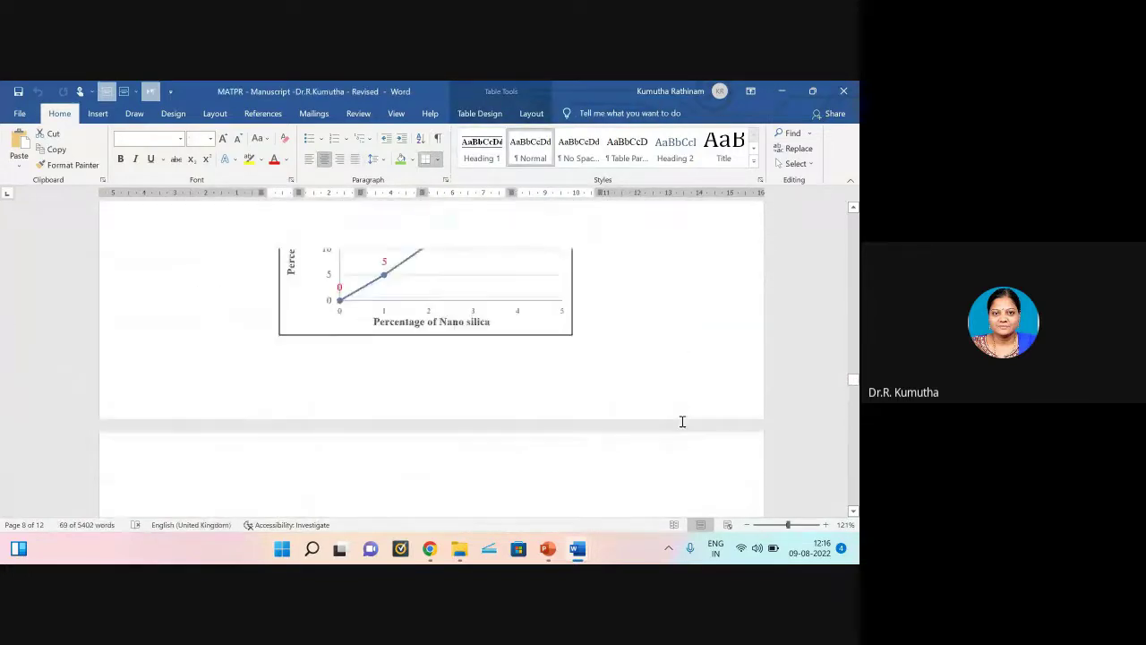
{"action": "scroll", "coordinate": [700, 415], "scroll_direction": "up", "scroll_amount": 15}
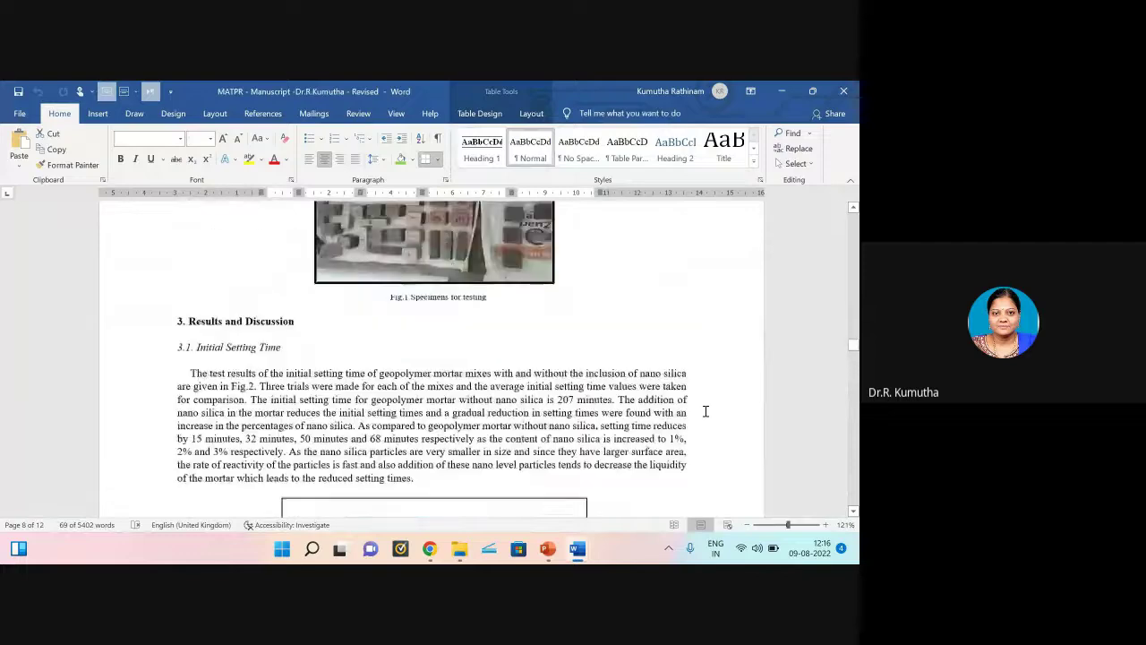
{"action": "scroll", "coordinate": [707, 409], "scroll_direction": "up", "scroll_amount": 5}
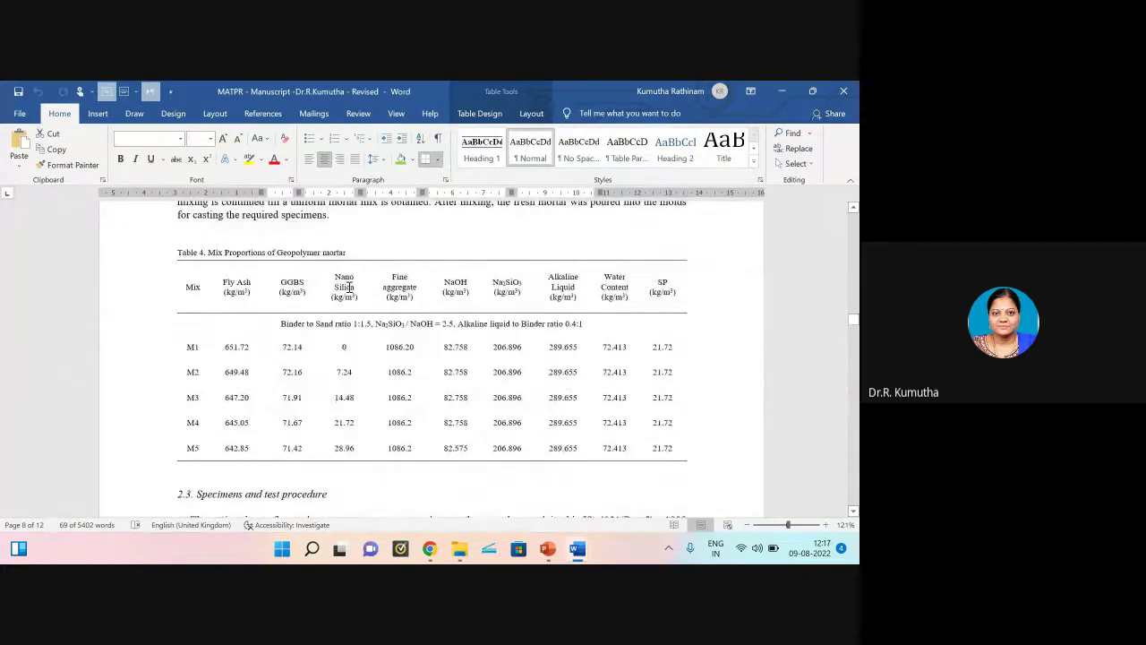
{"action": "left_click", "coordinate": [144, 290]}
{"action": "left_click", "coordinate": [171, 253]}
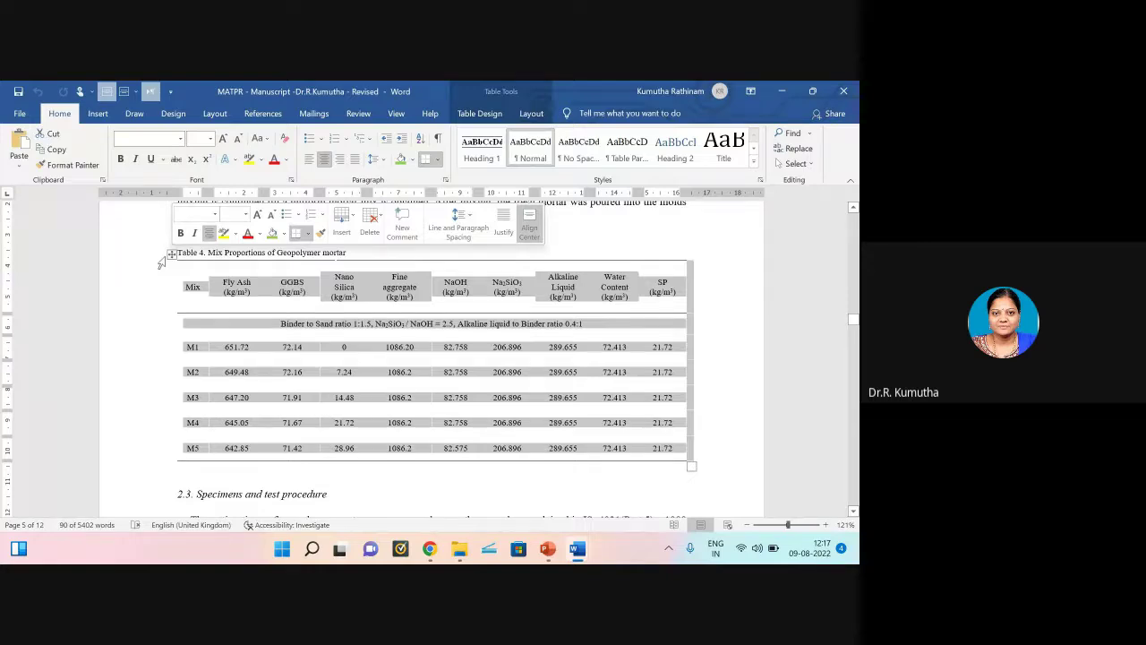
{"action": "left_click", "coordinate": [446, 475]}
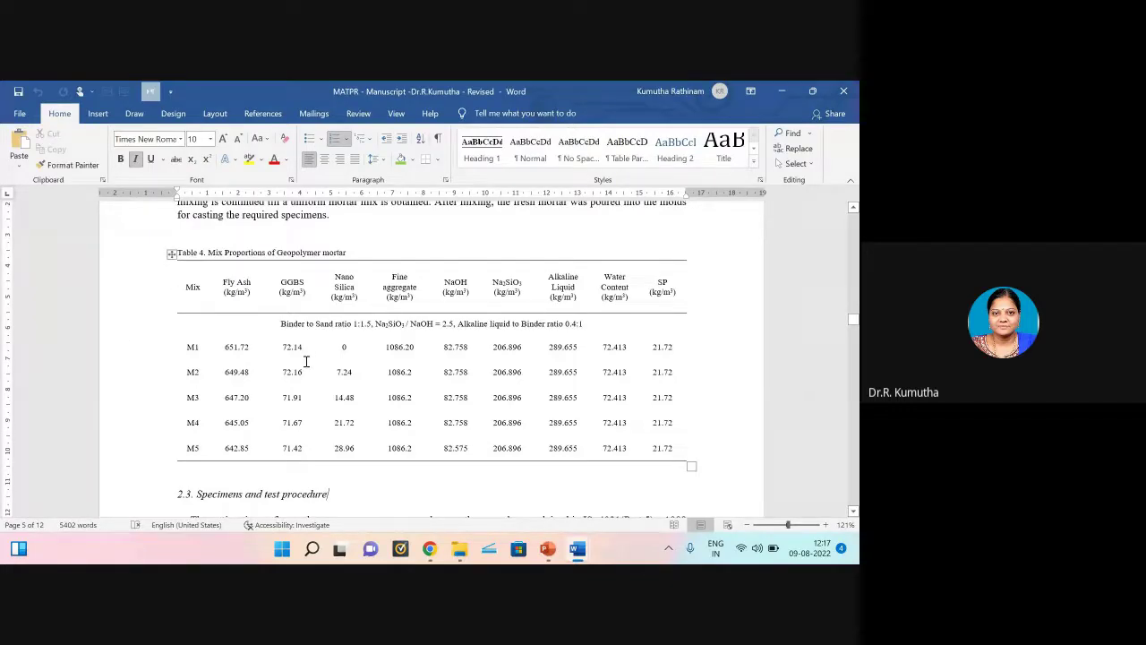
{"action": "left_click", "coordinate": [171, 254]}
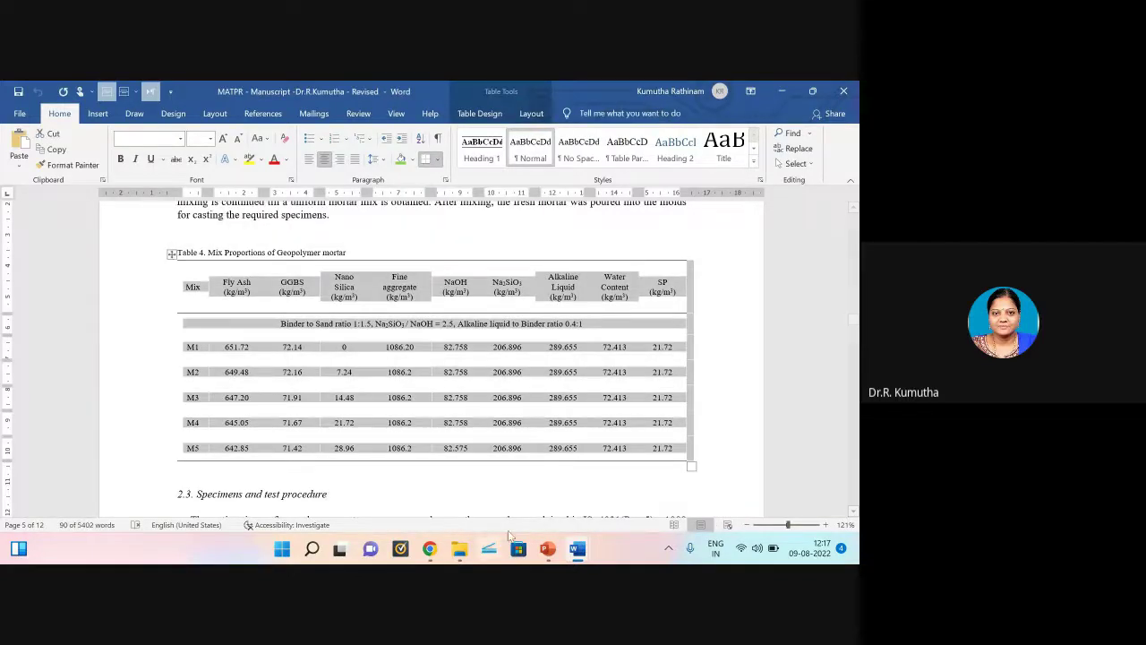
Step: Switch back to Document3 and paste the table at the document's end, adding three line breaks below the references
{"action": "mouse_move", "coordinate": [581, 543]}
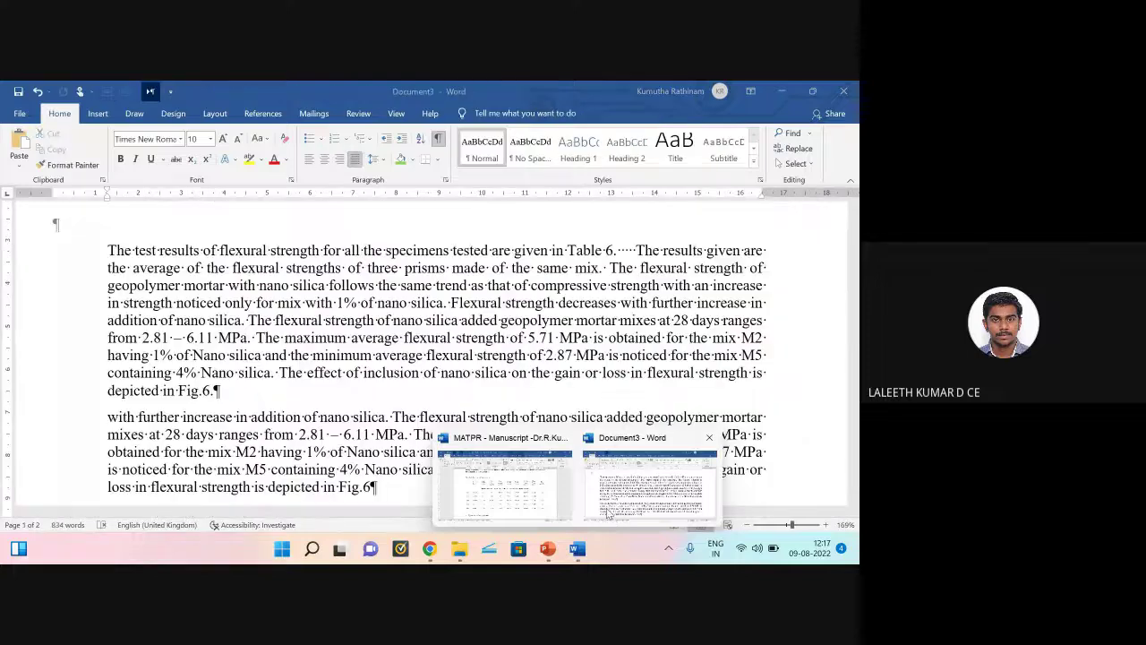
{"action": "left_click", "coordinate": [607, 512]}
{"action": "scroll", "coordinate": [490, 436], "scroll_direction": "down", "scroll_amount": 5}
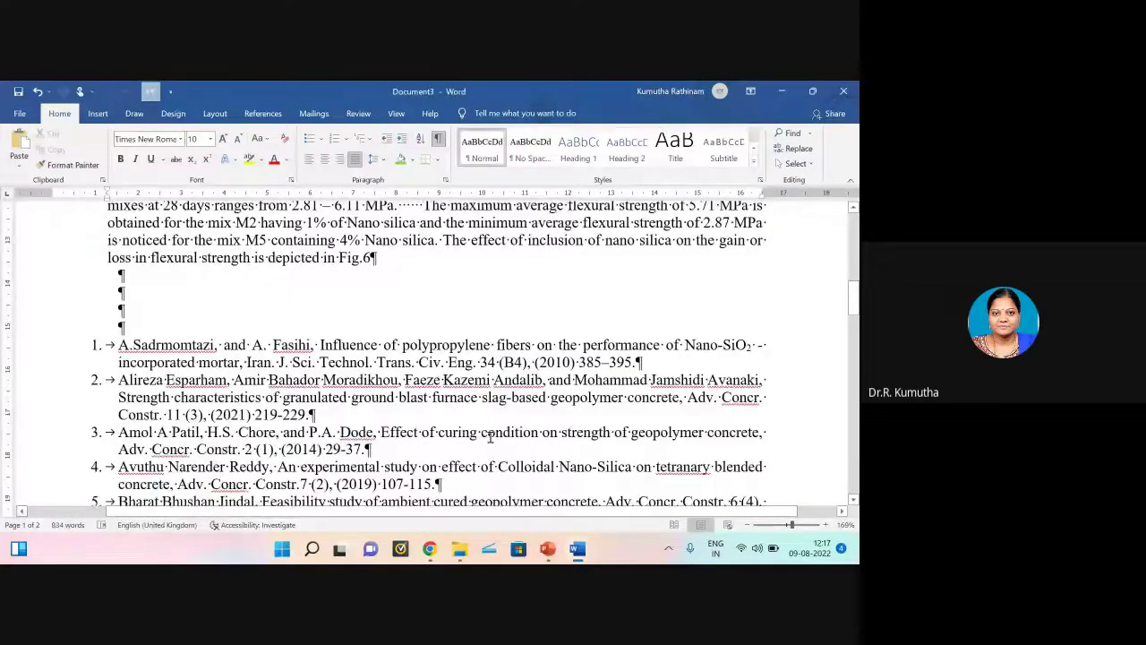
{"action": "key", "text": "ctrl+End"}
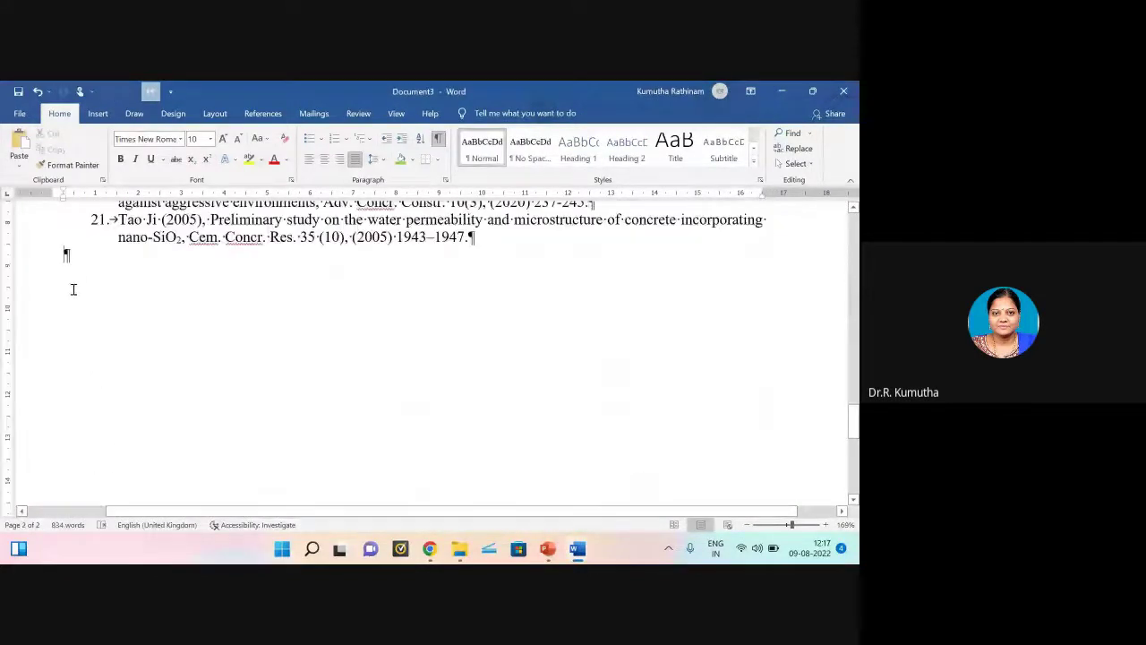
{"action": "key", "text": "Return"}
{"action": "key", "text": "Return"}
{"action": "key", "text": "Return"}
{"action": "key", "text": "ctrl+v"}
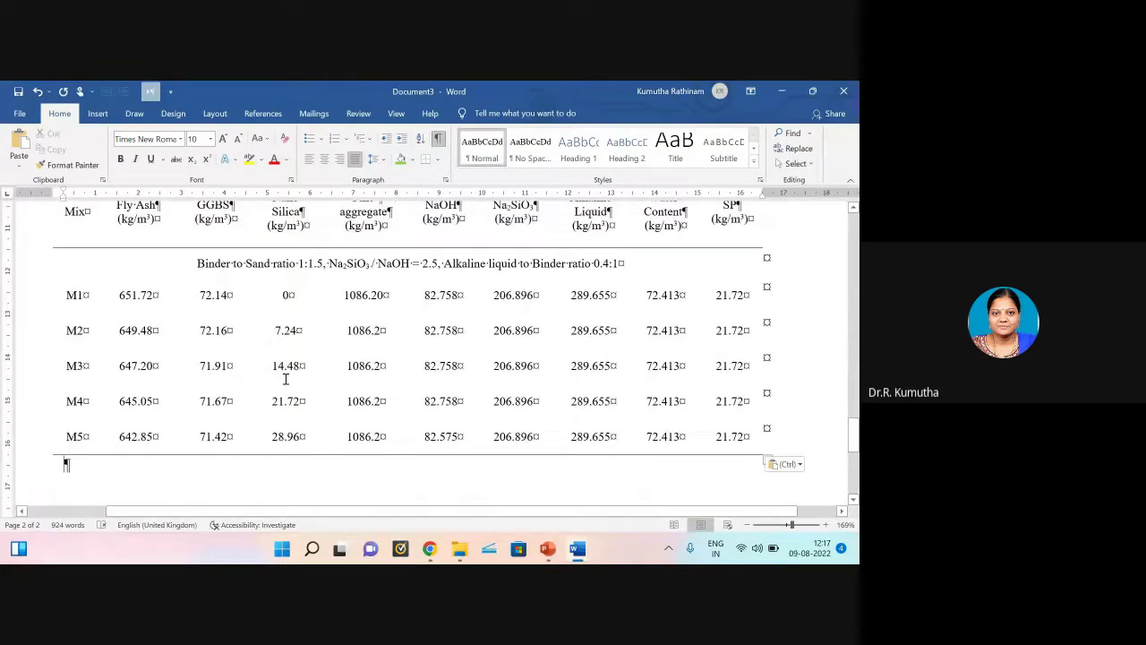
{"action": "scroll", "coordinate": [300, 376], "scroll_direction": "up", "scroll_amount": 1}
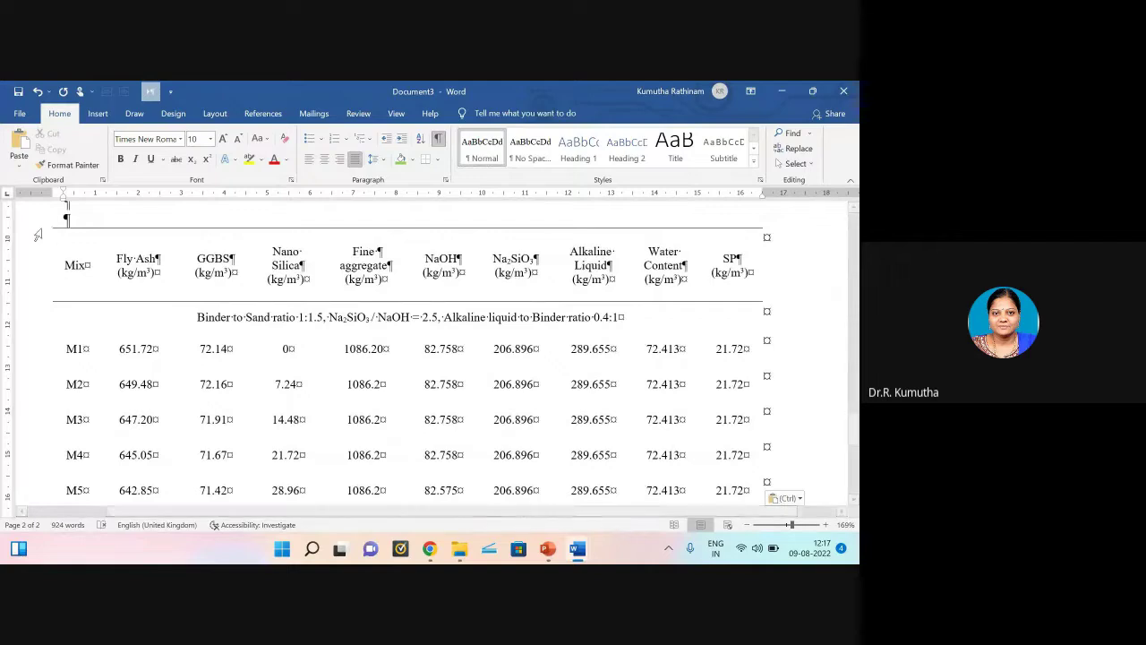
Step: Apply All Borders to the entire pasted mix proportions table
{"action": "left_click", "coordinate": [47, 223]}
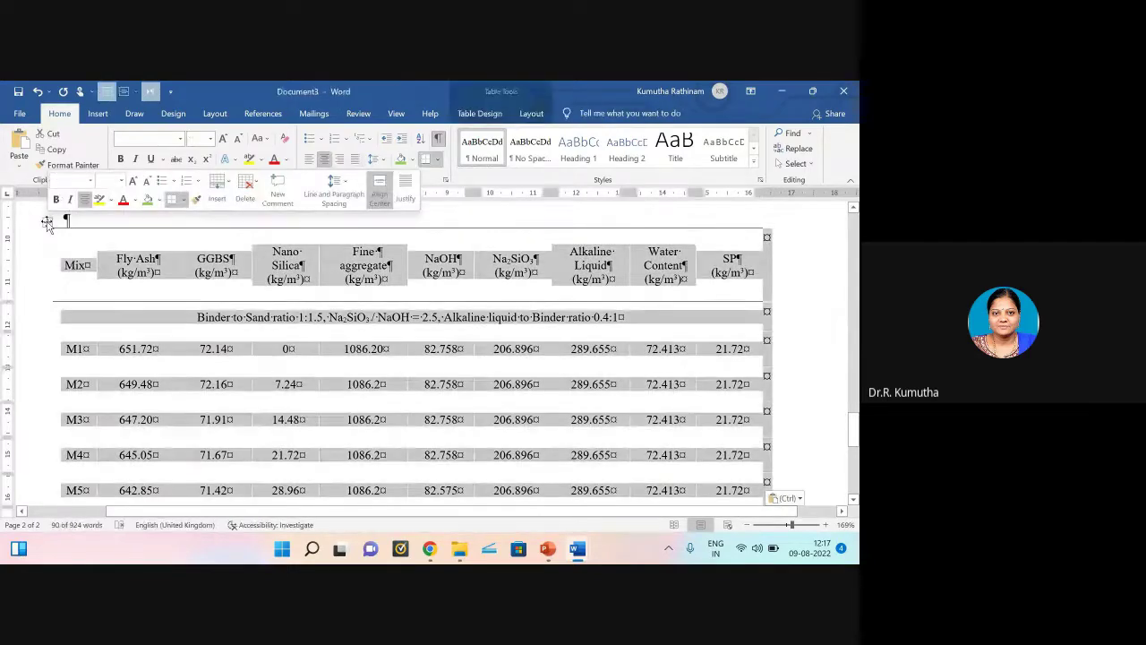
{"action": "left_click", "coordinate": [438, 159]}
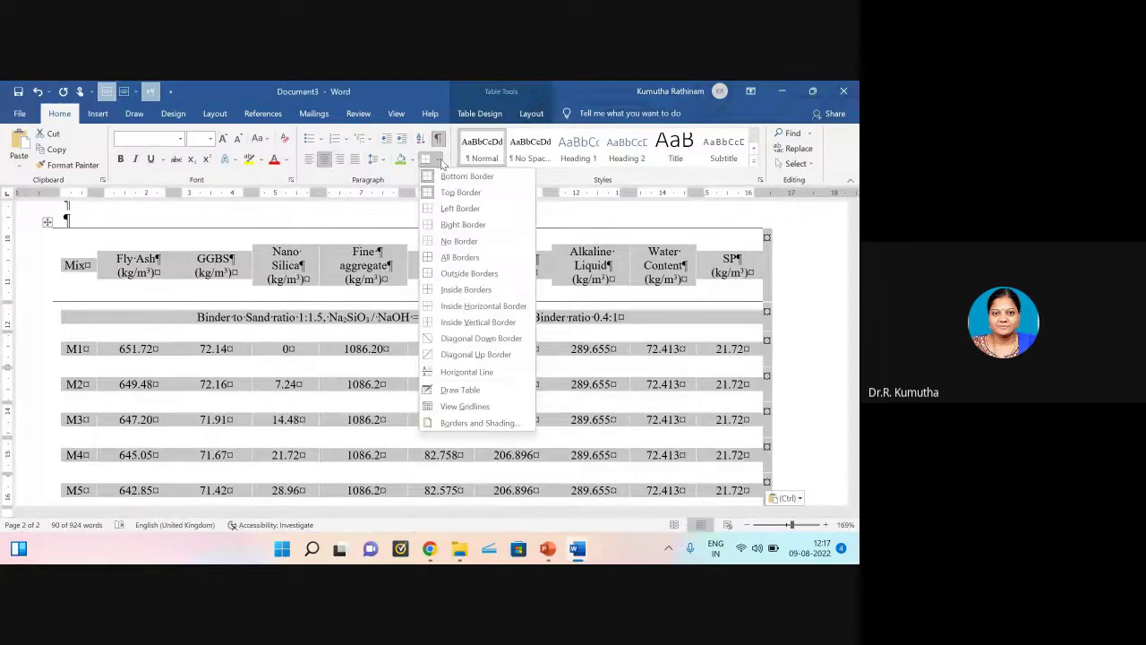
{"action": "left_click", "coordinate": [461, 258]}
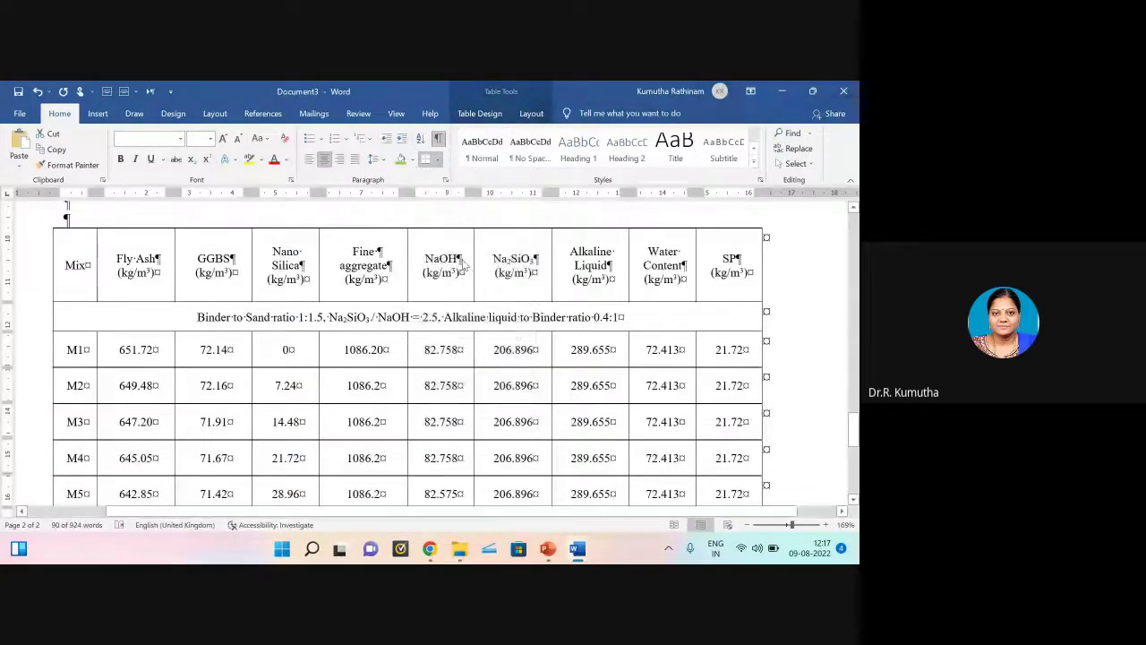
{"action": "left_click", "coordinate": [815, 296]}
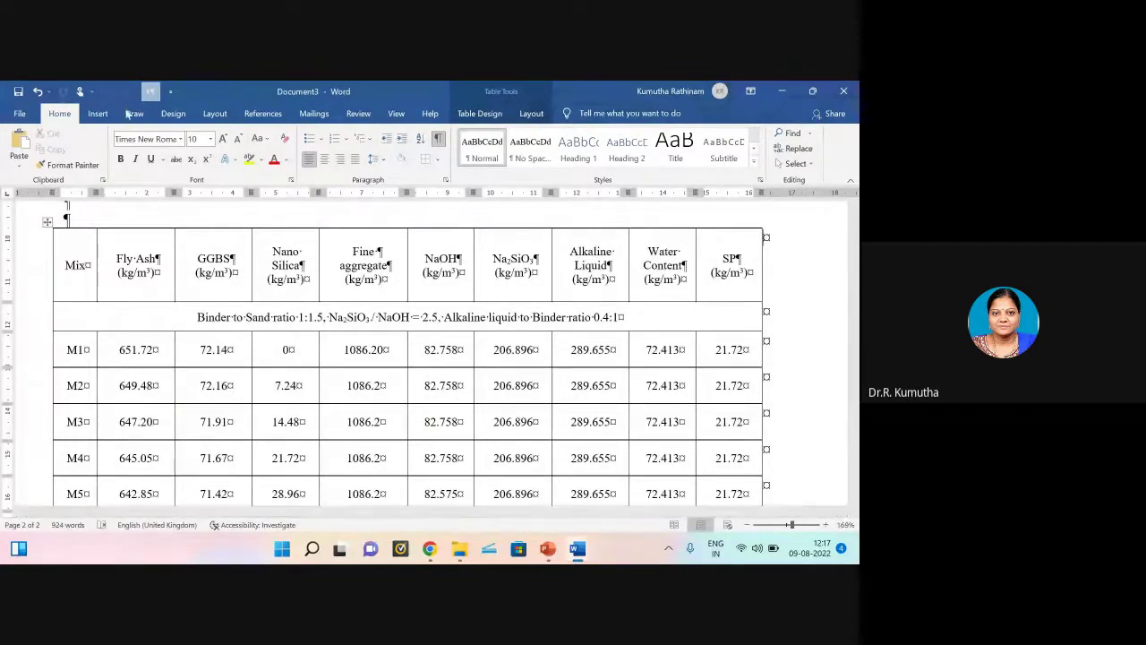
Step: Undo the All Borders change on the mix proportions table and deselect the table
{"action": "left_click", "coordinate": [36, 93]}
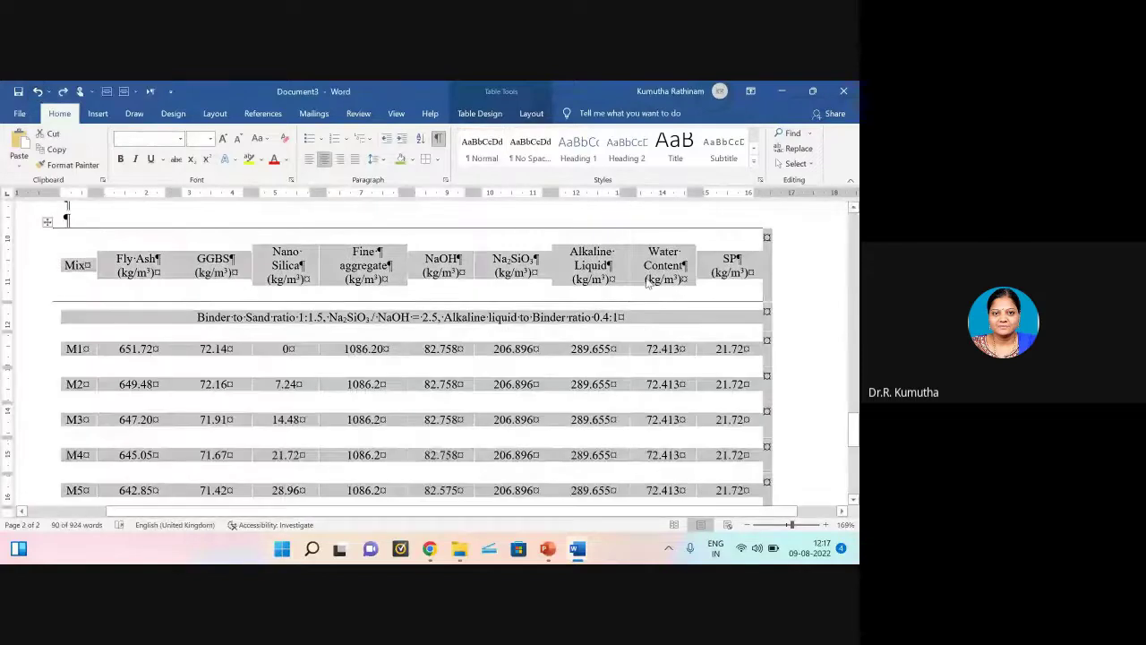
{"action": "left_click", "coordinate": [706, 319]}
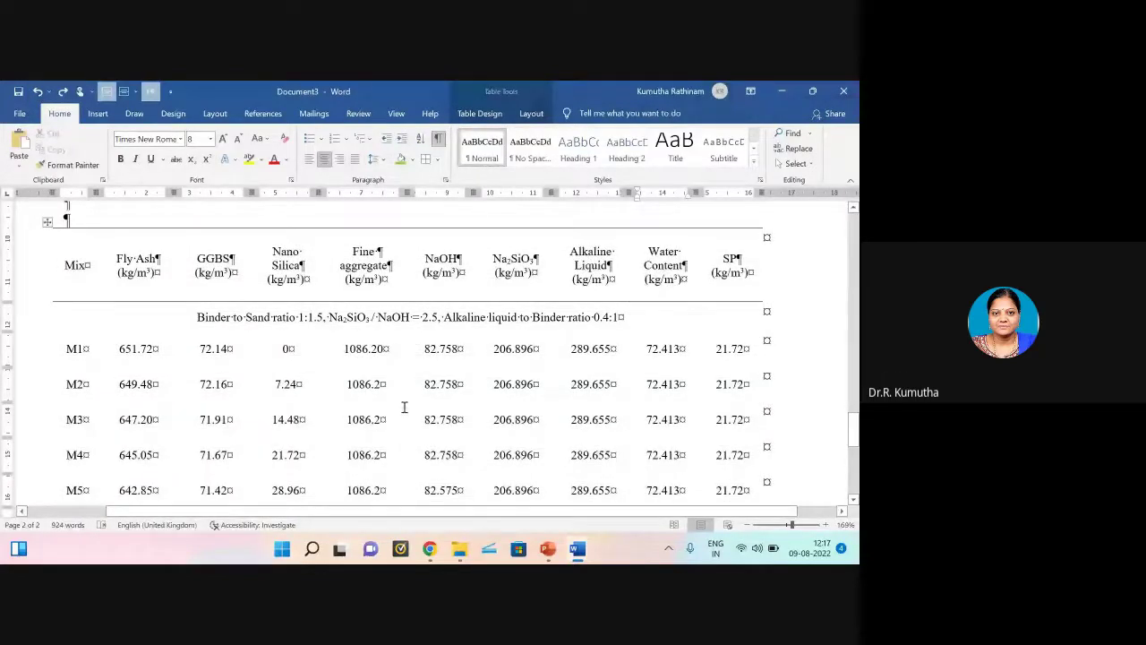
Step: Apply borders to every cell of the whole mix proportions table and deselect it
{"action": "scroll", "coordinate": [398, 371], "scroll_direction": "down", "scroll_amount": 1}
{"action": "scroll", "coordinate": [398, 372], "scroll_direction": "up", "scroll_amount": 2}
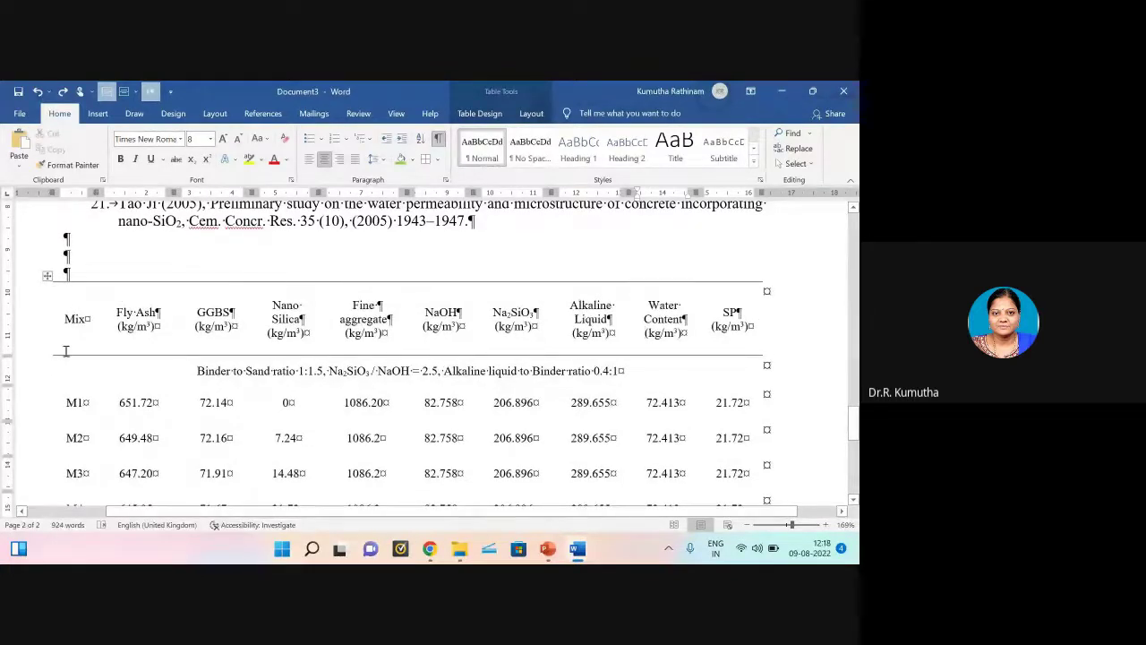
{"action": "left_click", "coordinate": [56, 274]}
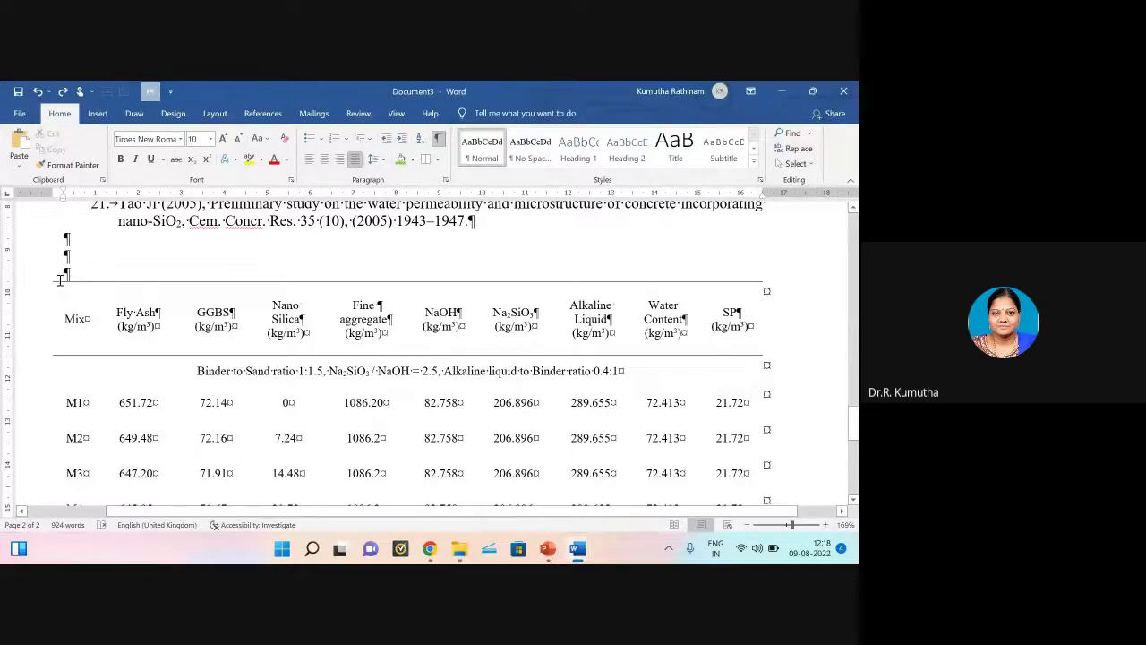
{"action": "left_click", "coordinate": [69, 358]}
{"action": "scroll", "coordinate": [75, 351], "scroll_direction": "down", "scroll_amount": 3}
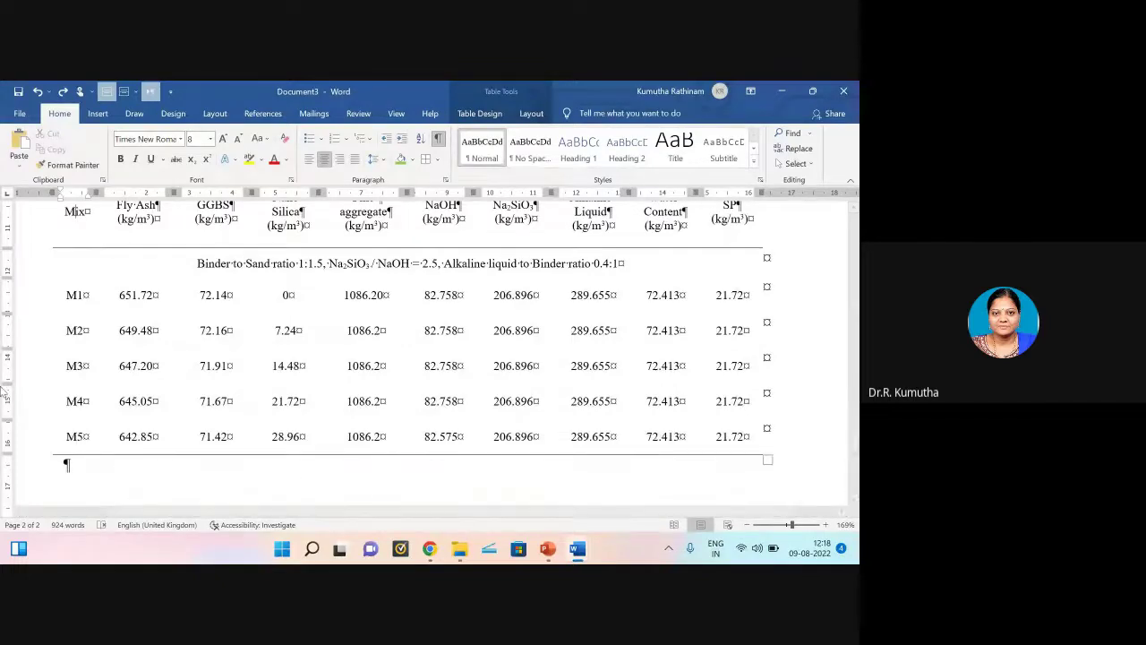
{"action": "scroll", "coordinate": [63, 282], "scroll_direction": "up", "scroll_amount": 3}
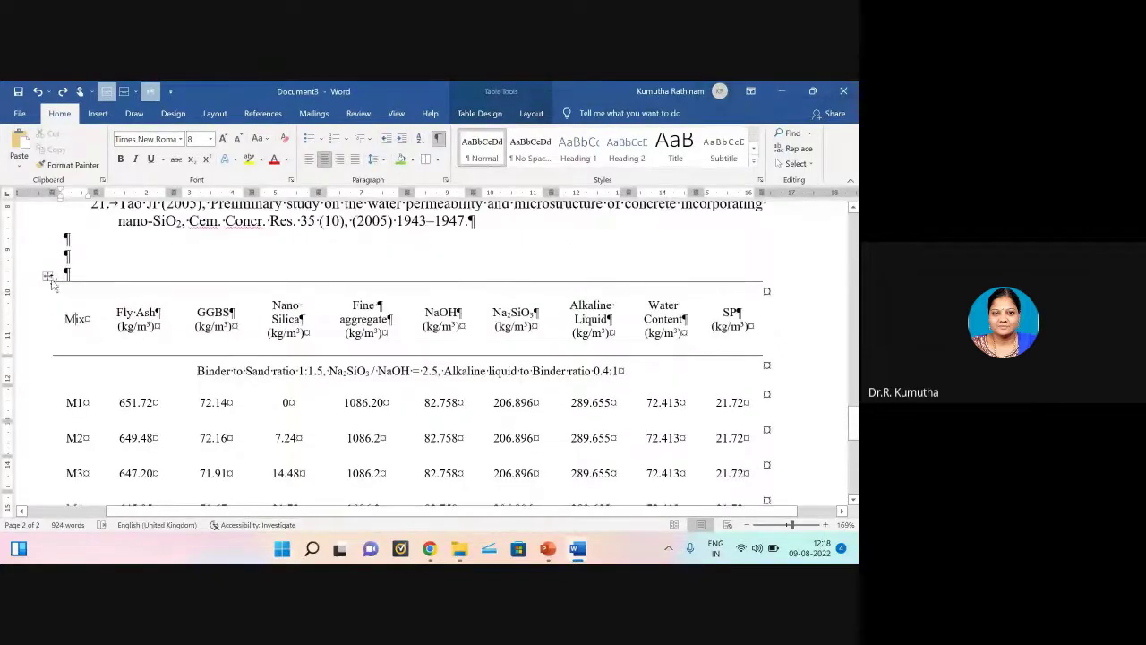
{"action": "left_click", "coordinate": [47, 275]}
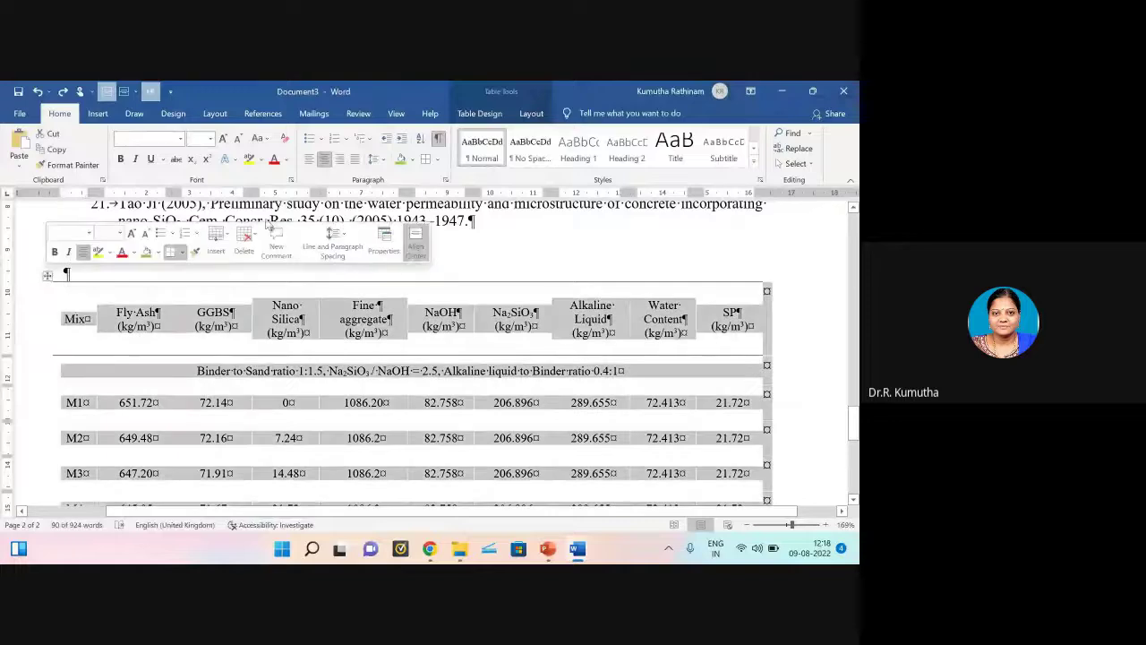
{"action": "left_click", "coordinate": [426, 158]}
{"action": "left_click", "coordinate": [475, 269]}
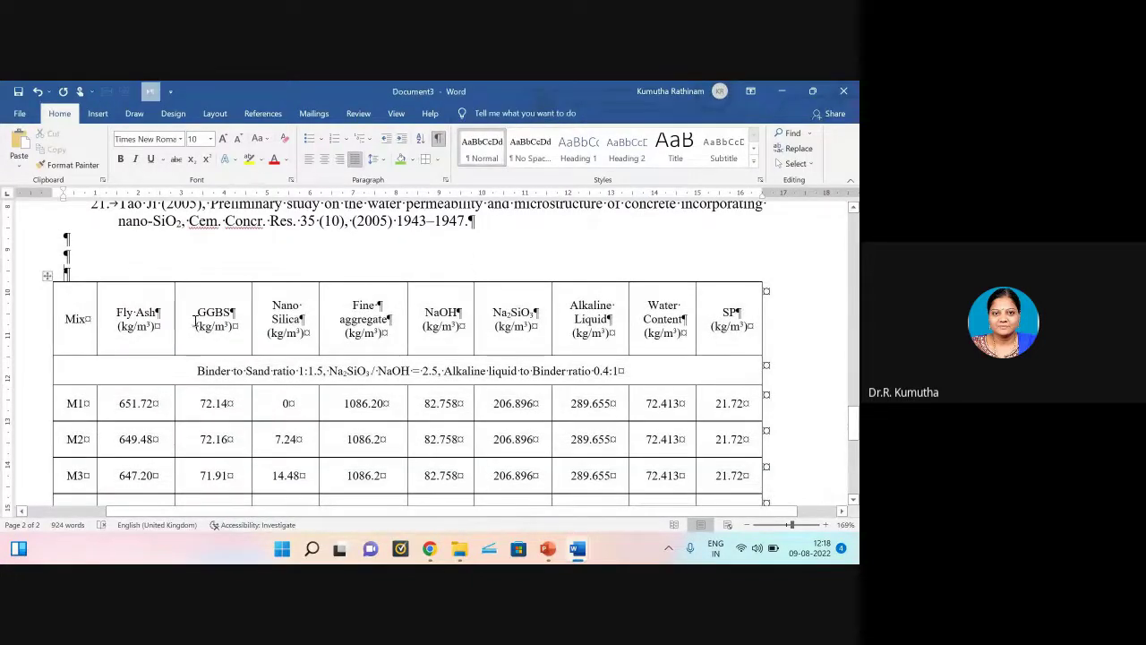
Step: Remove every border from the mix proportions table with No Border and deselect it
{"action": "scroll", "coordinate": [134, 295], "scroll_direction": "down", "scroll_amount": 2}
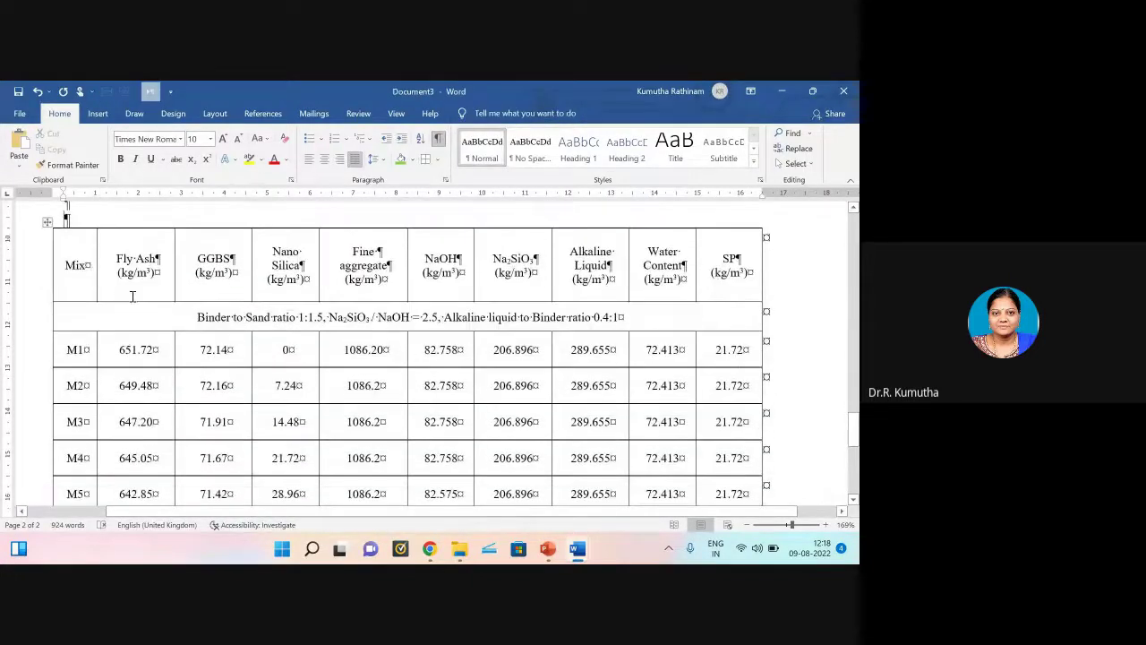
{"action": "left_click", "coordinate": [47, 222]}
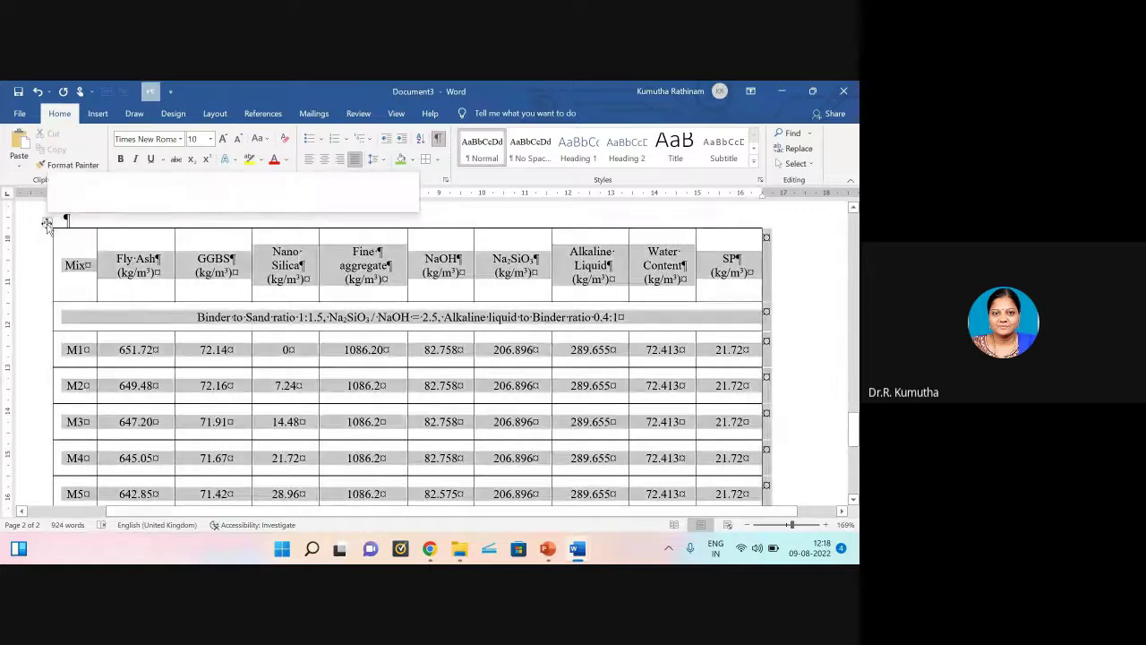
{"action": "left_click", "coordinate": [438, 161]}
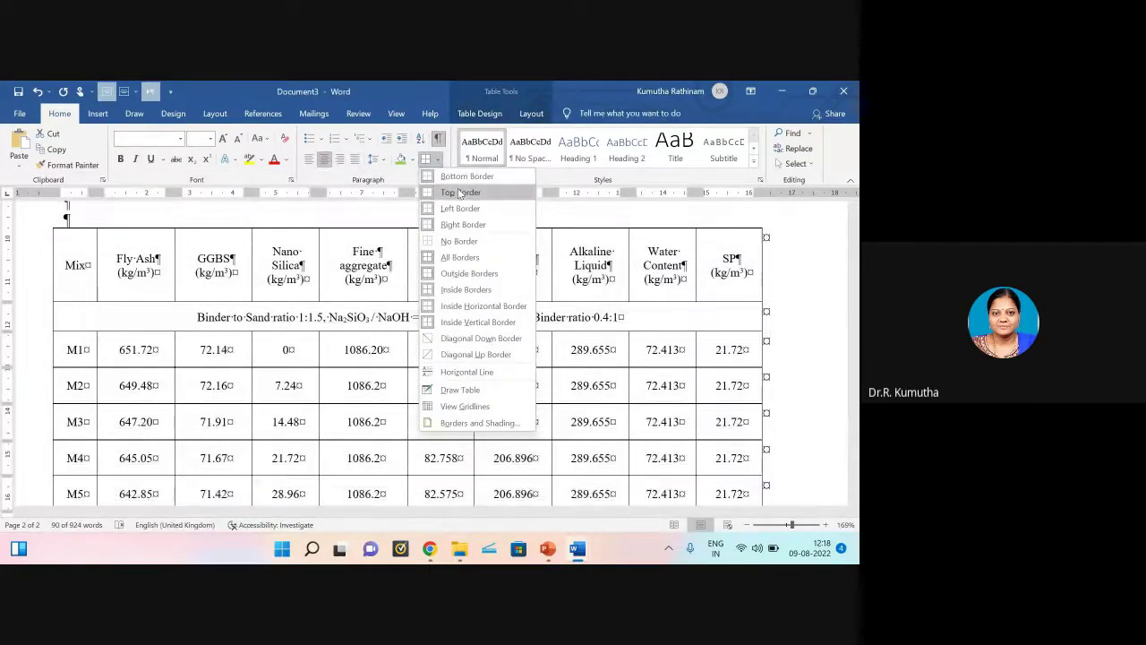
{"action": "left_click", "coordinate": [452, 242]}
{"action": "left_click", "coordinate": [271, 243]}
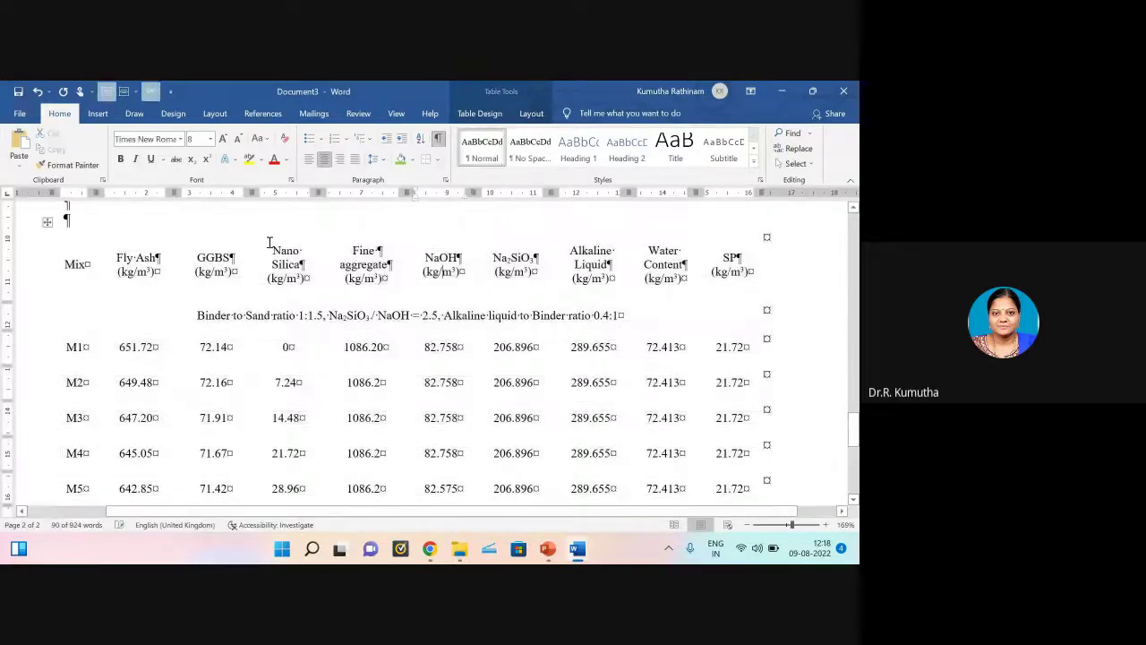
Step: Apply All Borders to the entire borderless mix proportions table, and select its header row from Mix to SP
{"action": "left_click", "coordinate": [47, 221]}
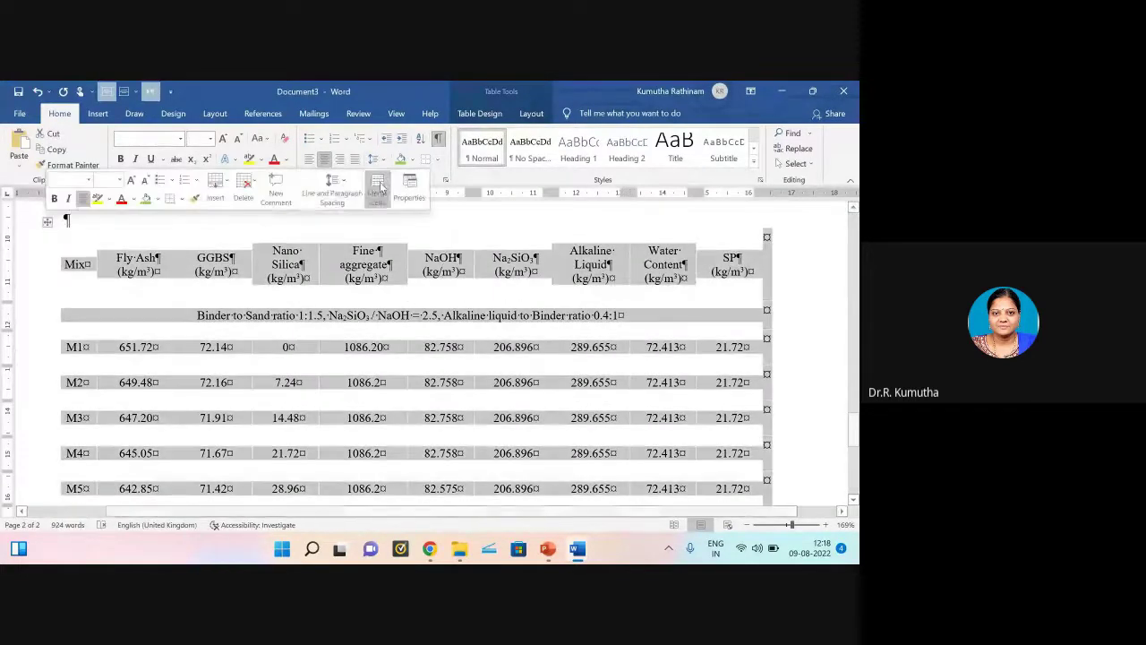
{"action": "left_click", "coordinate": [437, 162]}
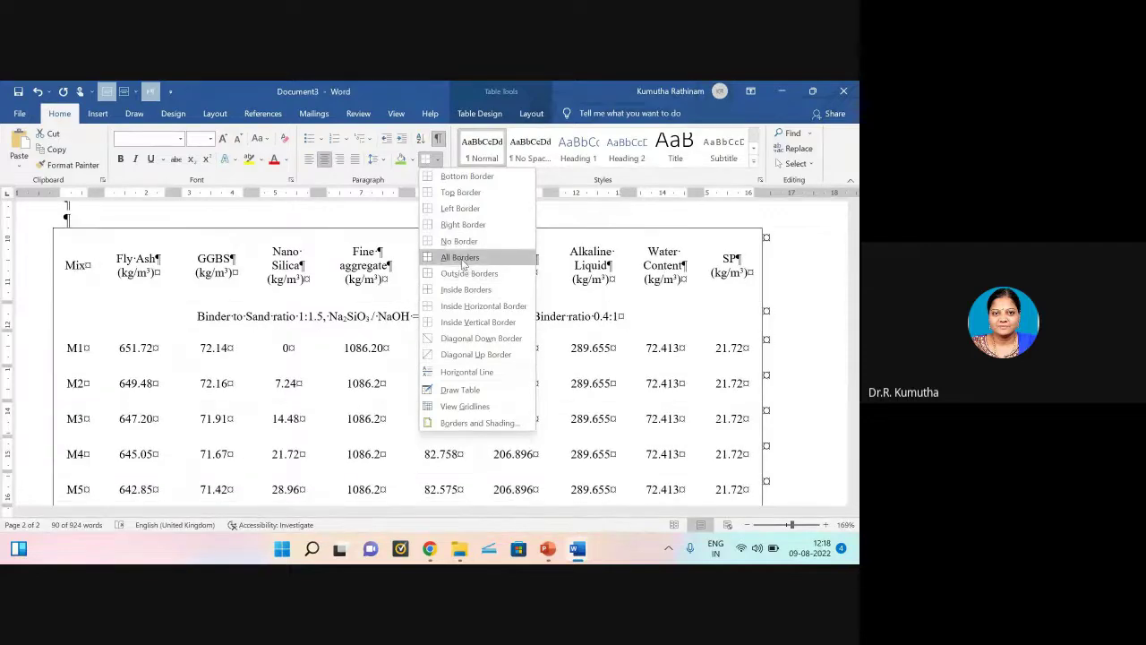
{"action": "left_click", "coordinate": [462, 262]}
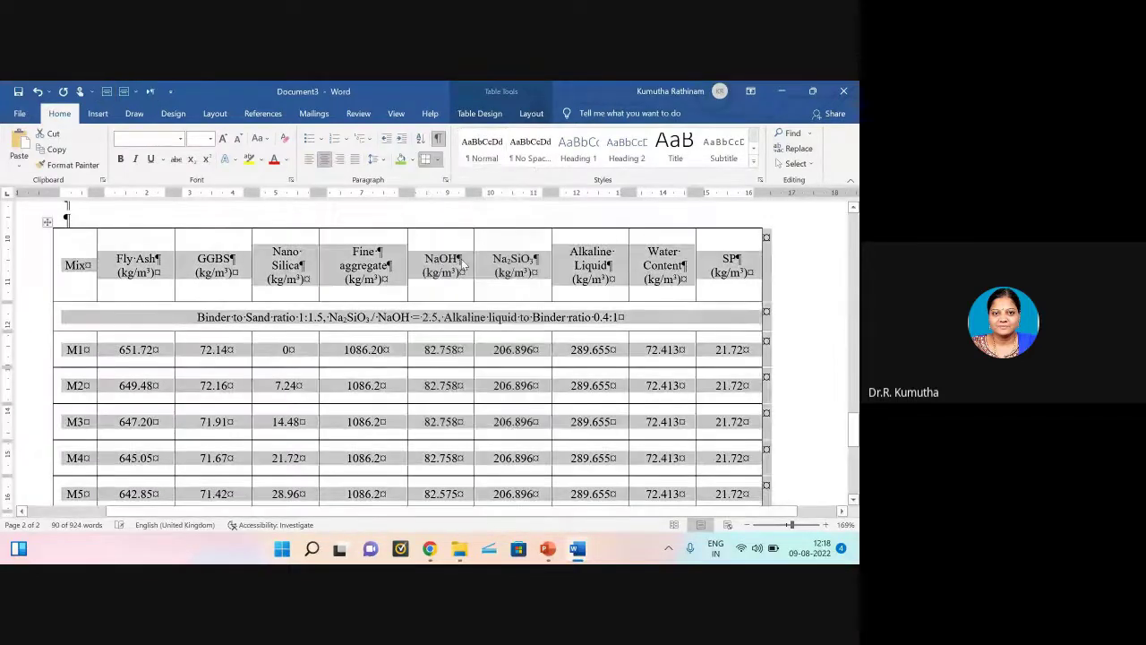
{"action": "left_click", "coordinate": [80, 265]}
{"action": "left_click_drag", "start_coordinate": [97, 263], "coordinate": [734, 252]}
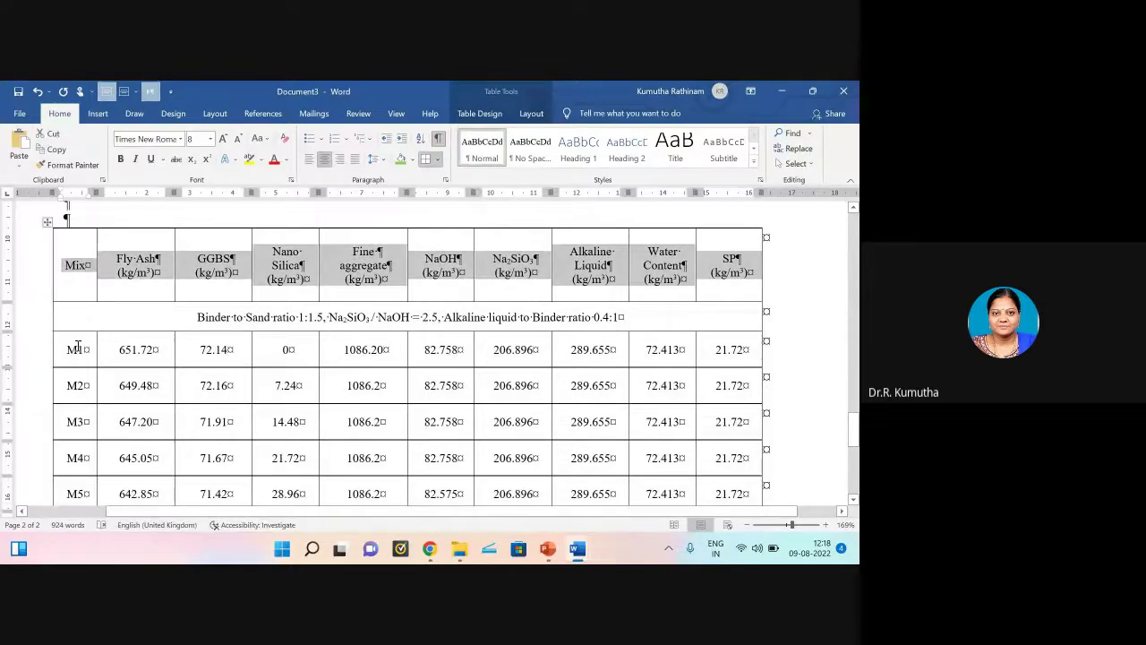
Step: Turn off Outside Borders for the whole mix proportions table
{"action": "left_click", "coordinate": [47, 221]}
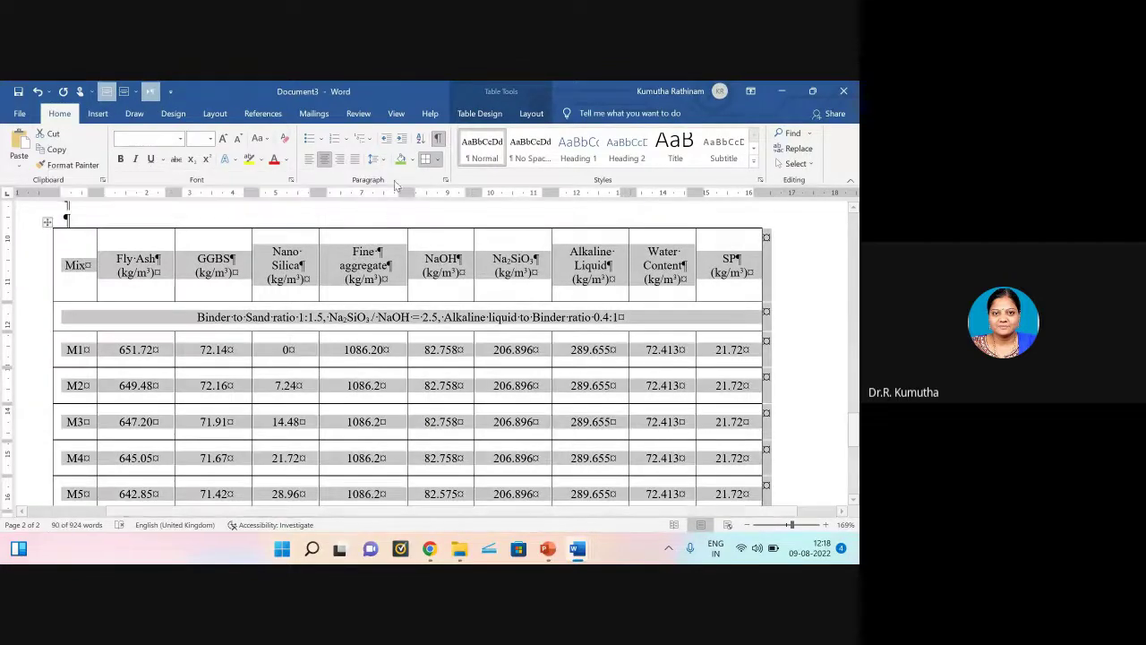
{"action": "left_click", "coordinate": [438, 160]}
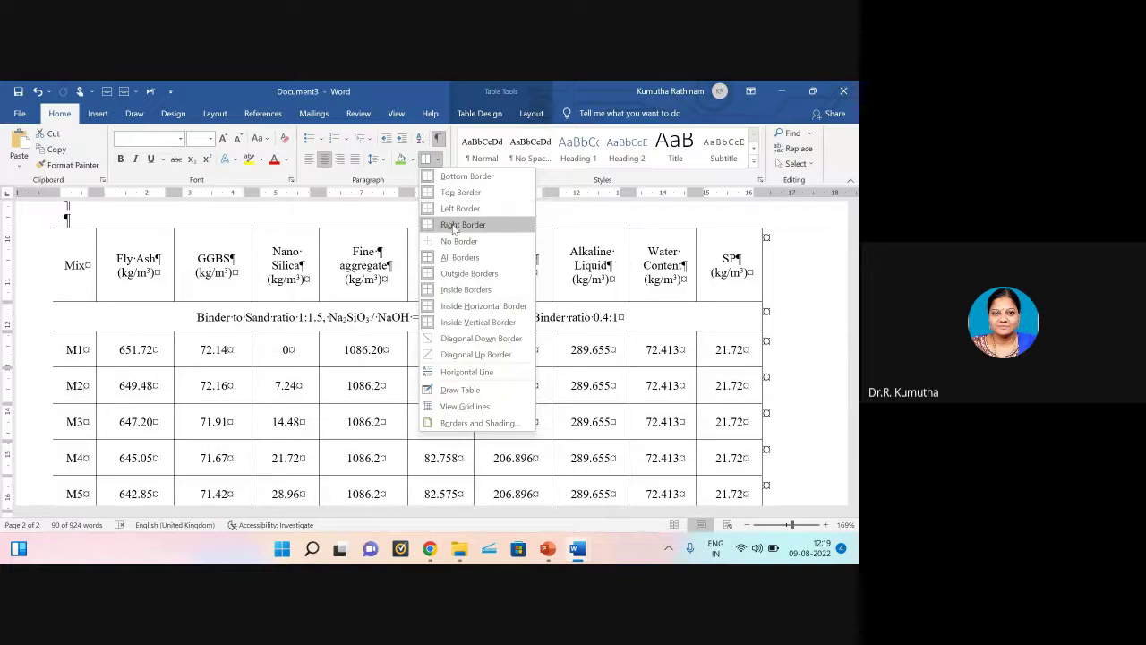
{"action": "left_click", "coordinate": [465, 273]}
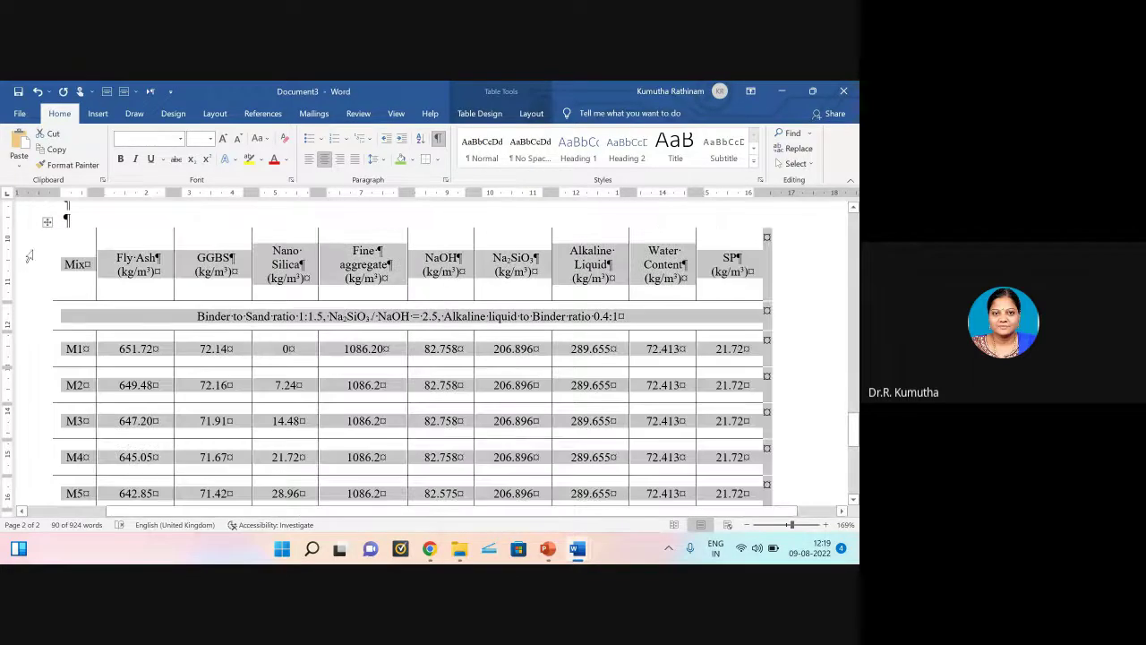
Step: Reselect the whole mix proportions table and clear its remaining inside lines with No Border
{"action": "left_click", "coordinate": [48, 221]}
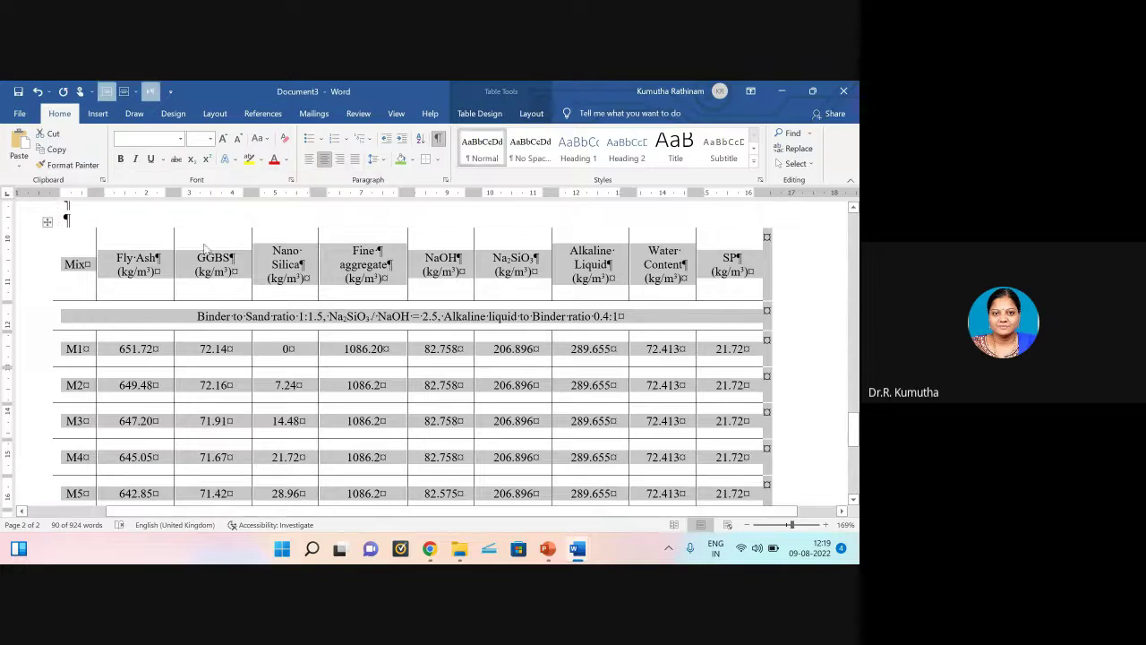
{"action": "left_click", "coordinate": [48, 223]}
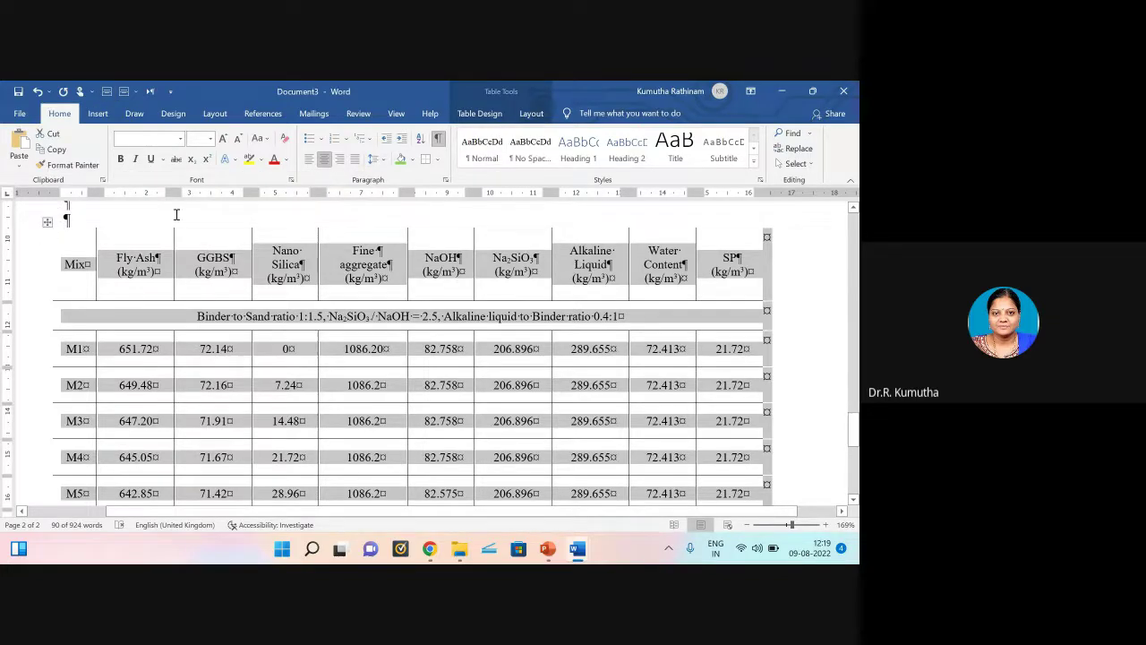
{"action": "left_click", "coordinate": [436, 159]}
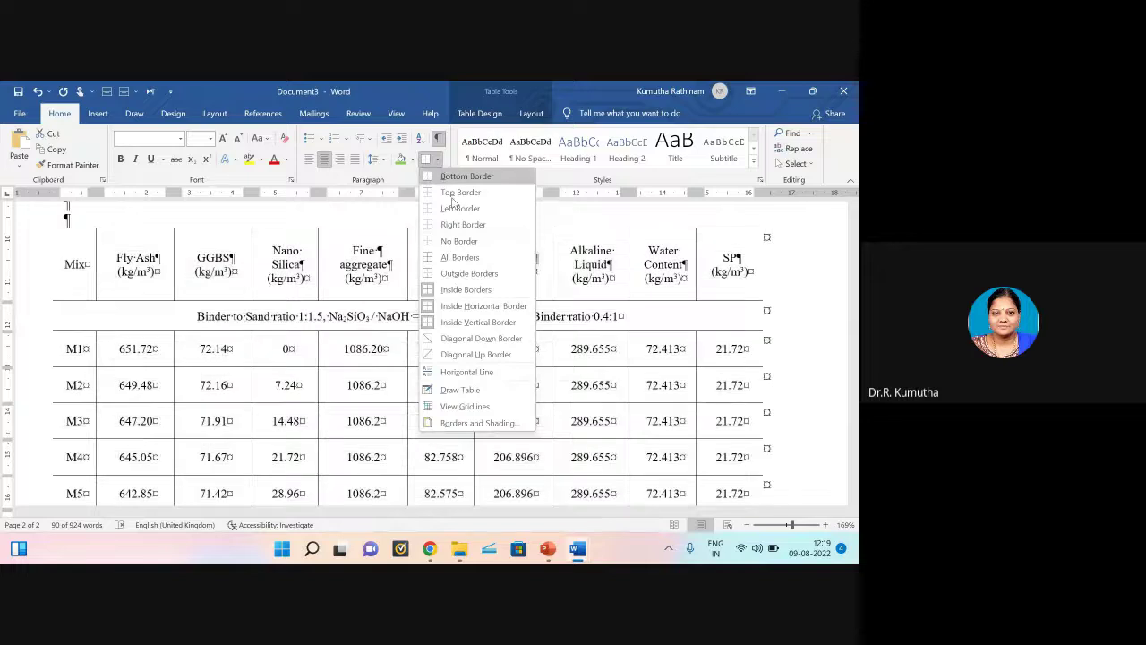
{"action": "left_click", "coordinate": [451, 247]}
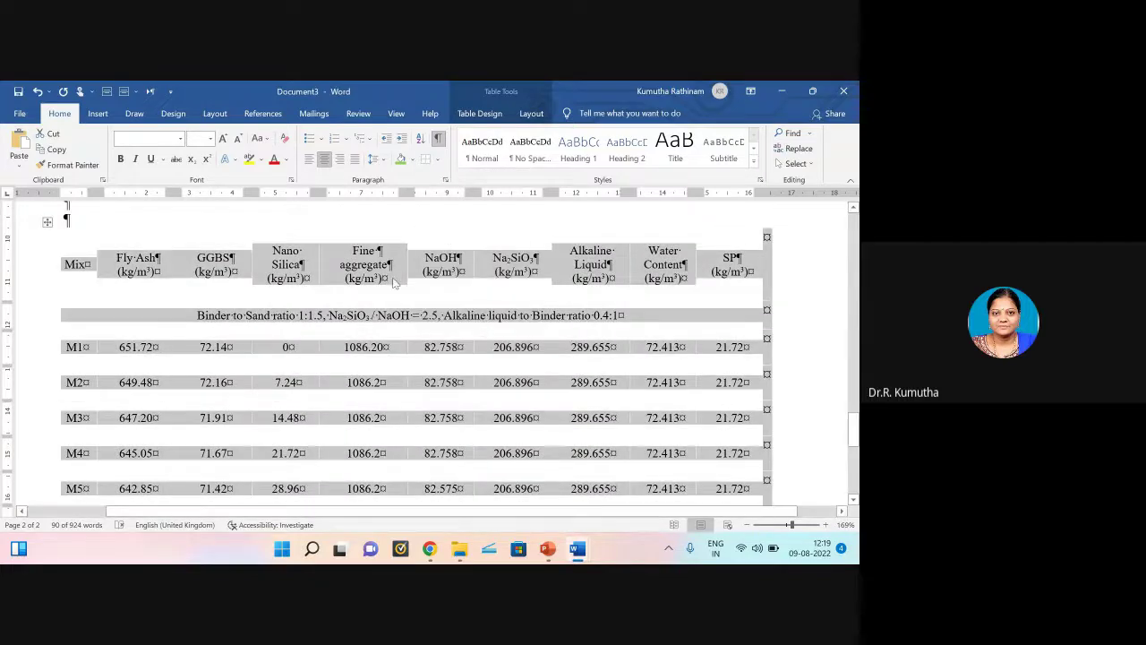
Step: Add a Top Border and a Bottom Border to the table's header row, from Mix to SP
{"action": "left_click", "coordinate": [72, 261]}
{"action": "left_click_drag", "start_coordinate": [72, 261], "coordinate": [749, 261]}
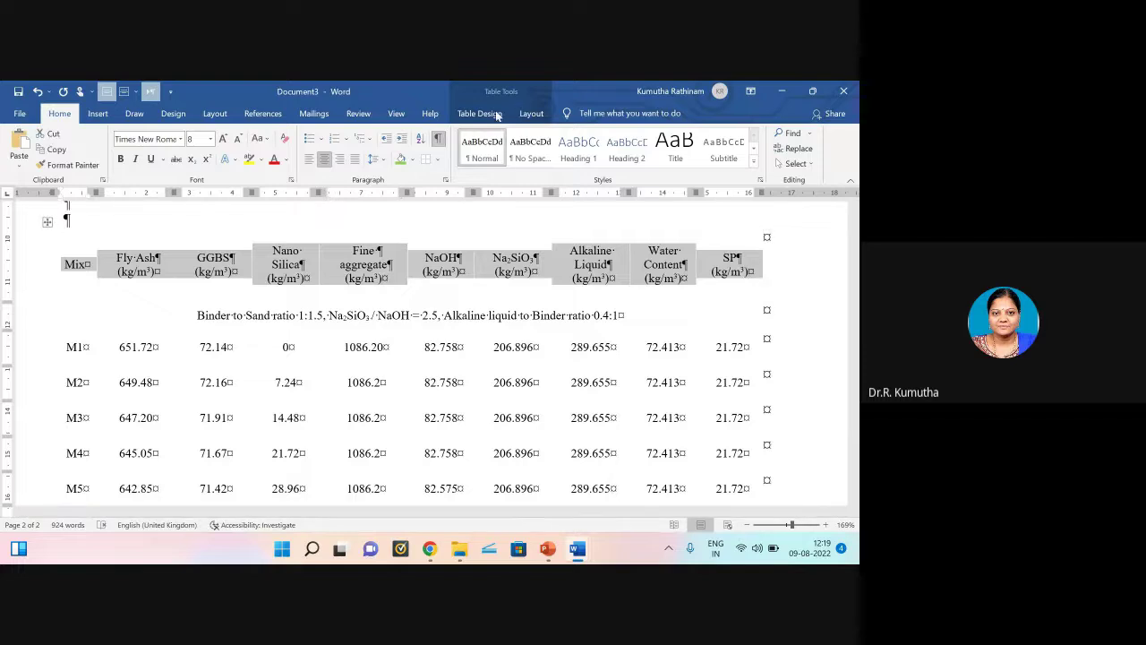
{"action": "left_click", "coordinate": [438, 159]}
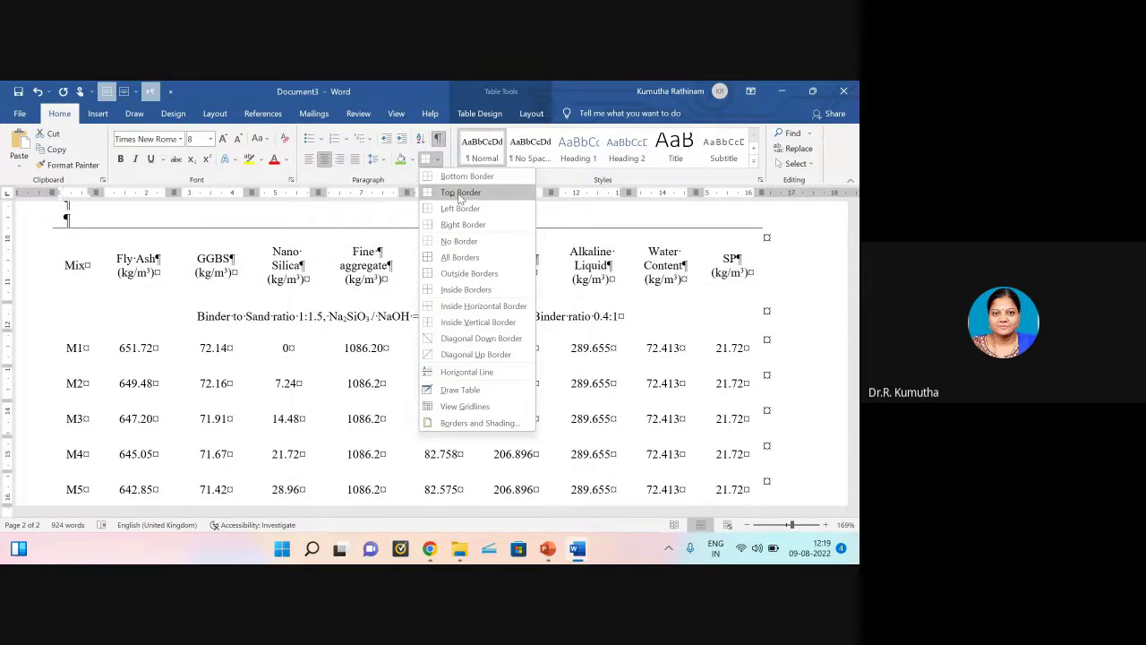
{"action": "left_click", "coordinate": [459, 197]}
{"action": "left_click", "coordinate": [438, 160]}
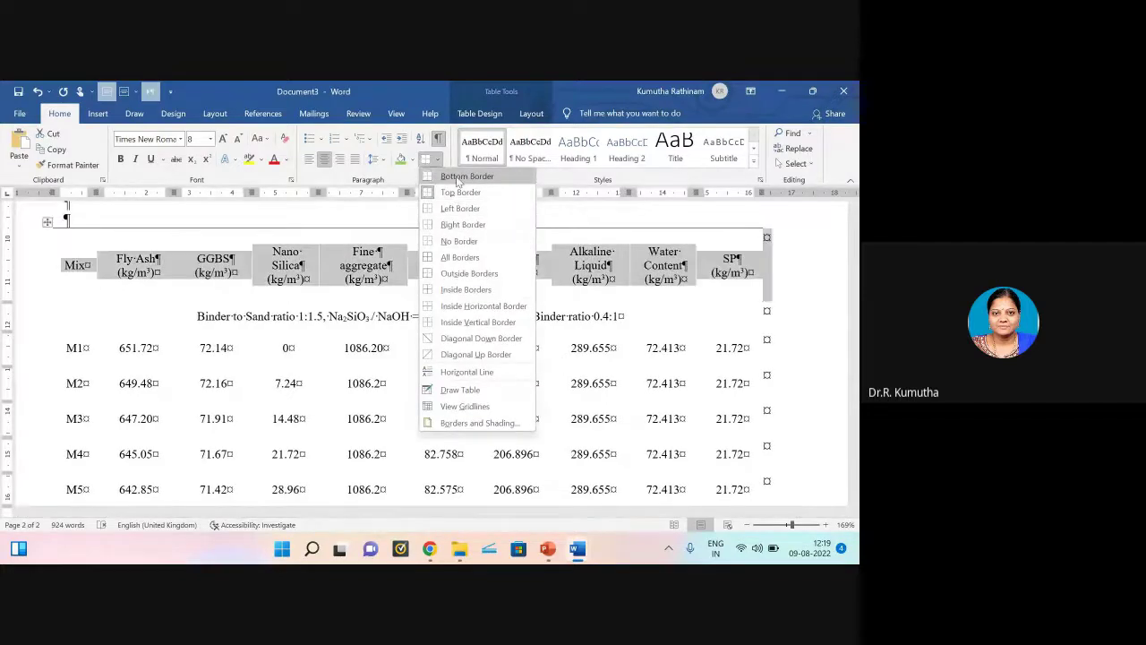
{"action": "left_click", "coordinate": [466, 175]}
Step: Add a Bottom Border to the table's last row, M5, and deselect the row
{"action": "scroll", "coordinate": [508, 332], "scroll_direction": "down", "scroll_amount": 3}
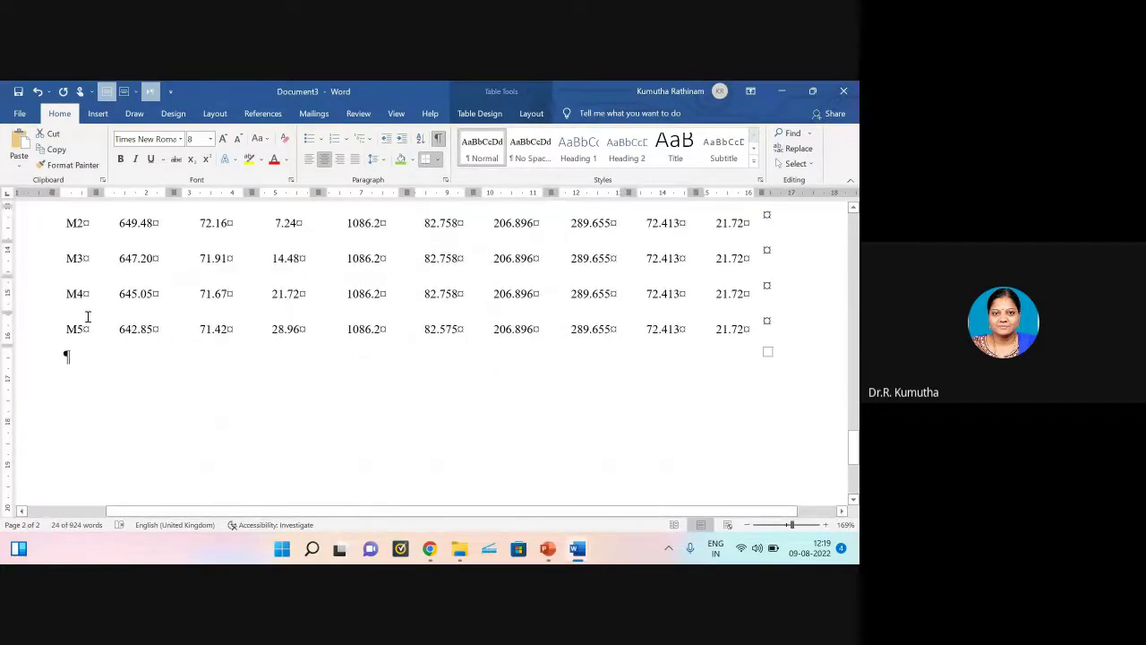
{"action": "left_click_drag", "start_coordinate": [76, 331], "coordinate": [752, 329]}
{"action": "left_click", "coordinate": [437, 159]}
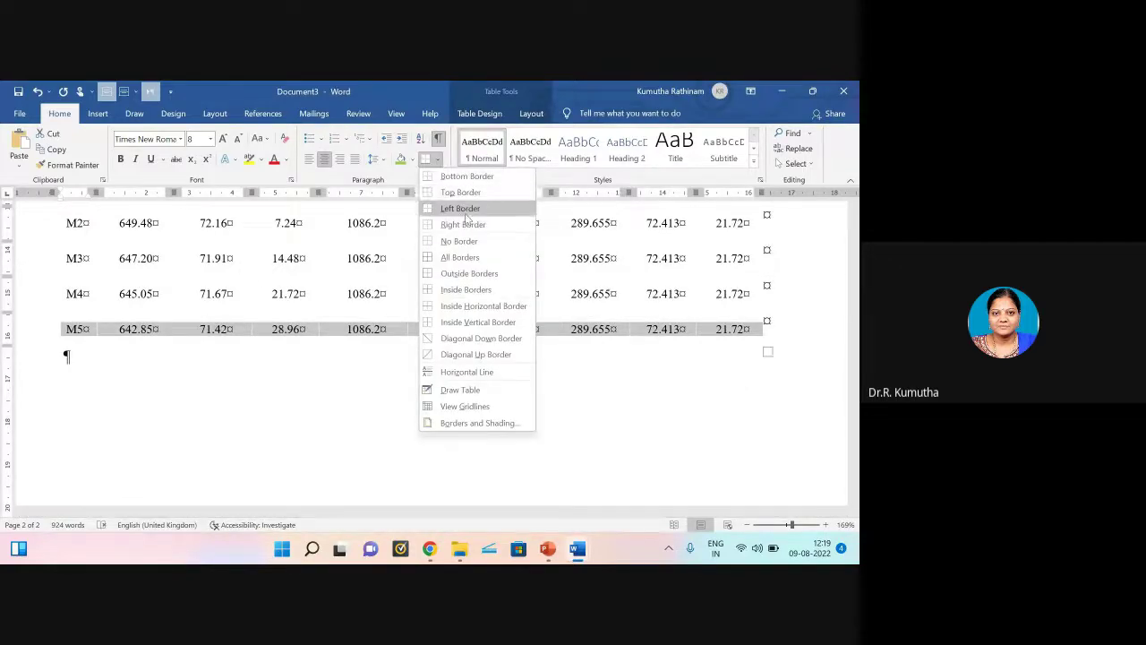
{"action": "left_click", "coordinate": [452, 176]}
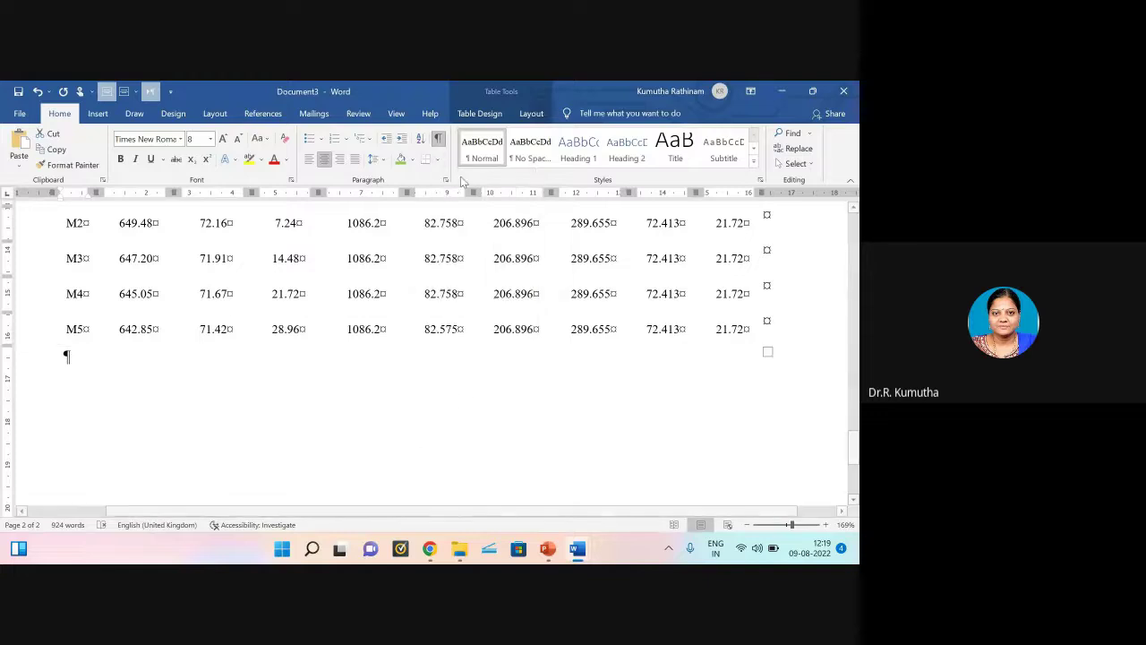
{"action": "scroll", "coordinate": [439, 431], "scroll_direction": "up", "scroll_amount": 5}
{"action": "left_click", "coordinate": [641, 288]}
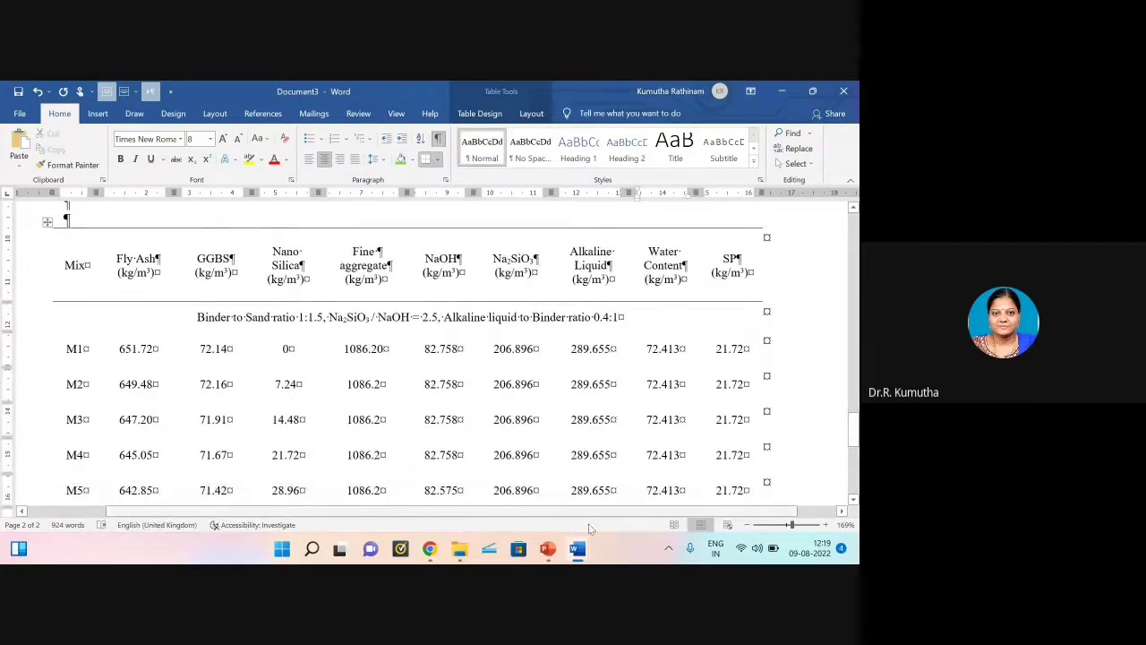
Step: Switch to the manuscript to compare the border style of its Table 4, and return to Document3
{"action": "mouse_move", "coordinate": [578, 549]}
{"action": "left_click", "coordinate": [524, 494]}
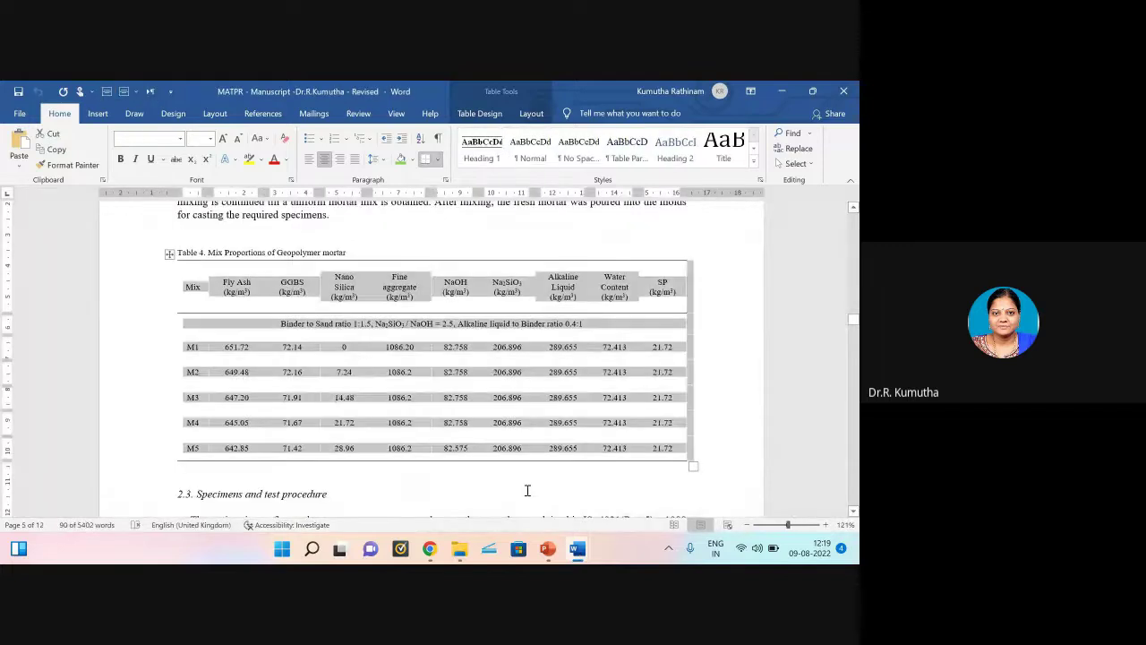
{"action": "left_click", "coordinate": [716, 270]}
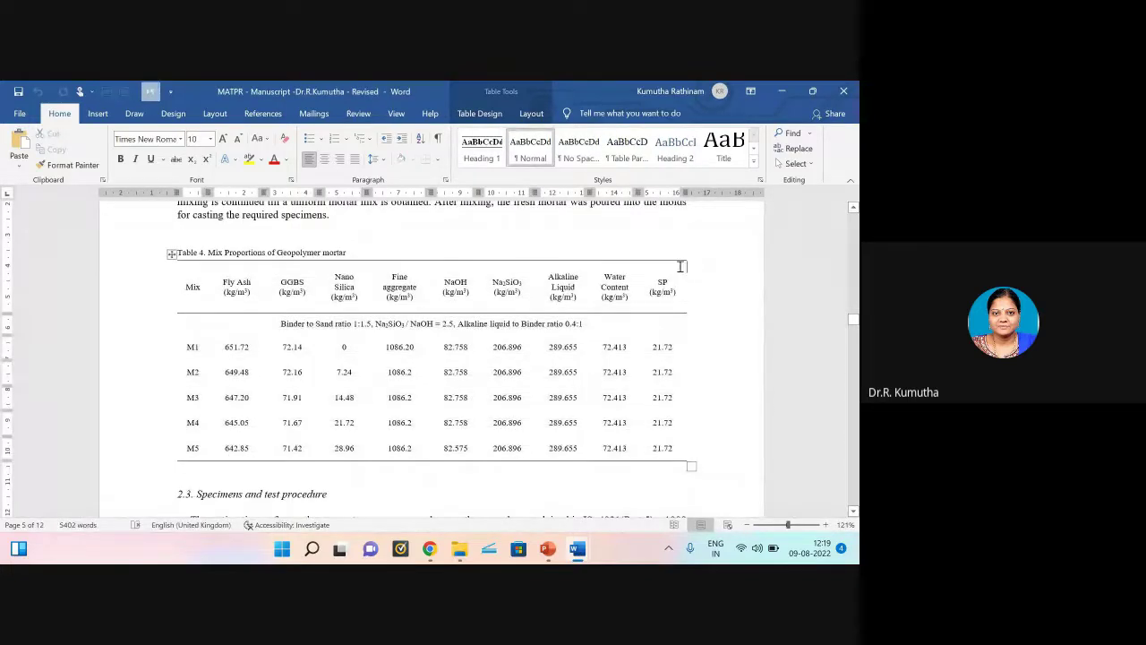
{"action": "mouse_move", "coordinate": [589, 554]}
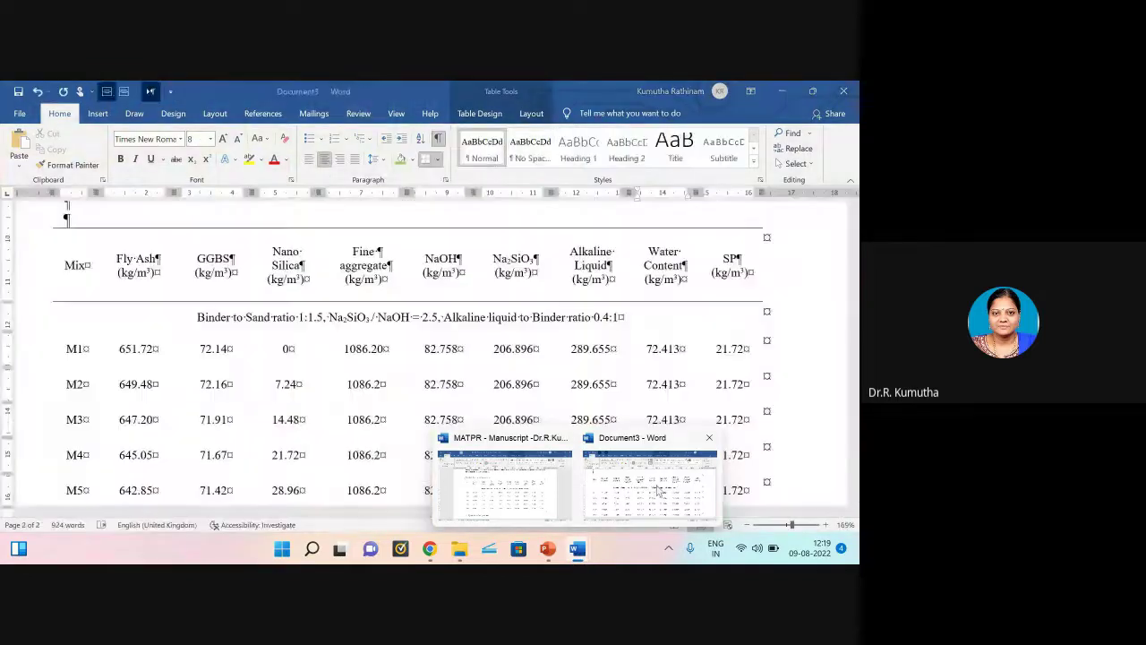
{"action": "left_click", "coordinate": [637, 487]}
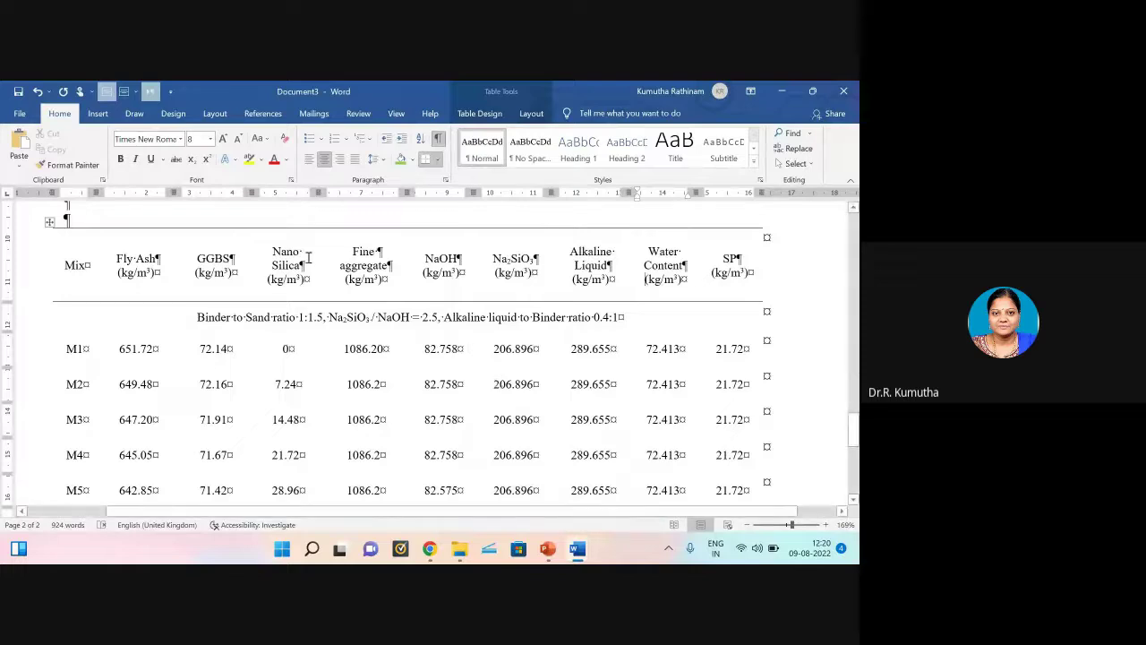
Step: Apply All Borders to the entire mix proportions table in Document3 and deselect the table
{"action": "left_click", "coordinate": [49, 221]}
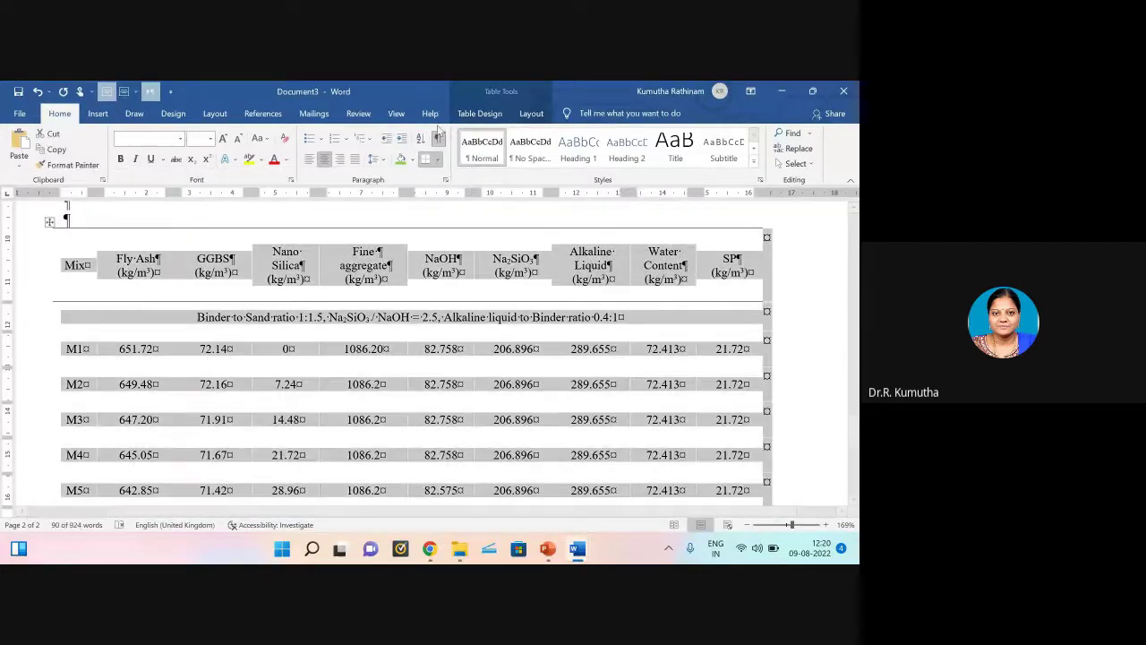
{"action": "left_click", "coordinate": [438, 160]}
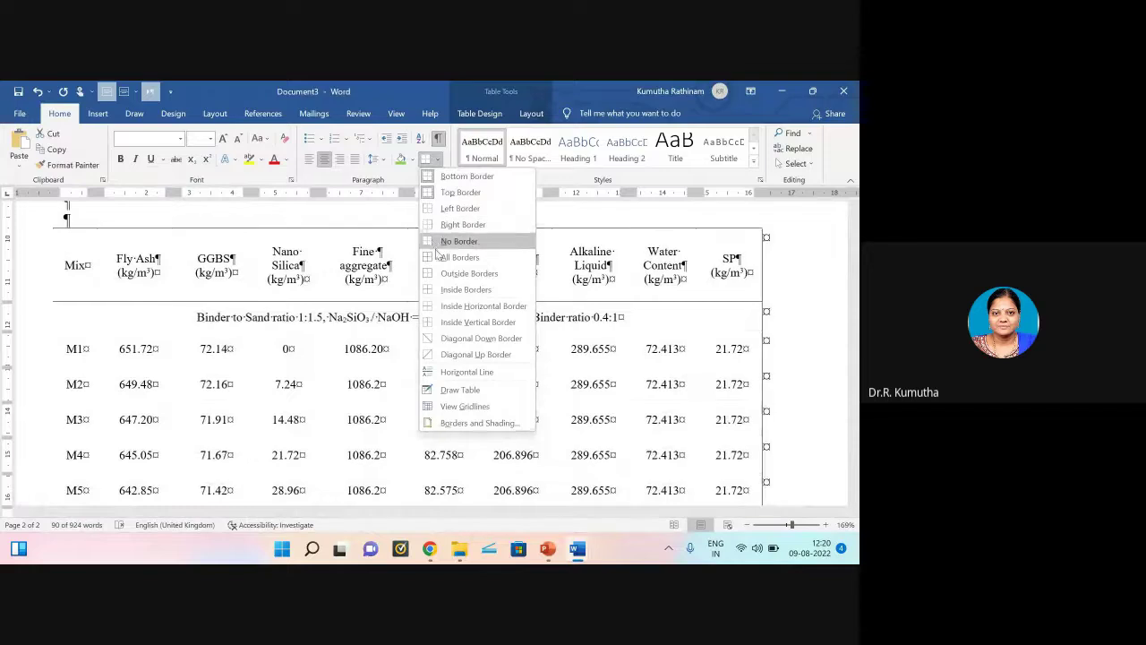
{"action": "left_click", "coordinate": [459, 257]}
{"action": "left_click", "coordinate": [731, 316]}
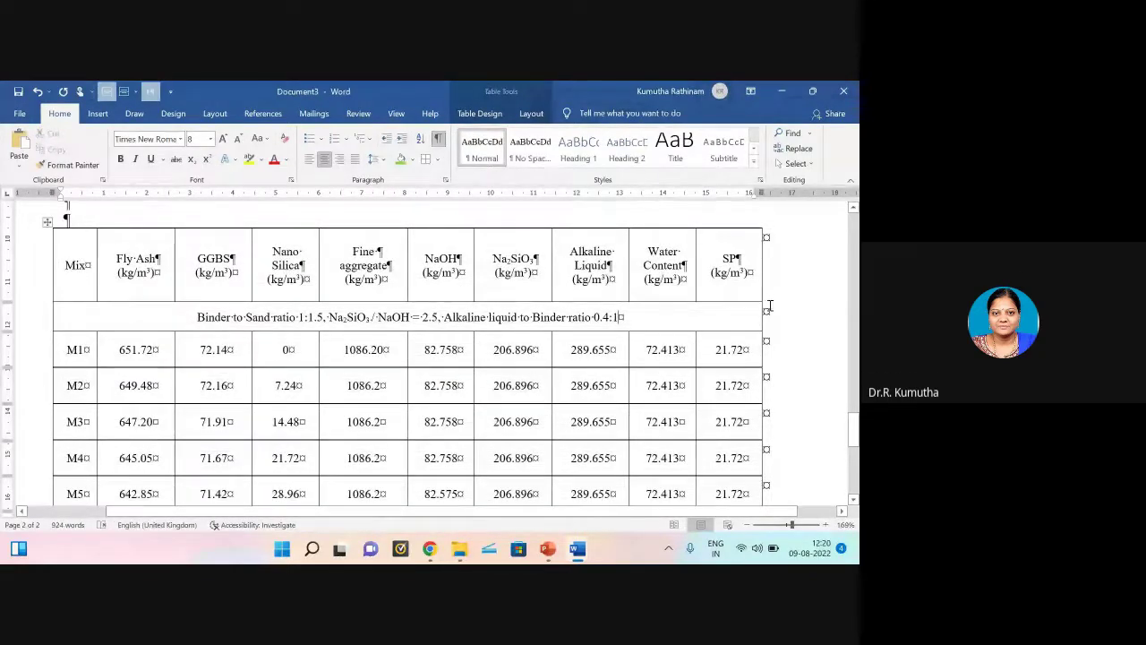
{"action": "scroll", "coordinate": [722, 387], "scroll_direction": "down", "scroll_amount": 2}
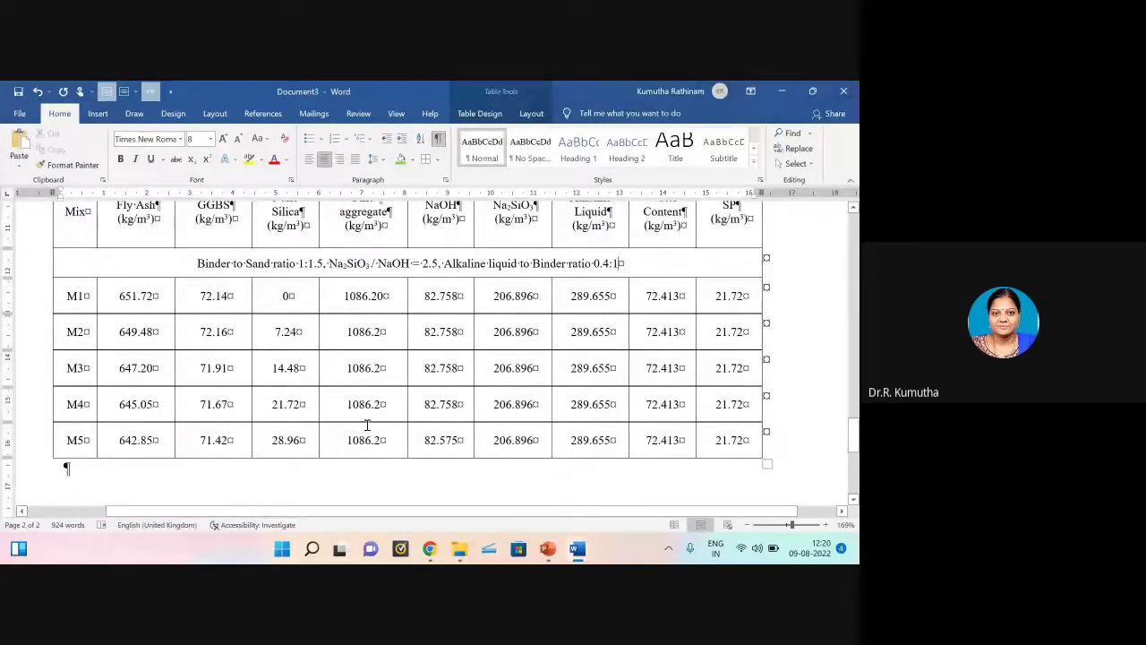
{"action": "scroll", "coordinate": [398, 419], "scroll_direction": "up", "scroll_amount": 2}
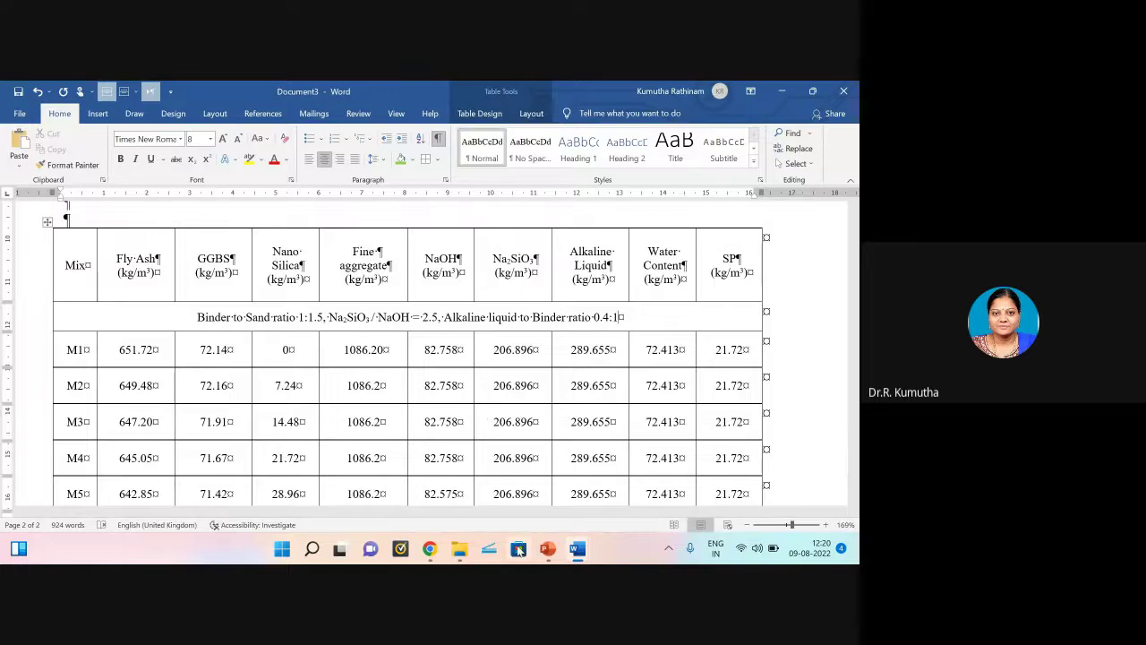
Step: Select the passage of reference 14 that ends at "properties and shrinkage" and browse the available styles in the style gallery
{"action": "mouse_move", "coordinate": [544, 541]}
{"action": "scroll", "coordinate": [466, 290], "scroll_direction": "up", "scroll_amount": 2}
{"action": "scroll", "coordinate": [465, 294], "scroll_direction": "up", "scroll_amount": 5}
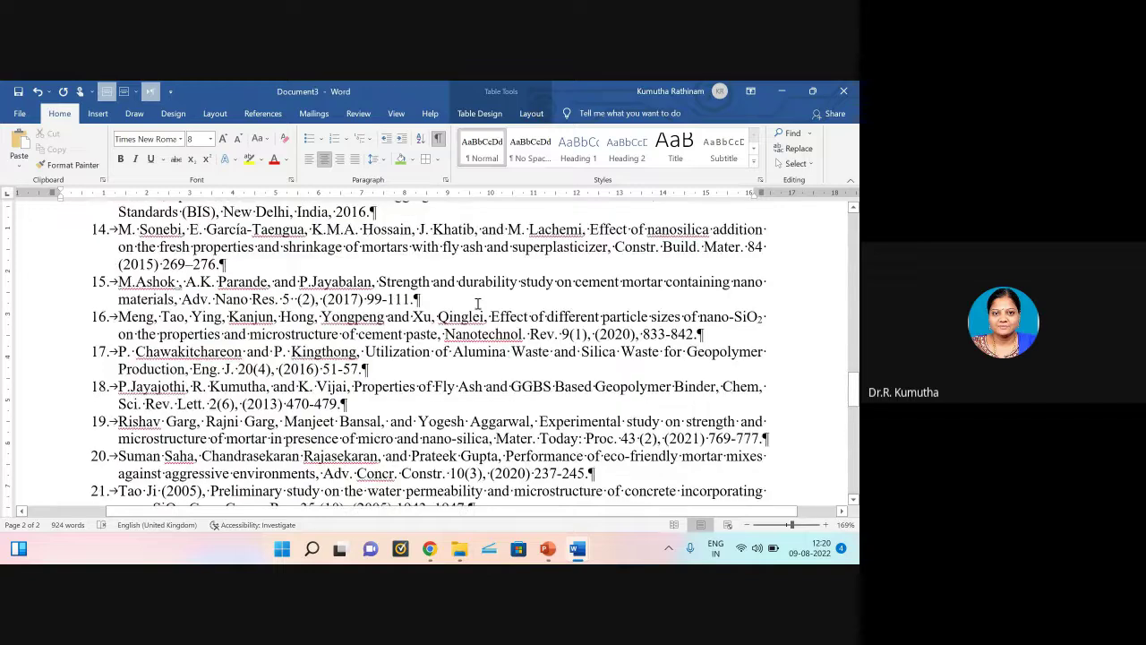
{"action": "scroll", "coordinate": [478, 305], "scroll_direction": "up", "scroll_amount": 1}
{"action": "left_click_drag", "start_coordinate": [253, 264], "coordinate": [333, 283]}
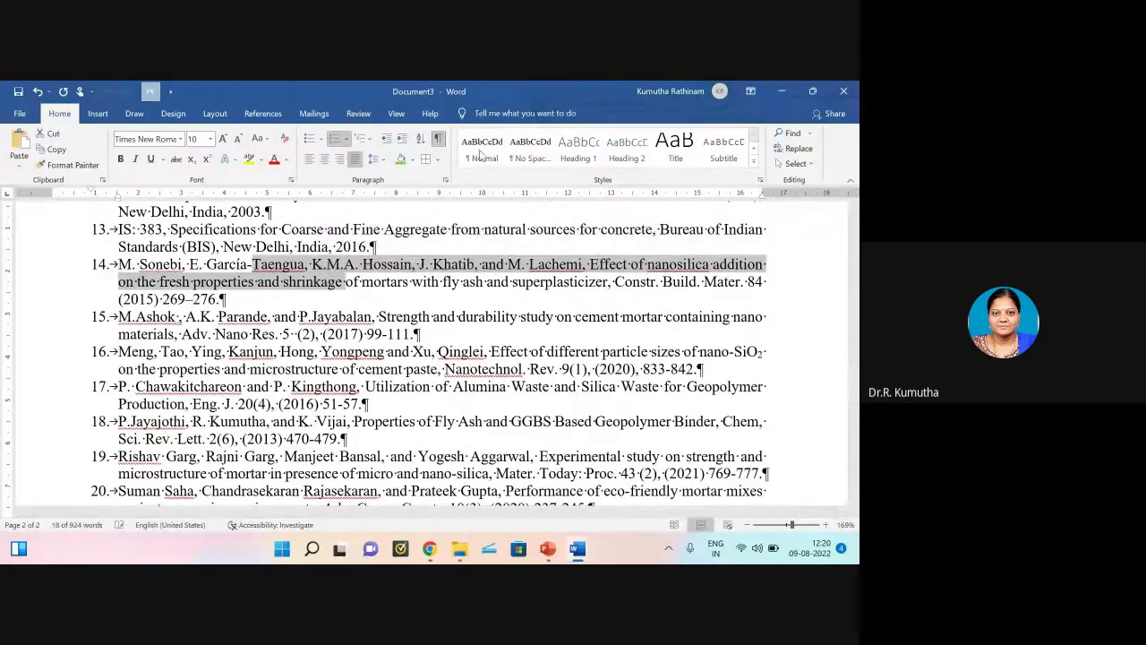
{"action": "left_click", "coordinate": [754, 154]}
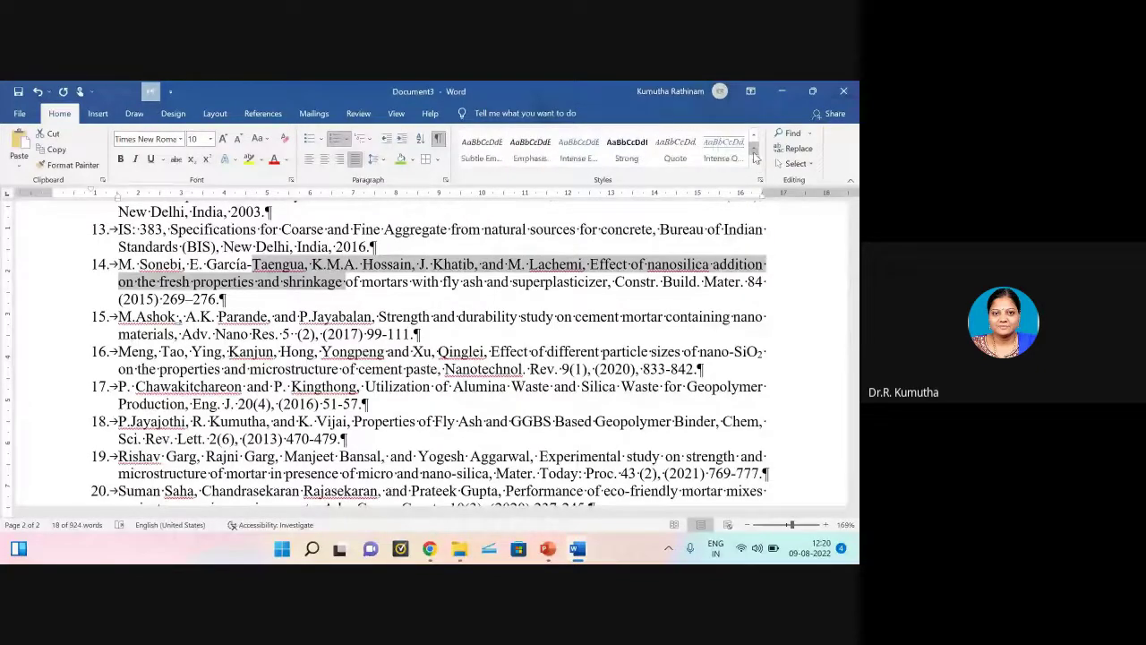
{"action": "left_click", "coordinate": [754, 154]}
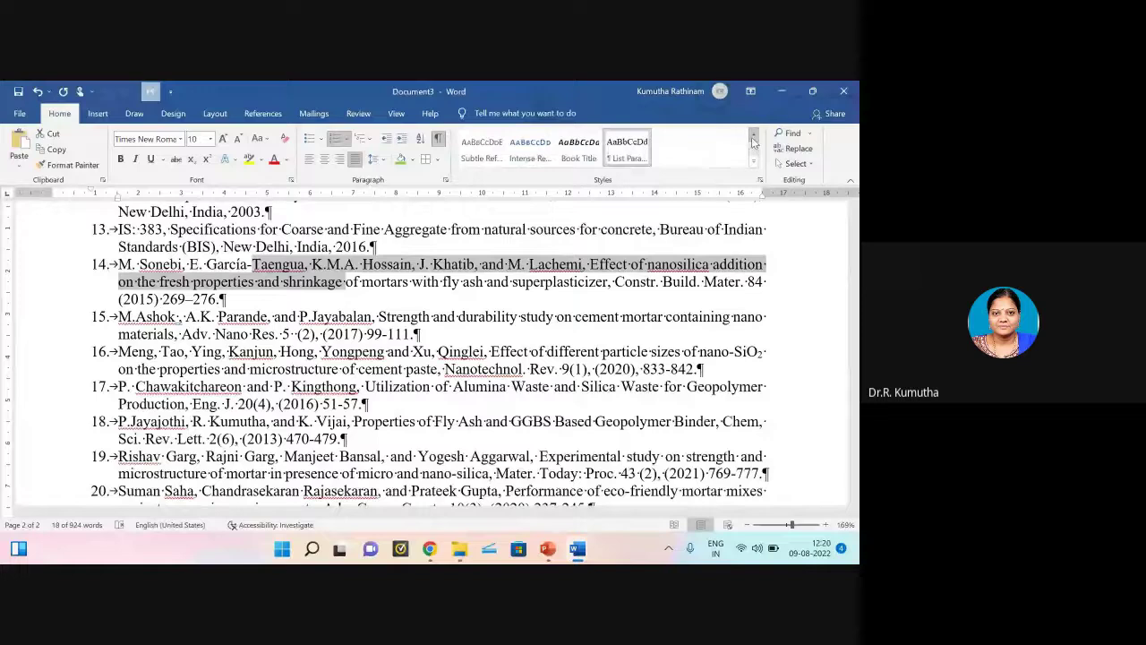
{"action": "left_click", "coordinate": [753, 137]}
{"action": "left_click", "coordinate": [753, 137]}
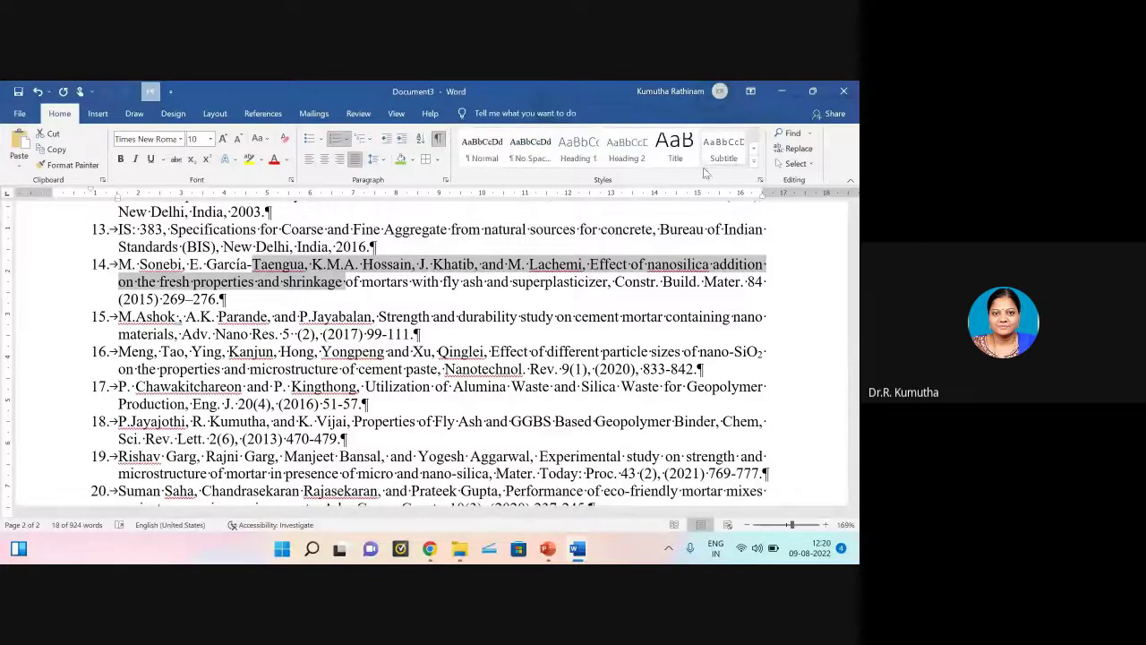
Step: Apply the No Spacing, Heading 1, Heading 2 and Heading 3 styles in turn to the selected passage of reference 14, ending with No Spacing
{"action": "left_click", "coordinate": [490, 158]}
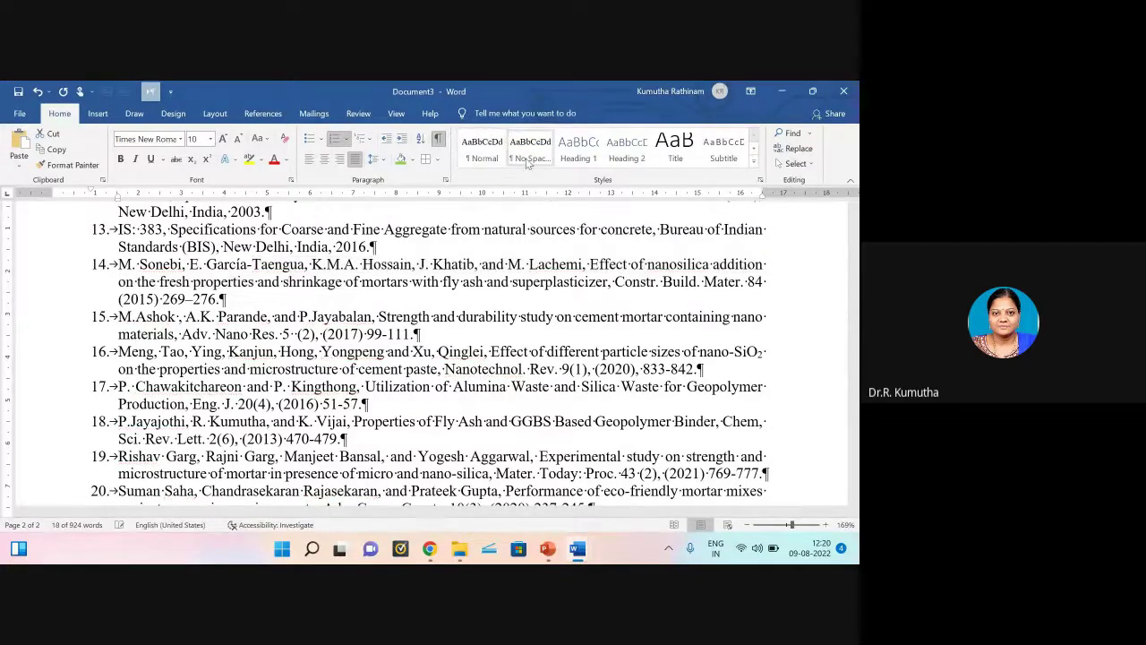
{"action": "left_click", "coordinate": [569, 161]}
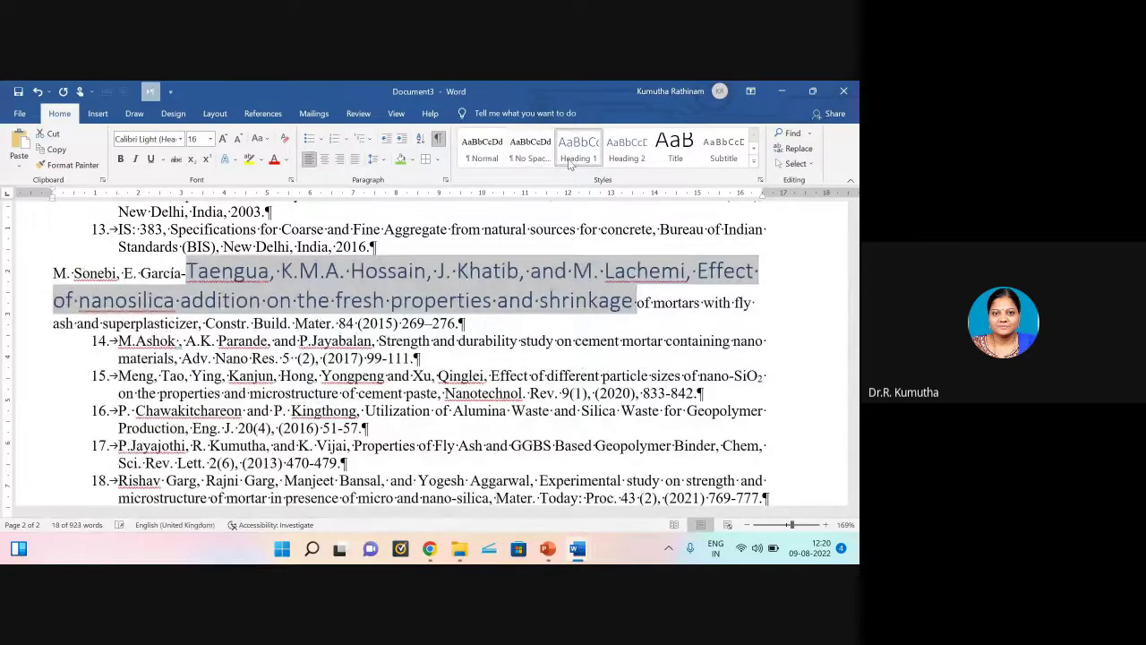
{"action": "left_click", "coordinate": [627, 154]}
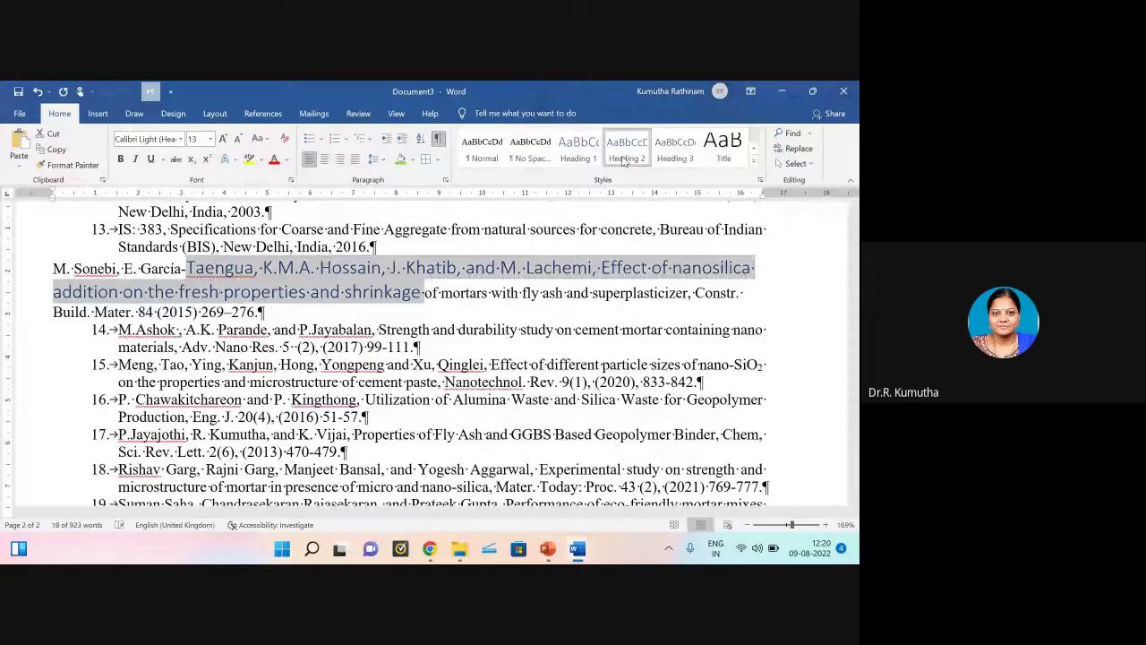
{"action": "left_click", "coordinate": [678, 159]}
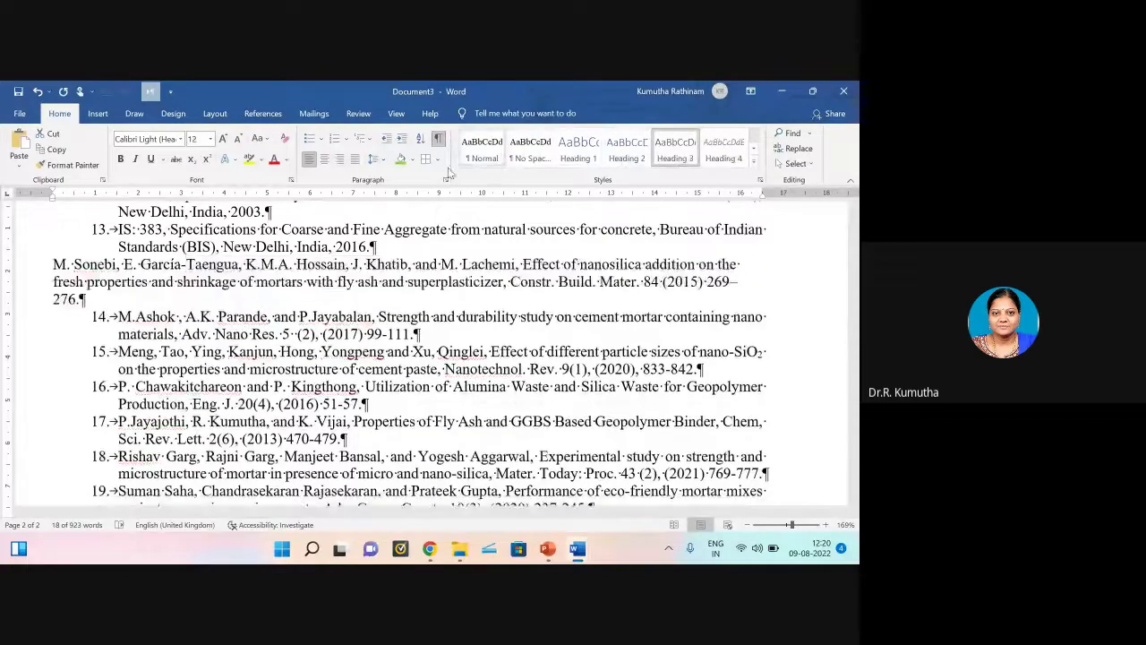
{"action": "left_click", "coordinate": [484, 157]}
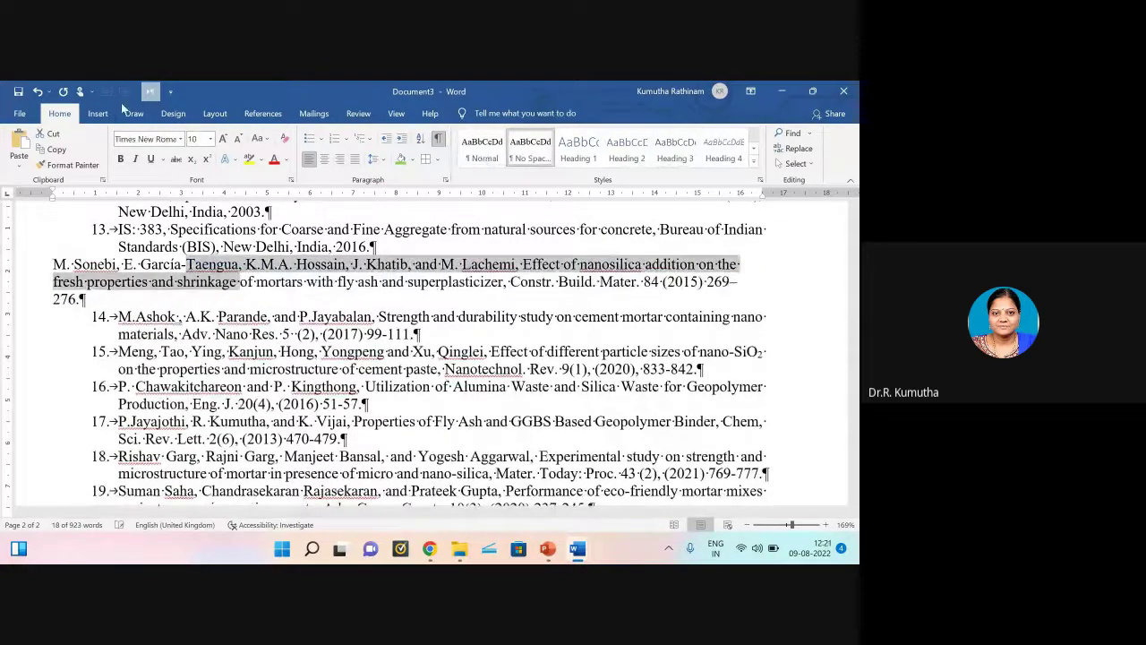
Step: Undo all the style changes made to reference 14, back to its original numbered-list formatting
{"action": "left_click", "coordinate": [37, 92]}
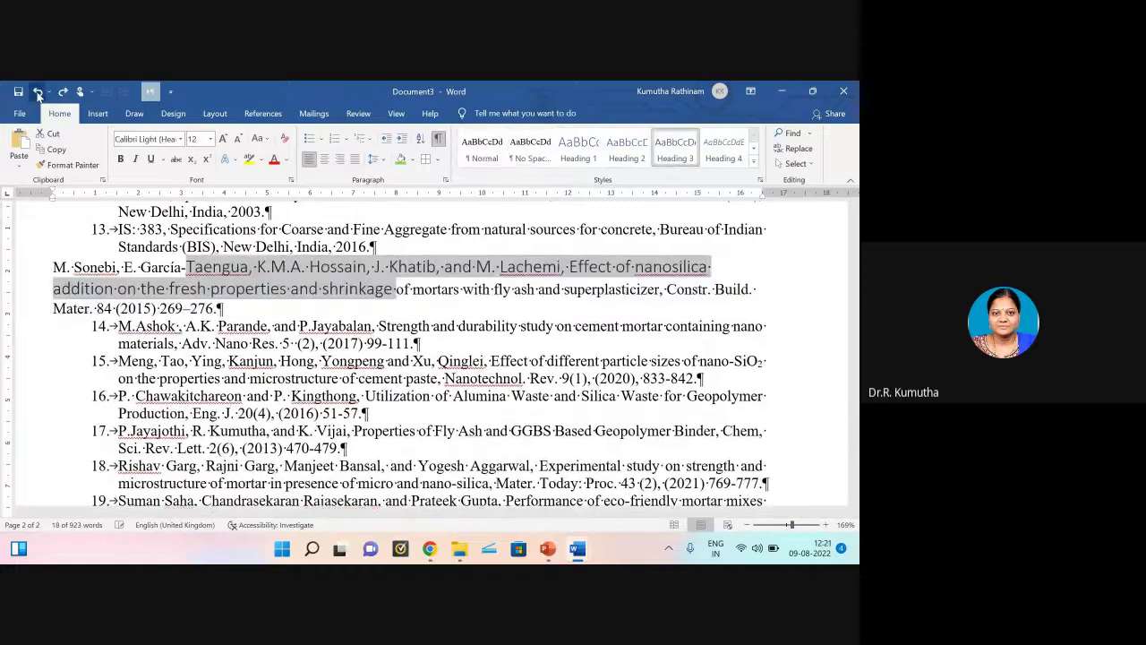
{"action": "left_click", "coordinate": [37, 93]}
{"action": "left_click", "coordinate": [37, 92]}
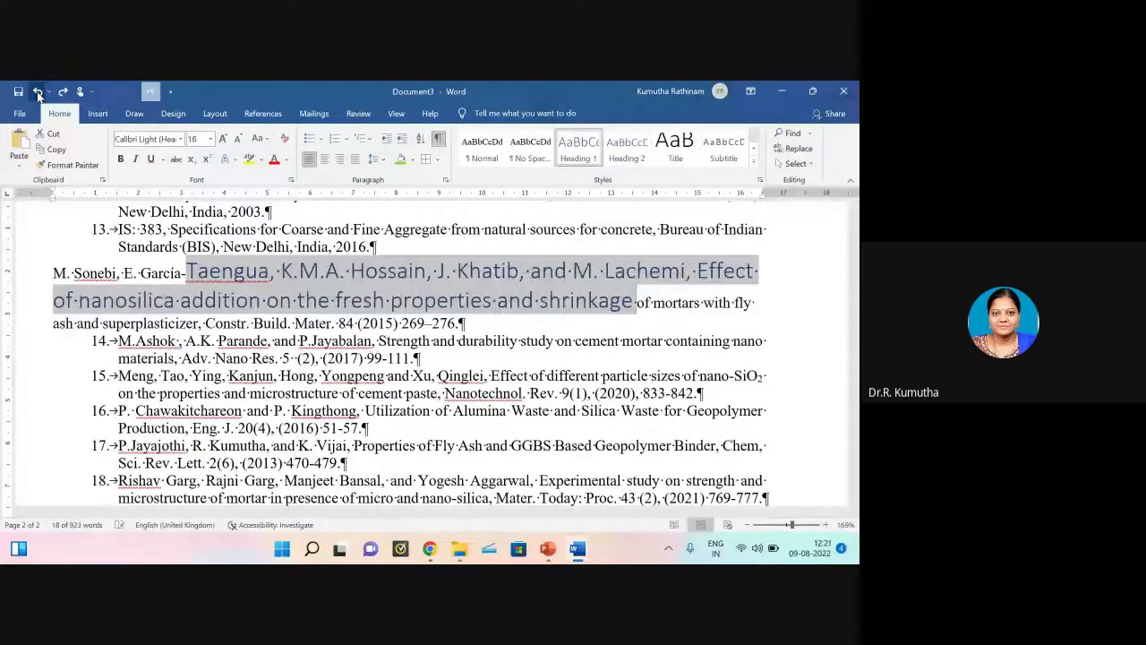
{"action": "left_click", "coordinate": [37, 92]}
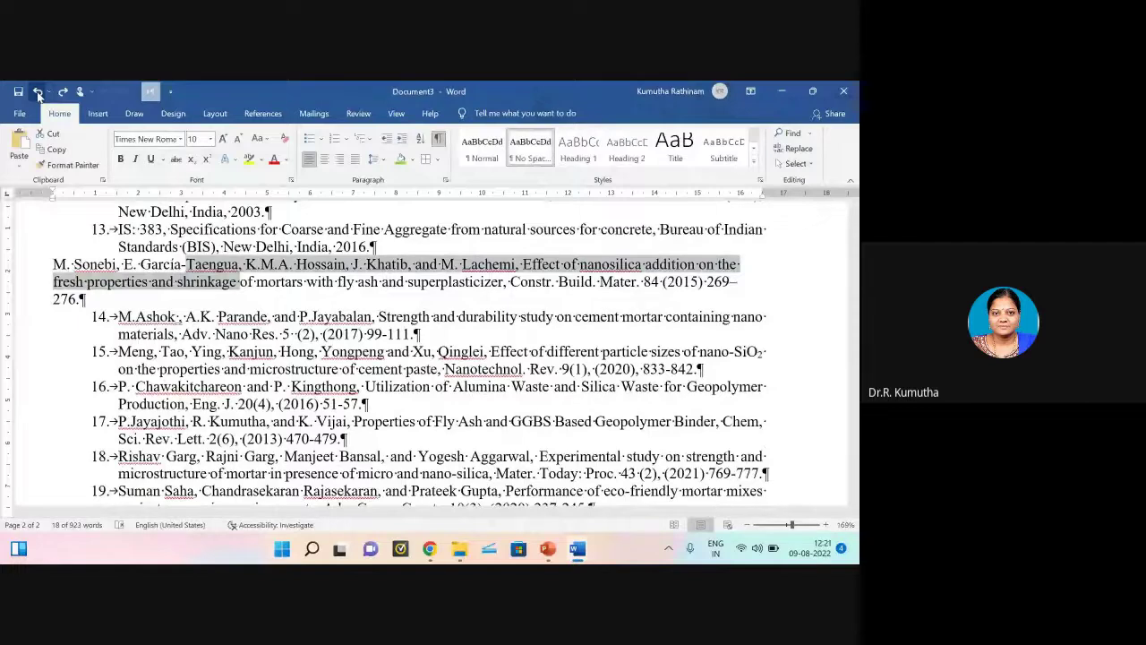
{"action": "left_click", "coordinate": [38, 92]}
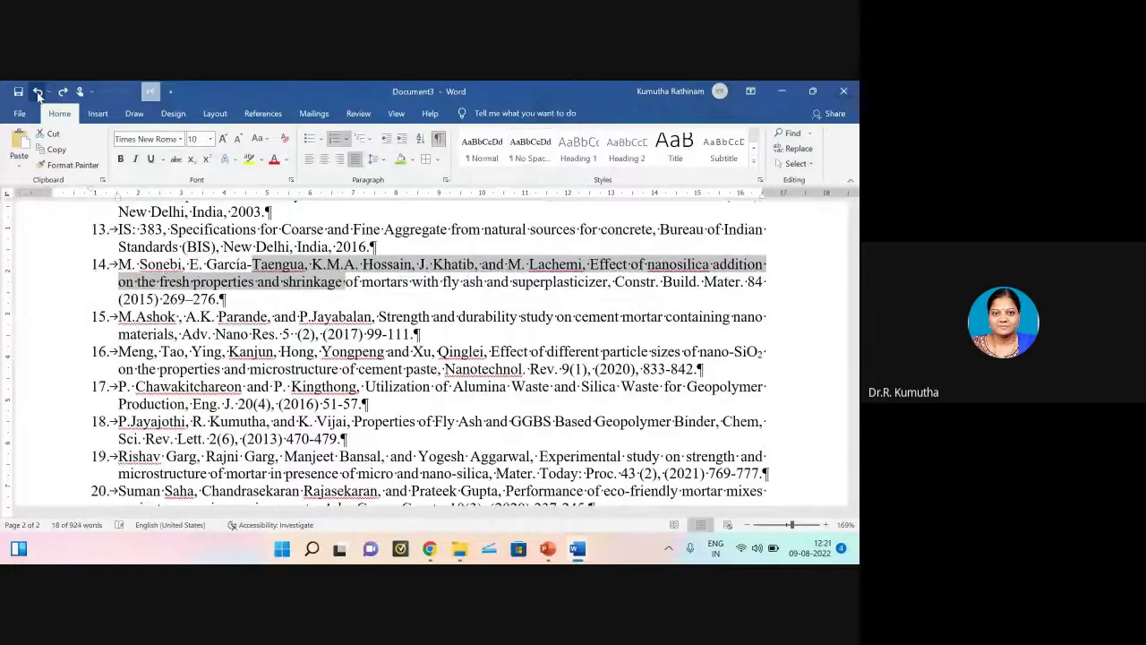
Step: Select the entire document content and try the option to select all text with similar formatting
{"action": "left_click", "coordinate": [797, 164]}
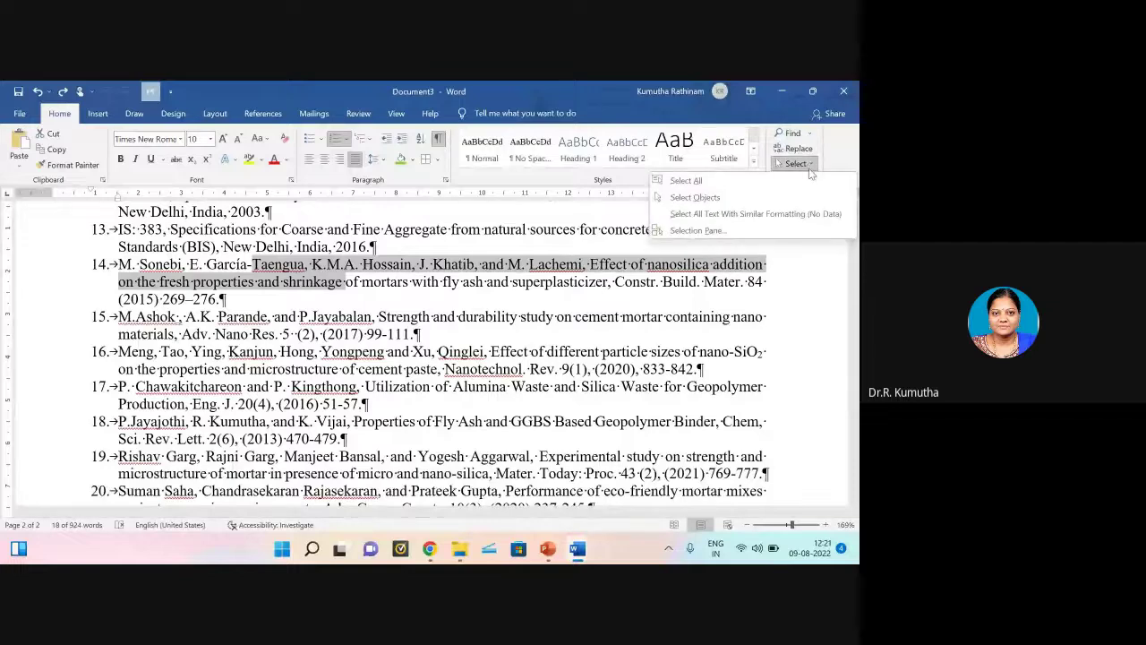
{"action": "left_click", "coordinate": [682, 180]}
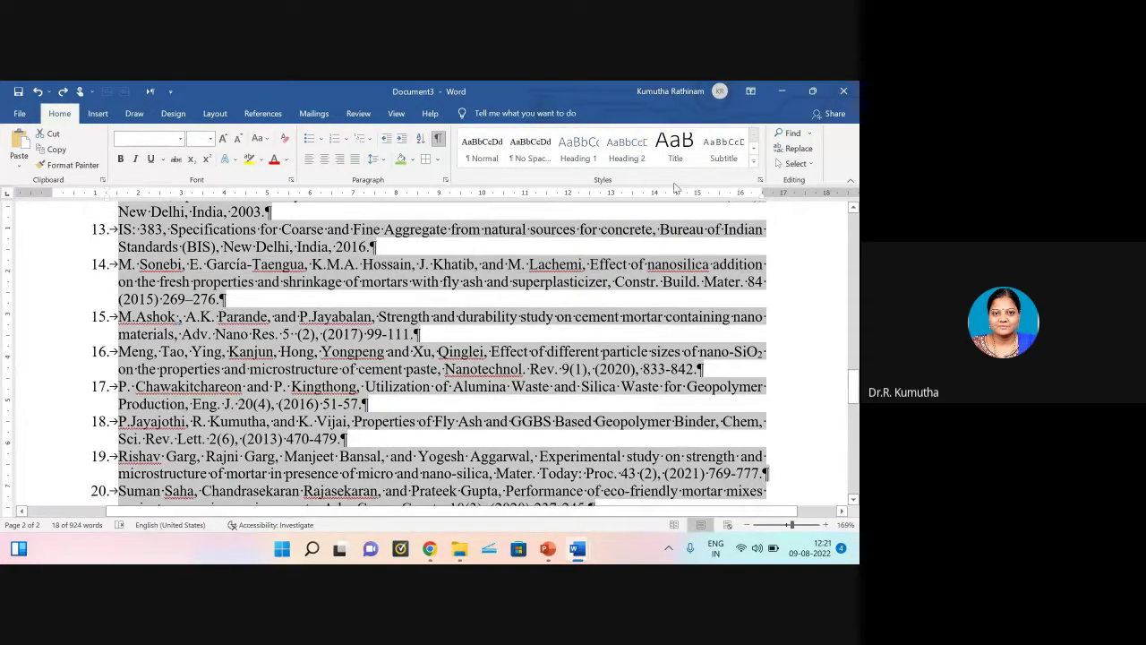
{"action": "left_click", "coordinate": [808, 165]}
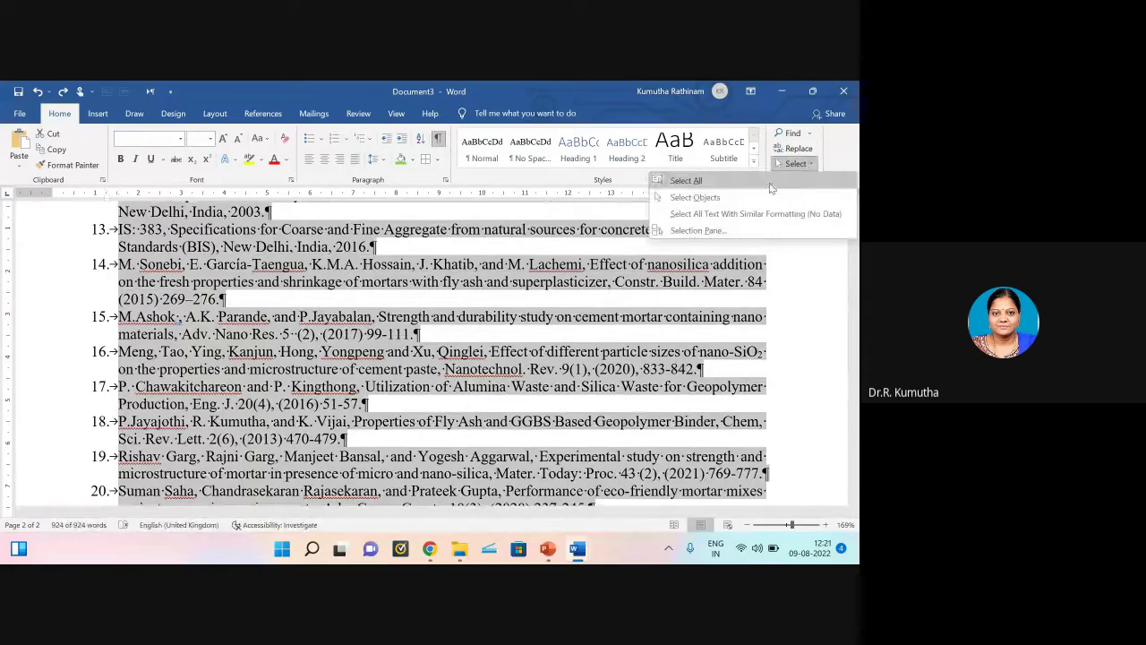
{"action": "left_click", "coordinate": [757, 214]}
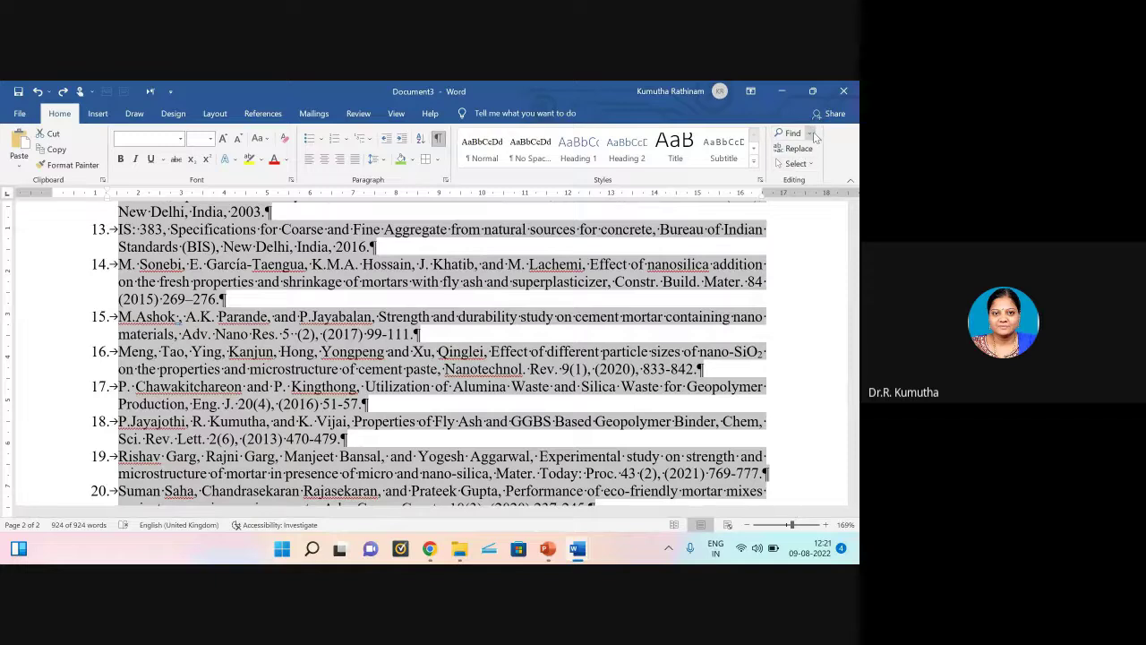
Step: Open the document search and search the text for "silica"
{"action": "left_click", "coordinate": [810, 134]}
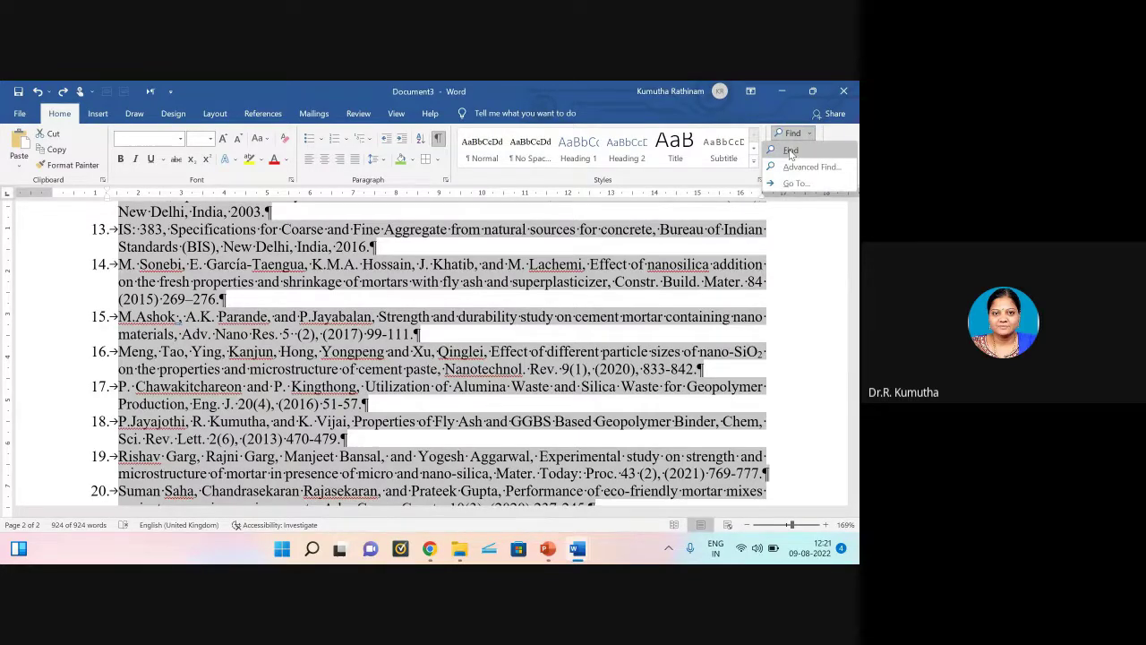
{"action": "left_click", "coordinate": [791, 152]}
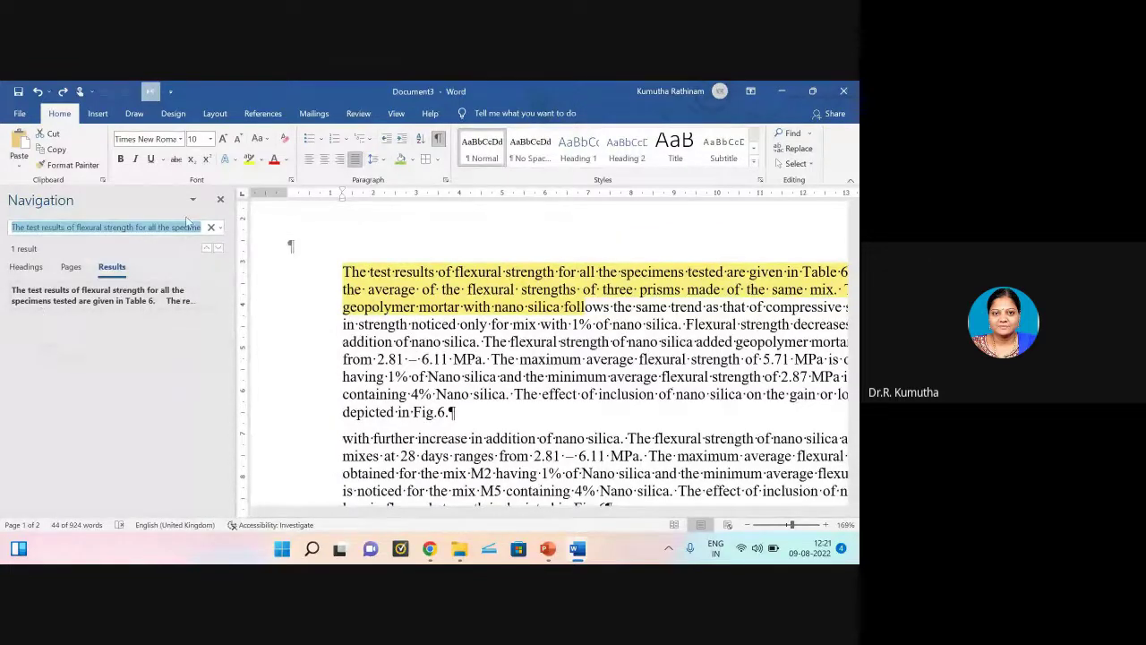
{"action": "left_click", "coordinate": [220, 199]}
{"action": "key", "text": "ctrl+a"}
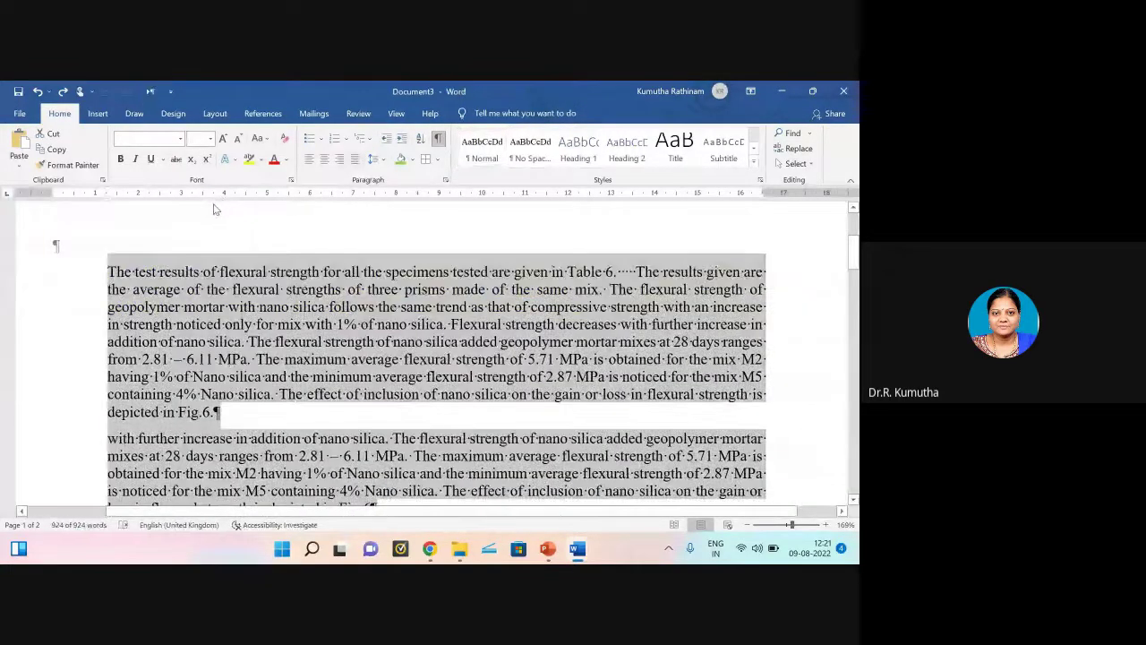
{"action": "key", "text": "ctrl+f"}
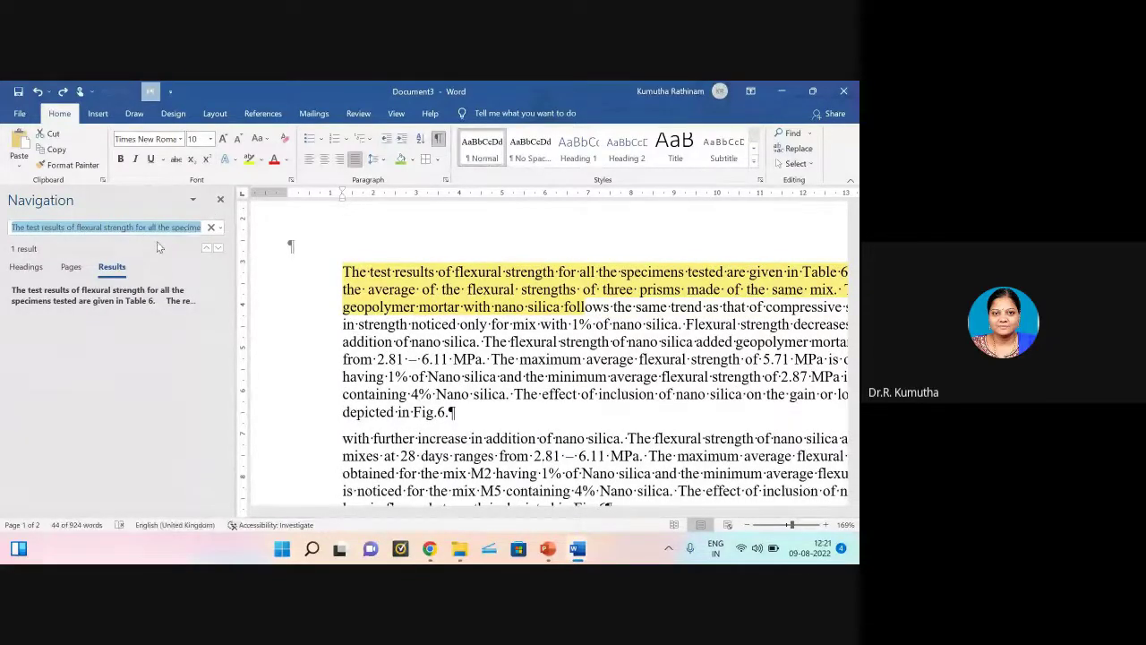
{"action": "type", "text": "silica"}
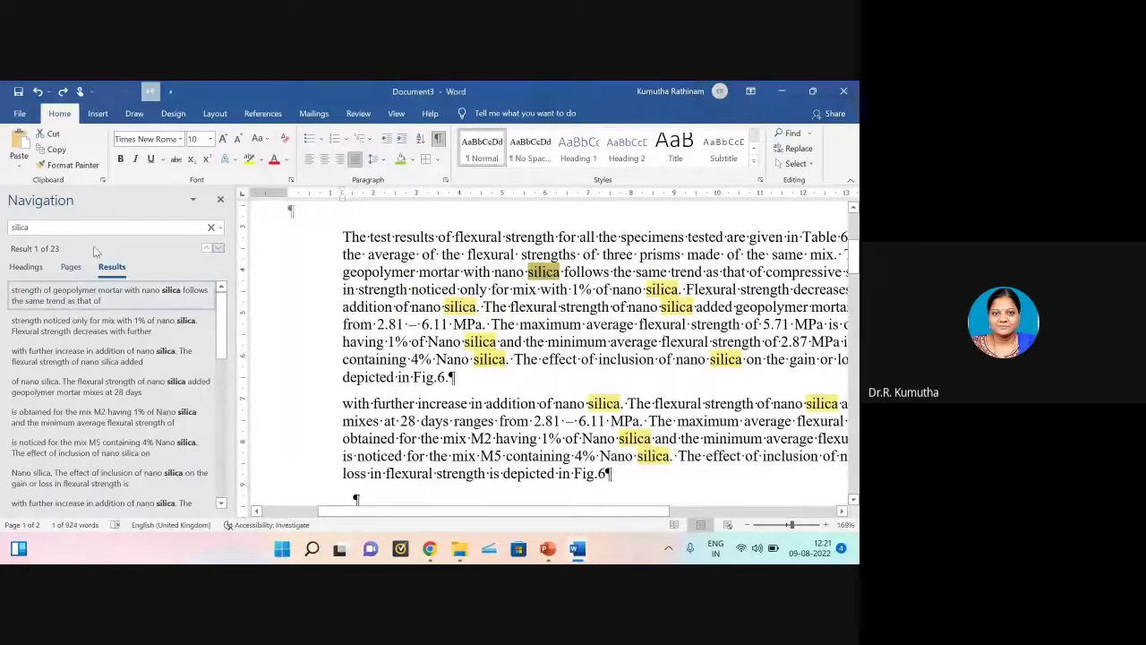
Step: Replace the first two occurrences of "silica" with "silicon" one at a time using Find and Replace
{"action": "left_click", "coordinate": [802, 153]}
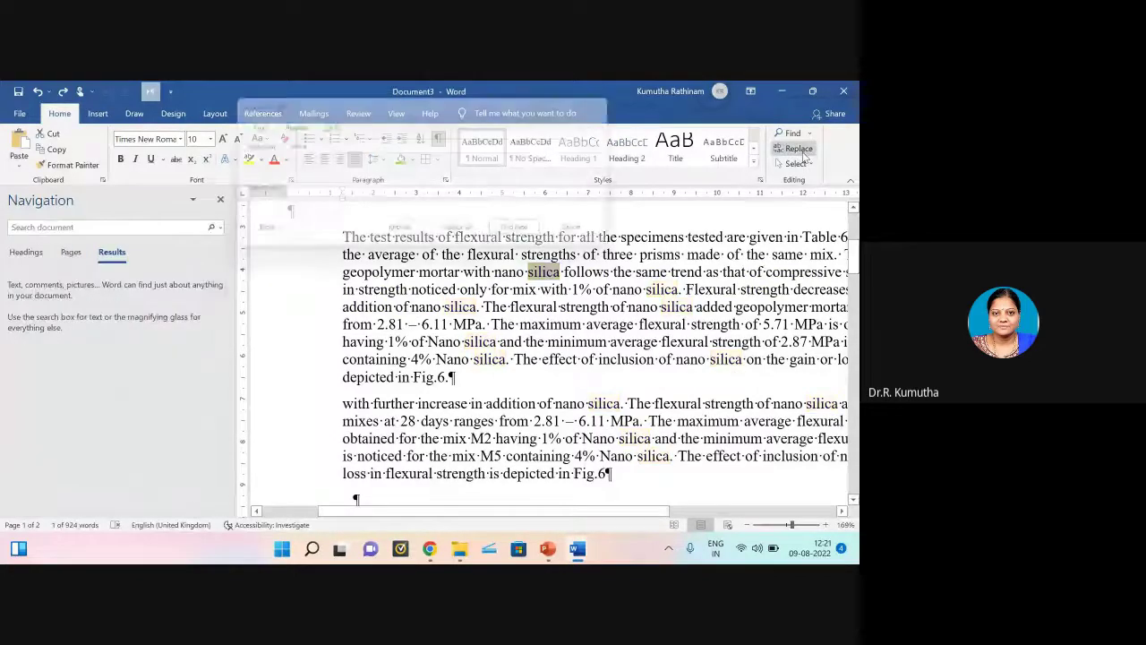
{"action": "left_click", "coordinate": [298, 190]}
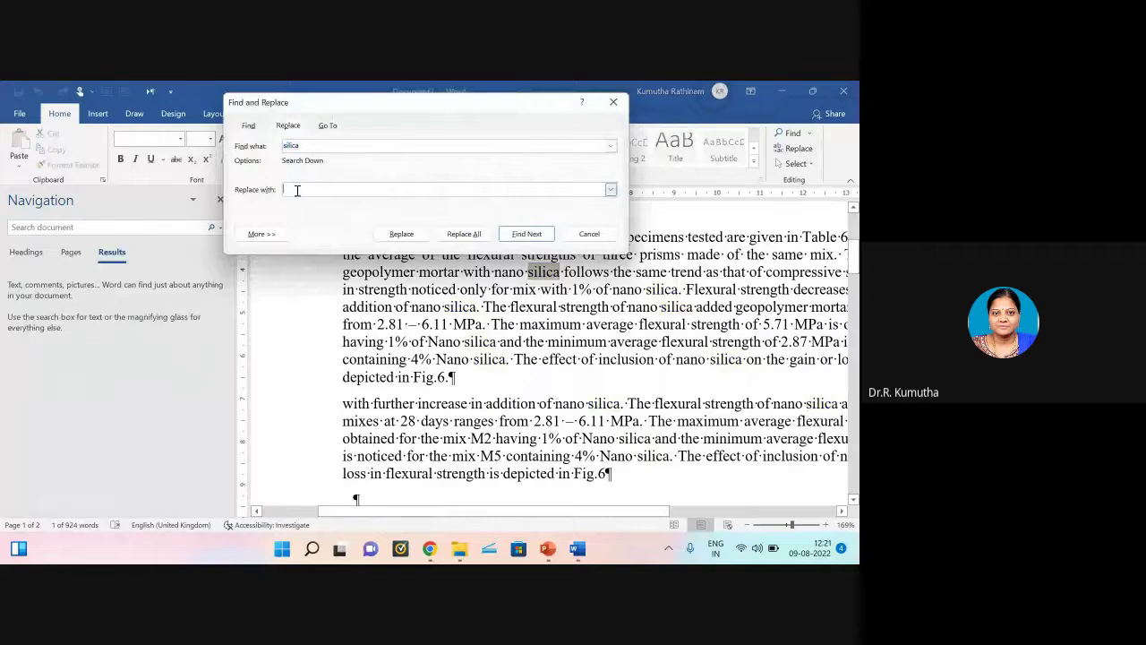
{"action": "type", "text": "silicon"}
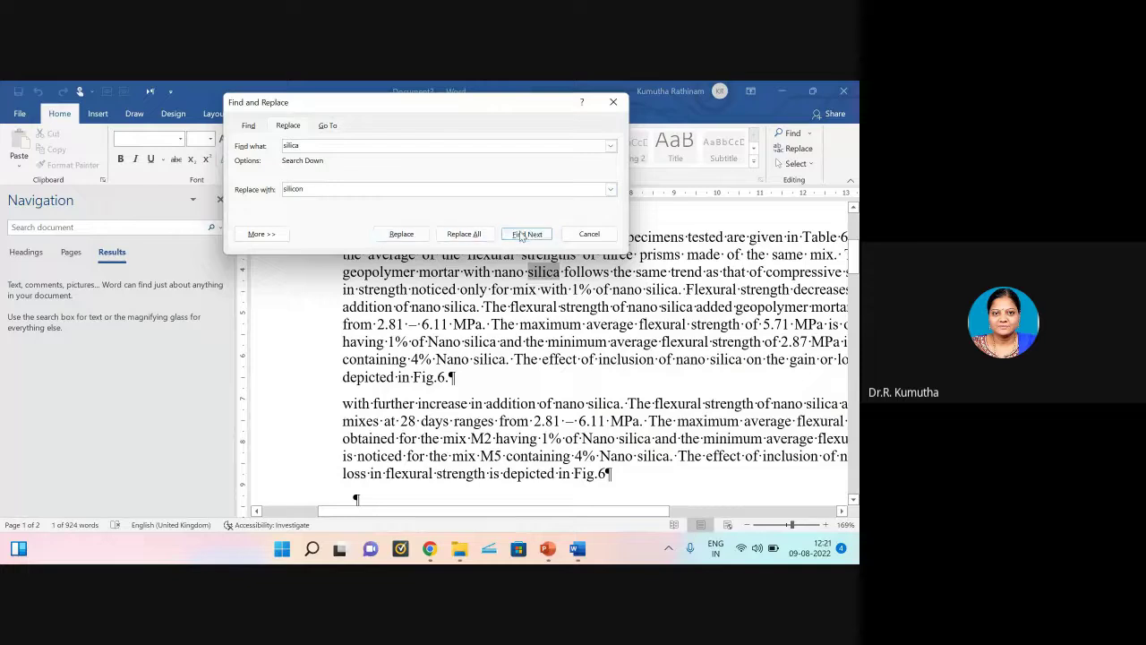
{"action": "left_click", "coordinate": [403, 234]}
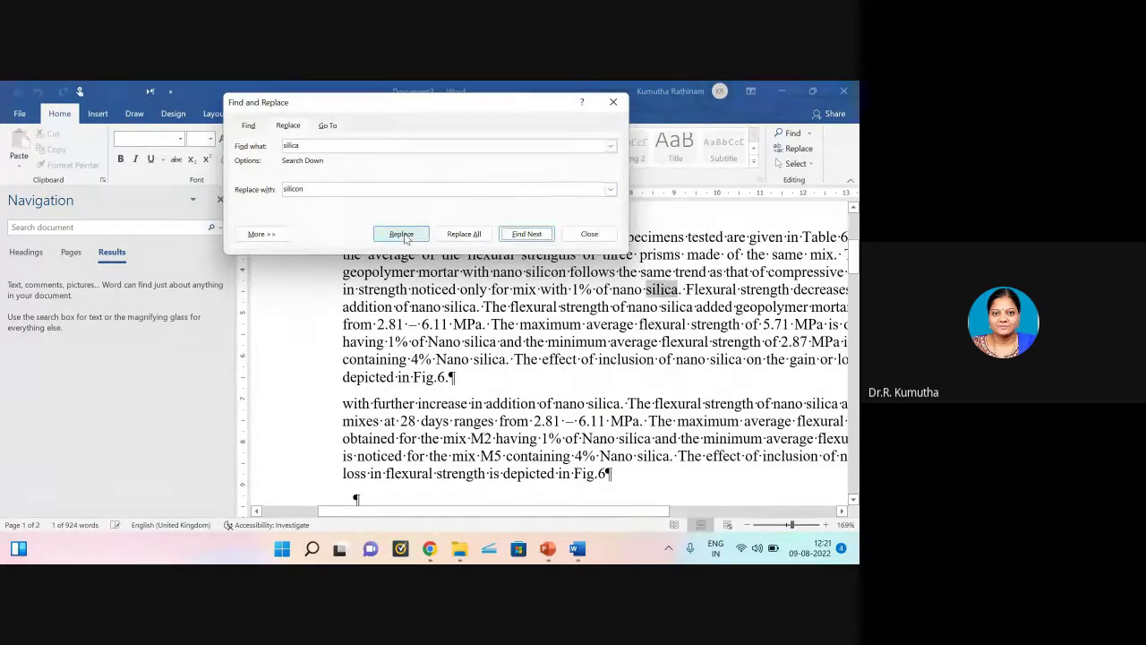
{"action": "left_click", "coordinate": [403, 235]}
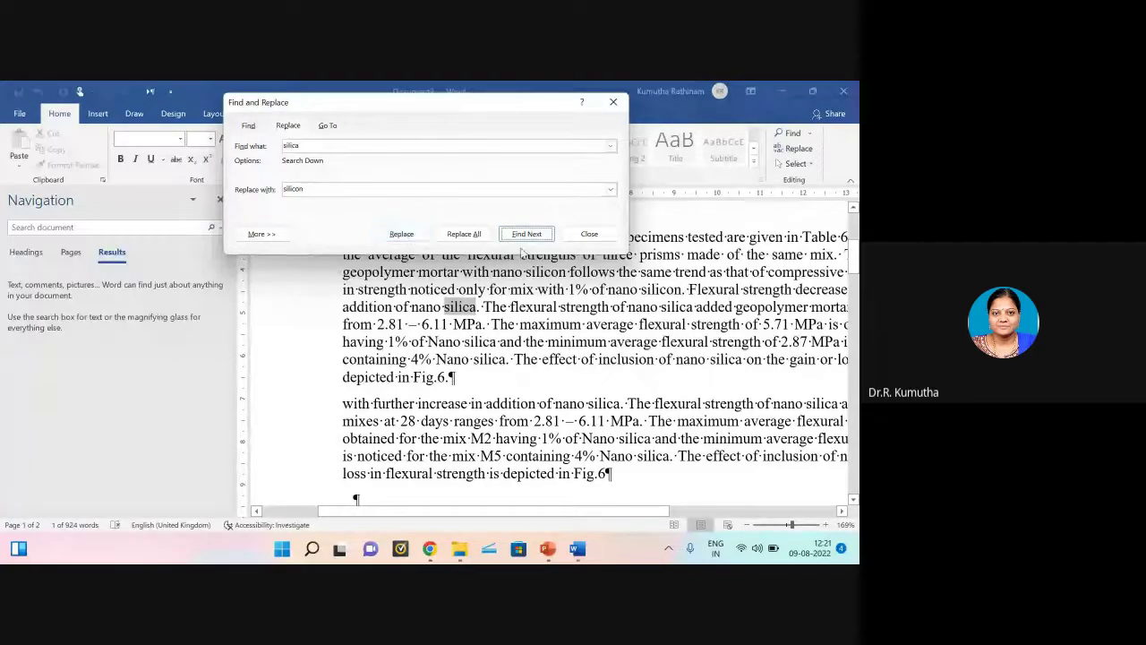
Step: Replace all remaining occurrences of "silica" with "silicon", continuing from the beginning, close Find and Replace, and undo the bulk replacement
{"action": "left_click", "coordinate": [464, 234]}
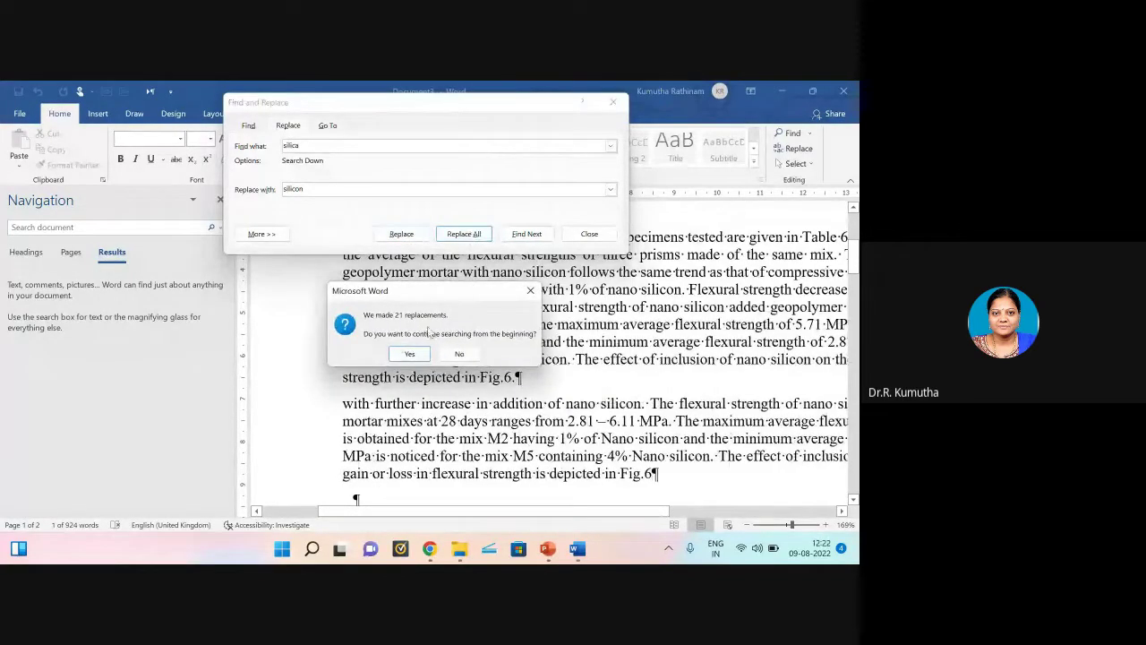
{"action": "left_click", "coordinate": [414, 356]}
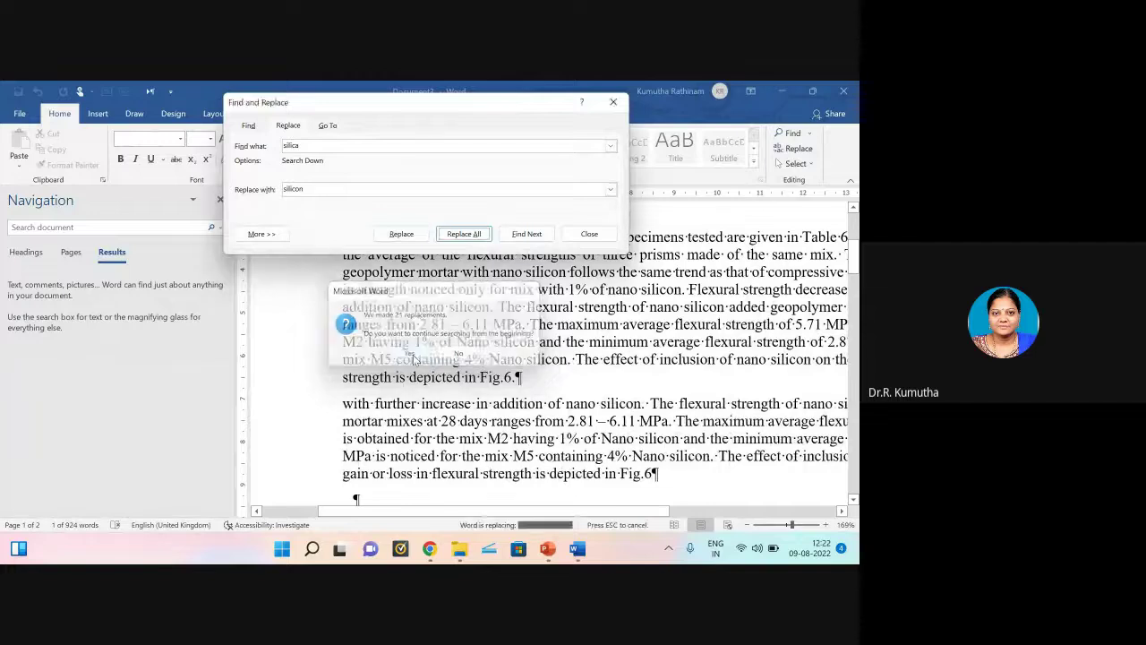
{"action": "left_click", "coordinate": [435, 350]}
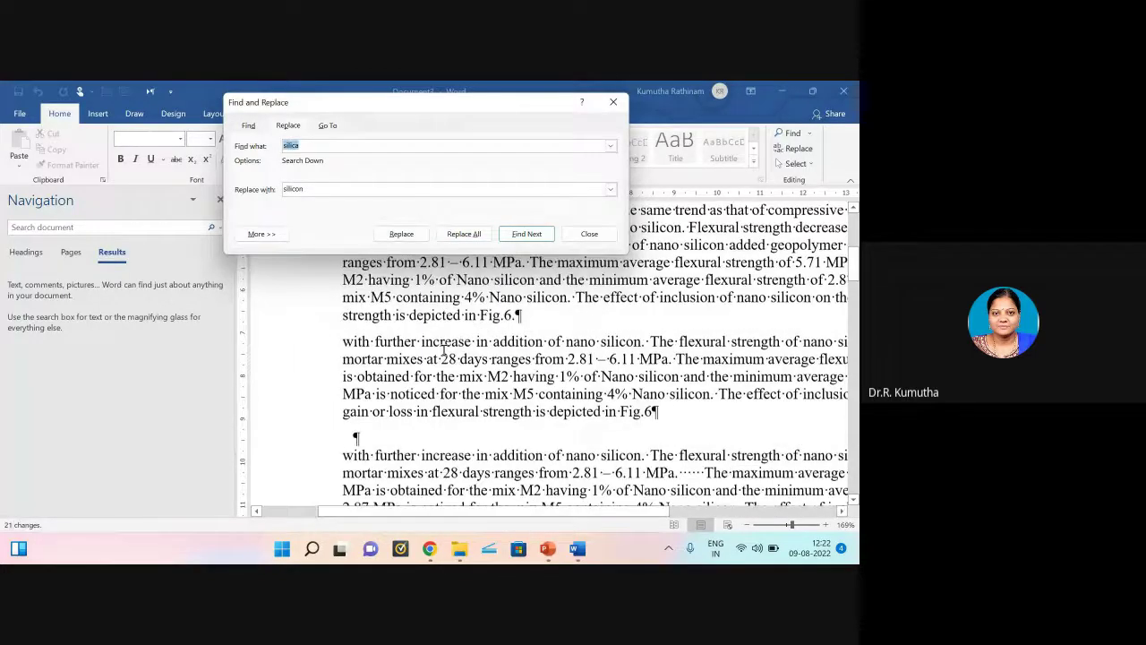
{"action": "left_click", "coordinate": [619, 105]}
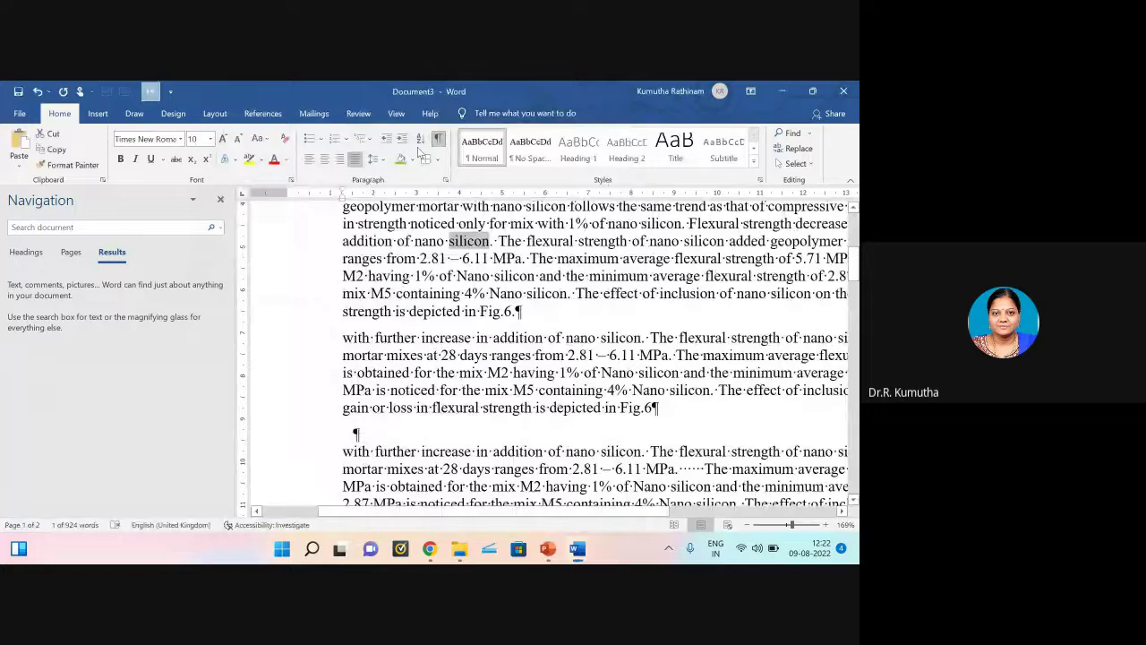
{"action": "left_click", "coordinate": [38, 91]}
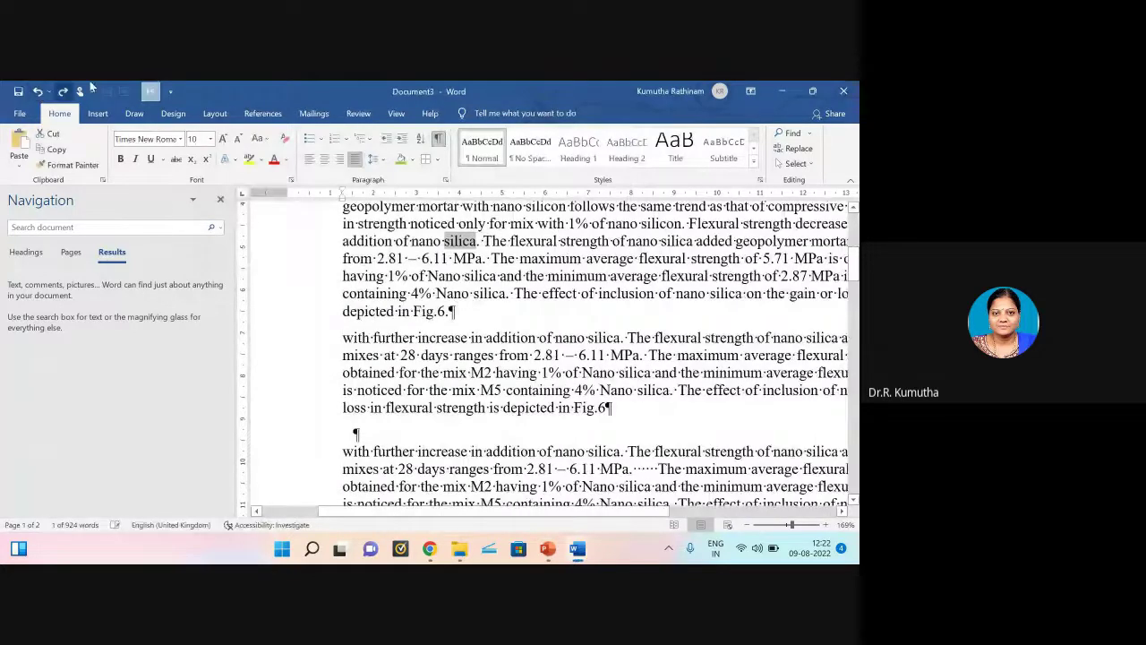
Step: Close the Navigation pane and display the available text and object selection options
{"action": "left_click", "coordinate": [220, 201]}
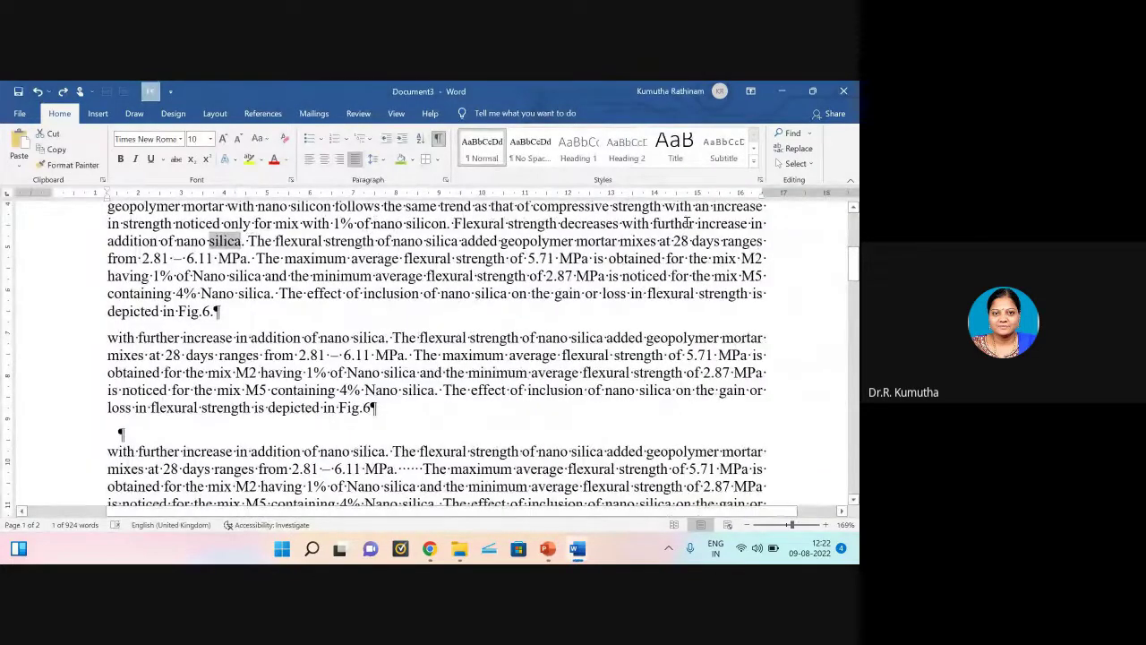
{"action": "left_click", "coordinate": [813, 166]}
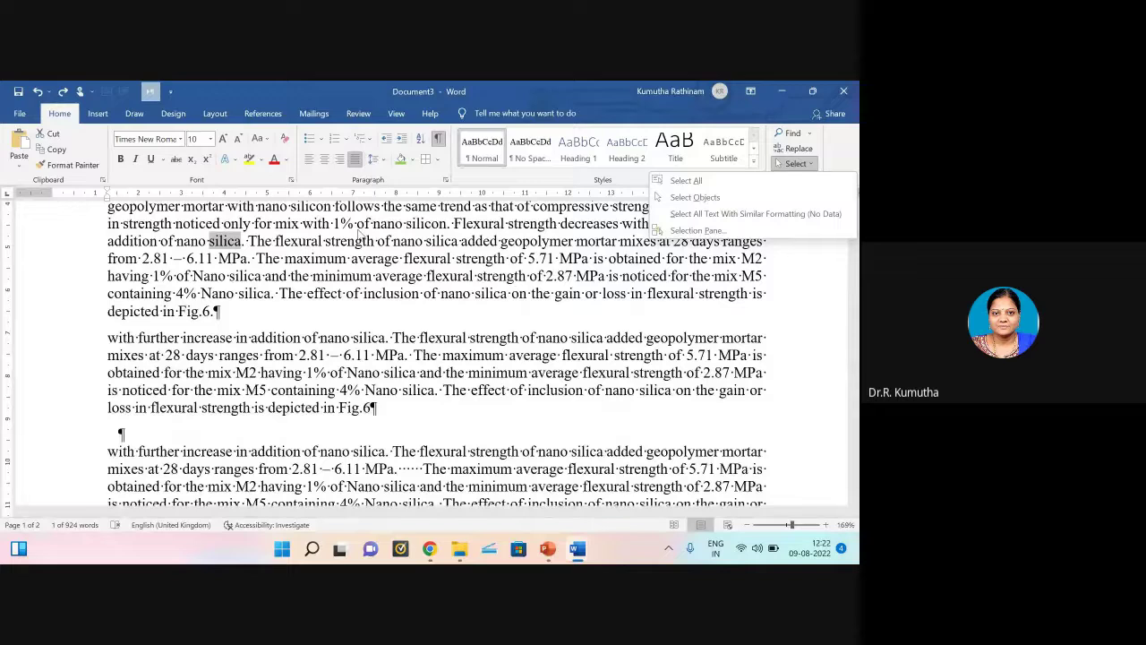
{"action": "scroll", "coordinate": [363, 269], "scroll_direction": "up", "scroll_amount": 6}
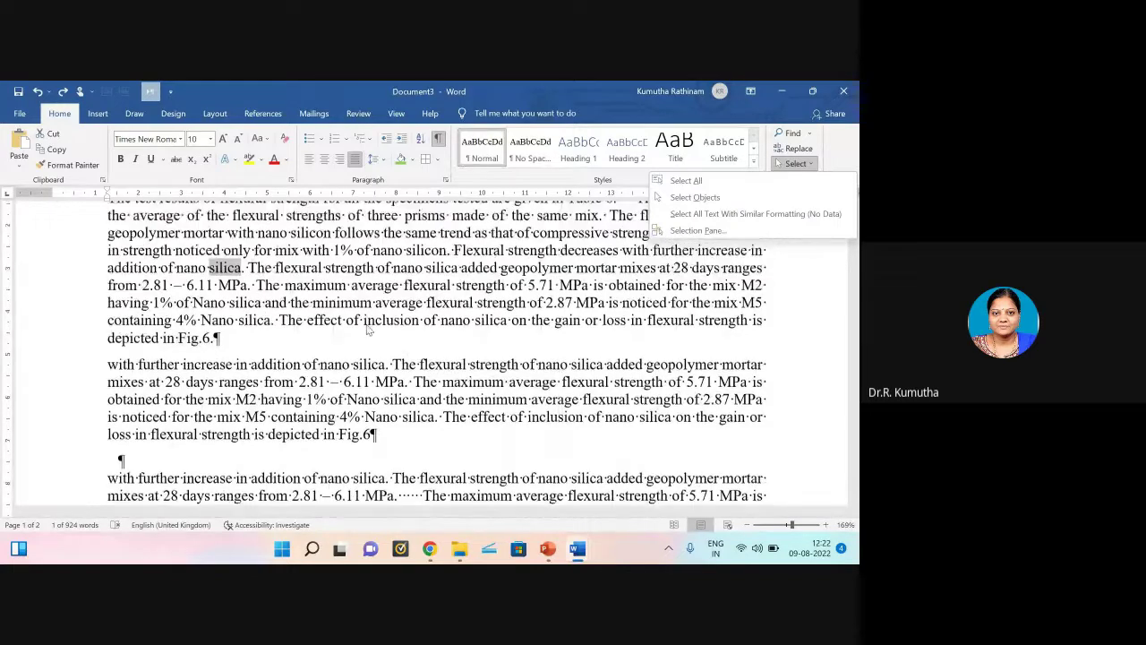
{"action": "scroll", "coordinate": [236, 449], "scroll_direction": "down", "scroll_amount": 5}
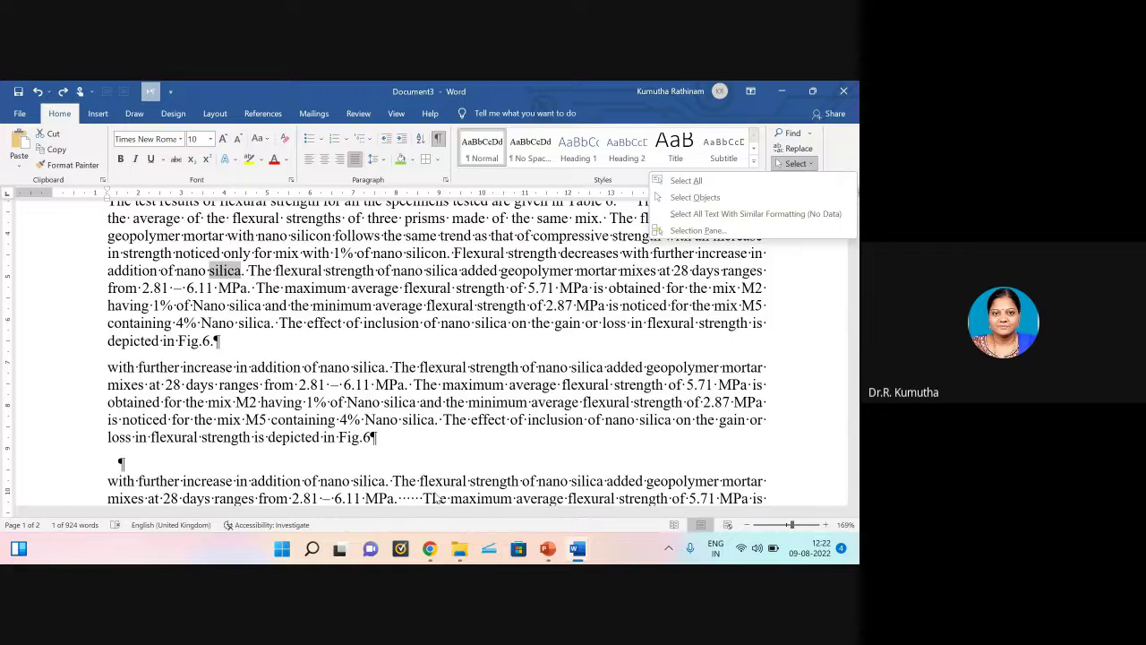
Step: Switch to PowerPoint and present the Indent paragraphs slides from slide 18, advancing to Method 2
{"action": "left_click", "coordinate": [547, 550]}
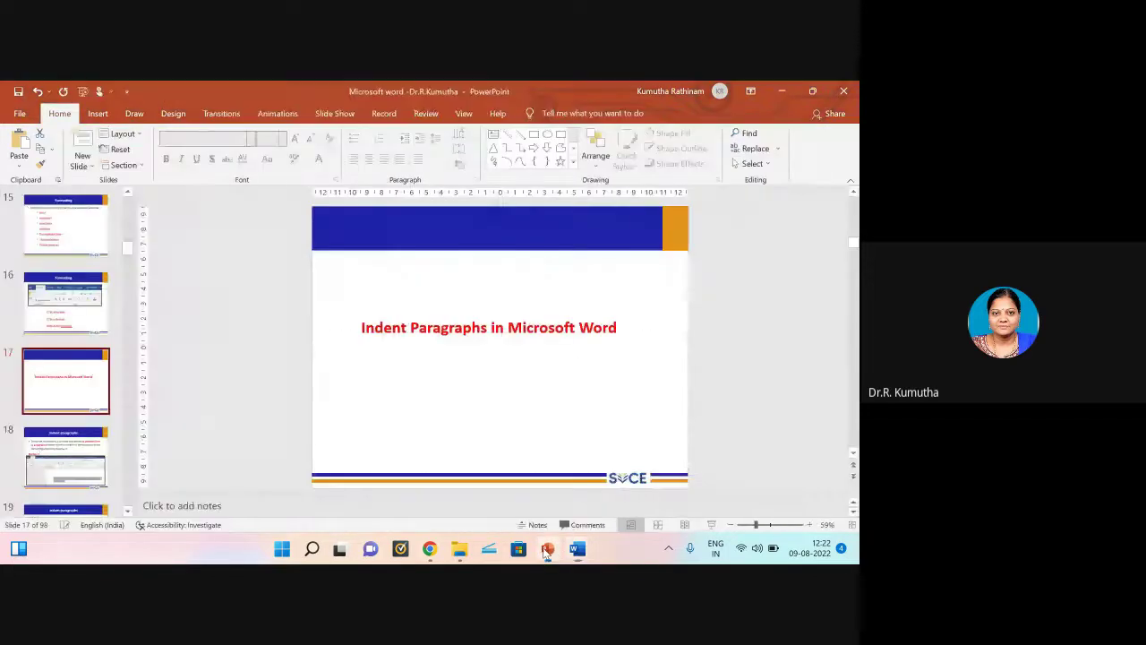
{"action": "scroll", "coordinate": [79, 401], "scroll_direction": "down", "scroll_amount": 1}
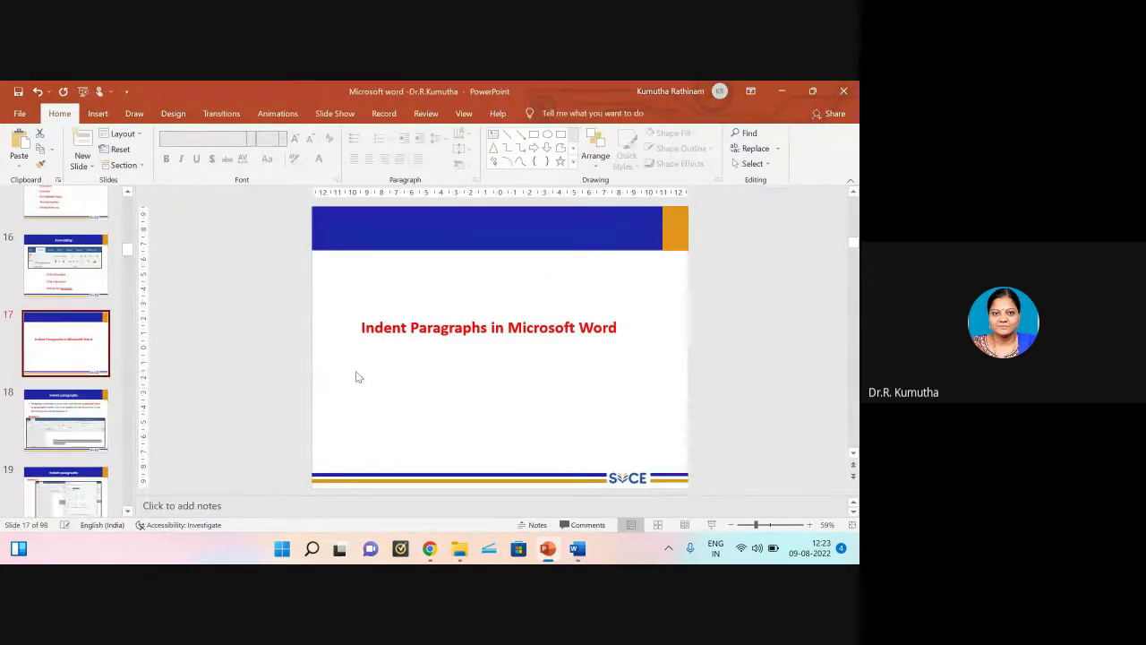
{"action": "scroll", "coordinate": [99, 367], "scroll_direction": "down", "scroll_amount": 1}
{"action": "left_click", "coordinate": [89, 380]}
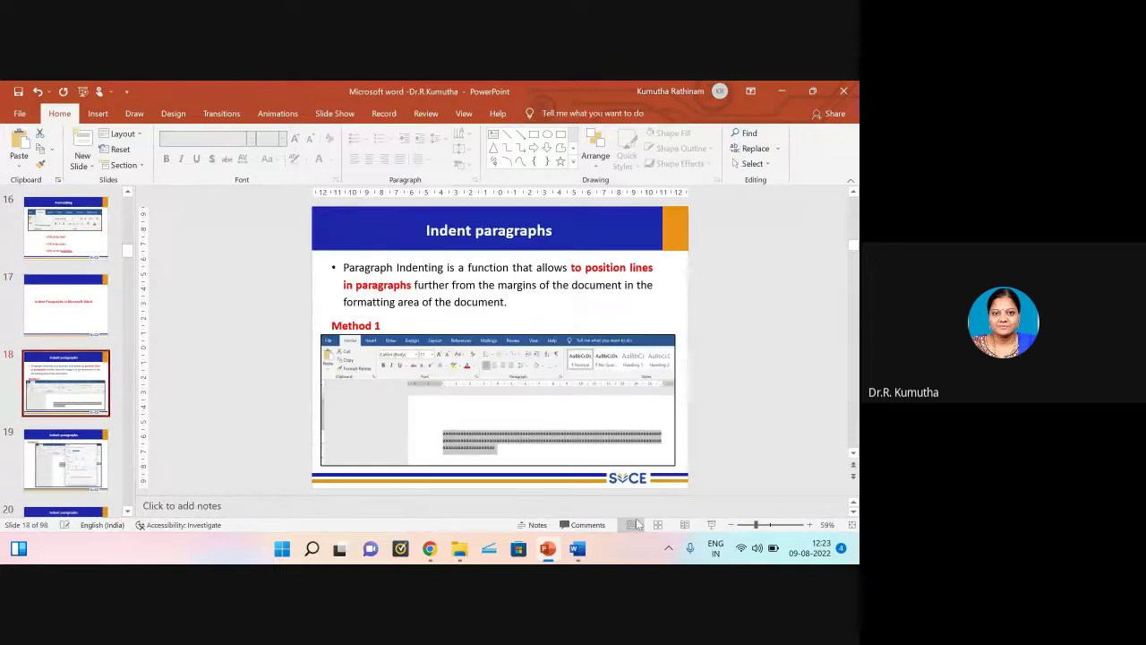
{"action": "left_click", "coordinate": [711, 526]}
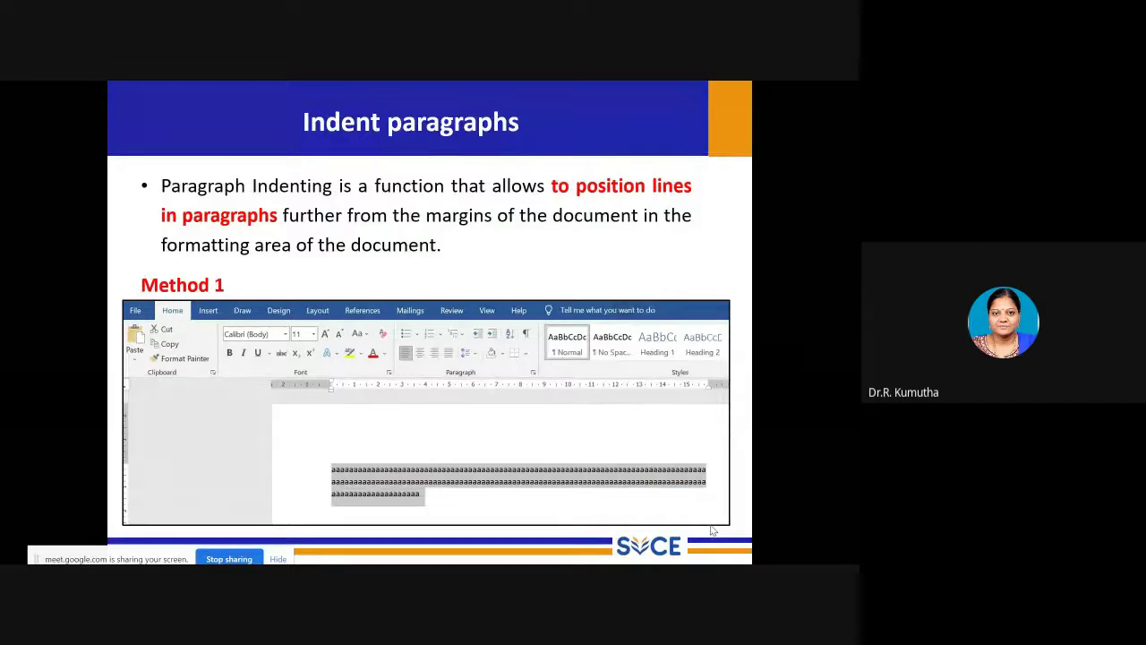
{"action": "left_click", "coordinate": [695, 534]}
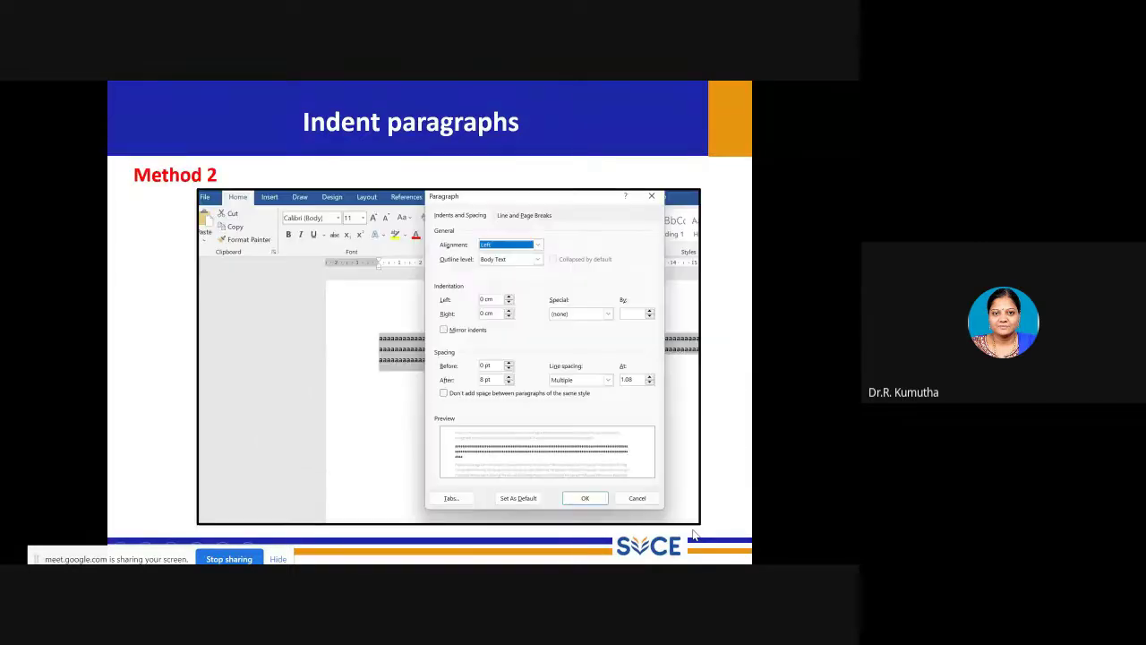
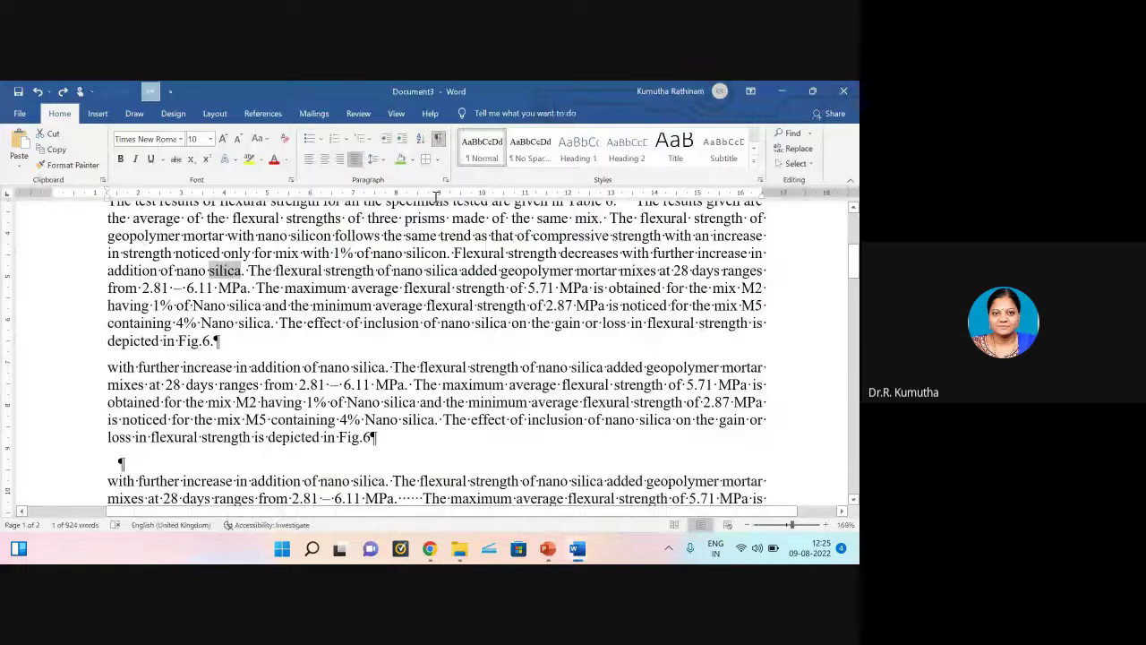
Step: Return to the beginning of the manuscript in Word and display the Insert commands
{"action": "scroll", "coordinate": [436, 196], "scroll_direction": "up", "scroll_amount": 5}
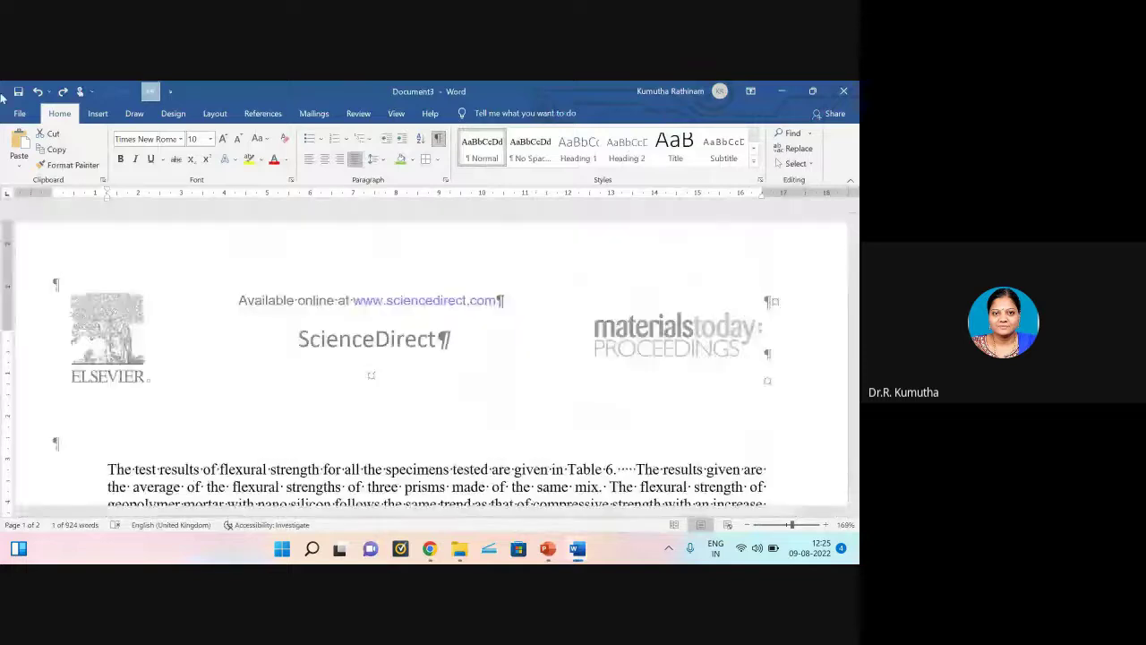
{"action": "left_click", "coordinate": [99, 114]}
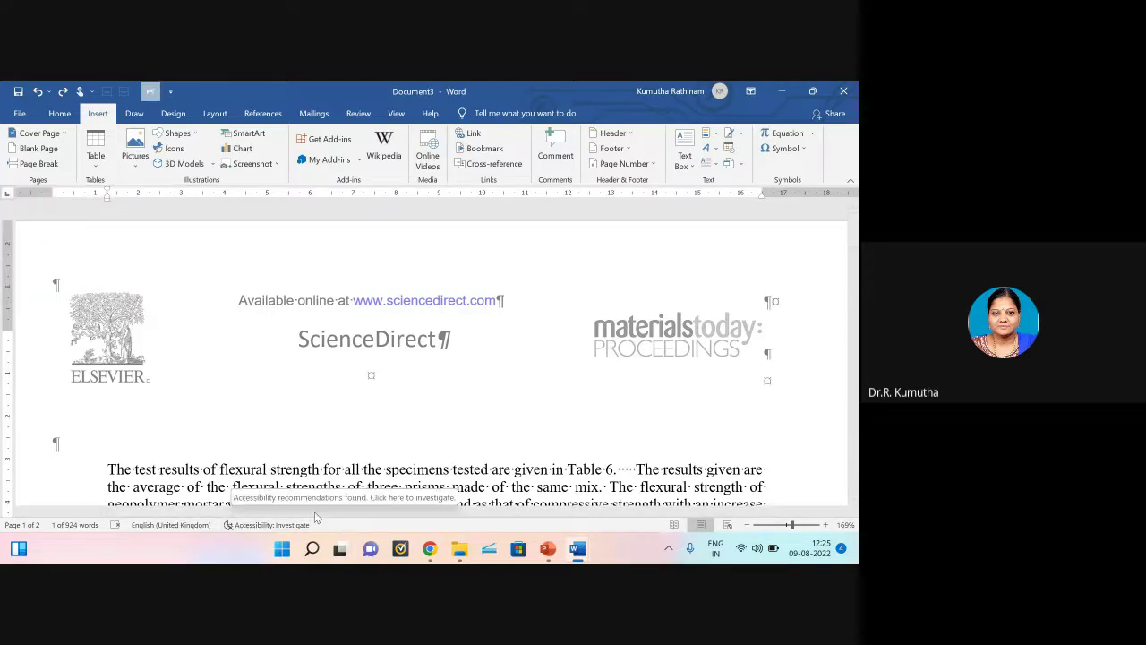
Step: Switch to File Explorer and browse through the Projects, TNSCST and SPS folders to the 2020 folder
{"action": "left_click", "coordinate": [460, 550]}
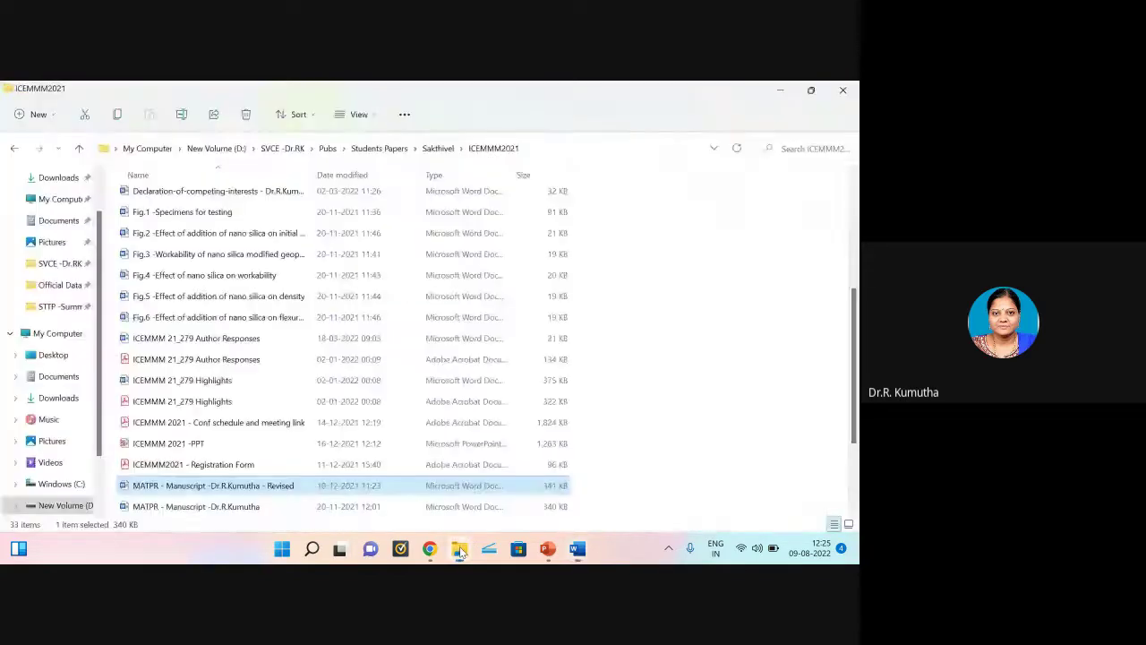
{"action": "left_click", "coordinate": [288, 148]}
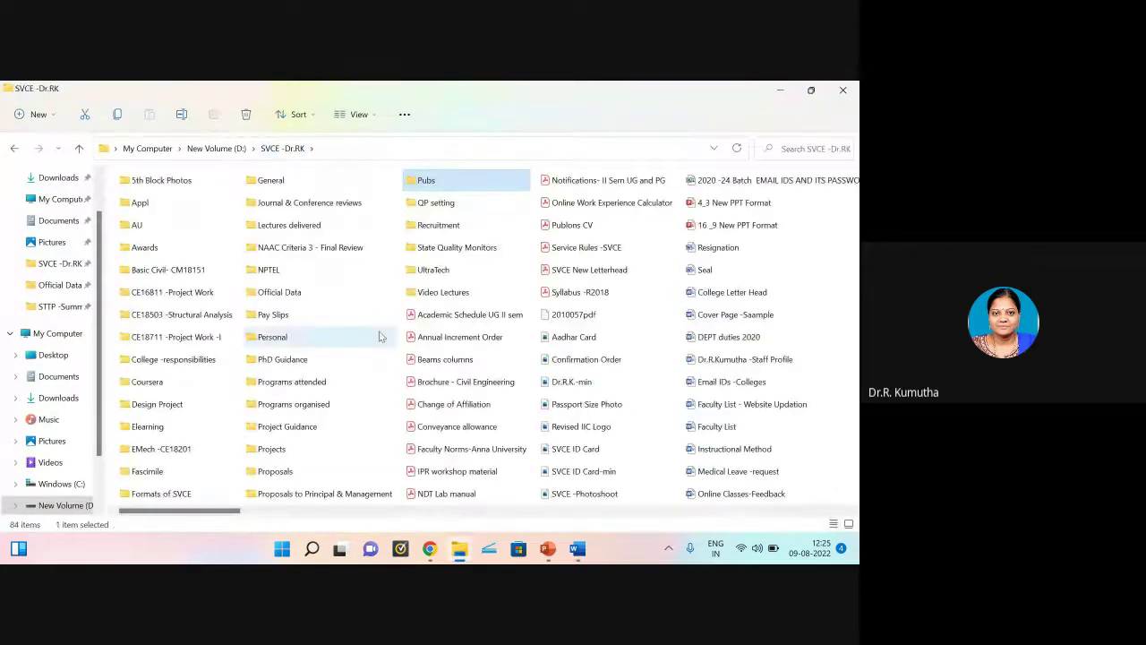
{"action": "double_click", "coordinate": [277, 453]}
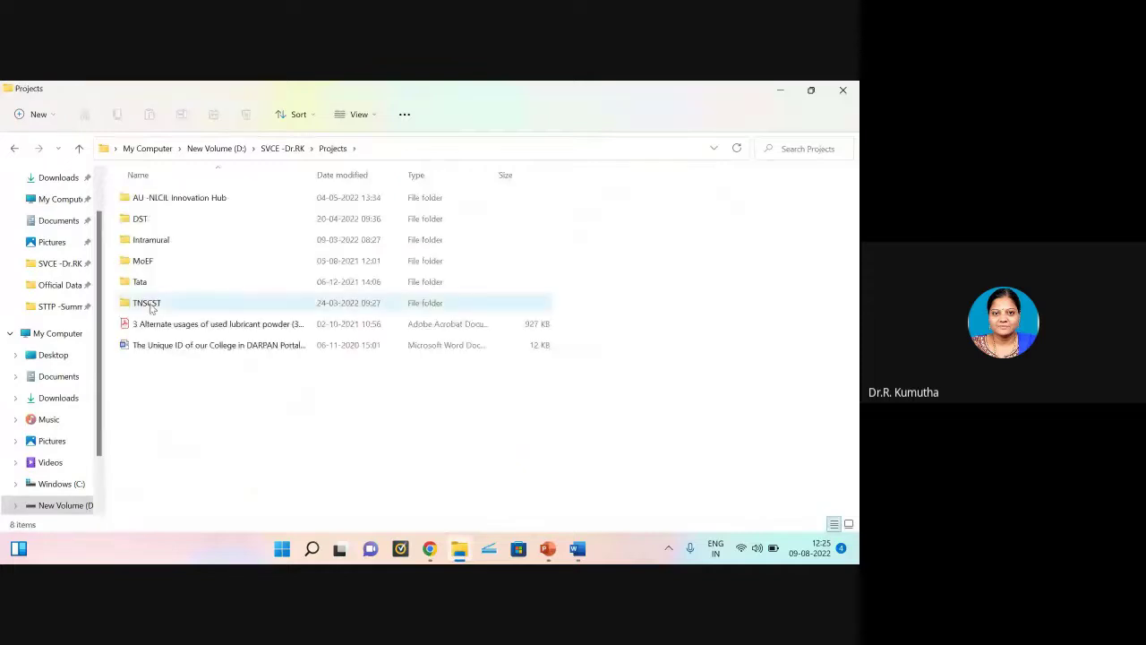
{"action": "double_click", "coordinate": [153, 307]}
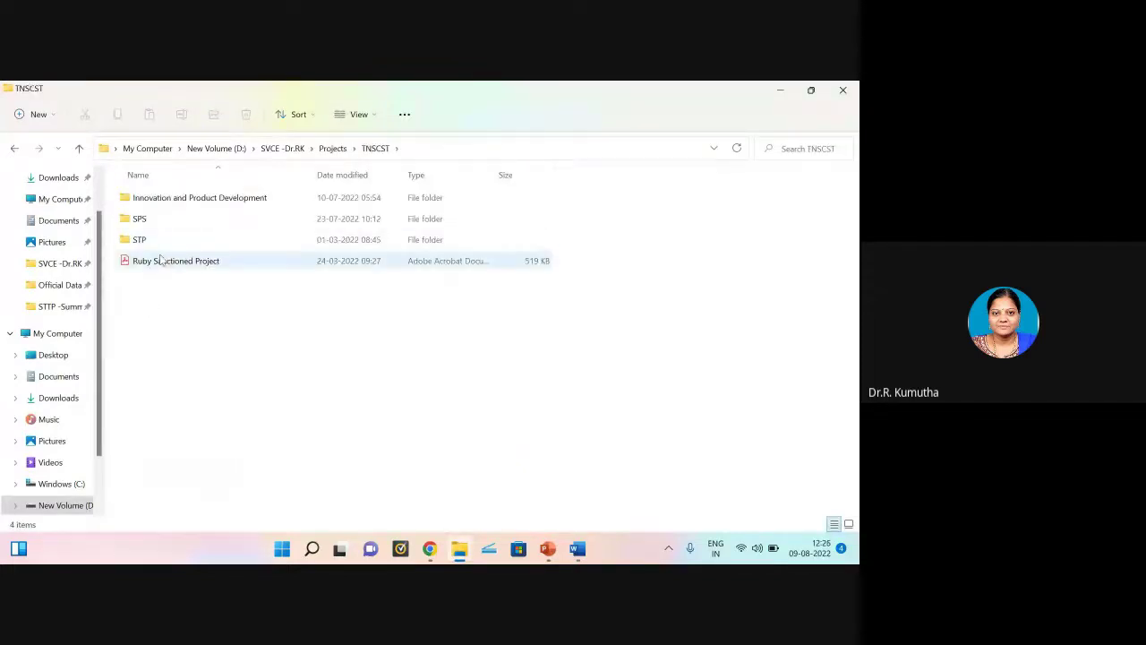
{"action": "left_click", "coordinate": [151, 222]}
{"action": "double_click", "coordinate": [148, 220]}
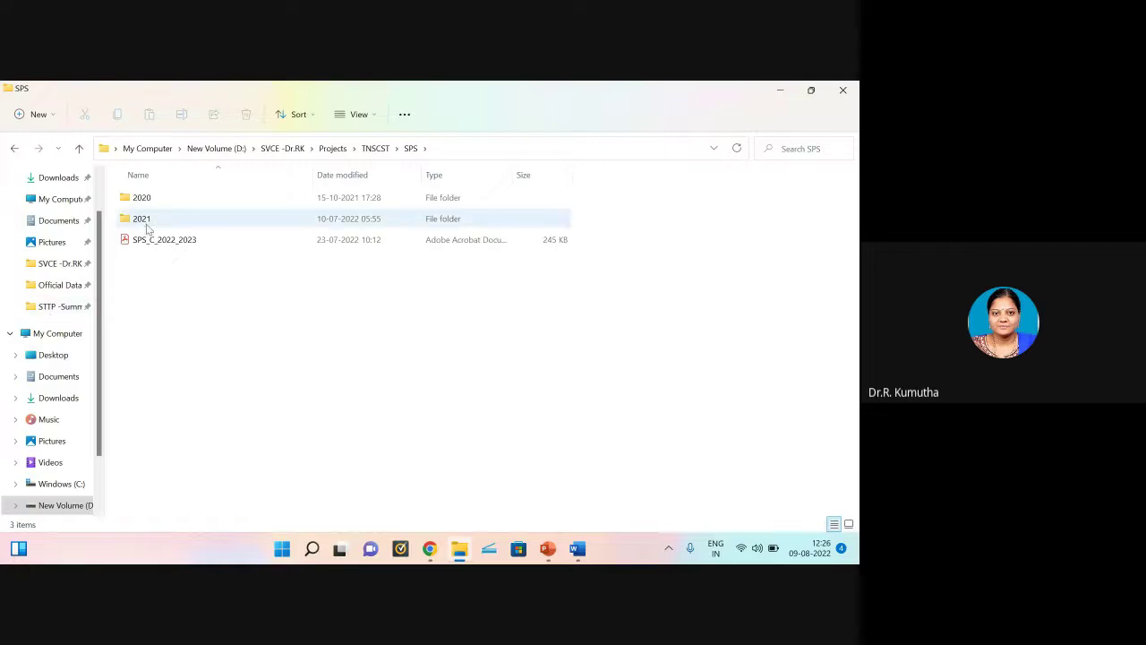
{"action": "left_click", "coordinate": [155, 198]}
{"action": "double_click", "coordinate": [155, 197]}
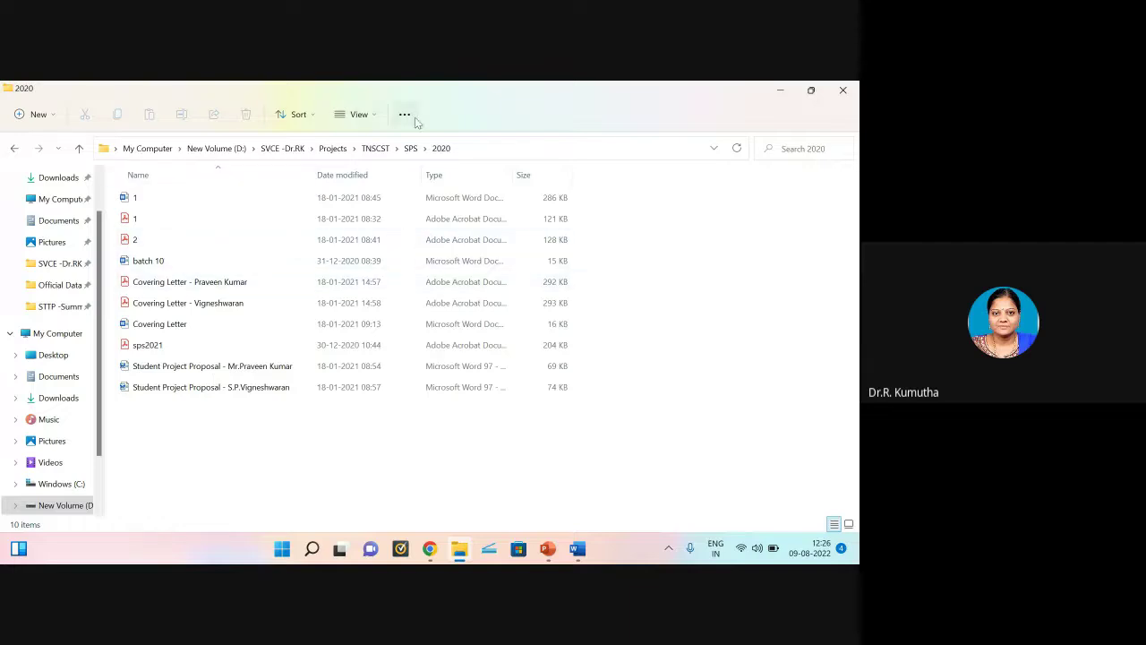
Step: Reopen the 2020 folder from SPS and view the first Student Project Proposal document
{"action": "left_click", "coordinate": [411, 148]}
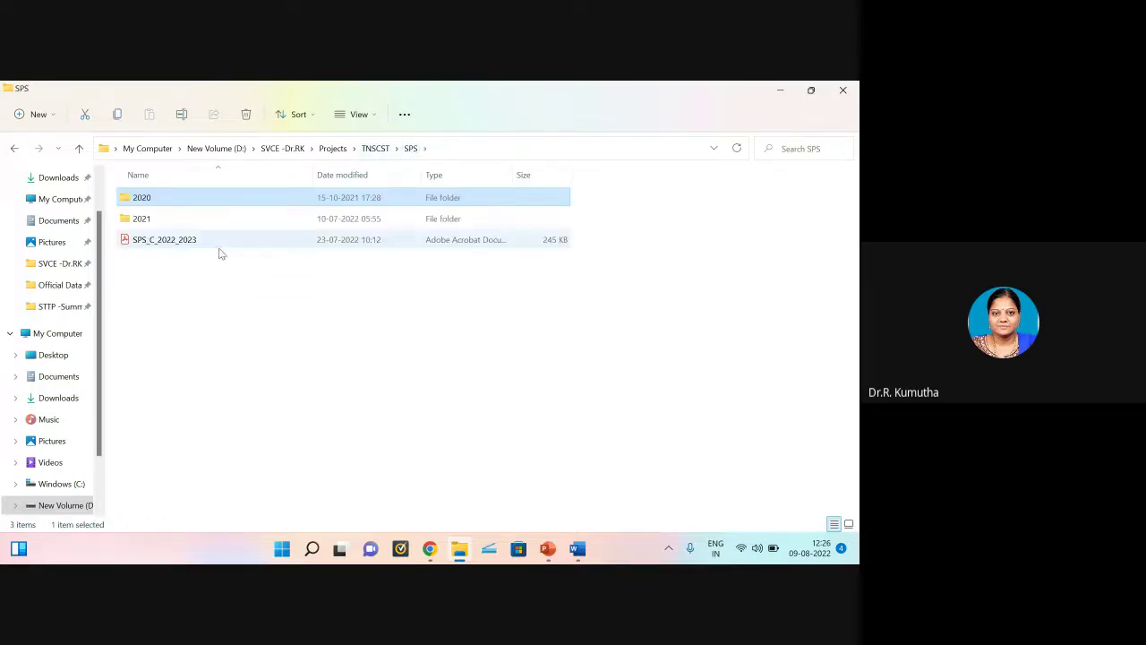
{"action": "double_click", "coordinate": [158, 198]}
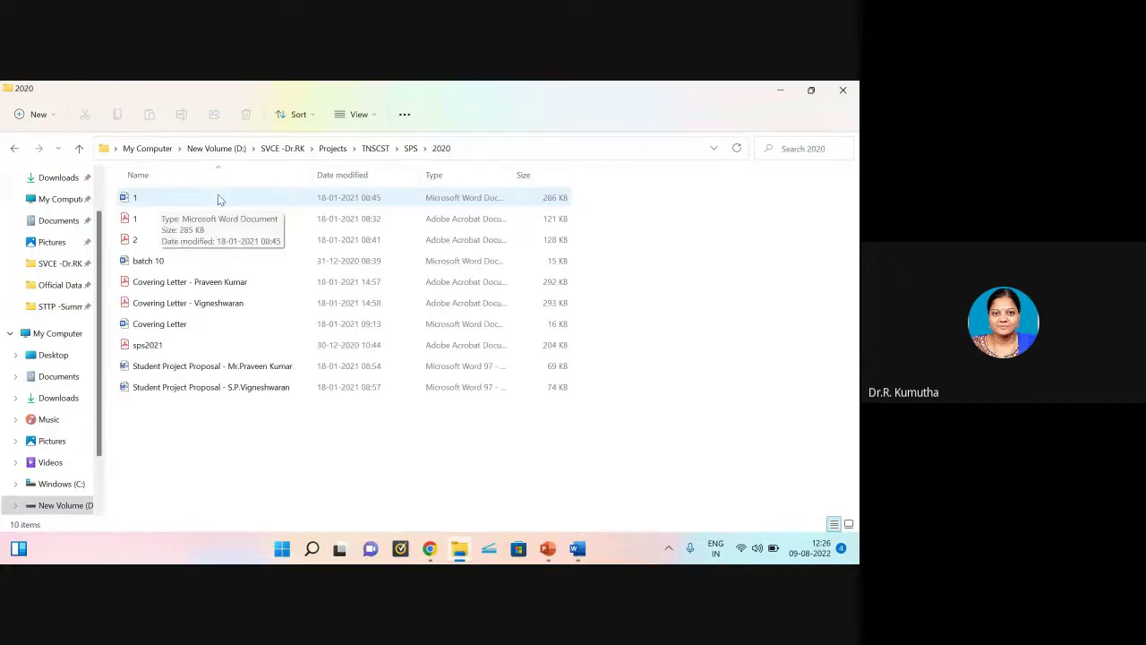
{"action": "double_click", "coordinate": [208, 369]}
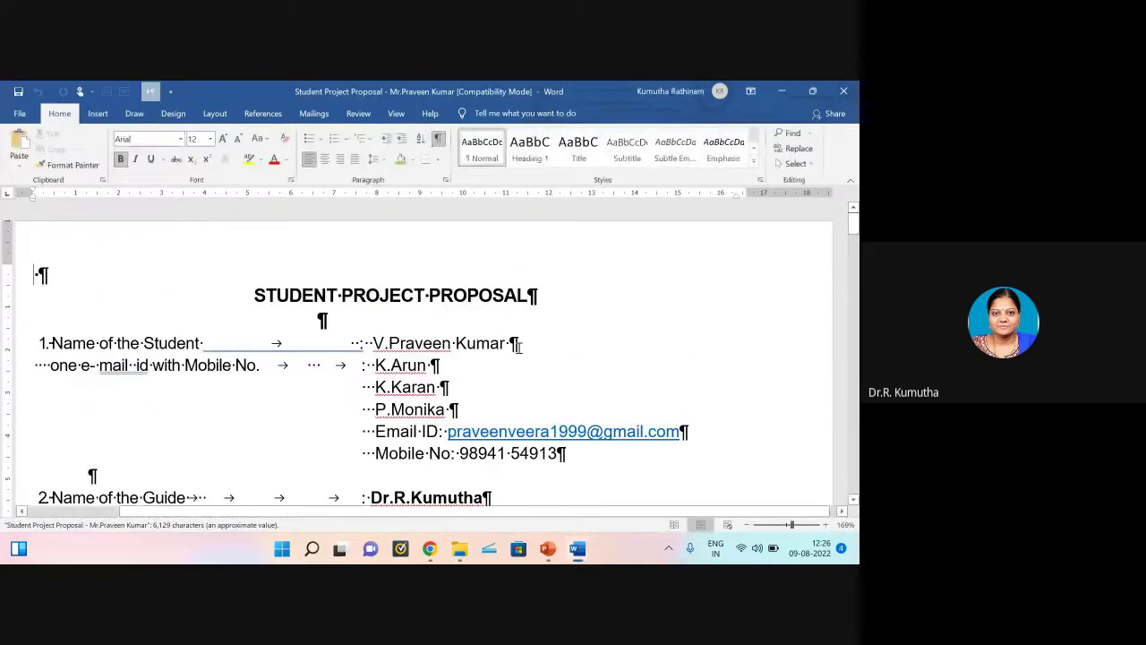
{"action": "scroll", "coordinate": [540, 269], "scroll_direction": "down", "scroll_amount": 2}
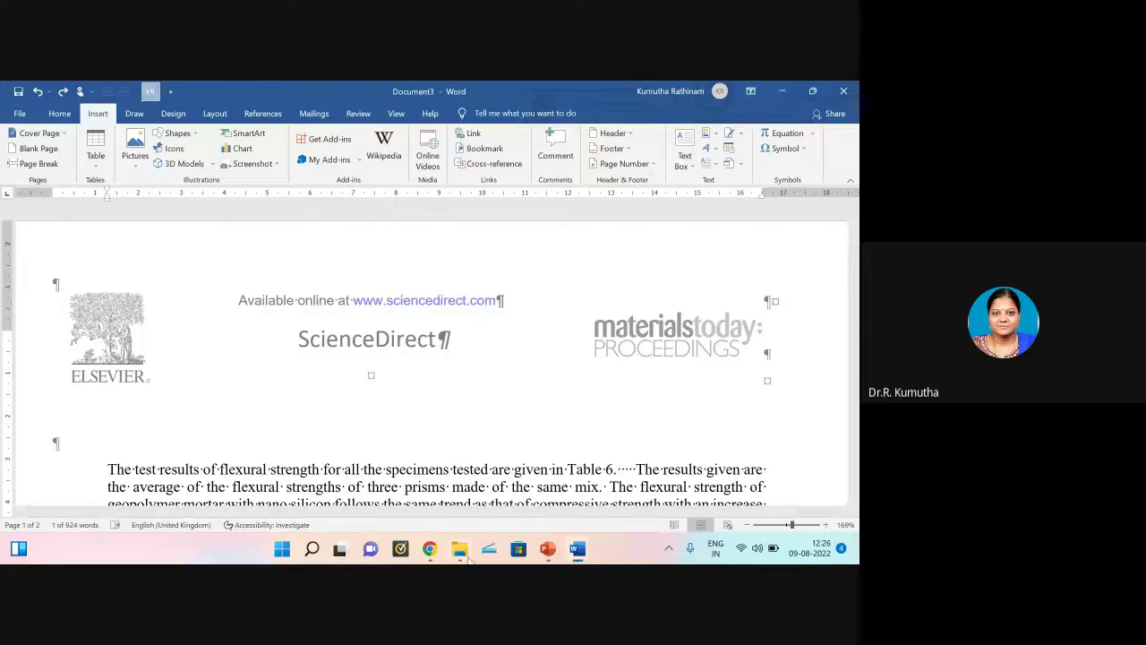
Step: Switch to File Explorer and open the Wrapper document from TNSCST's Innovation and Product Development folder
{"action": "left_click", "coordinate": [464, 551]}
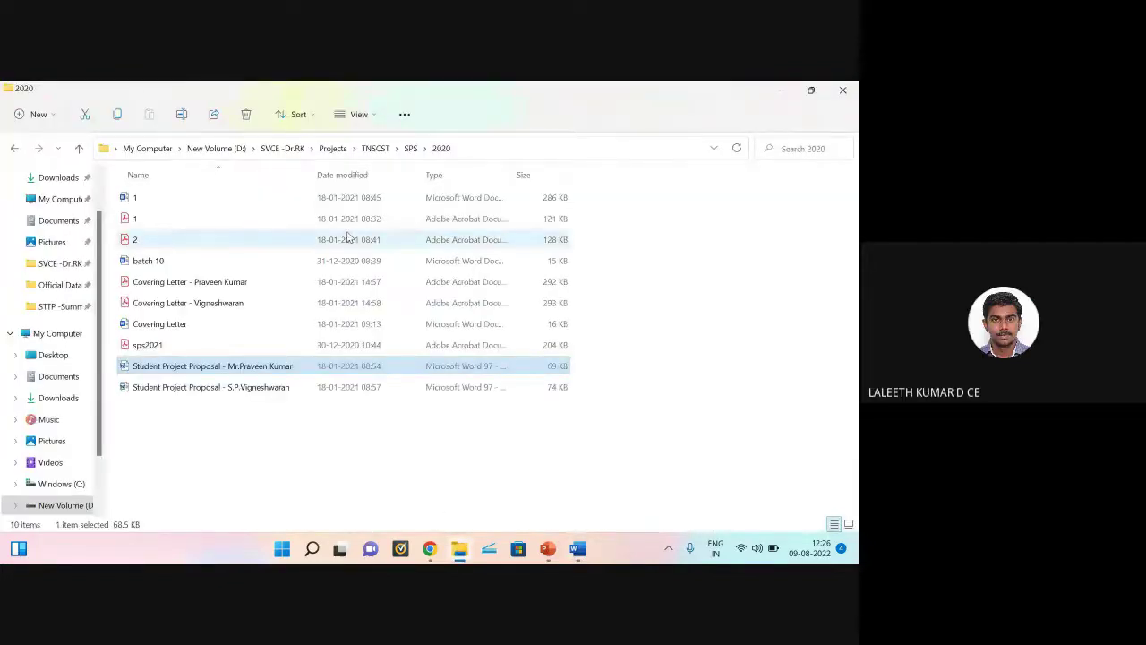
{"action": "left_click", "coordinate": [375, 148]}
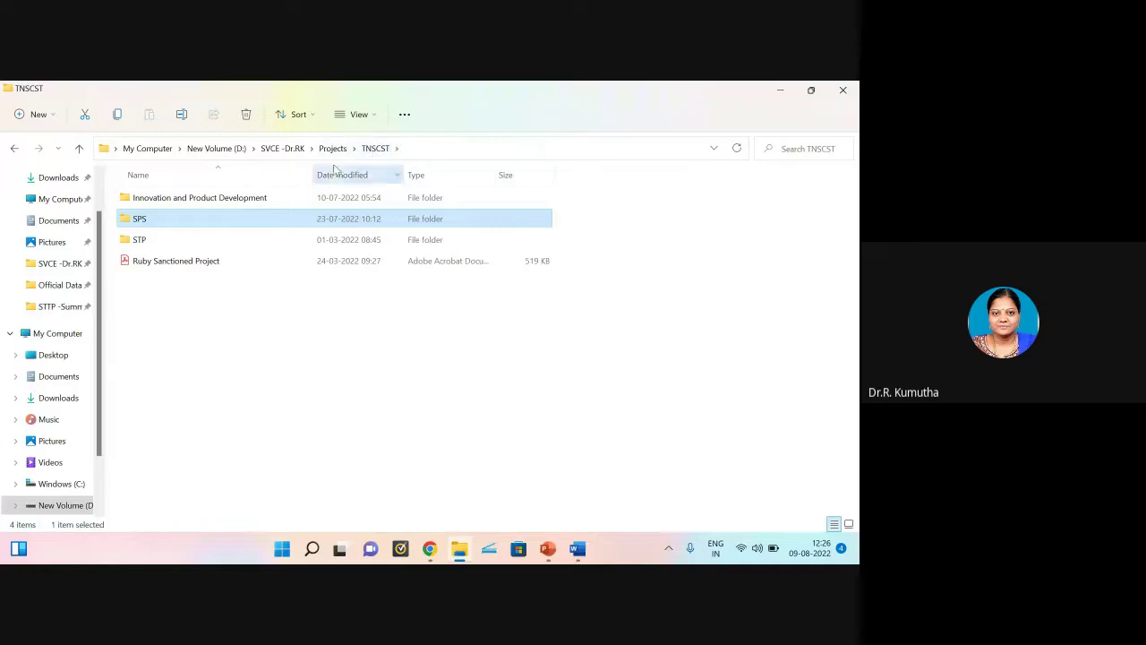
{"action": "double_click", "coordinate": [221, 201]}
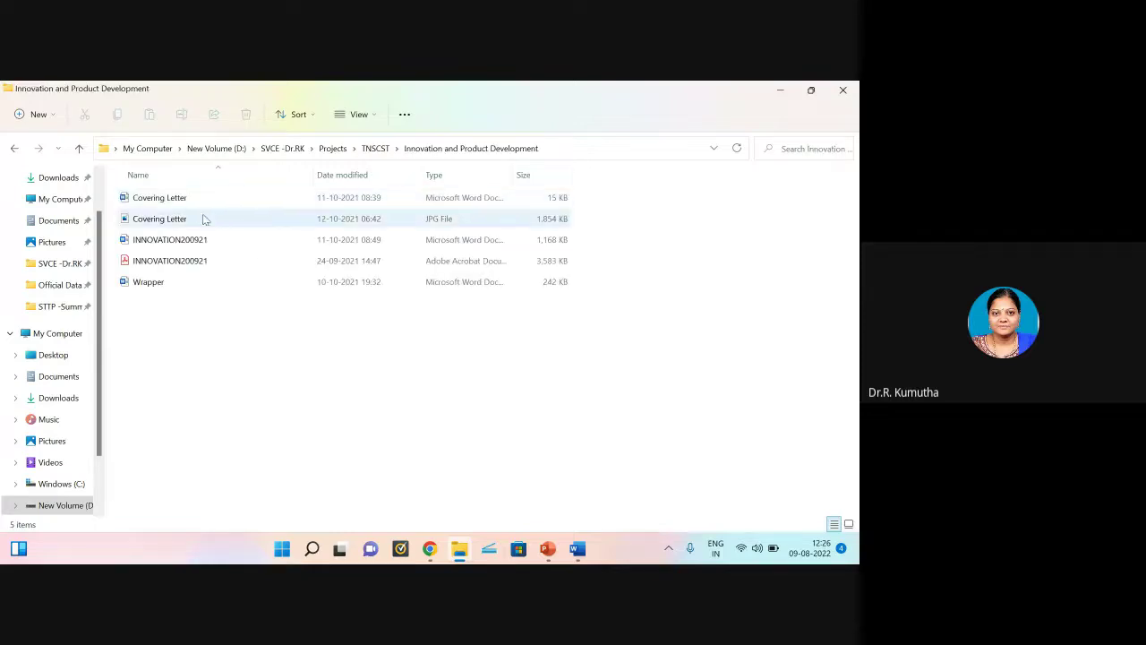
{"action": "double_click", "coordinate": [146, 284]}
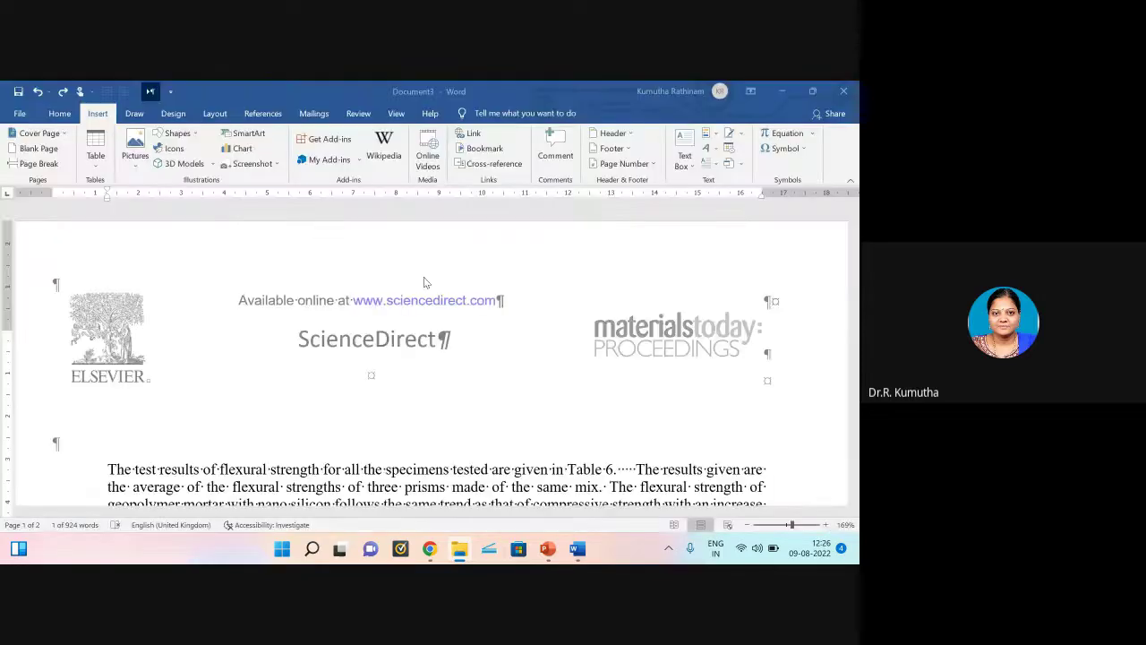
Step: Reduce the Wrapper document's zoom to 94% and examine its cover page's titles, logos and submission details
{"action": "scroll", "coordinate": [424, 278], "scroll_direction": "down", "scroll_amount": 5}
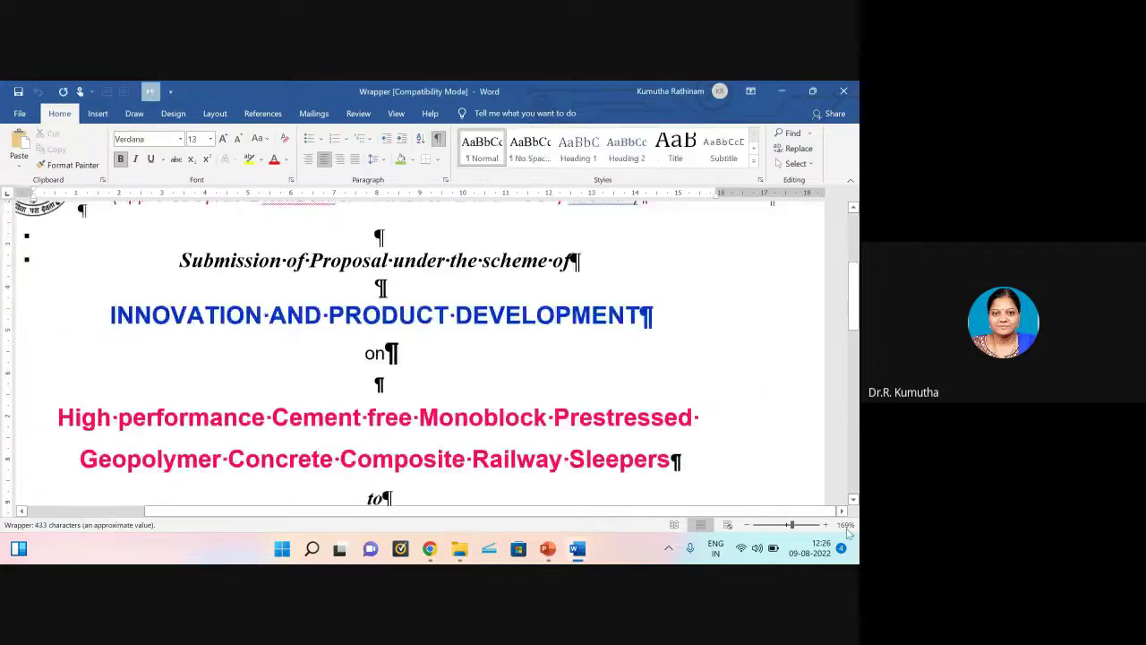
{"action": "left_click_drag", "start_coordinate": [788, 526], "coordinate": [785, 525]}
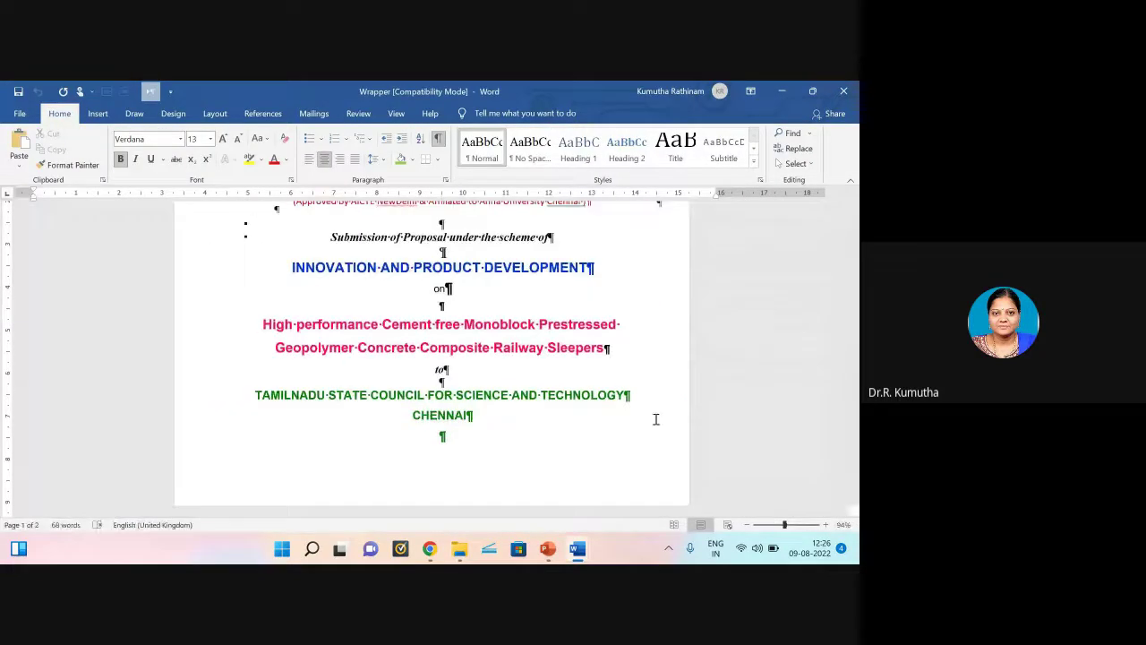
{"action": "scroll", "coordinate": [668, 424], "scroll_direction": "up", "scroll_amount": 3}
{"action": "scroll", "coordinate": [681, 423], "scroll_direction": "down", "scroll_amount": 8}
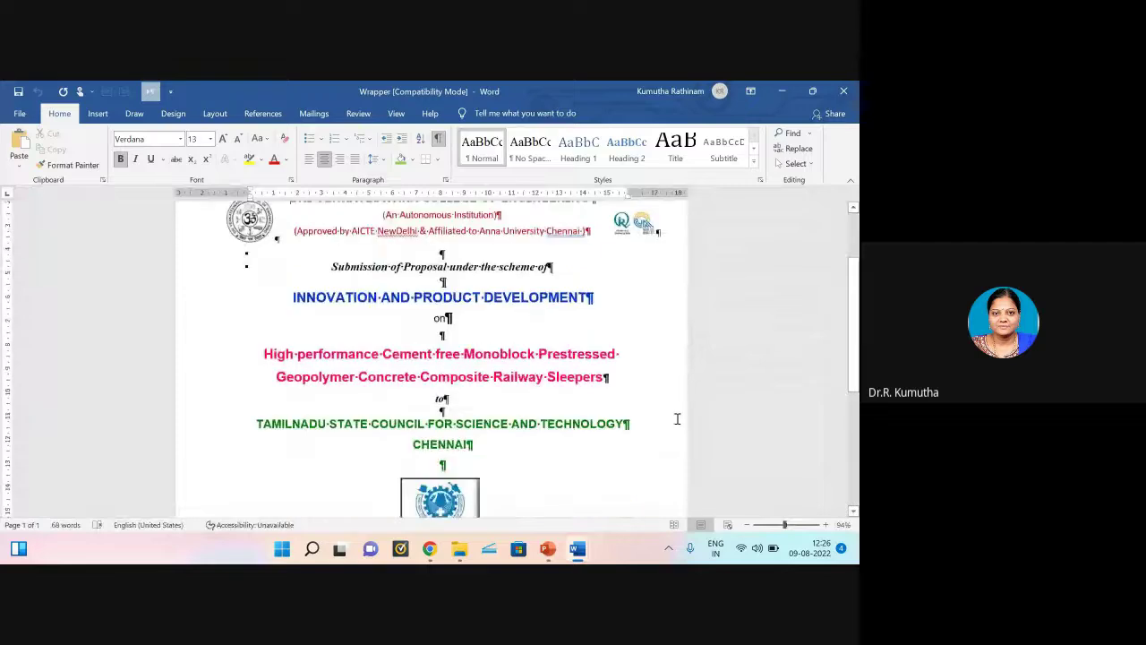
{"action": "scroll", "coordinate": [679, 424], "scroll_direction": "up", "scroll_amount": 8}
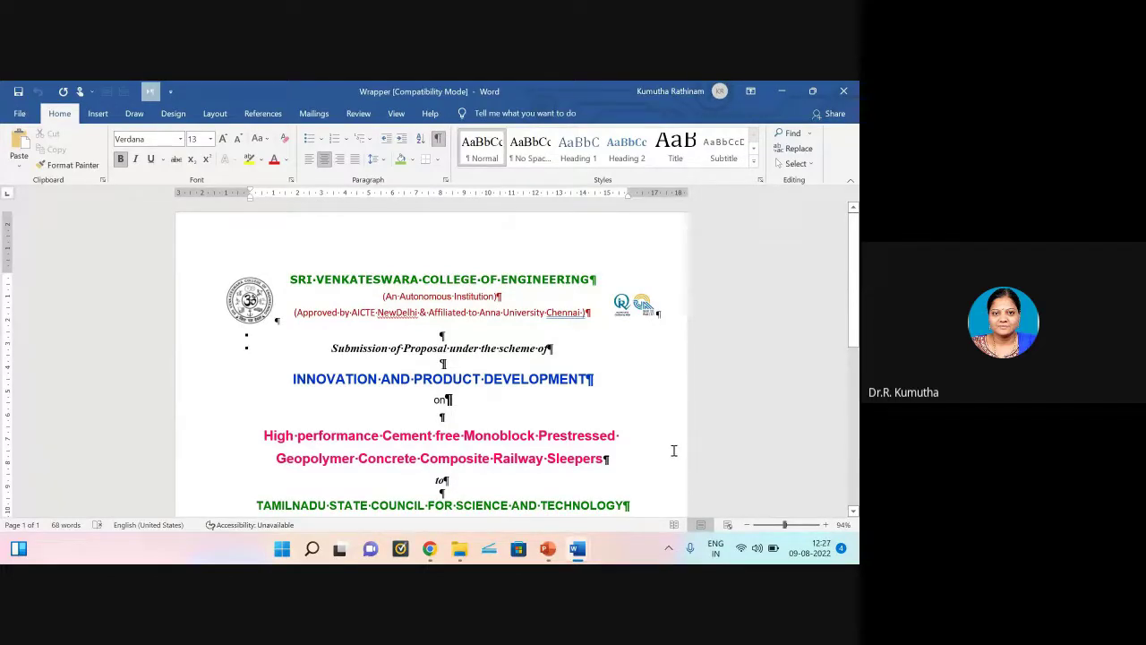
{"action": "scroll", "coordinate": [674, 451], "scroll_direction": "down", "scroll_amount": 1}
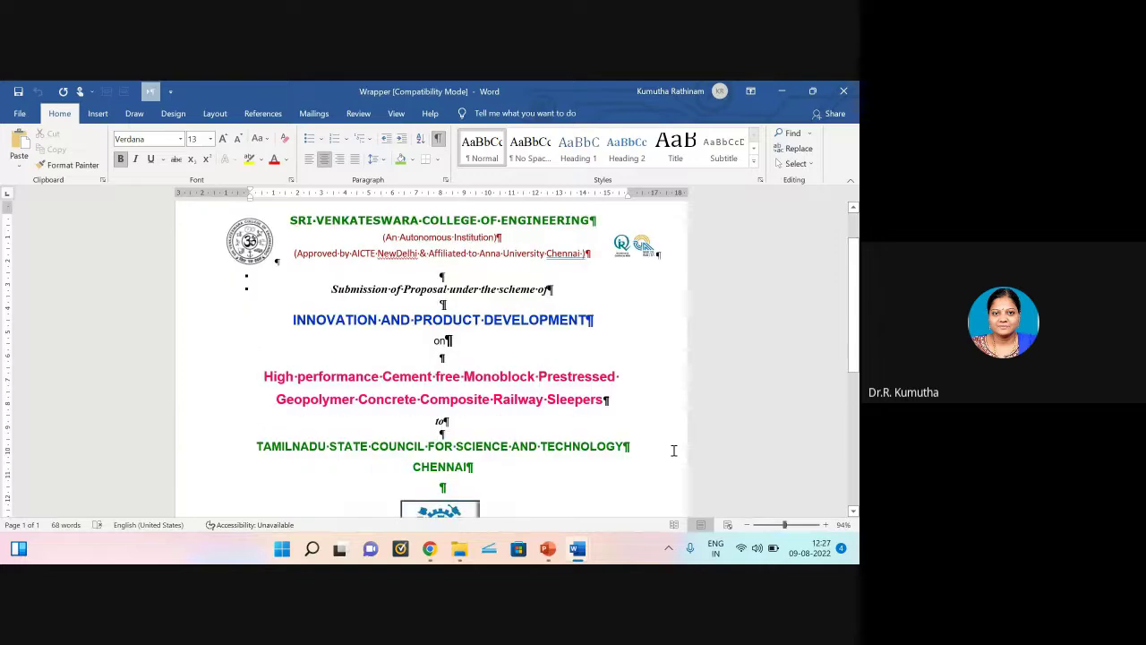
{"action": "scroll", "coordinate": [670, 454], "scroll_direction": "up", "scroll_amount": 1}
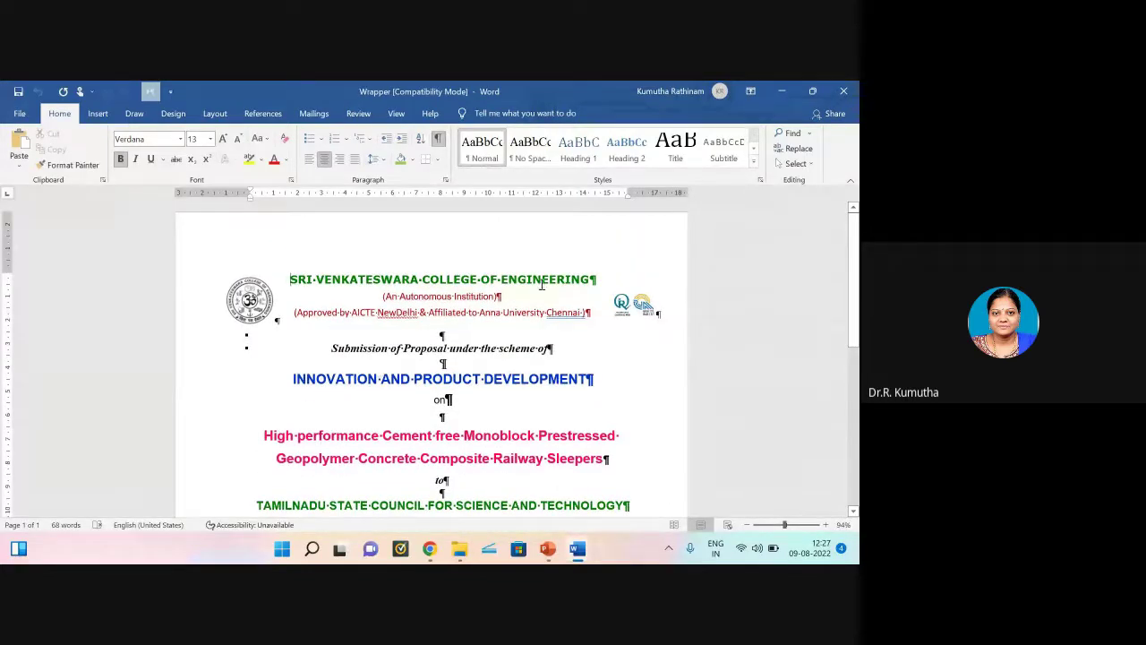
{"action": "scroll", "coordinate": [461, 353], "scroll_direction": "down", "scroll_amount": 1}
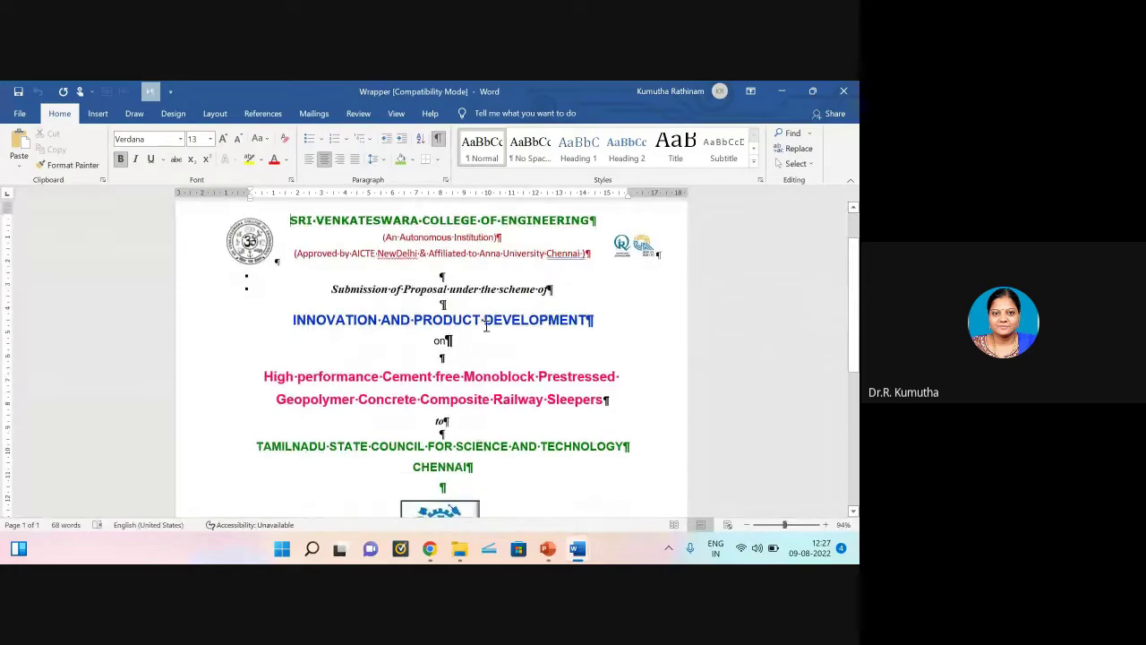
{"action": "scroll", "coordinate": [491, 348], "scroll_direction": "down", "scroll_amount": 1}
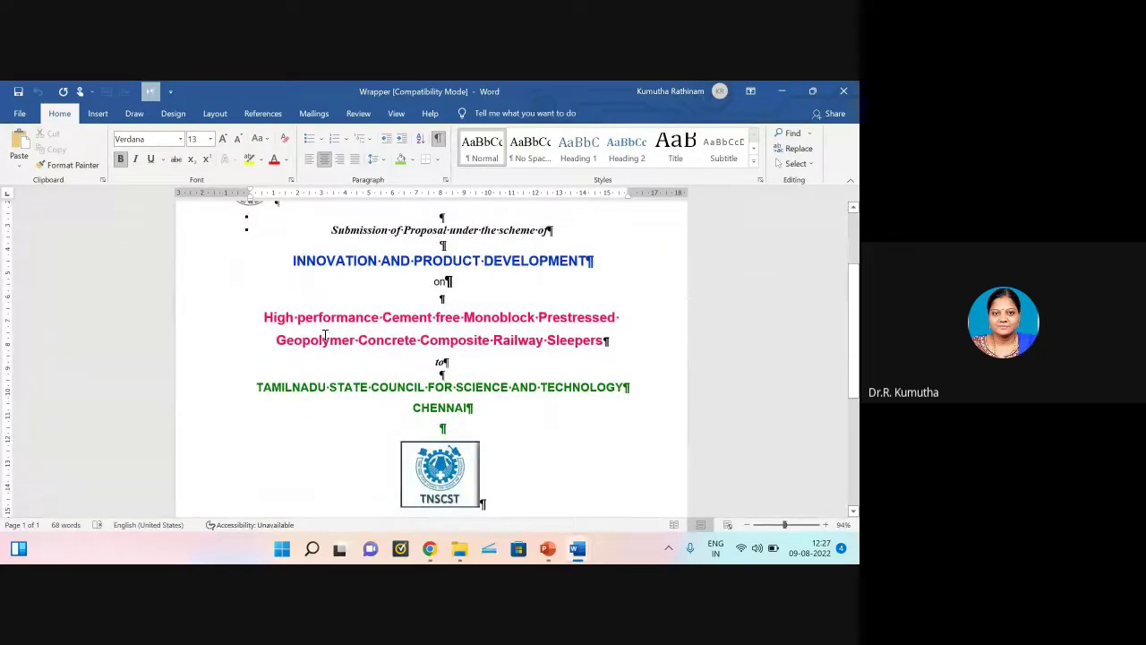
{"action": "scroll", "coordinate": [543, 373], "scroll_direction": "down", "scroll_amount": 2}
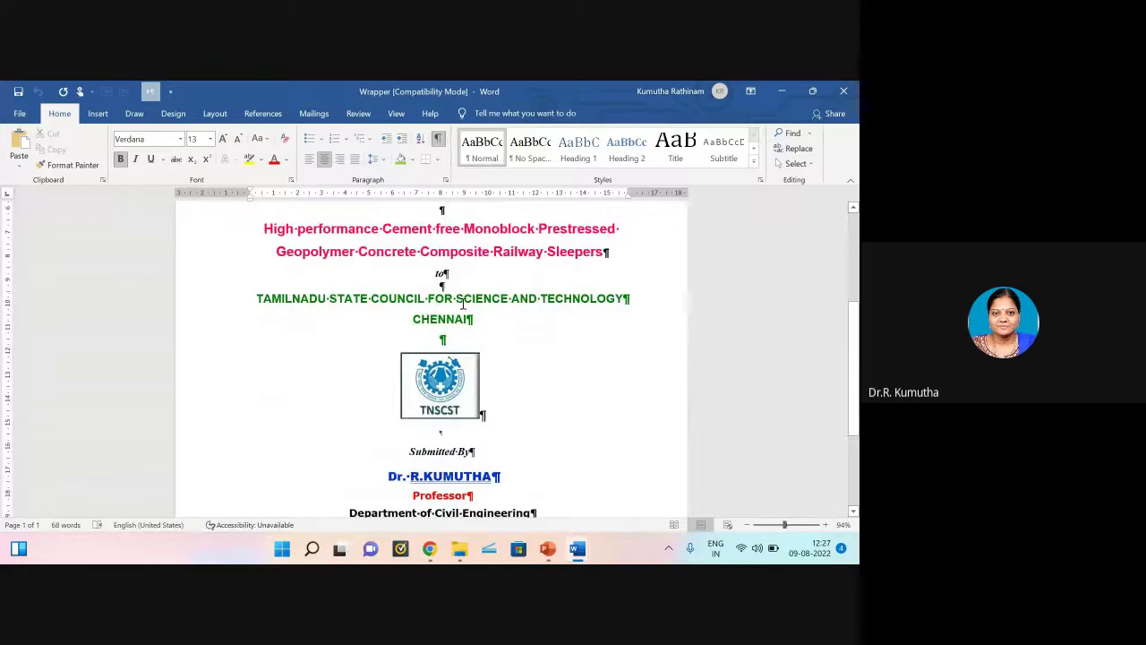
Step: Review the remaining submission details on the Wrapper cover page, then close that document and return to Document3
{"action": "scroll", "coordinate": [519, 367], "scroll_direction": "down", "scroll_amount": 3}
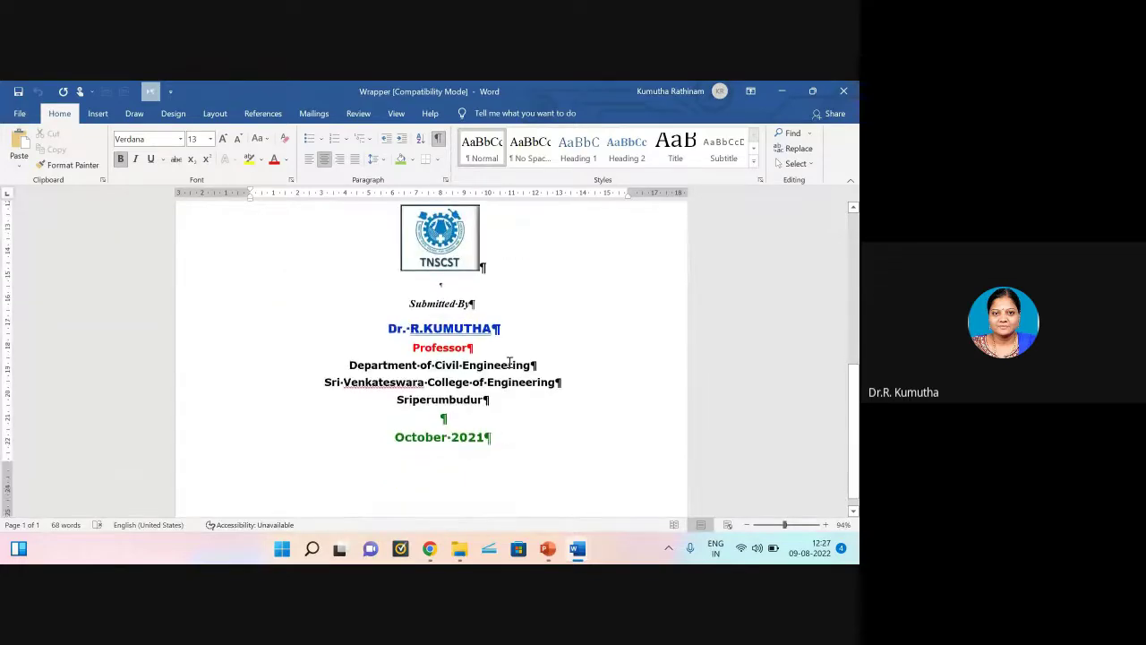
{"action": "scroll", "coordinate": [534, 408], "scroll_direction": "up", "scroll_amount": 5}
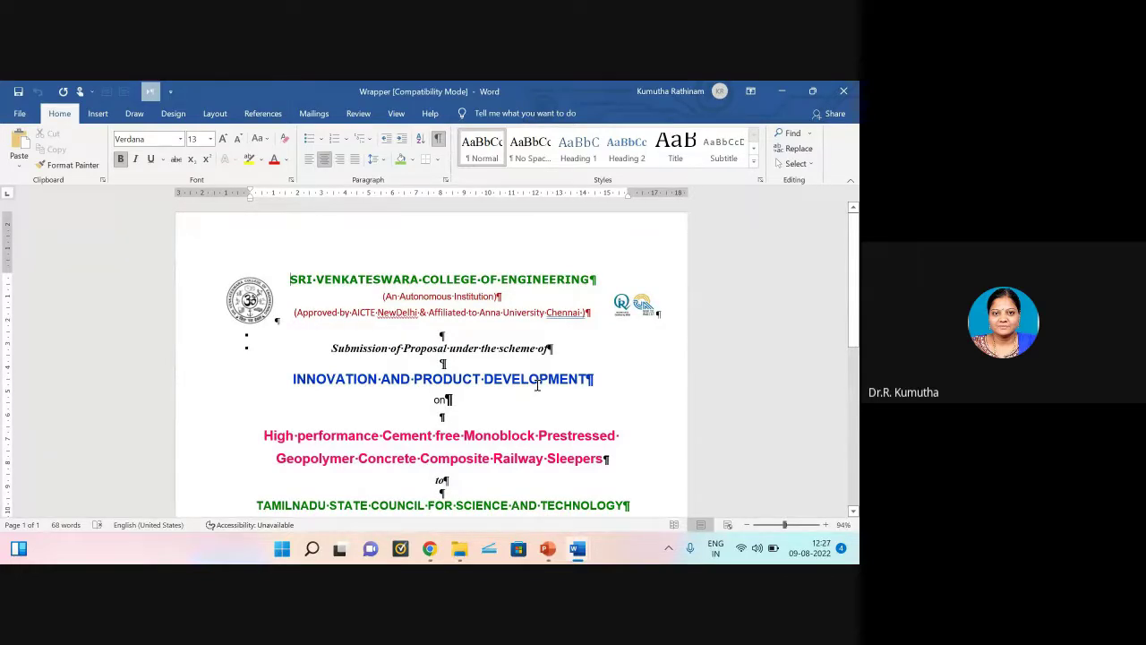
{"action": "left_click", "coordinate": [782, 92]}
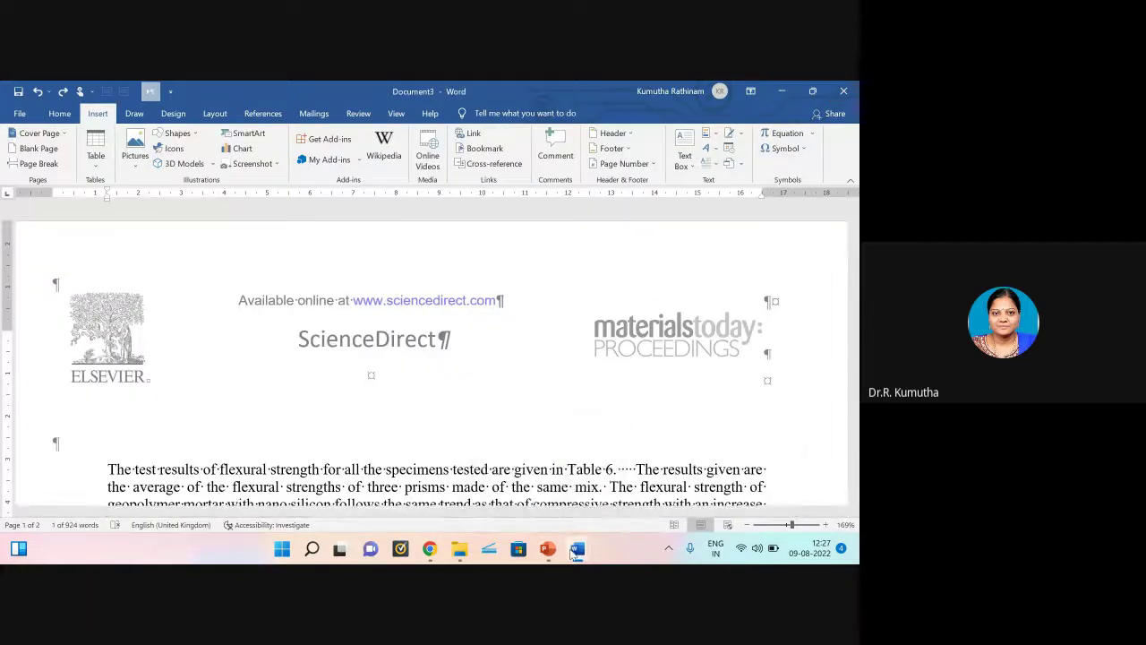
{"action": "mouse_move", "coordinate": [578, 548]}
{"action": "left_click", "coordinate": [709, 491]}
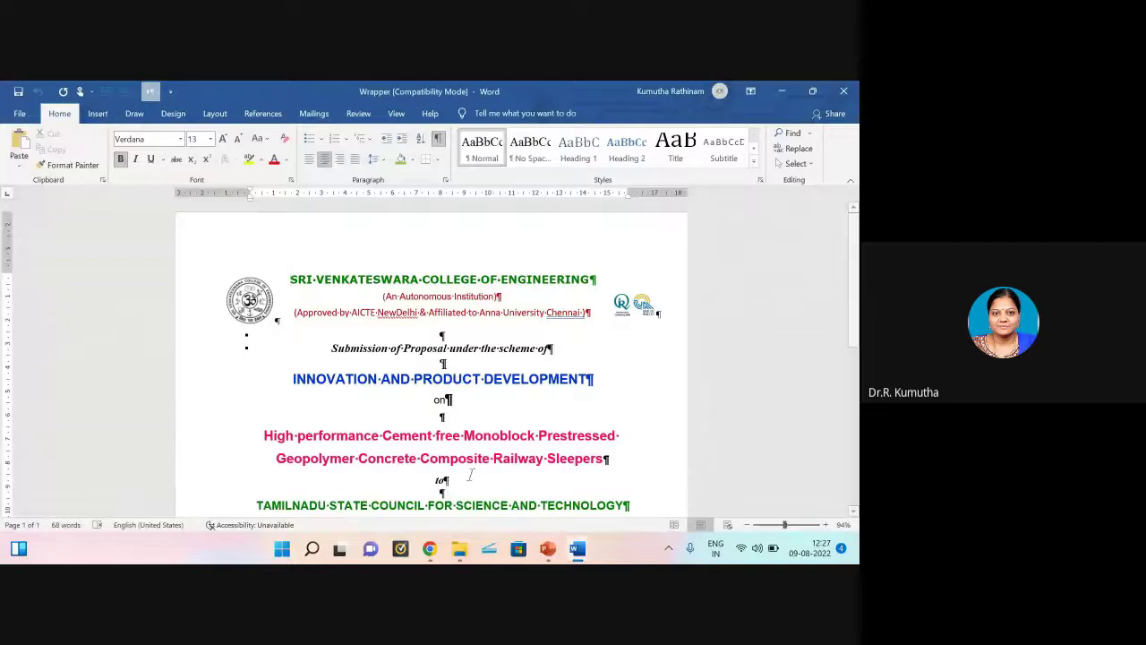
{"action": "left_click", "coordinate": [851, 93]}
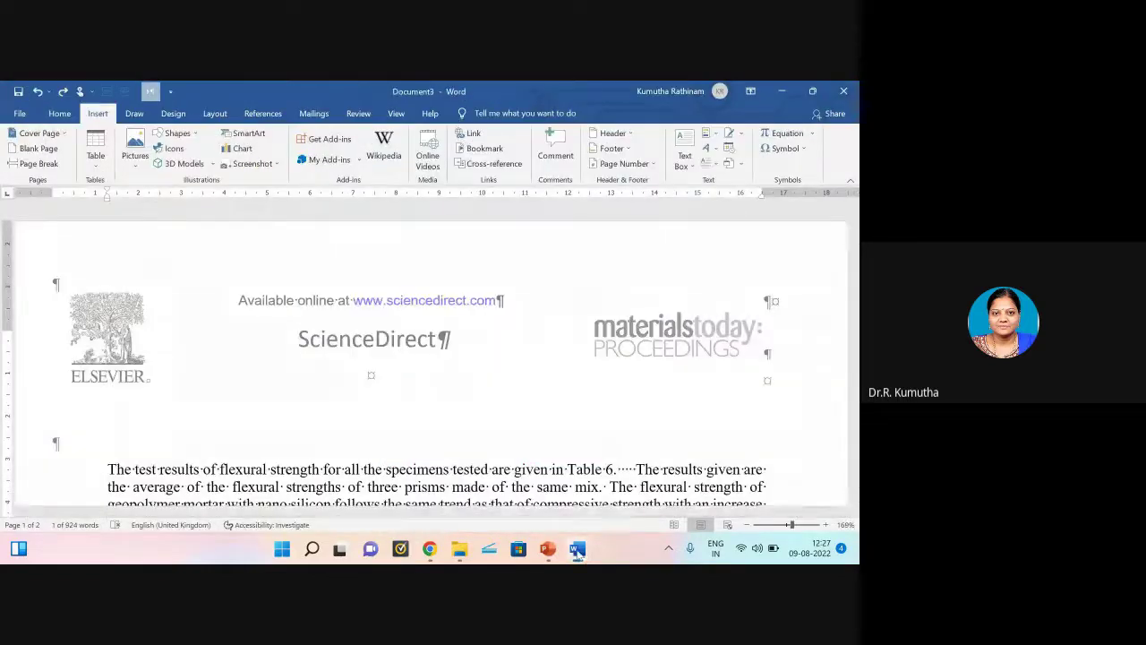
Step: Browse the built-in cover page designs, insert the Banded one into Document3 and look over its layout
{"action": "left_click", "coordinate": [39, 133]}
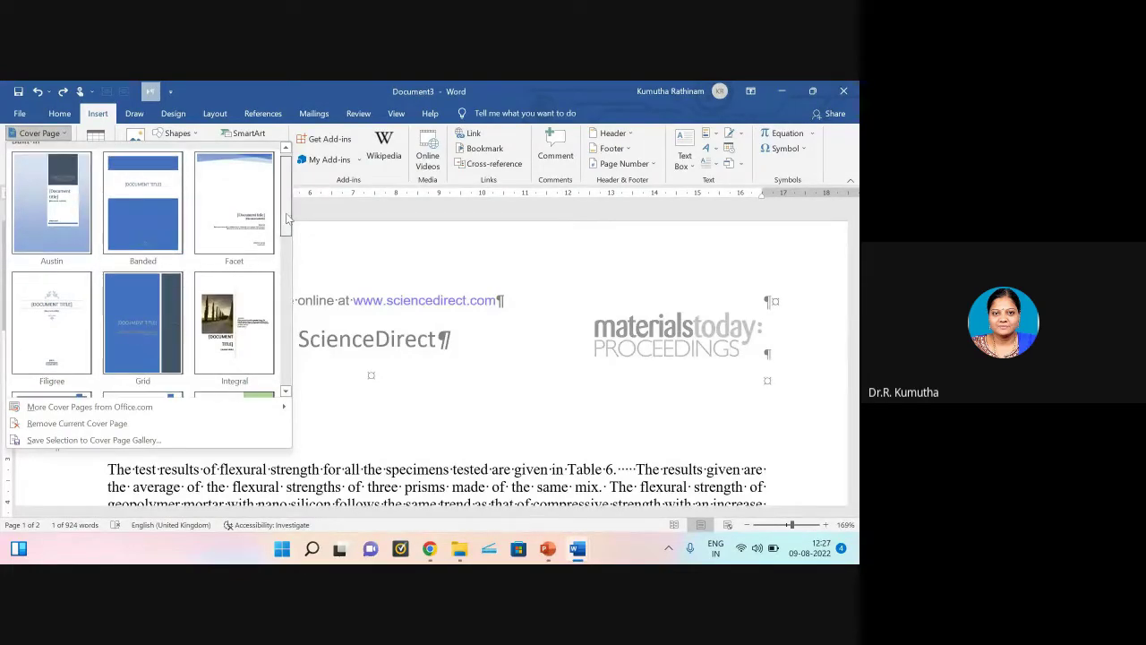
{"action": "scroll", "coordinate": [287, 211], "scroll_direction": "down", "scroll_amount": 1}
{"action": "scroll", "coordinate": [273, 305], "scroll_direction": "down", "scroll_amount": 4}
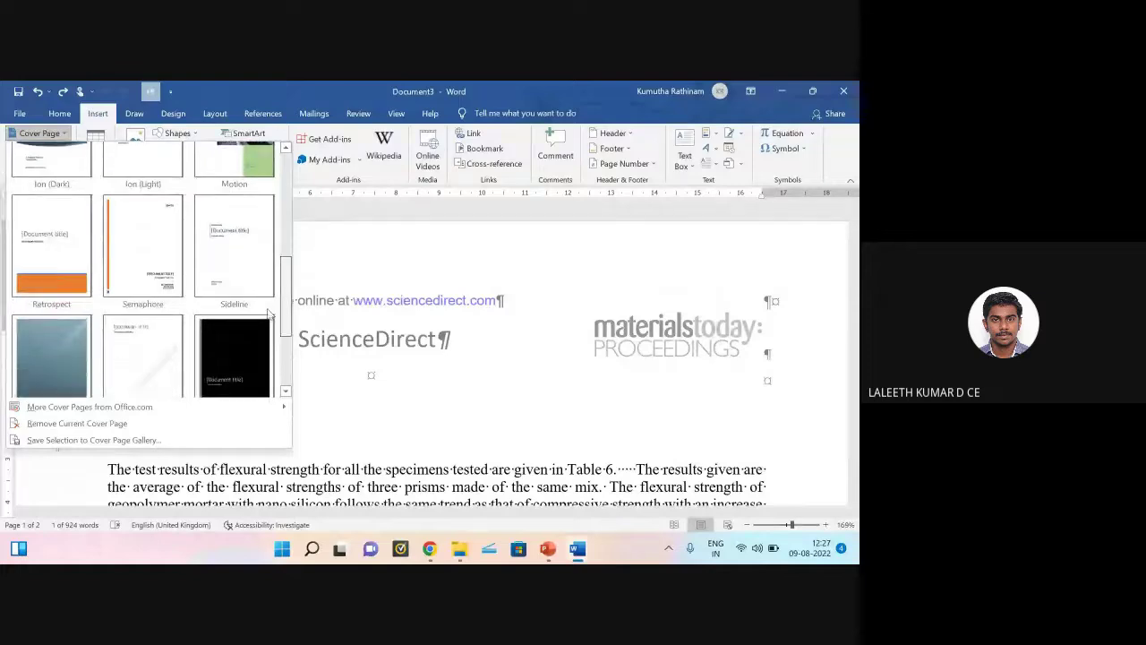
{"action": "scroll", "coordinate": [269, 349], "scroll_direction": "up", "scroll_amount": 5}
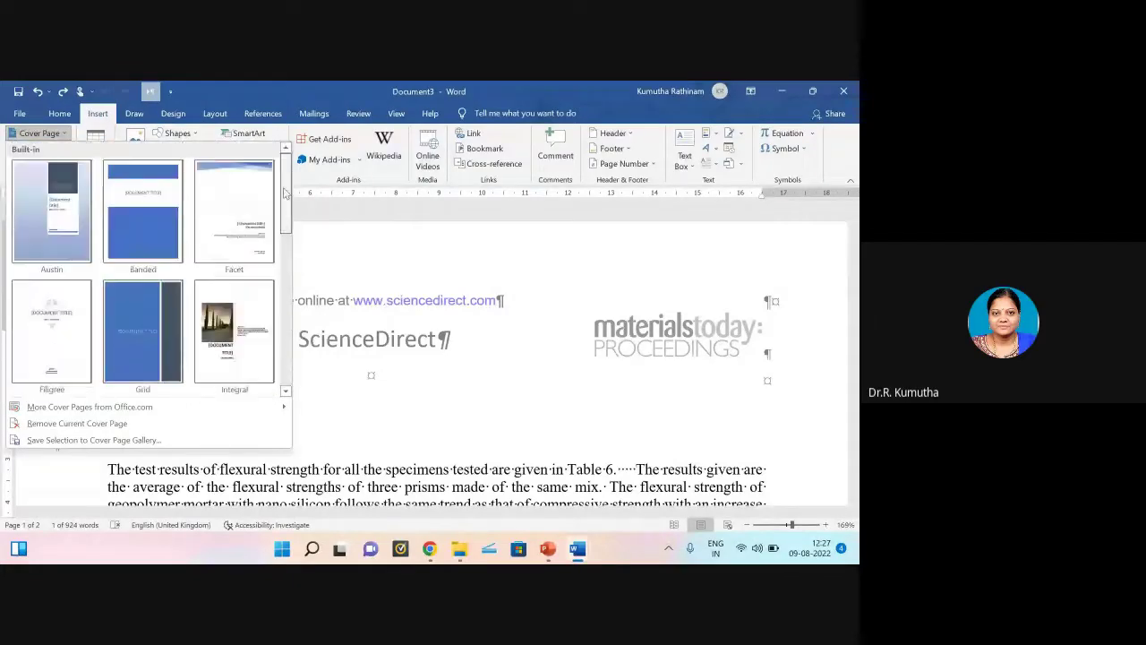
{"action": "left_click", "coordinate": [143, 213]}
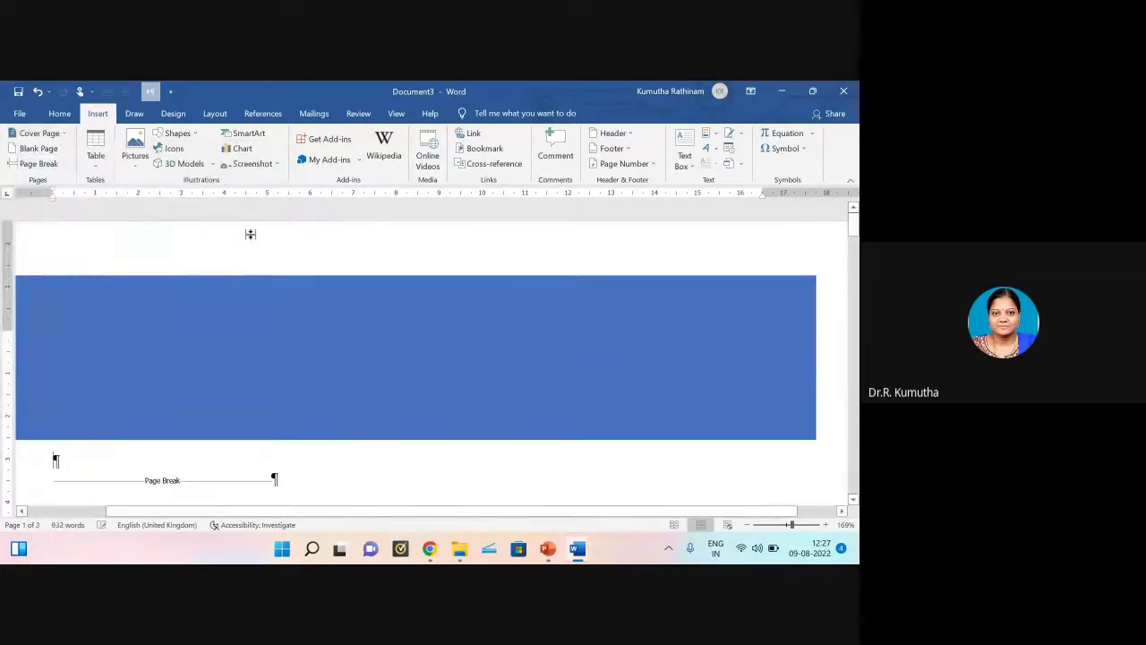
{"action": "scroll", "coordinate": [587, 388], "scroll_direction": "down", "scroll_amount": 2}
{"action": "scroll", "coordinate": [613, 368], "scroll_direction": "down", "scroll_amount": 6}
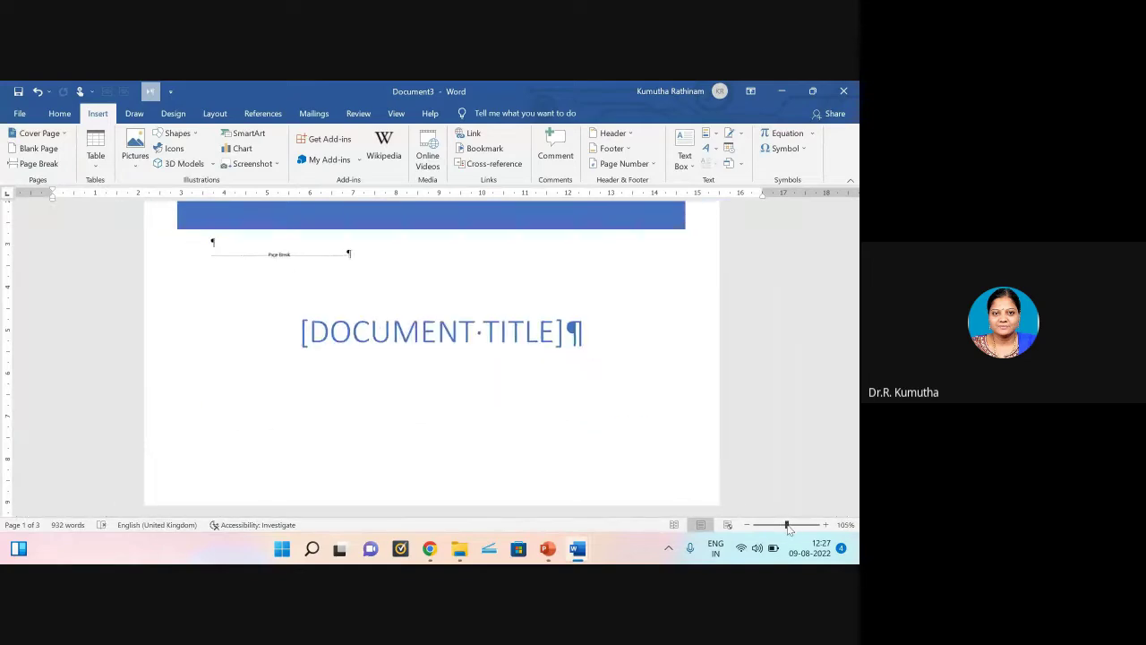
{"action": "scroll", "coordinate": [612, 369], "scroll_direction": "down", "scroll_amount": 8}
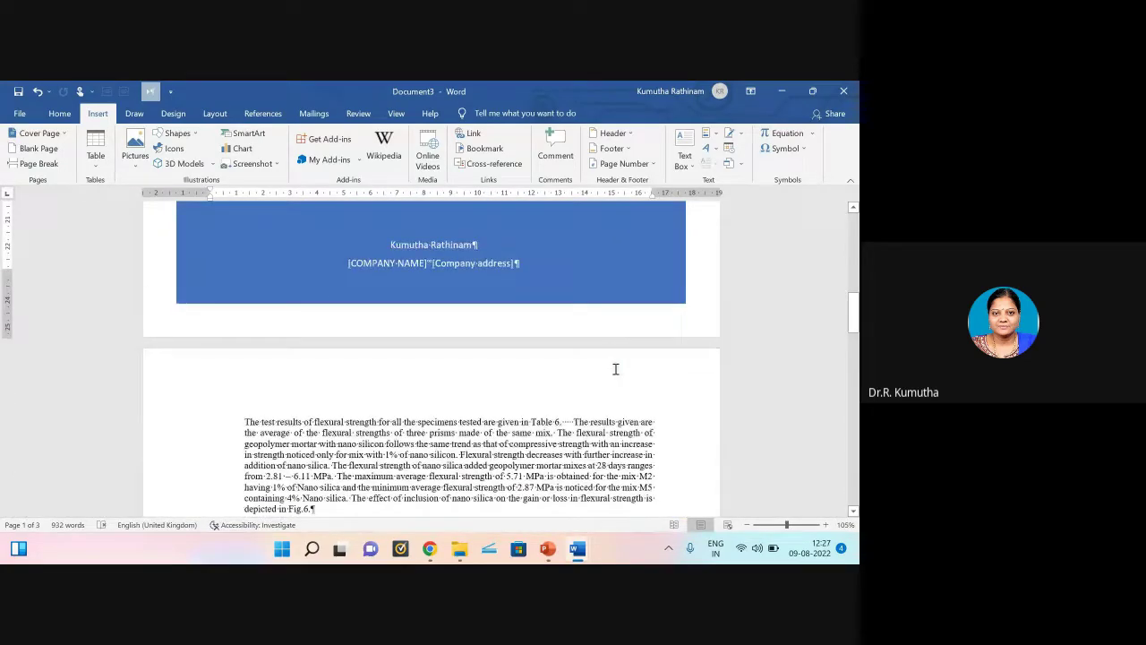
{"action": "scroll", "coordinate": [619, 372], "scroll_direction": "up", "scroll_amount": 5}
{"action": "scroll", "coordinate": [620, 372], "scroll_direction": "down", "scroll_amount": 5}
{"action": "scroll", "coordinate": [627, 379], "scroll_direction": "up", "scroll_amount": 8}
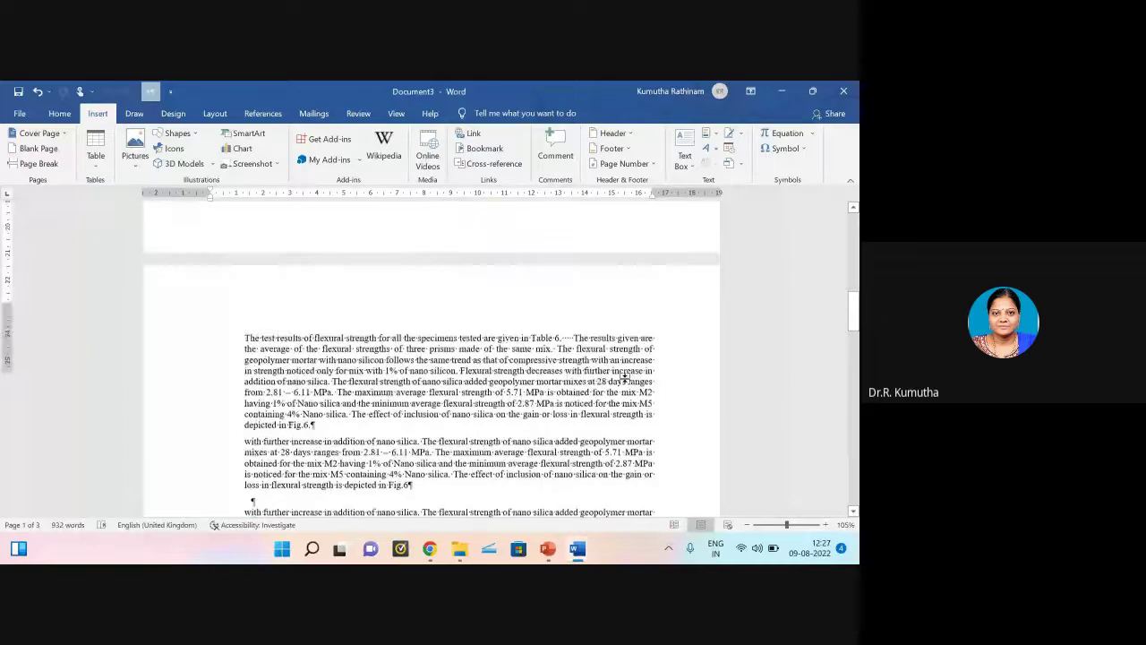
{"action": "scroll", "coordinate": [625, 379], "scroll_direction": "up", "scroll_amount": 3}
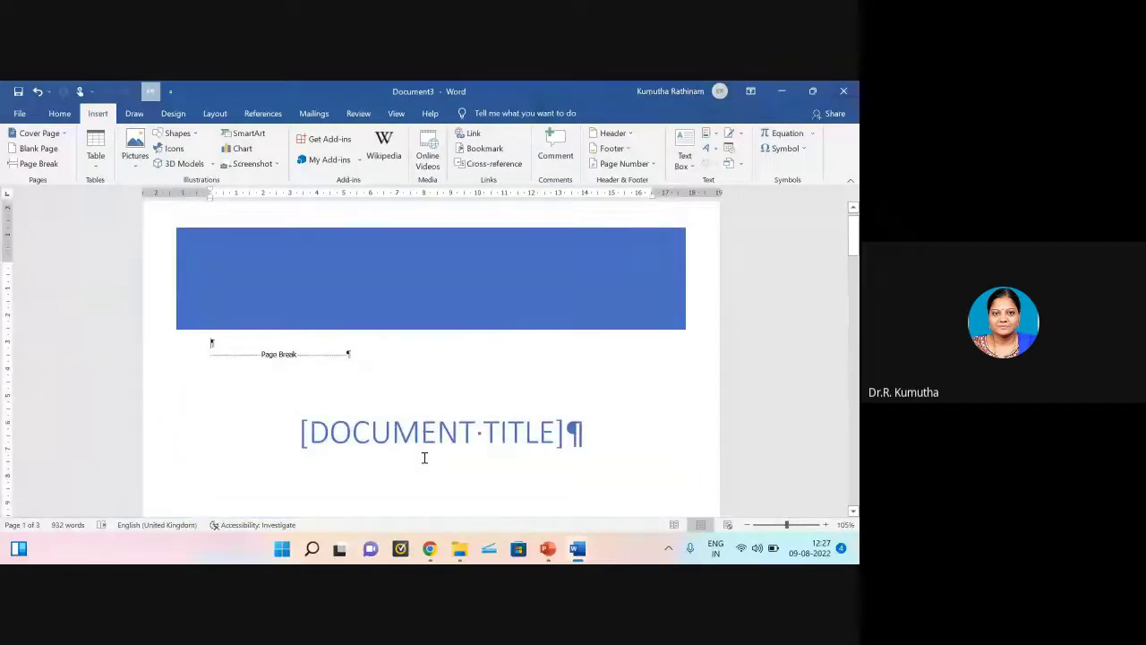
Step: Replace the cover page's document title placeholder with PROJECT REPORT ON
{"action": "left_click", "coordinate": [322, 434]}
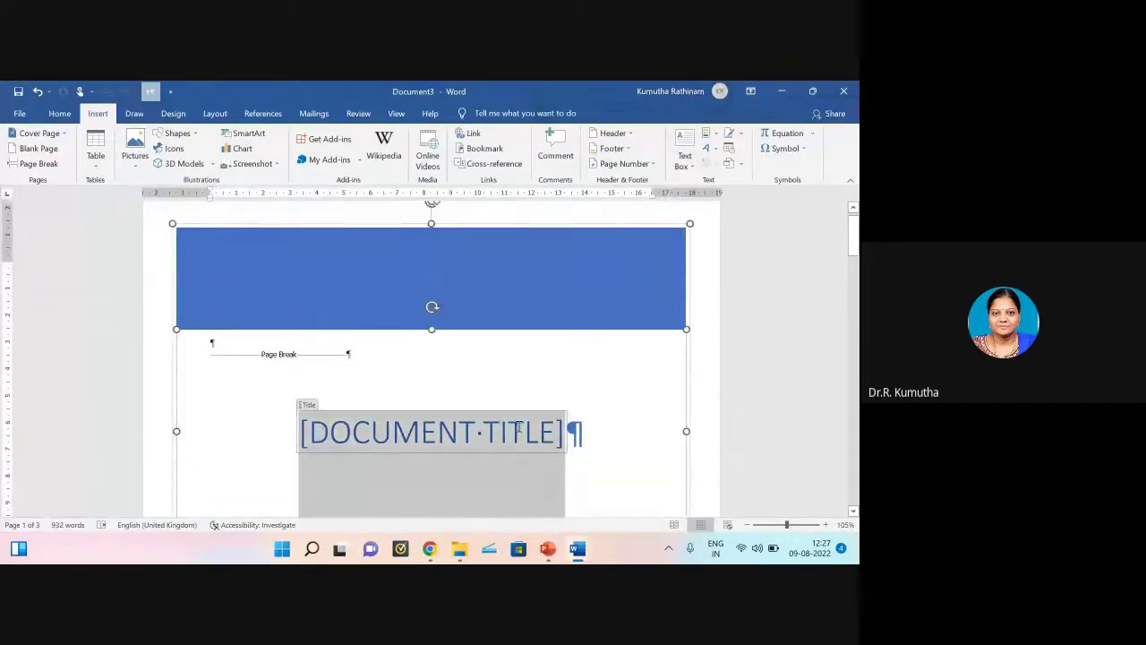
{"action": "type", "text": "P"}
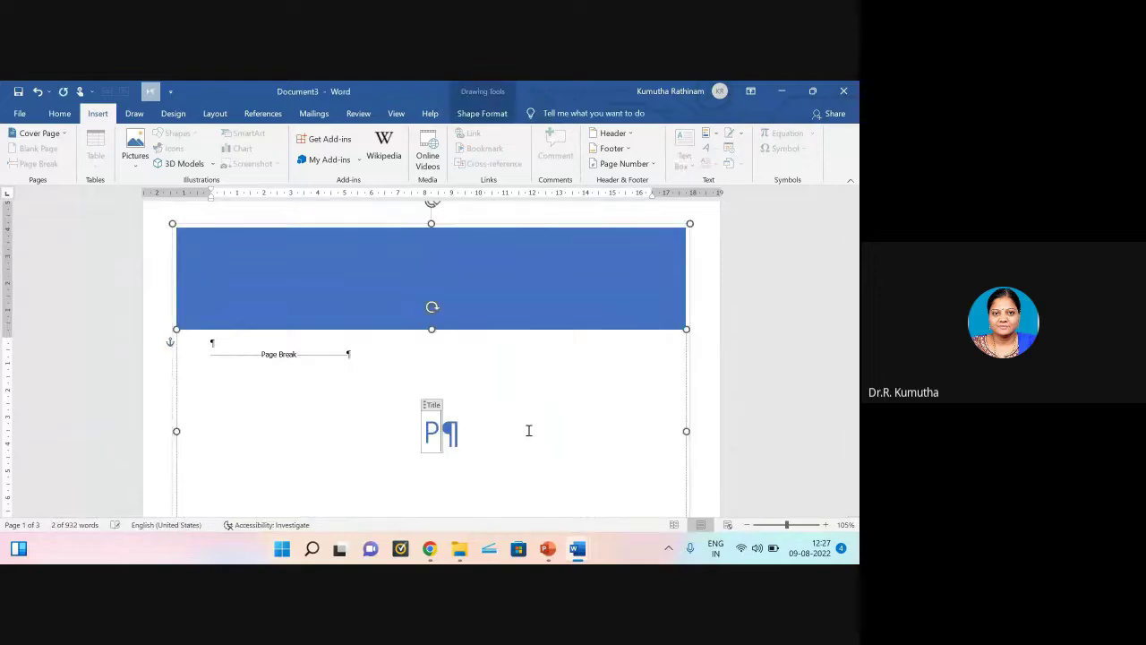
{"action": "type", "text": "ROJEC"}
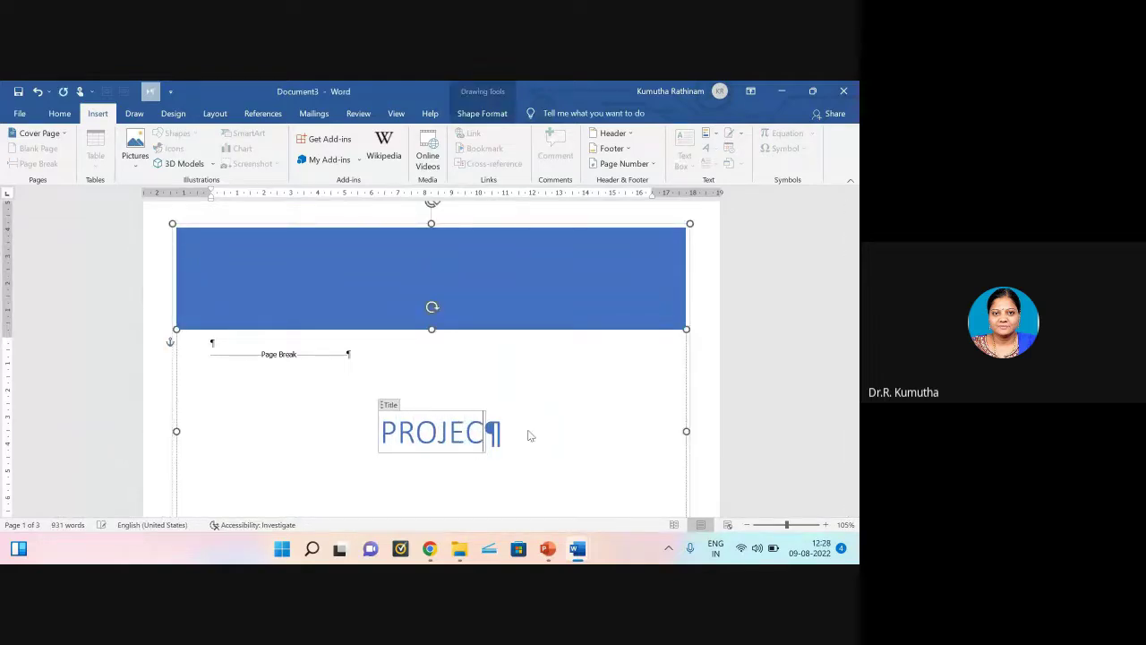
{"action": "type", "text": "T REPO"}
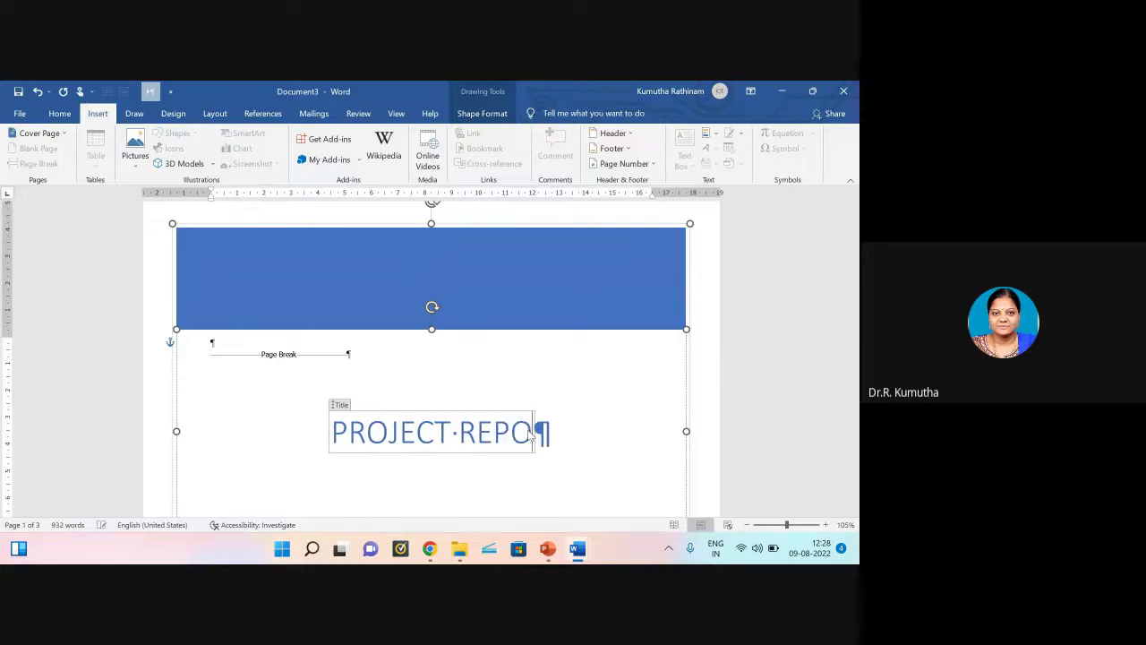
{"action": "type", "text": "RT ON"}
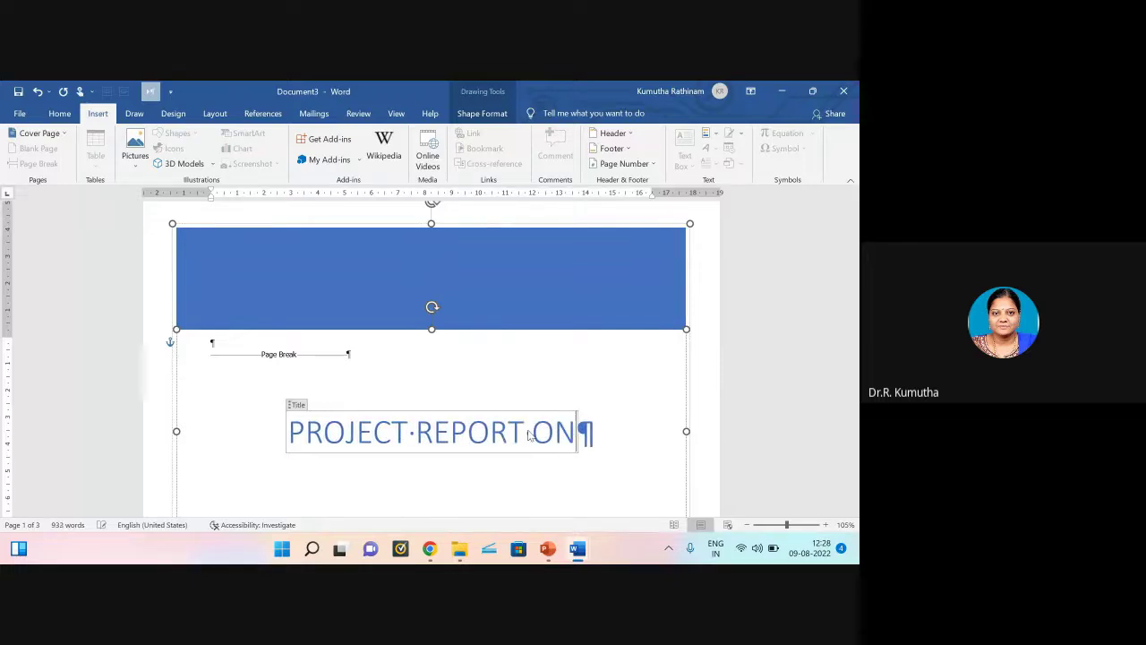
Step: Select the author name in the cover page's lower blue block, then return to the title
{"action": "scroll", "coordinate": [487, 414], "scroll_direction": "down", "scroll_amount": 10}
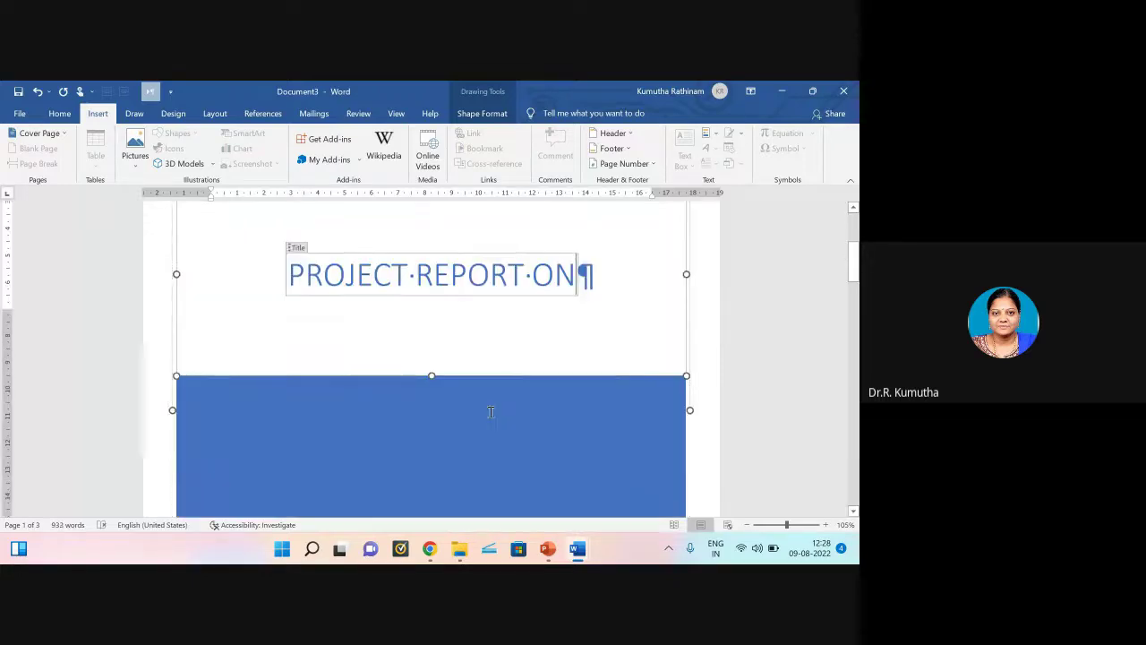
{"action": "scroll", "coordinate": [492, 415], "scroll_direction": "down", "scroll_amount": 3}
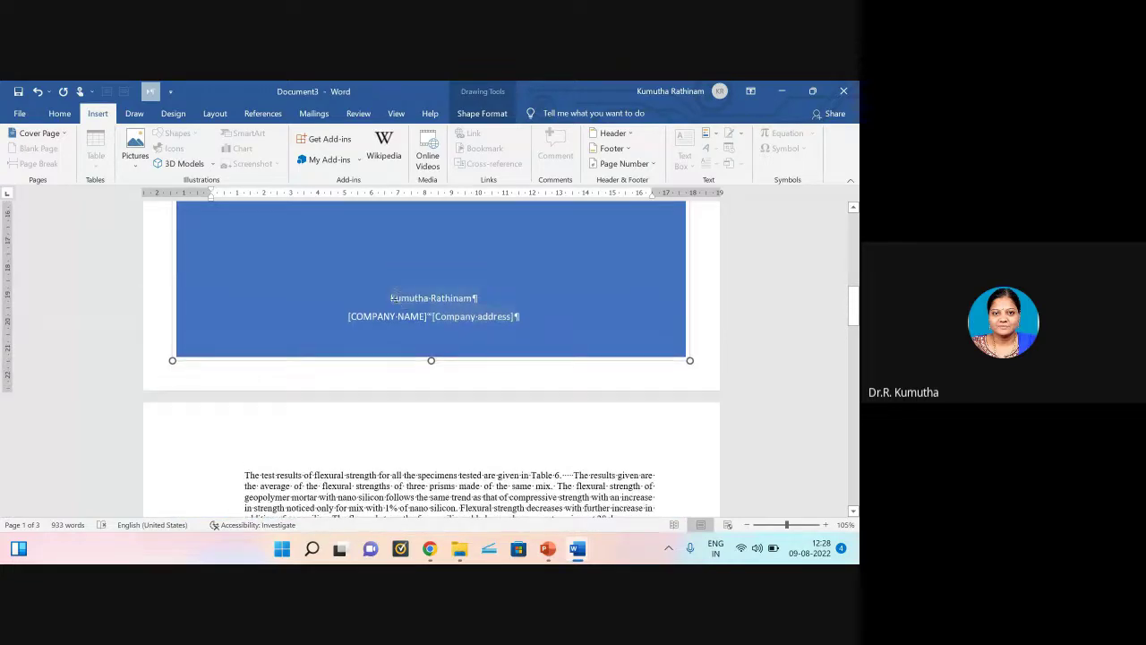
{"action": "left_click_drag", "start_coordinate": [391, 298], "coordinate": [473, 301]}
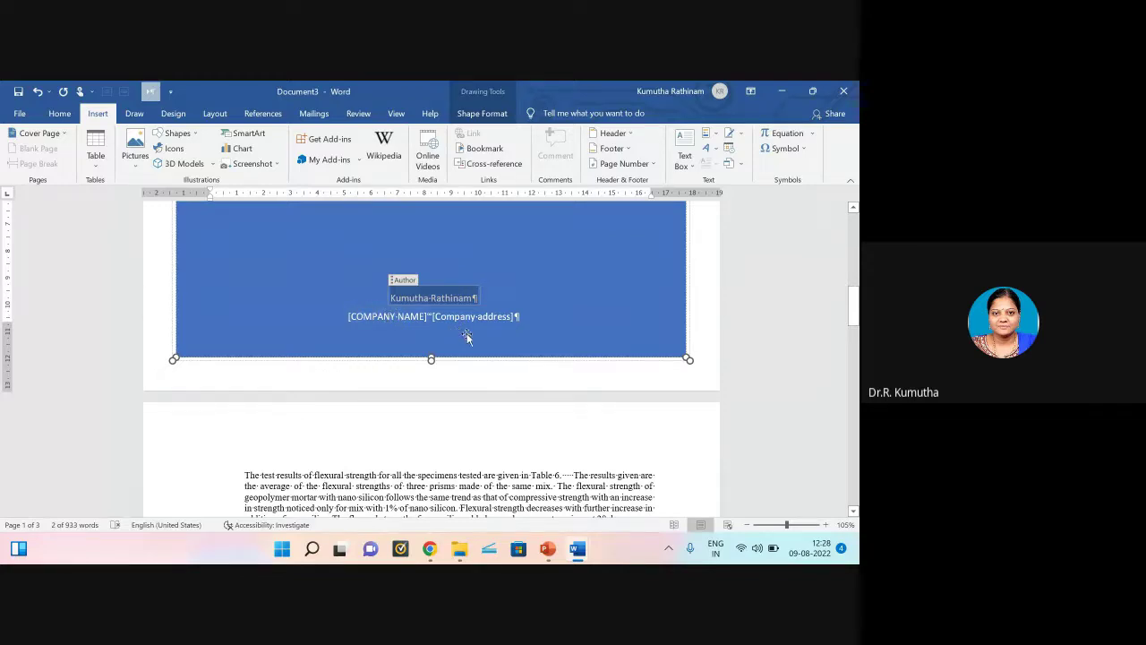
{"action": "scroll", "coordinate": [475, 345], "scroll_direction": "up", "scroll_amount": 10}
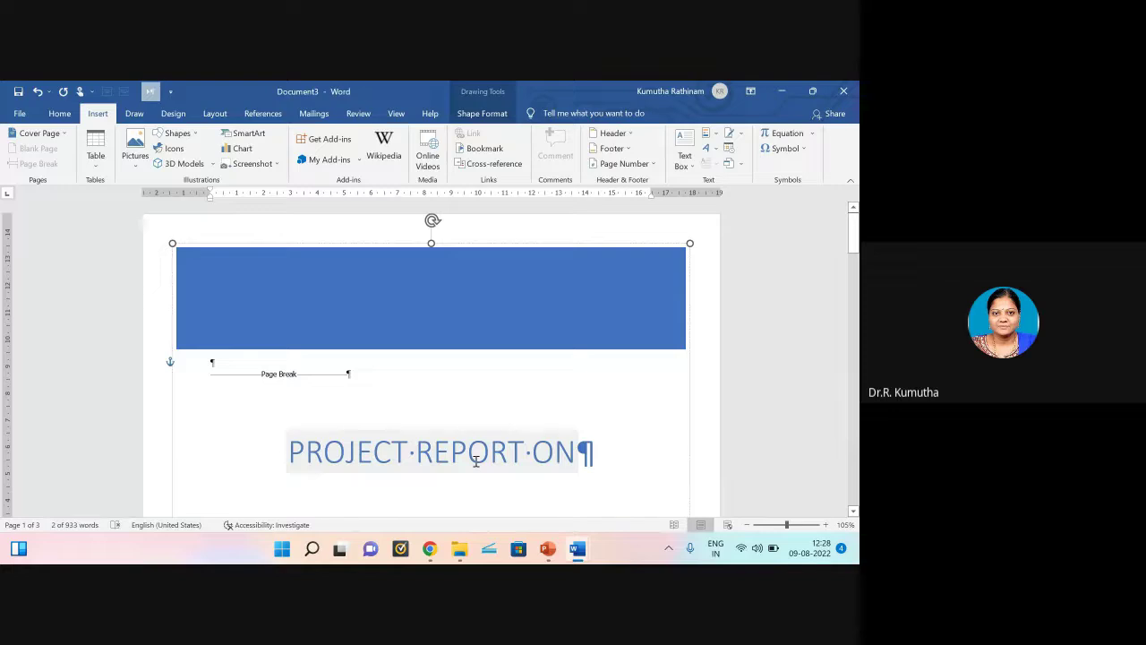
Step: Switch the cover page to the Austin design and examine its abstract, title, subtitle and author areas
{"action": "left_click", "coordinate": [61, 134]}
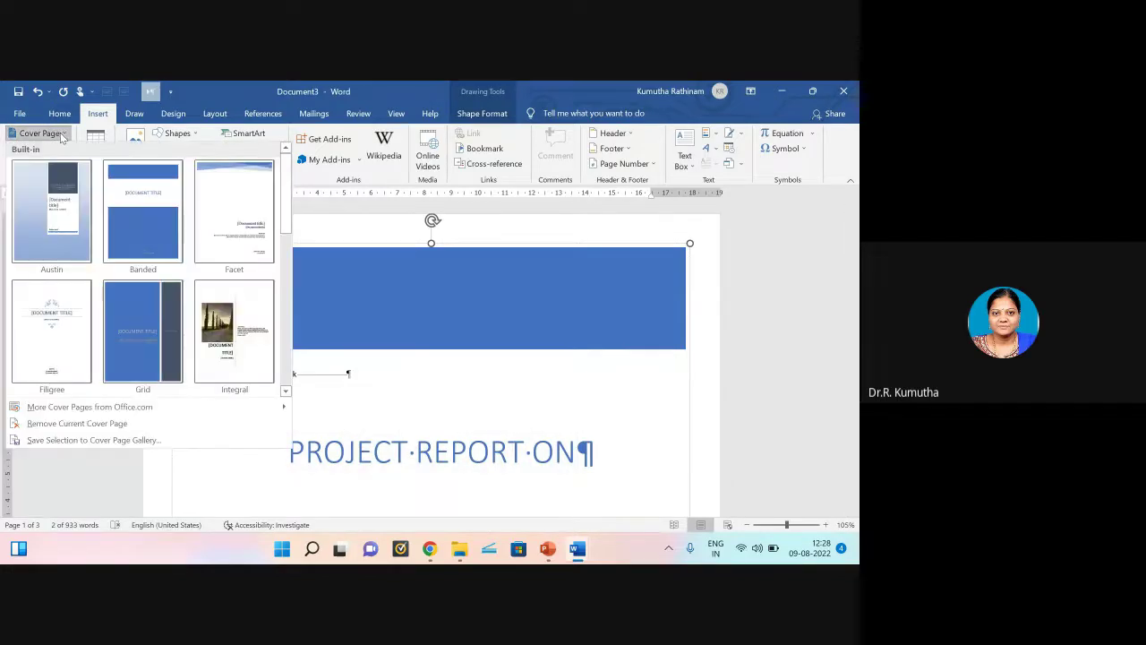
{"action": "left_click", "coordinate": [54, 214]}
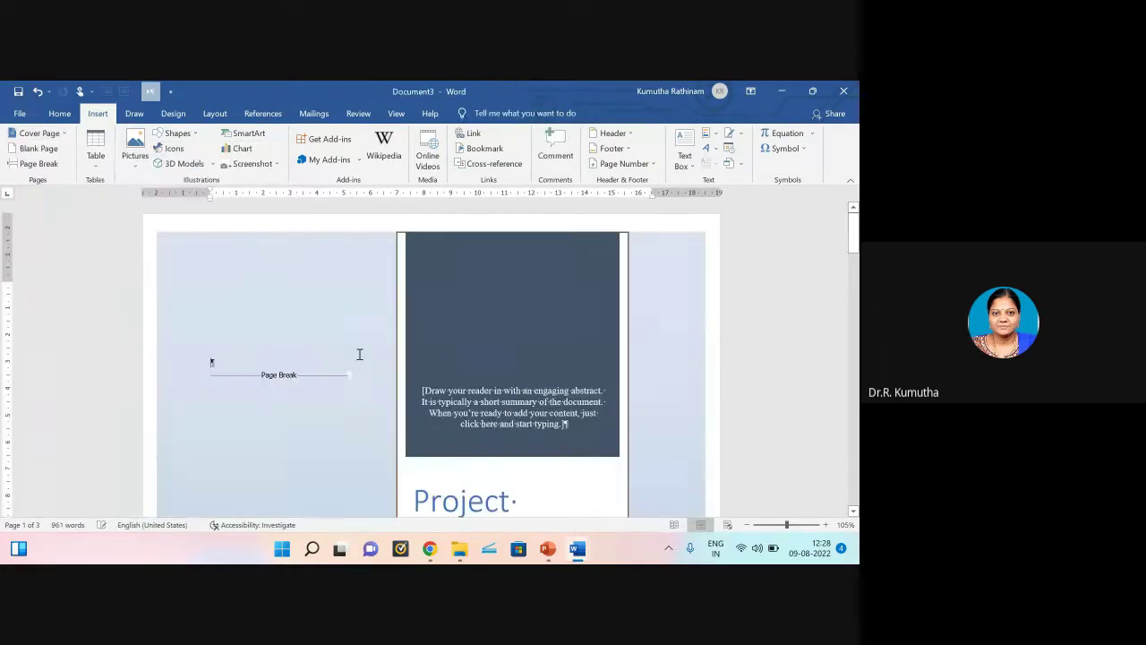
{"action": "scroll", "coordinate": [359, 354], "scroll_direction": "down", "scroll_amount": 5}
{"action": "scroll", "coordinate": [359, 355], "scroll_direction": "up", "scroll_amount": 2}
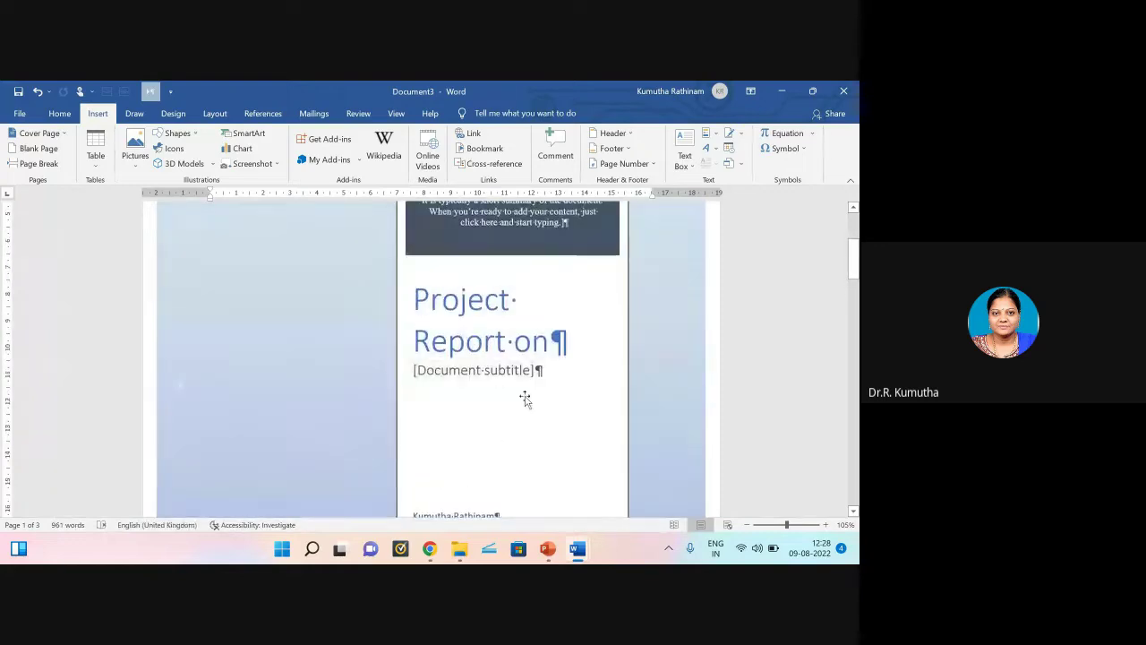
{"action": "scroll", "coordinate": [538, 415], "scroll_direction": "up", "scroll_amount": 4}
{"action": "scroll", "coordinate": [543, 429], "scroll_direction": "down", "scroll_amount": 7}
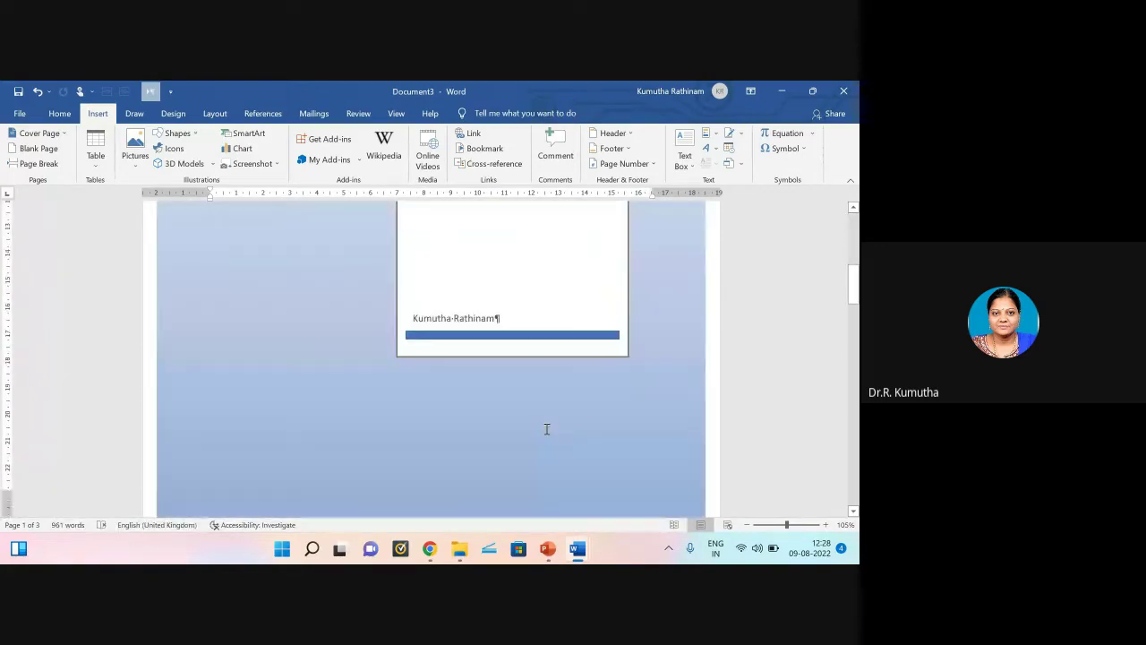
{"action": "scroll", "coordinate": [547, 428], "scroll_direction": "up", "scroll_amount": 6}
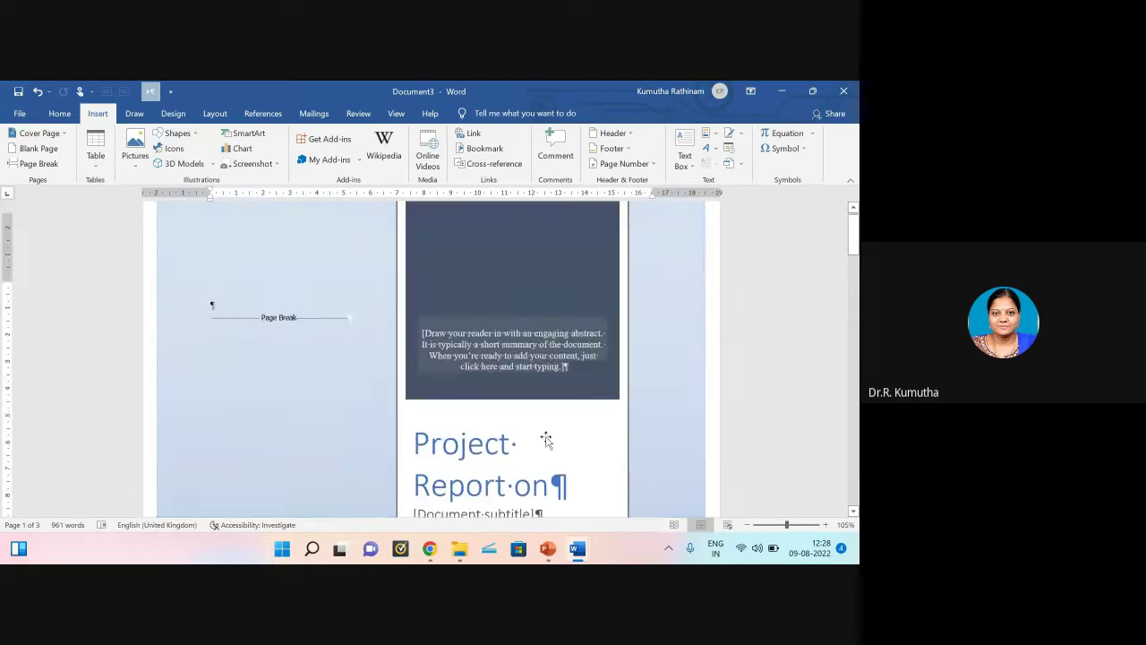
{"action": "scroll", "coordinate": [546, 439], "scroll_direction": "up", "scroll_amount": 1}
{"action": "scroll", "coordinate": [545, 440], "scroll_direction": "down", "scroll_amount": 6}
{"action": "scroll", "coordinate": [547, 441], "scroll_direction": "up", "scroll_amount": 3}
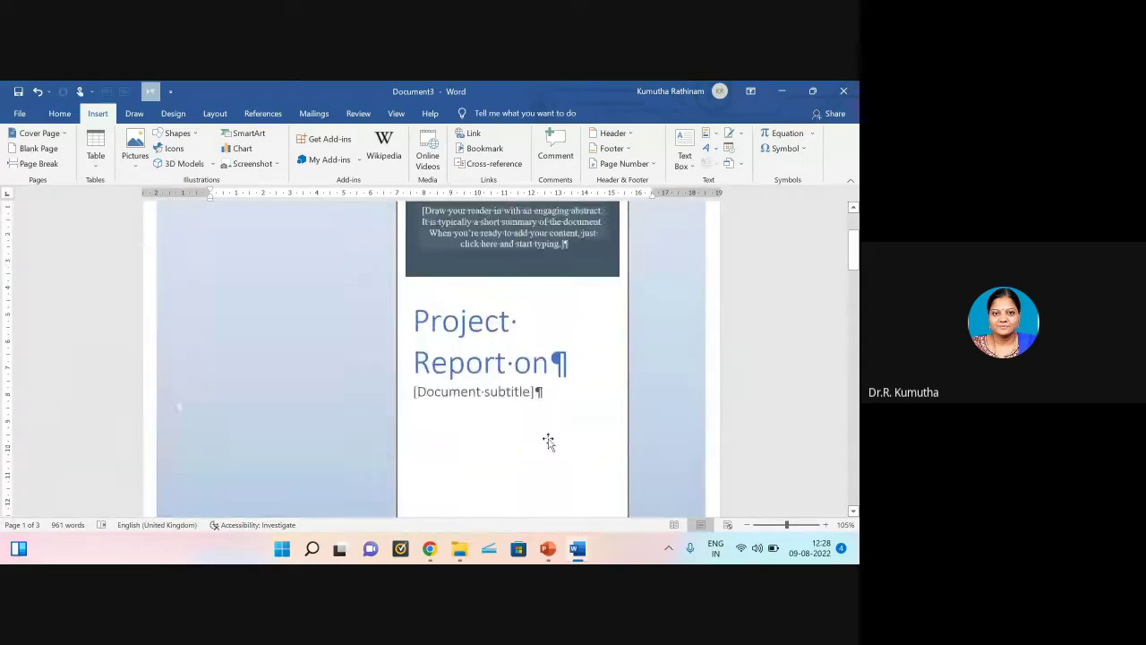
{"action": "scroll", "coordinate": [548, 442], "scroll_direction": "up", "scroll_amount": 3}
Step: Switch the cover page to the Facet design and look through the whole page
{"action": "left_click", "coordinate": [64, 134]}
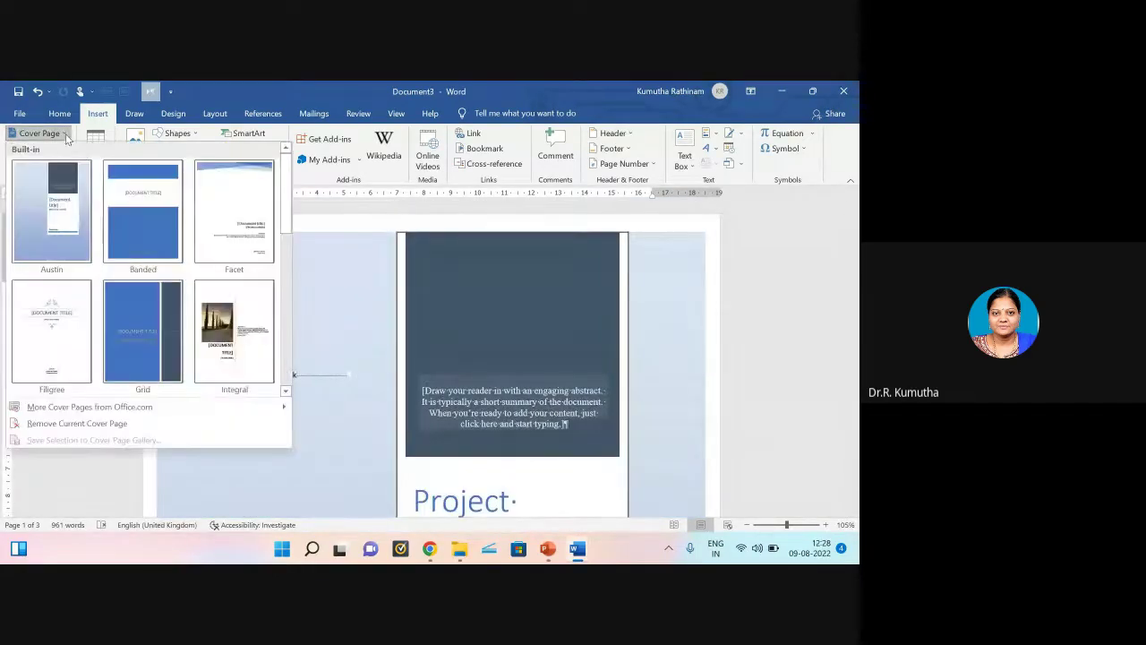
{"action": "left_click", "coordinate": [222, 194]}
{"action": "scroll", "coordinate": [513, 347], "scroll_direction": "down", "scroll_amount": 3}
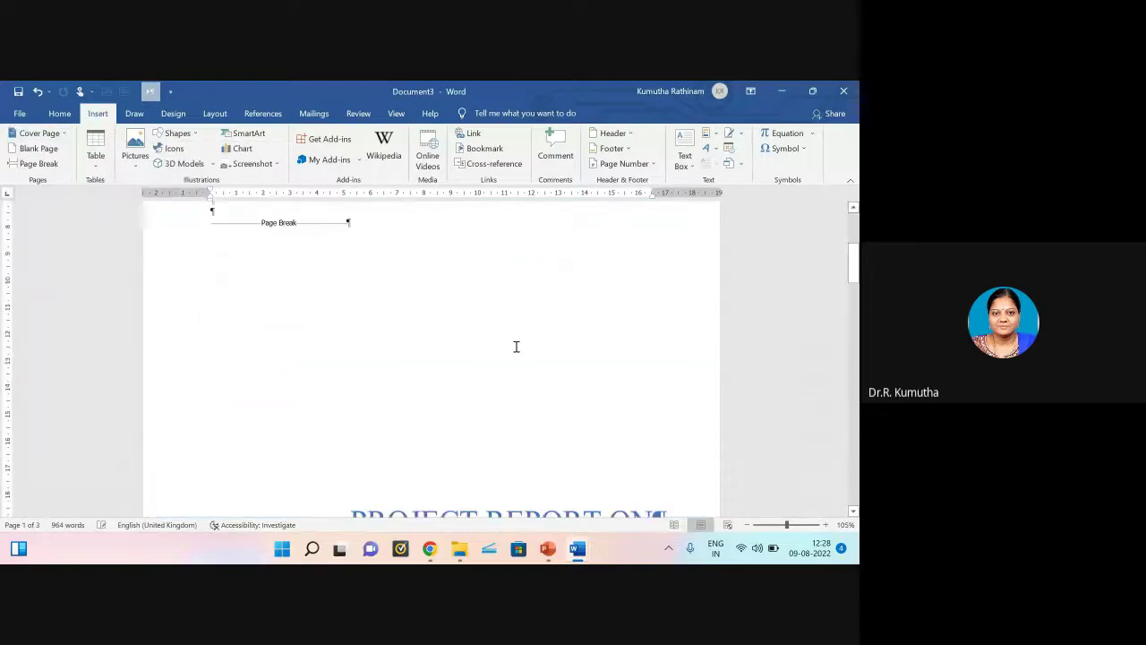
{"action": "scroll", "coordinate": [516, 347], "scroll_direction": "down", "scroll_amount": 10}
{"action": "scroll", "coordinate": [516, 346], "scroll_direction": "up", "scroll_amount": 9}
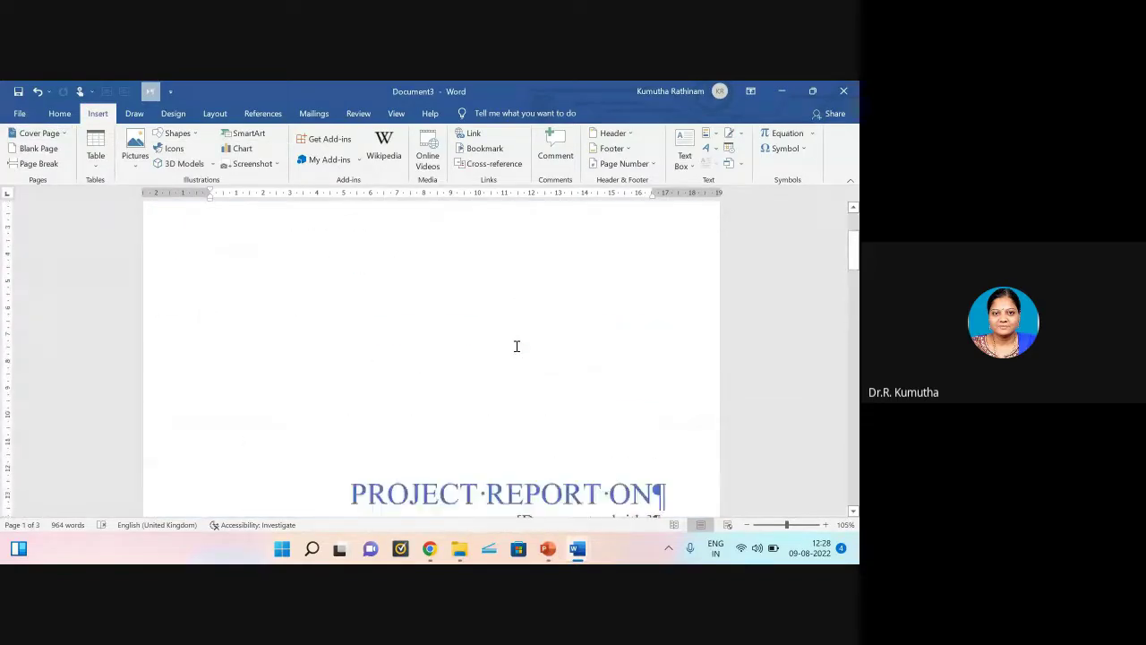
{"action": "scroll", "coordinate": [516, 347], "scroll_direction": "up", "scroll_amount": 5}
Step: Switch the cover page to the Integral design, select its tree-lined road picture and view the page layout
{"action": "left_click", "coordinate": [64, 134]}
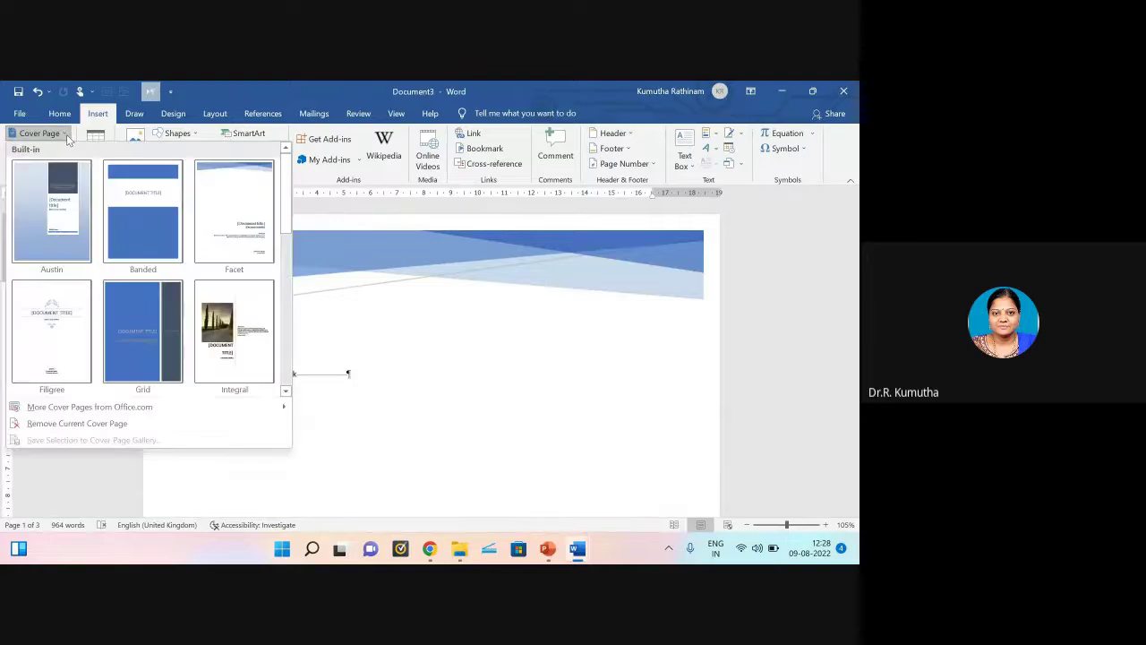
{"action": "left_click", "coordinate": [226, 334]}
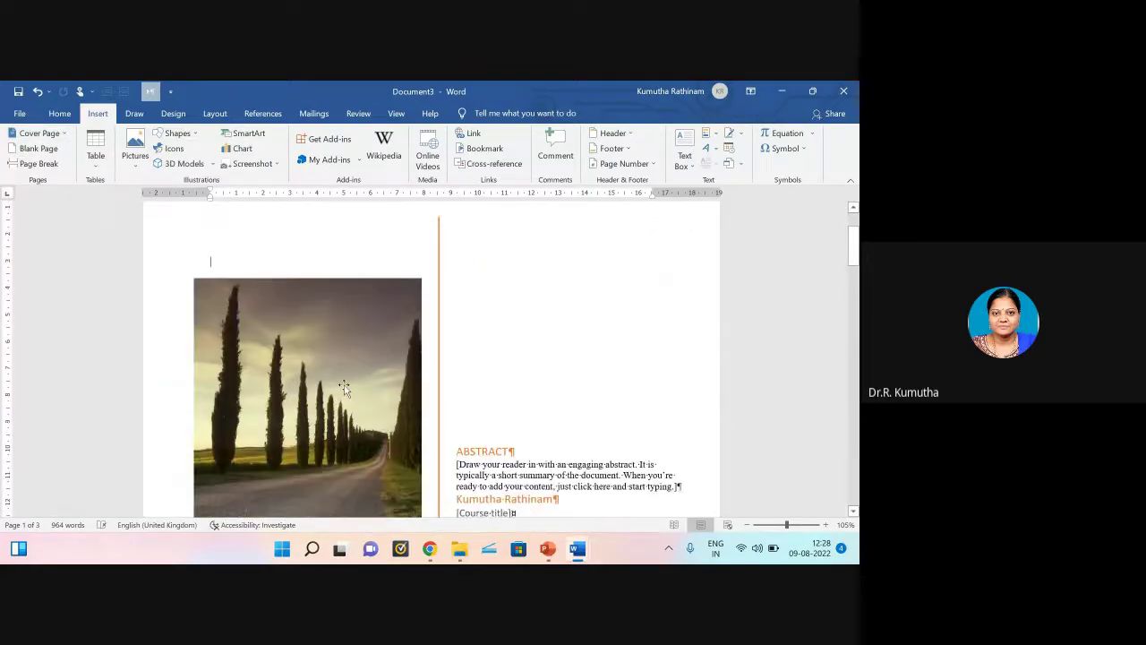
{"action": "left_click", "coordinate": [343, 387]}
{"action": "scroll", "coordinate": [351, 358], "scroll_direction": "down", "scroll_amount": 3}
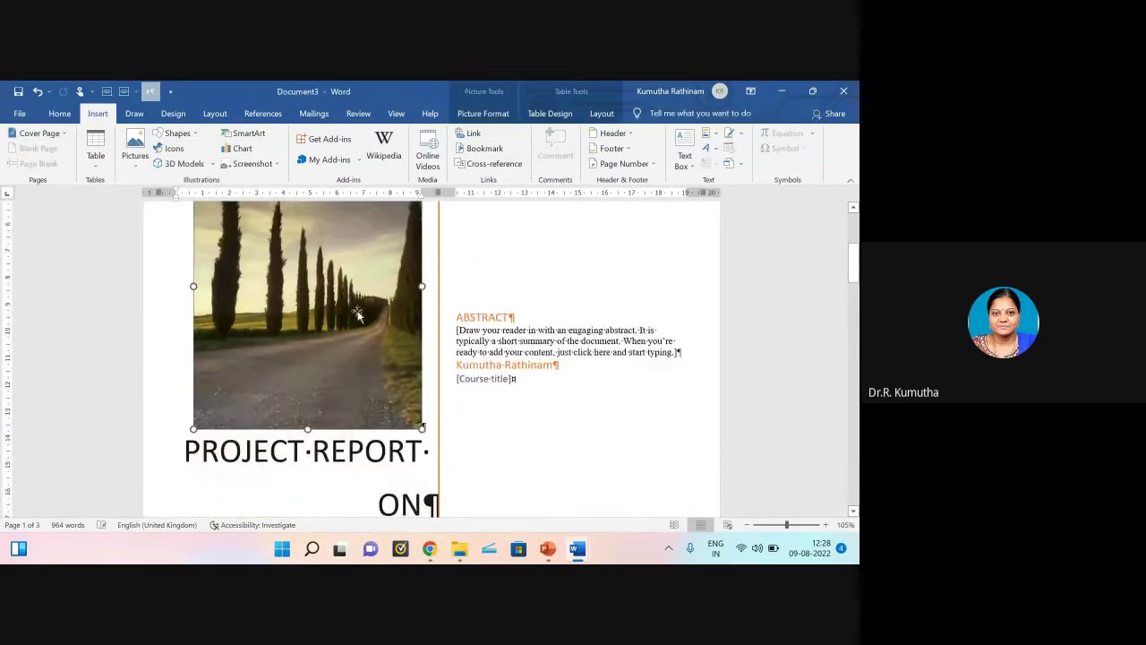
{"action": "scroll", "coordinate": [375, 337], "scroll_direction": "down", "scroll_amount": 1}
{"action": "scroll", "coordinate": [381, 340], "scroll_direction": "up", "scroll_amount": 4}
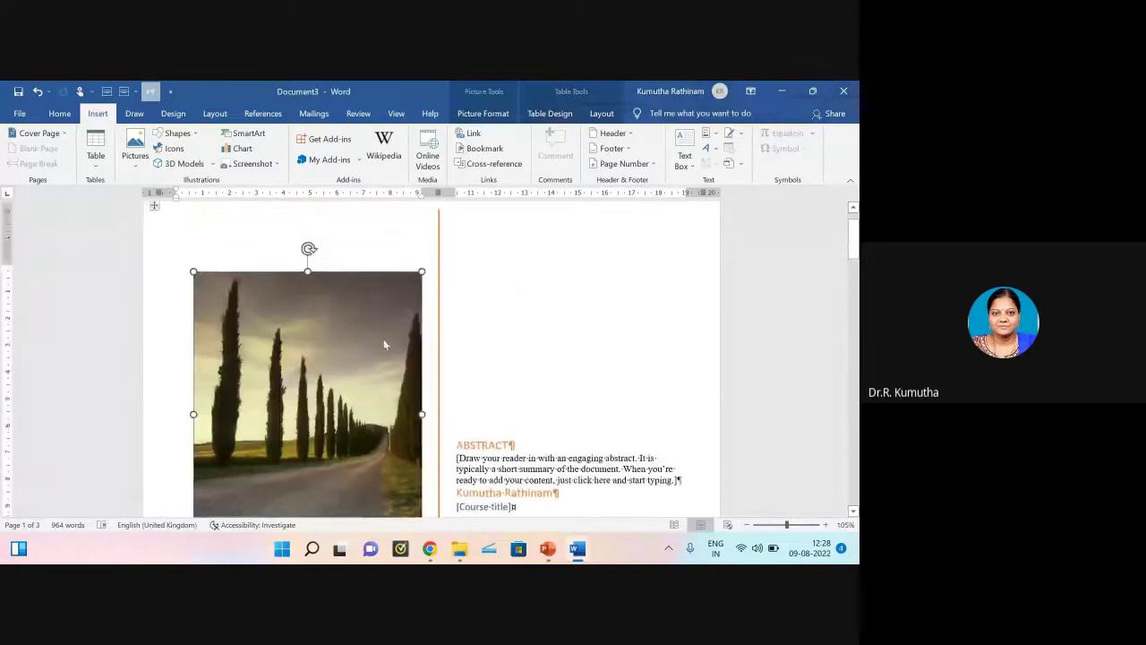
Step: Look over the Integral cover page once more and remove the current cover page from the document
{"action": "scroll", "coordinate": [385, 344], "scroll_direction": "up", "scroll_amount": 3}
{"action": "scroll", "coordinate": [472, 350], "scroll_direction": "down", "scroll_amount": 10}
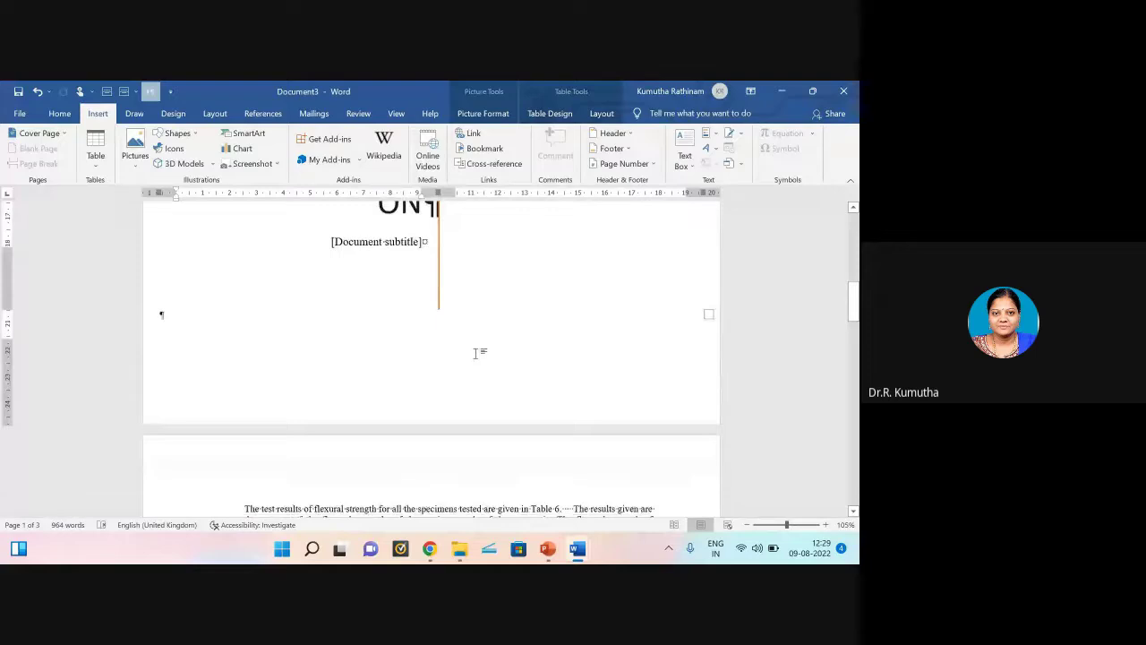
{"action": "scroll", "coordinate": [475, 352], "scroll_direction": "up", "scroll_amount": 2}
{"action": "key", "text": "ctrl+z"}
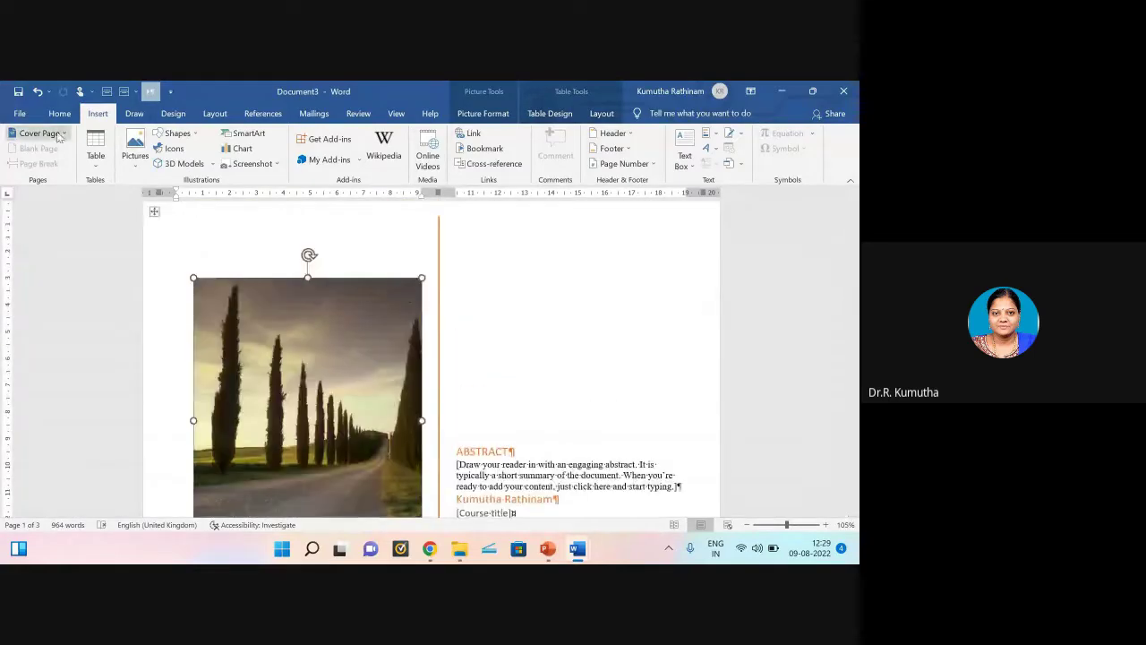
{"action": "left_click", "coordinate": [58, 134]}
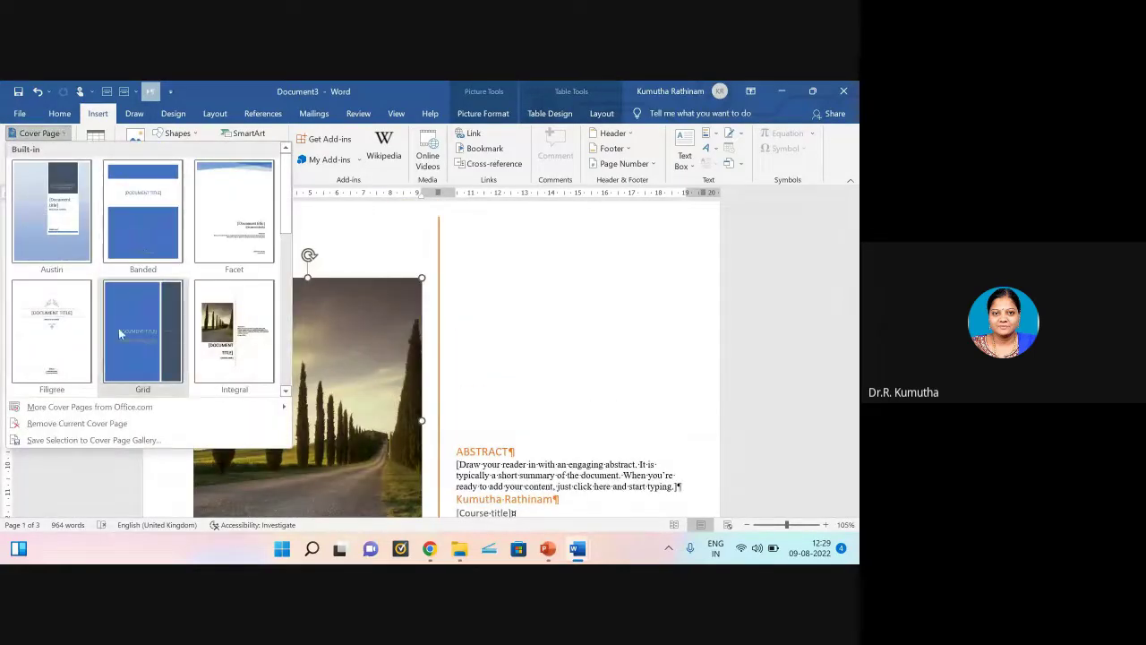
{"action": "mouse_move", "coordinate": [90, 408]}
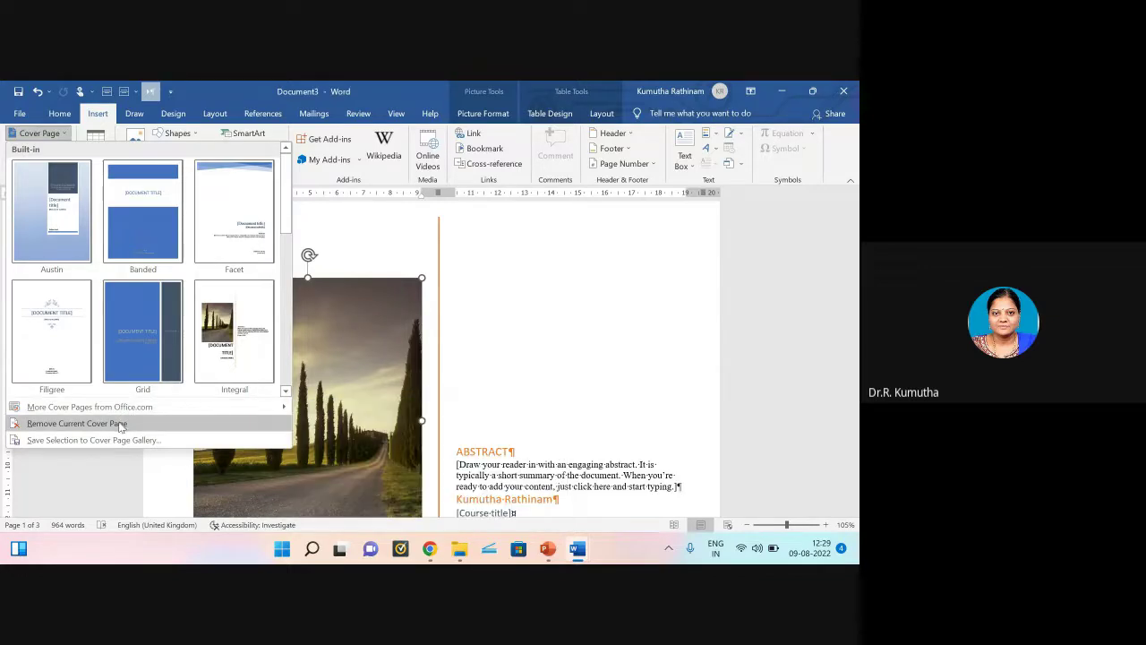
{"action": "left_click", "coordinate": [120, 425]}
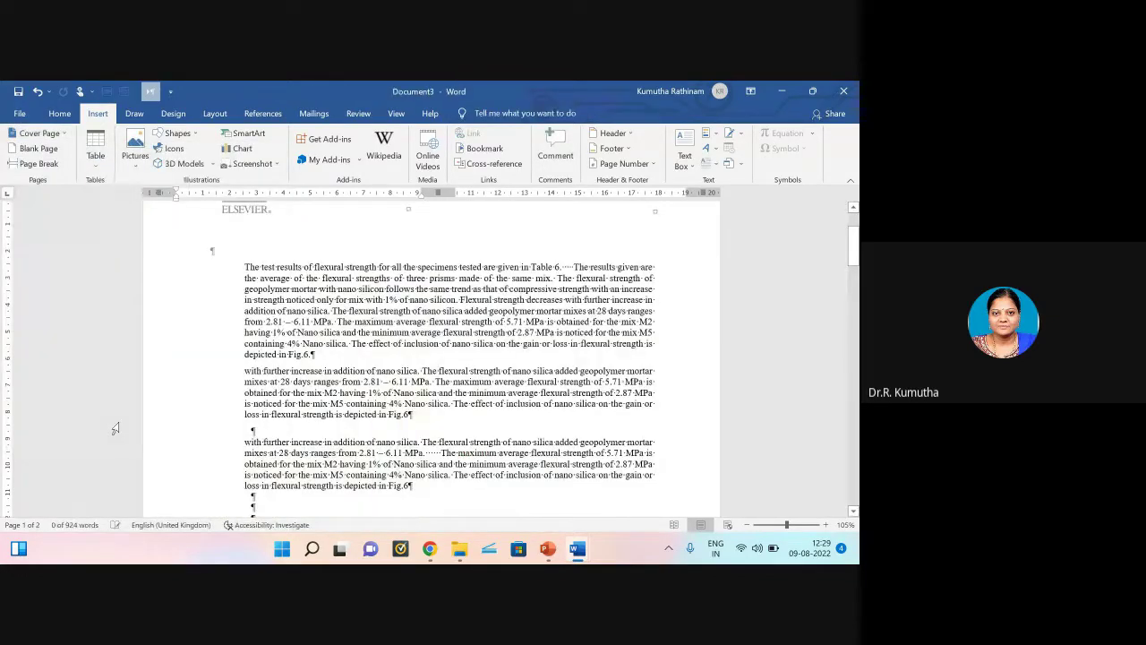
Step: Browse the built-in cover page designs down to ViewMaster and Whisp, then close the gallery without choosing one
{"action": "left_click", "coordinate": [39, 133]}
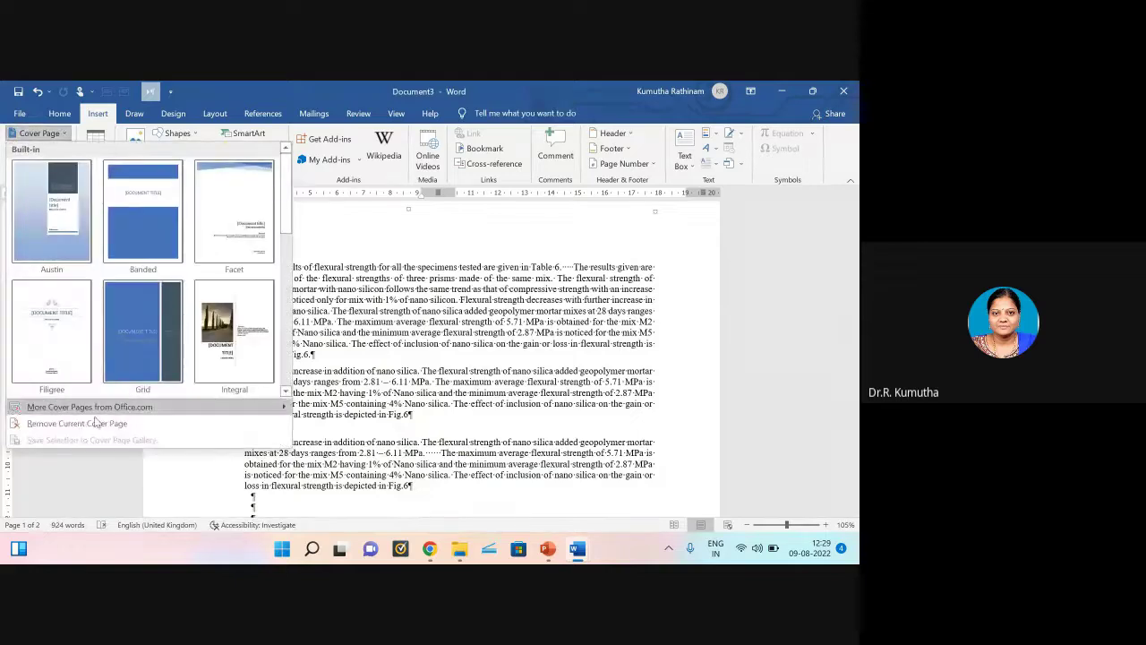
{"action": "scroll", "coordinate": [179, 269], "scroll_direction": "down", "scroll_amount": 5}
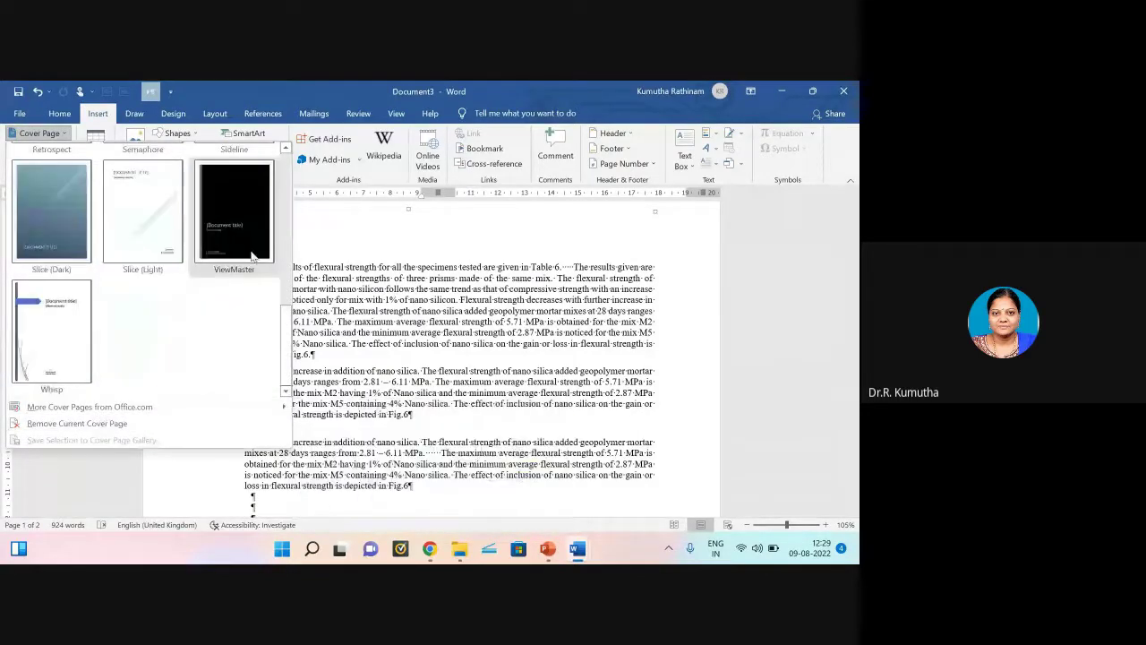
{"action": "scroll", "coordinate": [254, 269], "scroll_direction": "up", "scroll_amount": 5}
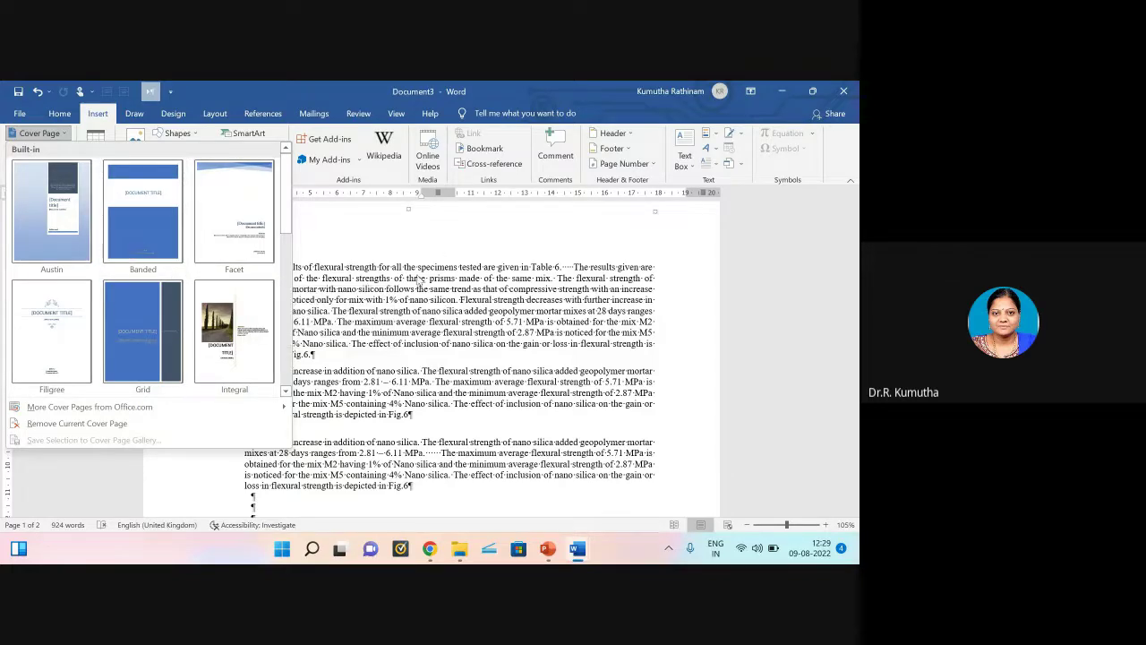
{"action": "left_click", "coordinate": [440, 251]}
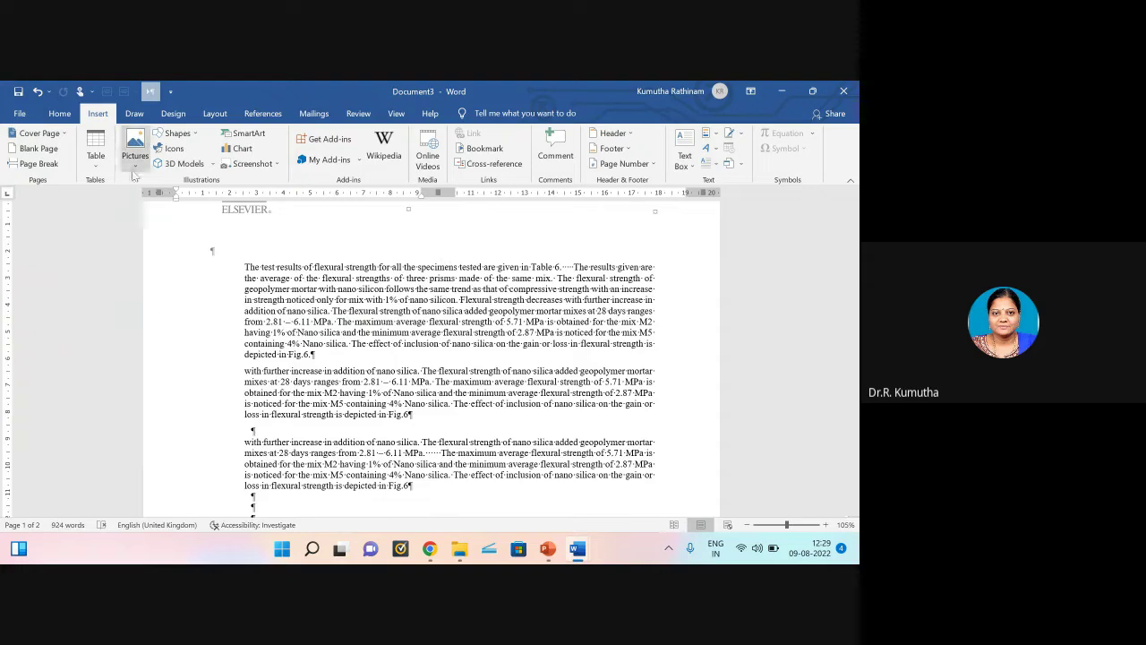
Step: Insert a blank page at the empty paragraph above the numbered reference list, then undo the insertion
{"action": "scroll", "coordinate": [383, 342], "scroll_direction": "up", "scroll_amount": 1}
{"action": "scroll", "coordinate": [382, 347], "scroll_direction": "up", "scroll_amount": 3}
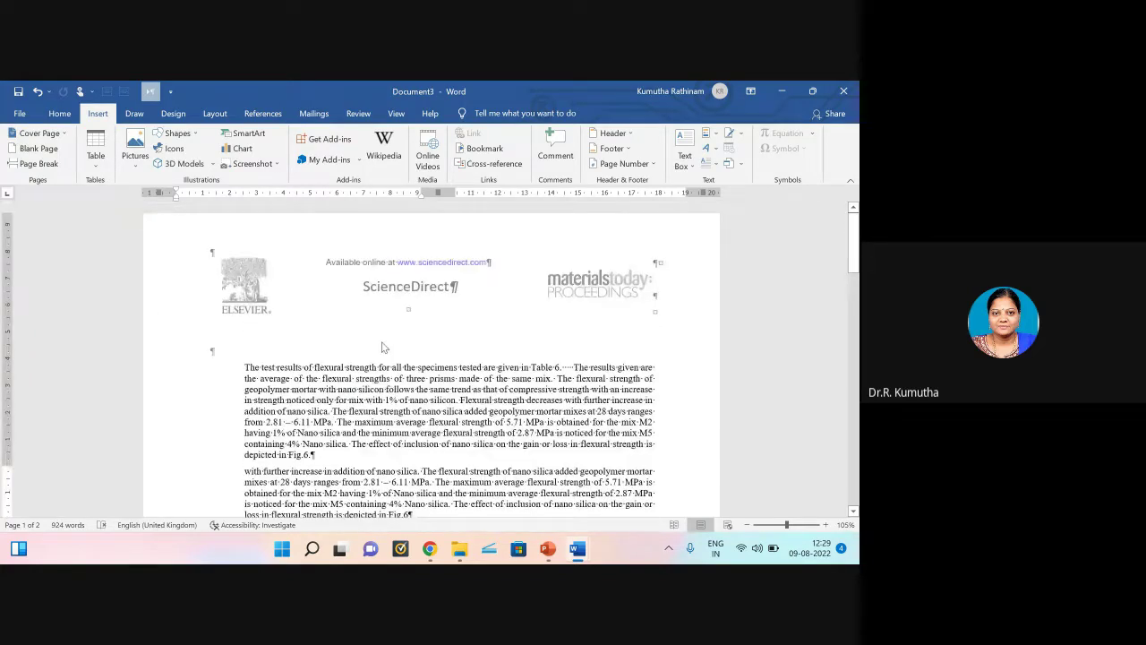
{"action": "scroll", "coordinate": [317, 358], "scroll_direction": "down", "scroll_amount": 10}
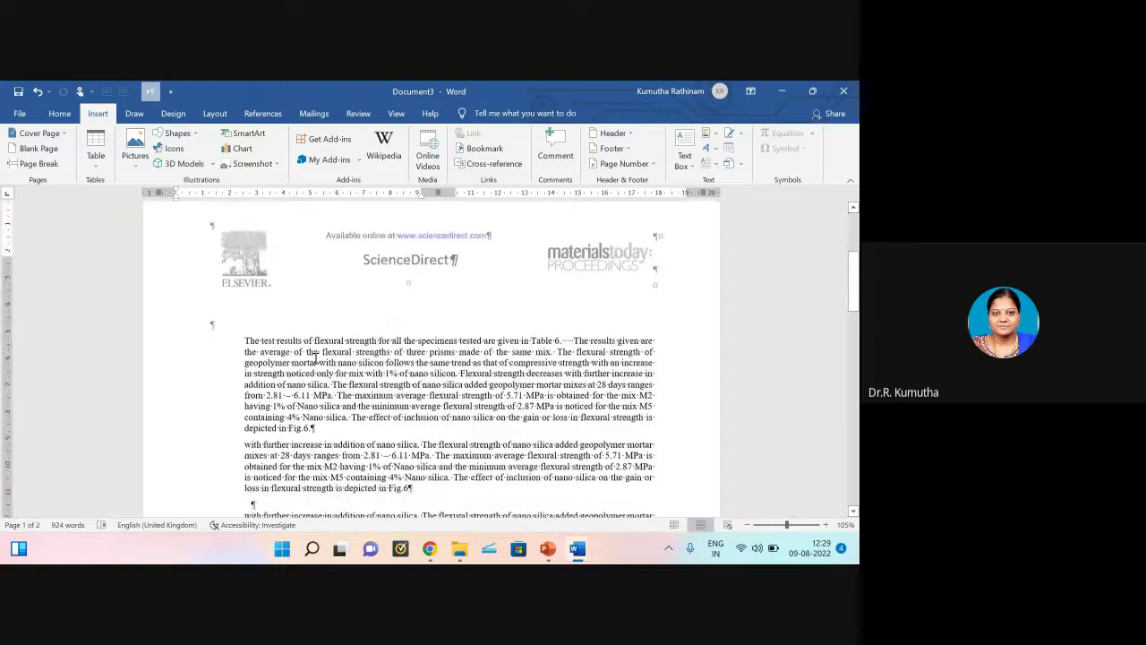
{"action": "left_click", "coordinate": [256, 340]}
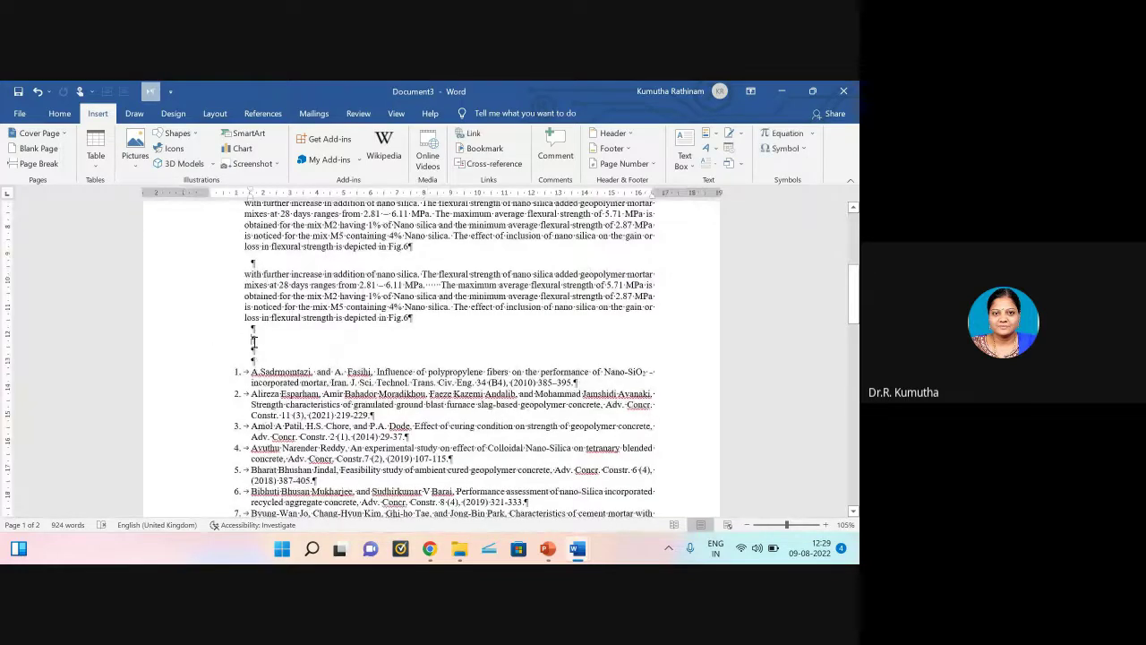
{"action": "left_click", "coordinate": [38, 148]}
{"action": "scroll", "coordinate": [433, 381], "scroll_direction": "down", "scroll_amount": 2}
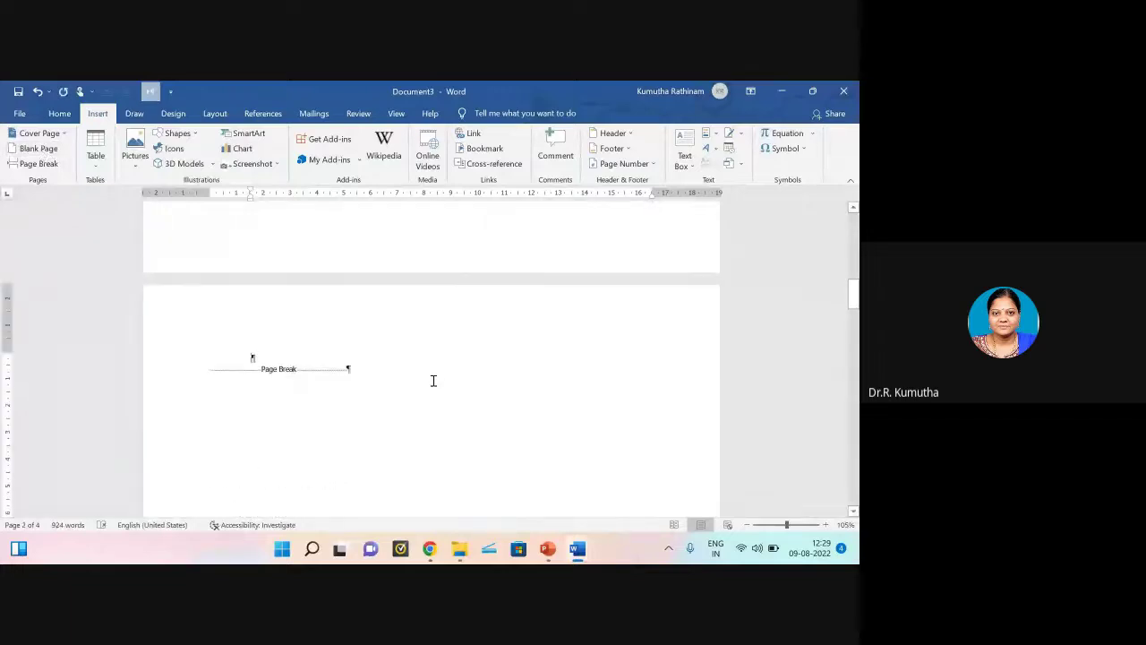
{"action": "left_click", "coordinate": [38, 91]}
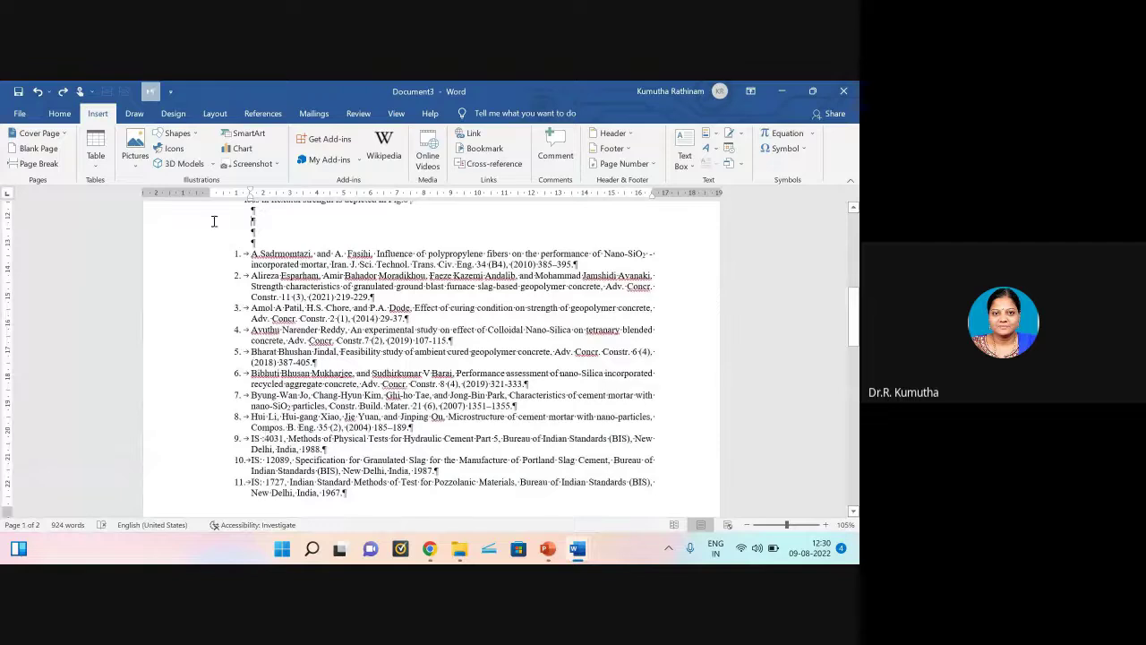
Step: Insert the blank page again between the body paragraphs and the reference list, and check the surrounding pages
{"action": "left_click", "coordinate": [38, 148]}
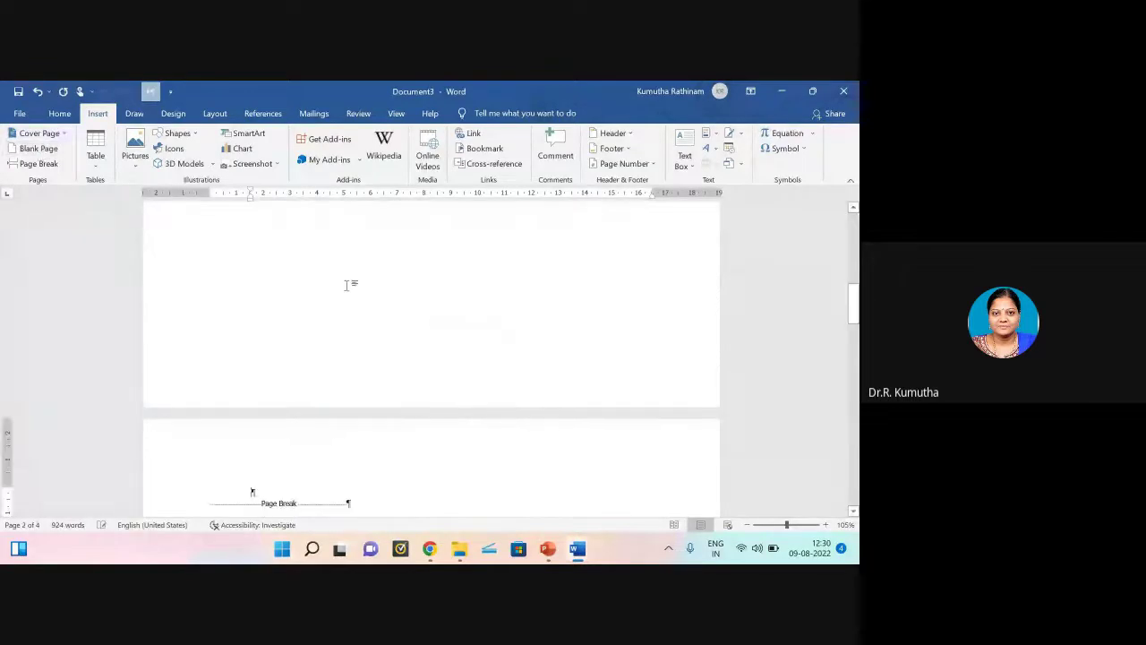
{"action": "scroll", "coordinate": [493, 417], "scroll_direction": "down", "scroll_amount": 10}
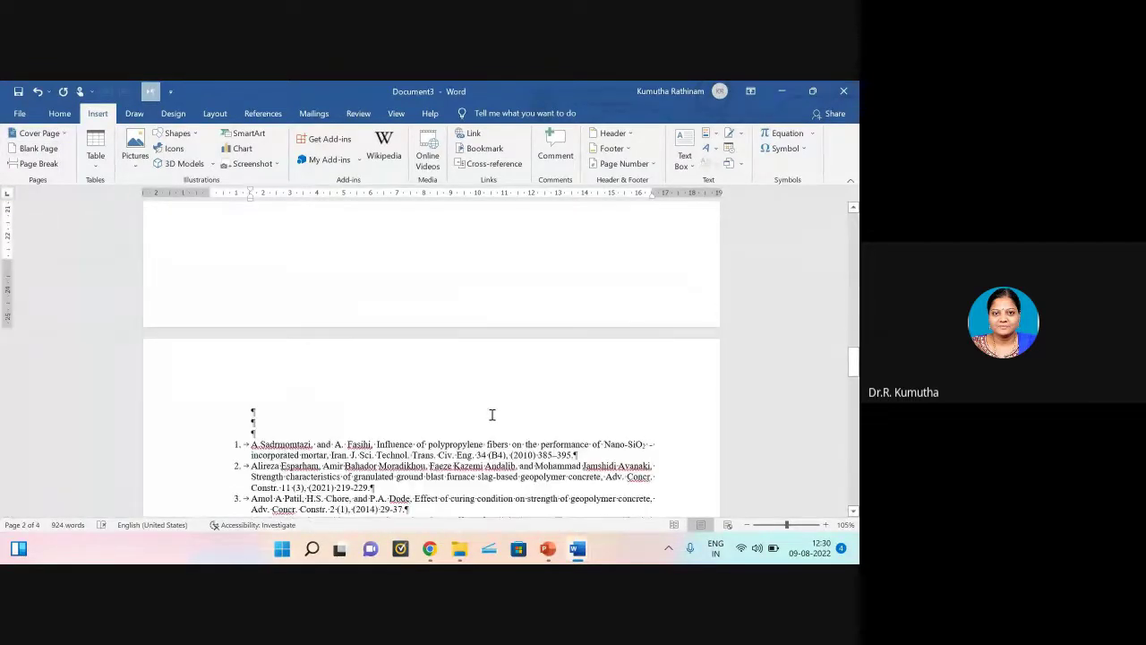
{"action": "scroll", "coordinate": [492, 415], "scroll_direction": "up", "scroll_amount": 10}
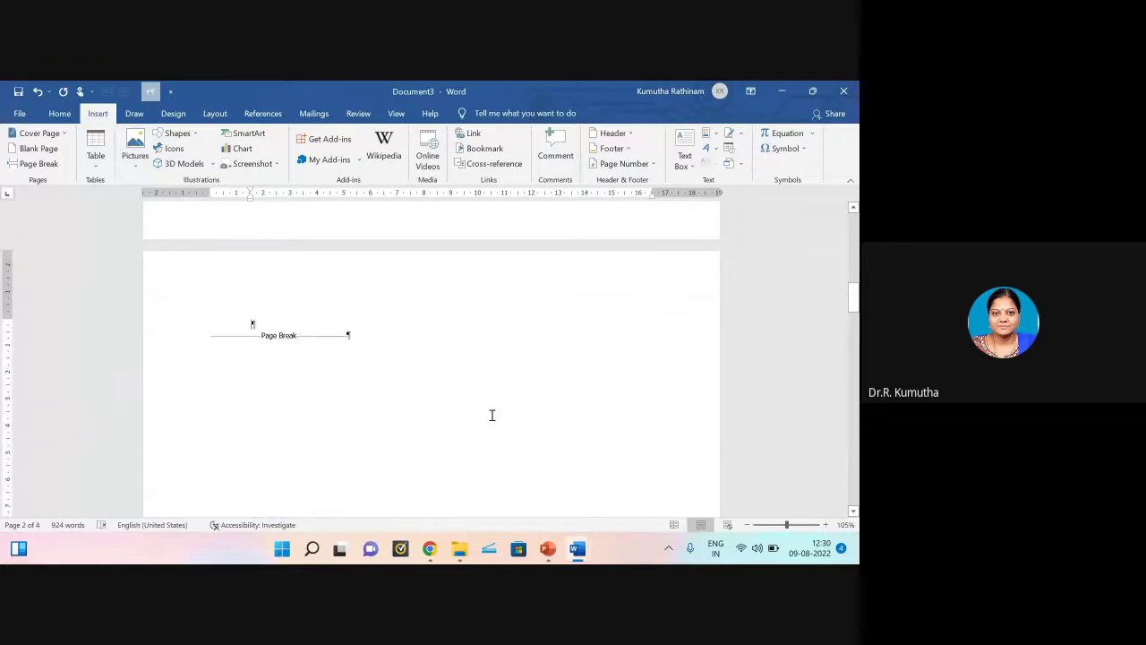
{"action": "scroll", "coordinate": [493, 417], "scroll_direction": "up", "scroll_amount": 5}
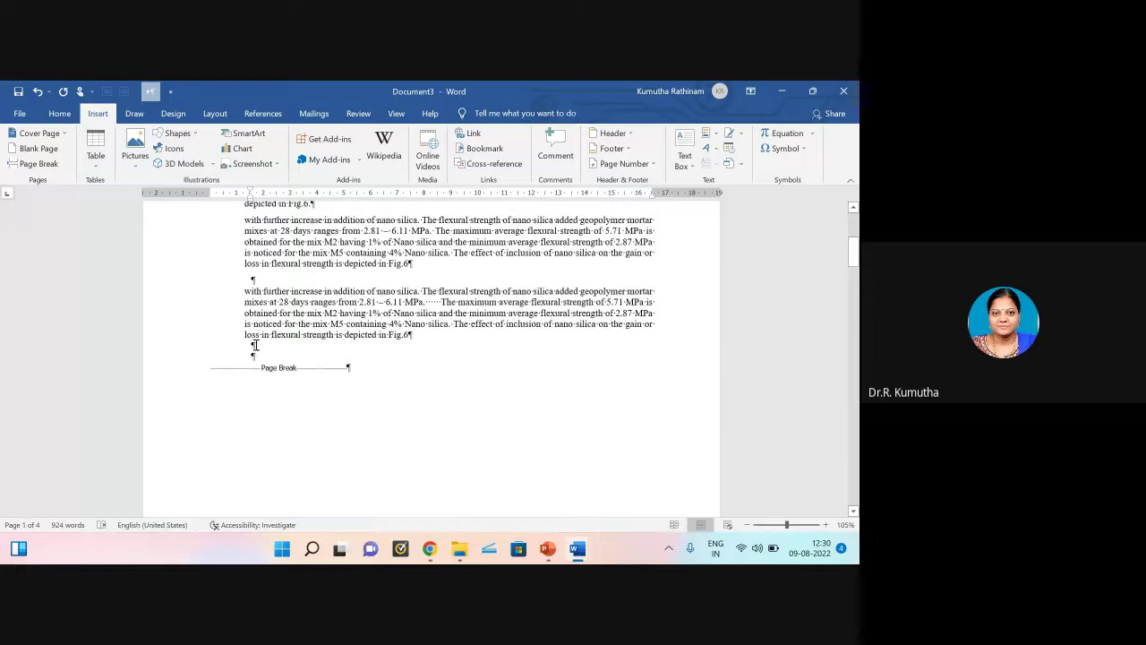
Step: Insert a page break before the second body paragraph, starting "with further increase in addition of nano silica", and check both pages
{"action": "scroll", "coordinate": [254, 344], "scroll_direction": "up", "scroll_amount": 5}
{"action": "left_click", "coordinate": [243, 421]}
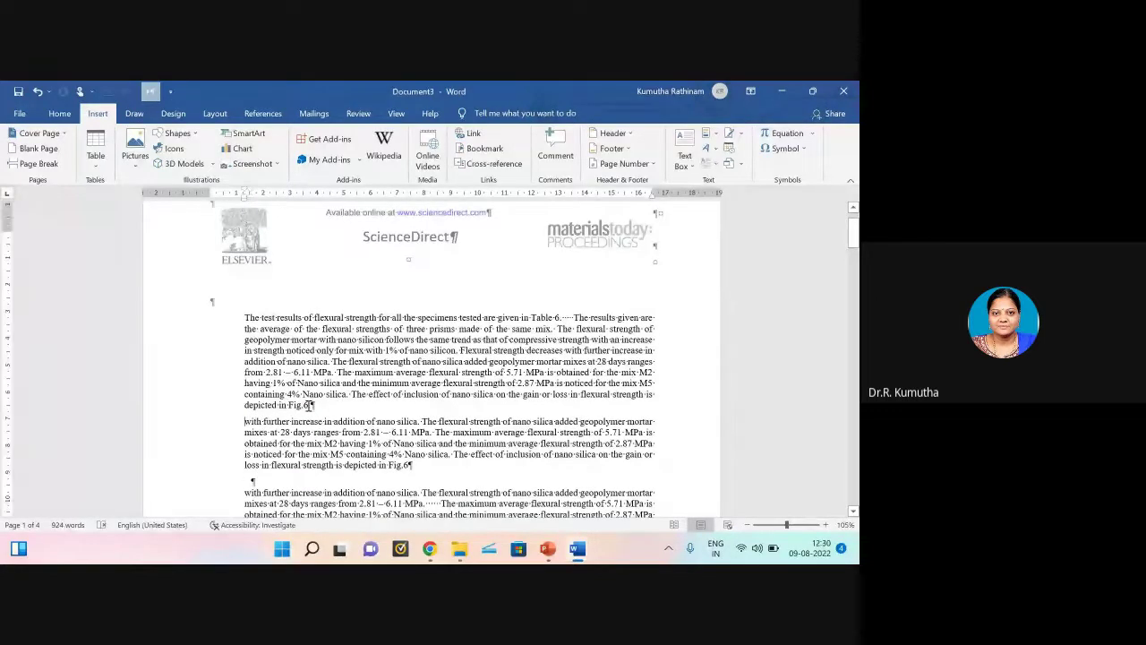
{"action": "left_click", "coordinate": [36, 165]}
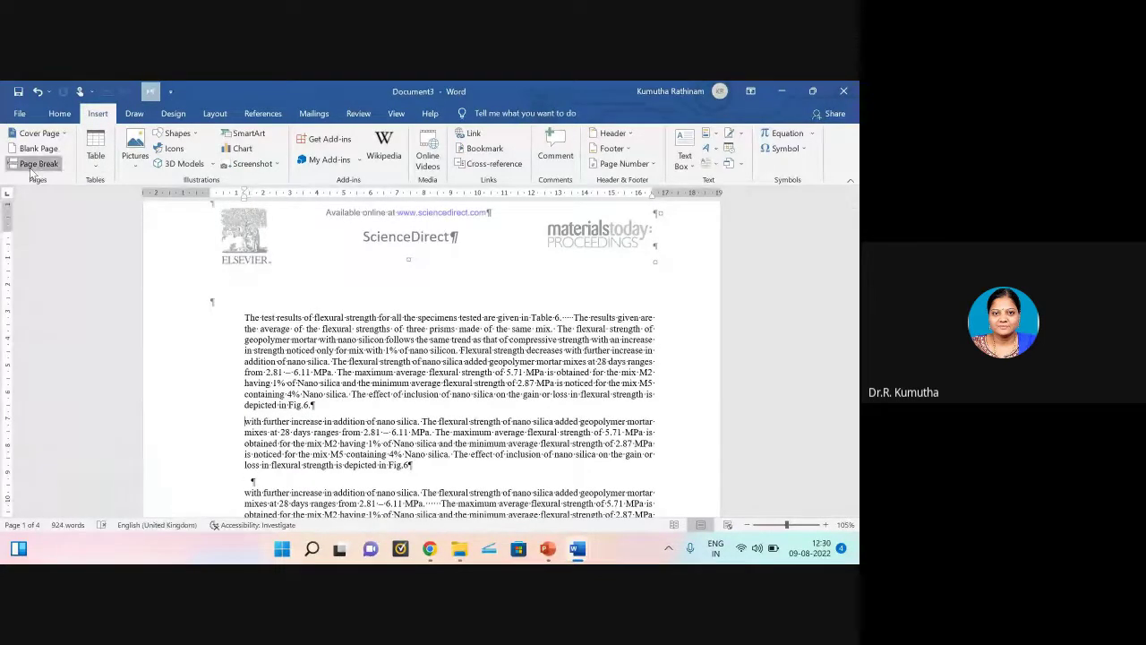
{"action": "scroll", "coordinate": [522, 364], "scroll_direction": "up", "scroll_amount": 3}
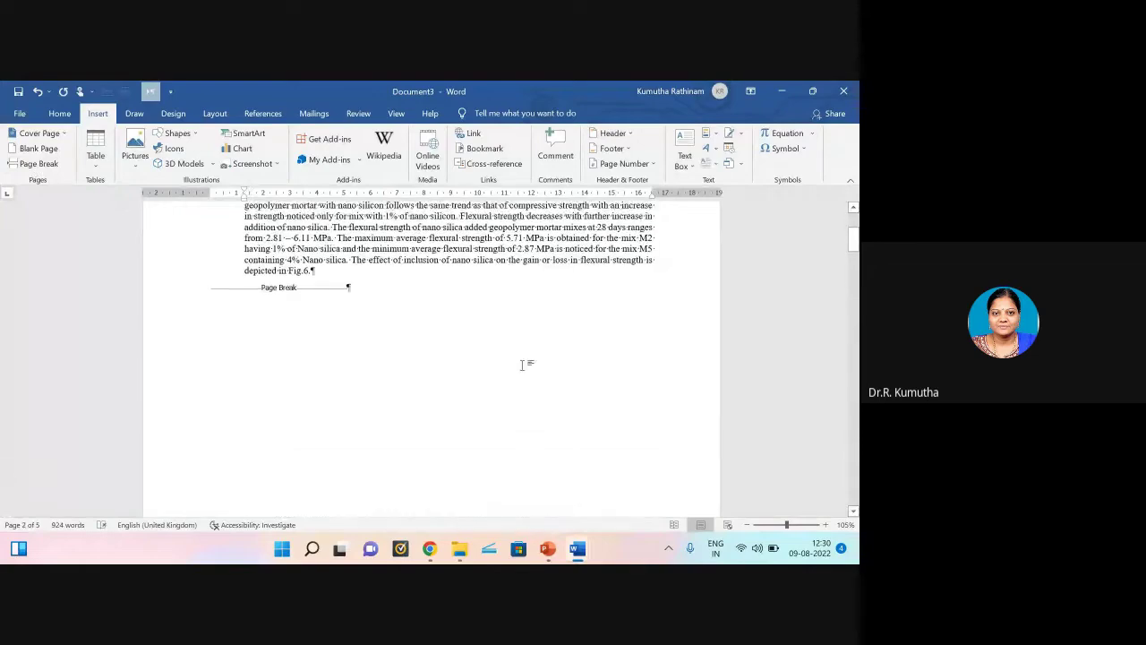
{"action": "scroll", "coordinate": [525, 369], "scroll_direction": "down", "scroll_amount": 3}
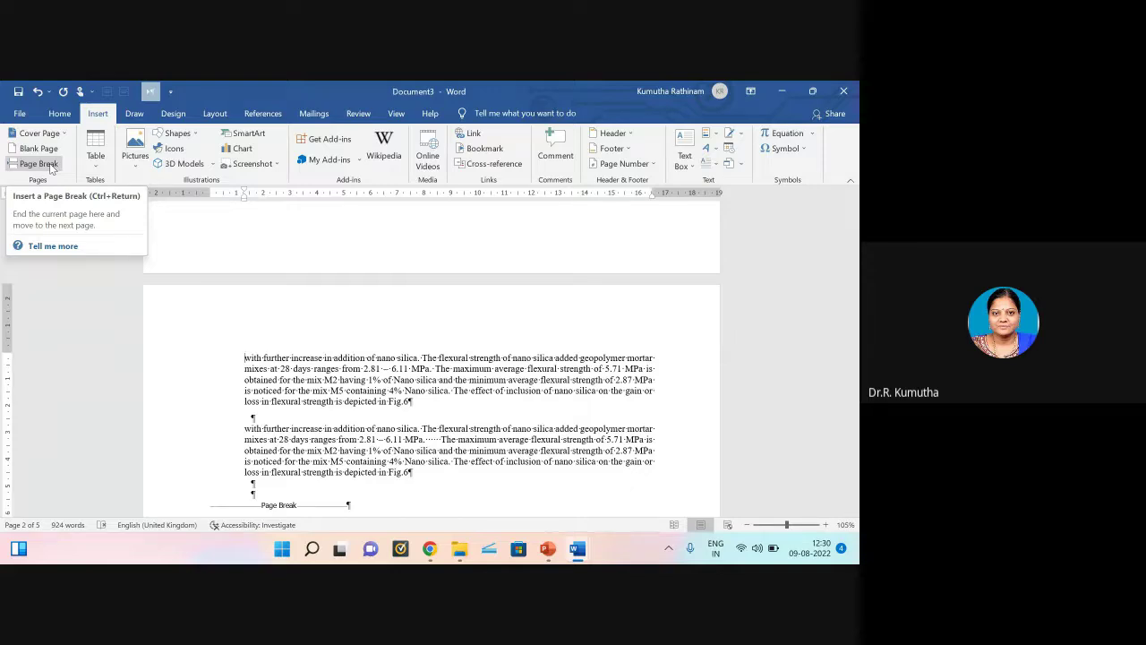
Step: Insert a page break before the paragraph that starts the second page
{"action": "scroll", "coordinate": [348, 415], "scroll_direction": "up", "scroll_amount": 6}
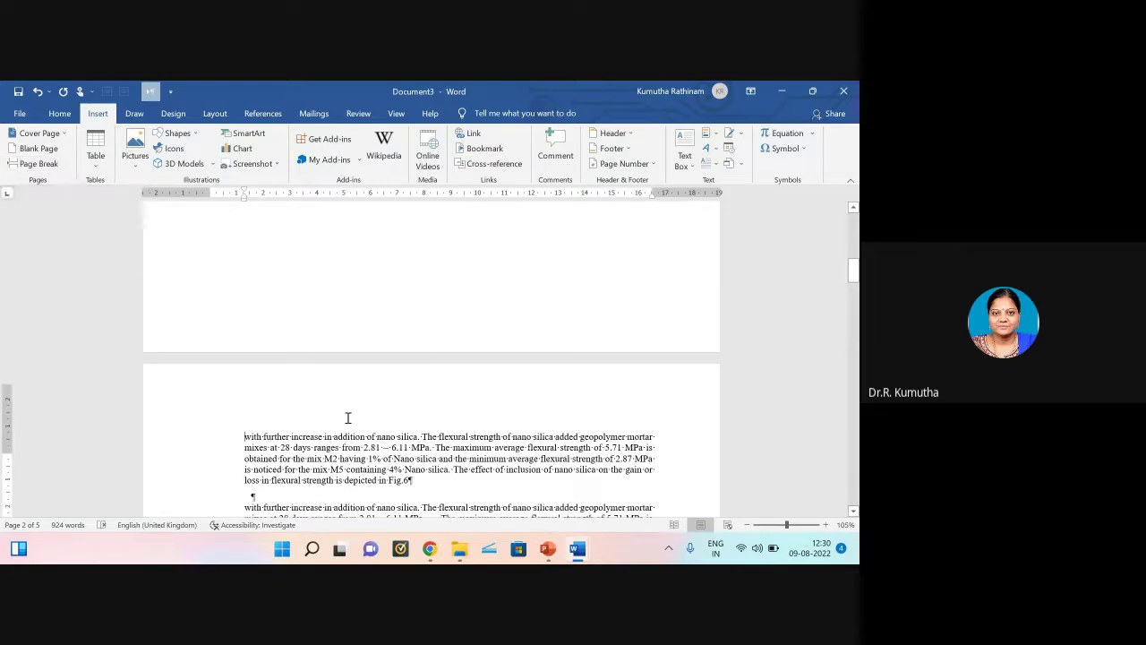
{"action": "scroll", "coordinate": [356, 415], "scroll_direction": "up", "scroll_amount": 3}
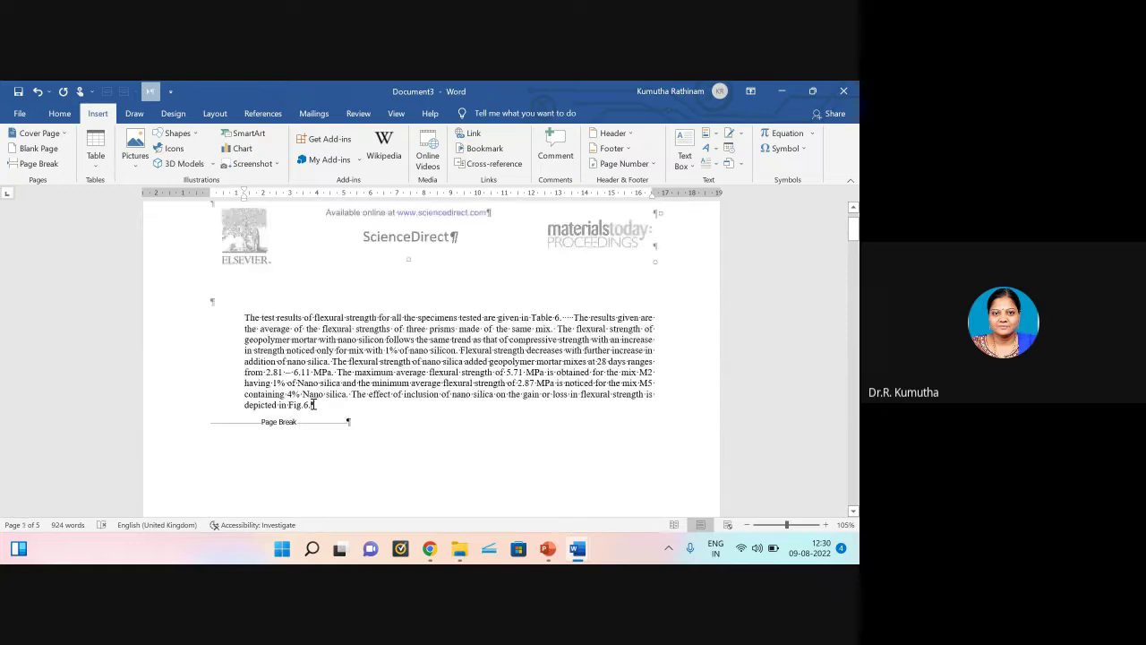
{"action": "scroll", "coordinate": [340, 409], "scroll_direction": "down", "scroll_amount": 5}
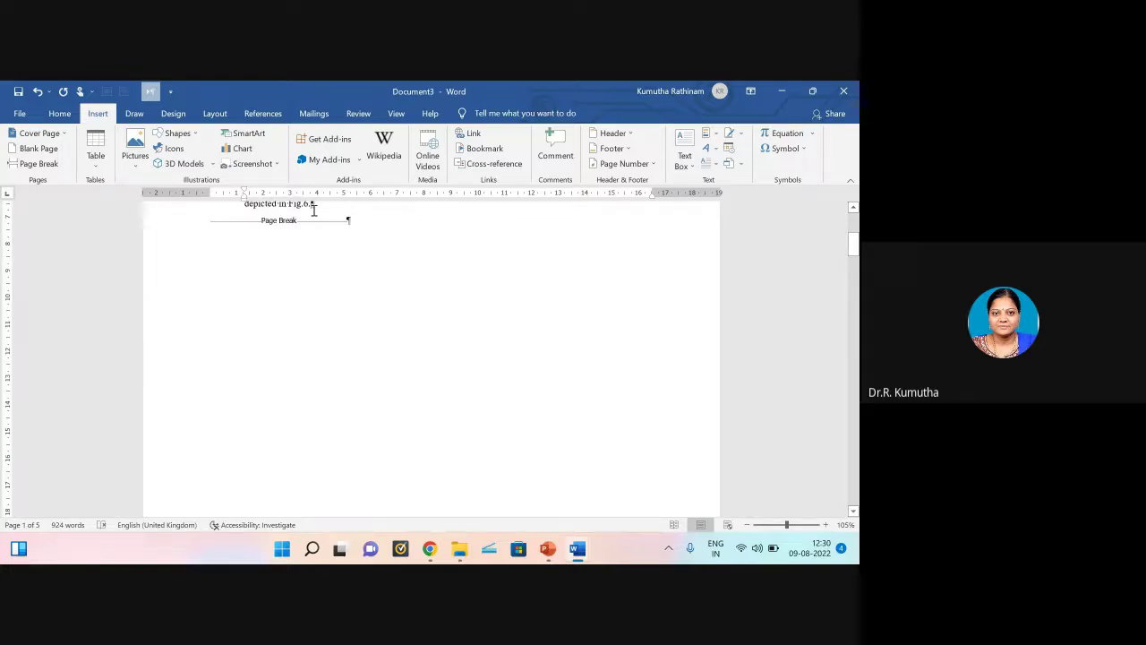
{"action": "scroll", "coordinate": [313, 206], "scroll_direction": "up", "scroll_amount": 1}
{"action": "left_click", "coordinate": [38, 165]}
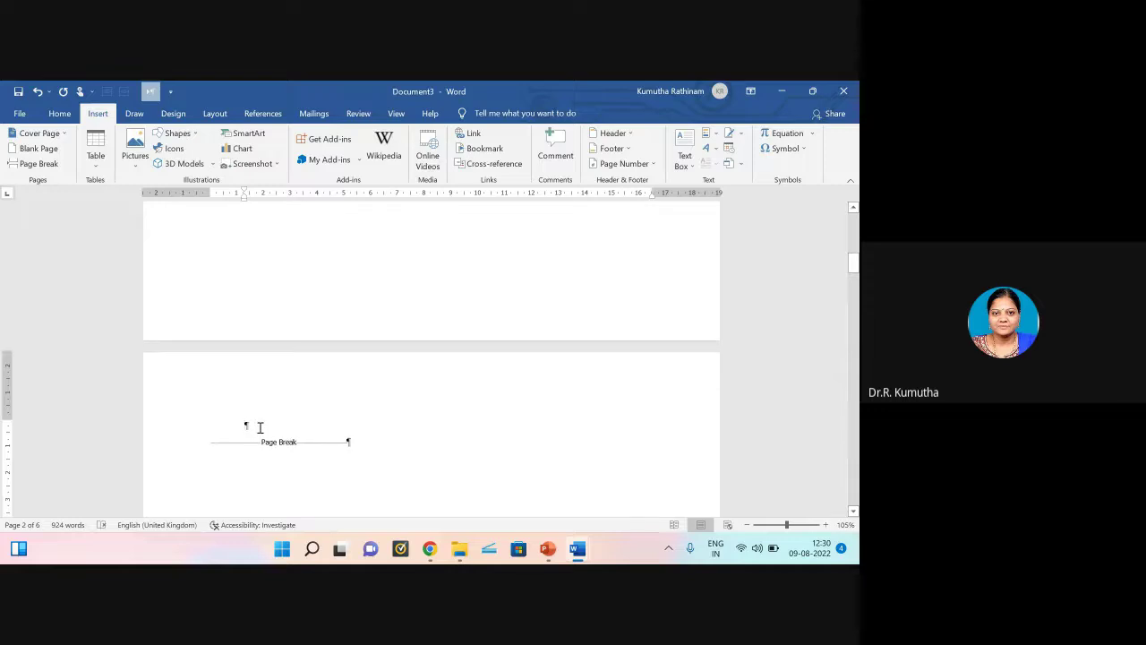
Step: Enter the heading "Chapter 3" on the new blank page and center it
{"action": "type", "text": "Chapter"}
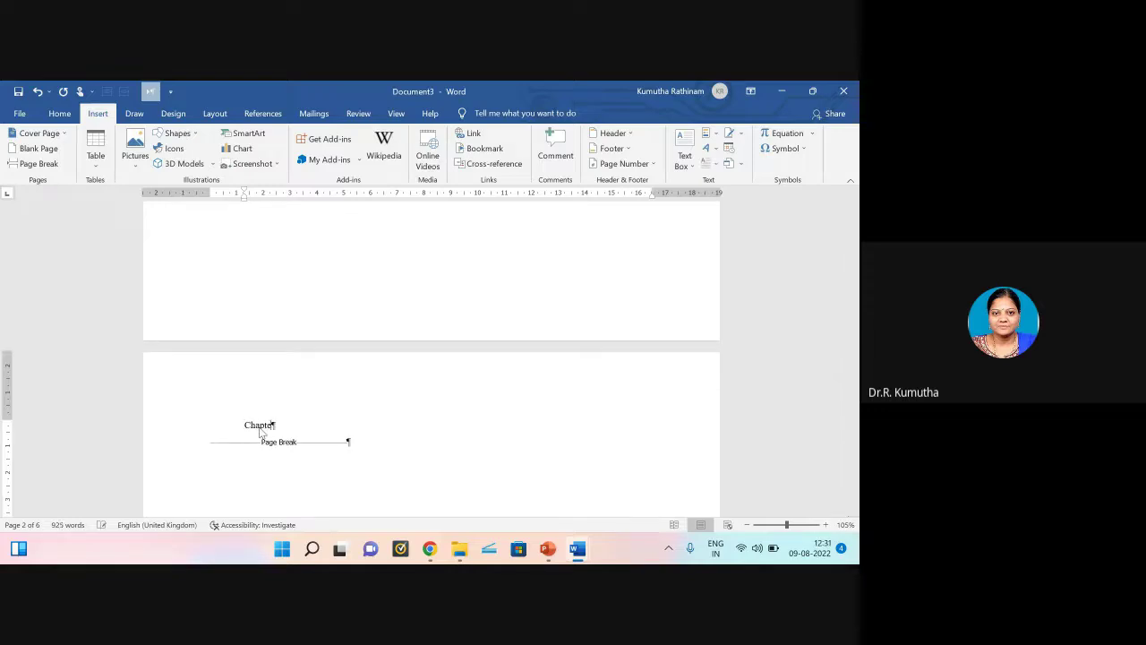
{"action": "type", "text": " 3"}
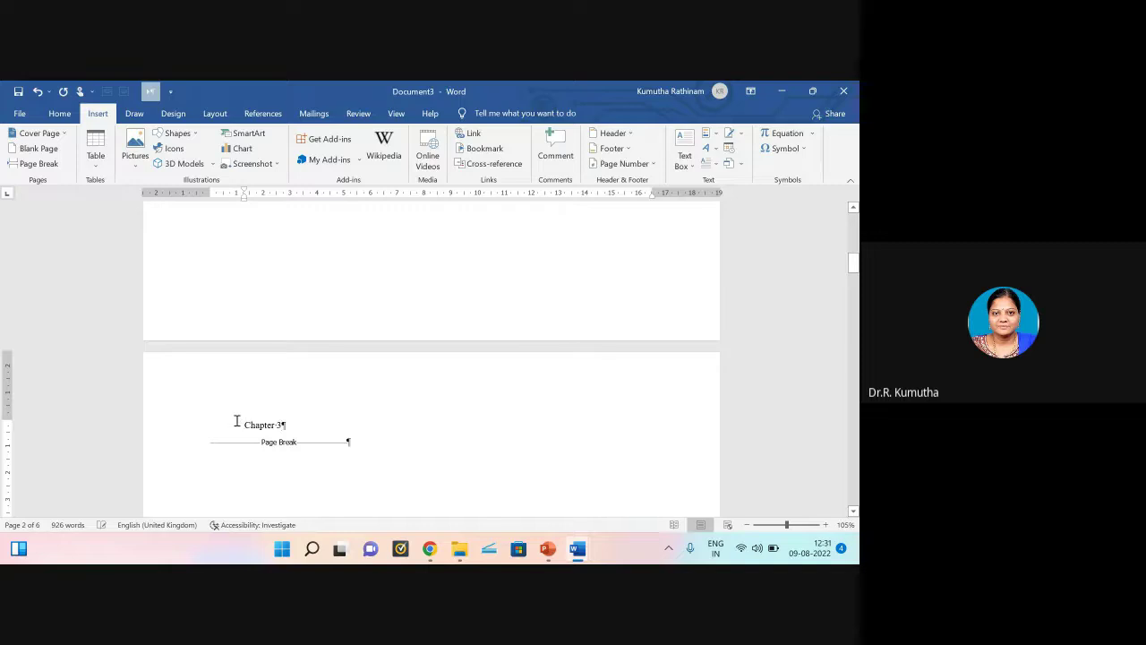
{"action": "left_click", "coordinate": [57, 114]}
{"action": "left_click", "coordinate": [323, 161]}
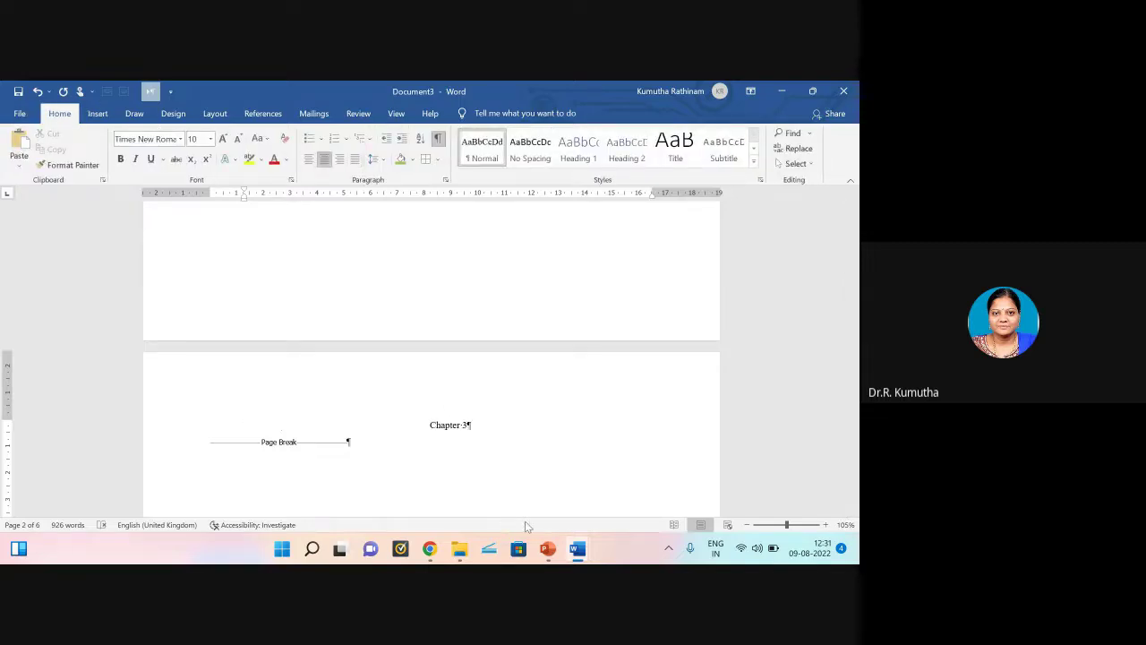
{"action": "scroll", "coordinate": [336, 350], "scroll_direction": "up", "scroll_amount": 1}
{"action": "scroll", "coordinate": [376, 394], "scroll_direction": "up", "scroll_amount": 10}
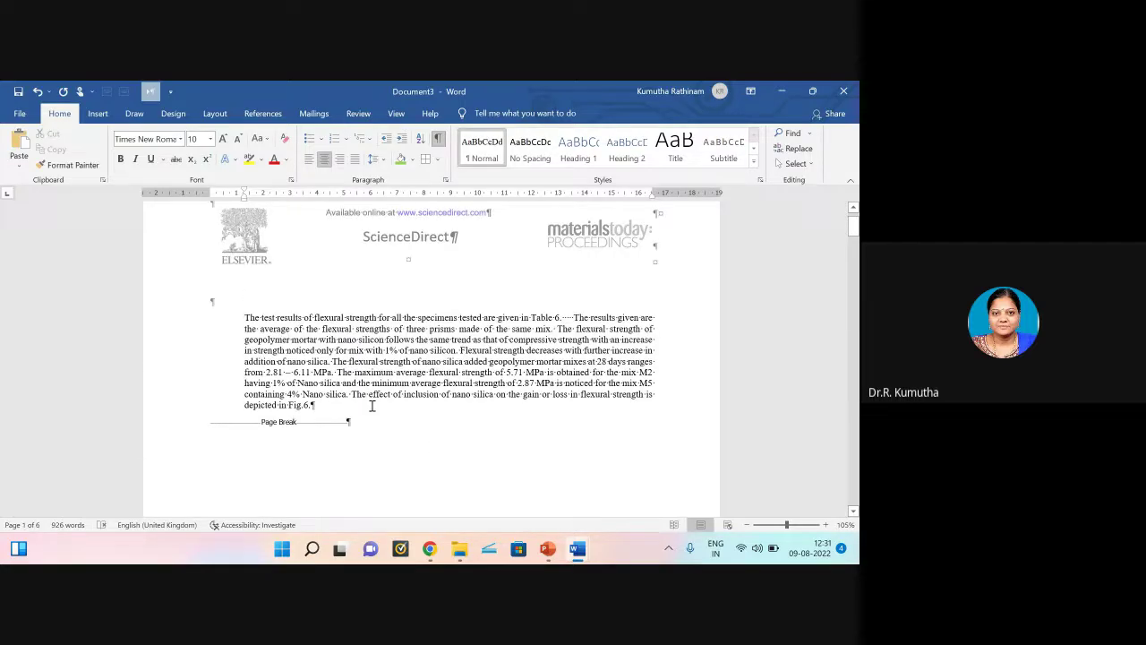
{"action": "scroll", "coordinate": [371, 406], "scroll_direction": "down", "scroll_amount": 10}
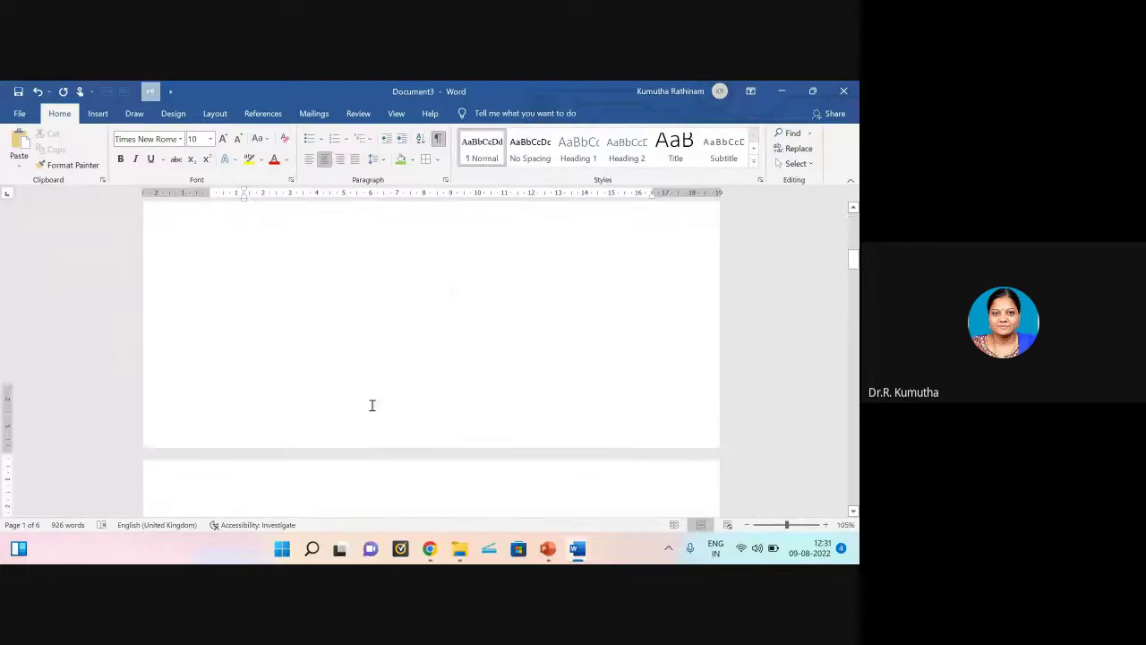
{"action": "scroll", "coordinate": [372, 405], "scroll_direction": "up", "scroll_amount": 10}
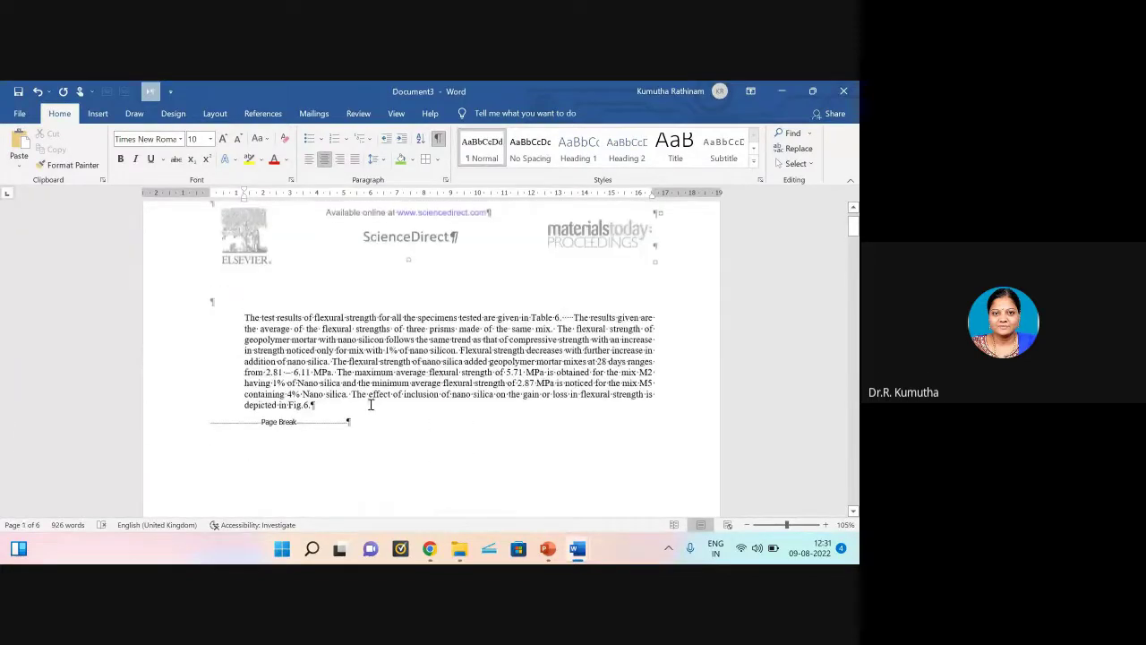
{"action": "left_click", "coordinate": [98, 113]}
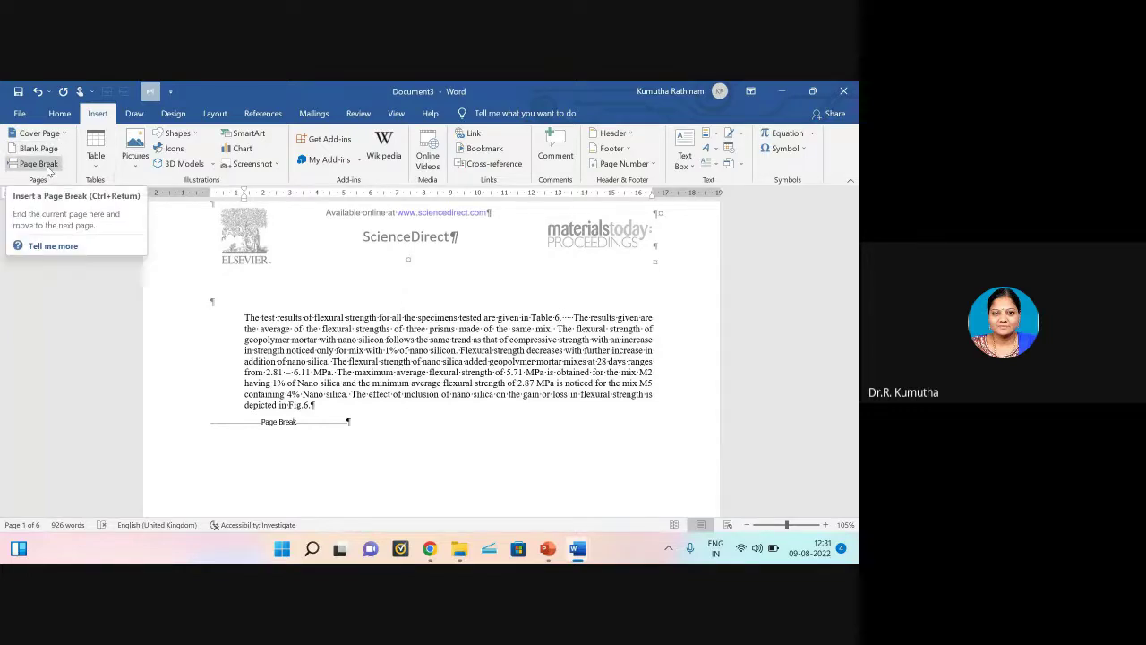
{"action": "left_click", "coordinate": [97, 166]}
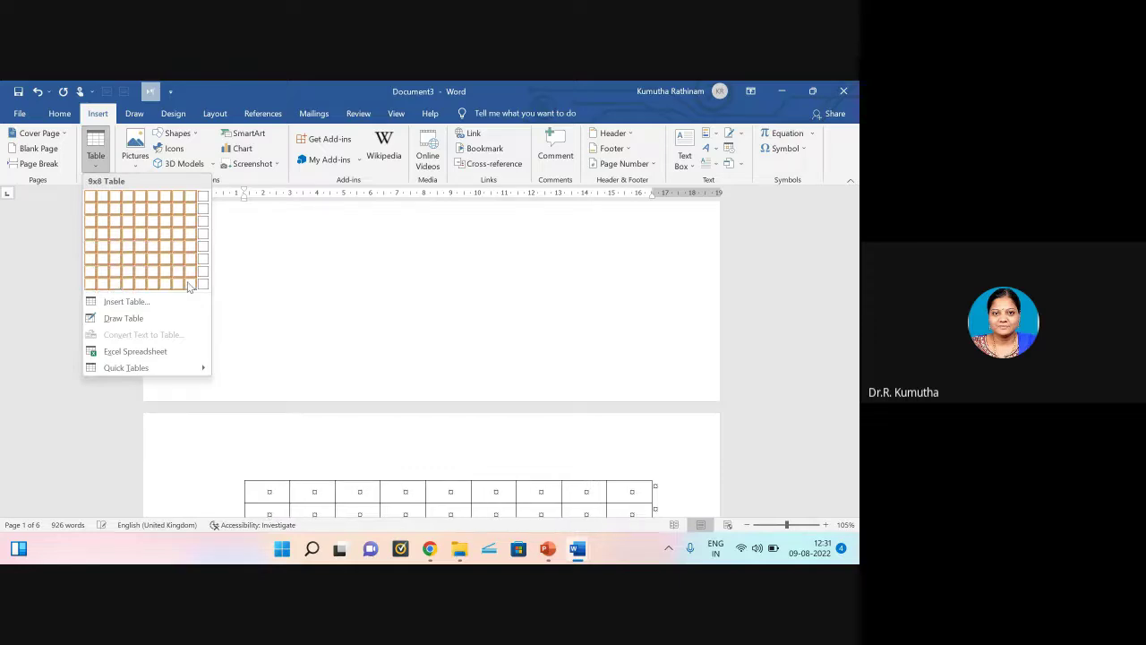
{"action": "left_click", "coordinate": [99, 162]}
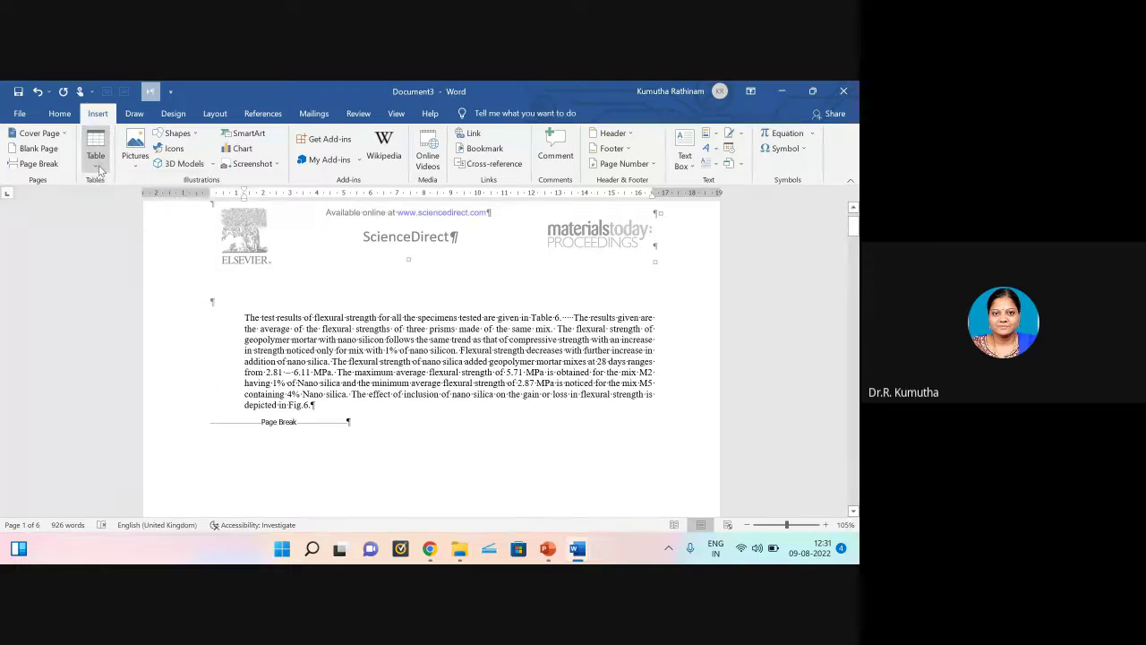
{"action": "left_click", "coordinate": [99, 168]}
{"action": "left_click", "coordinate": [121, 301]}
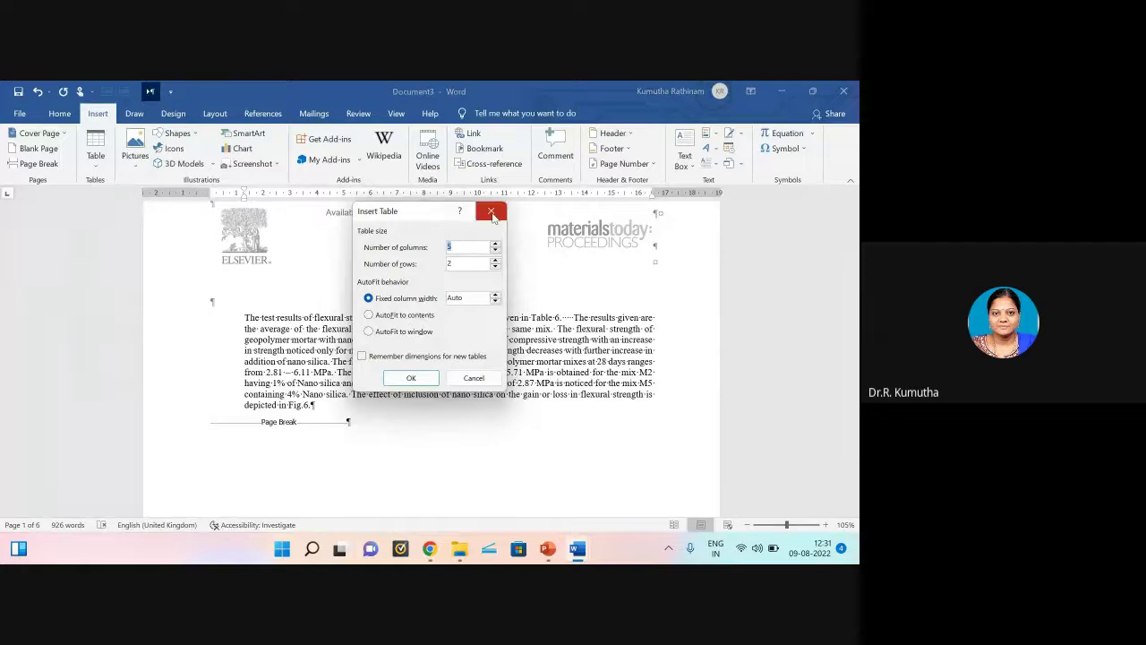
{"action": "left_click", "coordinate": [491, 211]}
Step: Insert a table with 5 columns and 5 rows above the "Chapter 3" heading
{"action": "left_click", "coordinate": [97, 167]}
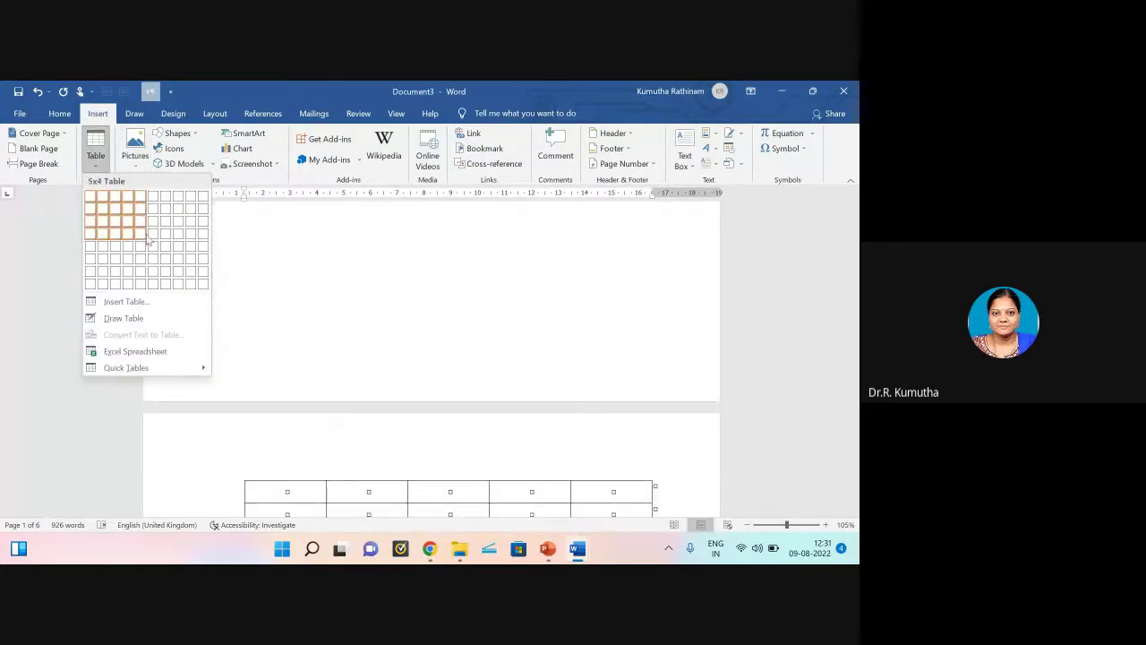
{"action": "left_click", "coordinate": [123, 304]}
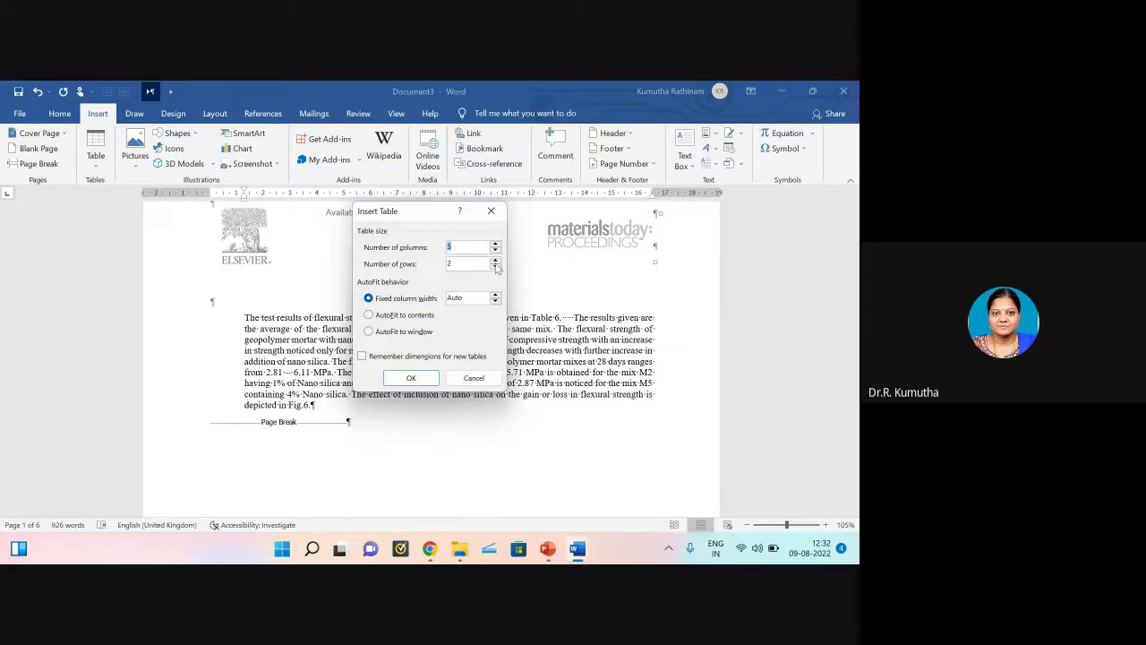
{"action": "left_click", "coordinate": [495, 260]}
{"action": "left_click", "coordinate": [495, 260]}
{"action": "left_click", "coordinate": [495, 259]}
{"action": "left_click", "coordinate": [413, 379]}
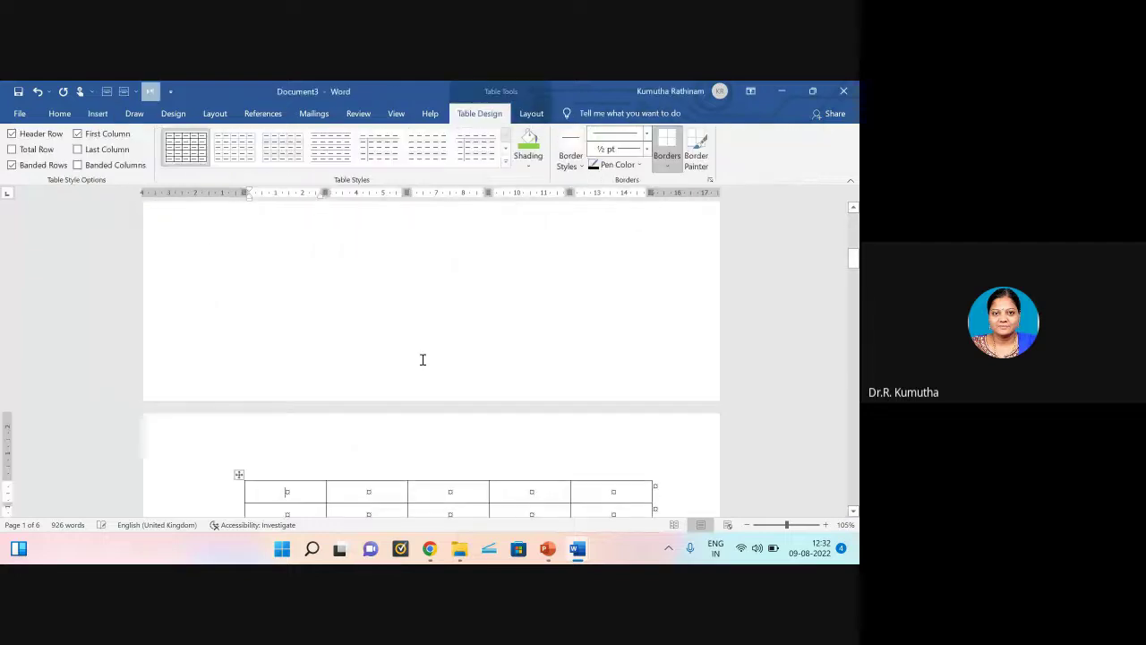
{"action": "scroll", "coordinate": [423, 361], "scroll_direction": "down", "scroll_amount": 3}
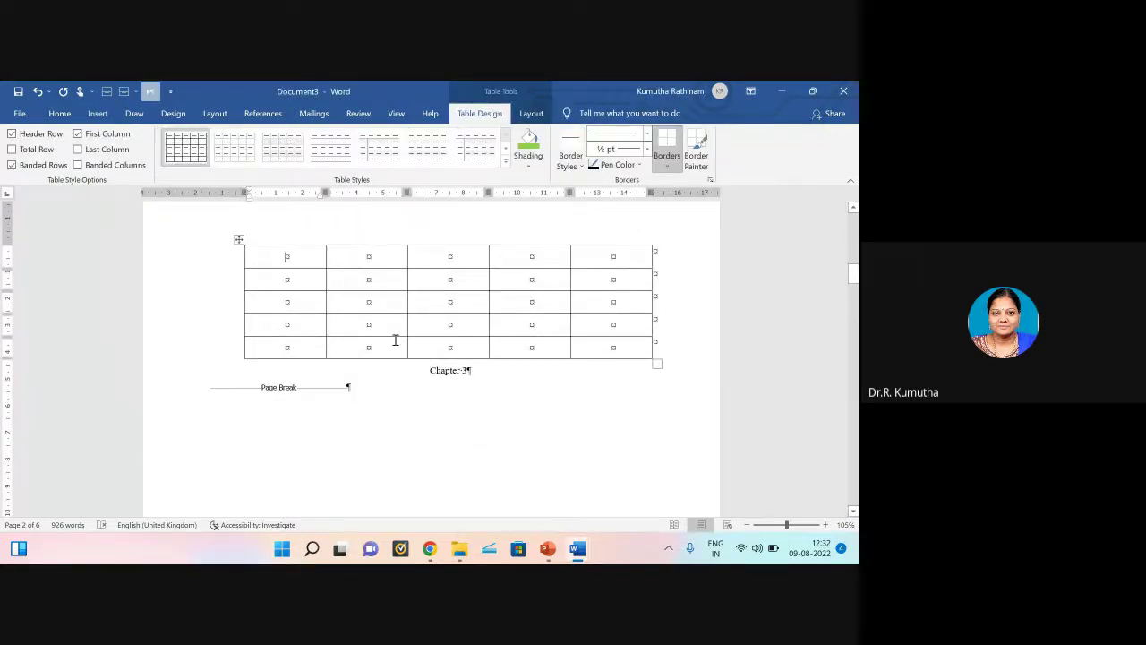
Step: Undo the table insertion
{"action": "scroll", "coordinate": [410, 366], "scroll_direction": "up", "scroll_amount": 9}
{"action": "scroll", "coordinate": [411, 376], "scroll_direction": "up", "scroll_amount": 5}
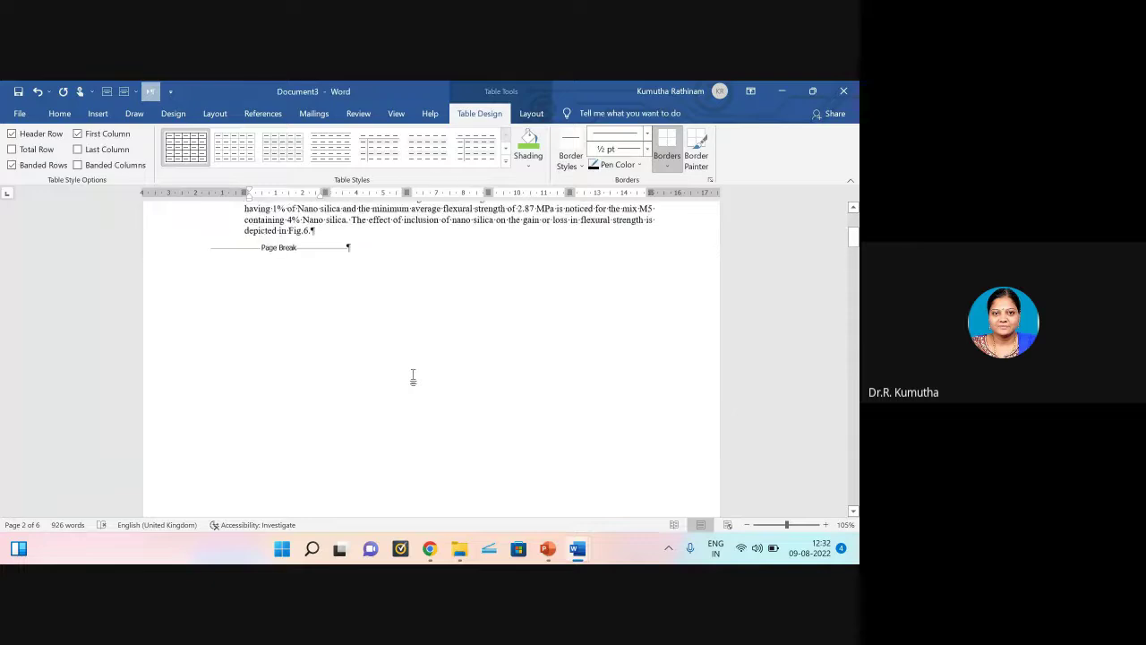
{"action": "scroll", "coordinate": [368, 352], "scroll_direction": "down", "scroll_amount": 12}
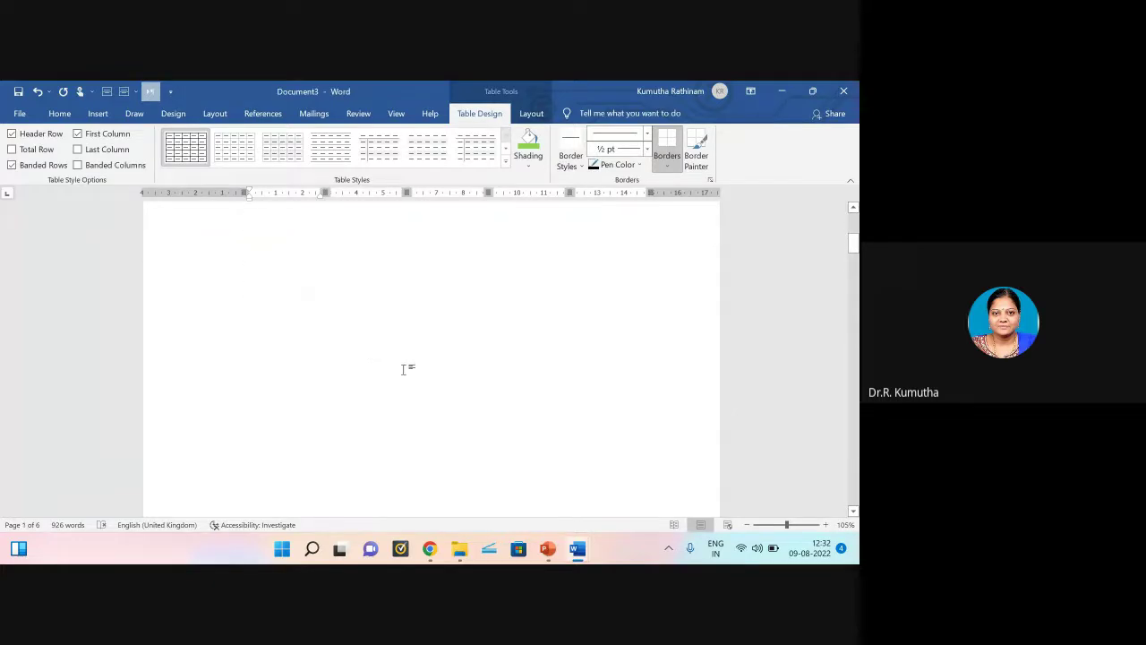
{"action": "key", "text": "ctrl+z"}
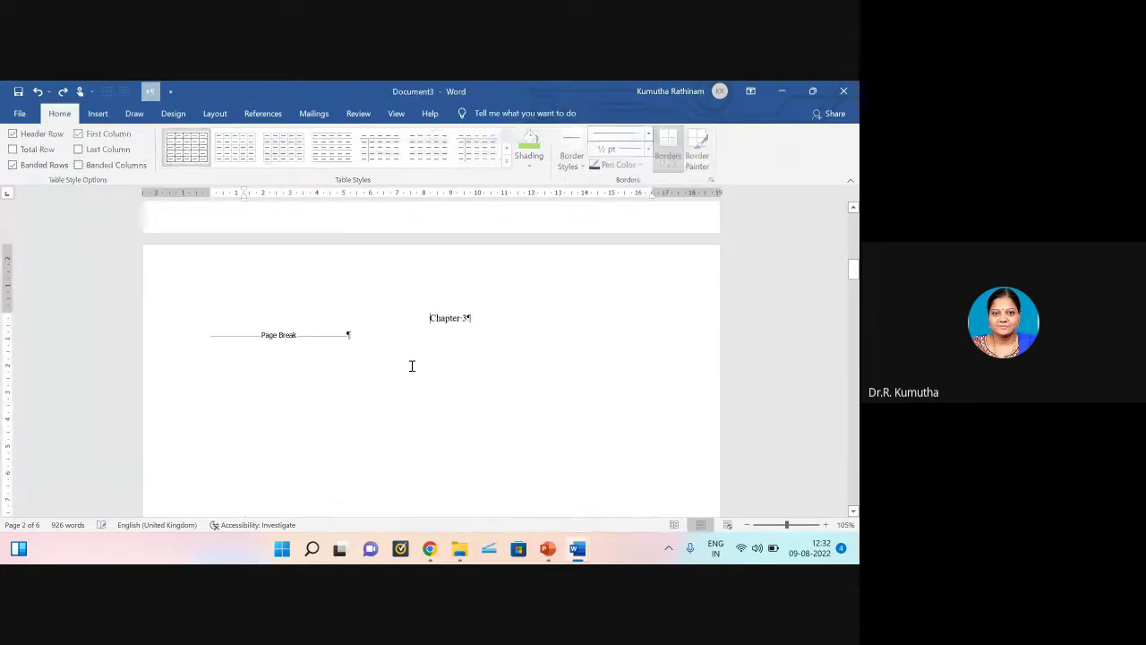
Step: Add seven blank paragraphs after the flexural strength paragraph on the first page
{"action": "scroll", "coordinate": [443, 398], "scroll_direction": "up", "scroll_amount": 2}
{"action": "scroll", "coordinate": [483, 414], "scroll_direction": "up", "scroll_amount": 6}
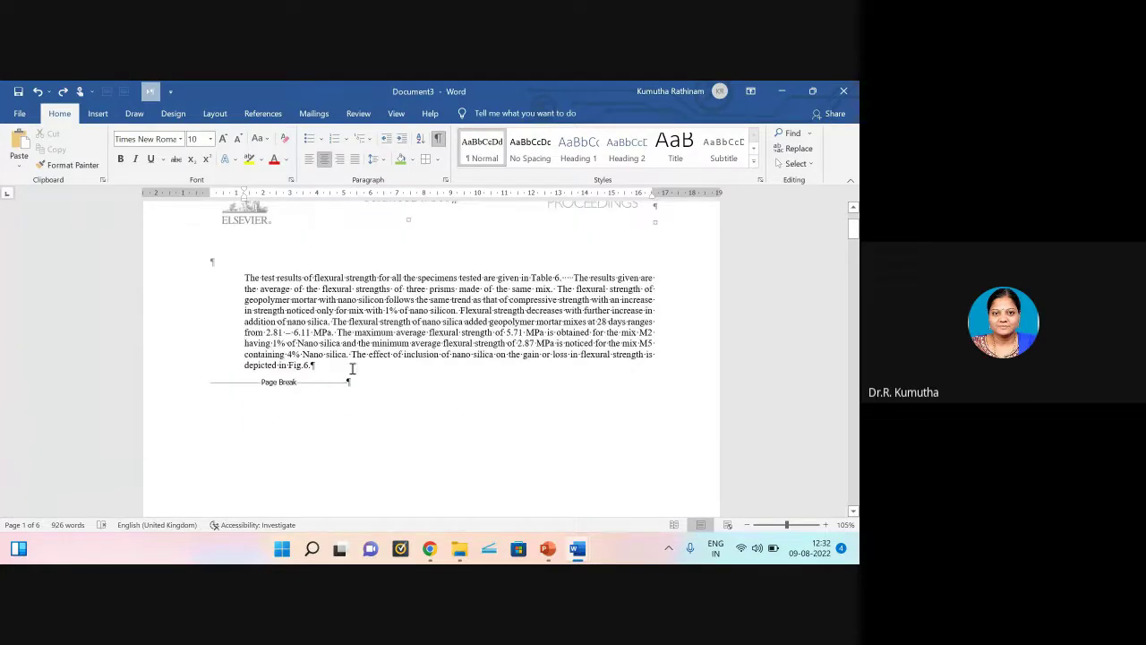
{"action": "scroll", "coordinate": [350, 366], "scroll_direction": "down", "scroll_amount": 2}
{"action": "left_click", "coordinate": [306, 309]}
{"action": "key", "text": "Return"}
{"action": "key", "text": "Return"}
{"action": "key", "text": "Return"}
{"action": "key", "text": "Return"}
{"action": "key", "text": "Return"}
{"action": "key", "text": "Return"}
{"action": "key", "text": "Return"}
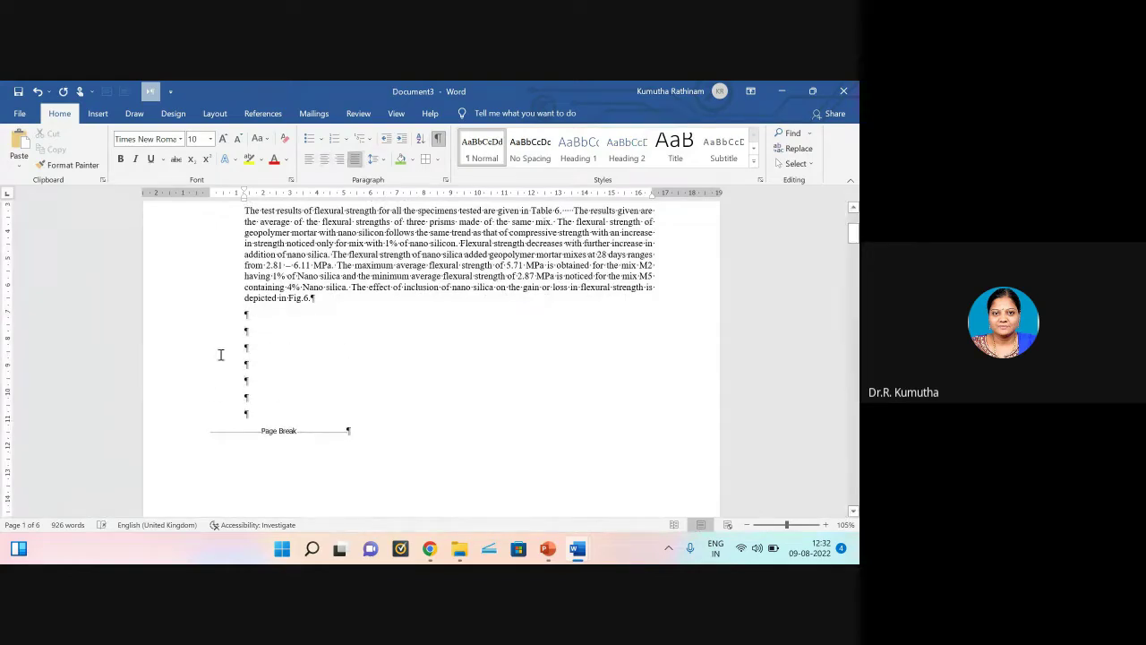
Step: Delete the "Chapter 3" heading on the second page and insert a table with 4 columns and 3 rows in its place
{"action": "scroll", "coordinate": [299, 376], "scroll_direction": "down", "scroll_amount": 10}
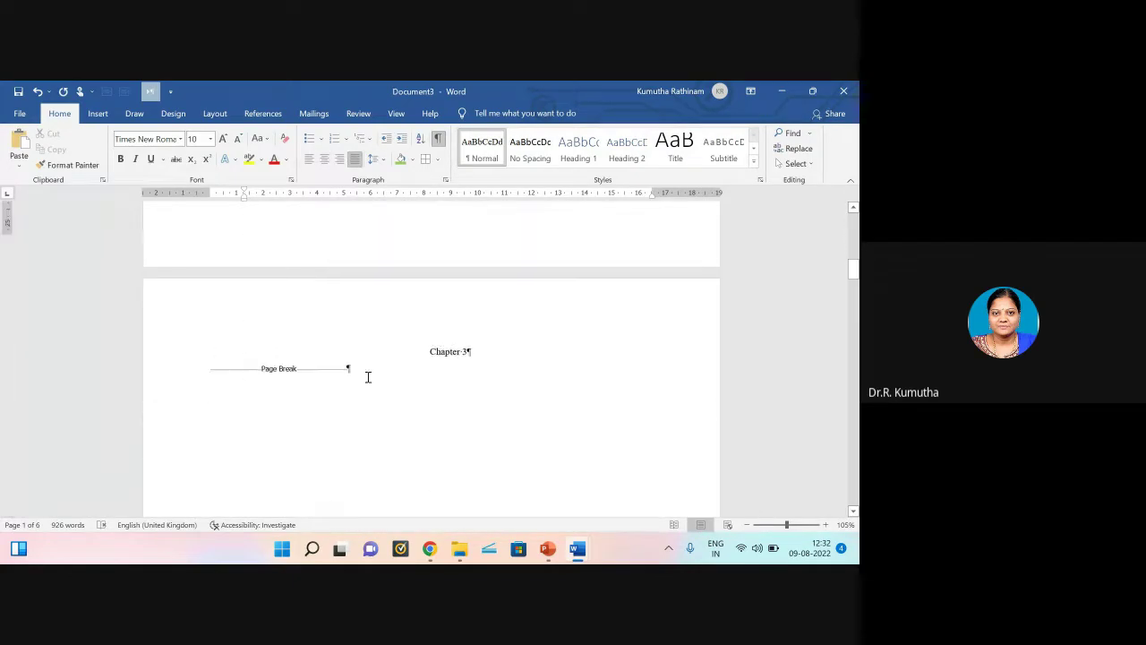
{"action": "left_click_drag", "start_coordinate": [433, 312], "coordinate": [493, 325]}
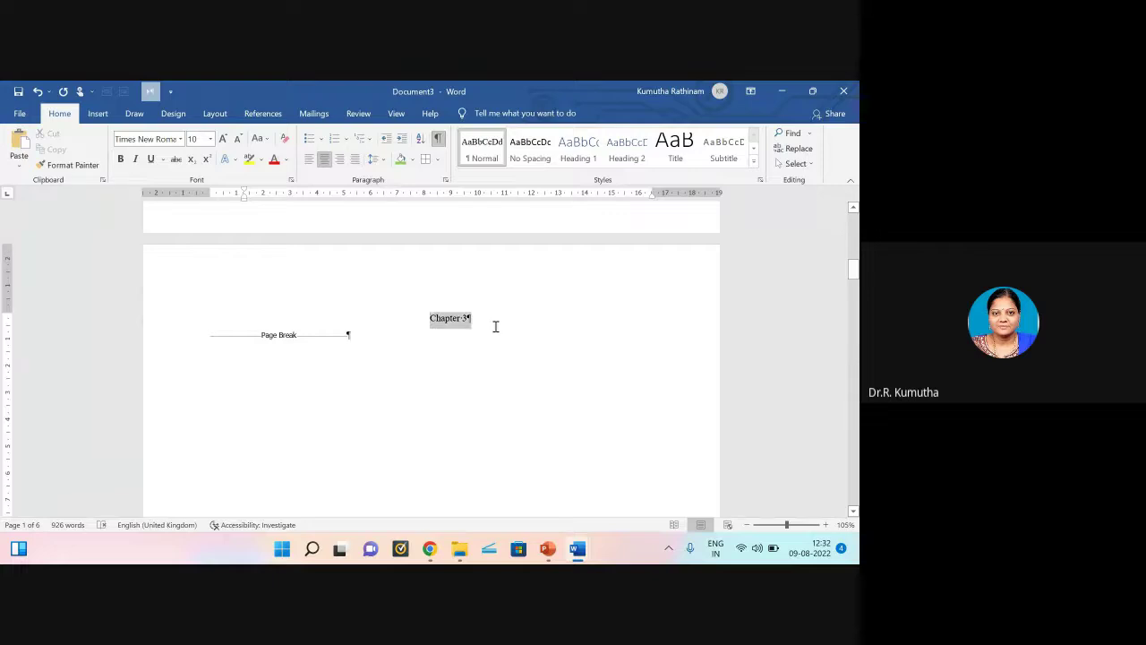
{"action": "key", "text": "Delete"}
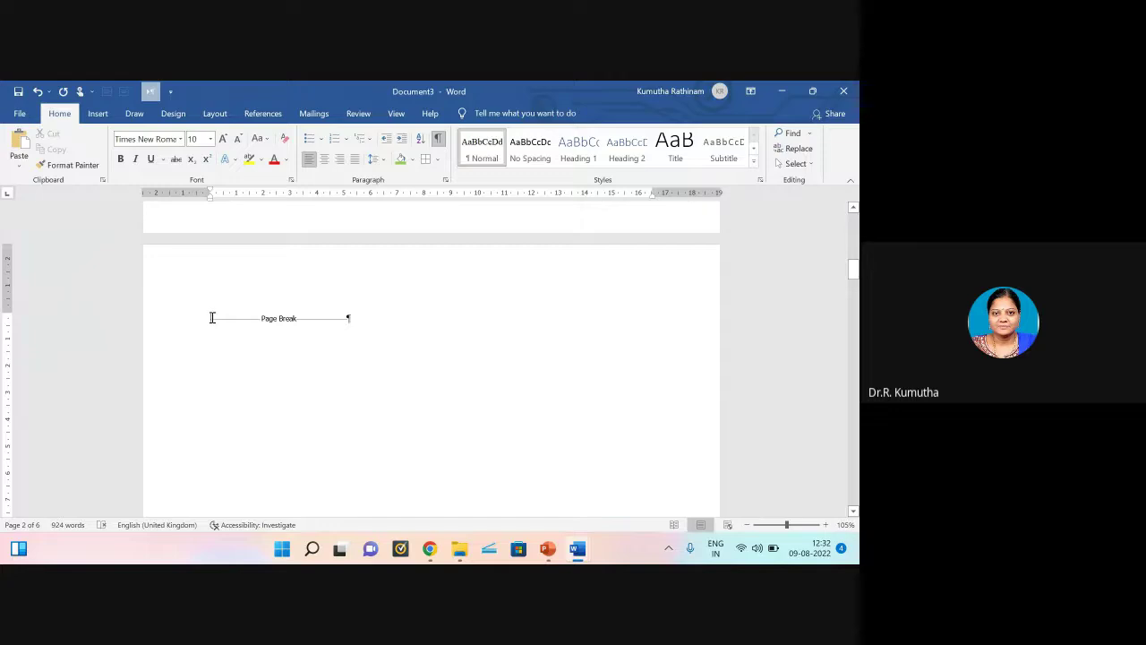
{"action": "left_click", "coordinate": [98, 114]}
{"action": "left_click", "coordinate": [97, 161]}
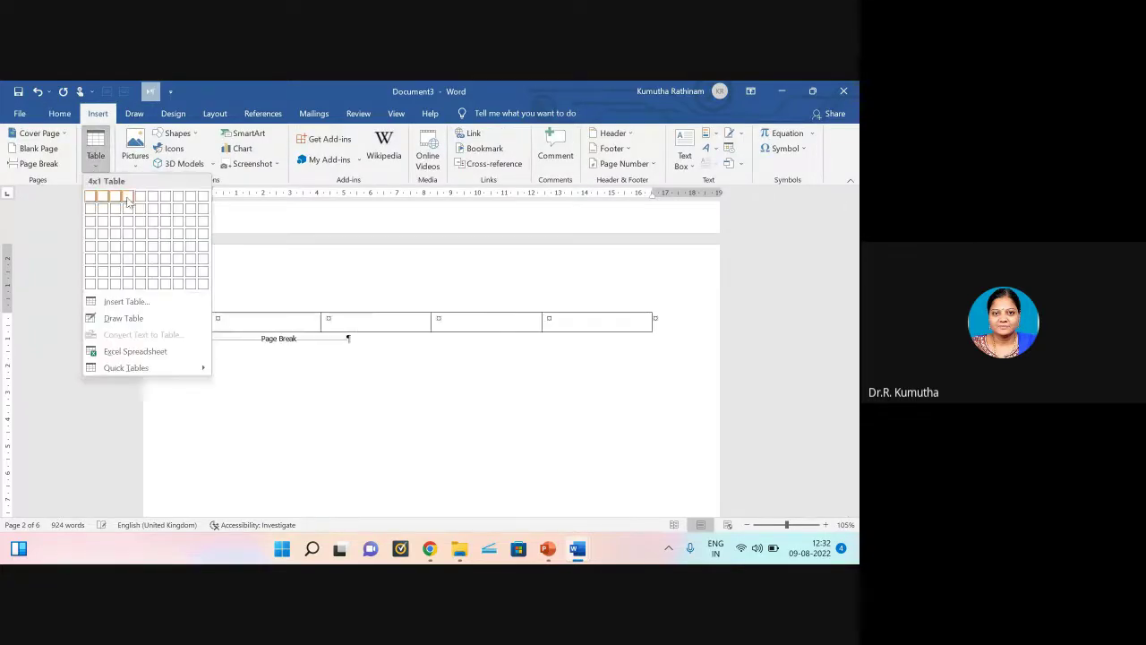
{"action": "left_click", "coordinate": [129, 222]}
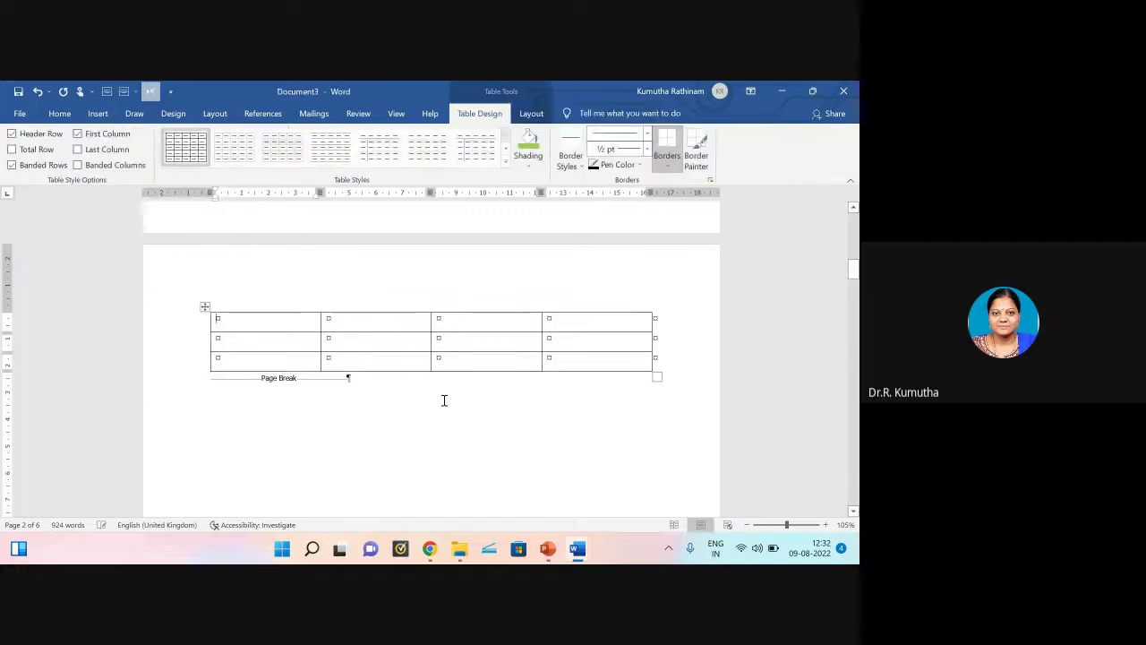
Step: Try to place the cursor above the new table
{"action": "left_click", "coordinate": [226, 283]}
{"action": "left_click", "coordinate": [226, 287]}
{"action": "left_click", "coordinate": [334, 293]}
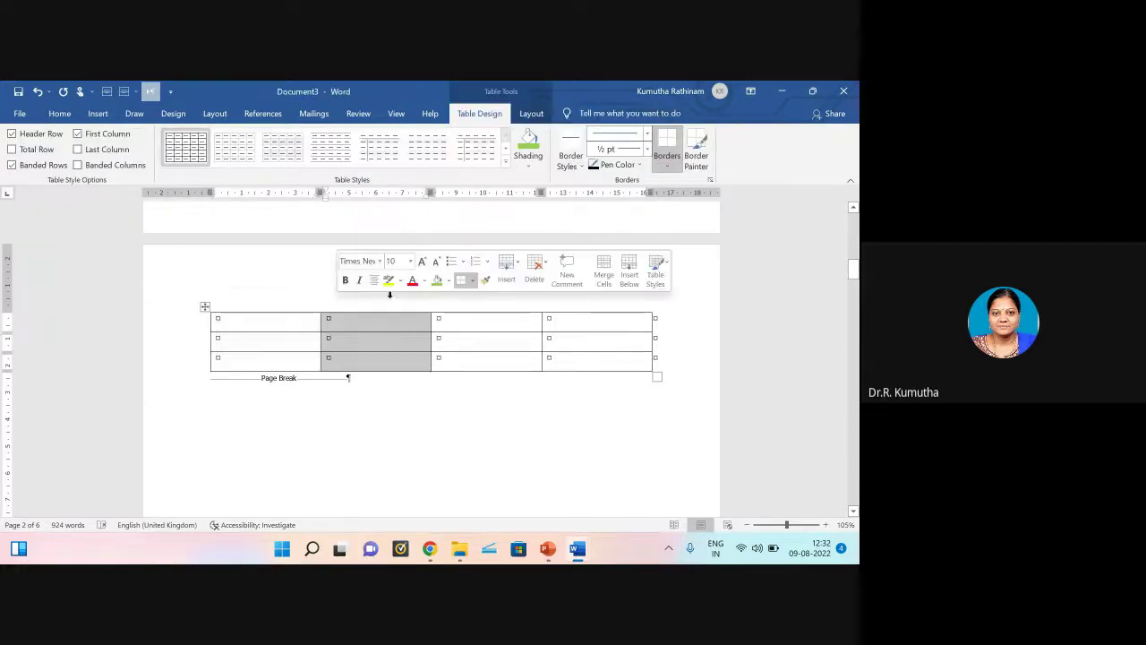
{"action": "left_click", "coordinate": [240, 290]}
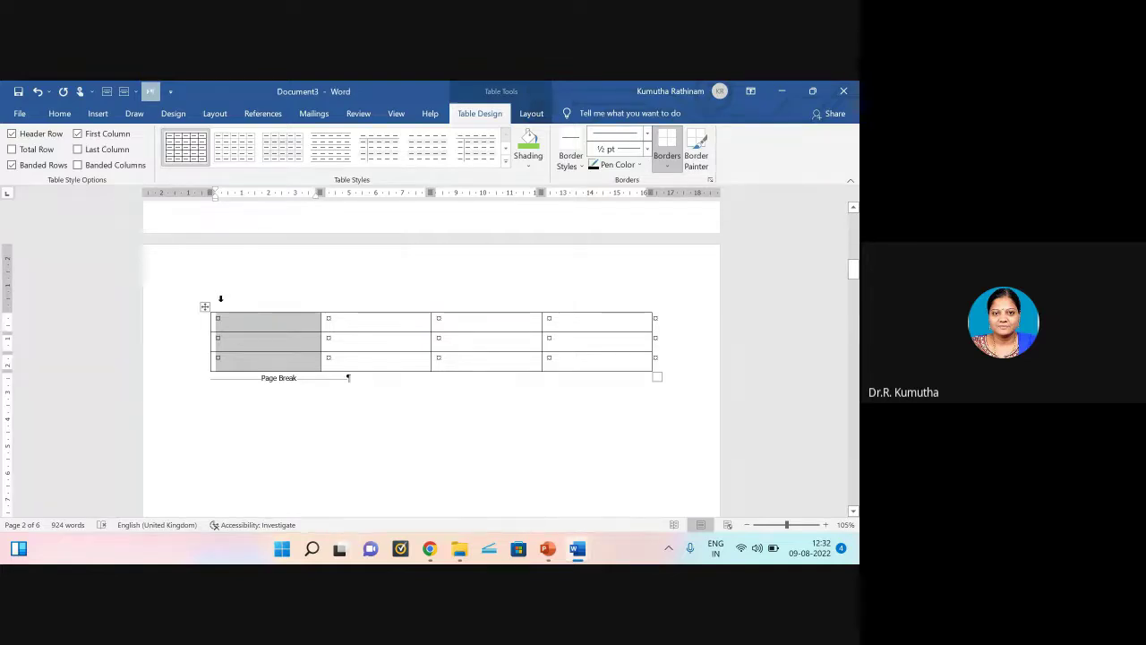
Step: Add enough blank paragraphs before the first page's page break to push the break onto the following page
{"action": "scroll", "coordinate": [233, 251], "scroll_direction": "up", "scroll_amount": 2}
{"action": "left_click", "coordinate": [225, 243]}
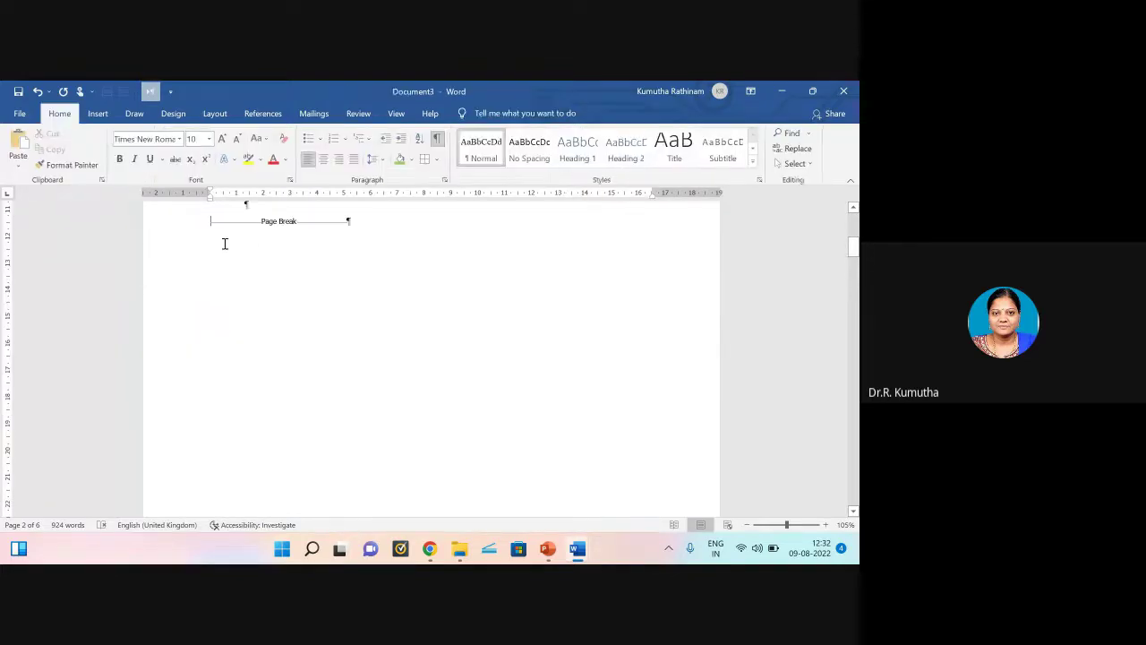
{"action": "scroll", "coordinate": [269, 269], "scroll_direction": "down", "scroll_amount": 2}
{"action": "scroll", "coordinate": [242, 324], "scroll_direction": "up", "scroll_amount": 3}
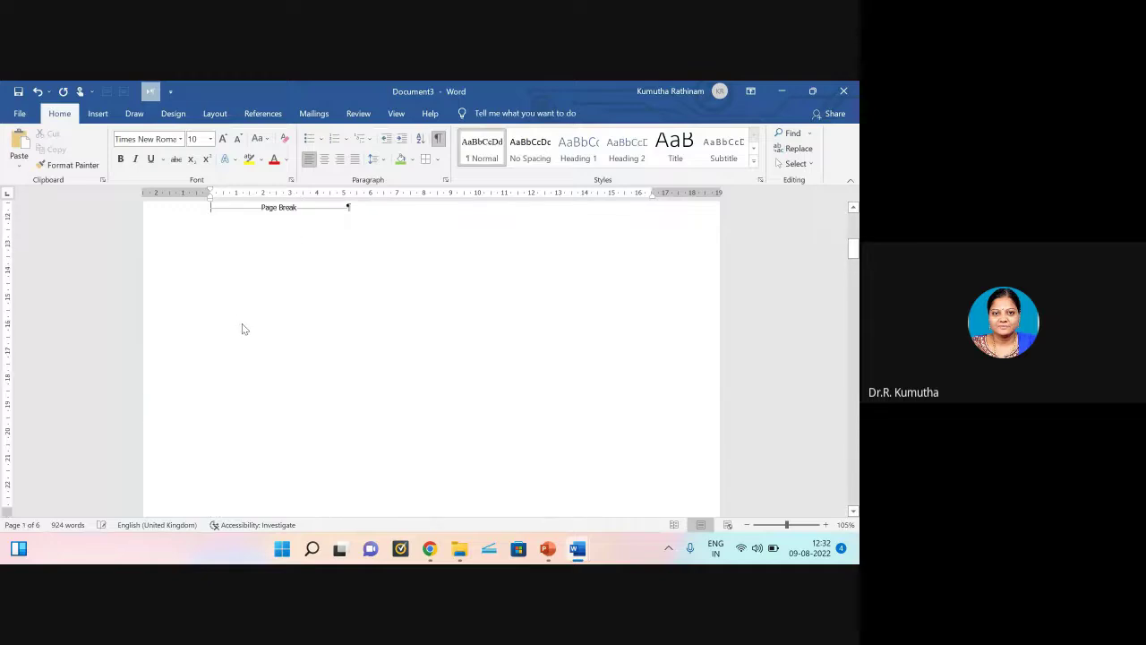
{"action": "key", "text": "Return"}
{"action": "key", "text": "Return"}
{"action": "key", "text": "Return"}
{"action": "key", "text": "Return"}
{"action": "key", "text": "Return"}
{"action": "key", "text": "Return"}
{"action": "key", "text": "Return"}
{"action": "key", "text": "Return"}
{"action": "key", "text": "Return"}
{"action": "key", "text": "Return"}
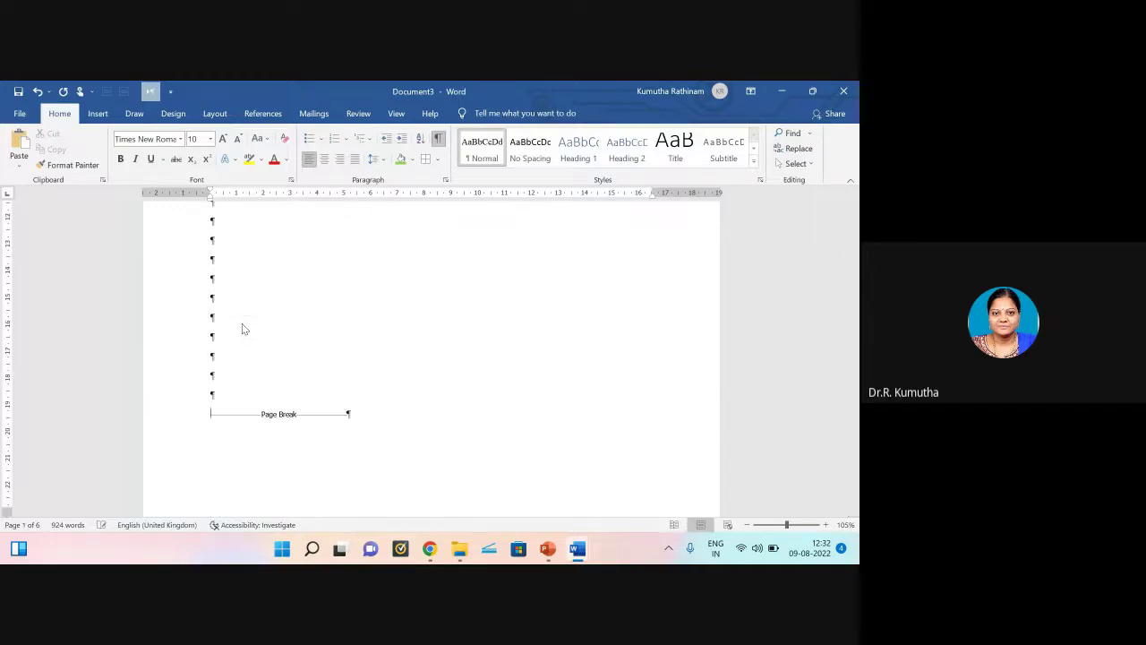
{"action": "key", "text": "Return"}
{"action": "key", "text": "Return"}
{"action": "key", "text": "Return"}
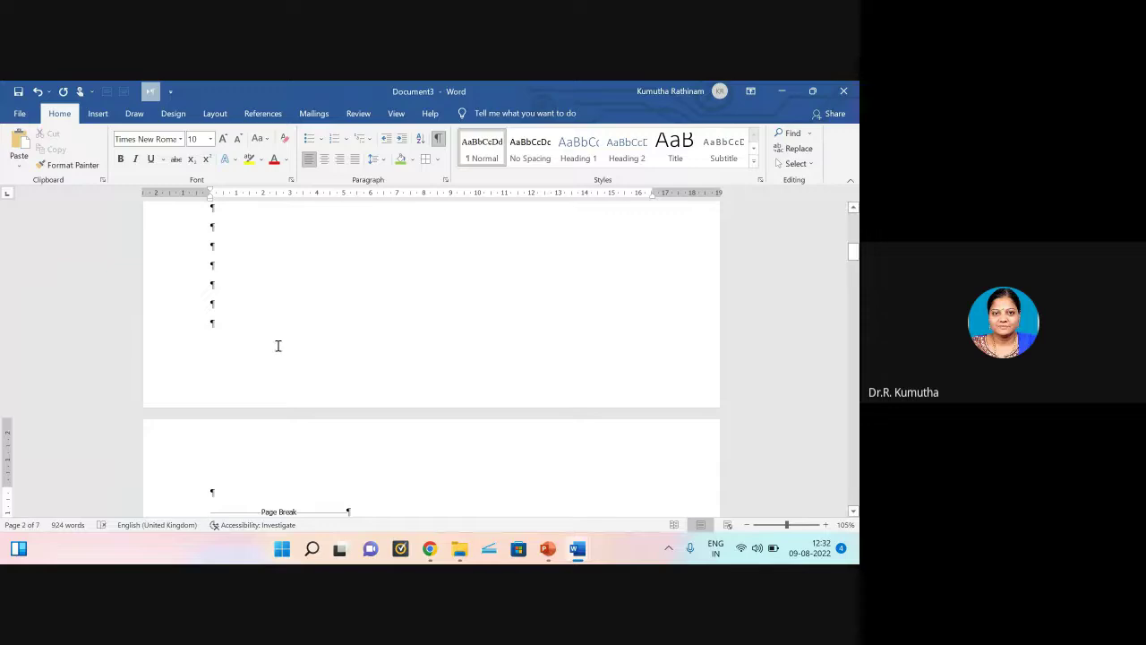
{"action": "scroll", "coordinate": [282, 351], "scroll_direction": "down", "scroll_amount": 3}
{"action": "key", "text": "ctrl+v"}
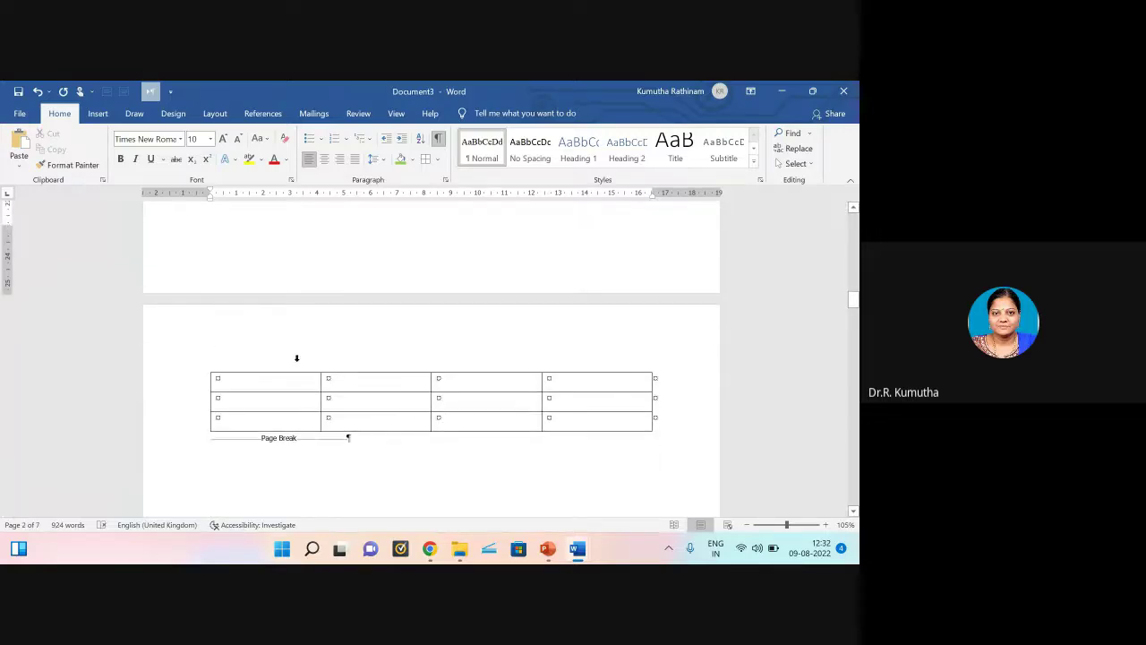
Step: Undo the blank paragraphs added before the first page's page break and the table insertion on the second page
{"action": "key", "text": "ctrl+z"}
{"action": "key", "text": "ctrl+z"}
{"action": "key", "text": "ctrl+z"}
{"action": "key", "text": "ctrl+z"}
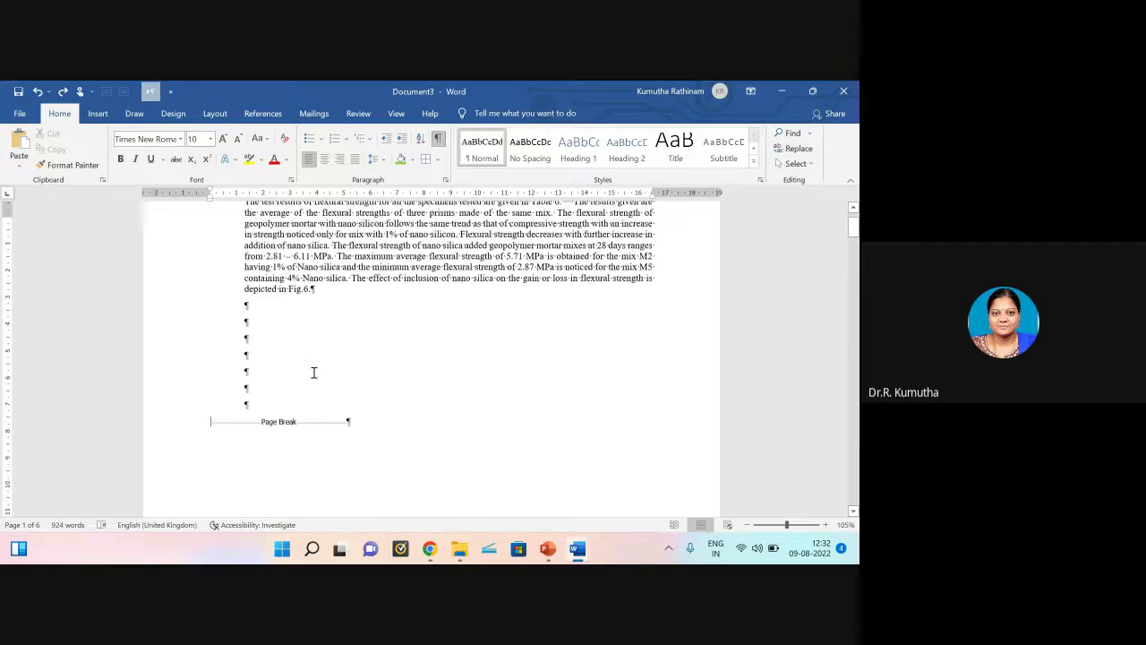
{"action": "key", "text": "ctrl+y"}
{"action": "key", "text": "ctrl+y"}
{"action": "key", "text": "ctrl+y"}
{"action": "key", "text": "ctrl+y"}
{"action": "scroll", "coordinate": [277, 410], "scroll_direction": "down", "scroll_amount": 1}
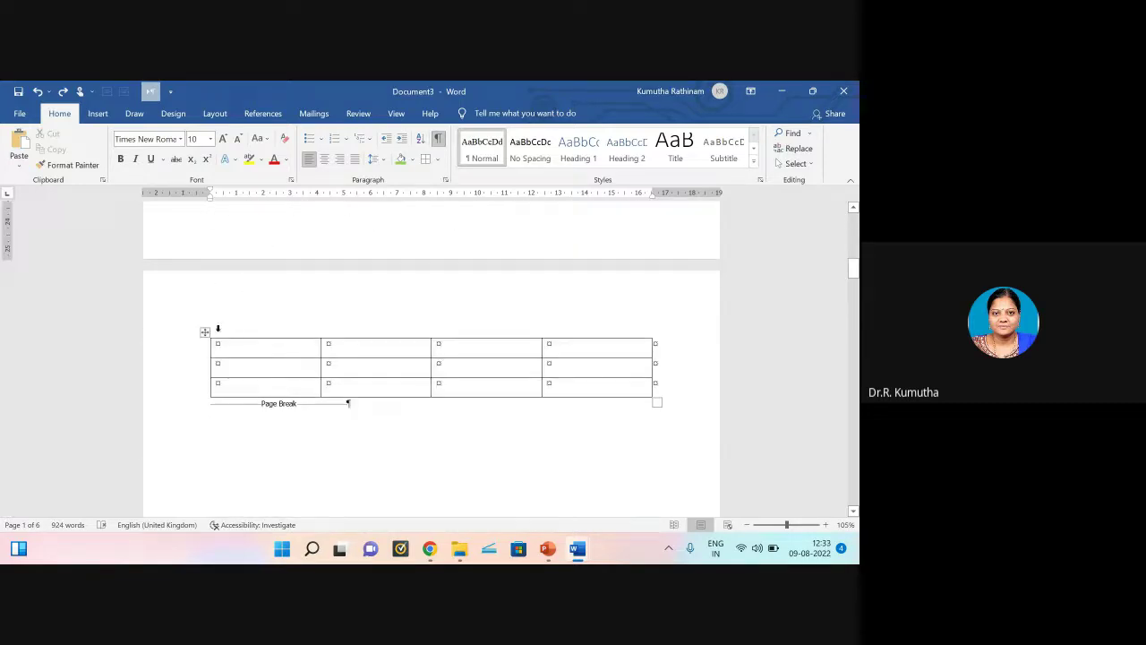
{"action": "key", "text": "ctrl+z"}
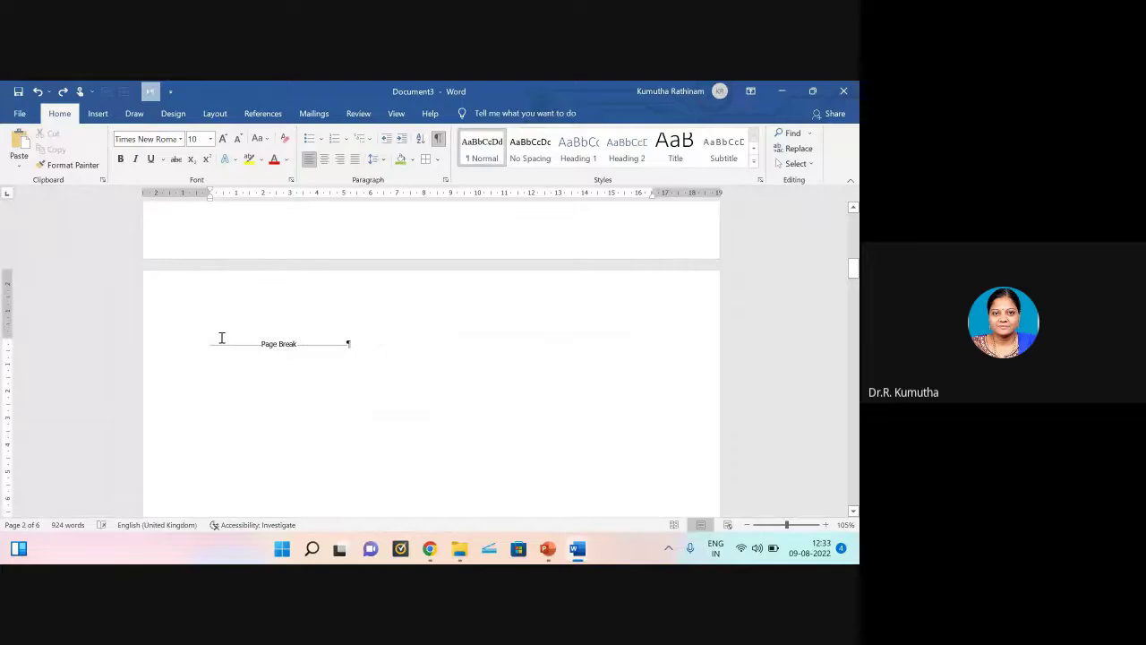
Step: Add four blank paragraphs before the second page's page break and insert a 4-column, 1-row table at the second one
{"action": "key", "text": "Return"}
{"action": "key", "text": "Return"}
{"action": "key", "text": "Return"}
{"action": "key", "text": "Return"}
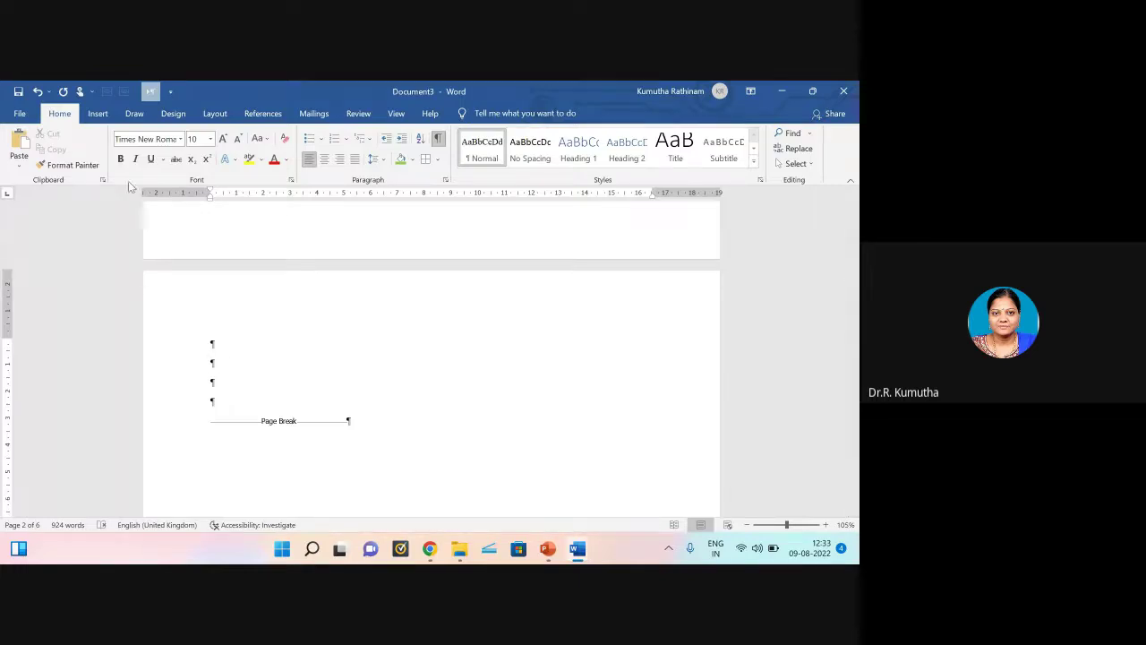
{"action": "left_click", "coordinate": [98, 113]}
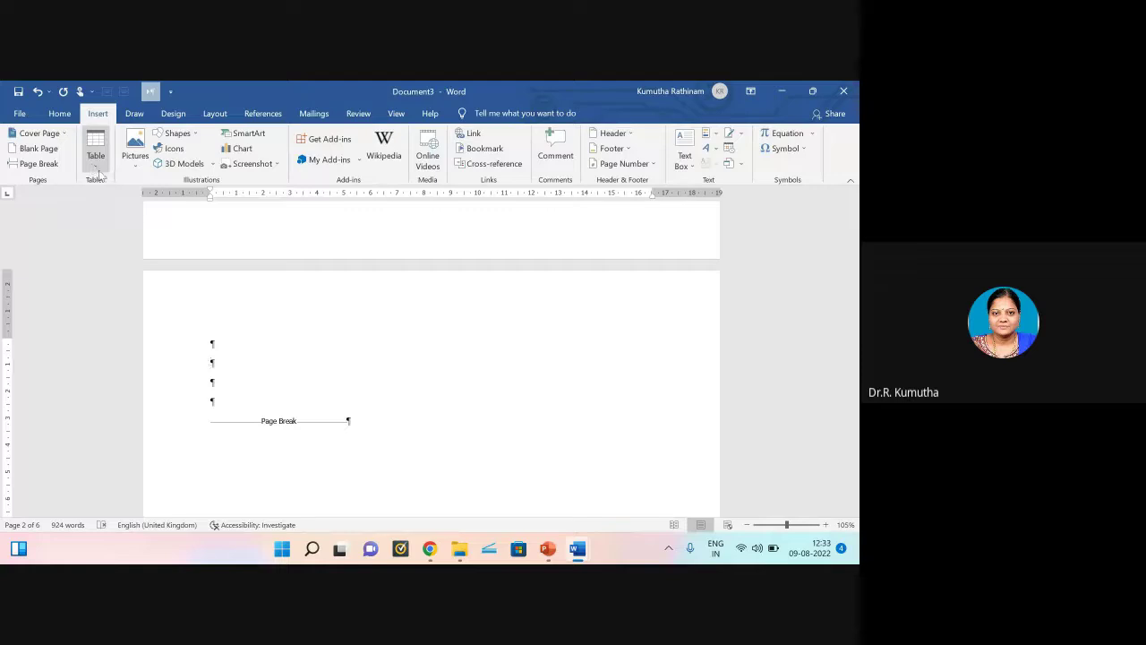
{"action": "left_click", "coordinate": [101, 175]}
{"action": "left_click", "coordinate": [125, 201]}
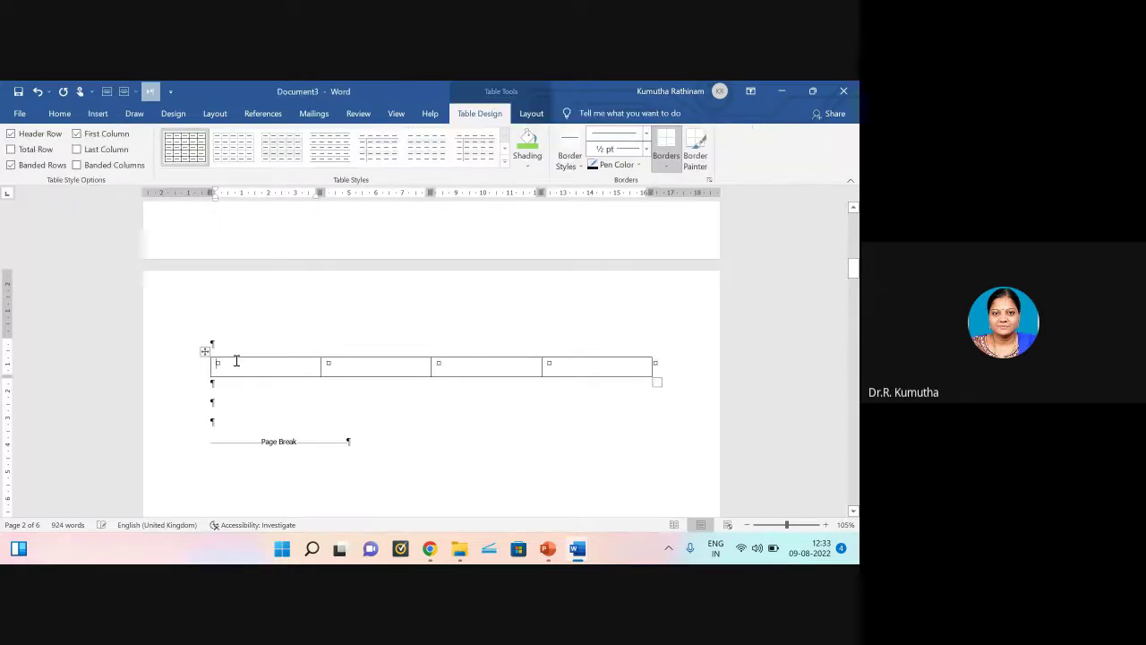
Step: Add ten blank paragraphs above the one-row table to move it and the page break down the page
{"action": "left_click", "coordinate": [279, 327]}
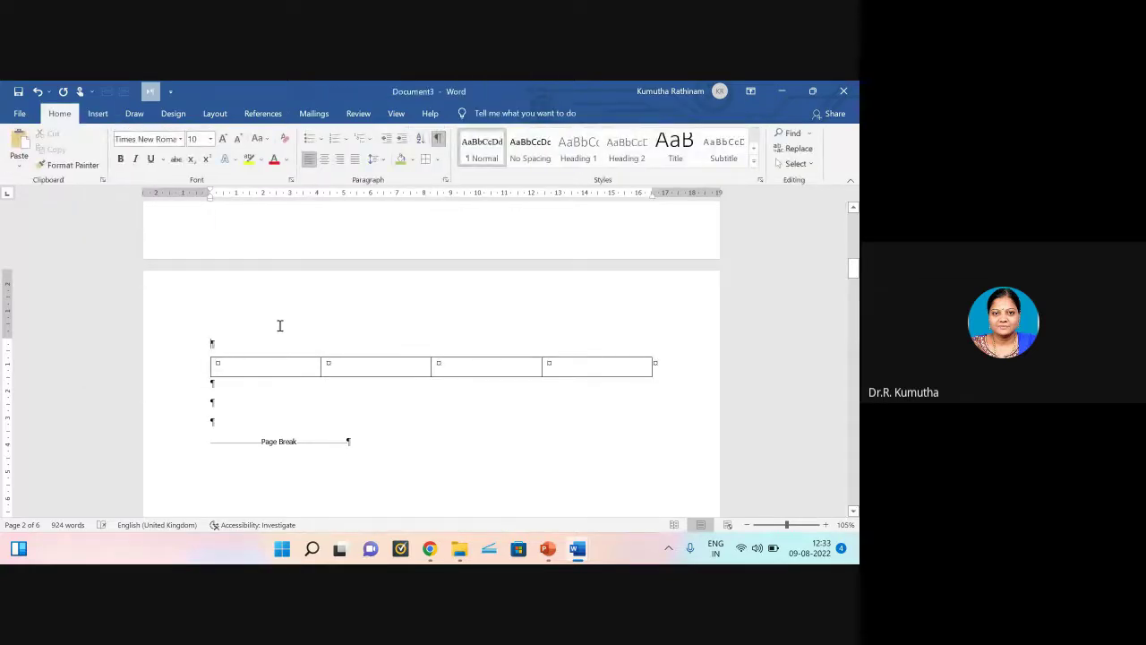
{"action": "key", "text": "Return"}
{"action": "key", "text": "Return"}
{"action": "key", "text": "Return"}
{"action": "key", "text": "Return"}
{"action": "key", "text": "Return"}
{"action": "key", "text": "Return"}
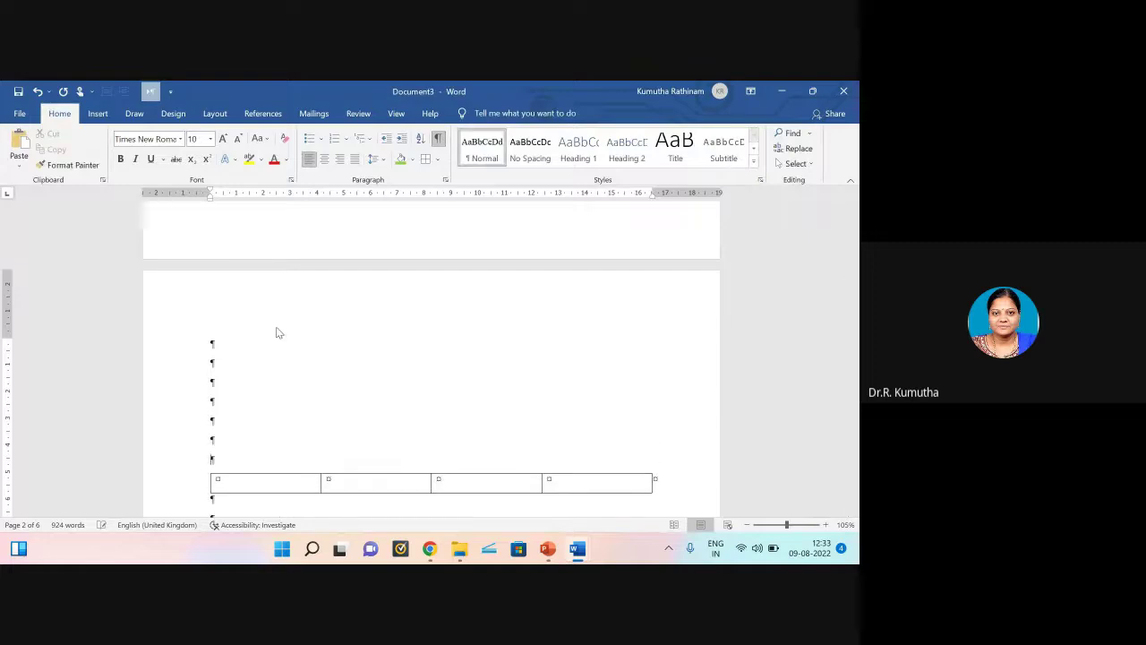
{"action": "scroll", "coordinate": [341, 351], "scroll_direction": "down", "scroll_amount": 2}
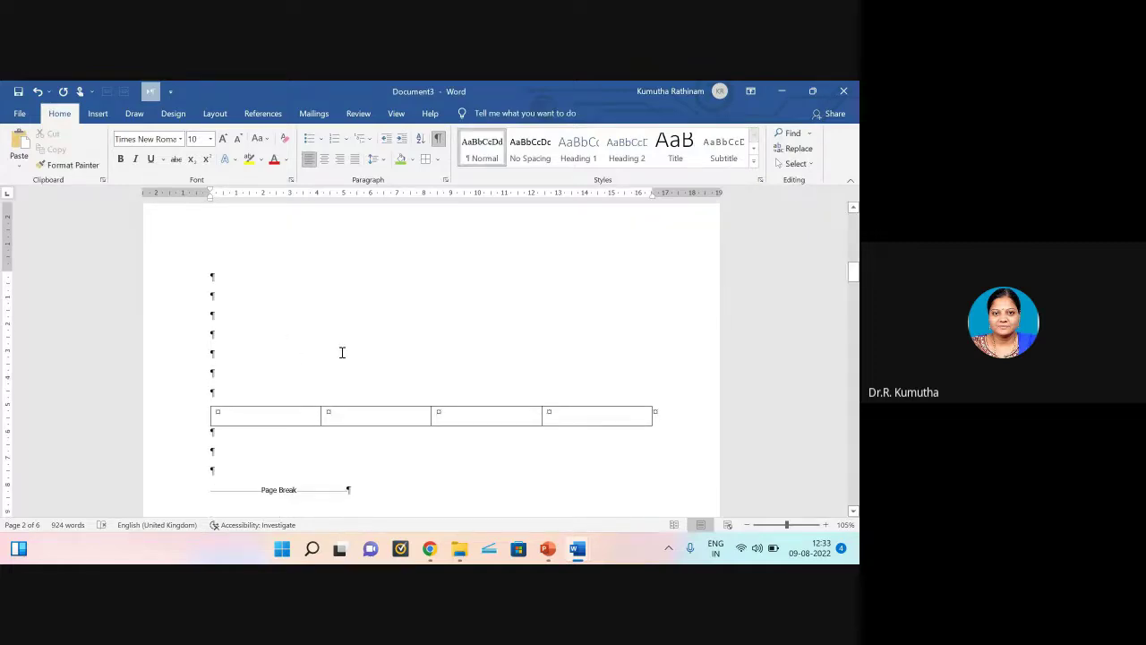
{"action": "scroll", "coordinate": [342, 352], "scroll_direction": "down", "scroll_amount": 2}
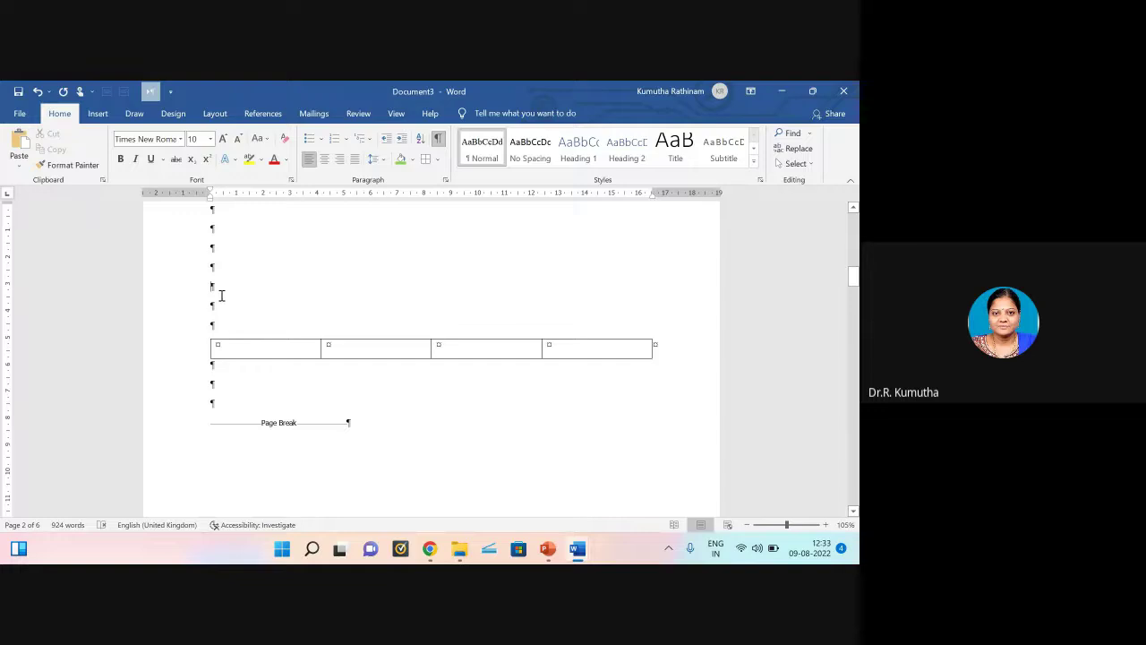
{"action": "key", "text": "Return"}
{"action": "key", "text": "Return"}
{"action": "key", "text": "Return"}
{"action": "key", "text": "Return"}
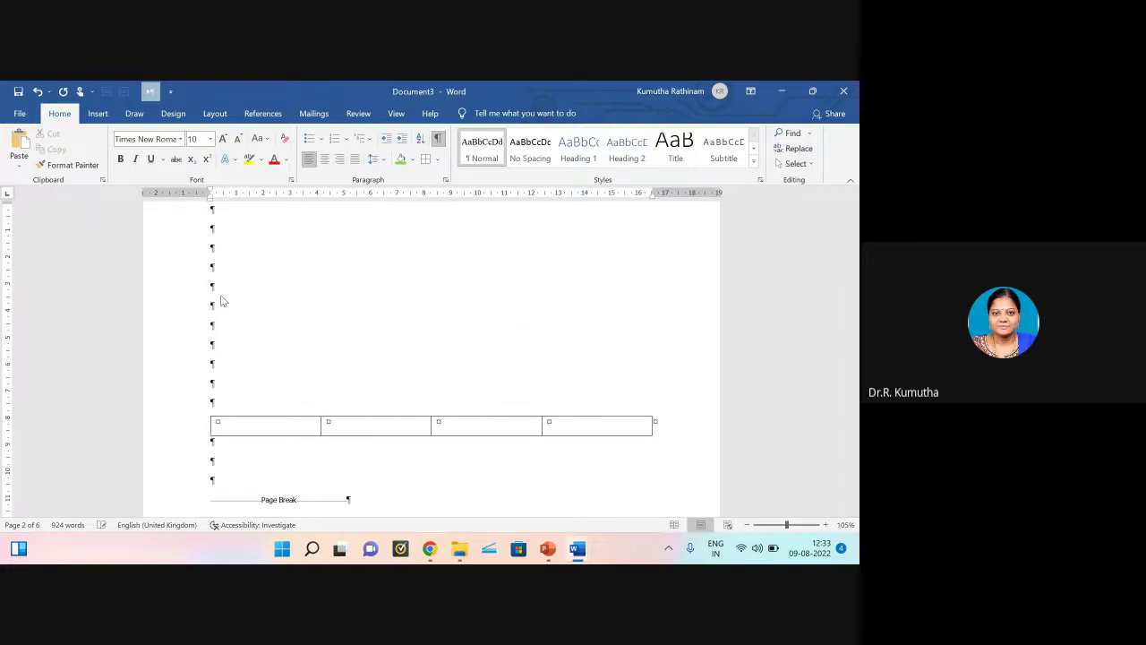
Step: Try moving the one-row table below the page break and undo the move
{"action": "scroll", "coordinate": [223, 302], "scroll_direction": "down", "scroll_amount": 3}
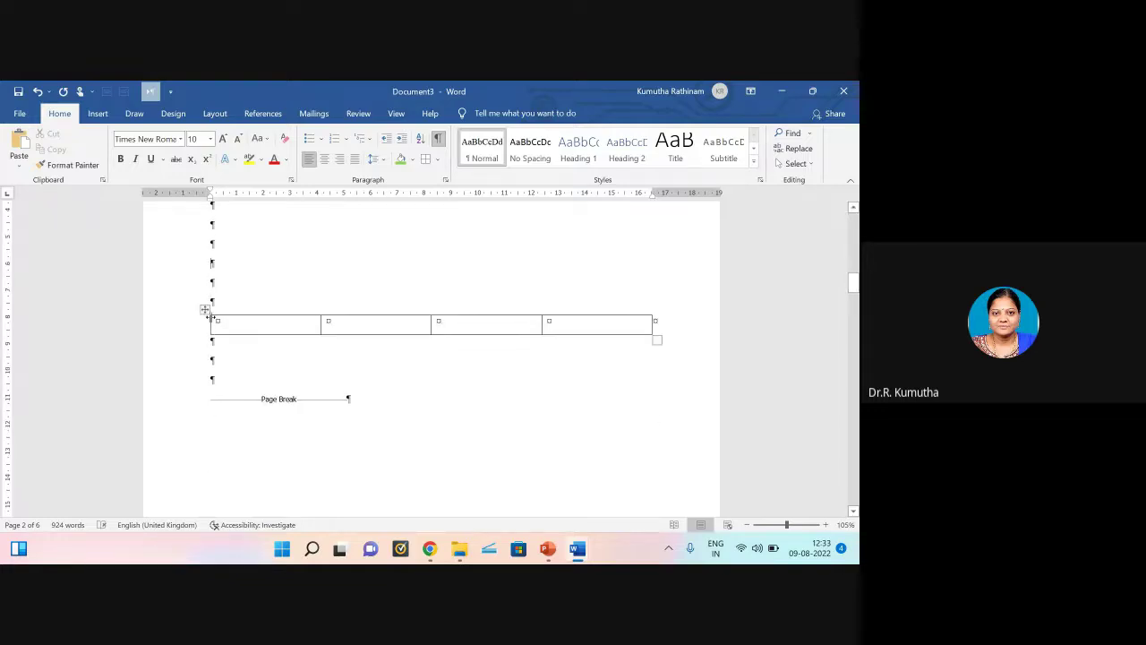
{"action": "left_click_drag", "start_coordinate": [205, 311], "coordinate": [242, 419]}
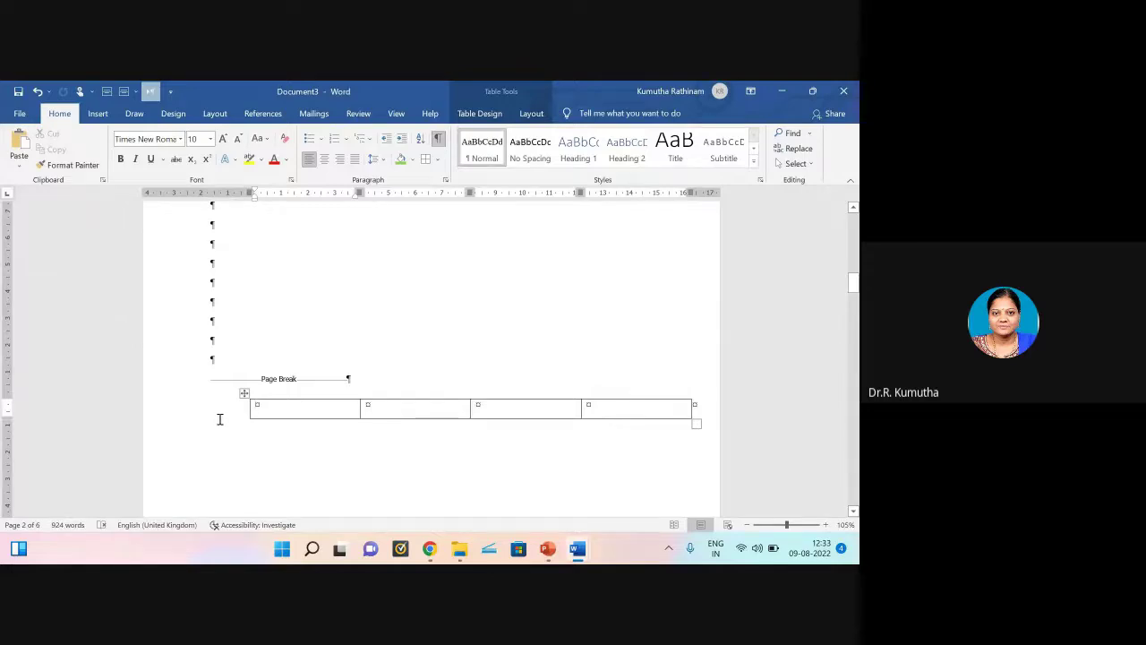
{"action": "key", "text": "alt+shift+Up"}
{"action": "key", "text": "alt+shift+Up"}
{"action": "key", "text": "alt+shift+Up"}
{"action": "key", "text": "alt+shift+Up"}
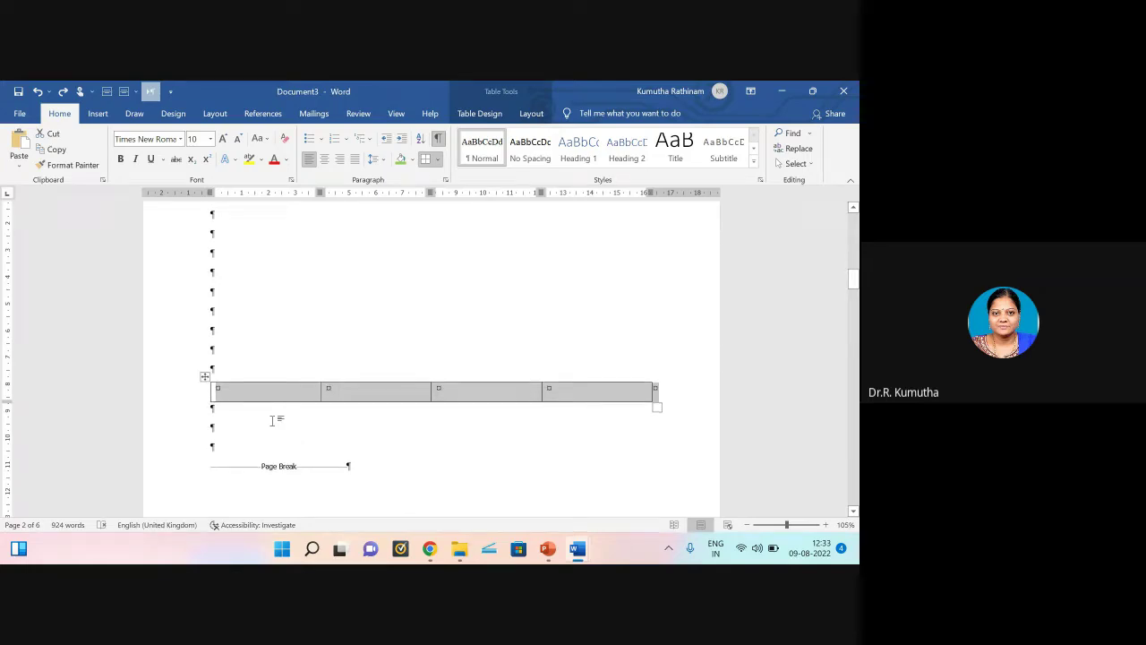
Step: Add five more blank paragraphs above the one-row table
{"action": "left_click", "coordinate": [223, 232]}
{"action": "key", "text": "Return"}
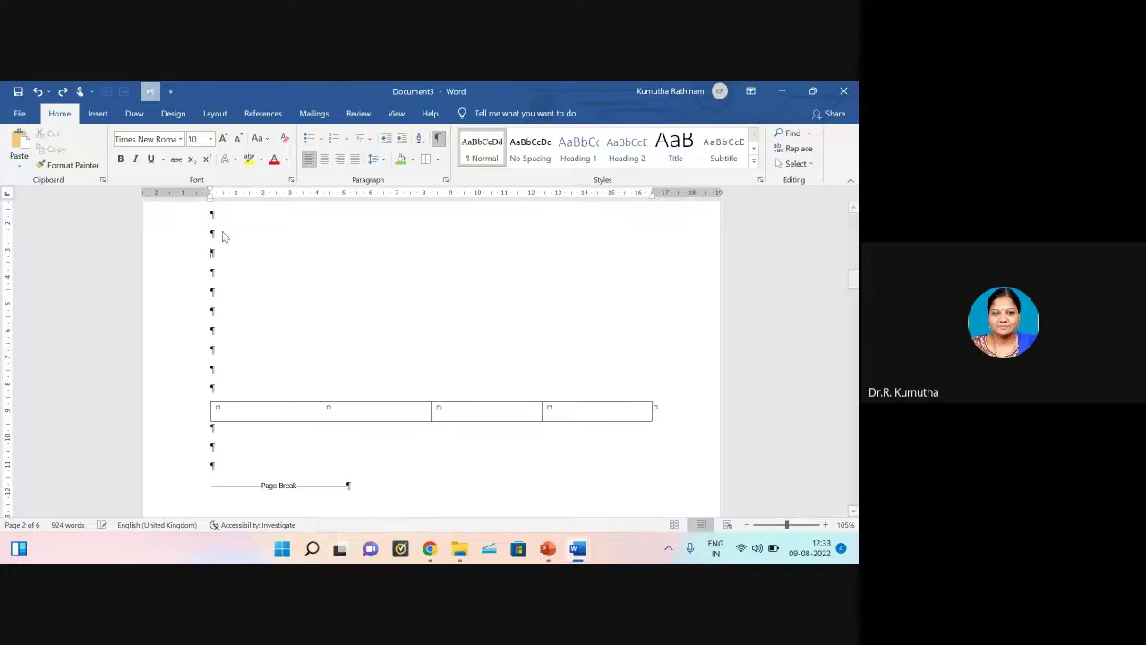
{"action": "key", "text": "Return"}
{"action": "key", "text": "Return"}
{"action": "key", "text": "Return"}
{"action": "key", "text": "Return"}
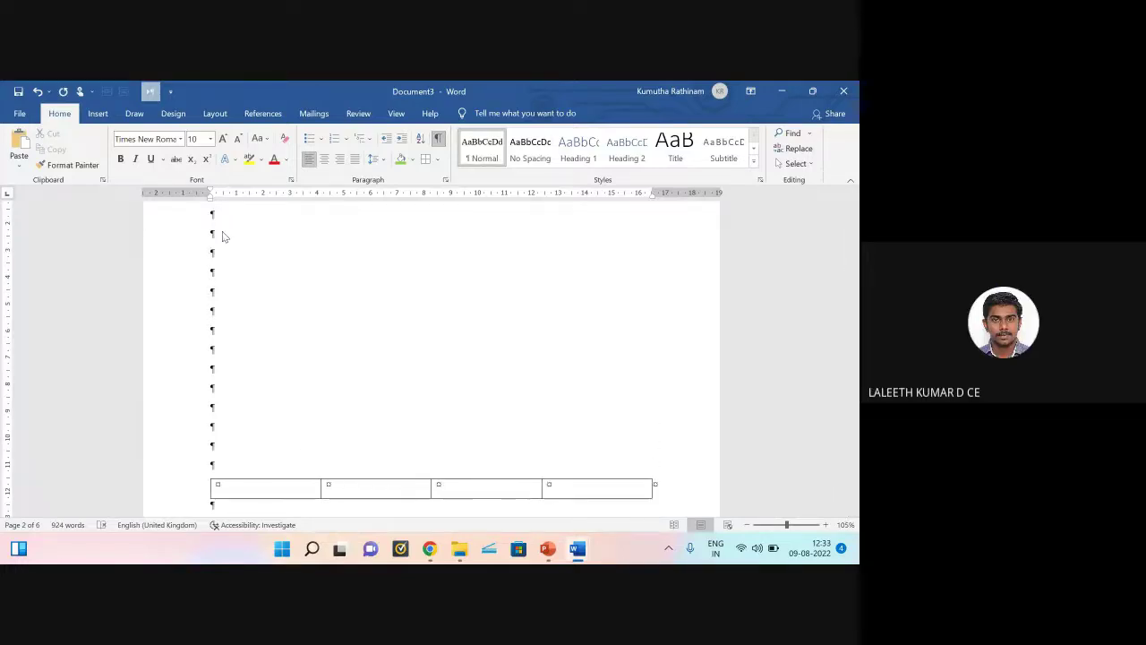
Step: Try moving the table past the page break again, further into the page, and undo it
{"action": "scroll", "coordinate": [193, 337], "scroll_direction": "down", "scroll_amount": 3}
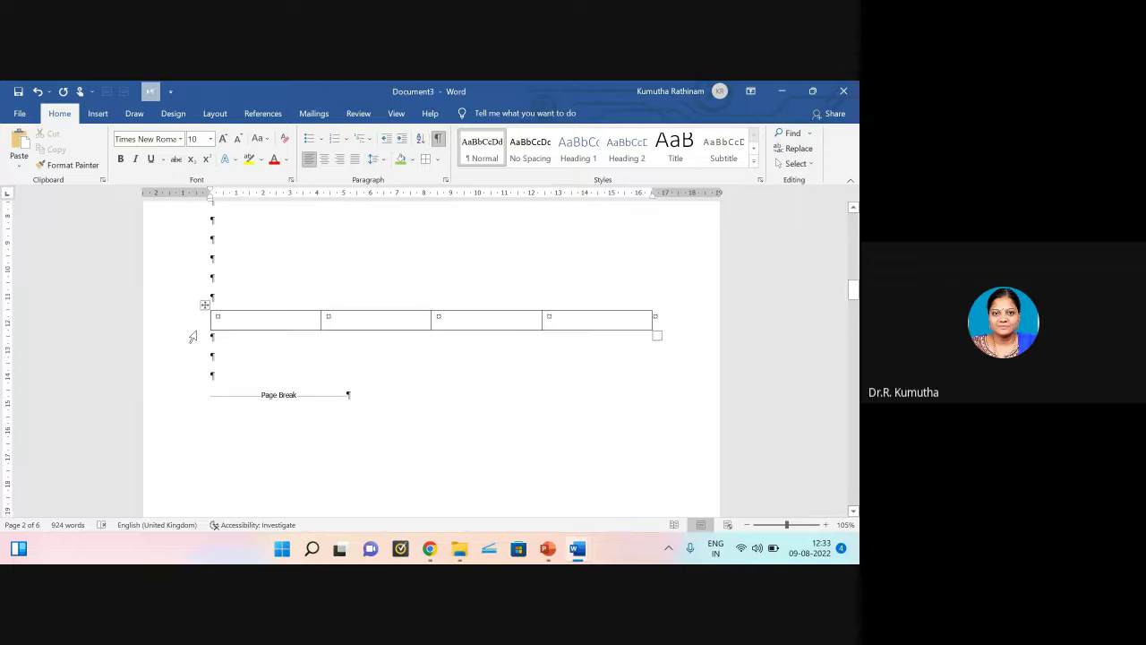
{"action": "left_click_drag", "start_coordinate": [206, 304], "coordinate": [348, 431]}
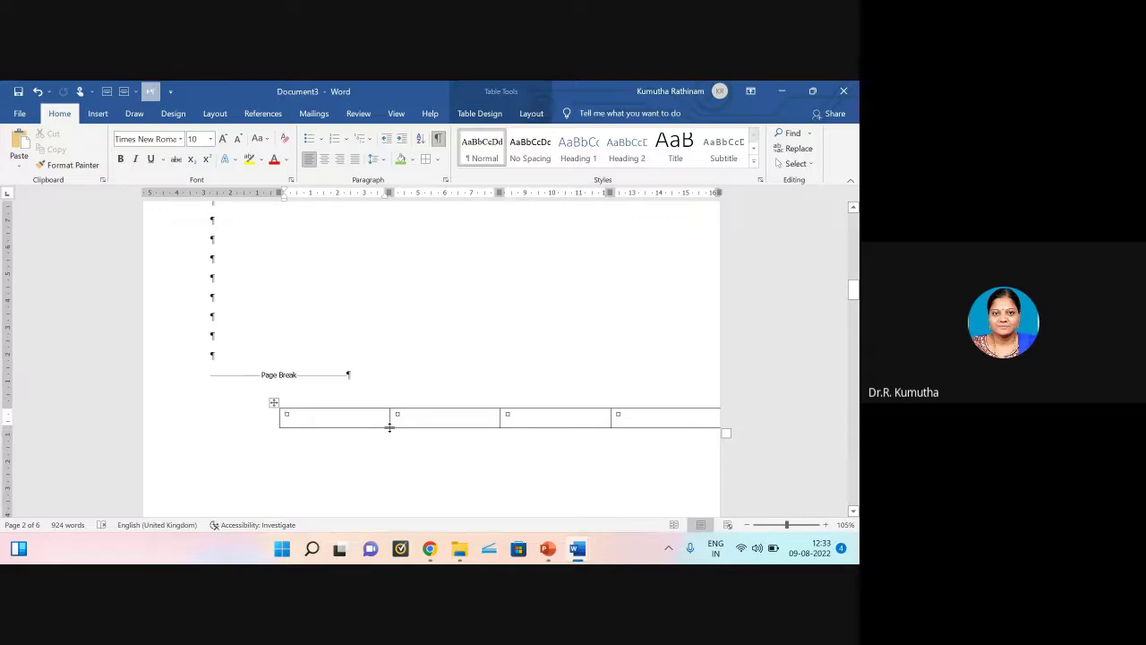
{"action": "key", "text": "ctrl+z"}
Step: Delete the extra blank paragraphs at the start of the second page, leaving one above the one-row table
{"action": "scroll", "coordinate": [332, 411], "scroll_direction": "up", "scroll_amount": 6}
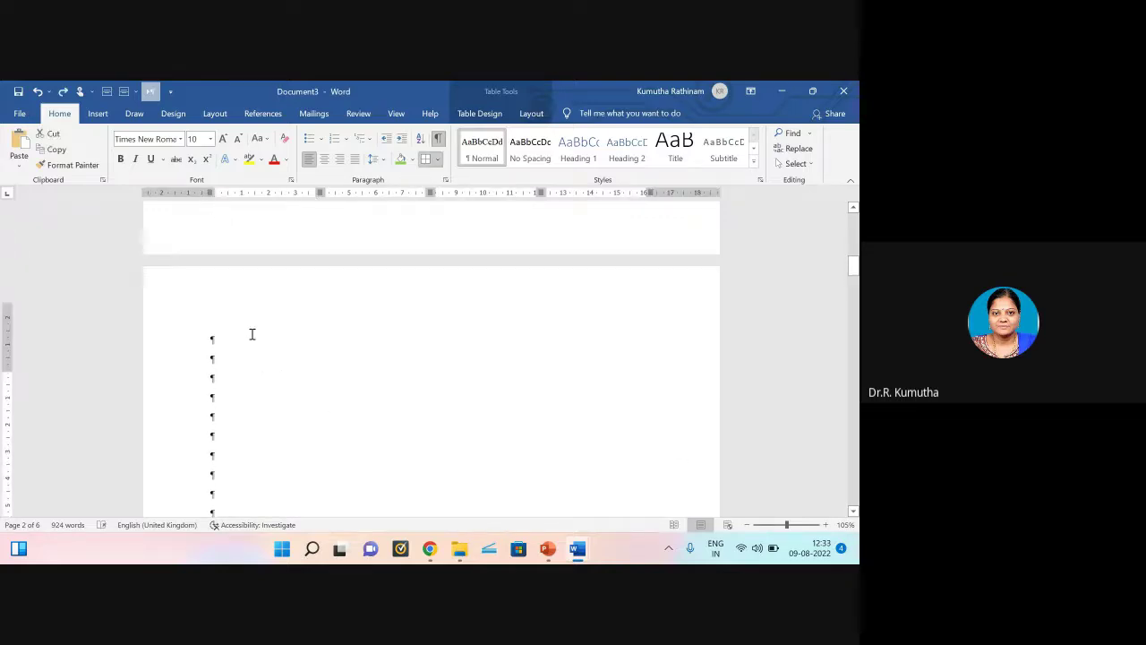
{"action": "left_click", "coordinate": [223, 373]}
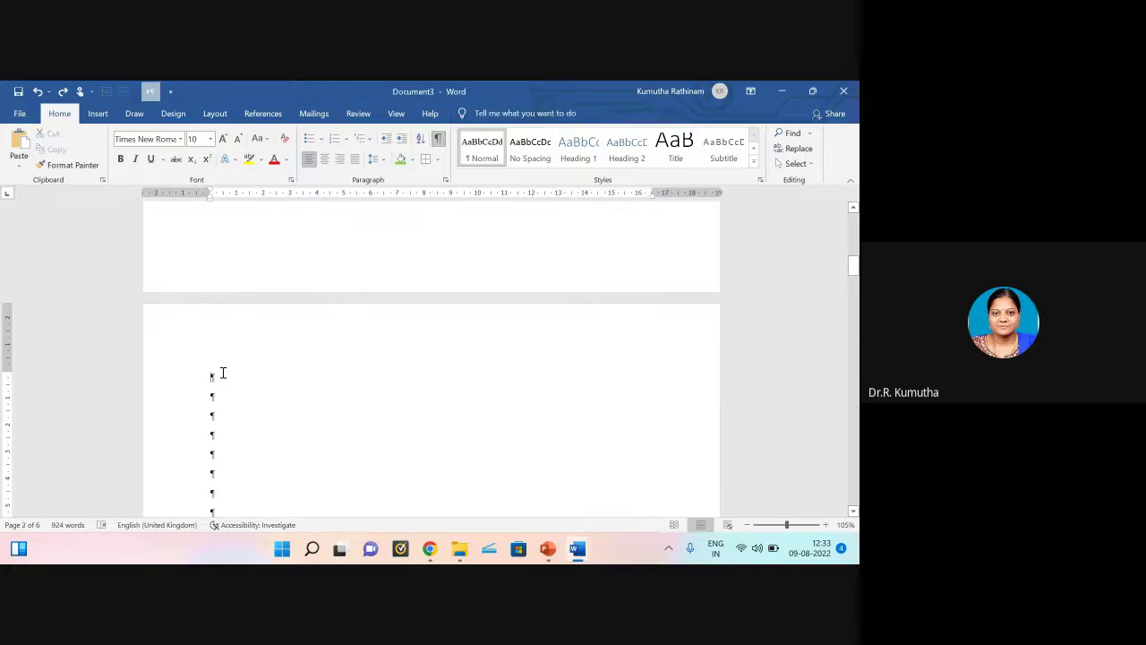
{"action": "key", "text": "Delete"}
{"action": "key", "text": "Delete"}
{"action": "key", "text": "Delete"}
{"action": "key", "text": "Delete"}
{"action": "key", "text": "Delete"}
{"action": "key", "text": "Delete"}
{"action": "key", "text": "Delete"}
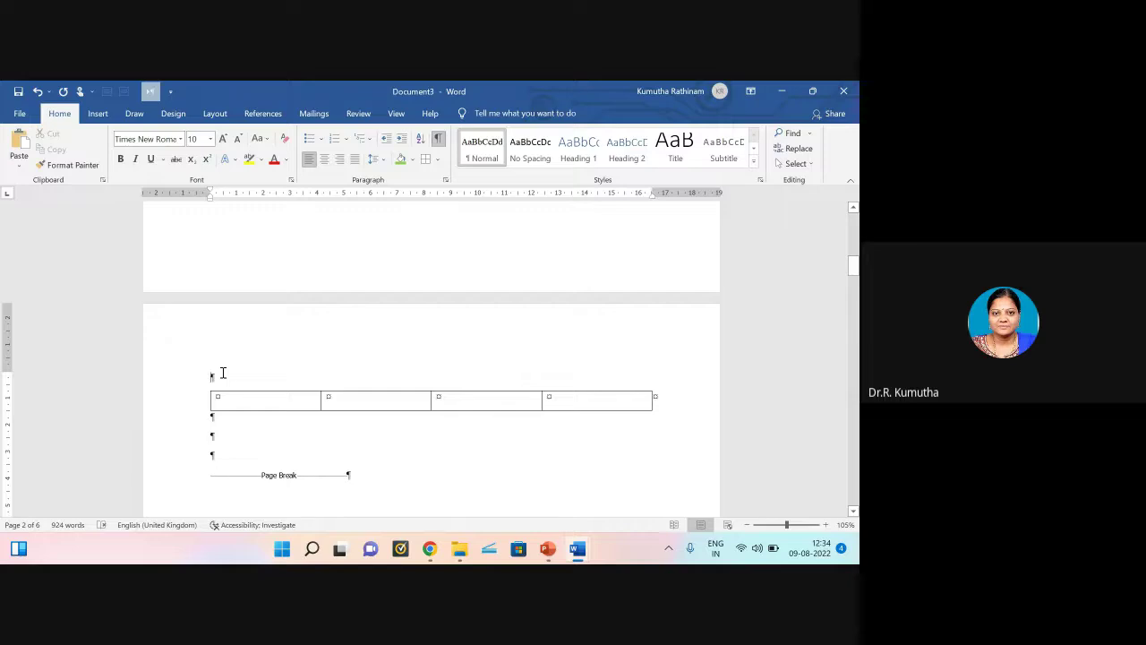
Step: Add three blank paragraphs above the one-row table and insert a 5-column, 2-row table with fixed column width at the third paragraph
{"action": "key", "text": "Return"}
{"action": "key", "text": "Return"}
{"action": "key", "text": "Return"}
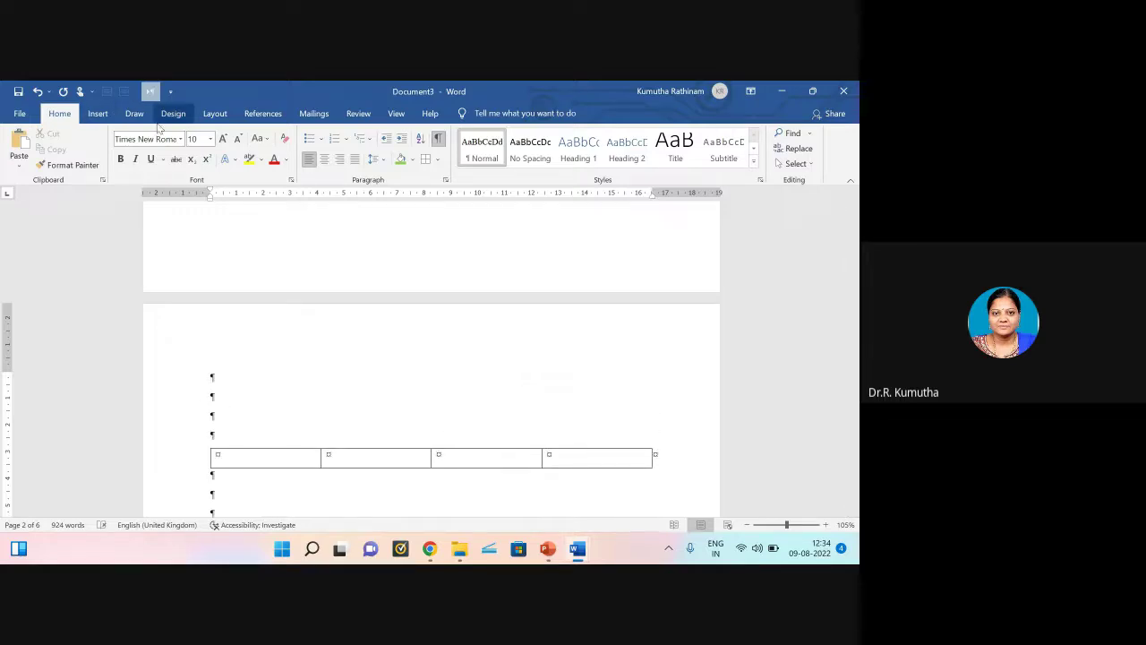
{"action": "left_click", "coordinate": [98, 112]}
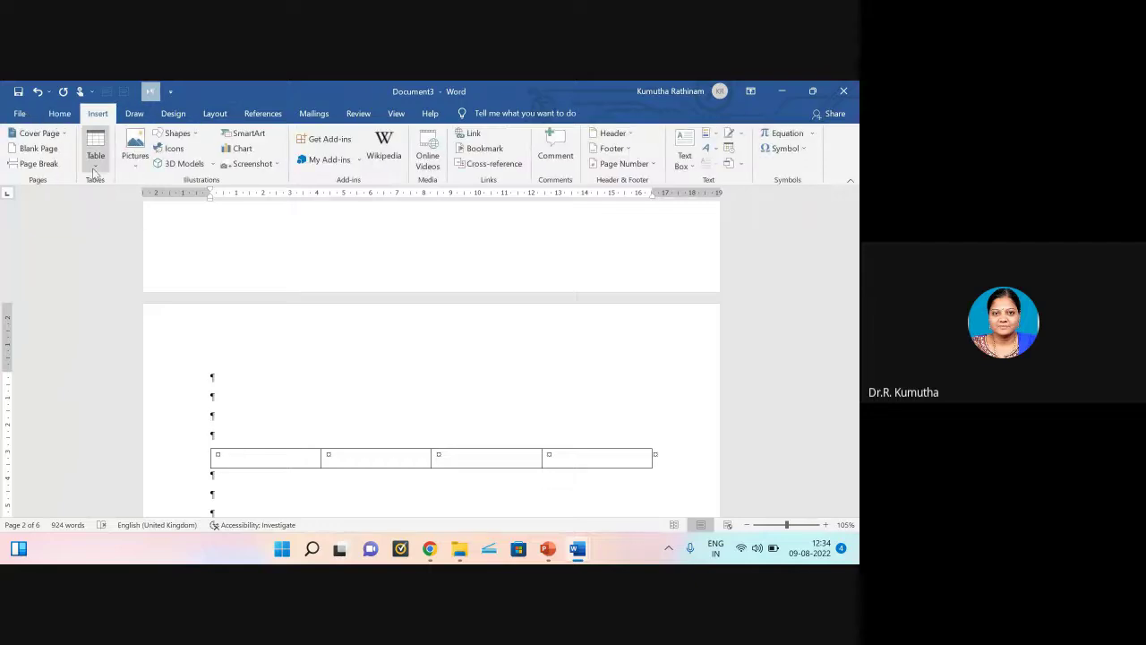
{"action": "left_click", "coordinate": [96, 148]}
{"action": "left_click", "coordinate": [130, 302]}
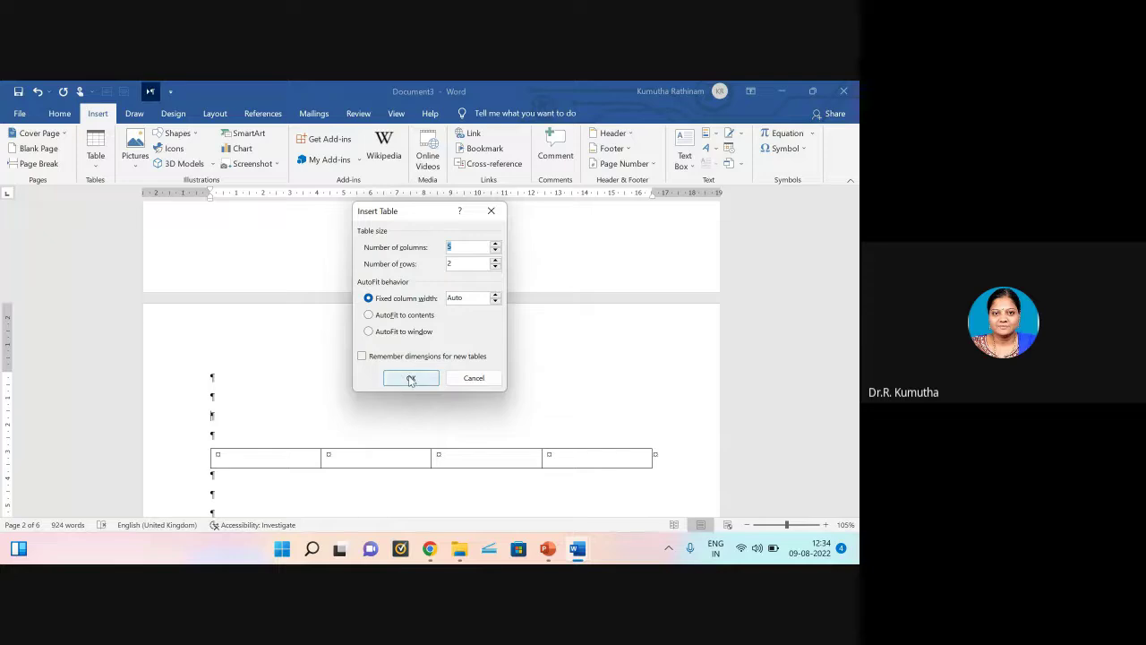
{"action": "left_click", "coordinate": [411, 380]}
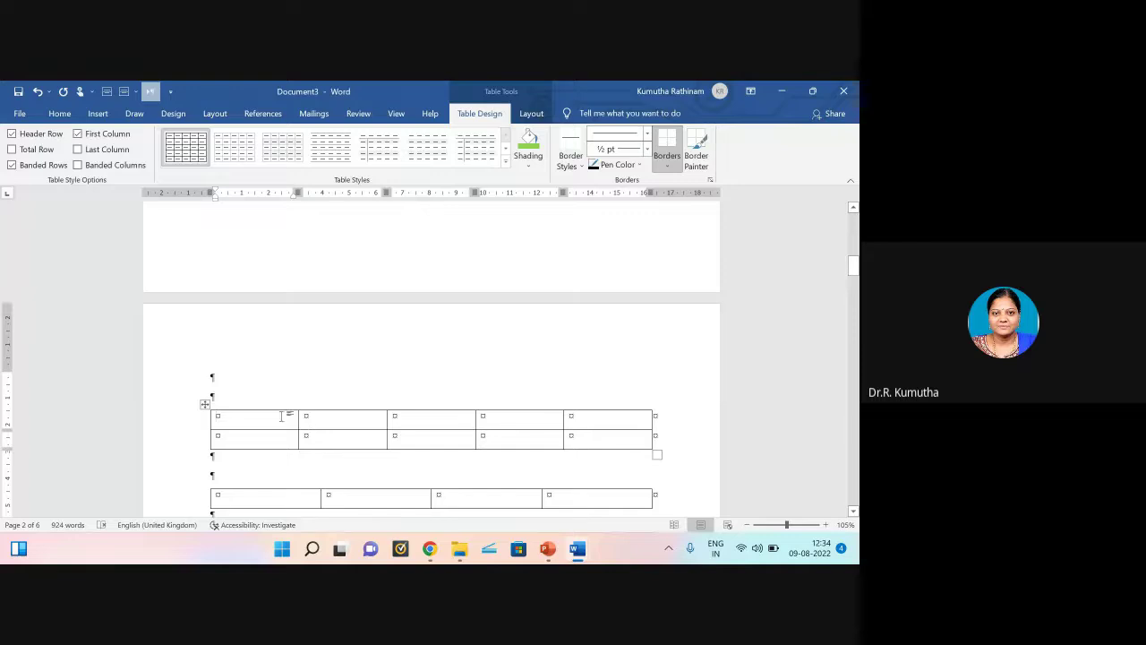
Step: Fill the new table's header row with S.No., Name, Type, Type 2 and sssss
{"action": "type", "text": "S.No."}
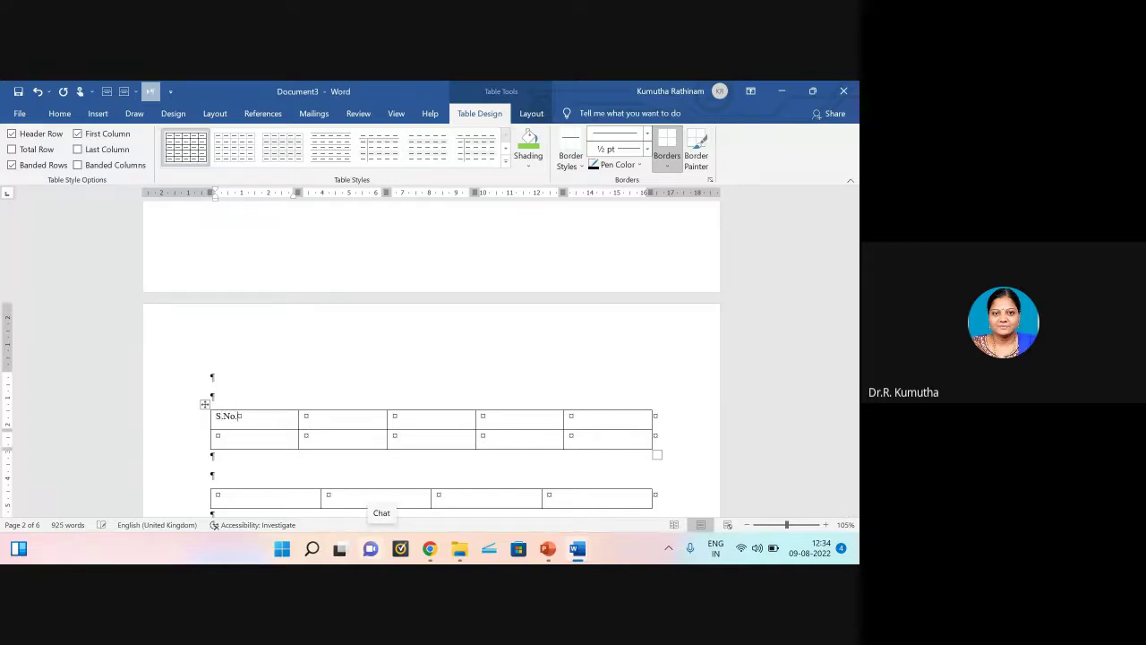
{"action": "key", "text": "Tab"}
{"action": "type", "text": "Name"}
{"action": "type", "text": "Type"}
{"action": "type", "text": "sssss"}
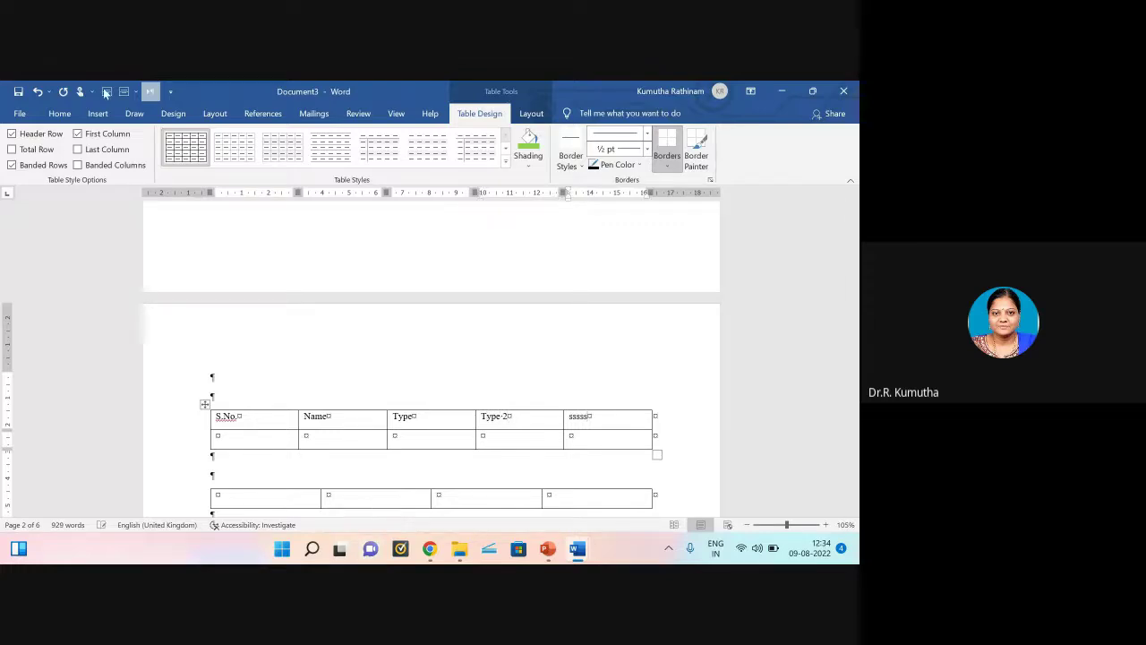
Step: Centre the header row's text both horizontally and vertically within its cells
{"action": "left_click_drag", "start_coordinate": [219, 416], "coordinate": [601, 413]}
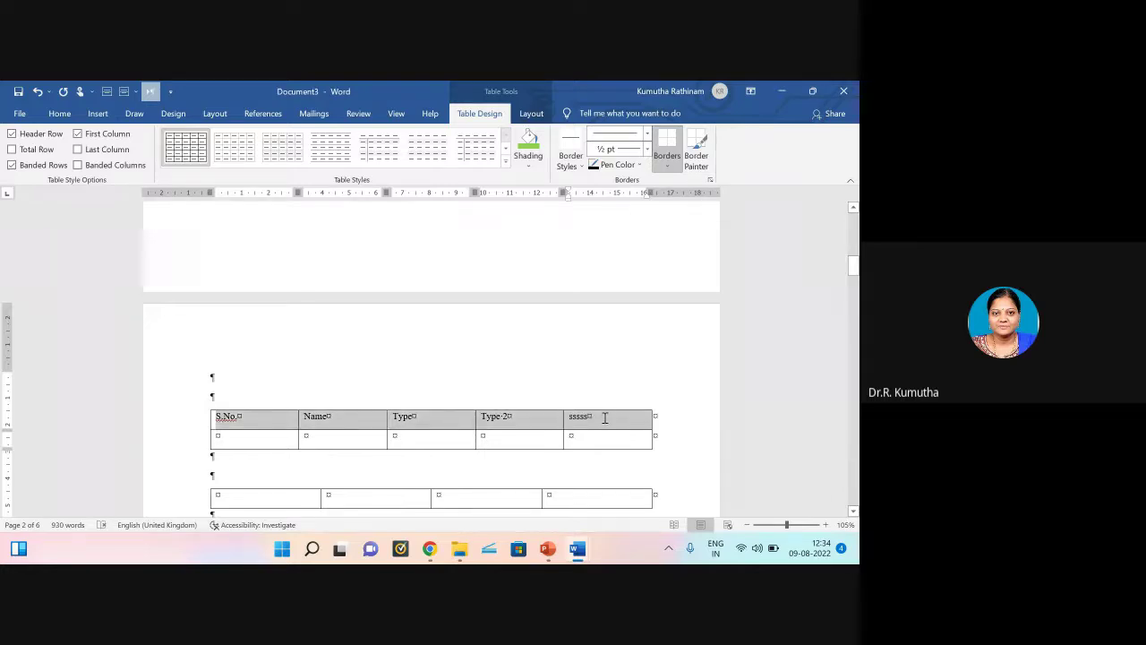
{"action": "left_click", "coordinate": [59, 113]}
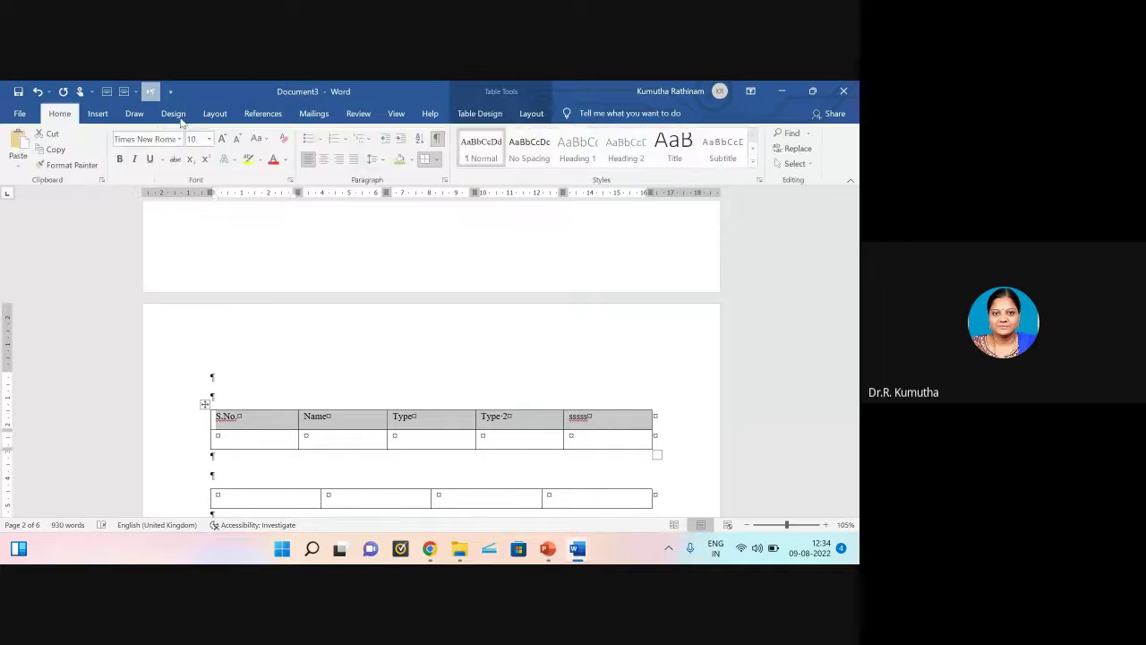
{"action": "left_click", "coordinate": [324, 159]}
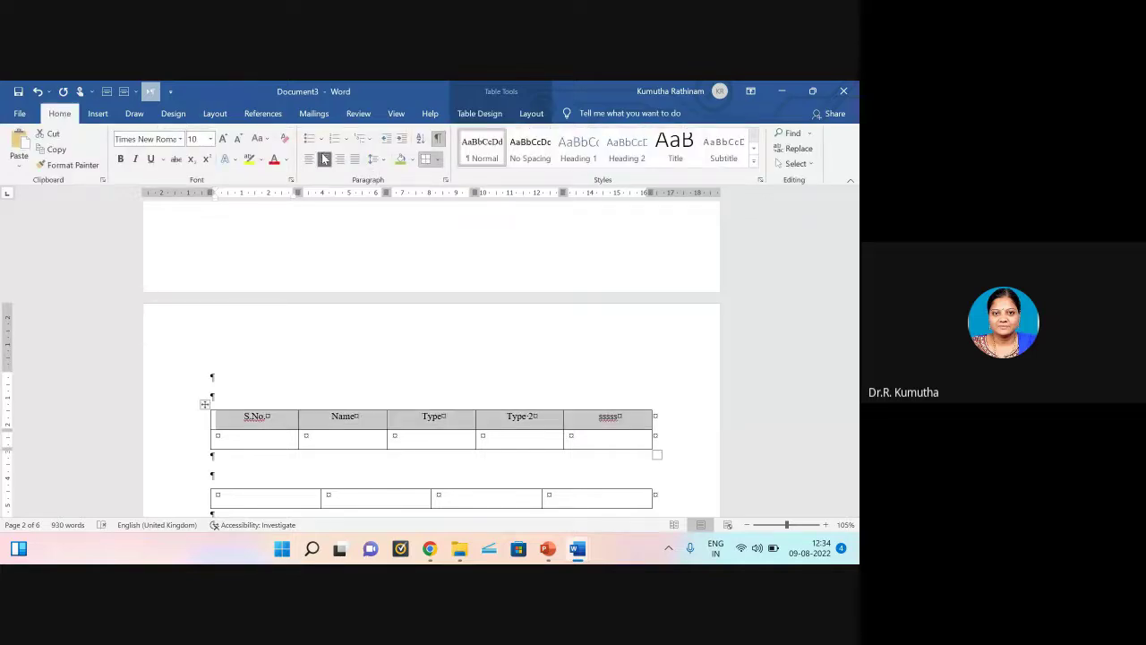
{"action": "left_click", "coordinate": [531, 114]}
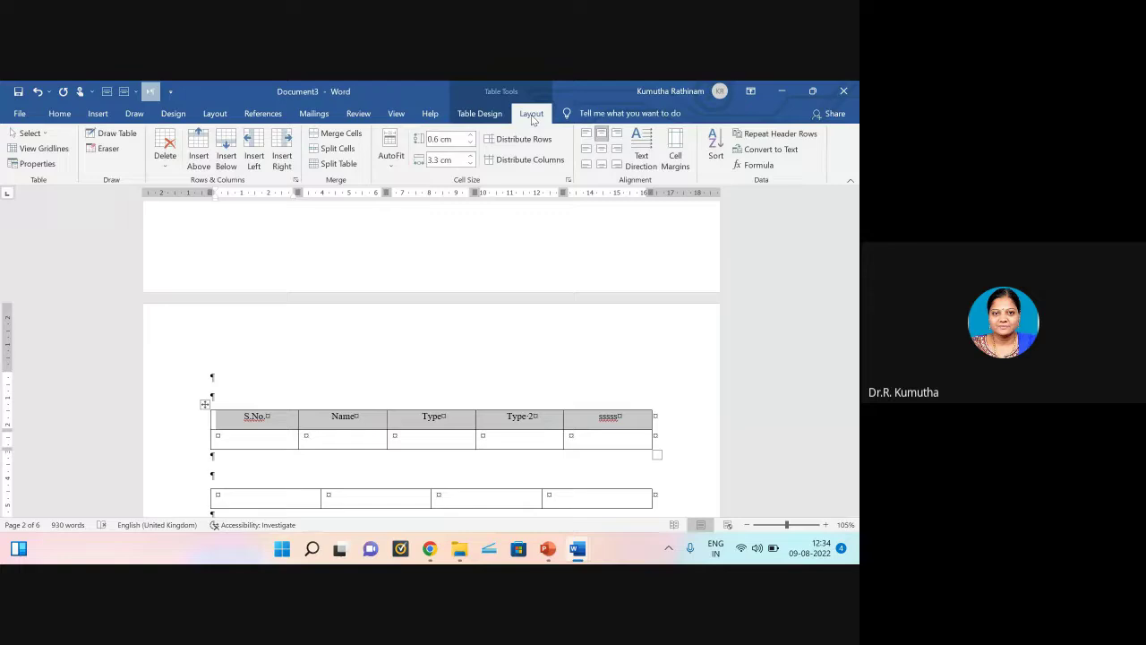
{"action": "left_click", "coordinate": [602, 152]}
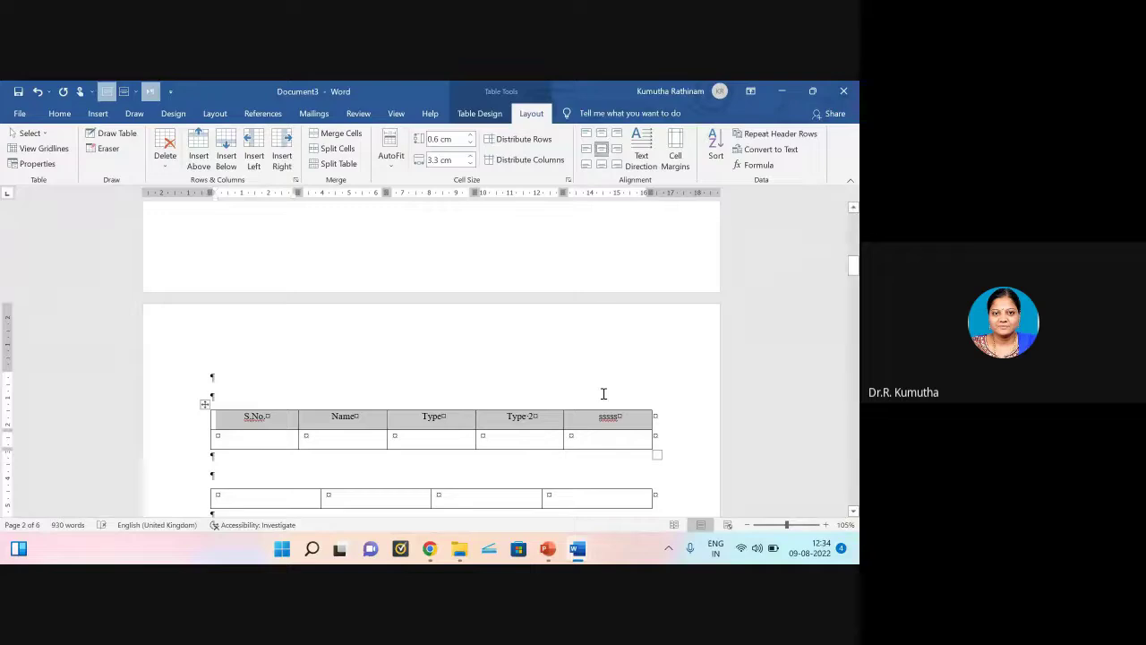
Step: Try a paragraph spacing of 0 pt after the text in the five-column table's header row, and undo it
{"action": "left_click", "coordinate": [247, 416]}
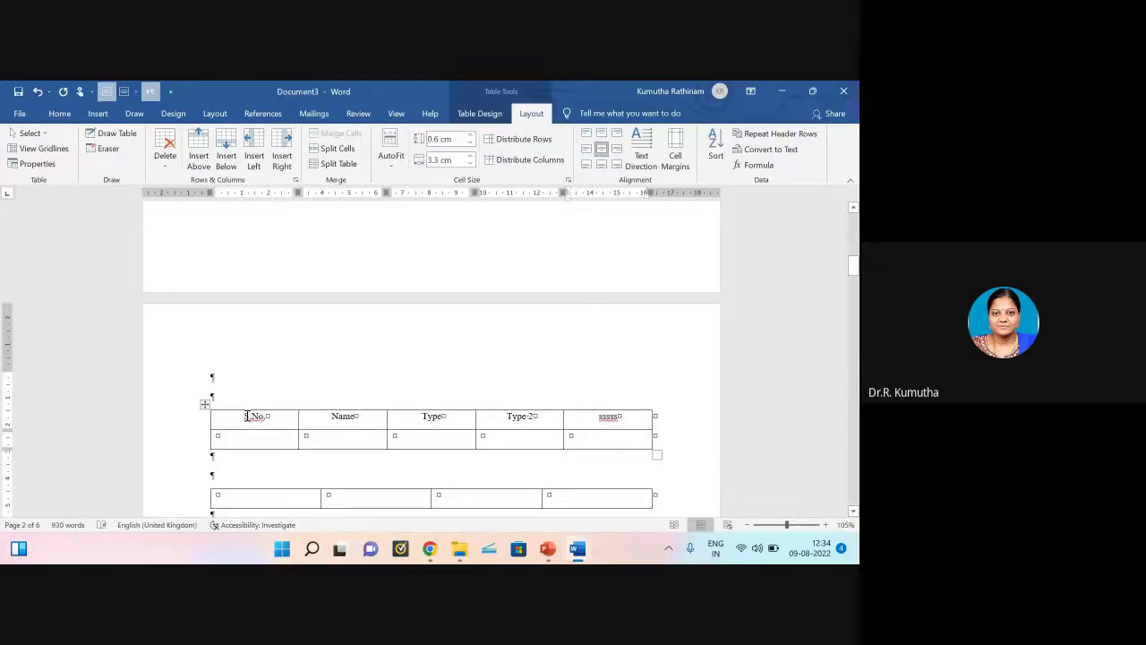
{"action": "left_click_drag", "start_coordinate": [247, 416], "coordinate": [609, 419]}
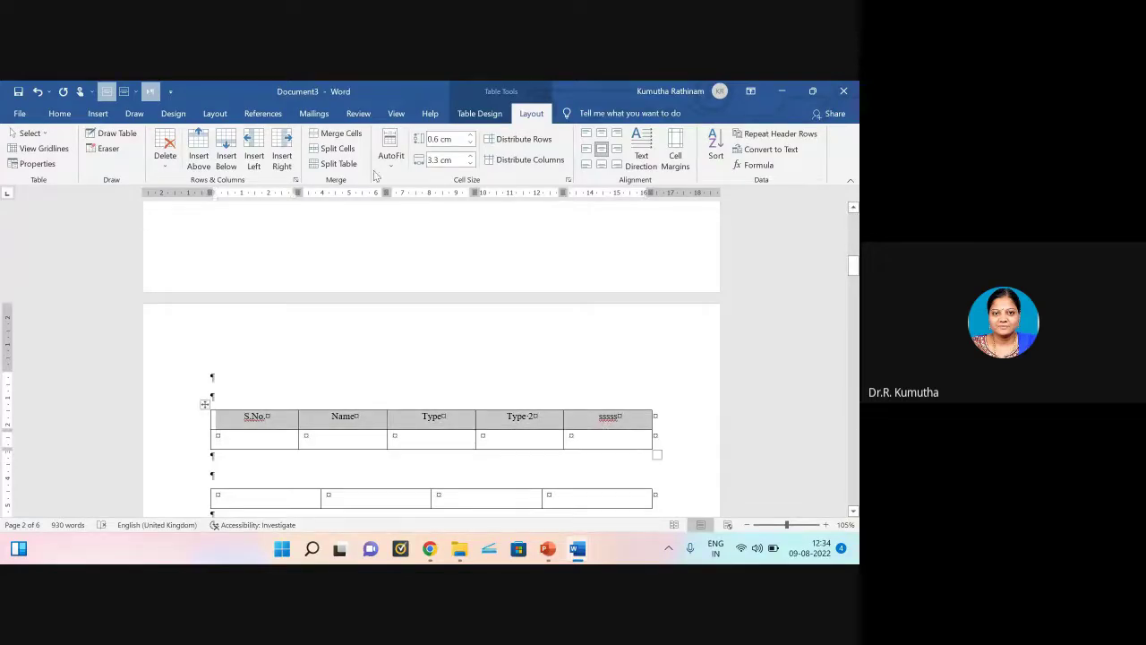
{"action": "left_click", "coordinate": [59, 112]}
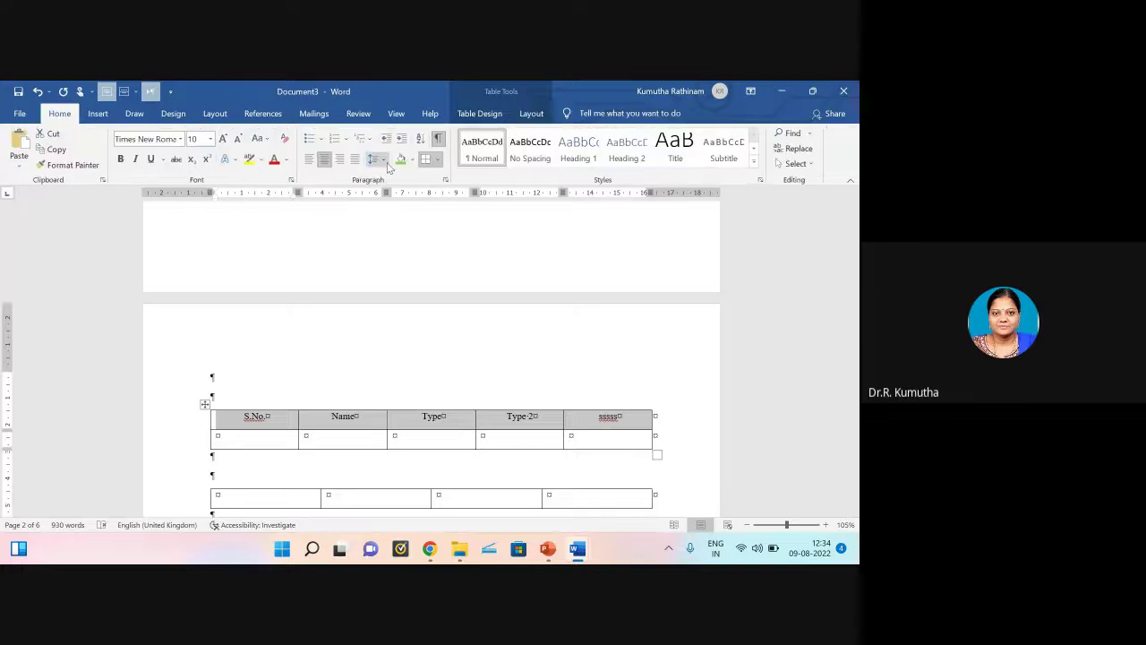
{"action": "left_click", "coordinate": [383, 160]}
{"action": "left_click", "coordinate": [412, 273]}
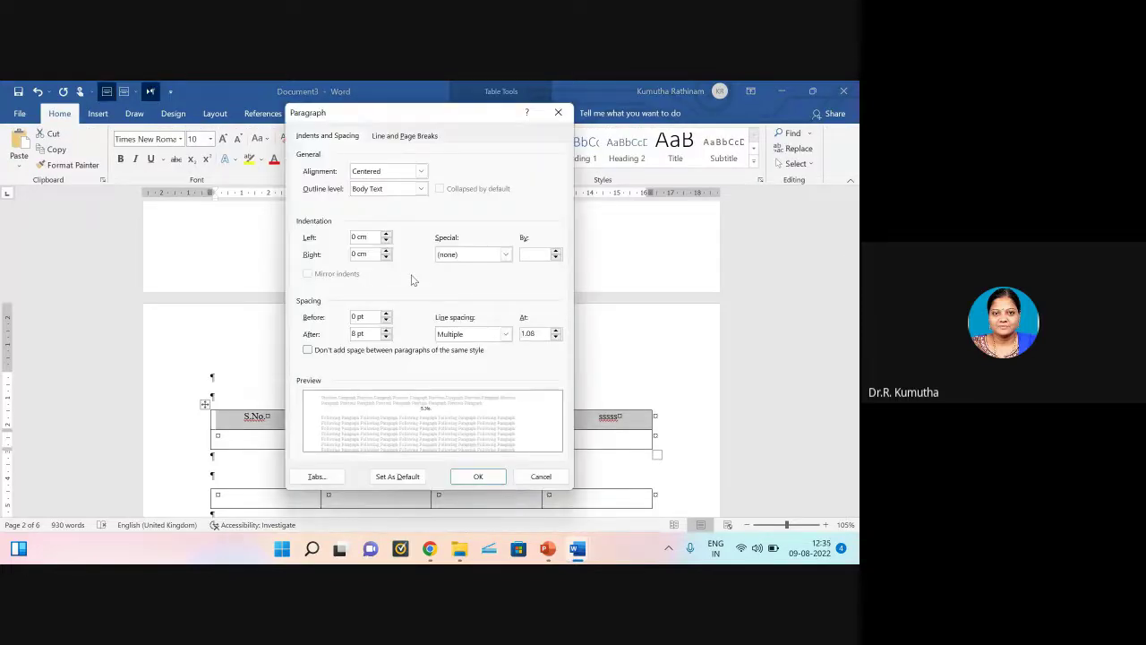
{"action": "left_click", "coordinate": [386, 338]}
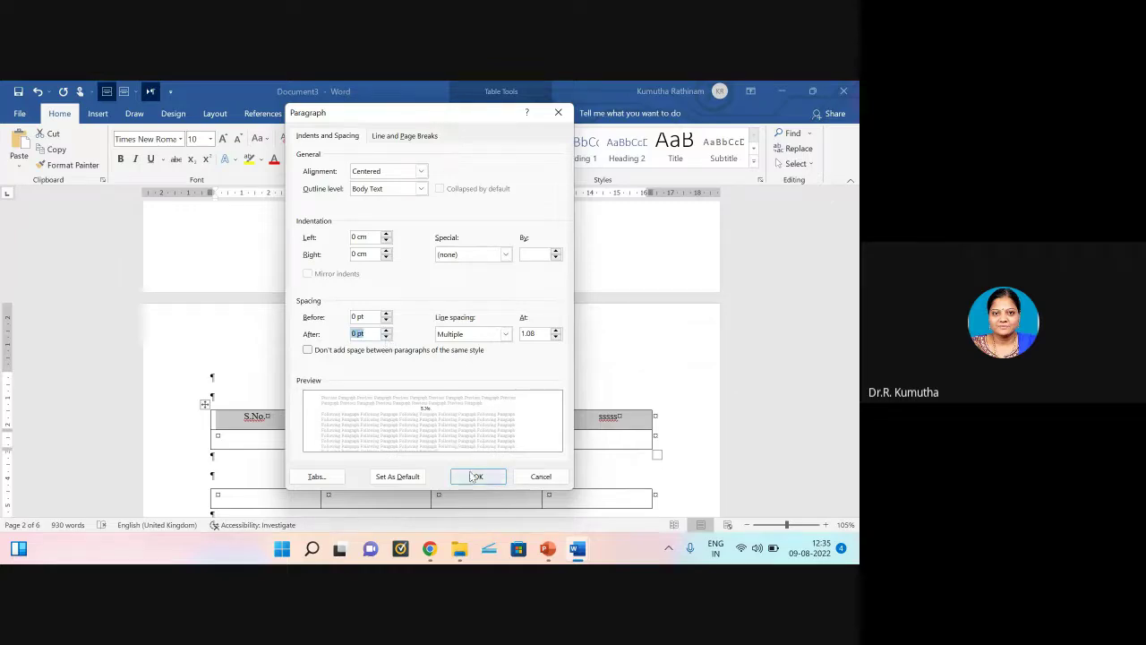
{"action": "left_click", "coordinate": [474, 473]}
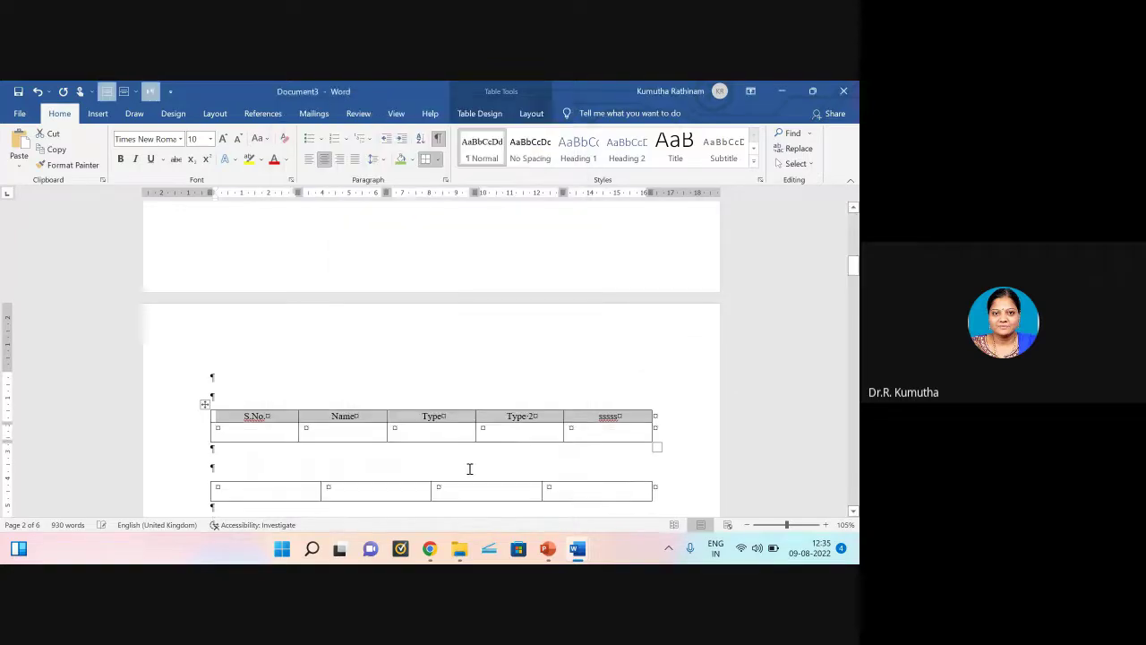
{"action": "left_click", "coordinate": [687, 364]}
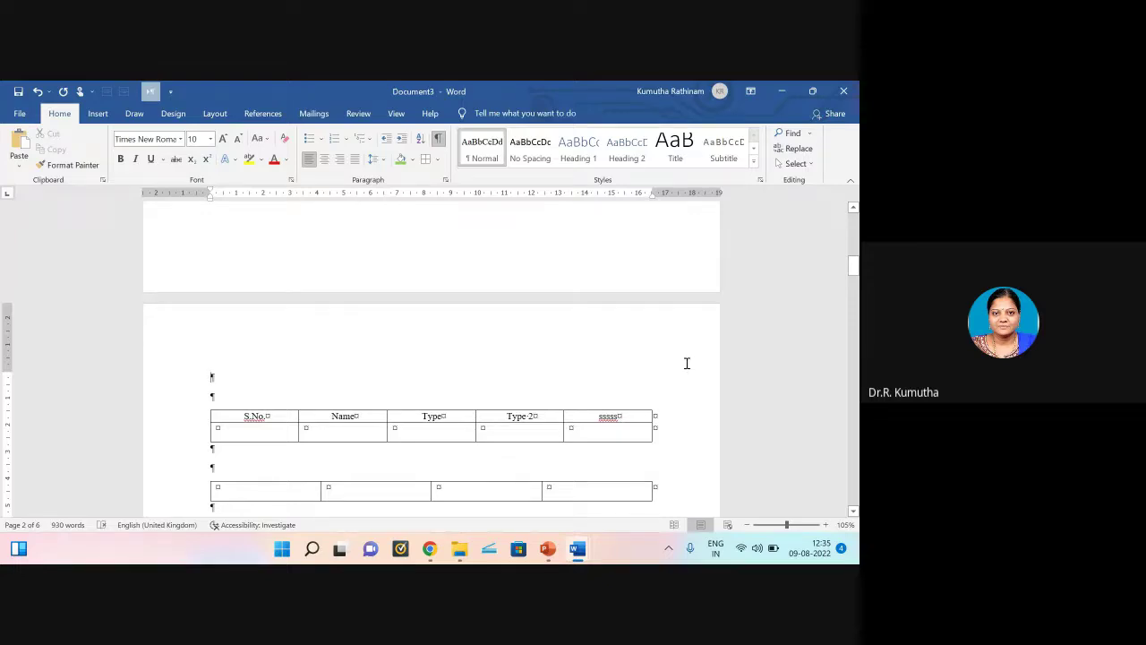
{"action": "key", "text": "ctrl+z"}
Step: Examine at higher magnification how the header row's text sits vertically within its cells across all five columns
{"action": "left_click_drag", "start_coordinate": [787, 524], "coordinate": [787, 525]}
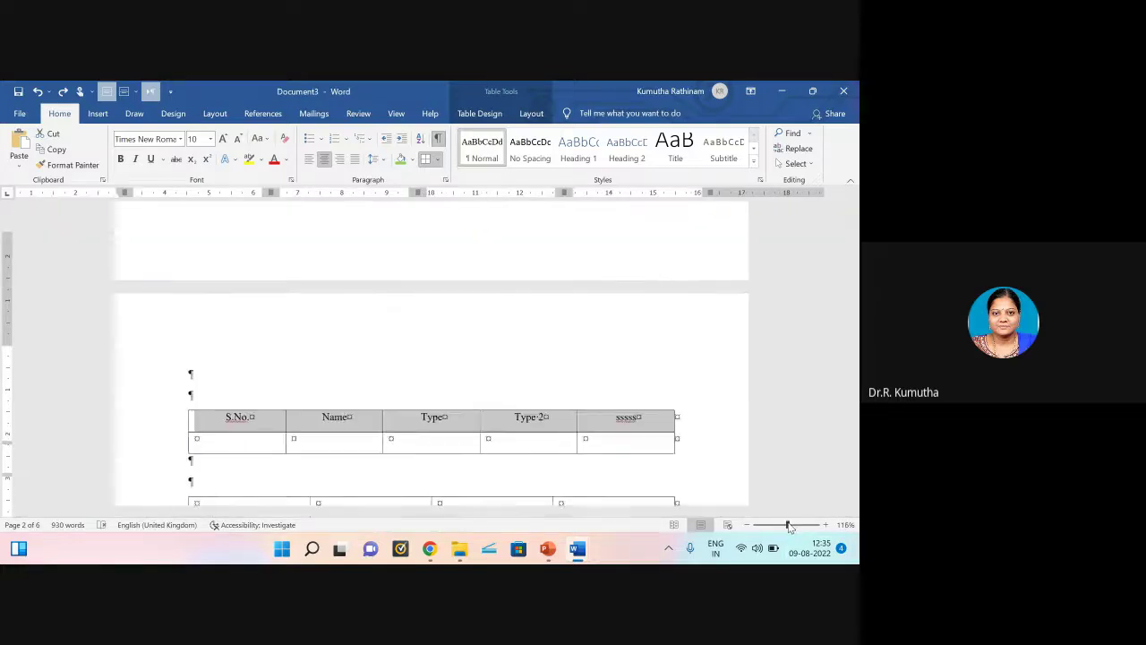
{"action": "left_click", "coordinate": [421, 417]}
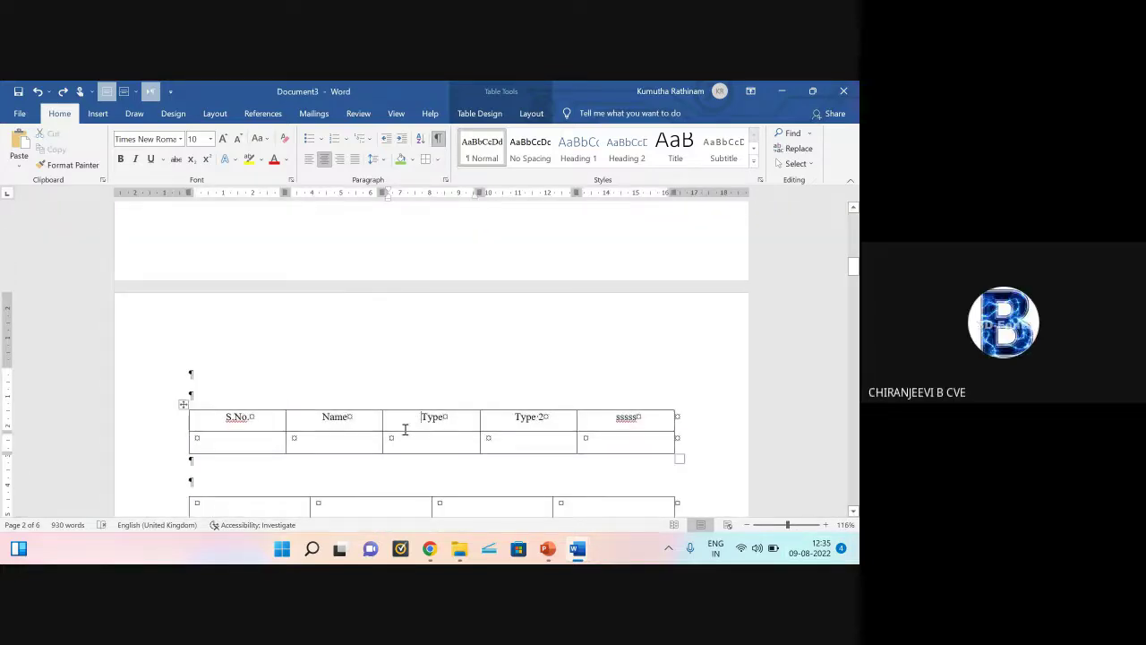
{"action": "left_click_drag", "start_coordinate": [233, 422], "coordinate": [639, 427]}
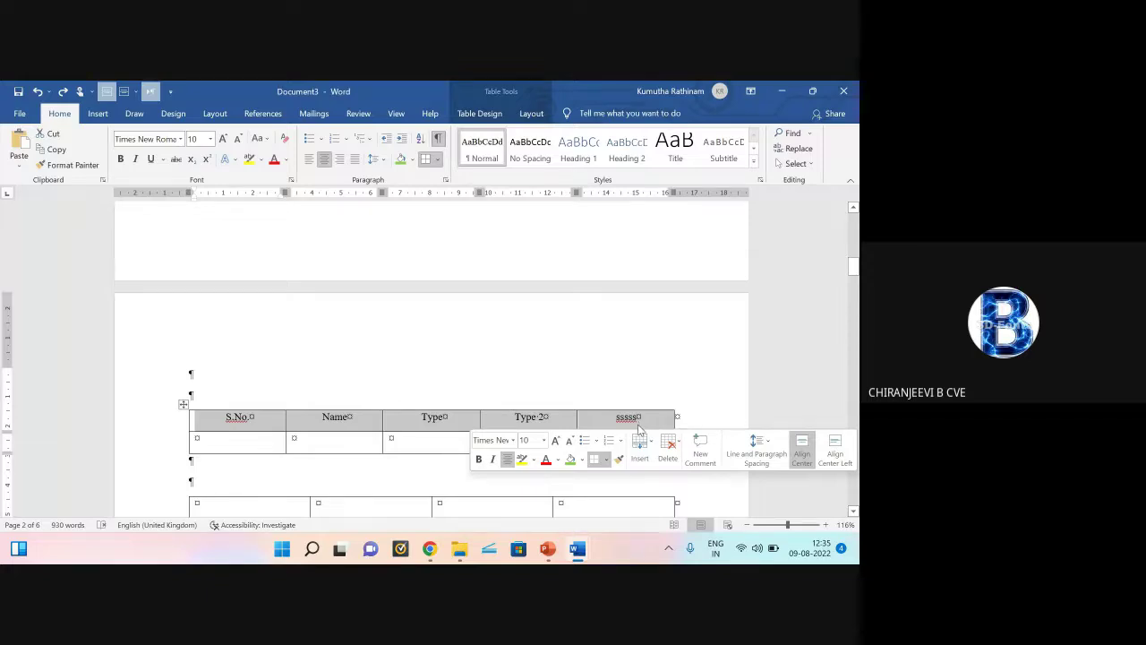
{"action": "left_click", "coordinate": [231, 422]}
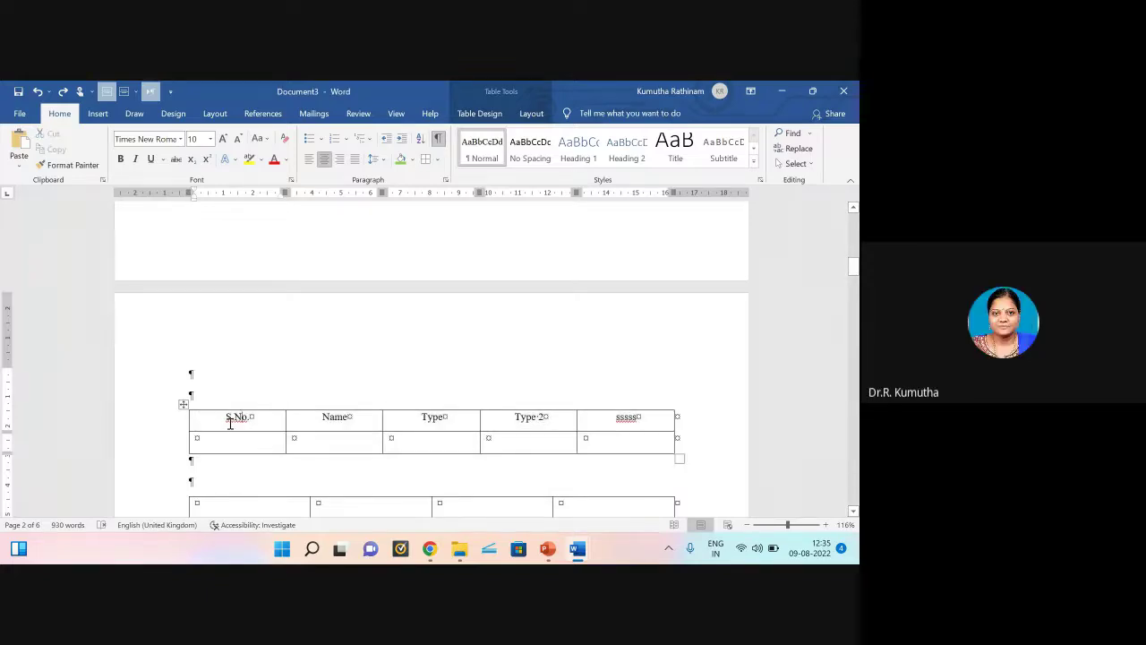
{"action": "left_click_drag", "start_coordinate": [789, 525], "coordinate": [797, 525]}
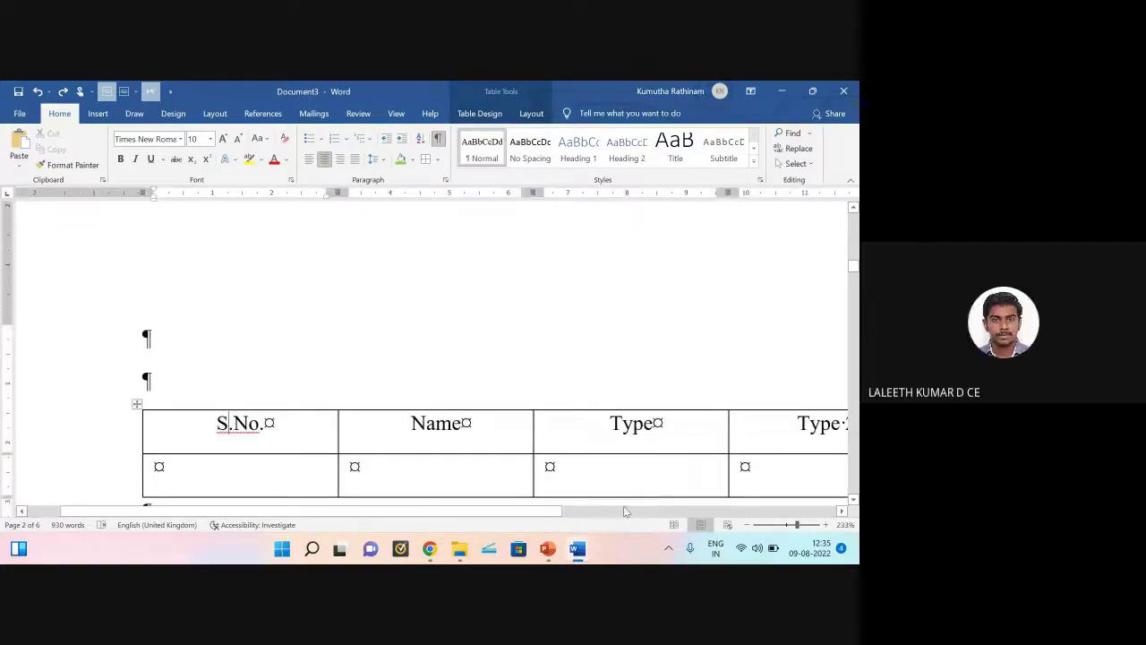
{"action": "left_click_drag", "start_coordinate": [522, 511], "coordinate": [717, 516]}
{"action": "left_click", "coordinate": [427, 437]}
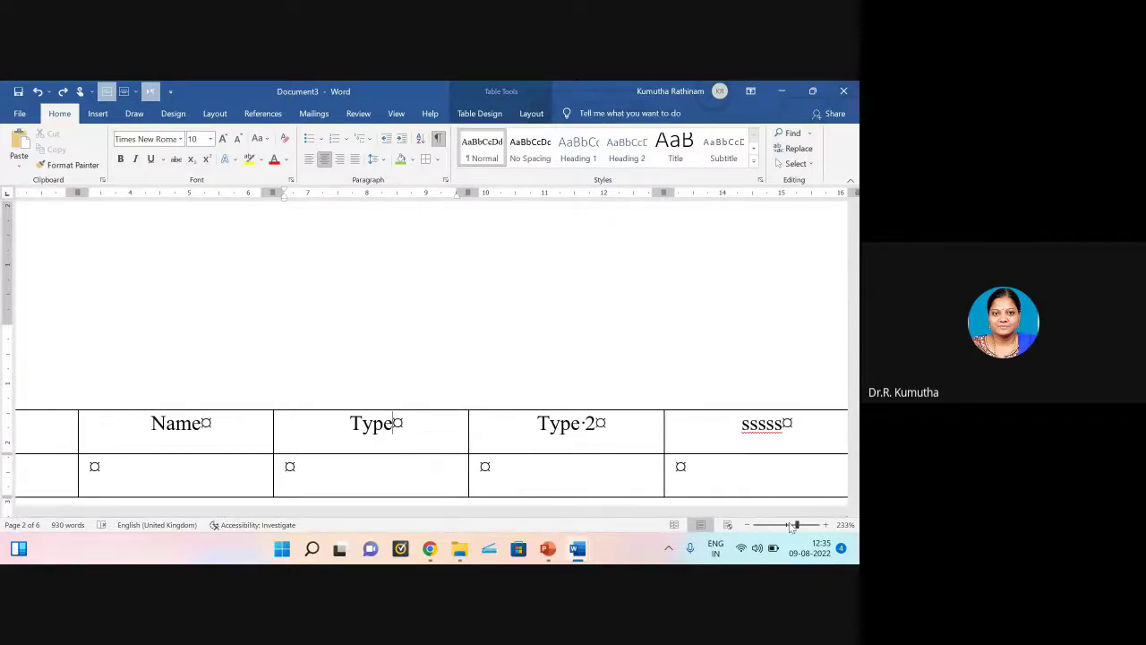
{"action": "left_click_drag", "start_coordinate": [796, 524], "coordinate": [790, 527]}
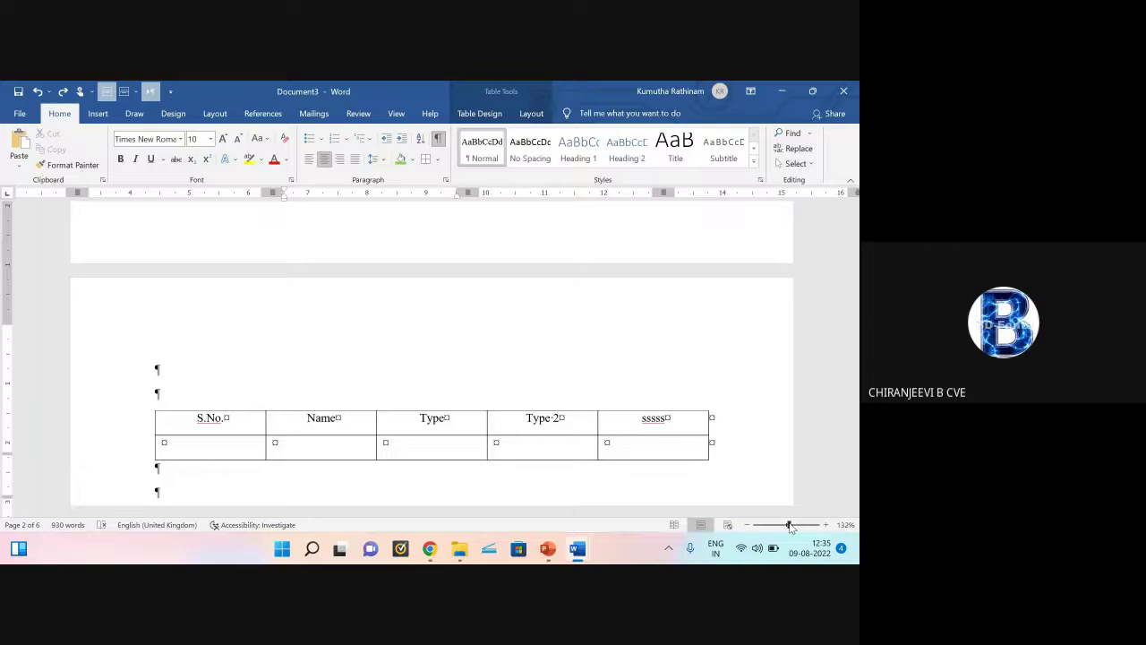
{"action": "left_click_drag", "start_coordinate": [207, 421], "coordinate": [633, 436]}
{"action": "left_click", "coordinate": [213, 403]}
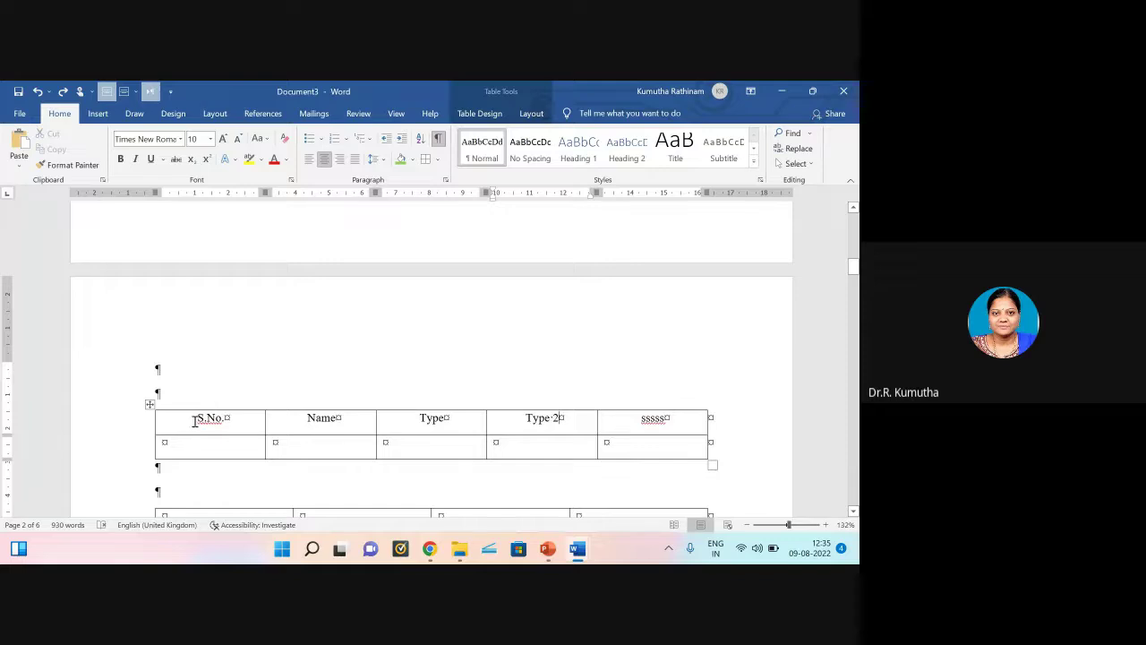
{"action": "left_click_drag", "start_coordinate": [193, 421], "coordinate": [659, 429]}
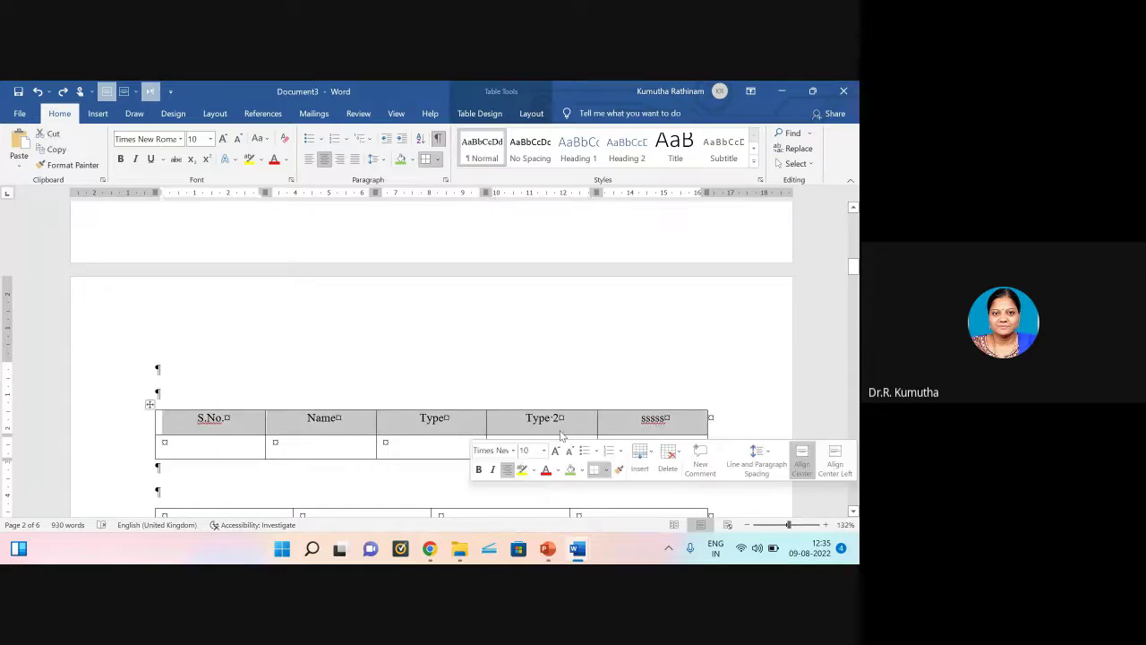
{"action": "left_click", "coordinate": [310, 419]}
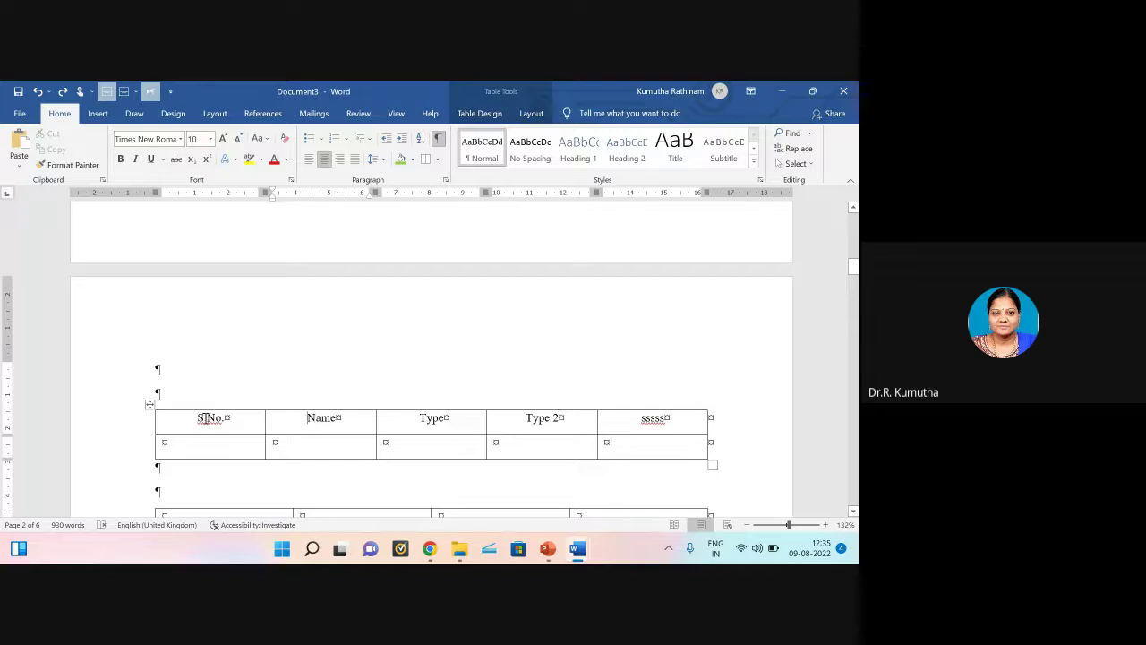
{"action": "left_click_drag", "start_coordinate": [204, 418], "coordinate": [636, 419]}
{"action": "left_click", "coordinate": [645, 417]}
{"action": "left_click_drag", "start_coordinate": [191, 418], "coordinate": [660, 426]}
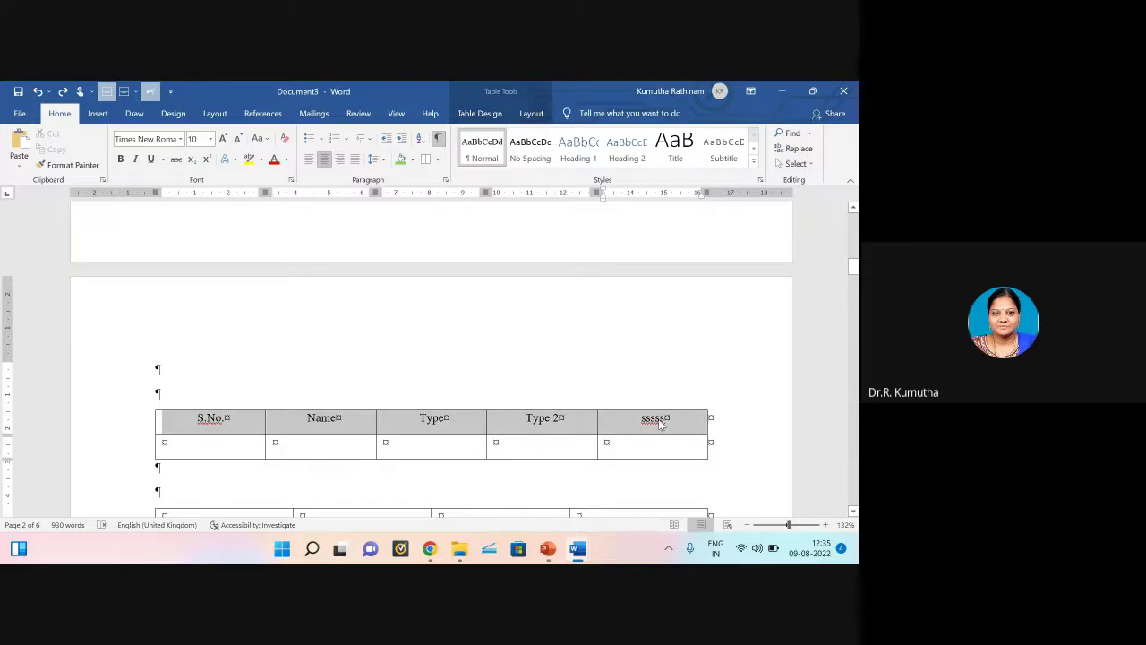
Step: Apply centre alignment, horizontally and vertically, to all five cells of the header row
{"action": "left_click_drag", "start_coordinate": [187, 415], "coordinate": [666, 434]}
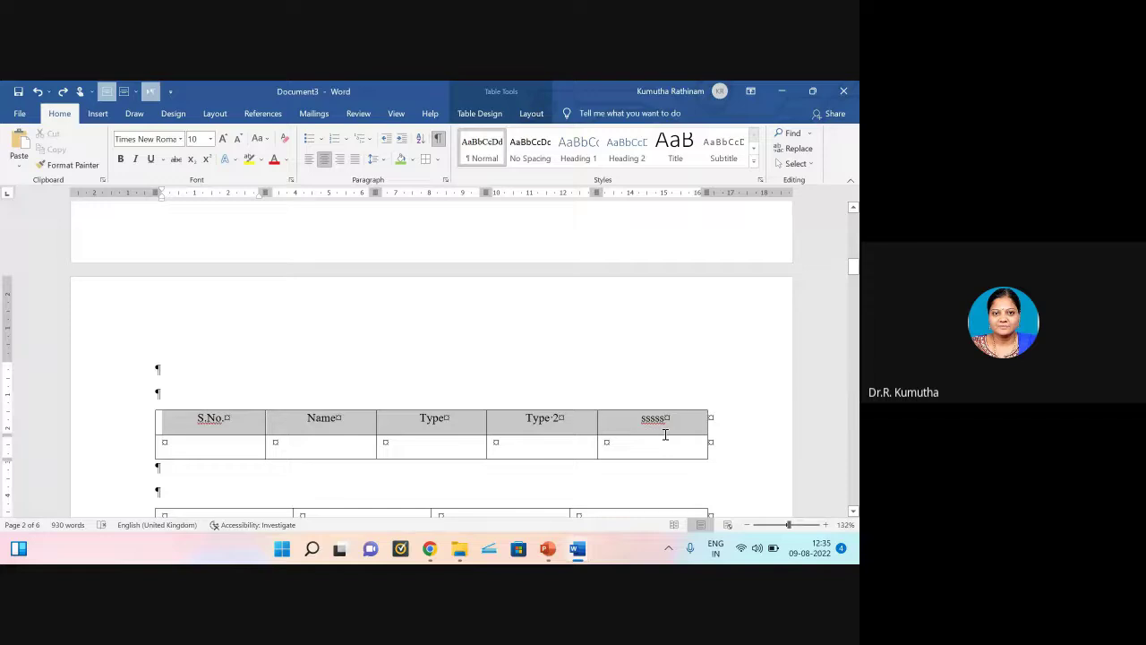
{"action": "left_click", "coordinate": [531, 112]}
{"action": "left_click", "coordinate": [603, 149]}
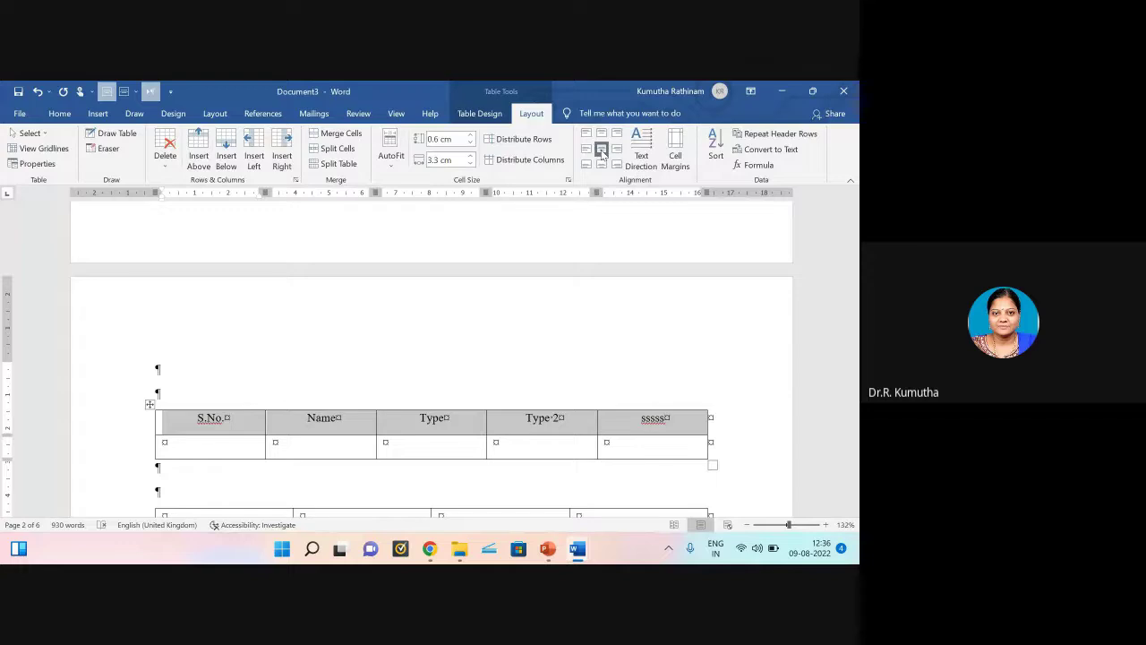
Step: Set the paragraph spacing after the header row's text to 0 pt
{"action": "left_click", "coordinate": [64, 115]}
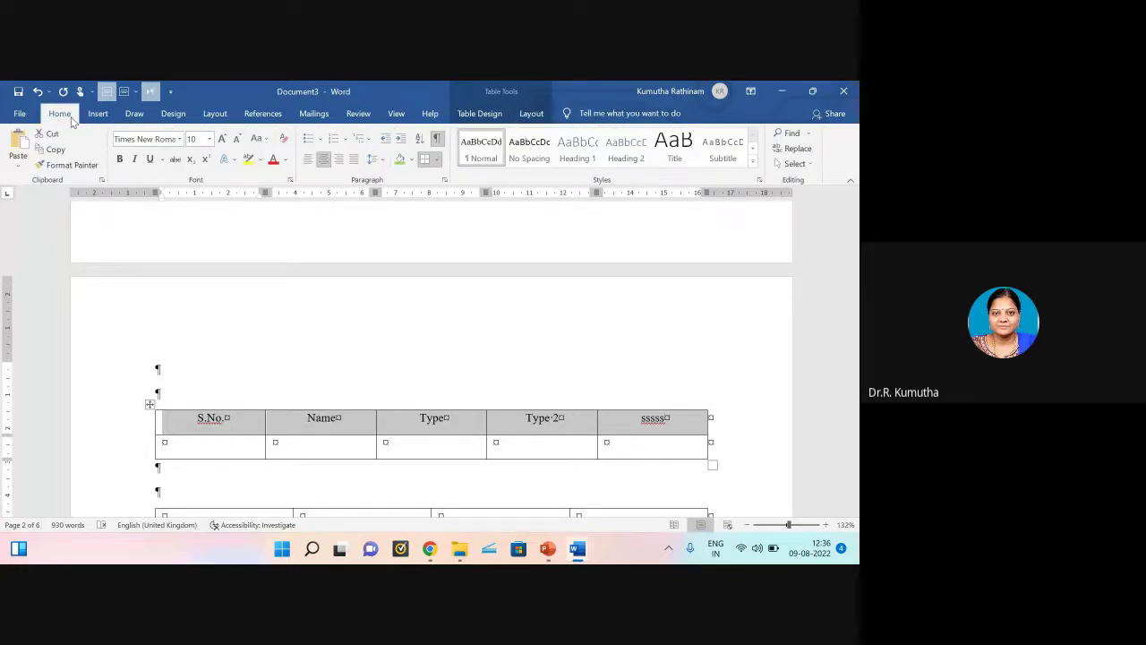
{"action": "left_click", "coordinate": [383, 161]}
{"action": "left_click", "coordinate": [402, 274]}
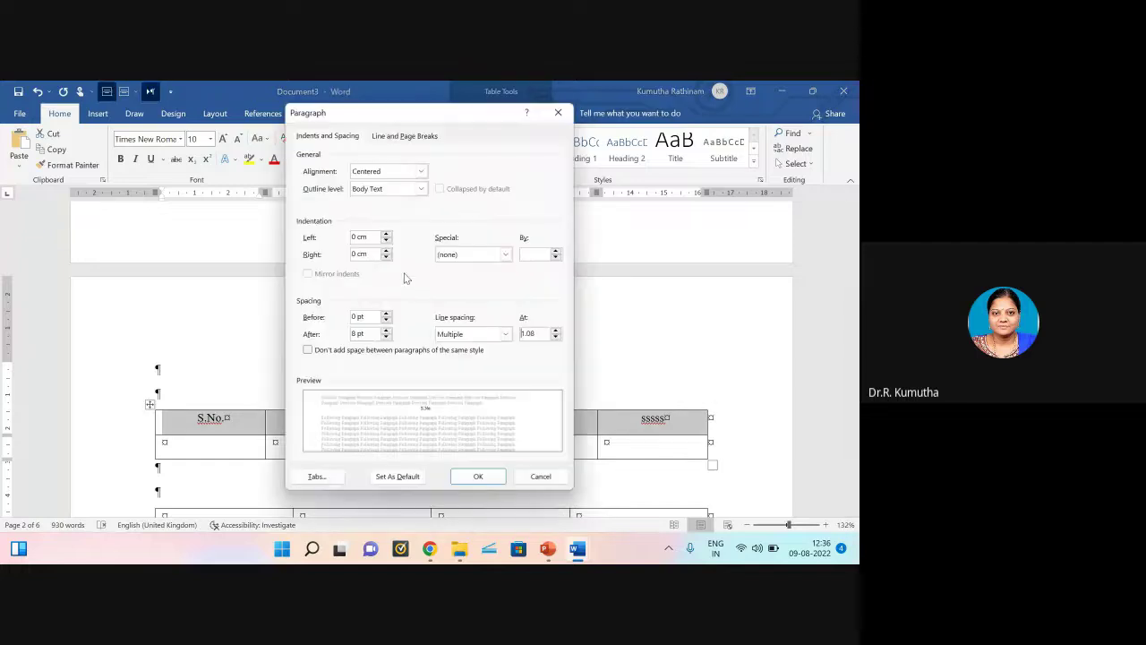
{"action": "left_click", "coordinate": [386, 337]}
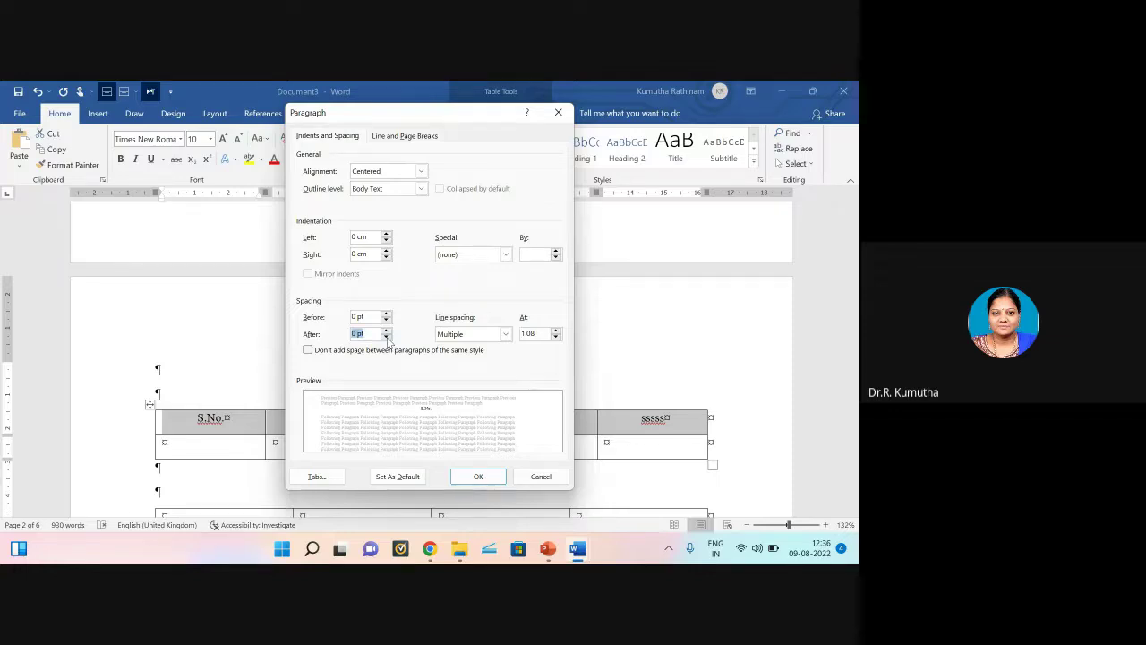
{"action": "left_click", "coordinate": [474, 476]}
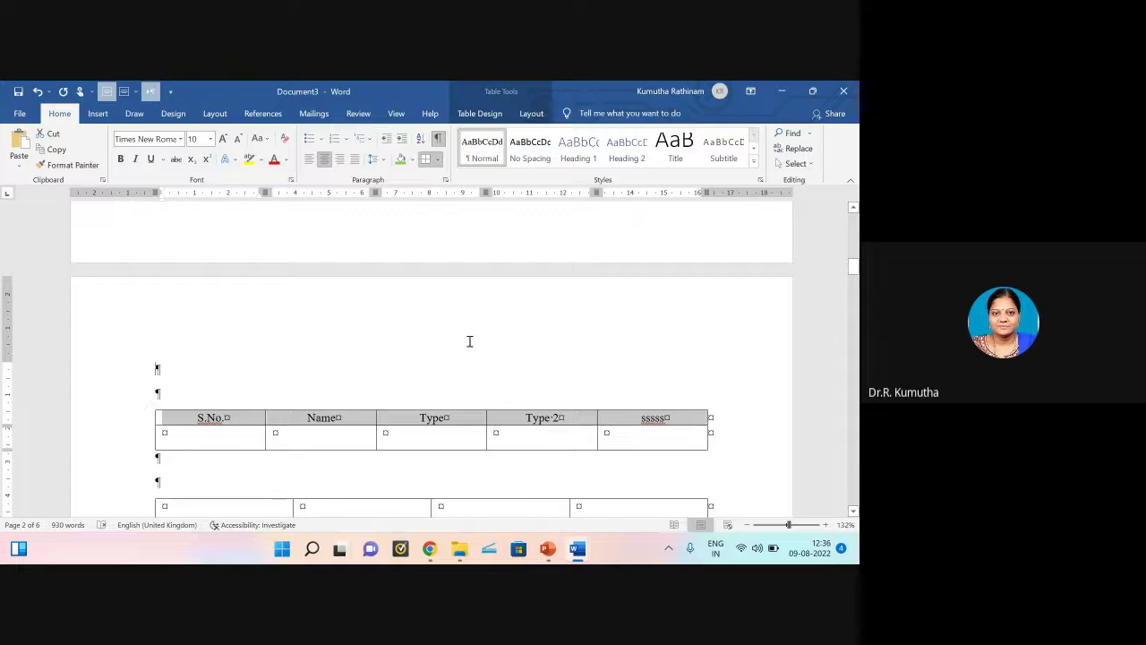
{"action": "left_click", "coordinate": [741, 356]}
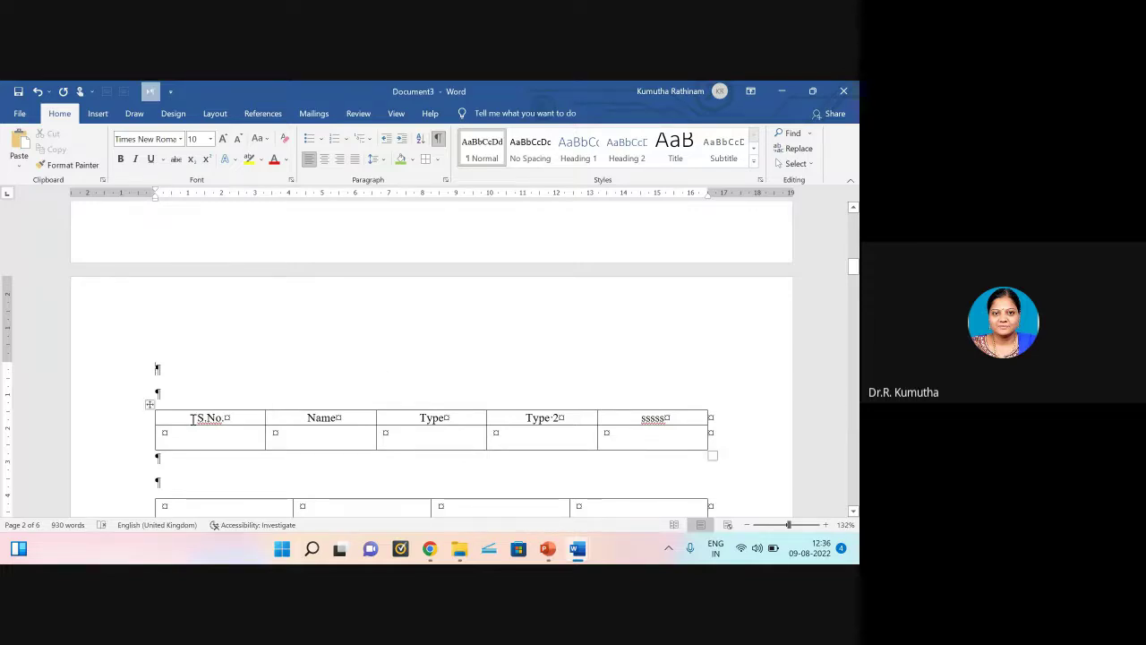
Step: Set the header row's paragraph spacing to 12 pt both before and after the text
{"action": "left_click_drag", "start_coordinate": [194, 418], "coordinate": [674, 418]}
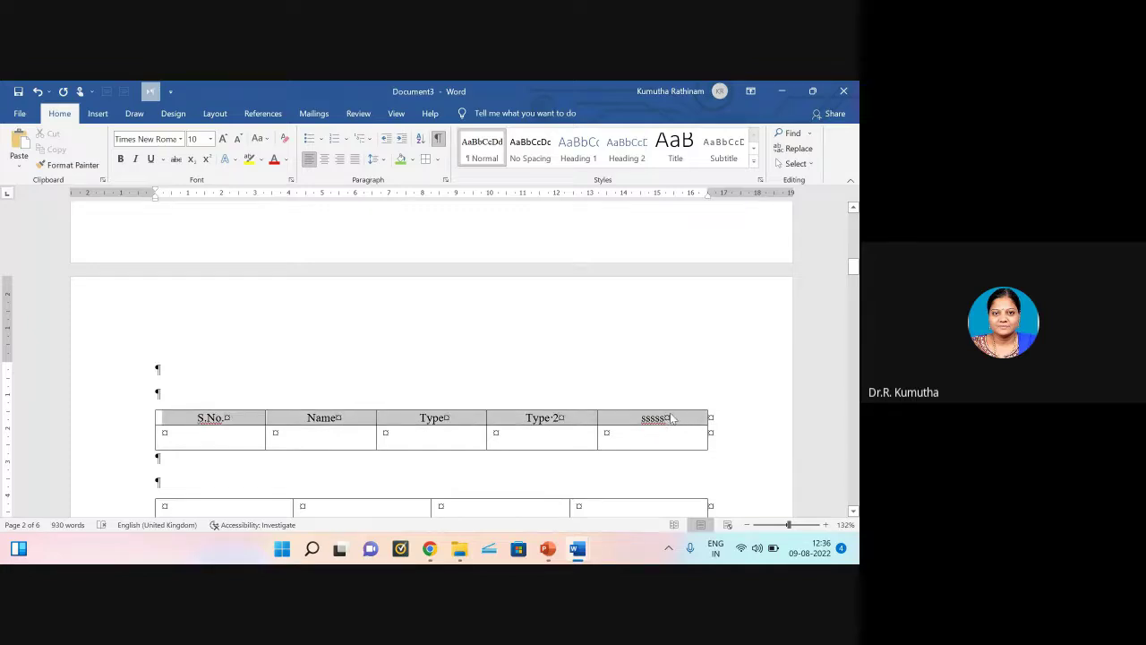
{"action": "left_click", "coordinate": [374, 159]}
{"action": "left_click", "coordinate": [421, 274]}
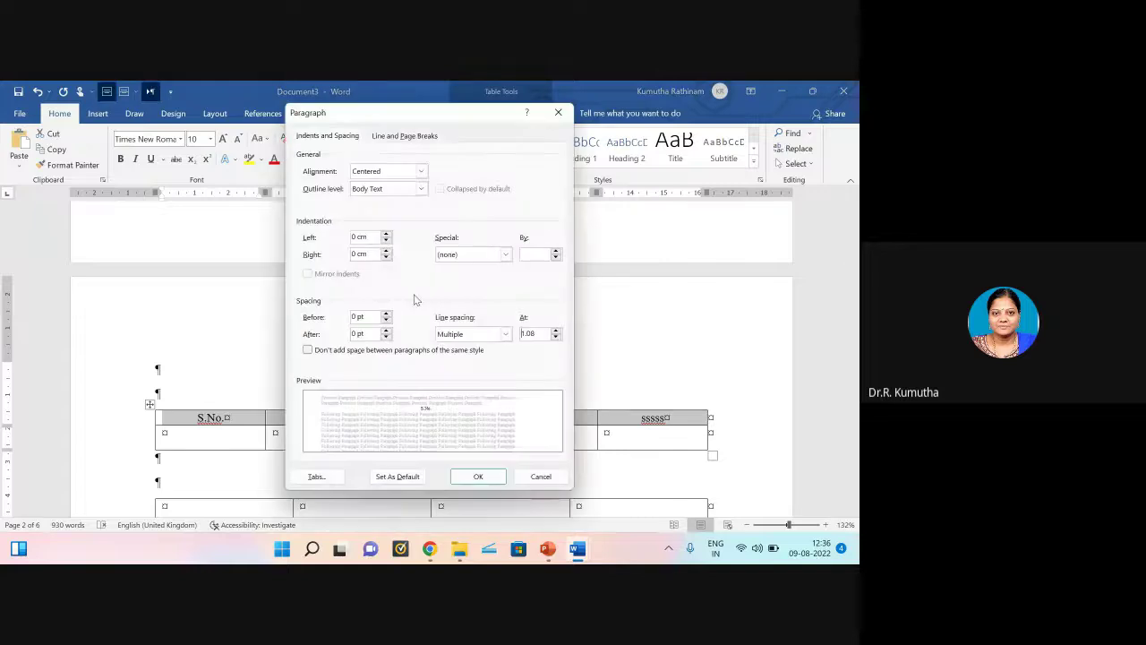
{"action": "left_click", "coordinate": [386, 314]}
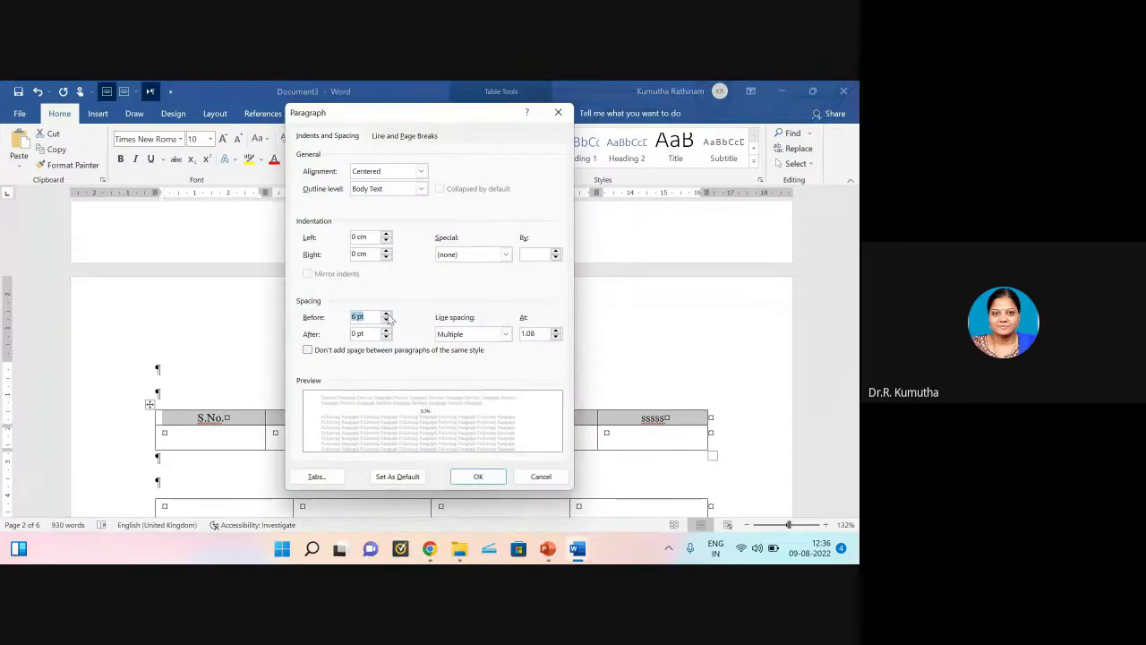
{"action": "left_click", "coordinate": [386, 331]}
{"action": "left_click", "coordinate": [386, 314]}
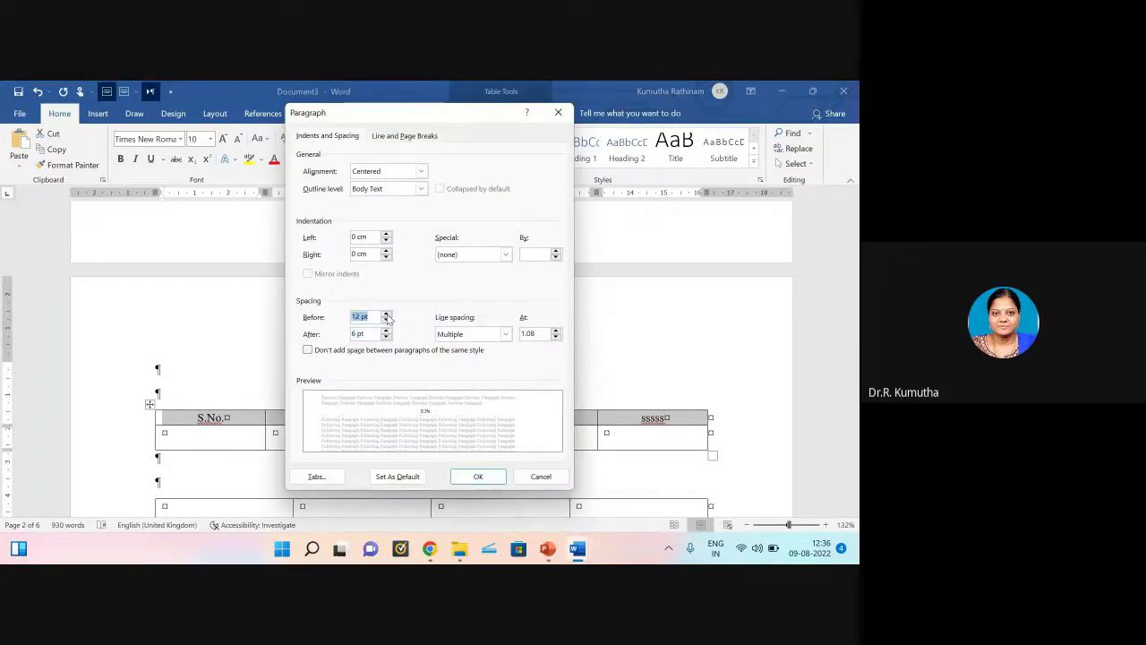
{"action": "left_click", "coordinate": [386, 331]}
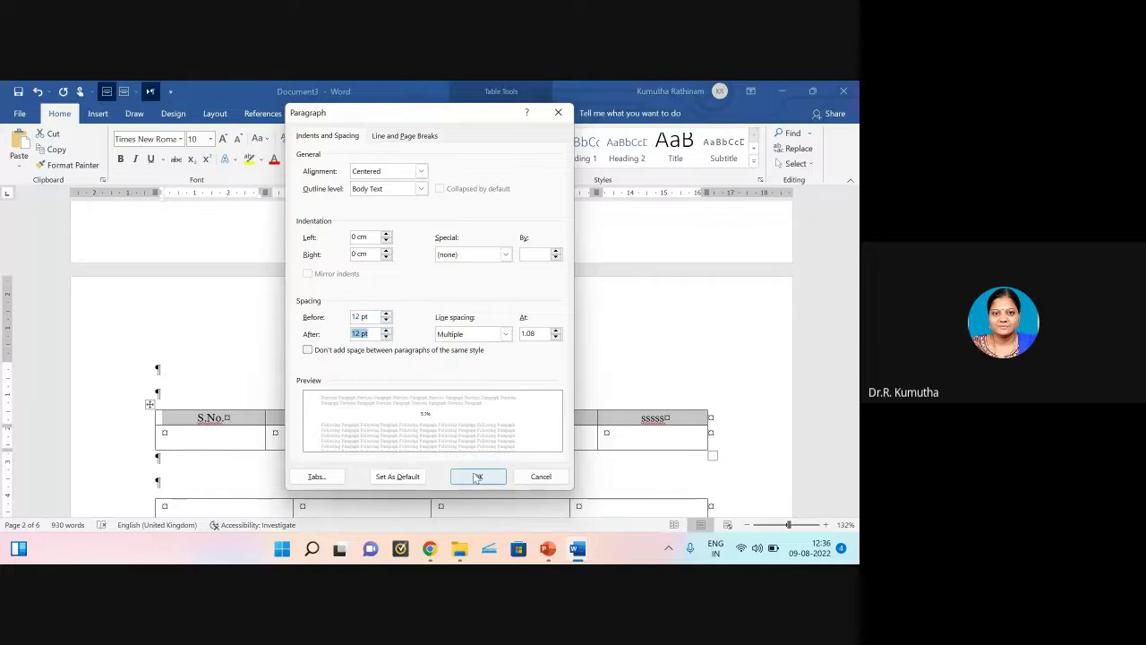
{"action": "left_click", "coordinate": [478, 477]}
{"action": "left_click", "coordinate": [609, 329]}
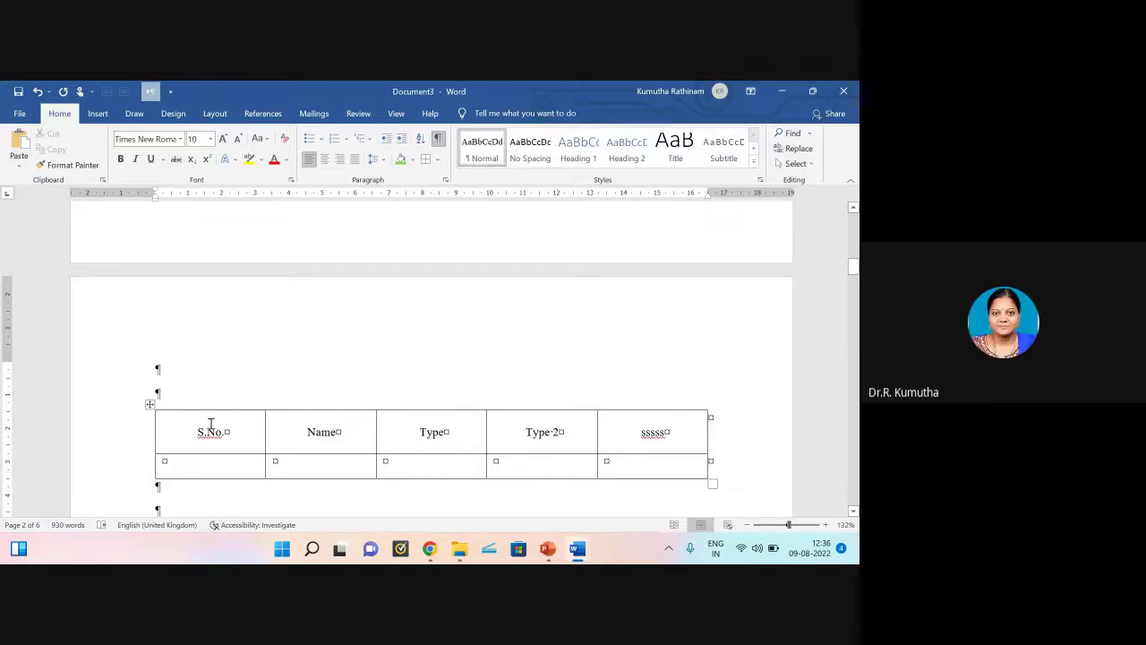
Step: Add a new table row directly below the header row, continuing from the end of that row
{"action": "left_click_drag", "start_coordinate": [210, 424], "coordinate": [647, 434]}
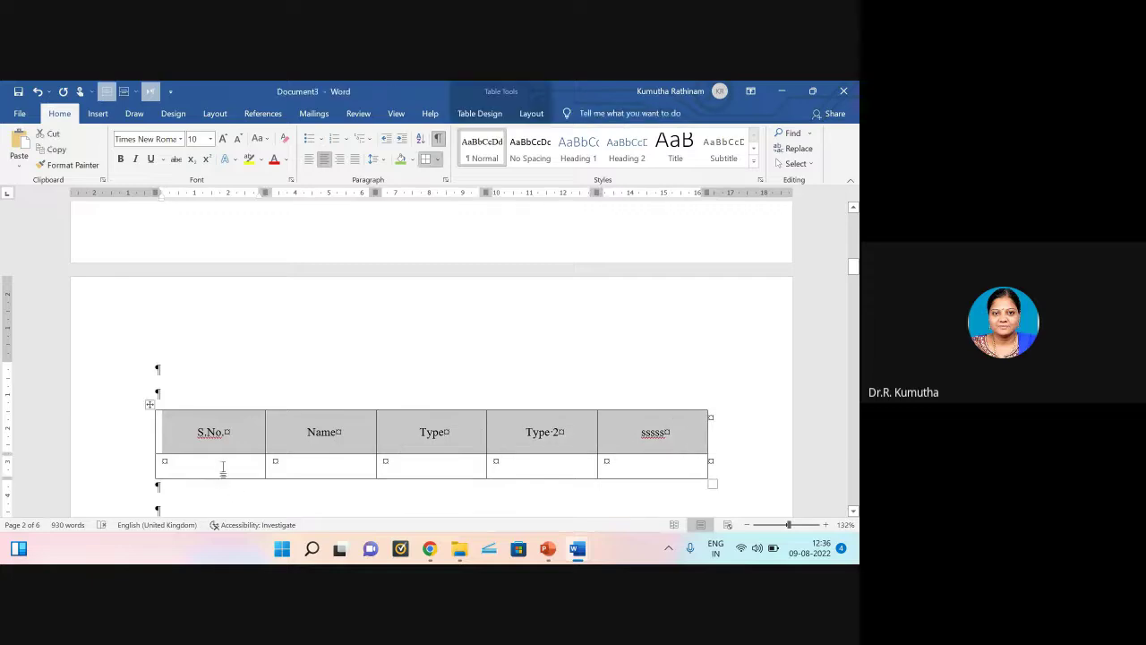
{"action": "left_click_drag", "start_coordinate": [223, 470], "coordinate": [678, 477]}
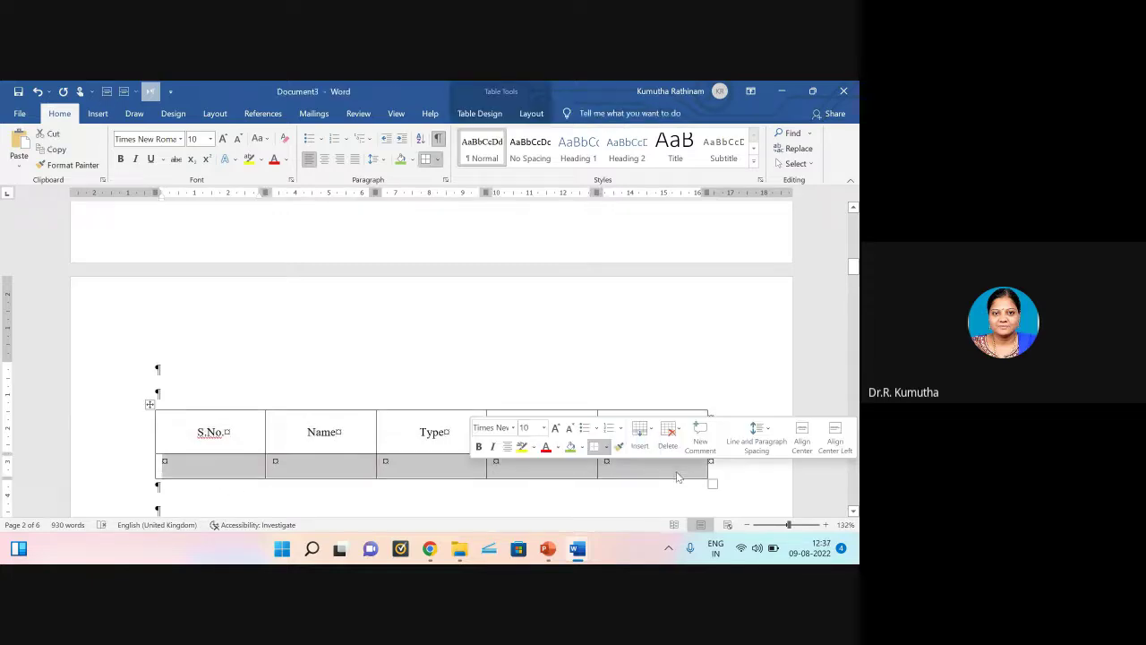
{"action": "left_click", "coordinate": [227, 469]}
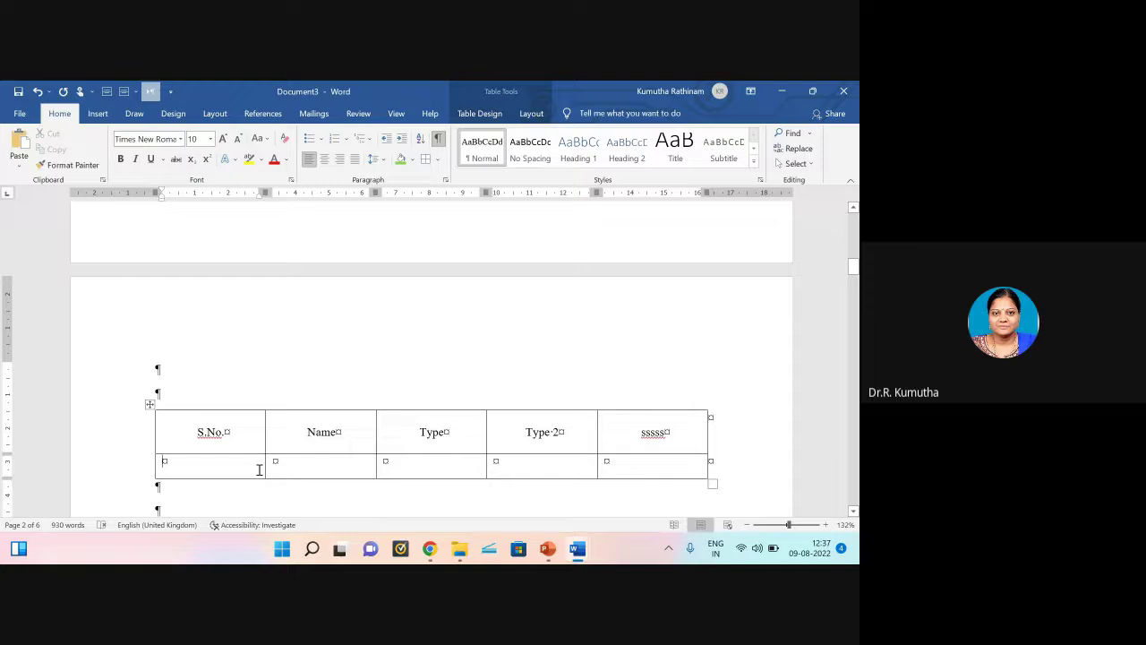
{"action": "mouse_move", "coordinate": [718, 427]}
{"action": "left_mouse_down"}
{"action": "mouse_move", "coordinate": [434, 463]}
{"action": "mouse_move", "coordinate": [210, 440]}
{"action": "mouse_move", "coordinate": [727, 434]}
{"action": "left_mouse_up"}
{"action": "left_click", "coordinate": [727, 433]}
{"action": "key", "text": "Return"}
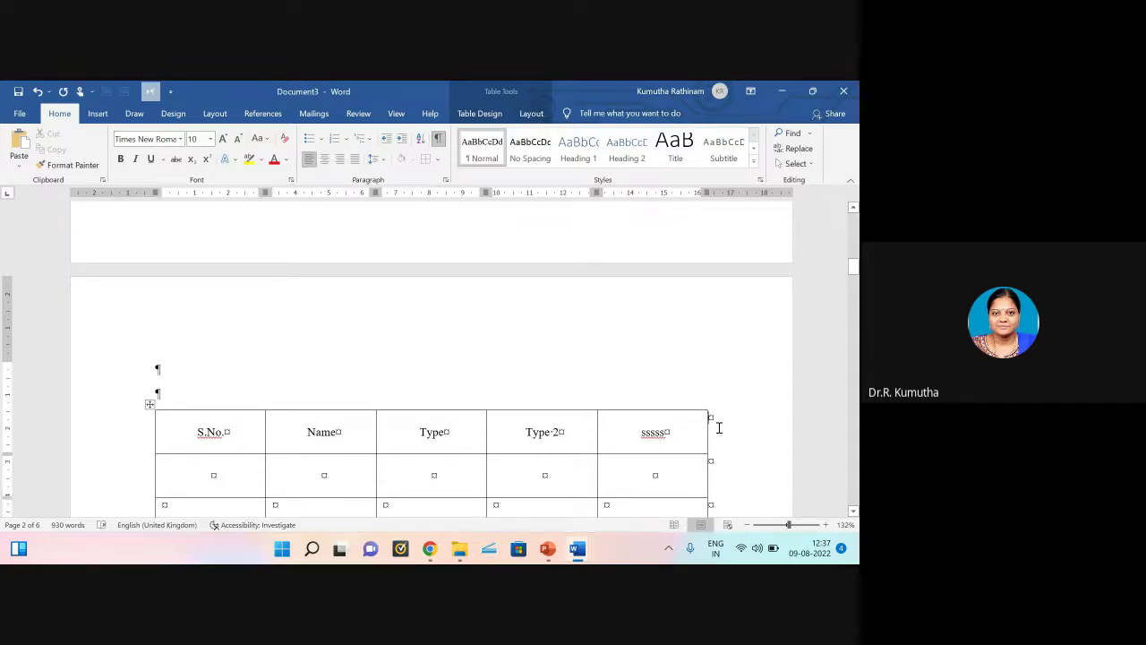
Step: Delete the entire last empty row of the five-column table
{"action": "scroll", "coordinate": [719, 400], "scroll_direction": "down", "scroll_amount": 4}
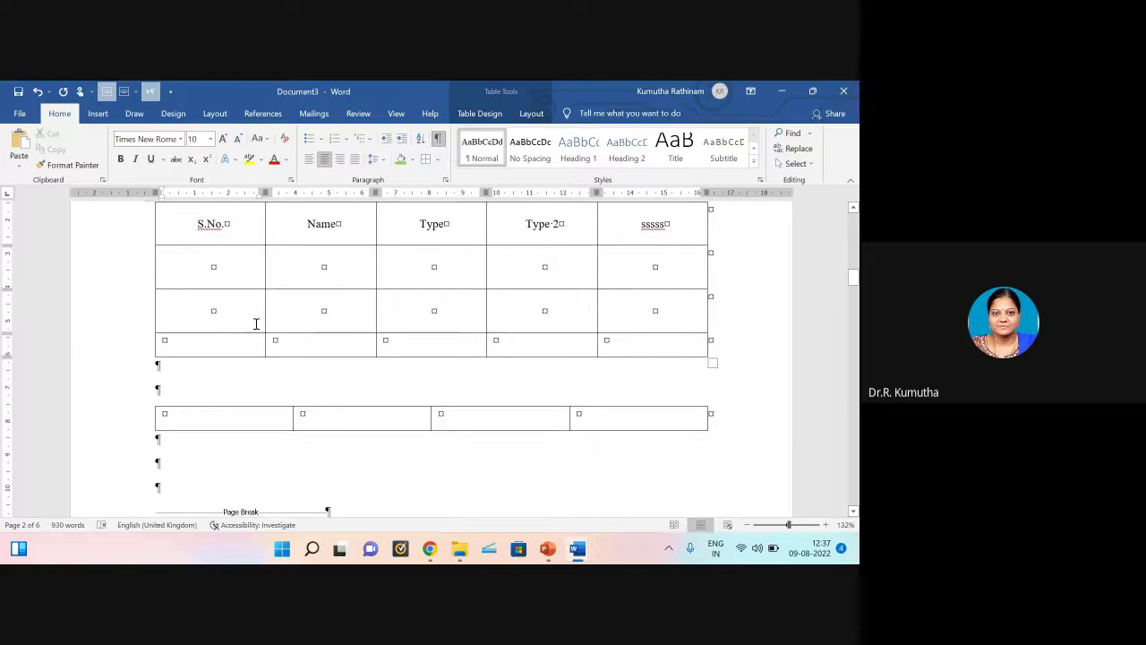
{"action": "left_click_drag", "start_coordinate": [225, 341], "coordinate": [430, 340]}
{"action": "right_click", "coordinate": [430, 341]}
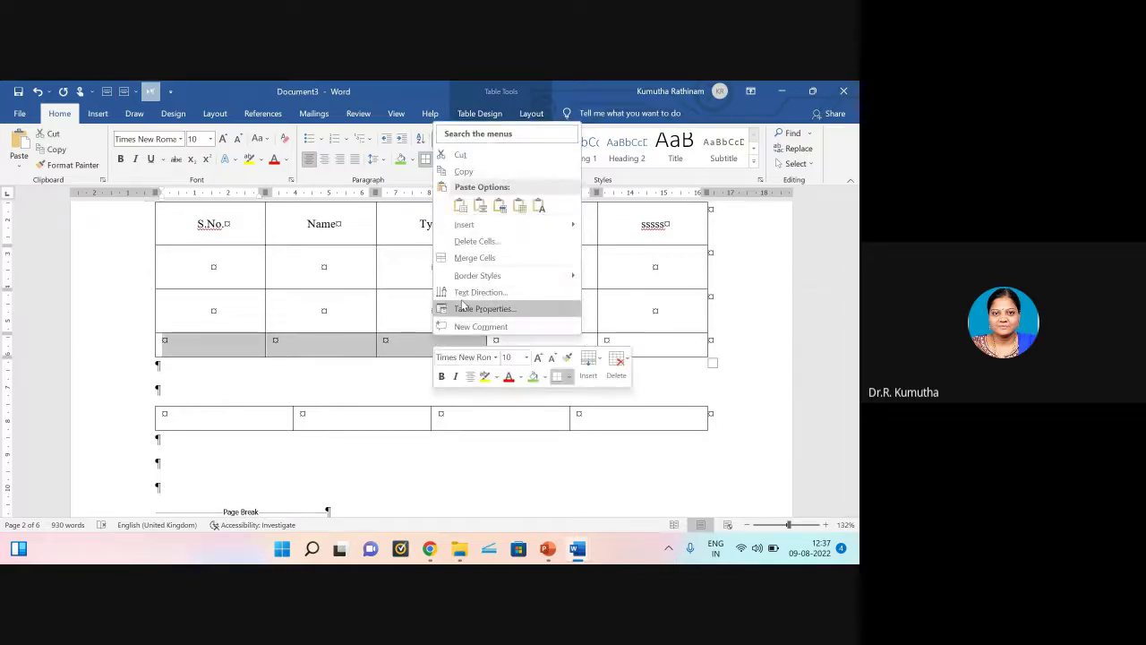
{"action": "left_click", "coordinate": [472, 242]}
{"action": "left_click", "coordinate": [385, 301]}
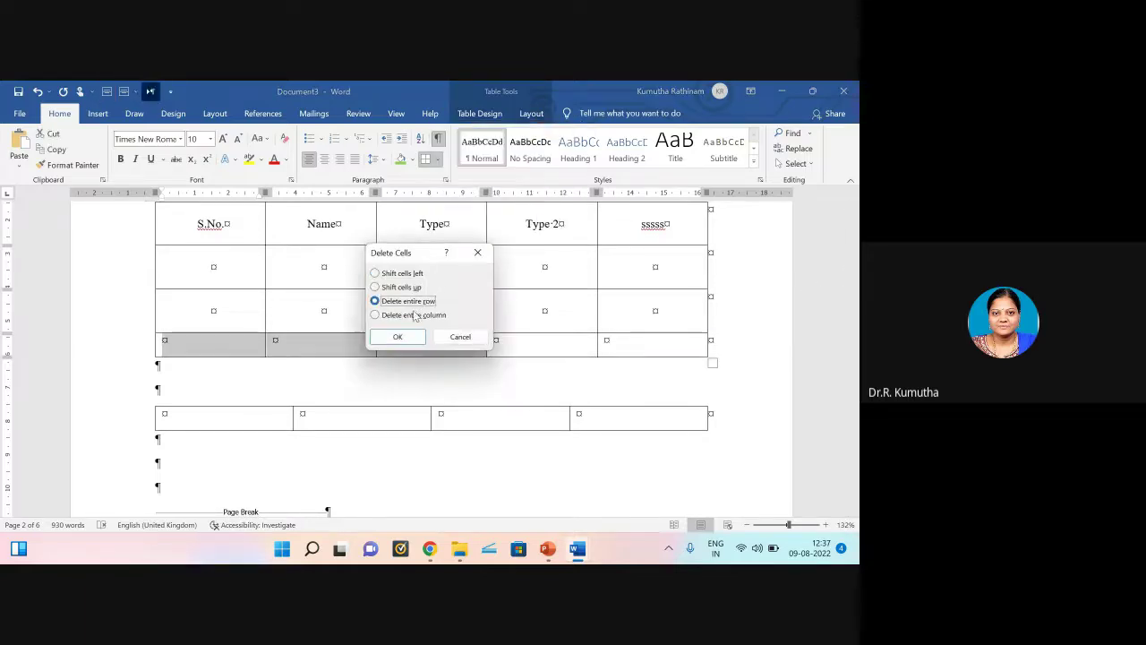
{"action": "left_click", "coordinate": [399, 338]}
Step: Set paragraph spacing to 6 pt before and 6 pt after for all cells of the five-column table
{"action": "scroll", "coordinate": [304, 313], "scroll_direction": "up", "scroll_amount": 2}
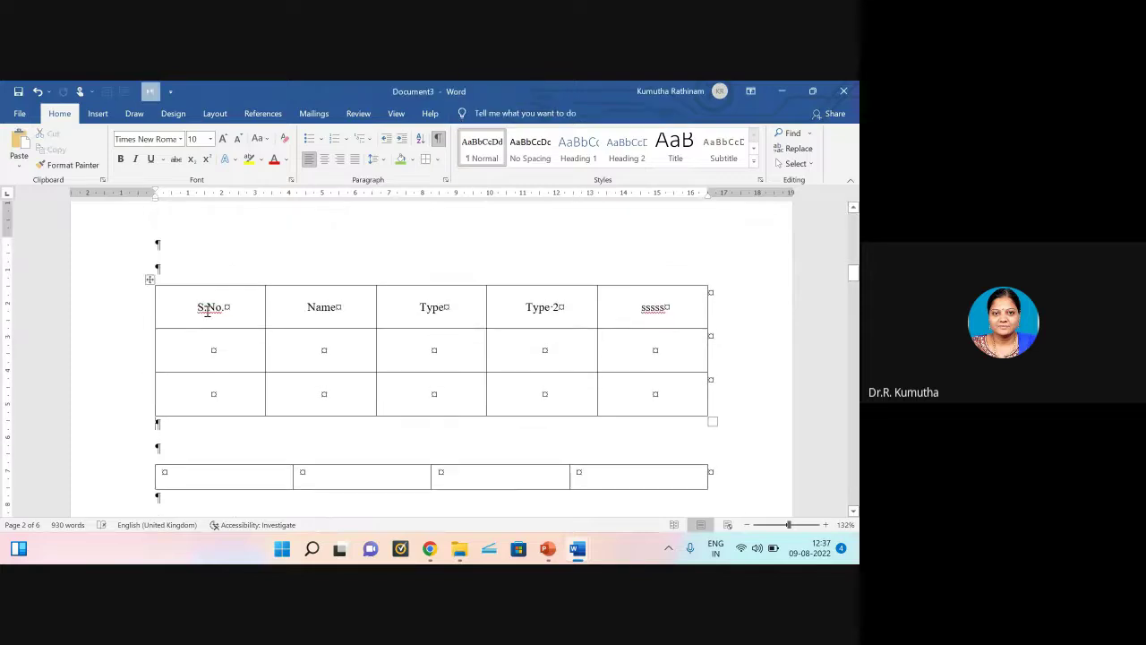
{"action": "left_click_drag", "start_coordinate": [201, 309], "coordinate": [697, 392]}
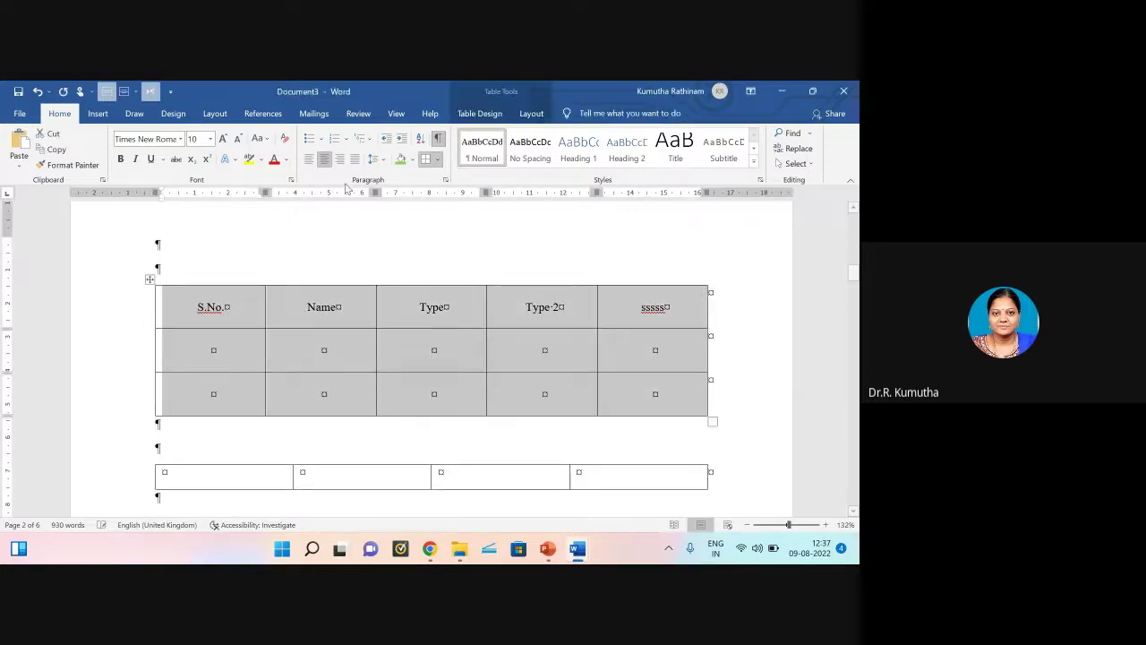
{"action": "left_click", "coordinate": [376, 159]}
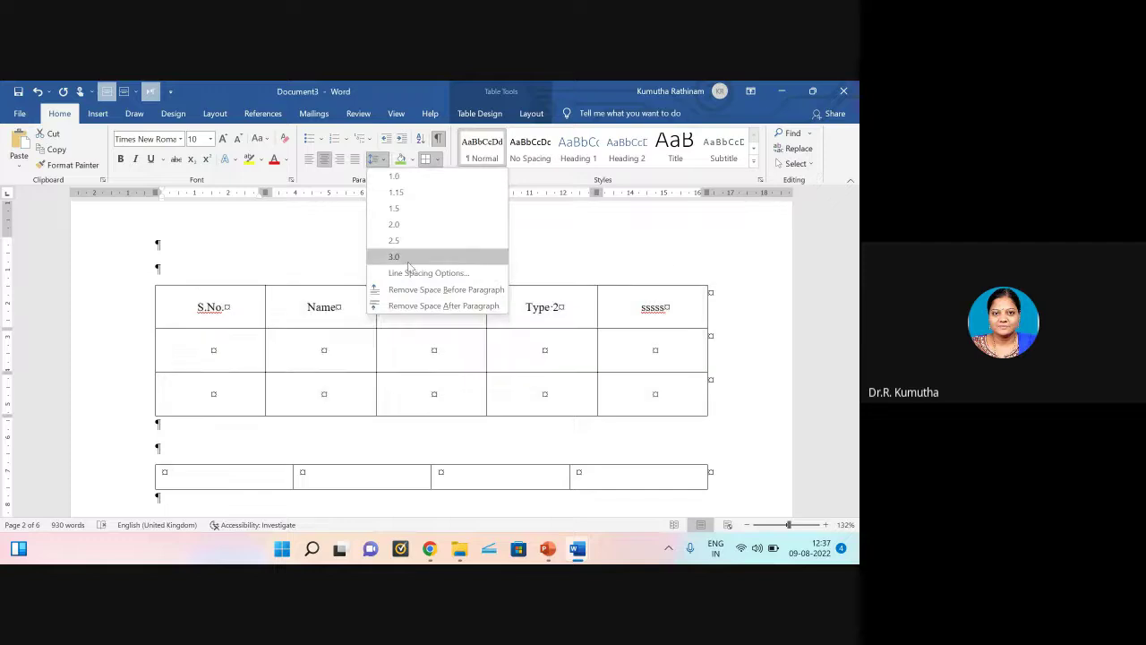
{"action": "left_click", "coordinate": [412, 279]}
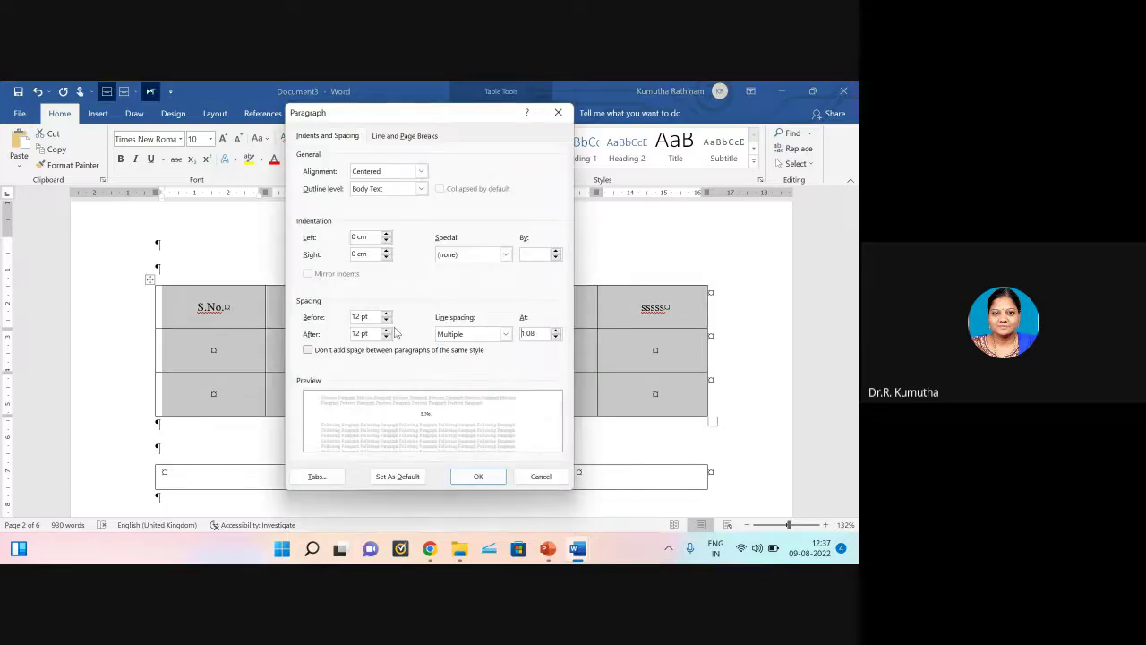
{"action": "left_click", "coordinate": [386, 320]}
{"action": "left_click", "coordinate": [386, 336]}
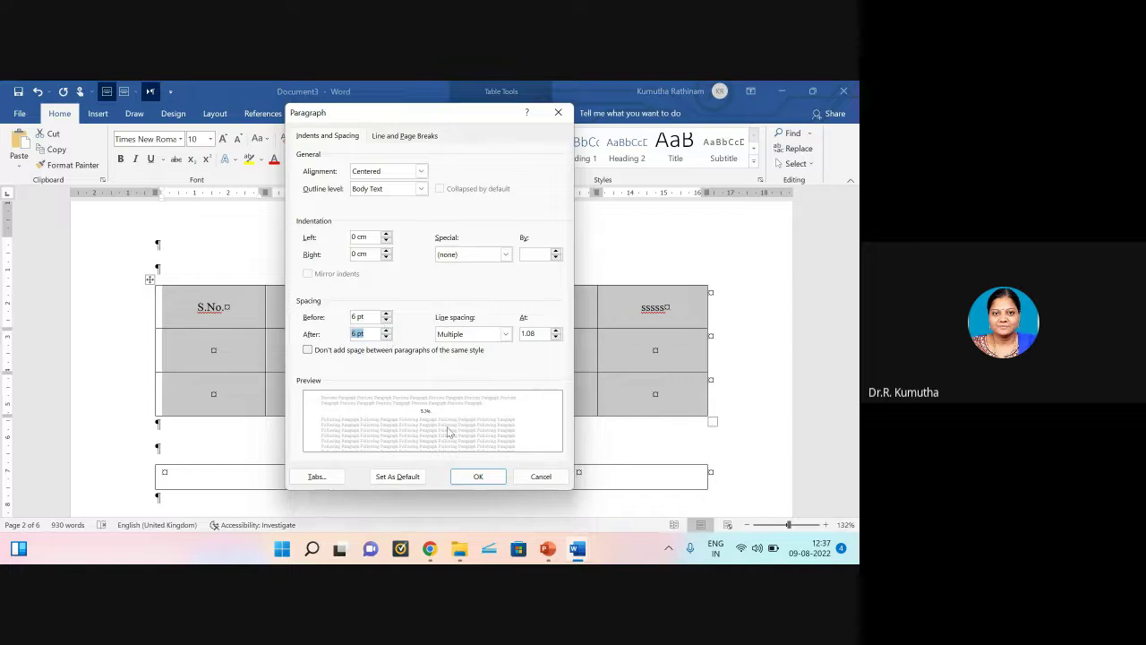
{"action": "left_click", "coordinate": [469, 475]}
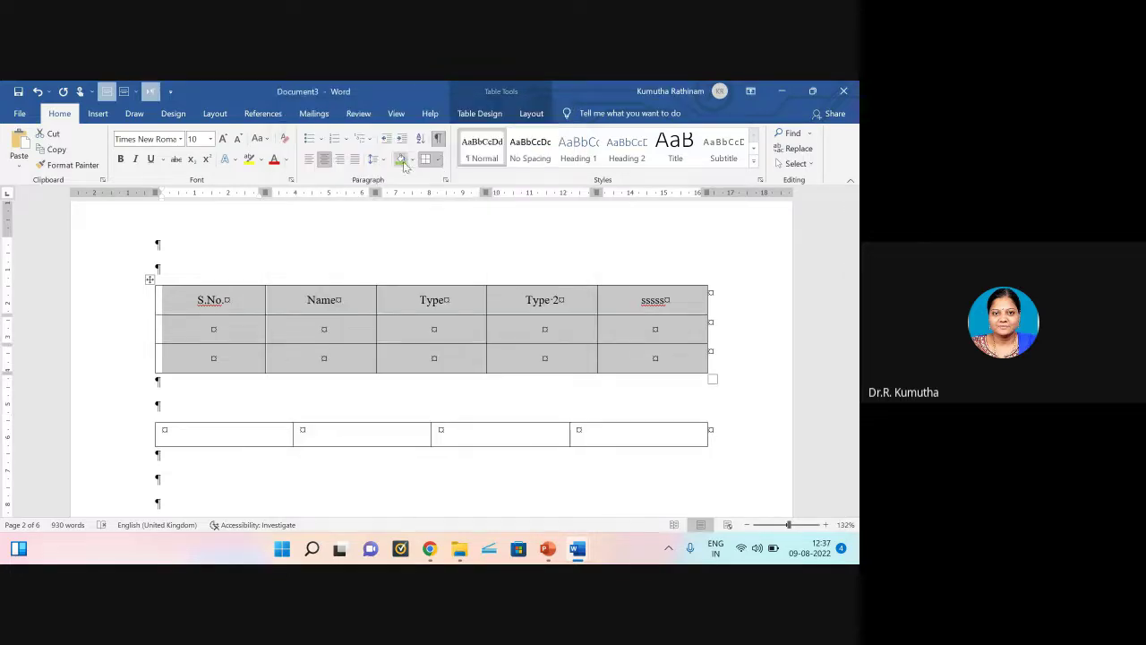
Step: Set paragraph spacing to 3 pt before and 3 pt after for all cells of the five-column table
{"action": "left_click", "coordinate": [372, 158]}
{"action": "left_click", "coordinate": [431, 274]}
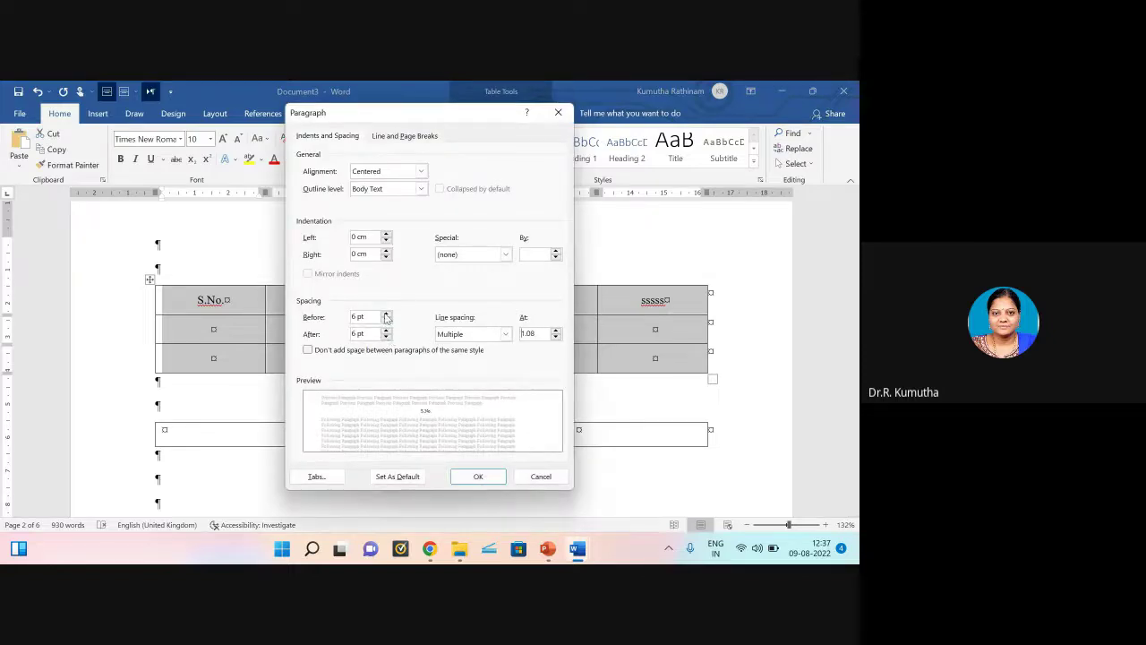
{"action": "left_click", "coordinate": [386, 315]}
{"action": "left_click", "coordinate": [386, 314]}
{"action": "left_click", "coordinate": [386, 314]}
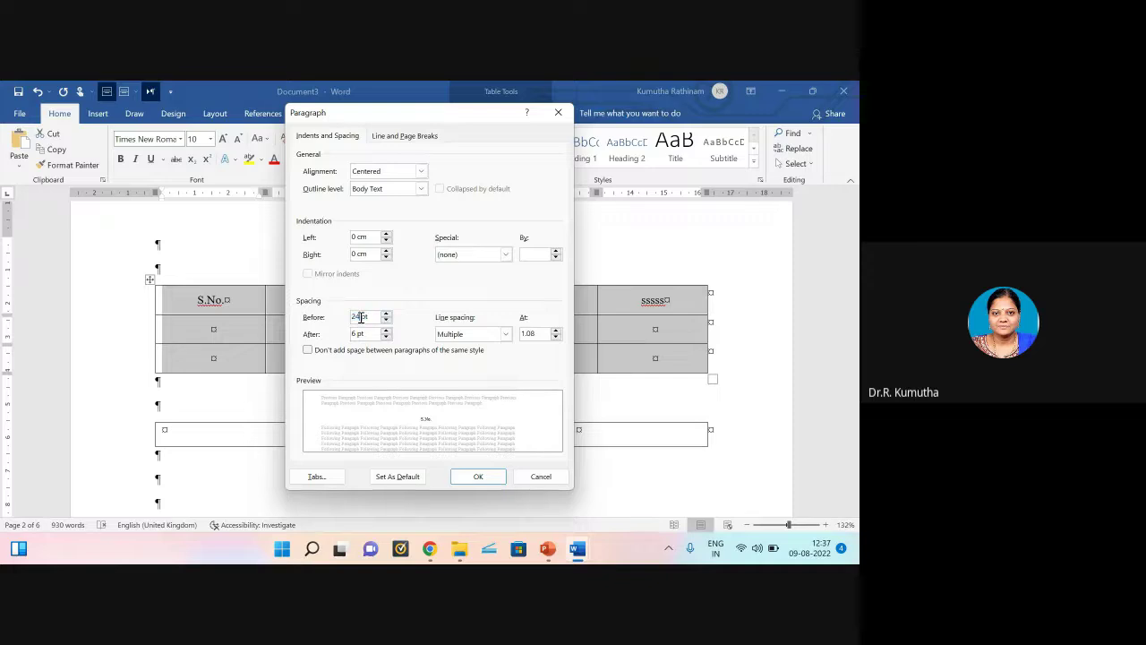
{"action": "type", "text": "3"}
{"action": "double_click", "coordinate": [355, 333]}
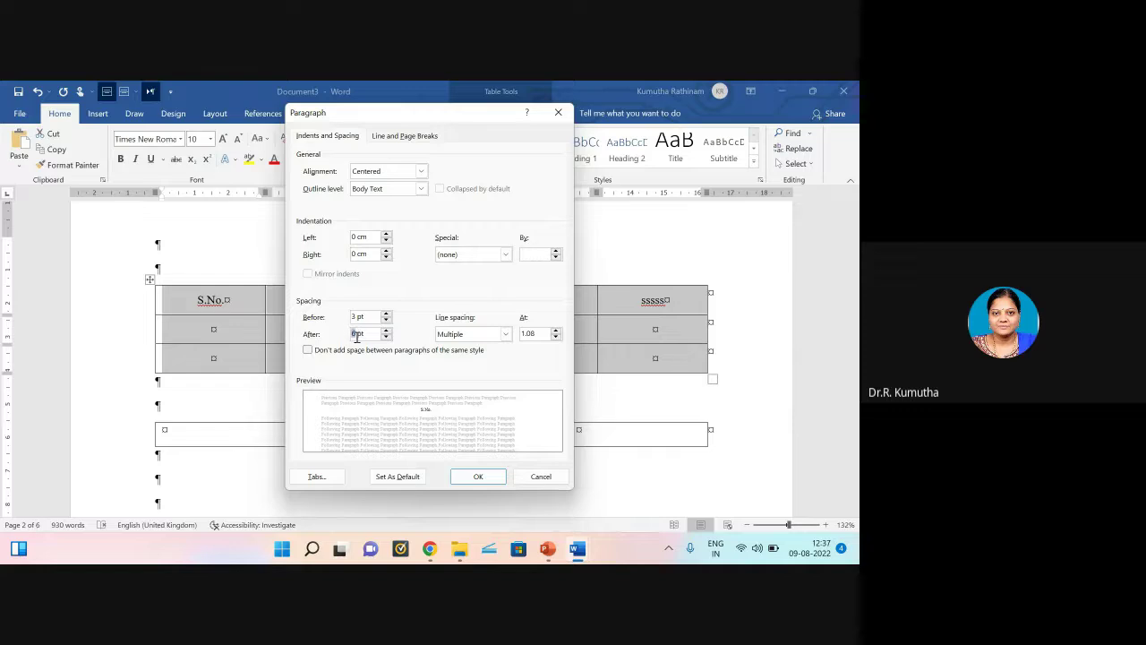
{"action": "left_click", "coordinate": [477, 475]}
{"action": "left_click", "coordinate": [683, 357]}
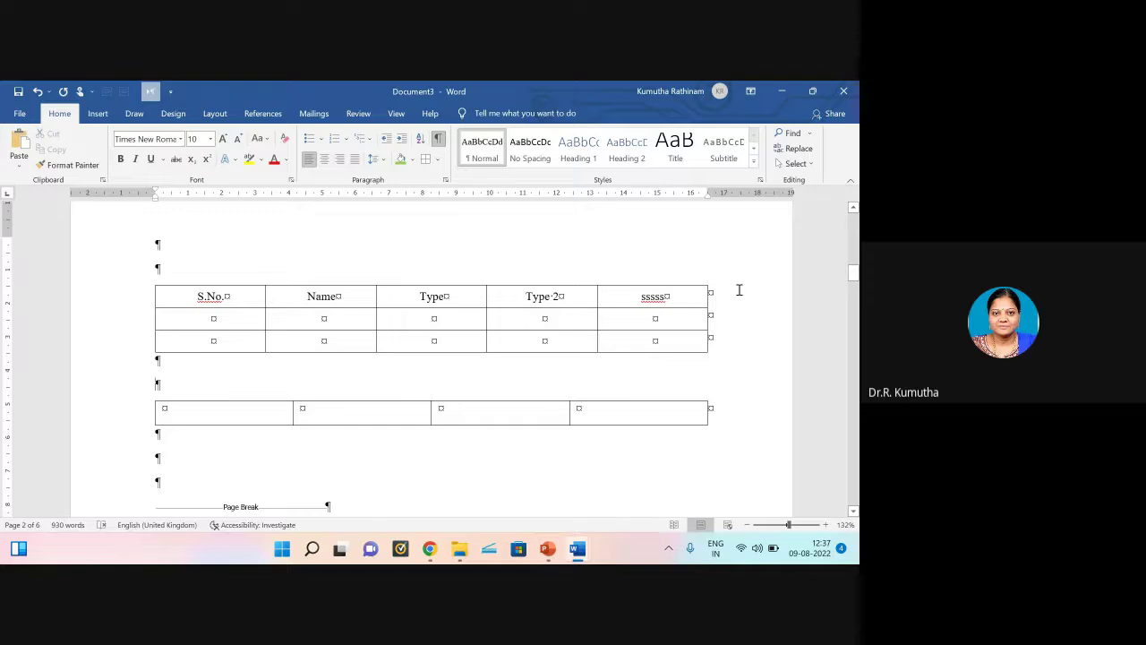
Step: Make the text of all five header row cells bold
{"action": "left_click_drag", "start_coordinate": [197, 296], "coordinate": [651, 297]}
{"action": "key", "text": "ctrl+b"}
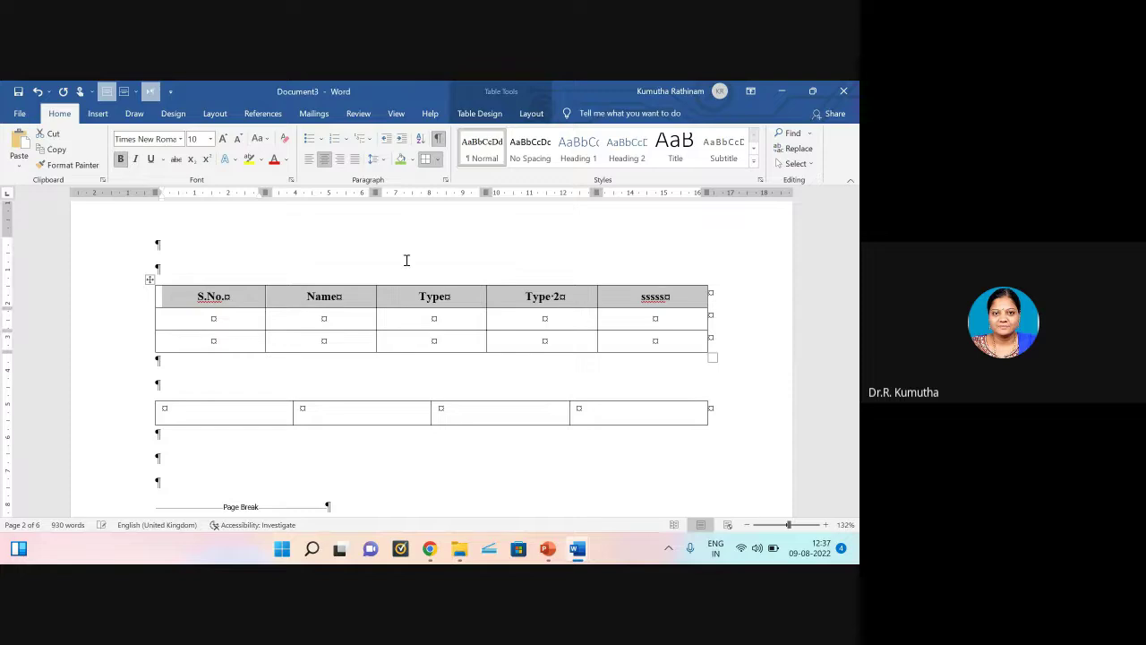
{"action": "left_click", "coordinate": [428, 343]}
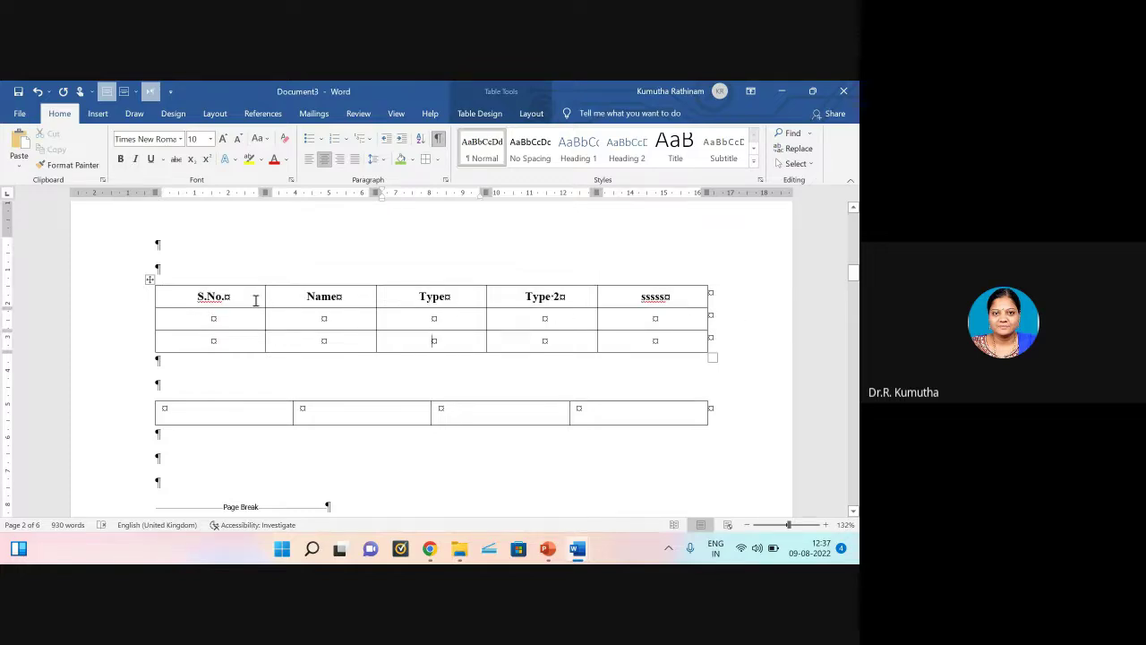
Step: Narrow the S.No. column and apply automatic numbering to the two cells below its header
{"action": "left_click_drag", "start_coordinate": [265, 290], "coordinate": [190, 340]}
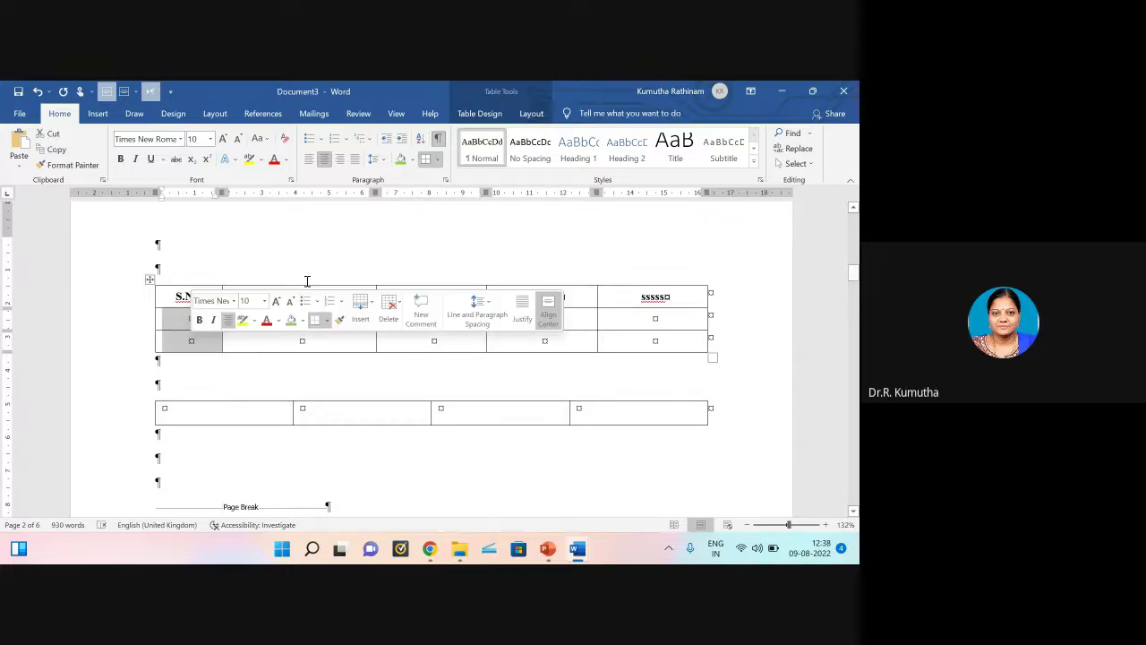
{"action": "left_click", "coordinate": [334, 139]}
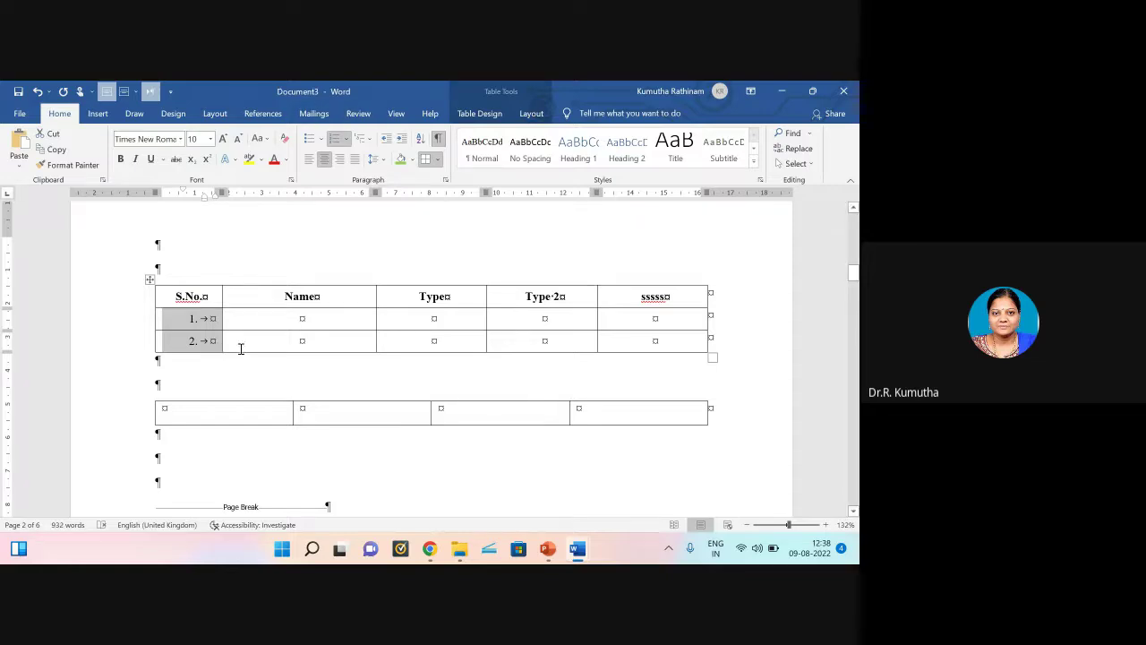
Step: Add four more rows to the five-column table so the S.No. column is numbered from 1 to 6
{"action": "left_click", "coordinate": [719, 341]}
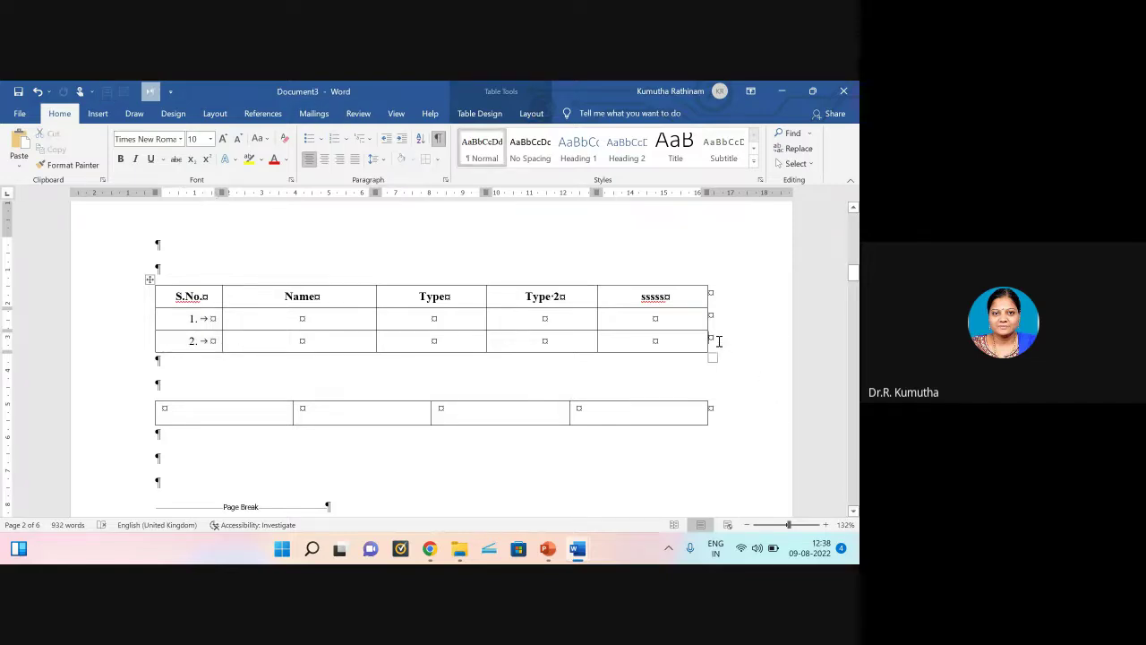
{"action": "key", "text": "Return"}
{"action": "key", "text": "Return"}
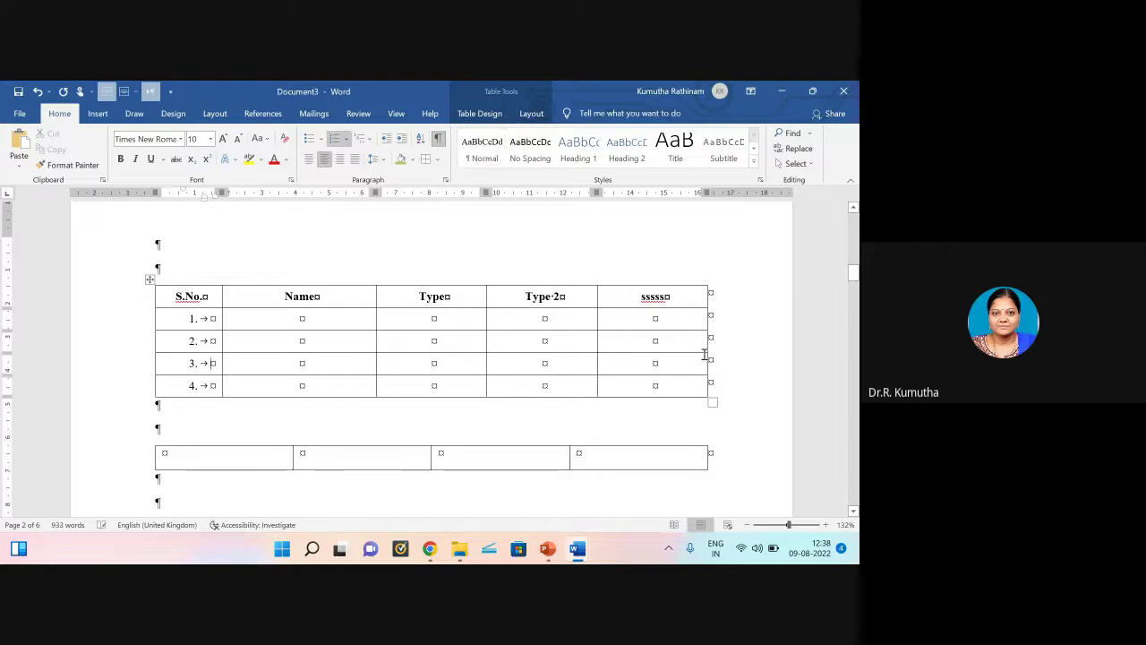
{"action": "left_click", "coordinate": [713, 358]}
{"action": "key", "text": "Return"}
{"action": "left_click", "coordinate": [714, 360]}
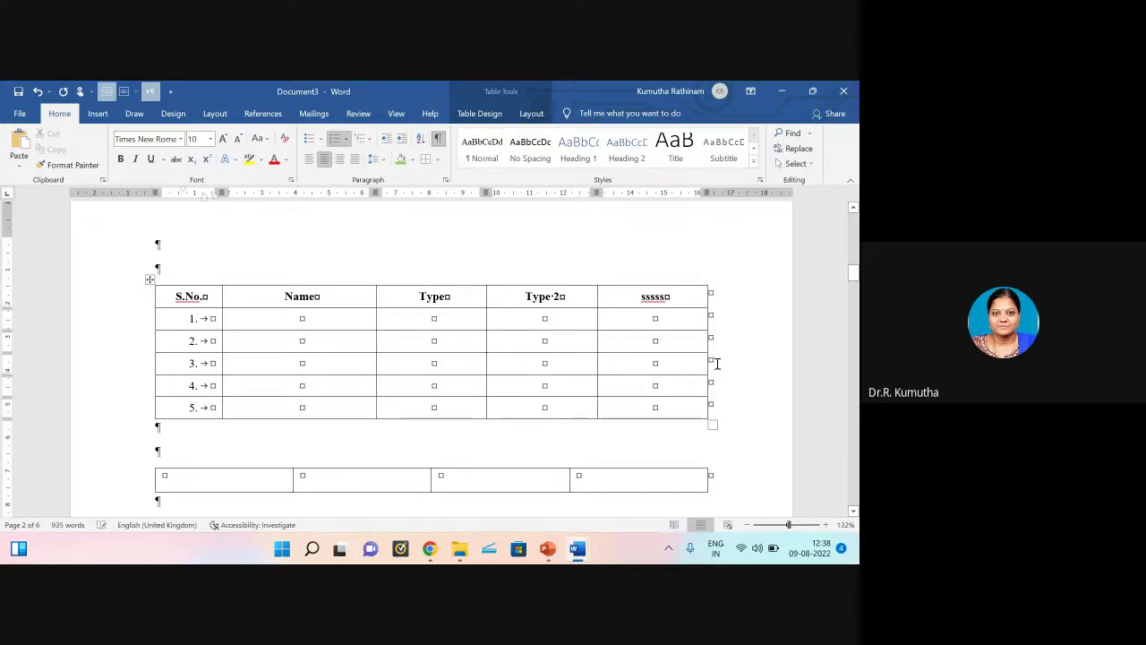
{"action": "key", "text": "Return"}
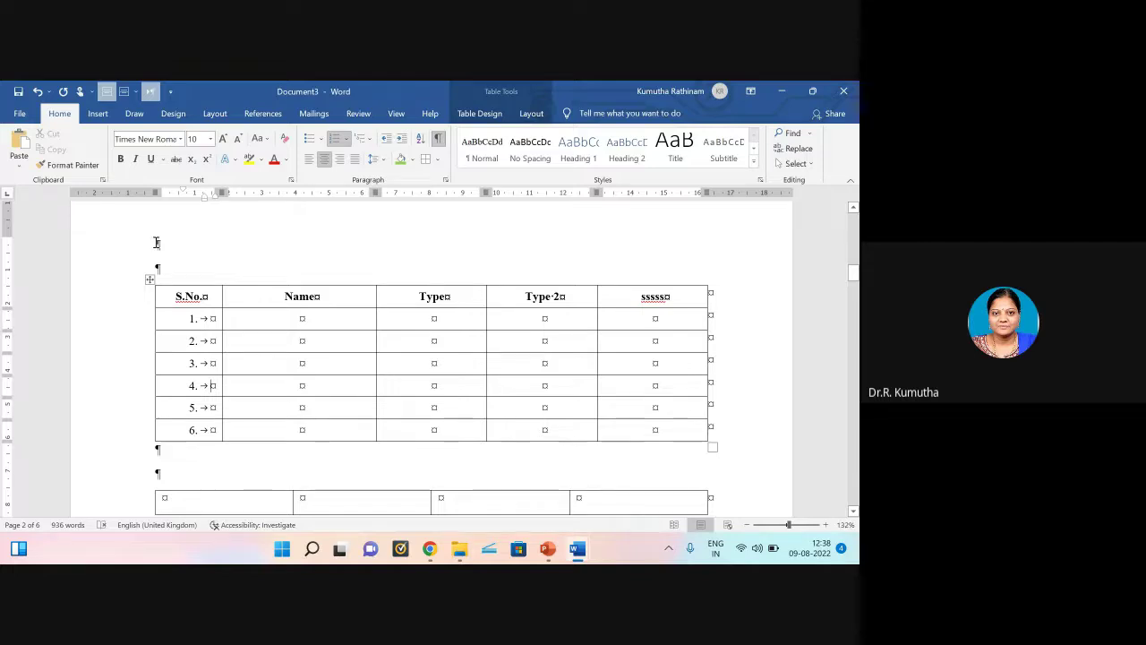
{"action": "left_click", "coordinate": [97, 113]}
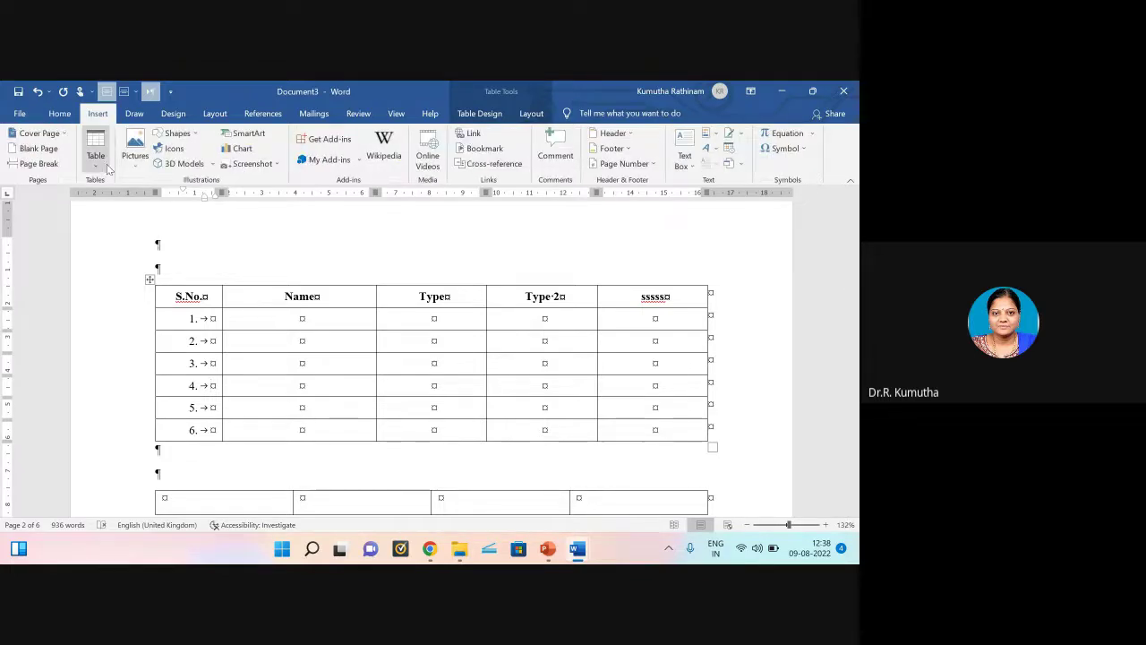
{"action": "left_click", "coordinate": [93, 164]}
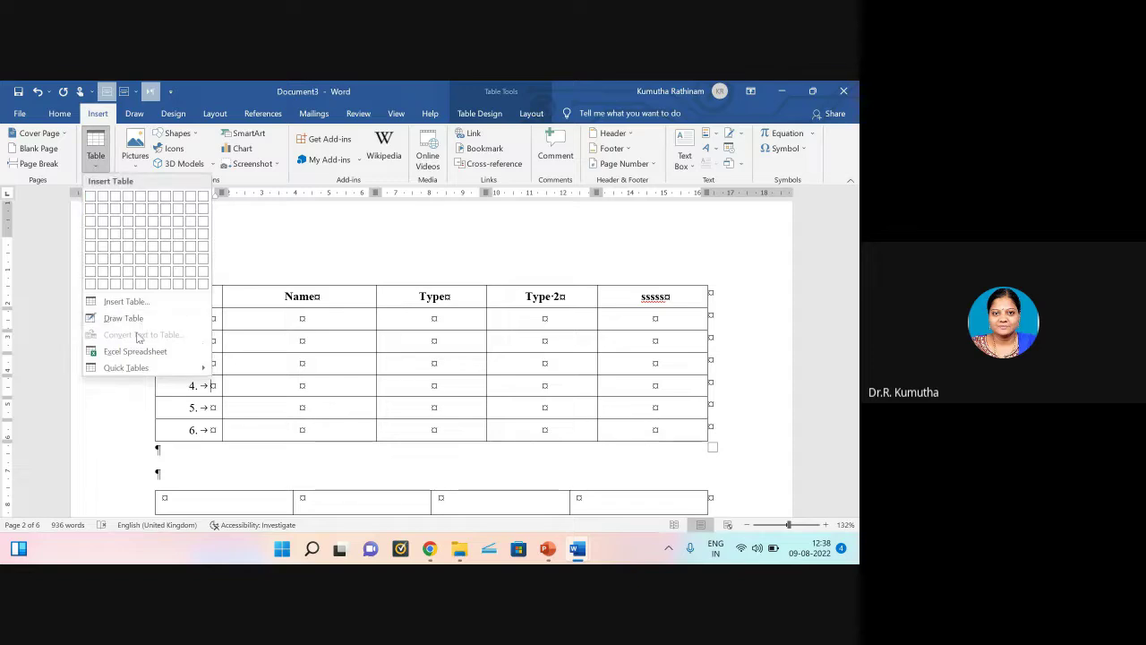
{"action": "left_click", "coordinate": [267, 258]}
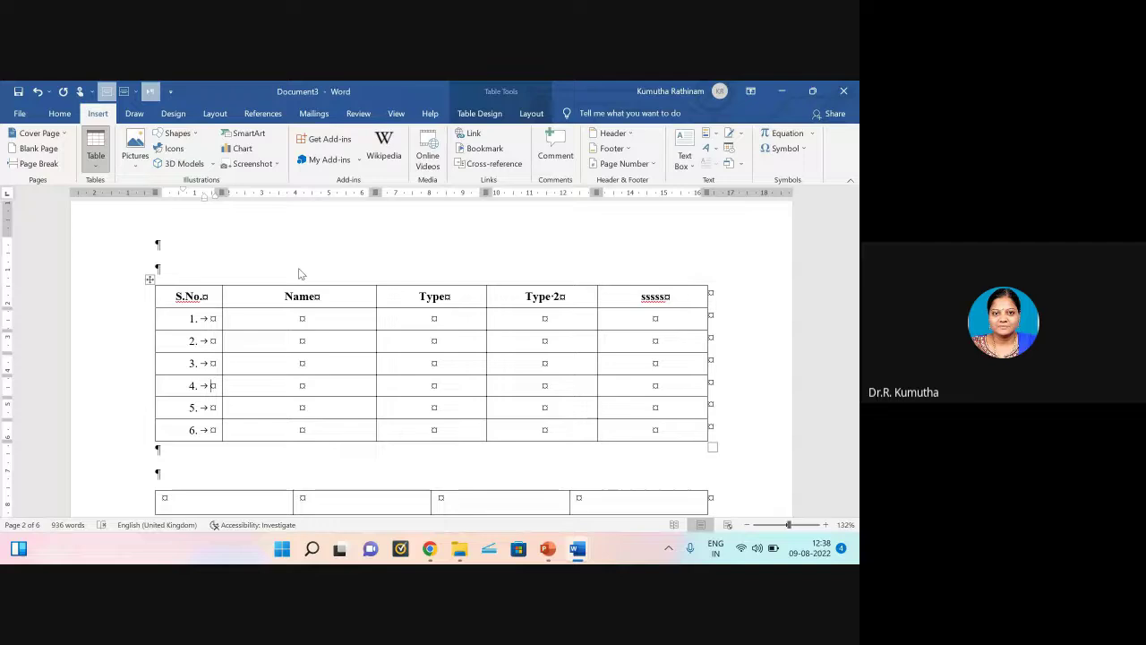
Step: Try several built-in table styles on the whole numbered table, including a green banded style and a yellow style with a filled header row
{"action": "left_click", "coordinate": [149, 279]}
{"action": "left_click", "coordinate": [481, 114]}
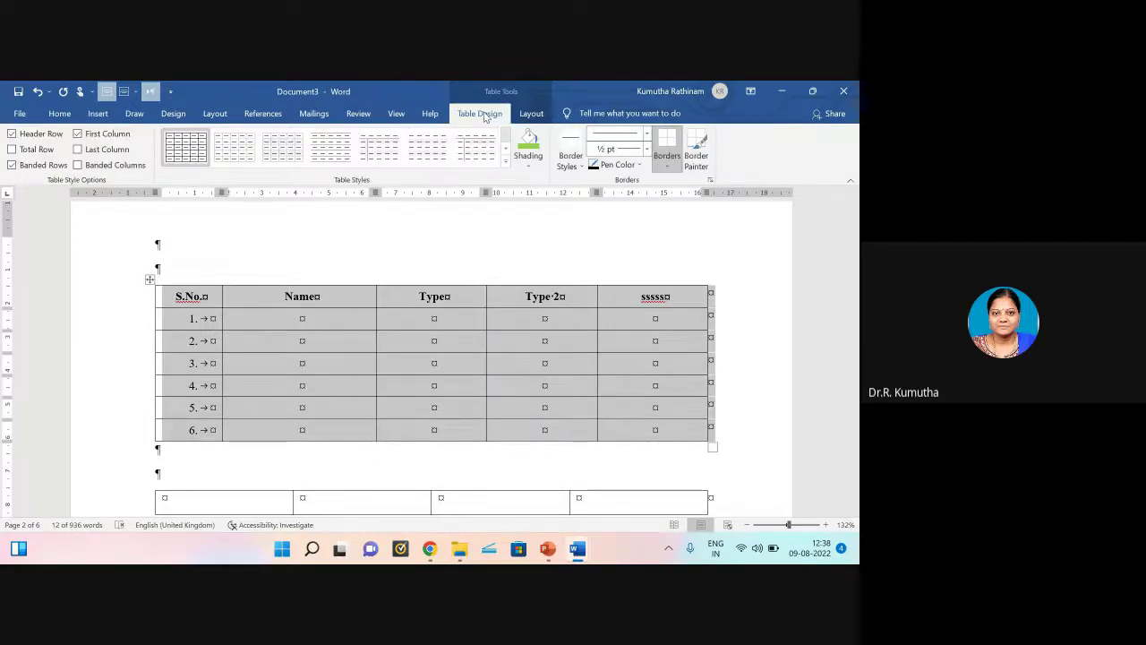
{"action": "left_click", "coordinate": [249, 157]}
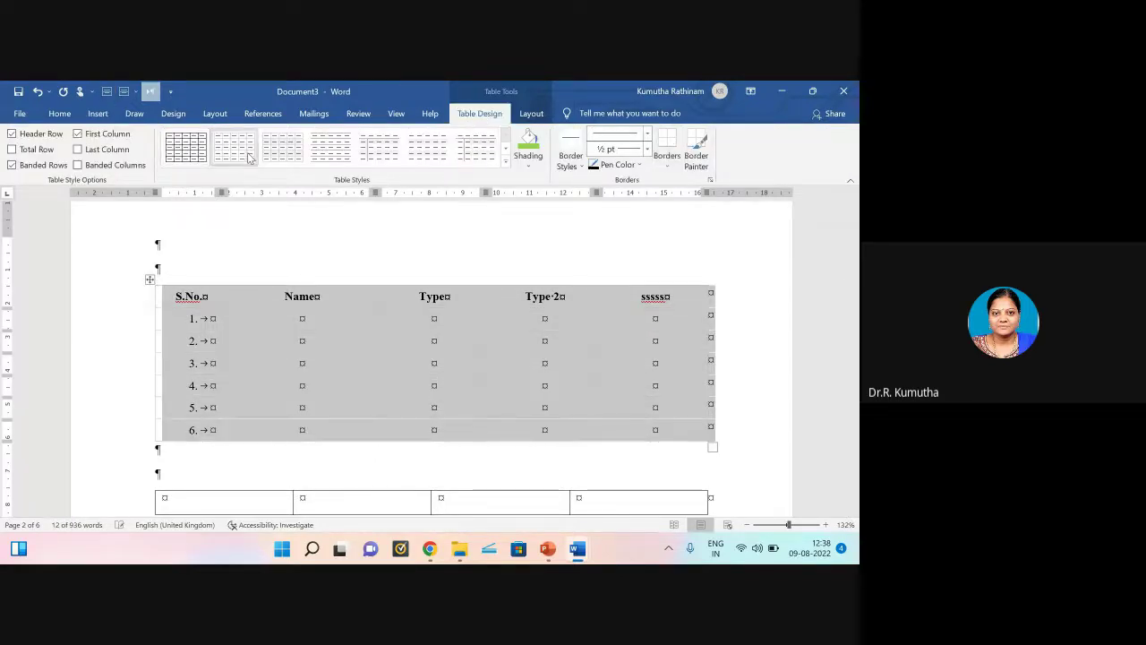
{"action": "left_click", "coordinate": [331, 152]}
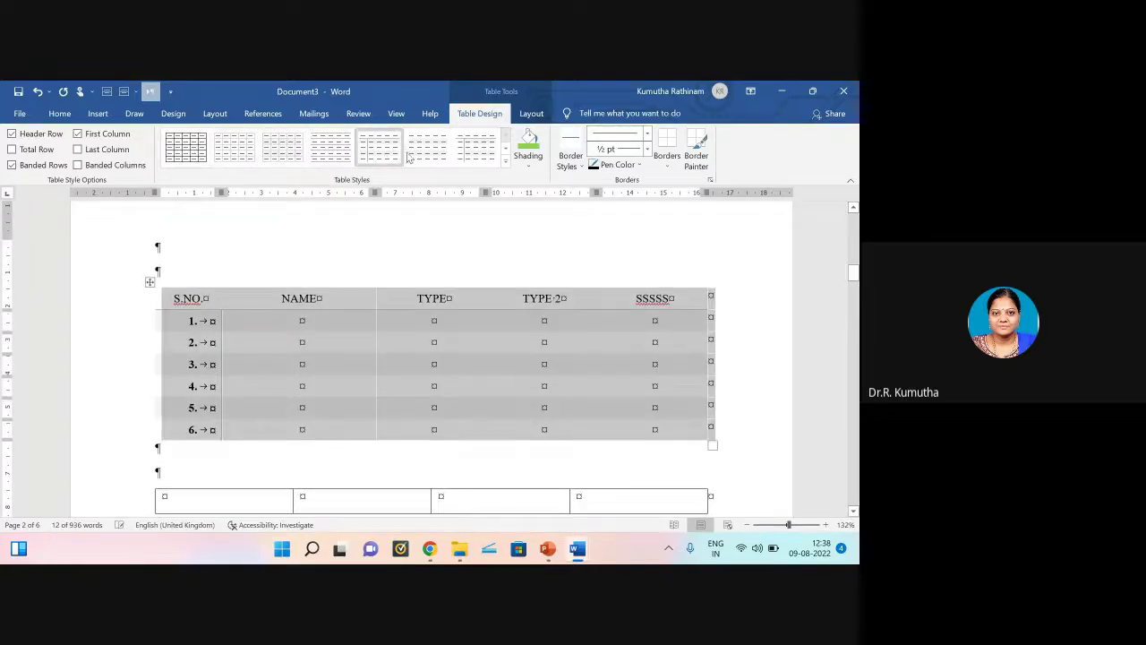
{"action": "left_click", "coordinate": [421, 157]}
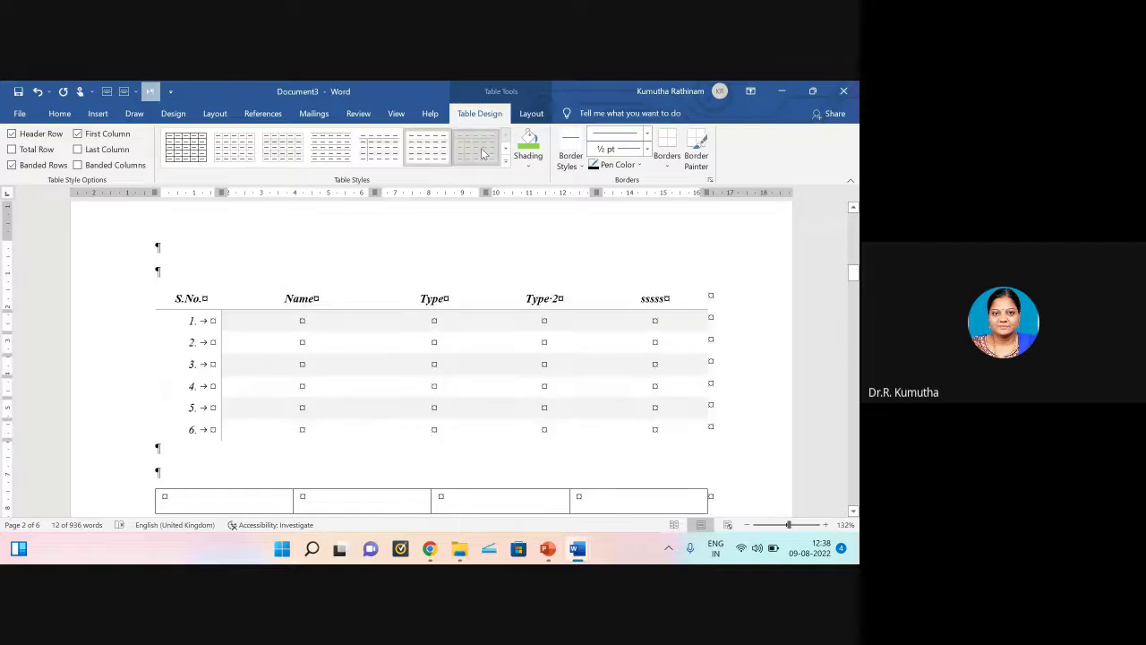
{"action": "left_click", "coordinate": [475, 148]}
{"action": "left_click", "coordinate": [505, 150]}
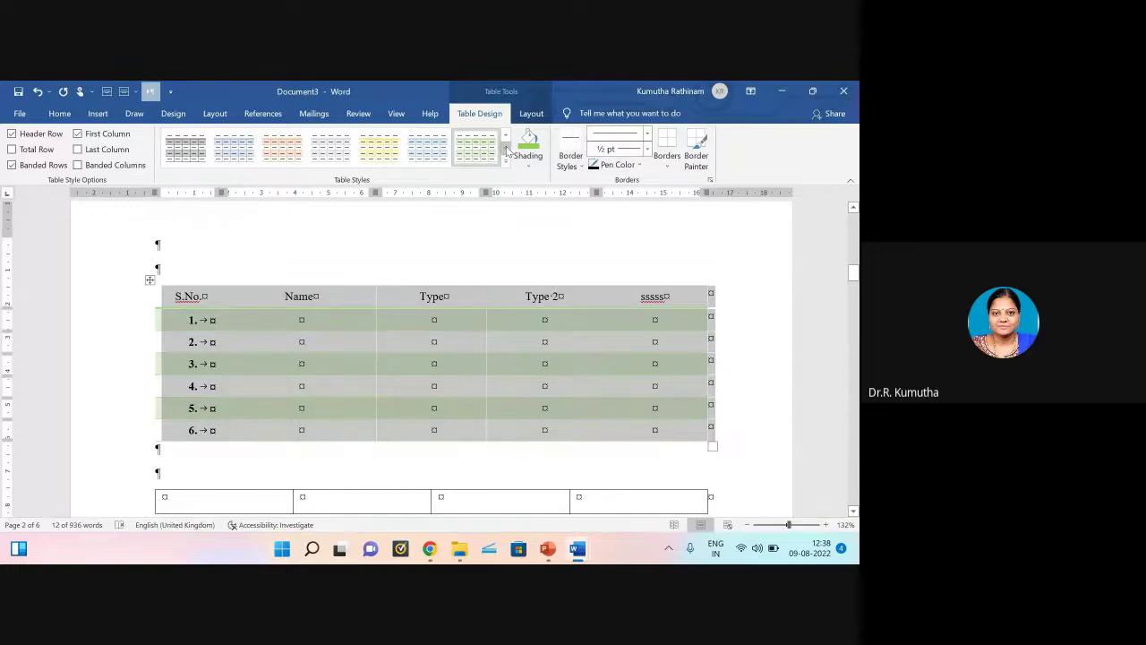
{"action": "left_click", "coordinate": [507, 149]}
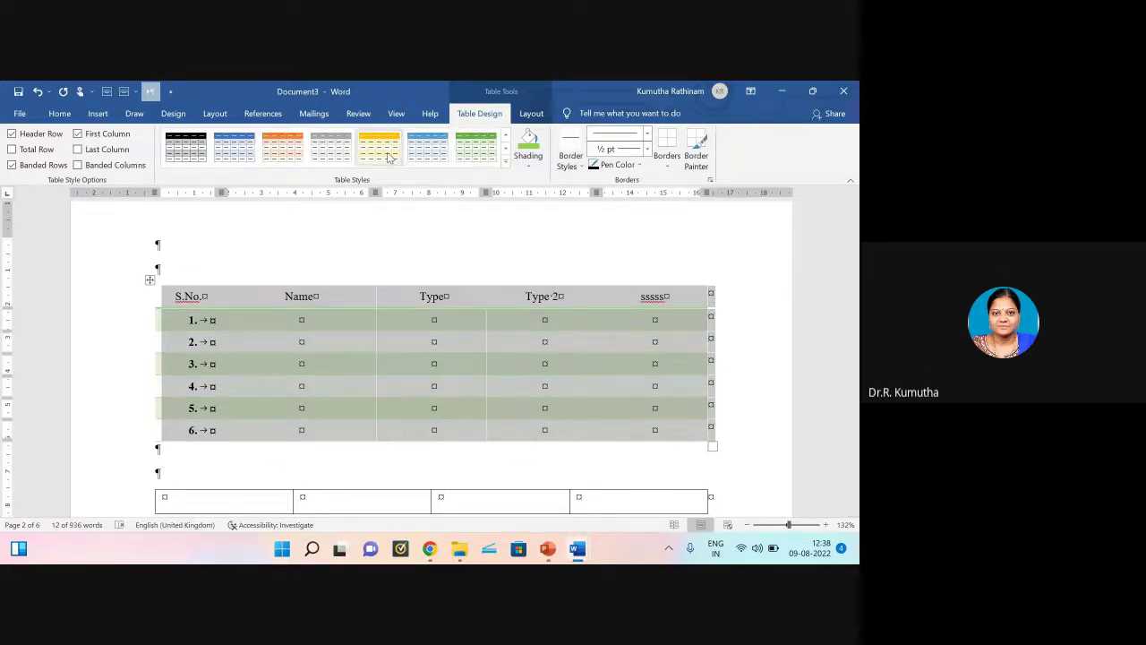
{"action": "left_click", "coordinate": [507, 134]}
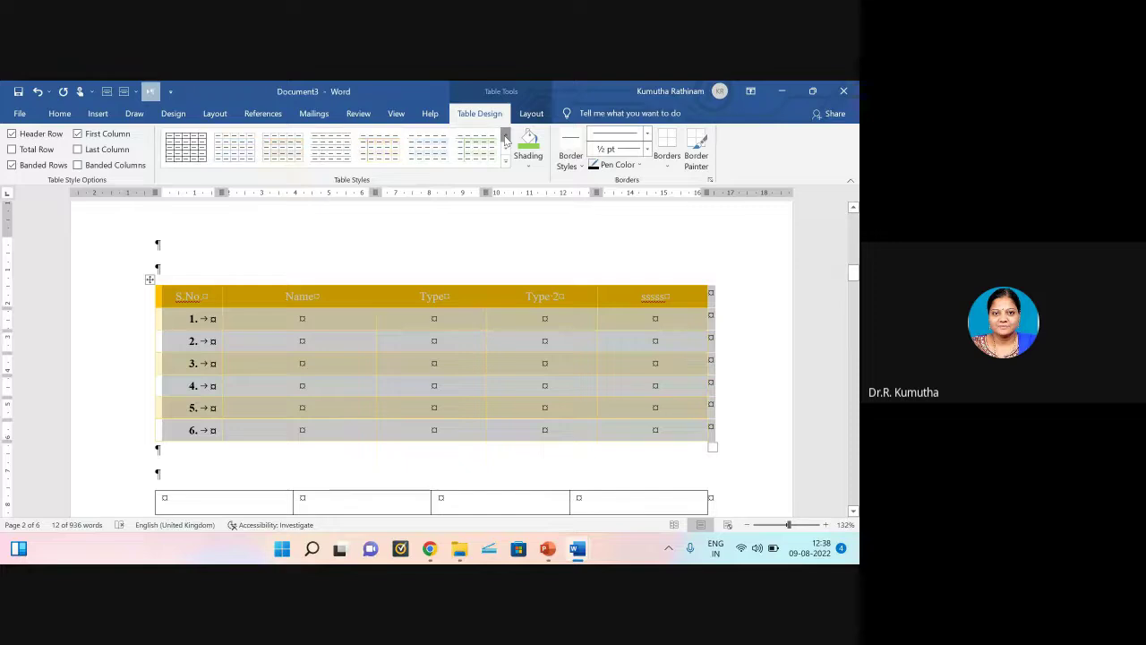
{"action": "left_click", "coordinate": [363, 207]}
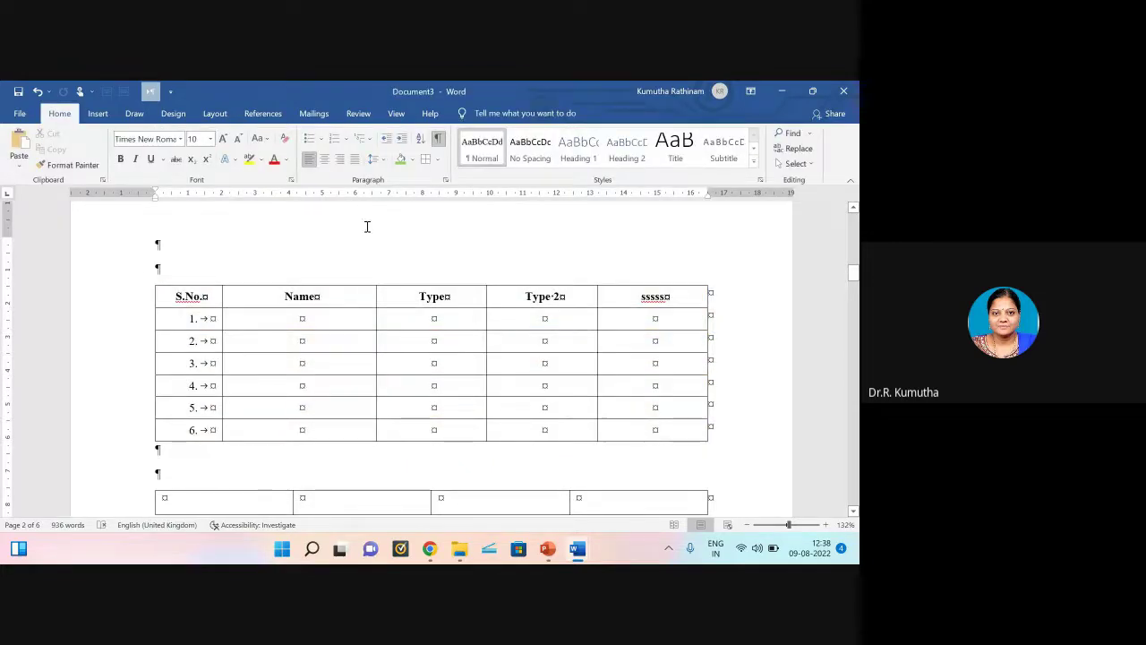
Step: Move the whole numbered table below the single-row four-column table, shifted inward from the page's left margin
{"action": "scroll", "coordinate": [385, 355], "scroll_direction": "up", "scroll_amount": 2}
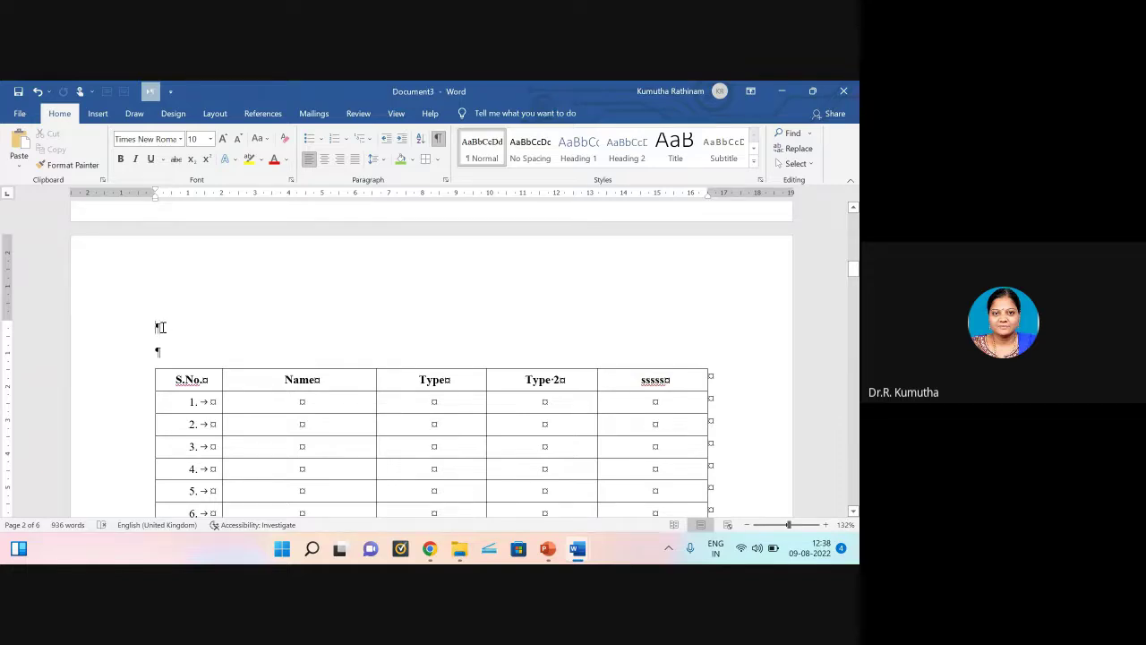
{"action": "scroll", "coordinate": [171, 307], "scroll_direction": "down", "scroll_amount": 3}
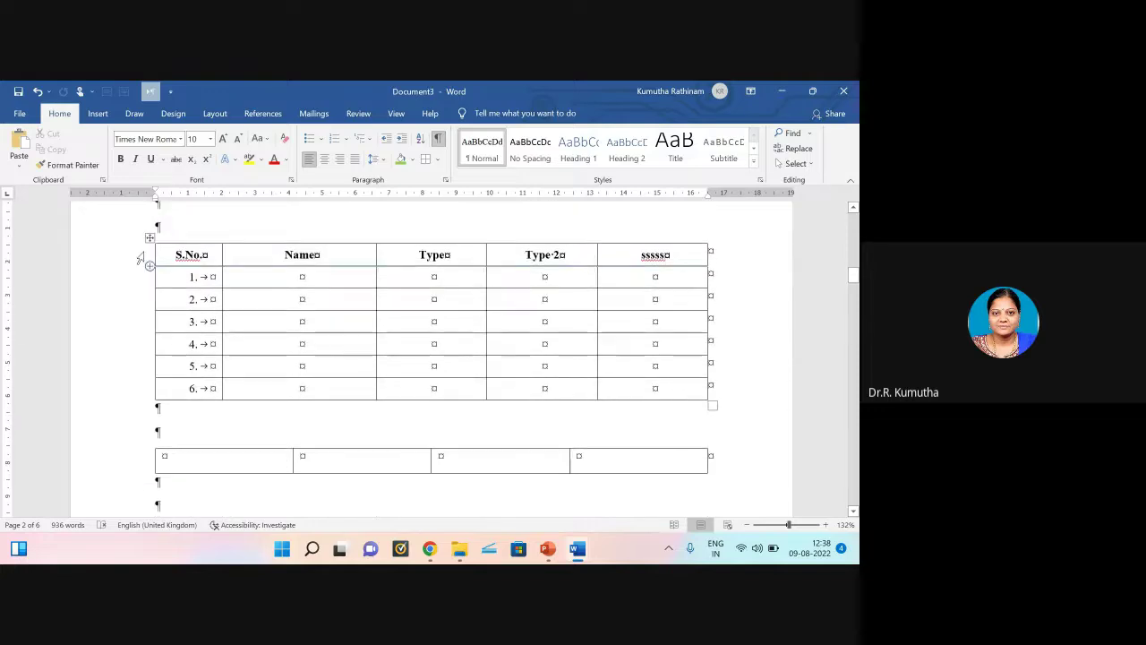
{"action": "left_click_drag", "start_coordinate": [149, 237], "coordinate": [275, 388]}
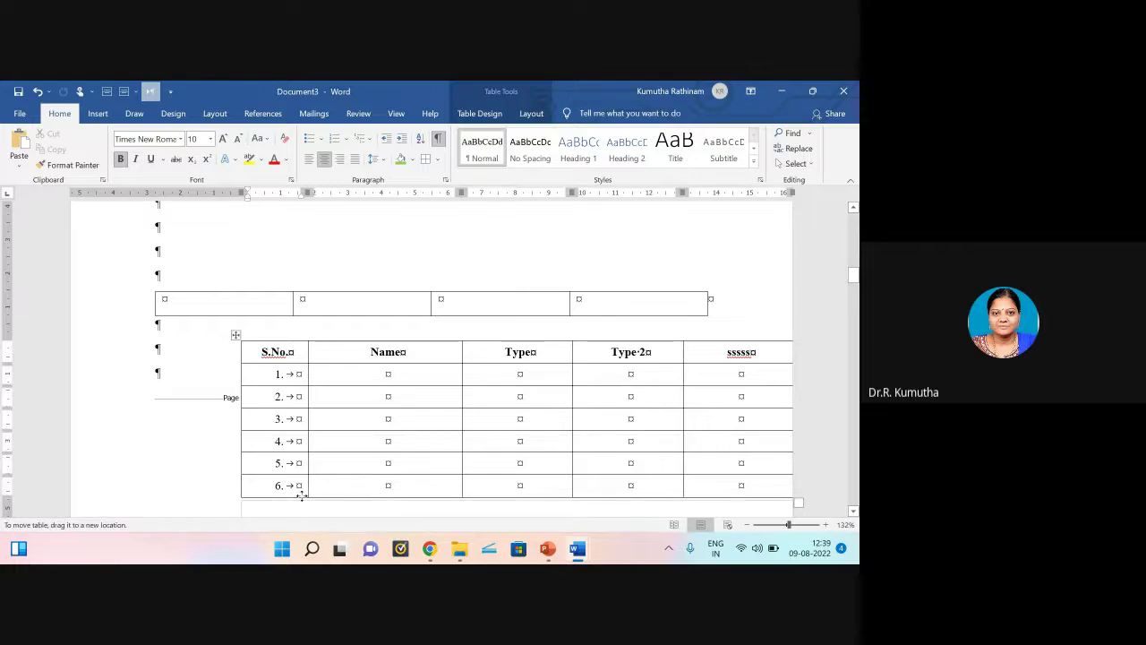
Step: Undo the repositioning of the numbered table so it sits above the single-row four-column table again
{"action": "left_click_drag", "start_coordinate": [301, 495], "coordinate": [302, 497]}
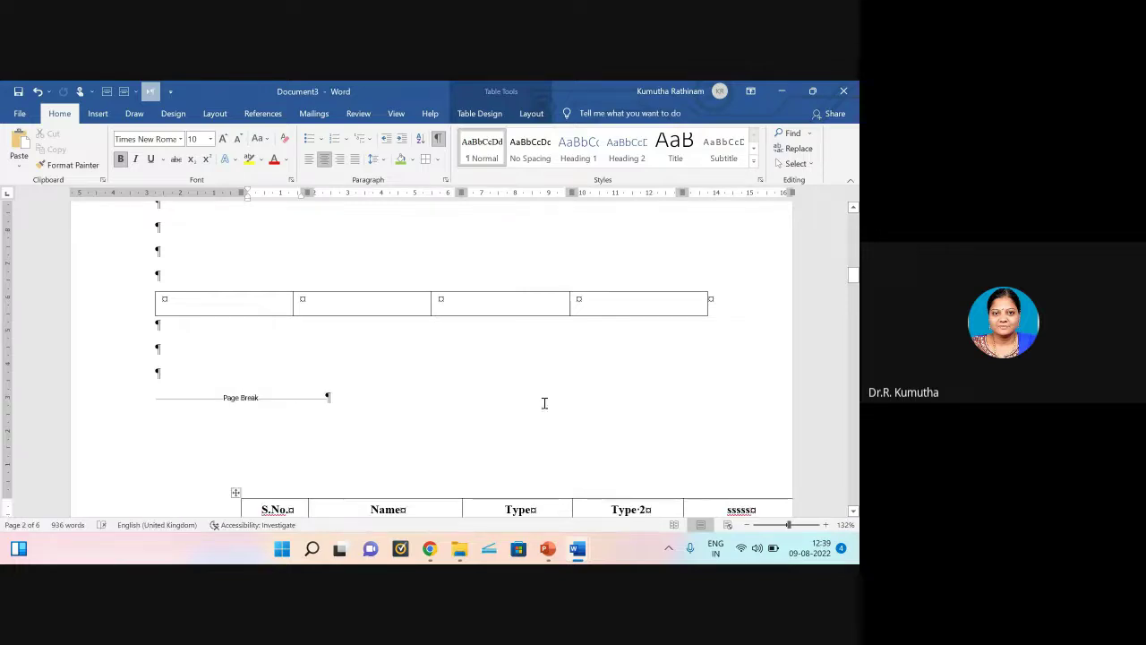
{"action": "scroll", "coordinate": [538, 400], "scroll_direction": "down", "scroll_amount": 2}
{"action": "scroll", "coordinate": [520, 389], "scroll_direction": "up", "scroll_amount": 4}
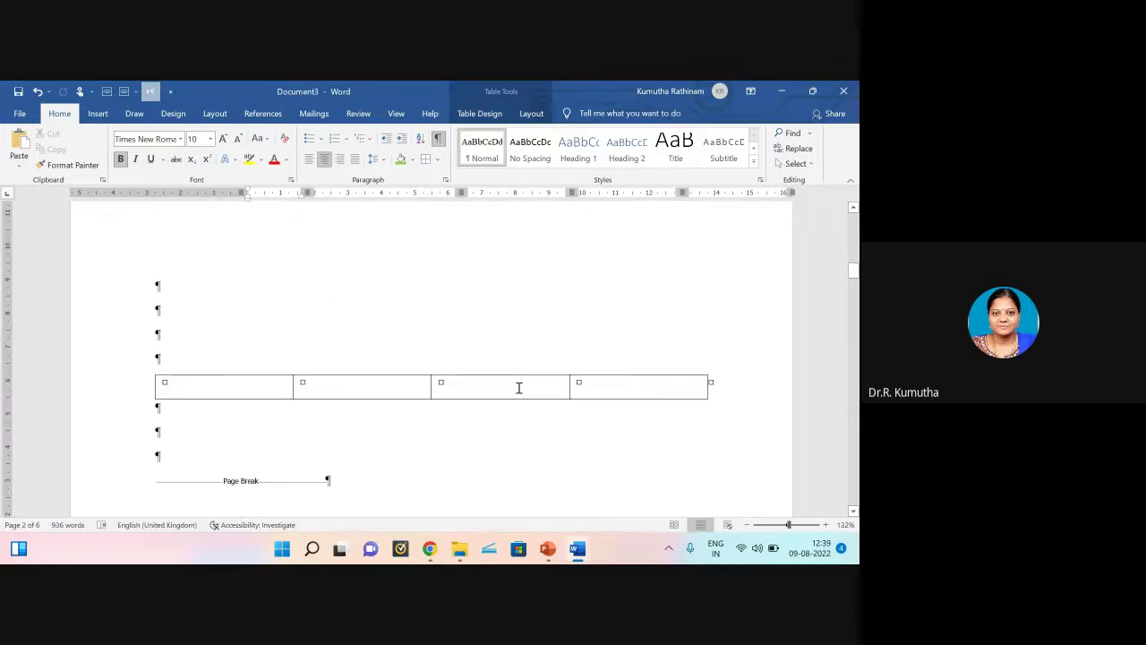
{"action": "key", "text": "ctrl+z"}
{"action": "key", "text": "ctrl+z"}
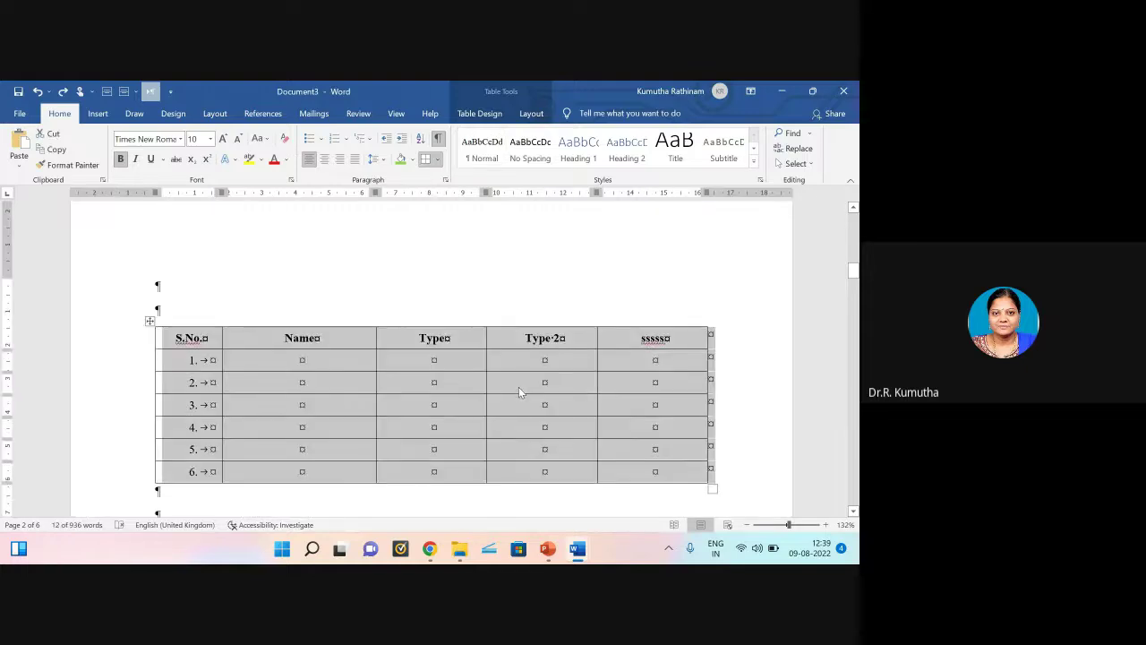
{"action": "scroll", "coordinate": [474, 318], "scroll_direction": "down", "scroll_amount": 1}
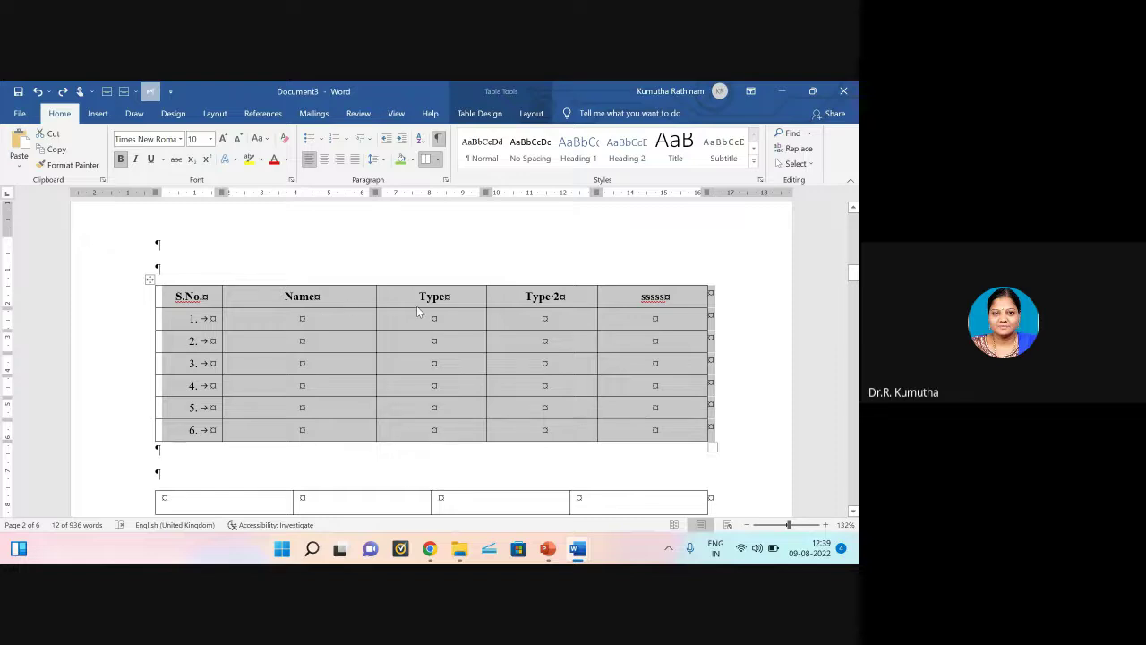
Step: Select the Name through sssss columns of the numbered table and insert four blank columns after them
{"action": "left_click", "coordinate": [521, 300]}
{"action": "left_click_drag", "start_coordinate": [269, 298], "coordinate": [630, 428]}
{"action": "right_click", "coordinate": [630, 428]}
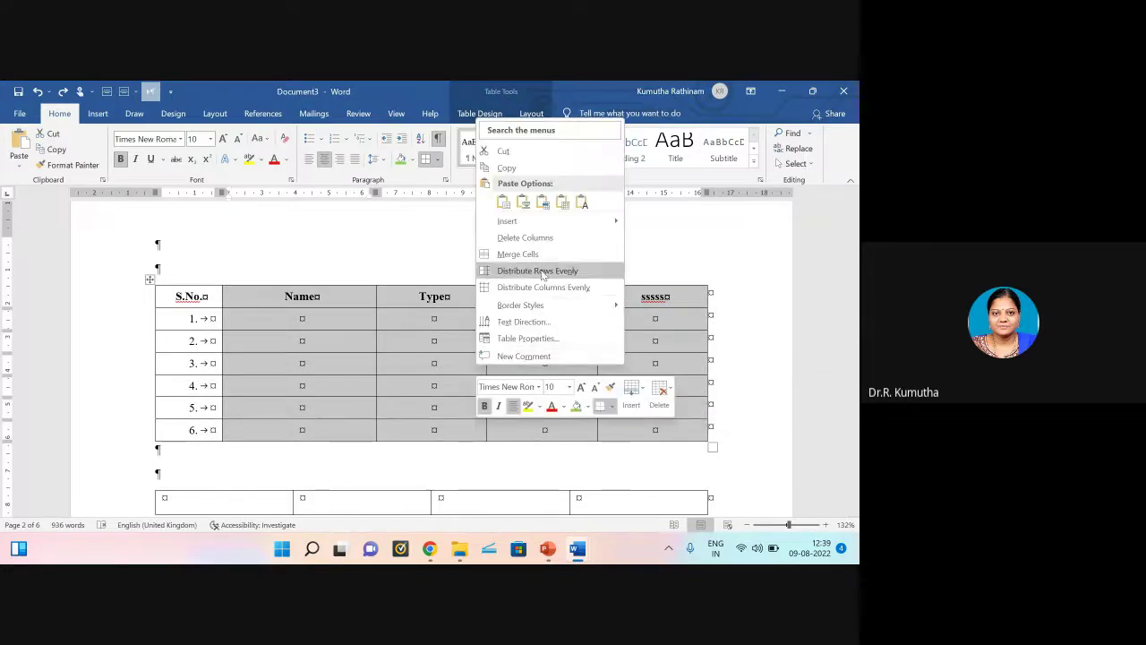
{"action": "mouse_move", "coordinate": [538, 221]}
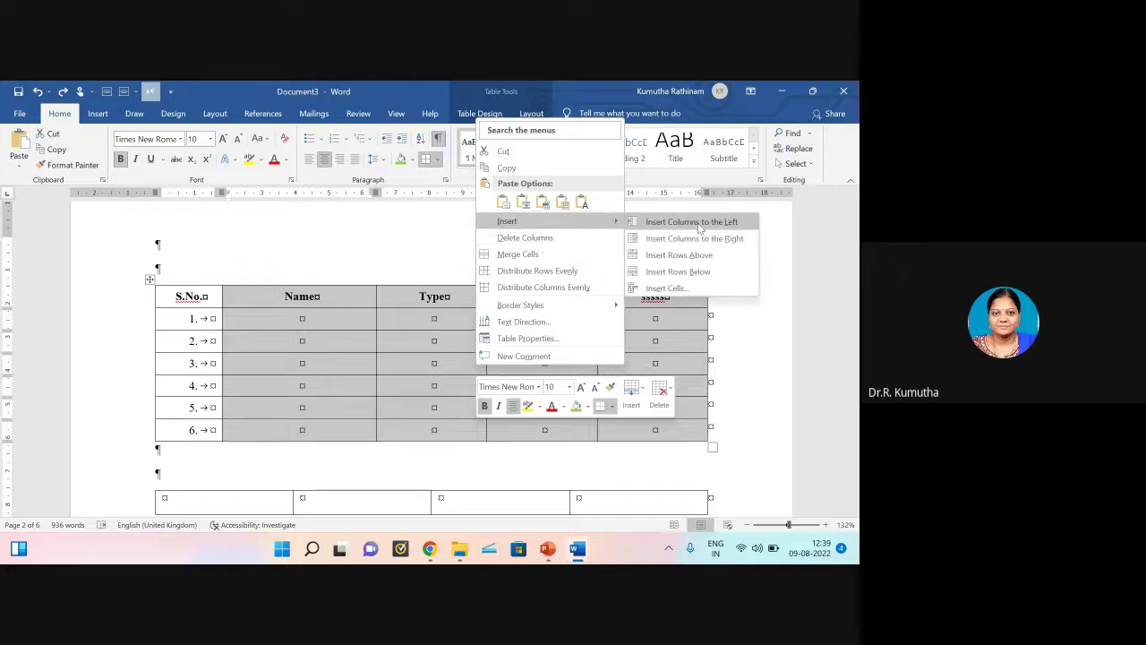
{"action": "left_click", "coordinate": [708, 238]}
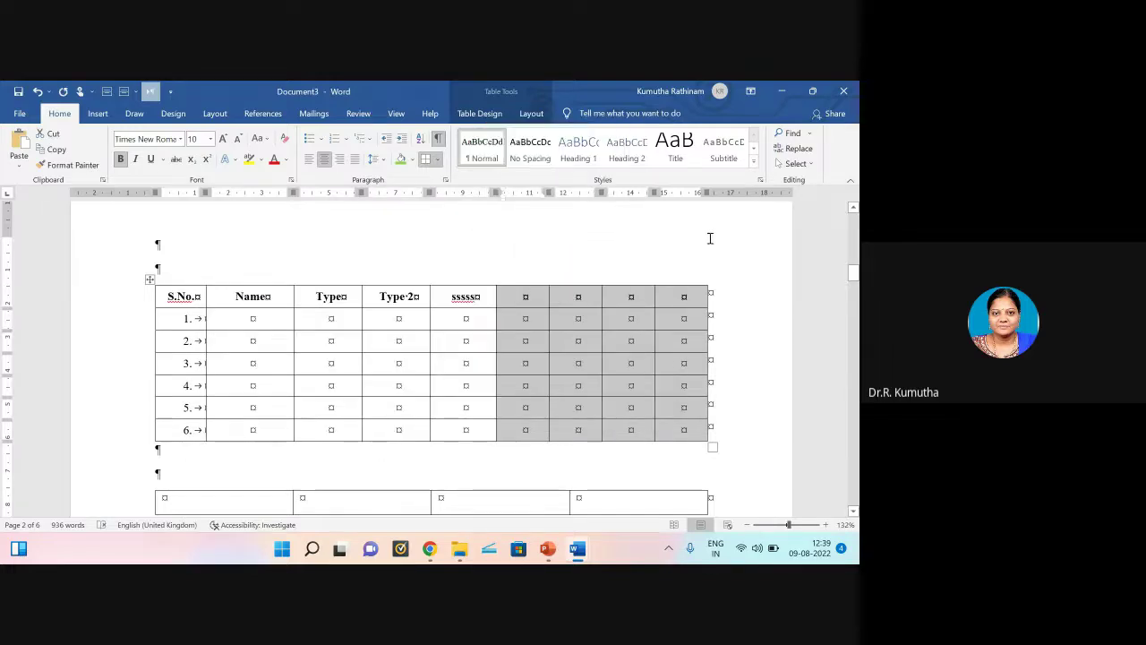
Step: Repeat the four-column insertion until the numbered table is filled with very narrow blank columns
{"action": "key", "text": "F4"}
{"action": "key", "text": "F4"}
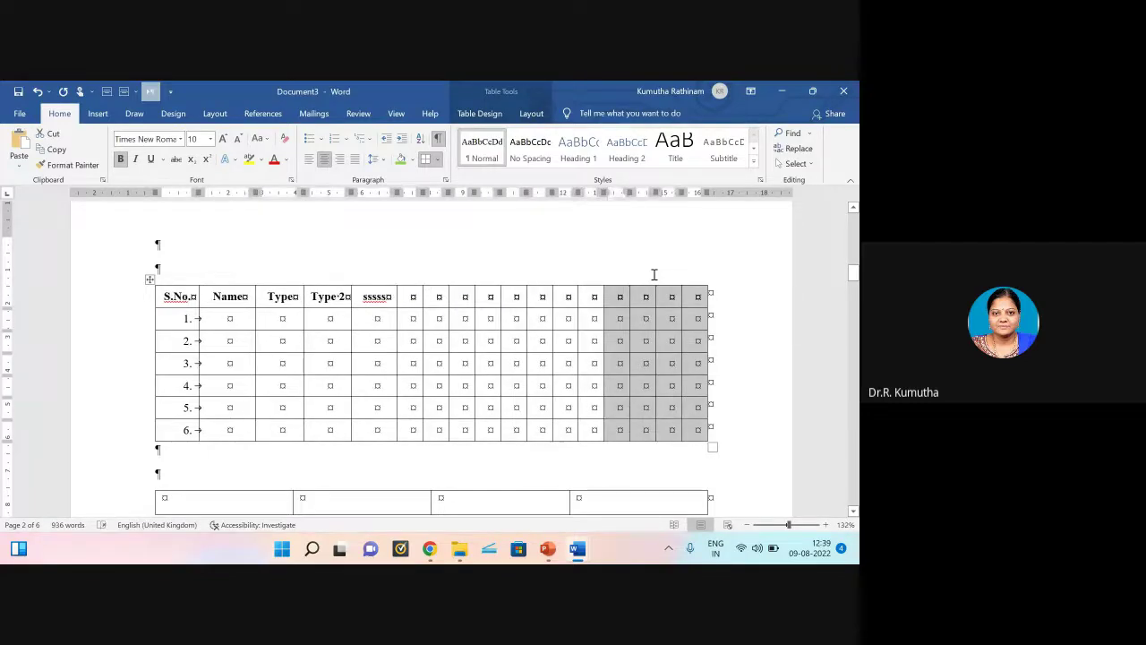
{"action": "key", "text": "F4"}
{"action": "key", "text": "F4"}
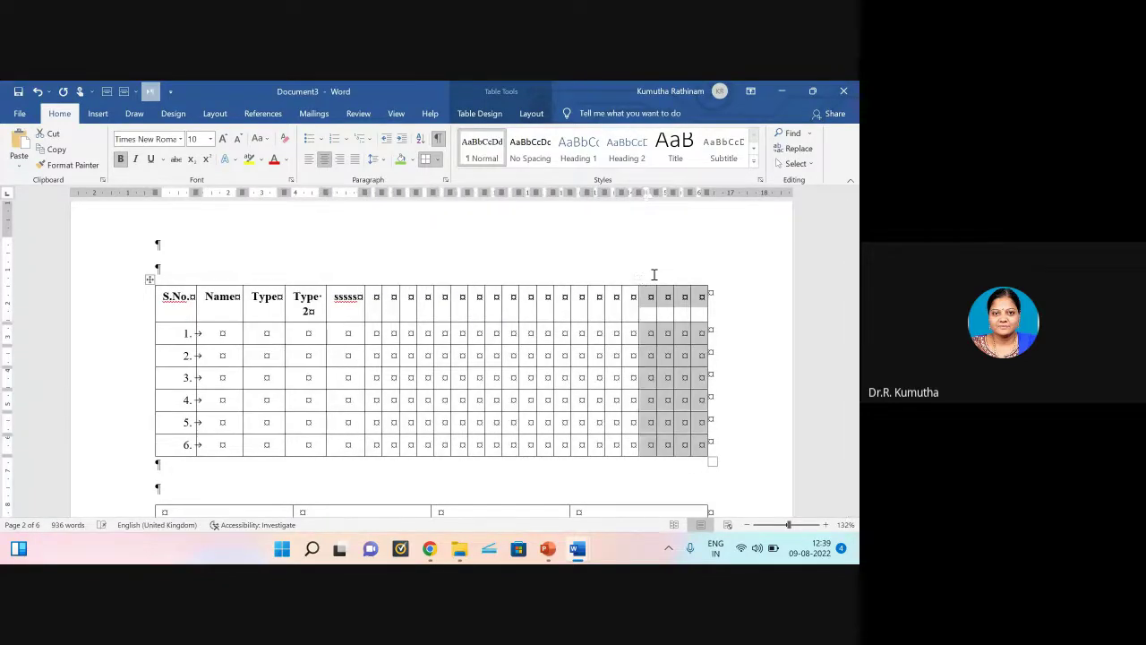
{"action": "key", "text": "F4"}
{"action": "key", "text": "F4"}
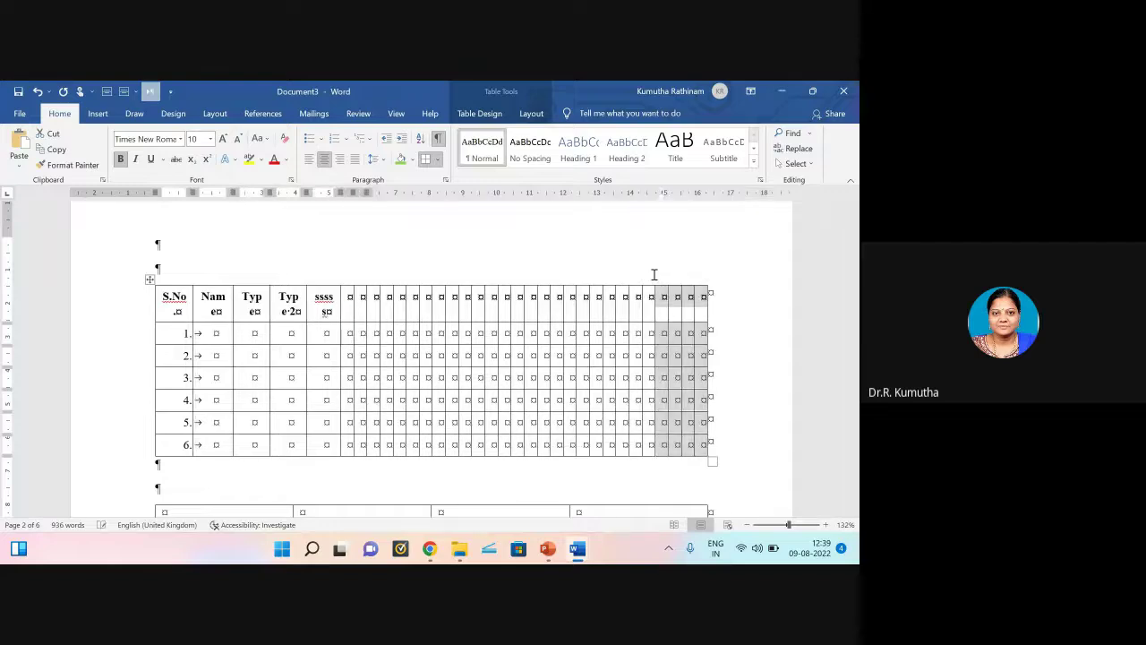
{"action": "key", "text": "F4"}
{"action": "key", "text": "F4"}
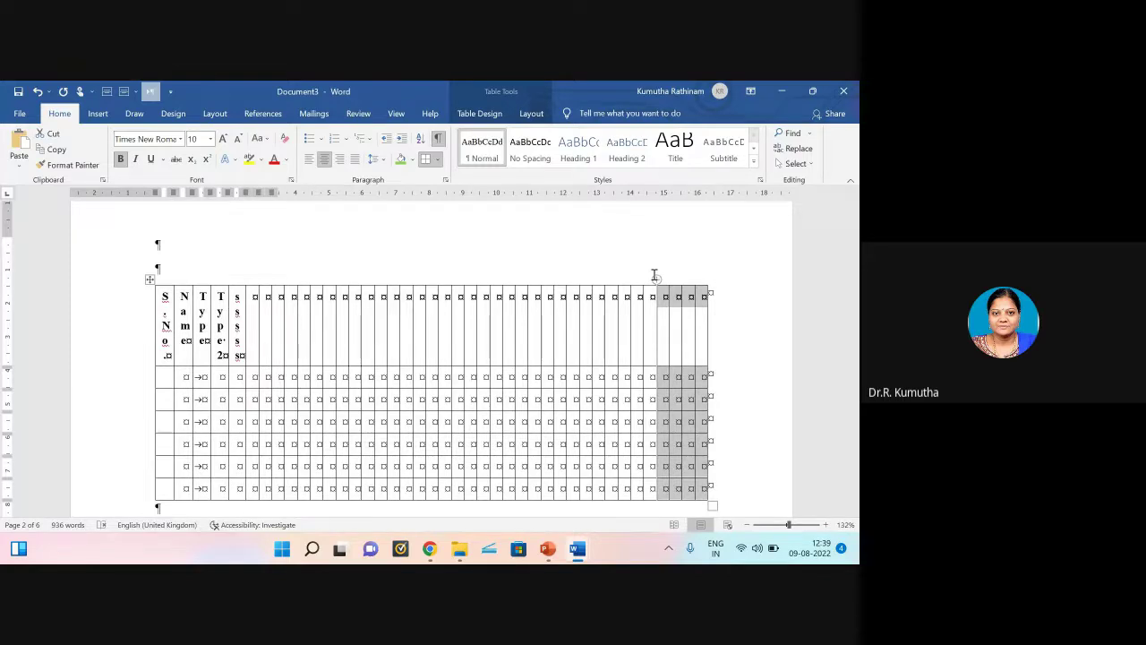
{"action": "key", "text": "F4"}
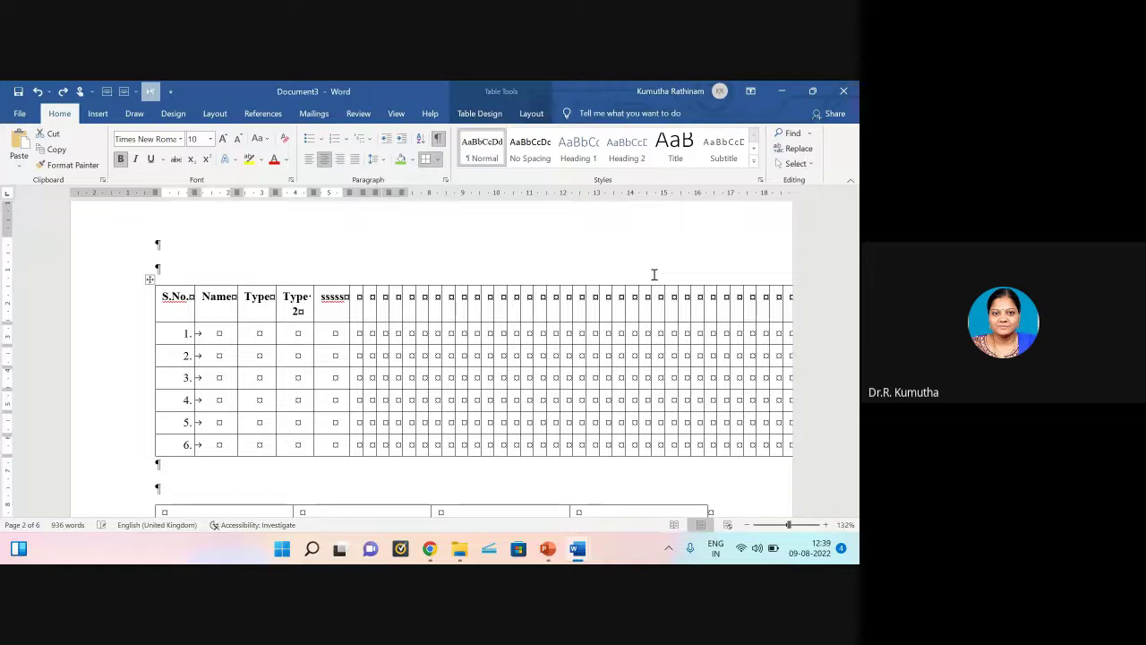
Step: Undo all the column insertions until only the original five columns of the numbered table remain
{"action": "left_click", "coordinate": [653, 274]}
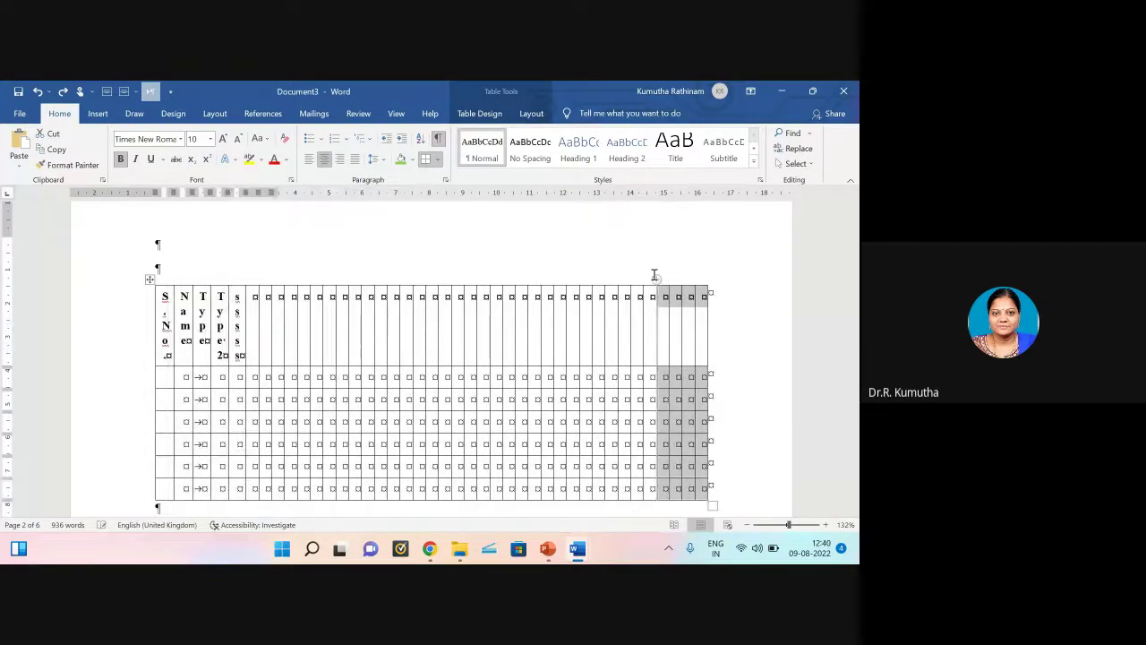
{"action": "key", "text": "BackSpace"}
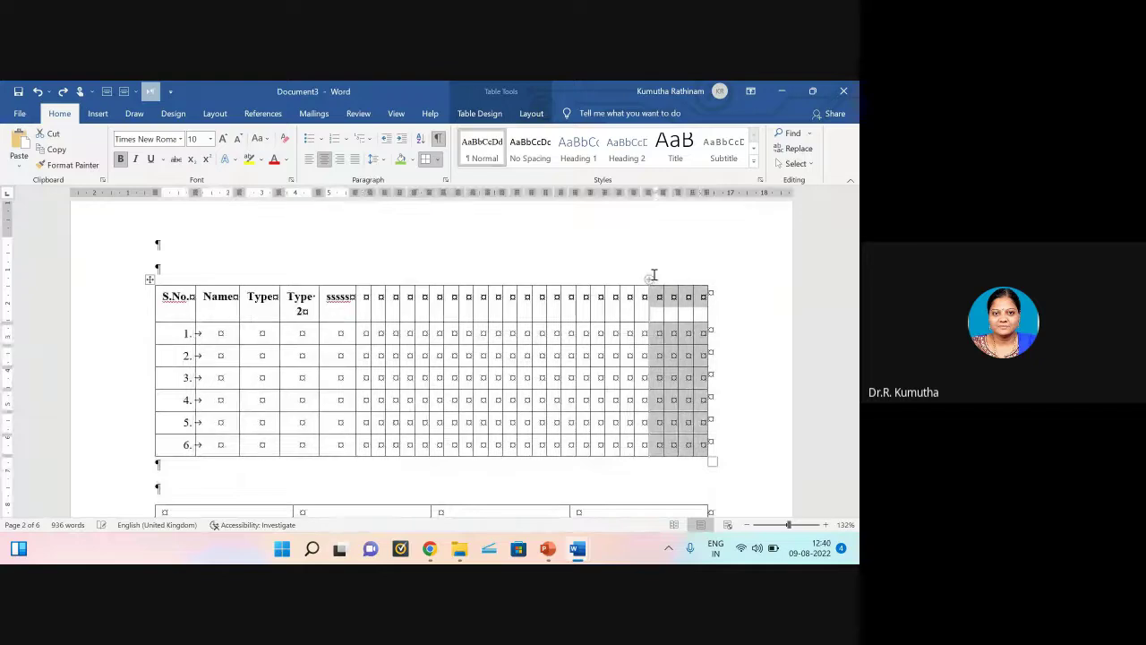
{"action": "key", "text": "BackSpace"}
{"action": "key", "text": "BackSpace"}
{"action": "key", "text": "BackSpace"}
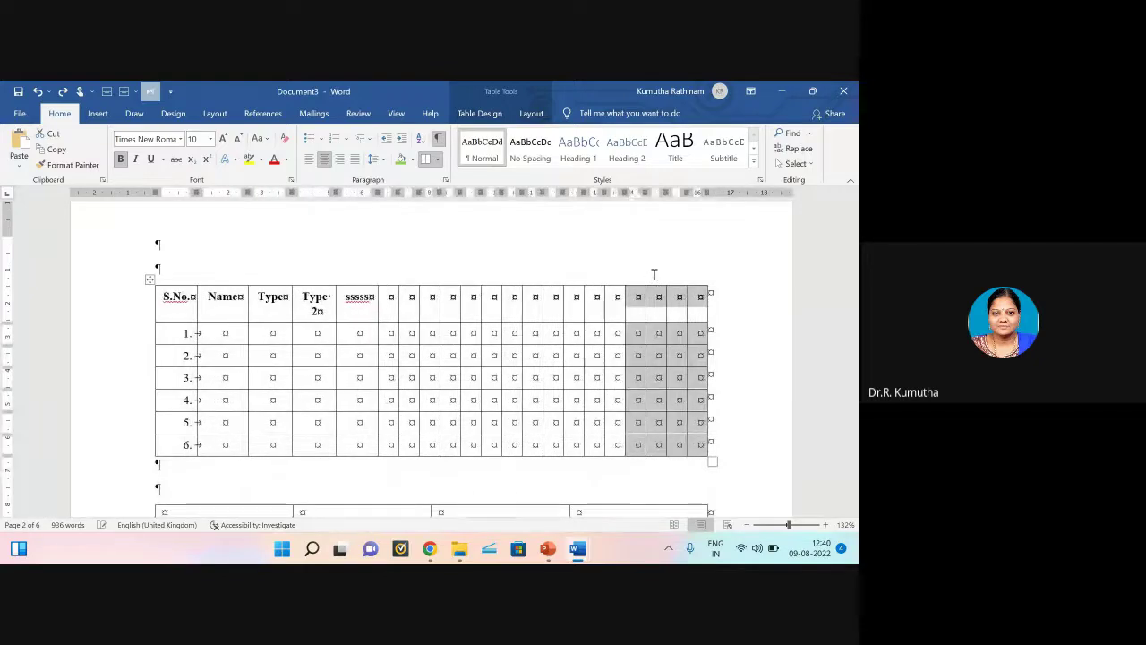
{"action": "key", "text": "BackSpace"}
{"action": "key", "text": "BackSpace"}
{"action": "key", "text": "BackSpace"}
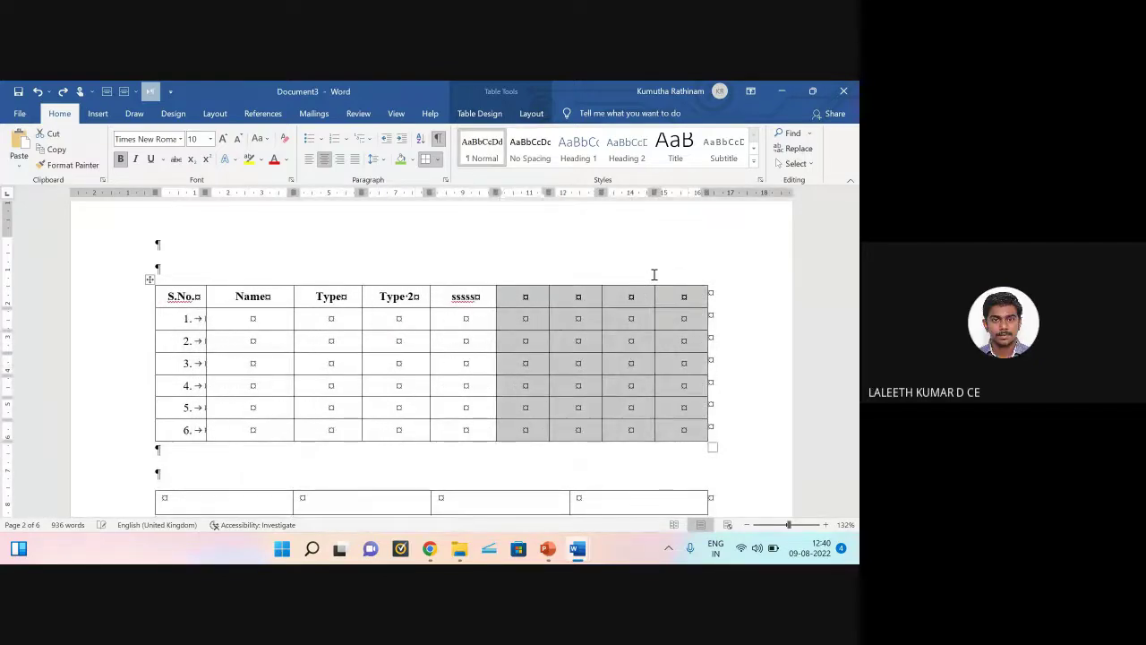
{"action": "key", "text": "BackSpace"}
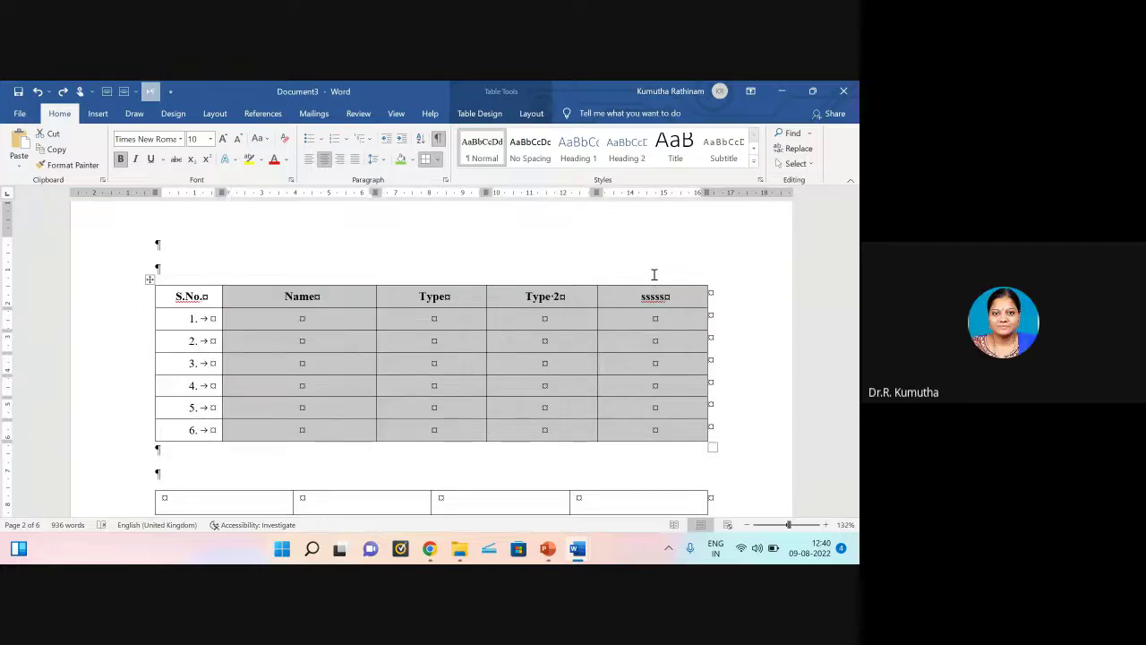
Step: Reselect the Name through sssss columns and insert four blank columns beyond the sssss column again
{"action": "left_click", "coordinate": [330, 319]}
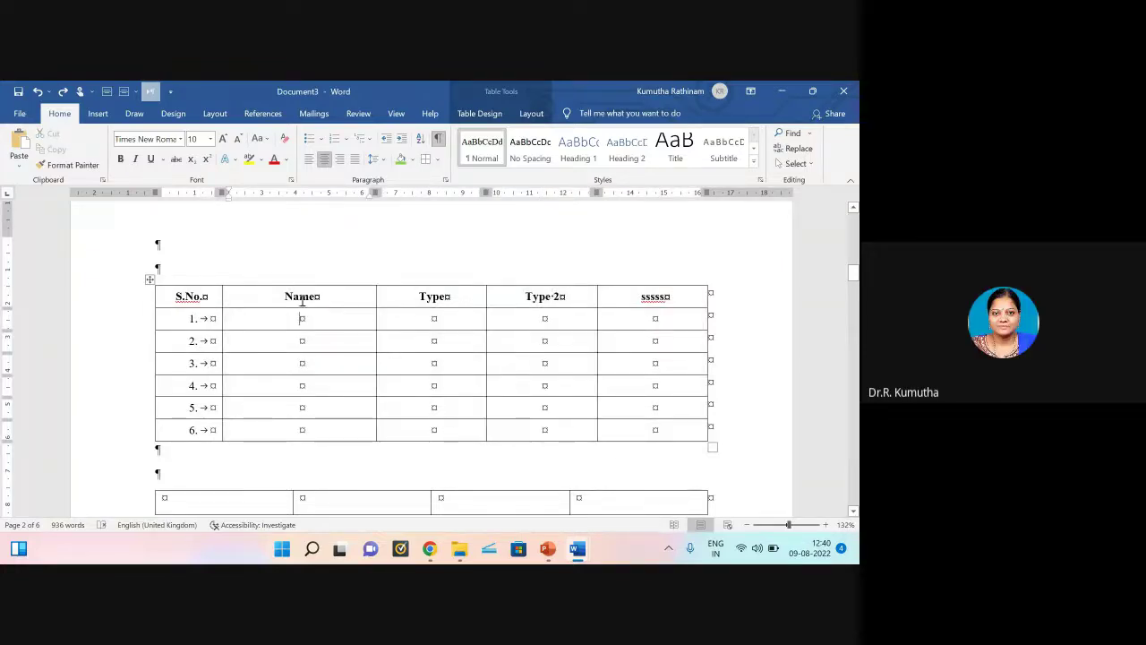
{"action": "left_click_drag", "start_coordinate": [302, 305], "coordinate": [655, 430]}
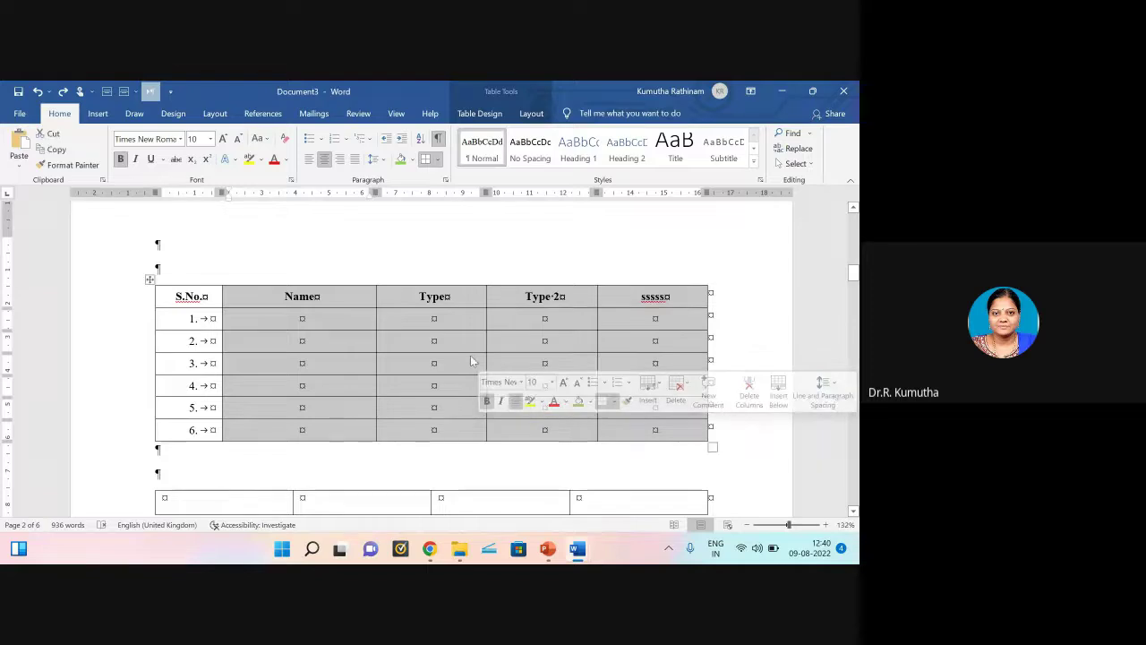
{"action": "right_click", "coordinate": [472, 361]}
{"action": "mouse_move", "coordinate": [535, 212]}
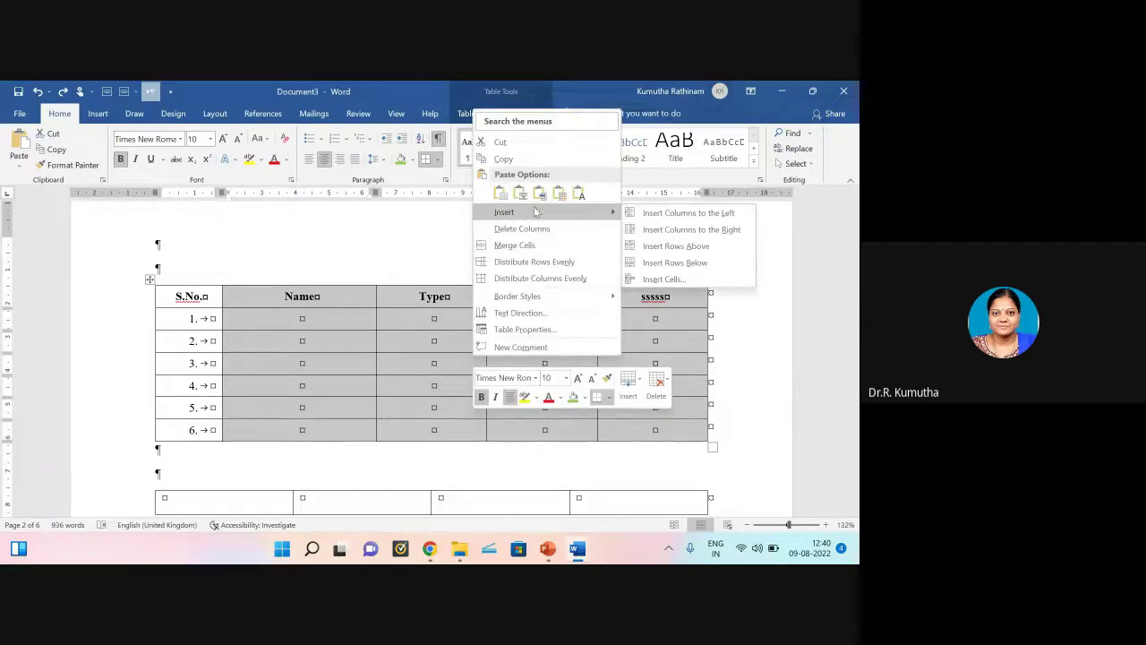
{"action": "left_click", "coordinate": [692, 229]}
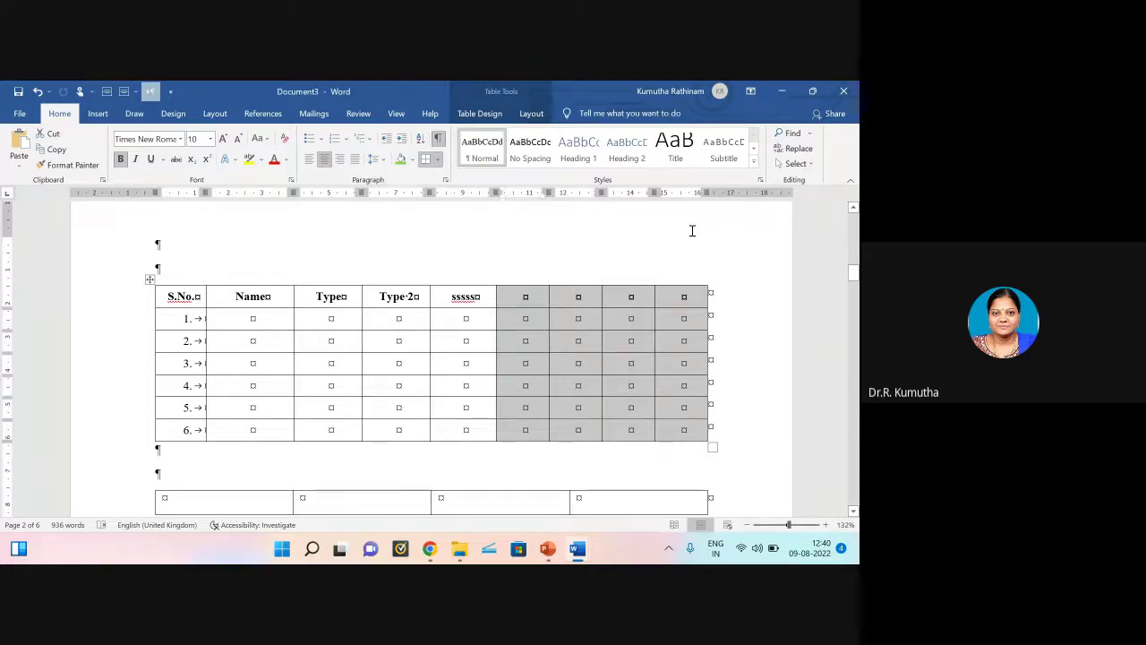
Step: Select the four blank columns beside sssss and insert four more columns after them
{"action": "left_click", "coordinate": [544, 306]}
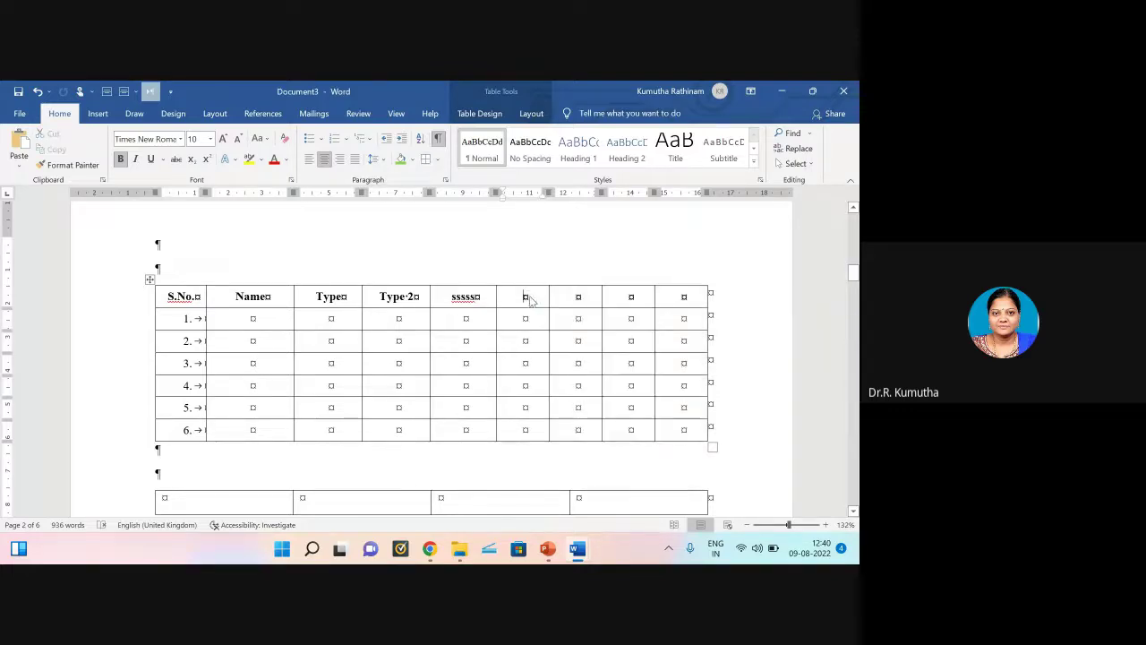
{"action": "left_click_drag", "start_coordinate": [544, 307], "coordinate": [501, 457]}
{"action": "left_click", "coordinate": [607, 385]}
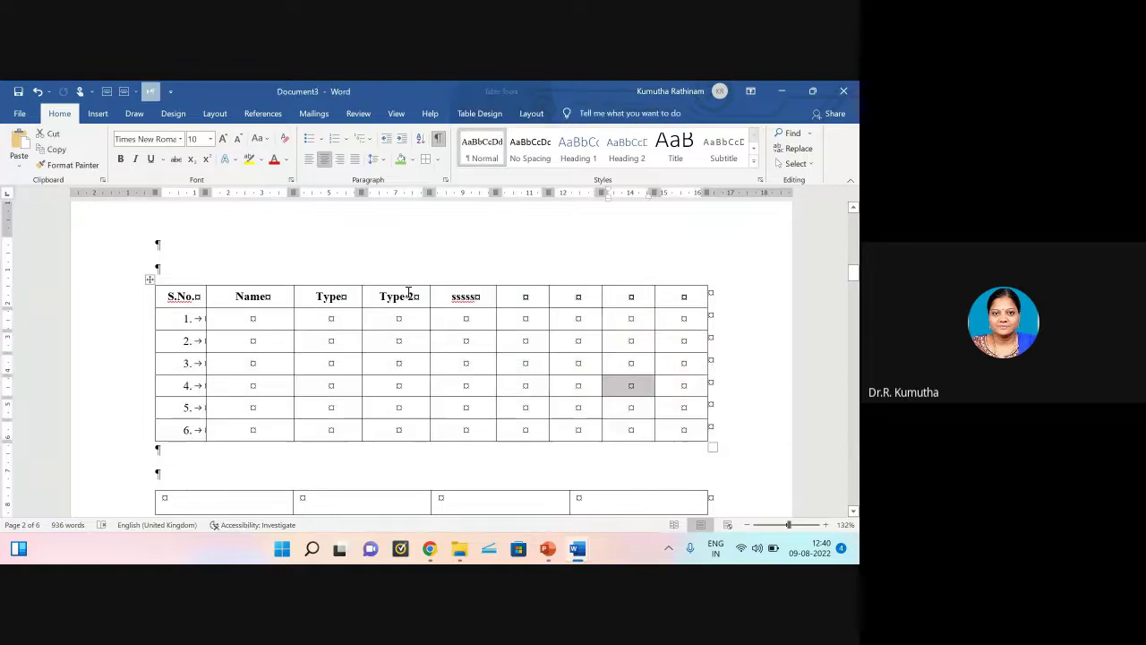
{"action": "left_click_drag", "start_coordinate": [511, 301], "coordinate": [698, 428]}
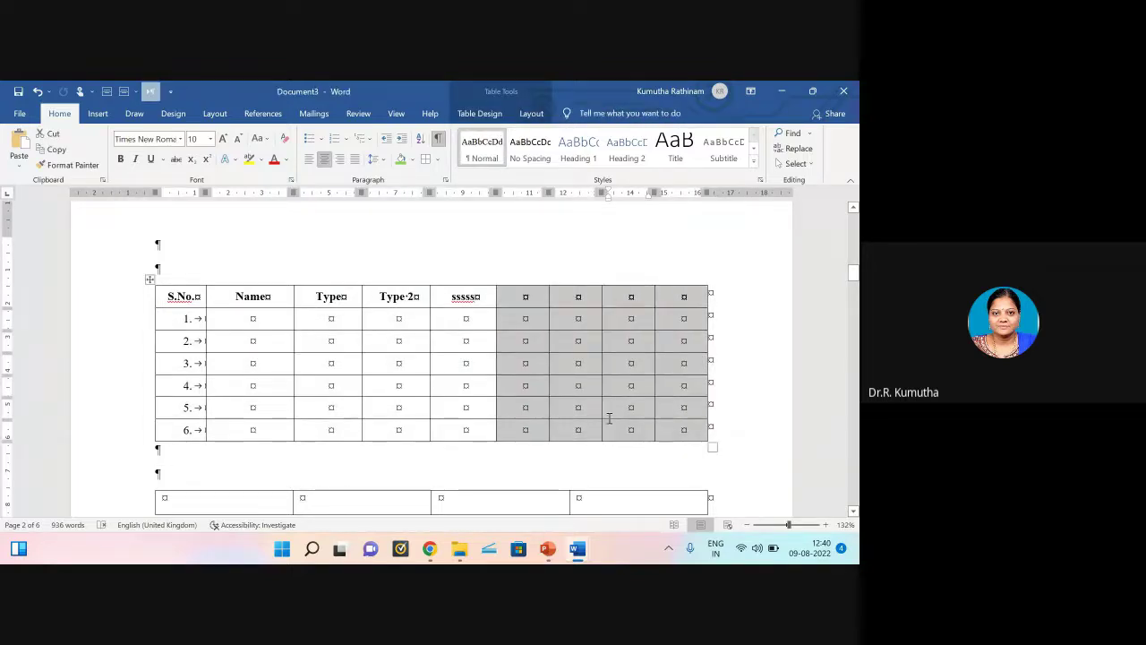
{"action": "right_click", "coordinate": [549, 289]}
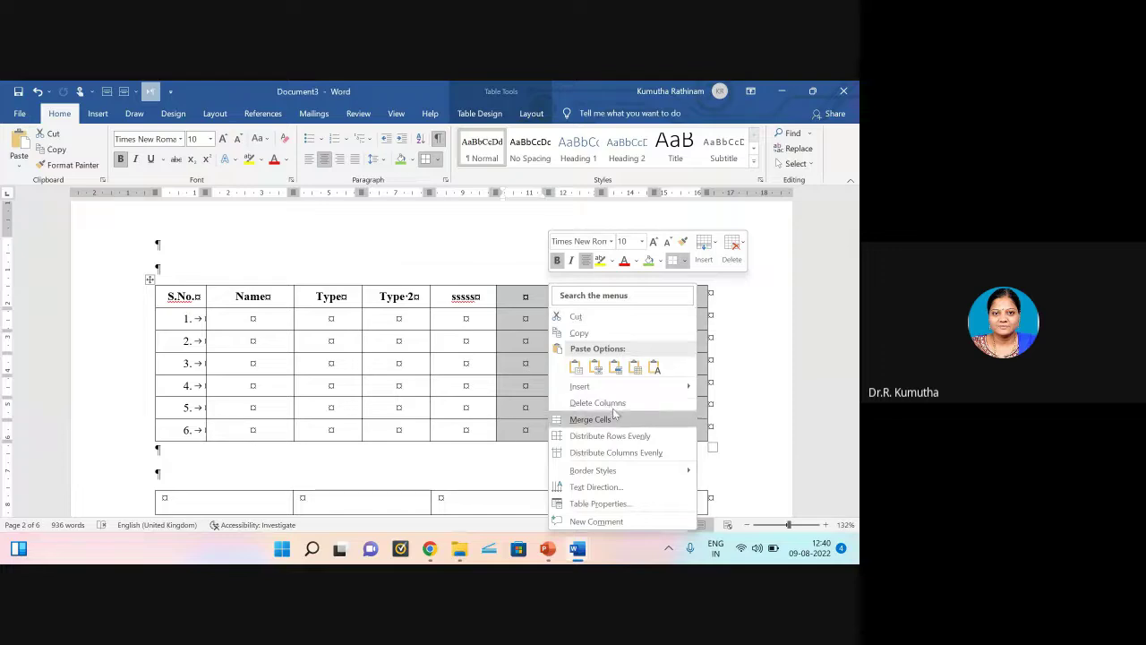
{"action": "mouse_move", "coordinate": [615, 394]}
{"action": "left_click", "coordinate": [741, 403]}
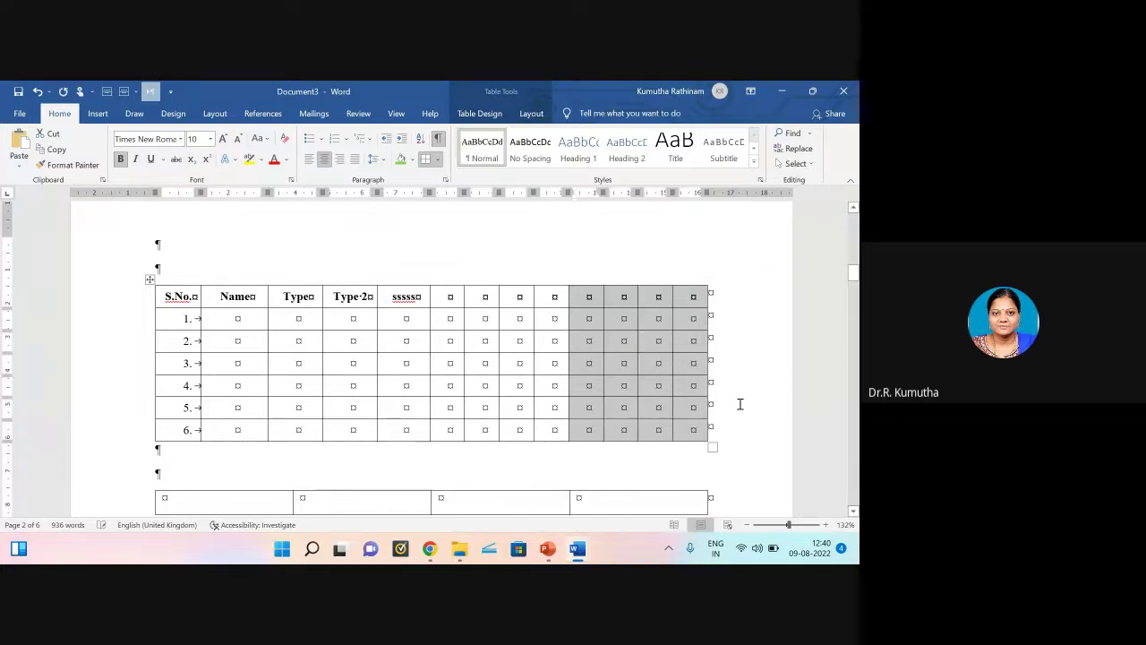
Step: Keep repeating the last four-column insertion until the table's header text breaks into single letters
{"action": "key", "text": "F4"}
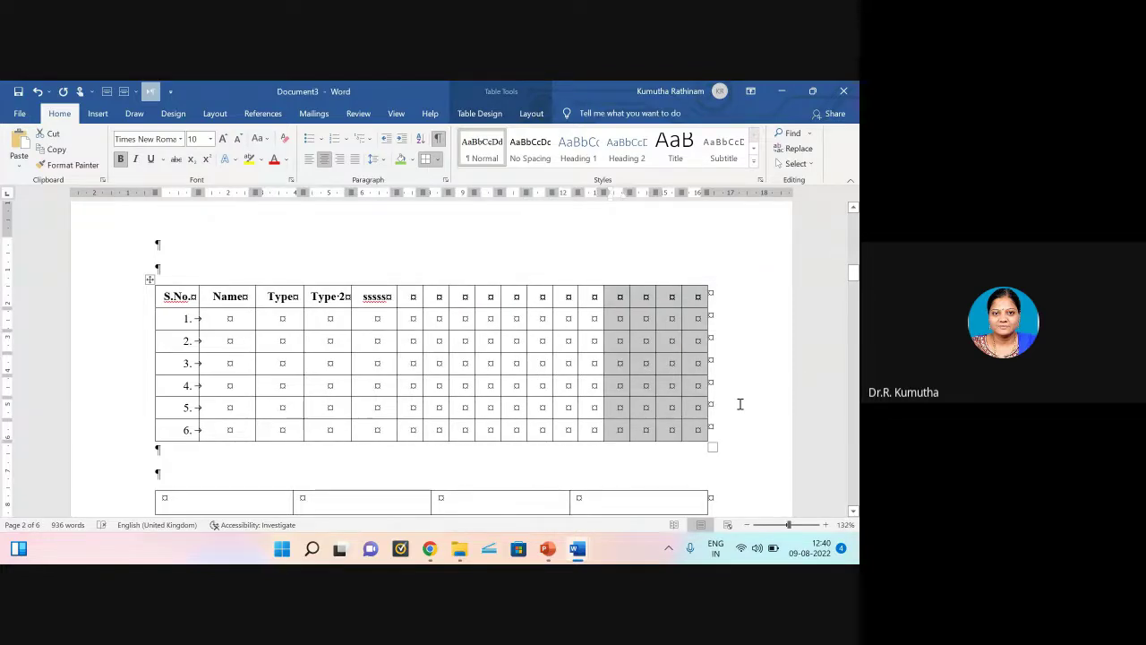
{"action": "key", "text": "F4"}
{"action": "key", "text": "F4"}
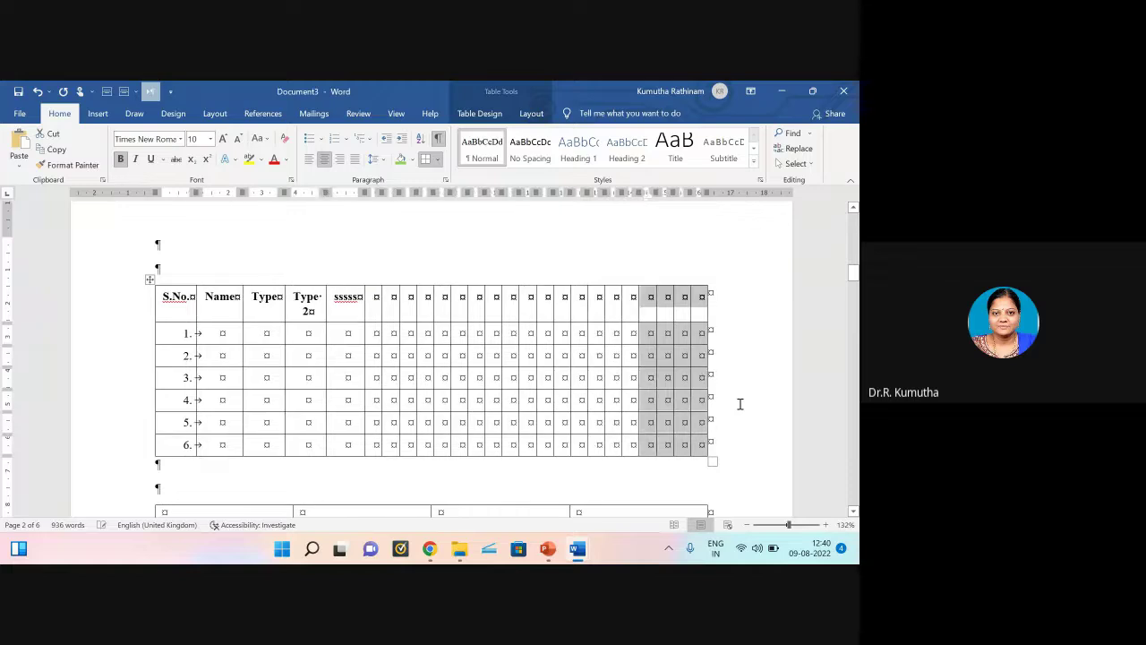
{"action": "key", "text": "F4"}
{"action": "key", "text": "F4"}
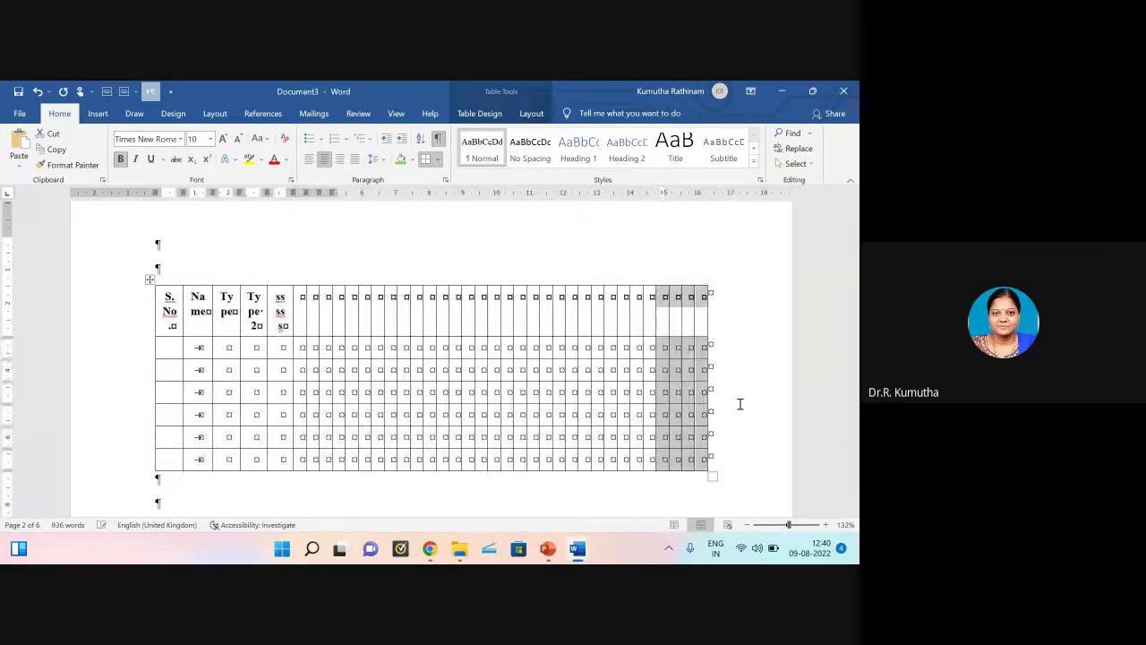
{"action": "key", "text": "F4"}
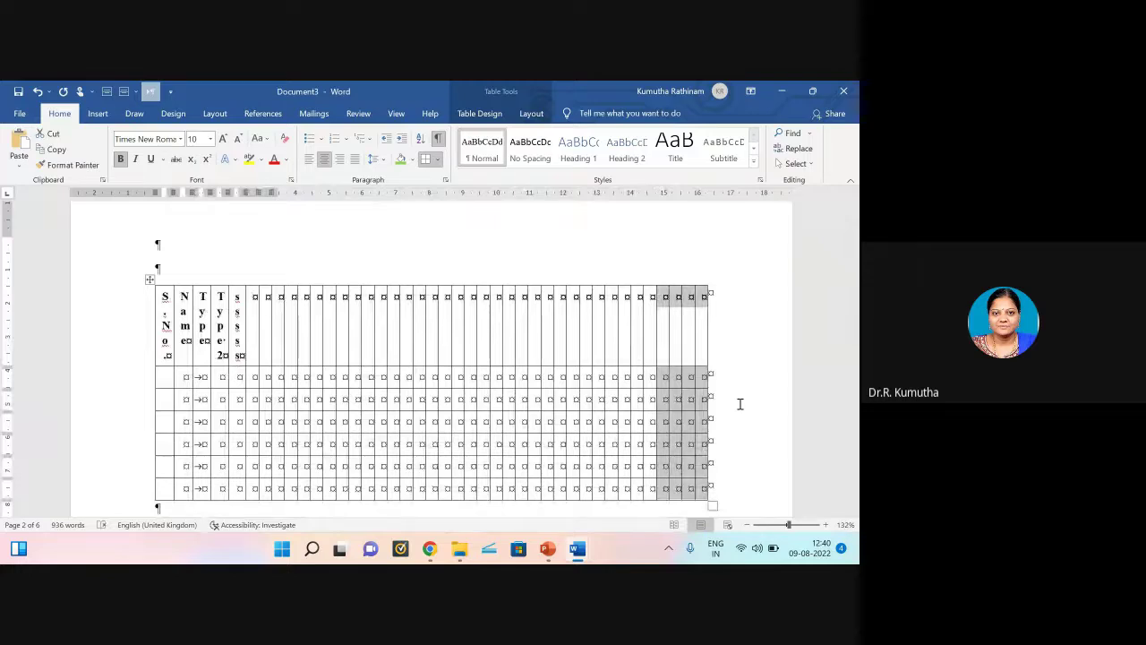
Step: Undo the latest column insertions and apply AutoFit to Window to the whole numbered table
{"action": "left_click", "coordinate": [381, 246]}
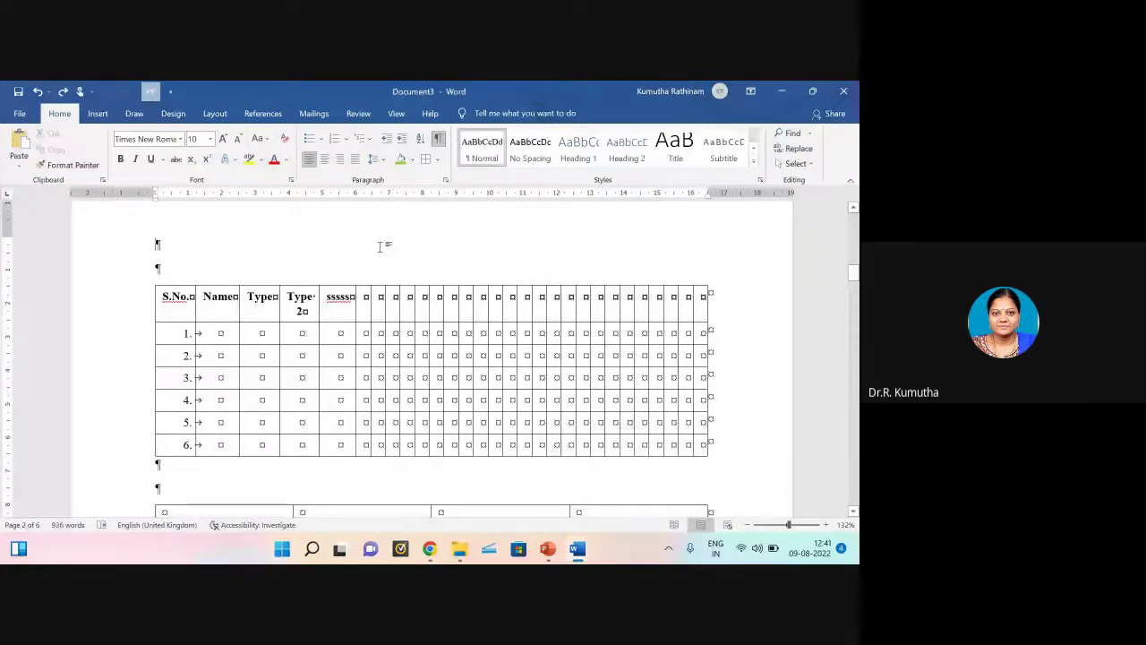
{"action": "key", "text": "ctrl+z"}
{"action": "left_click", "coordinate": [221, 300]}
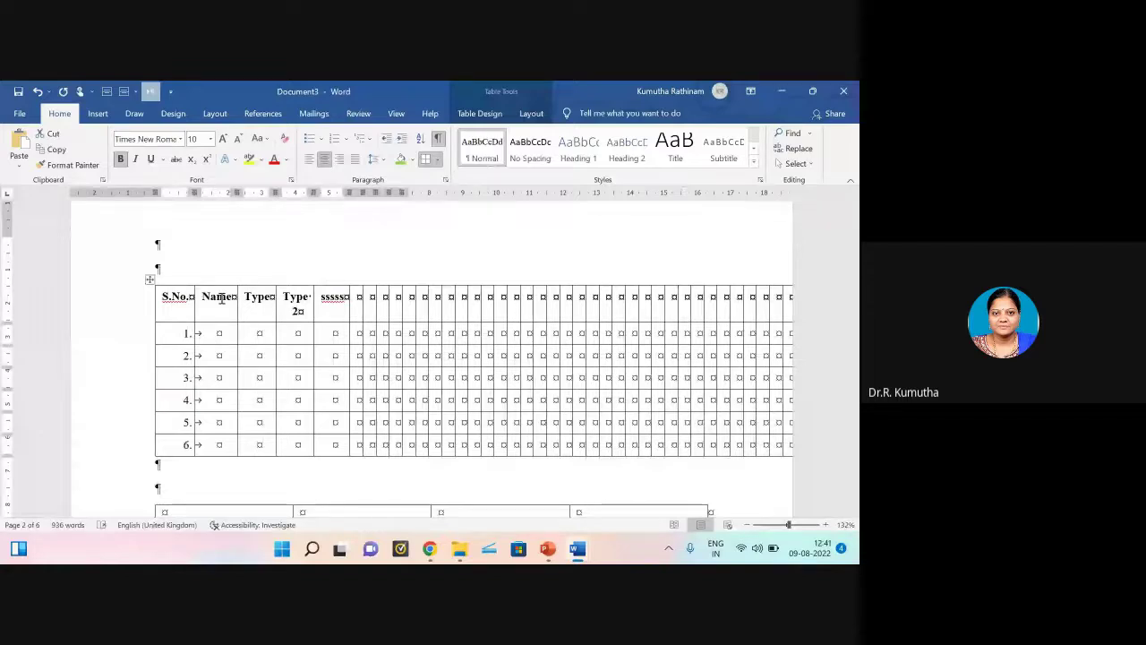
{"action": "right_click", "coordinate": [221, 300]}
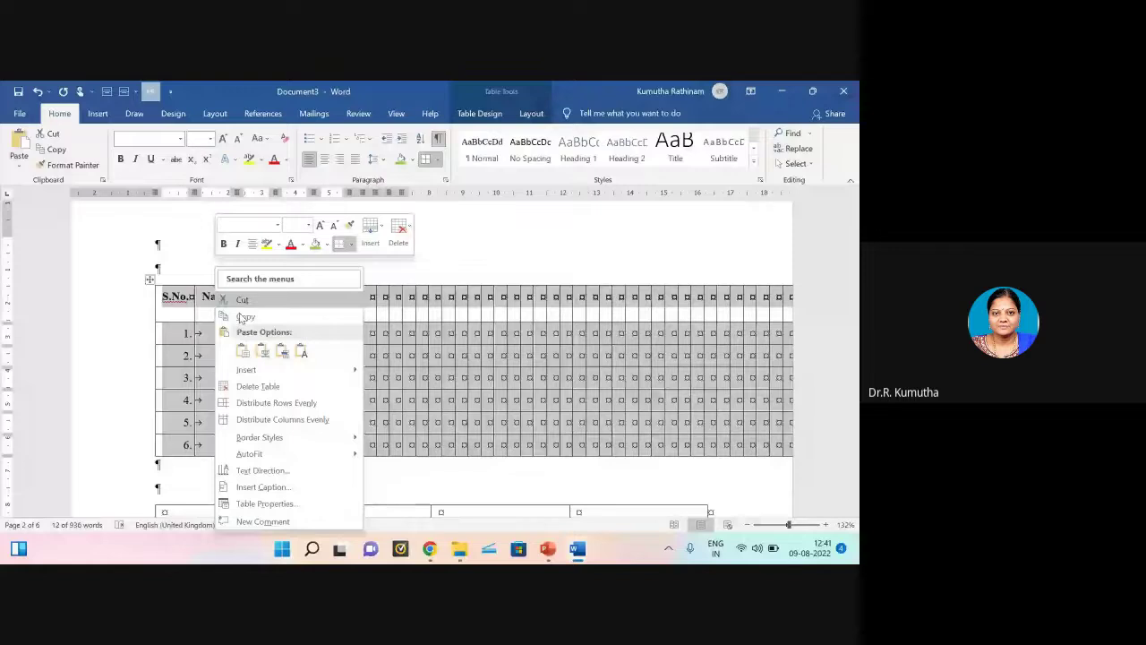
{"action": "mouse_move", "coordinate": [259, 454]}
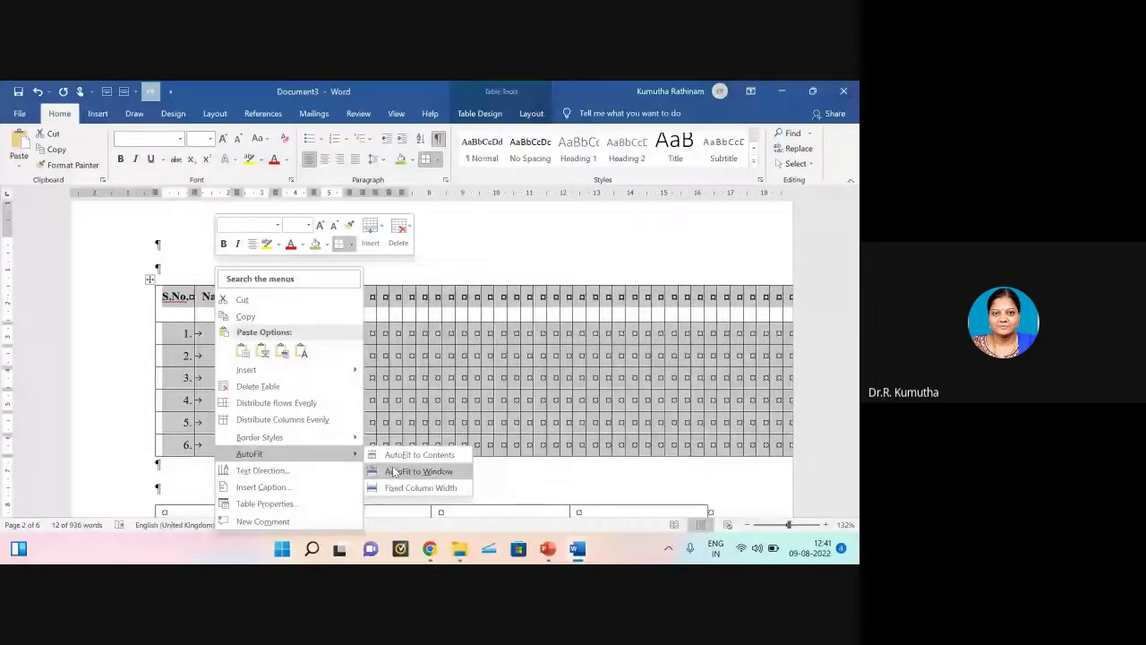
{"action": "left_click", "coordinate": [394, 472]}
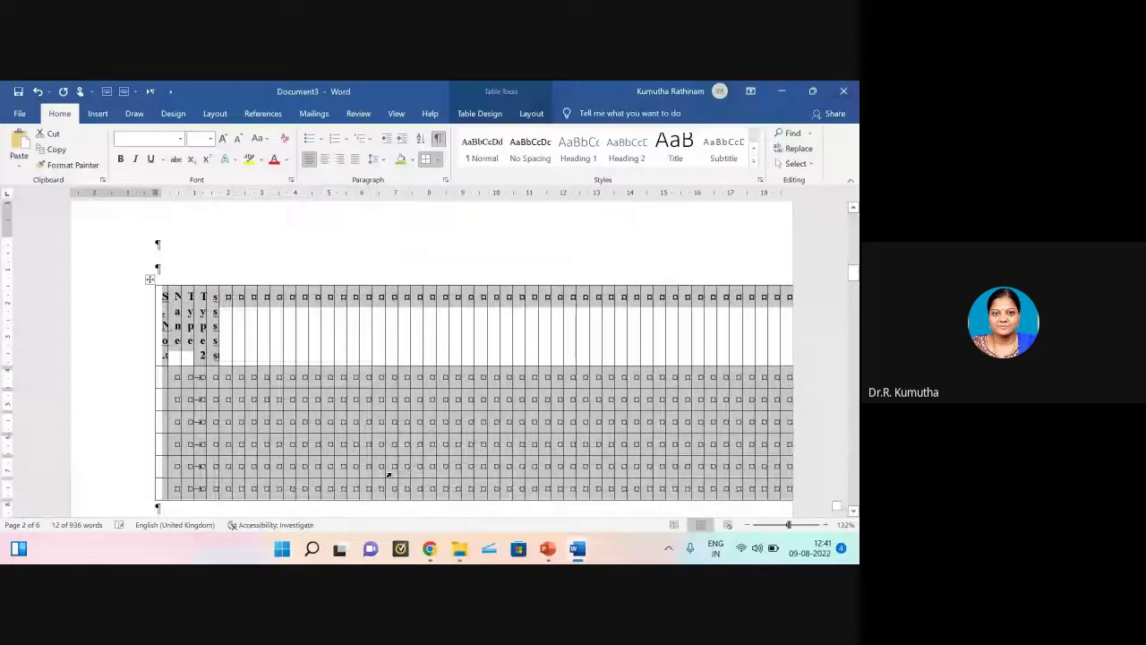
Step: Draw a right triangle shape about 2.19 cm high and 2.73 cm wide in the blank paragraphs above the table
{"action": "left_click", "coordinate": [98, 113]}
{"action": "left_click", "coordinate": [136, 155]}
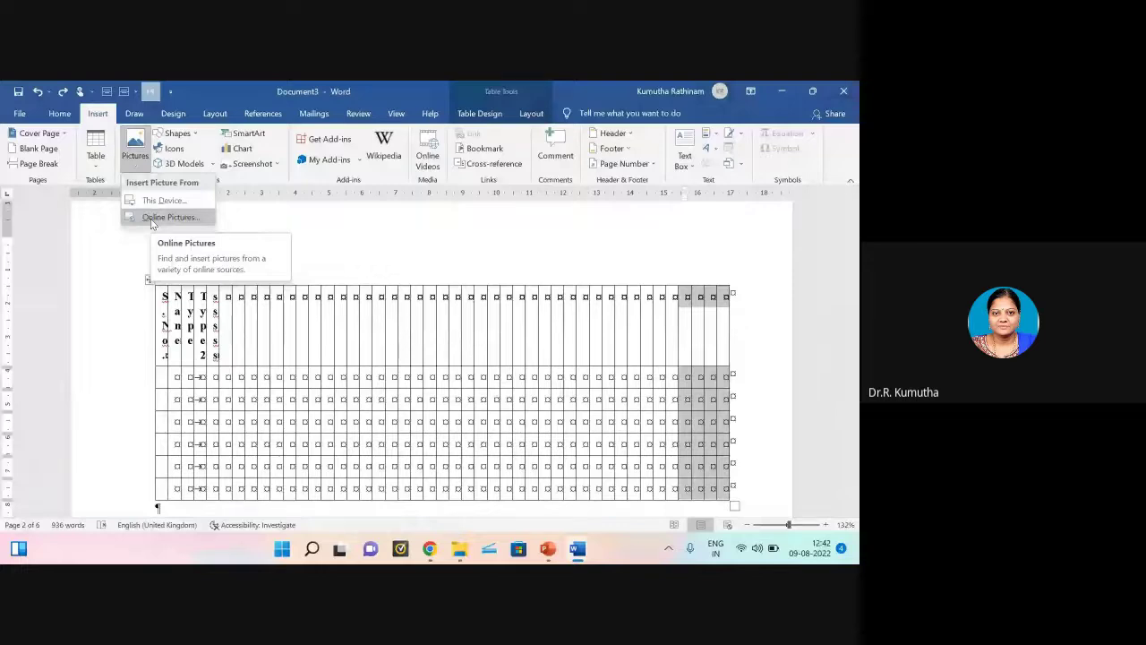
{"action": "left_click", "coordinate": [177, 133]}
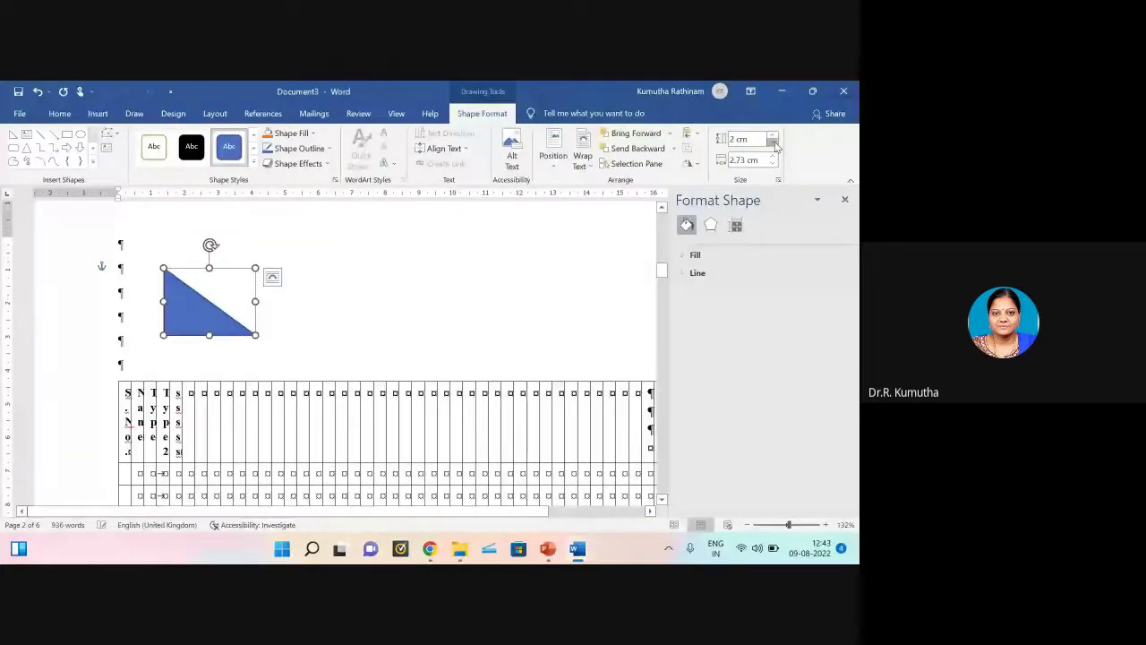
Step: Reduce the triangle's height stepwise to 0.6 cm with the aspect ratio unlocked
{"action": "left_click", "coordinate": [772, 144]}
{"action": "left_click", "coordinate": [772, 144]}
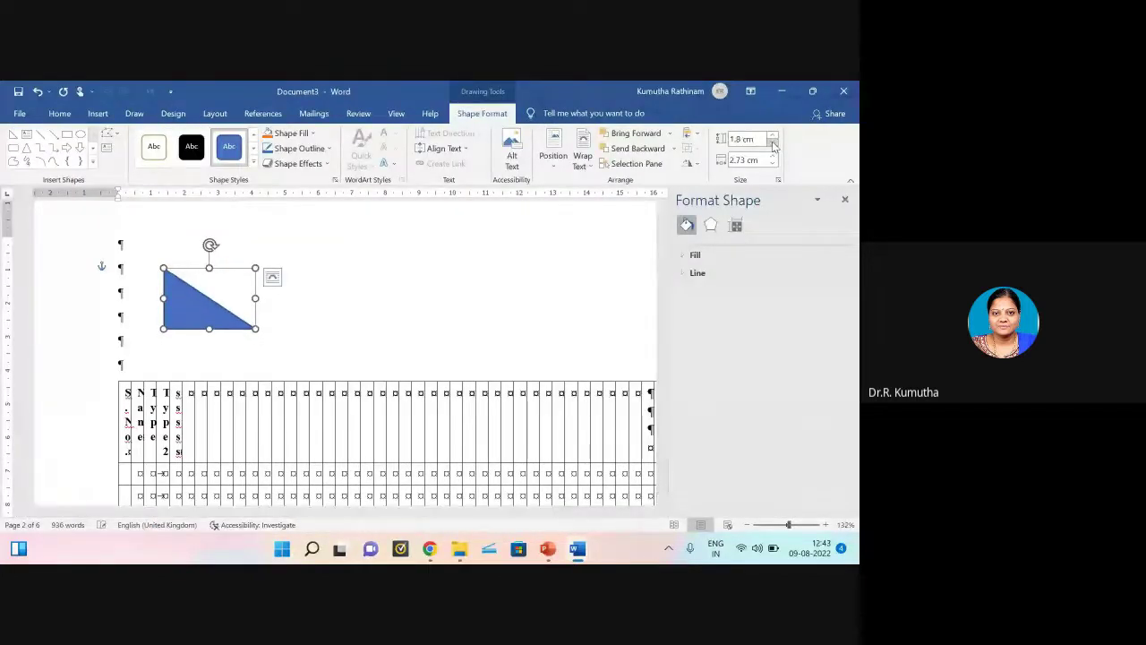
{"action": "left_click", "coordinate": [772, 144]}
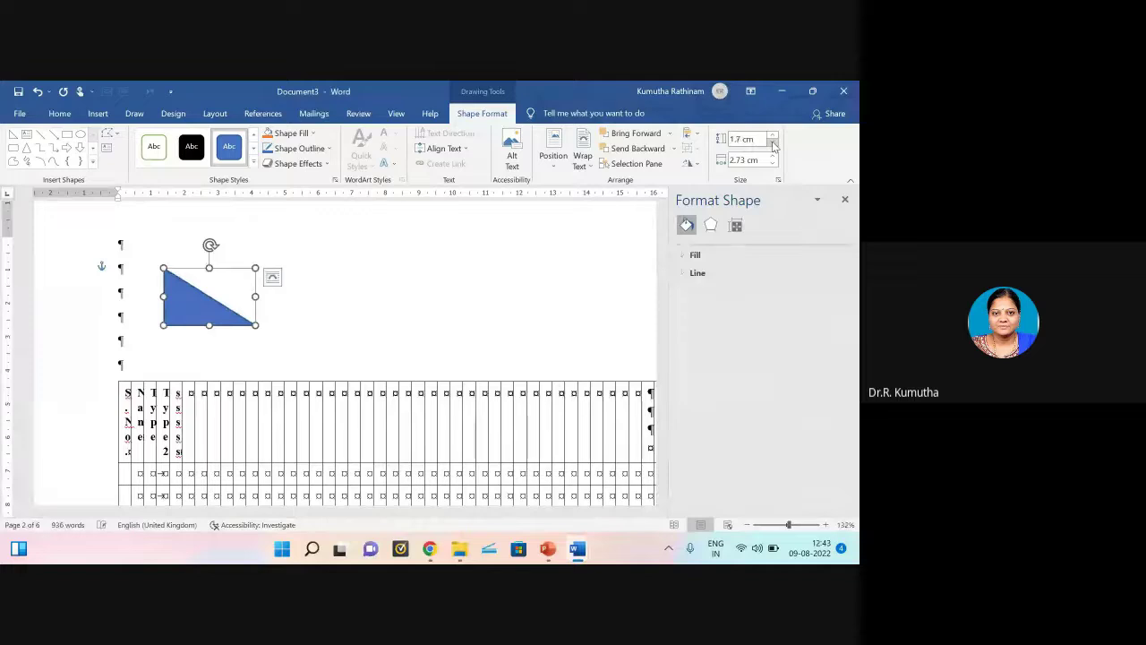
{"action": "left_click", "coordinate": [773, 146]}
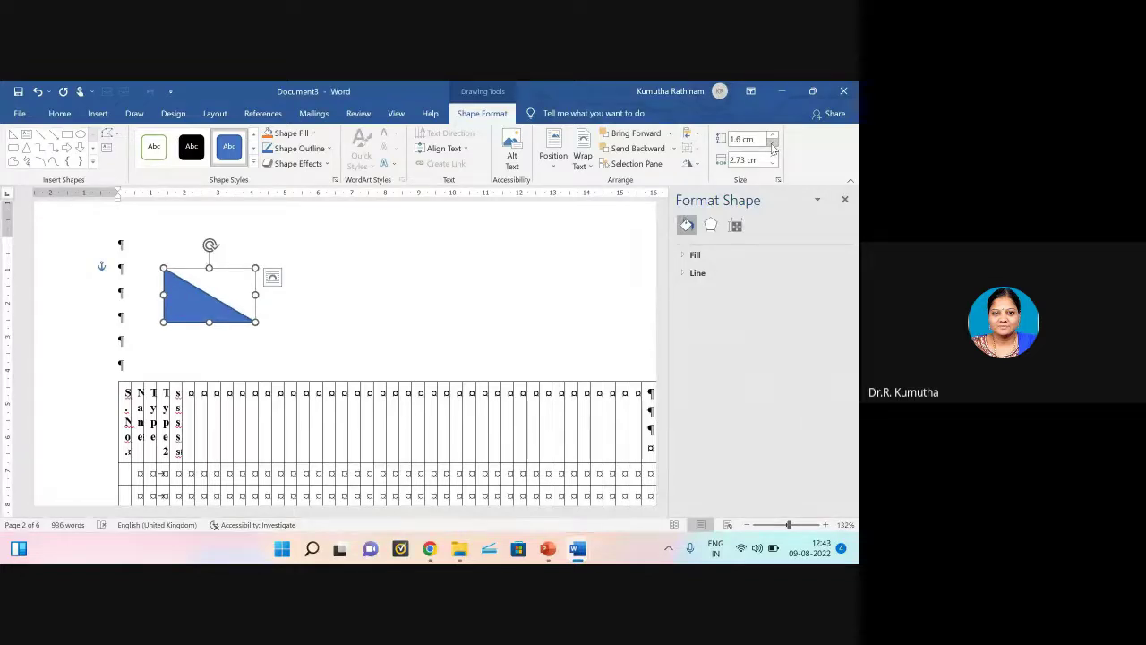
{"action": "left_click", "coordinate": [773, 146]}
{"action": "left_click", "coordinate": [773, 146]}
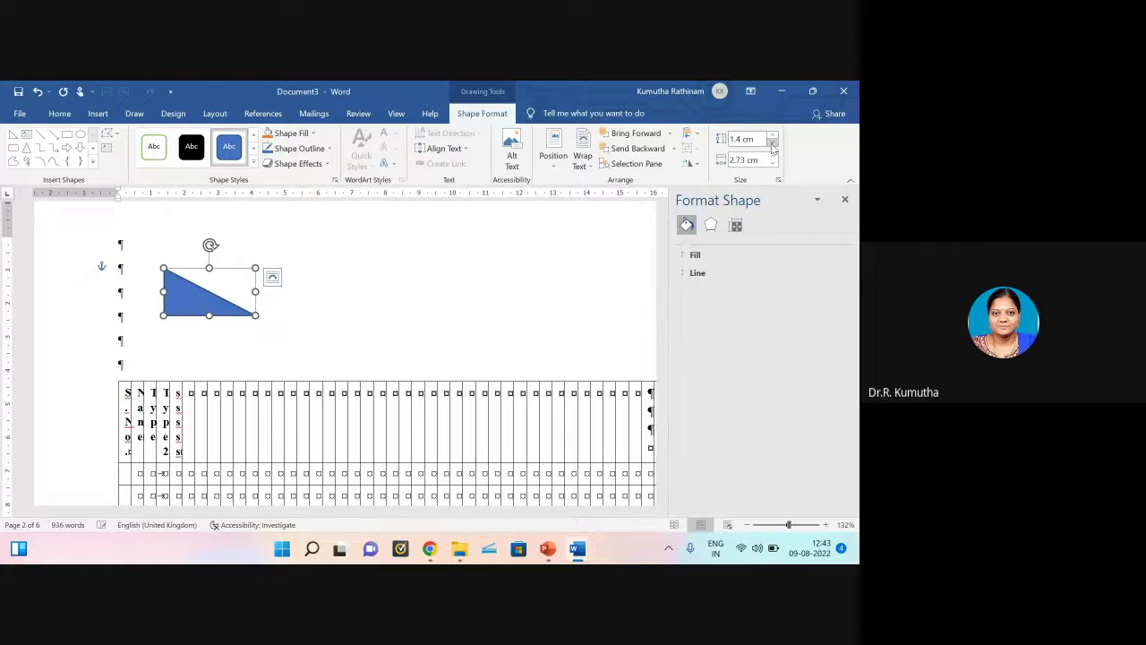
{"action": "left_click", "coordinate": [773, 146]}
{"action": "left_click", "coordinate": [773, 146]}
{"action": "left_click", "coordinate": [773, 146]}
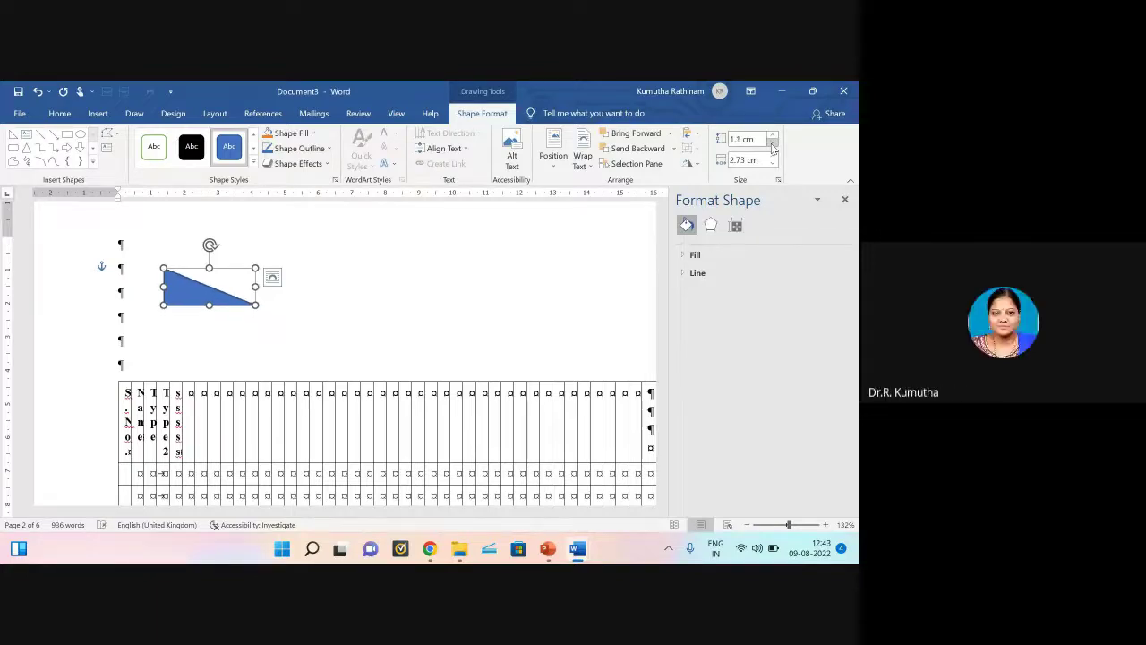
{"action": "left_click", "coordinate": [773, 146]}
{"action": "left_click", "coordinate": [773, 146]}
{"action": "left_click", "coordinate": [773, 145]}
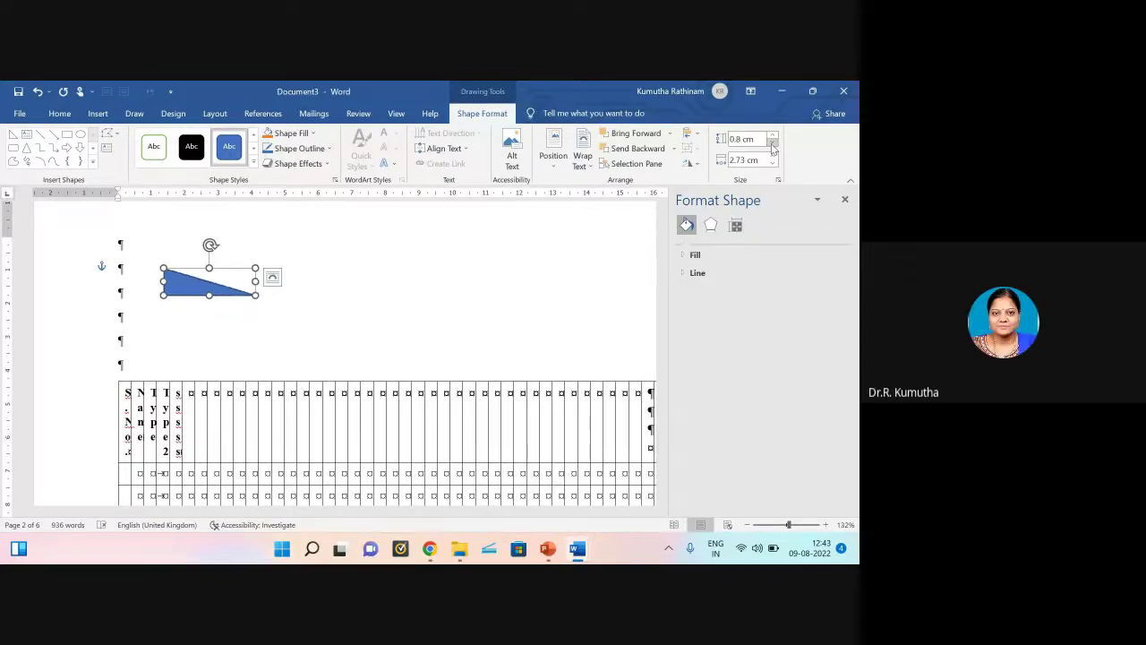
{"action": "left_click", "coordinate": [773, 146]}
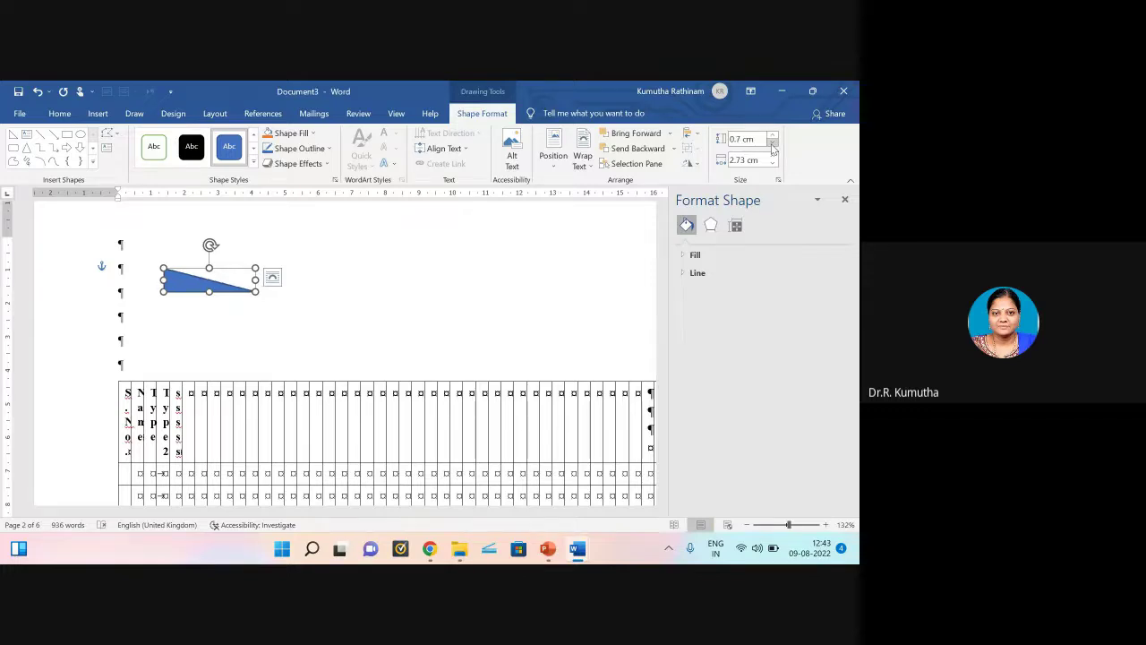
{"action": "left_click", "coordinate": [773, 146]}
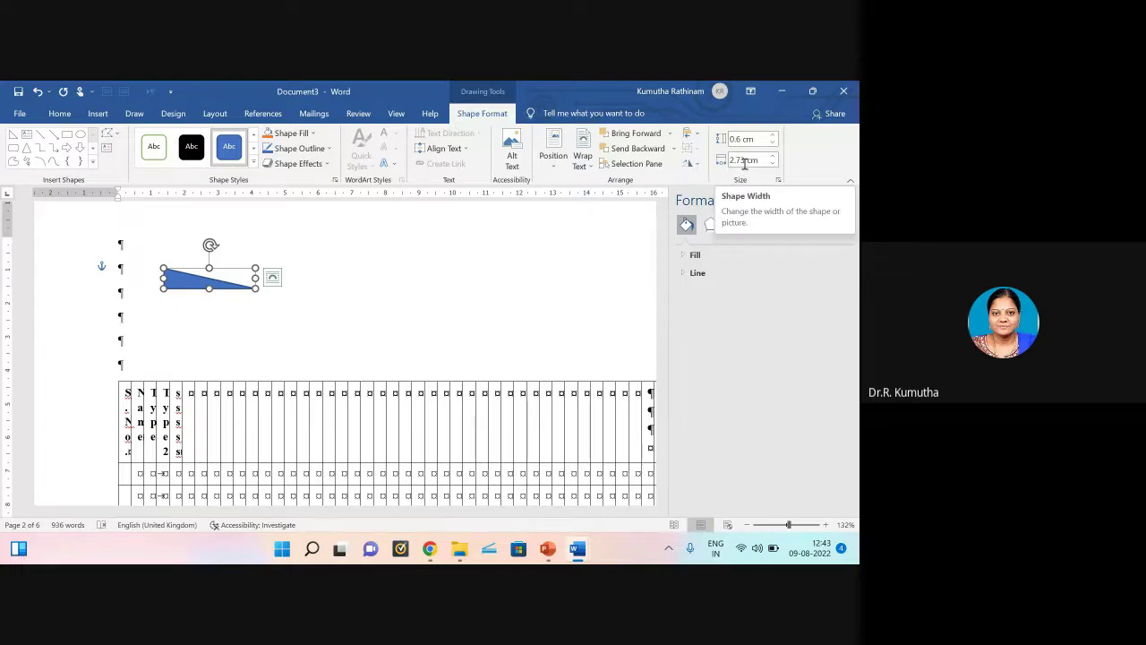
Step: Undo the triangle's height reduction and lock its aspect ratio in the size settings
{"action": "left_click", "coordinate": [272, 277]}
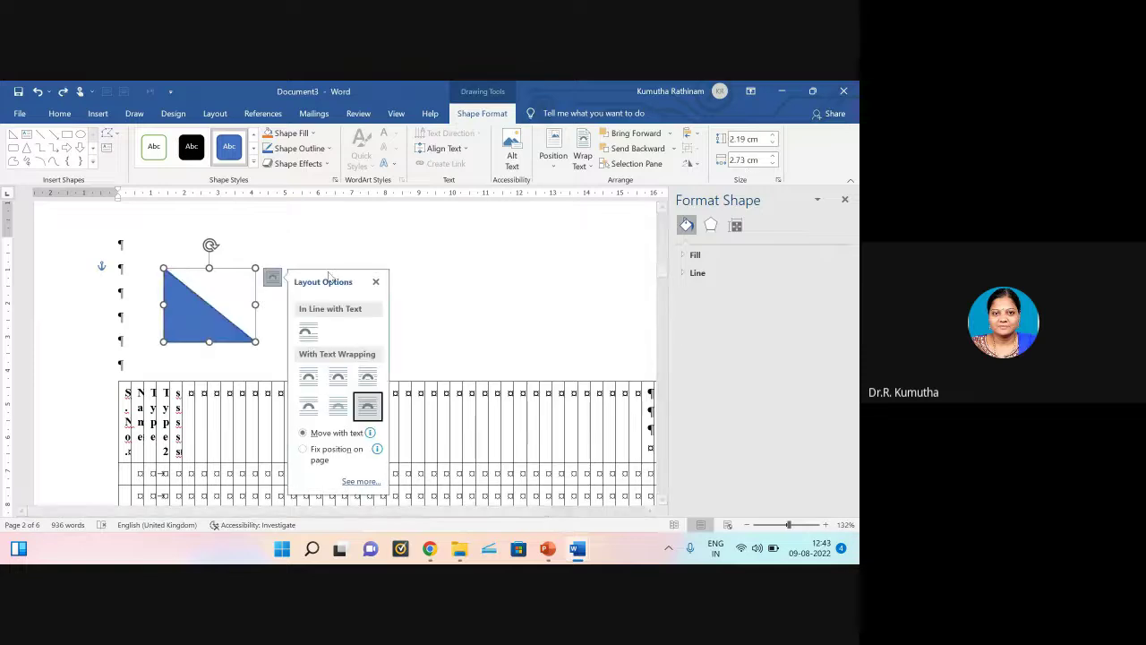
{"action": "right_click", "coordinate": [205, 318]}
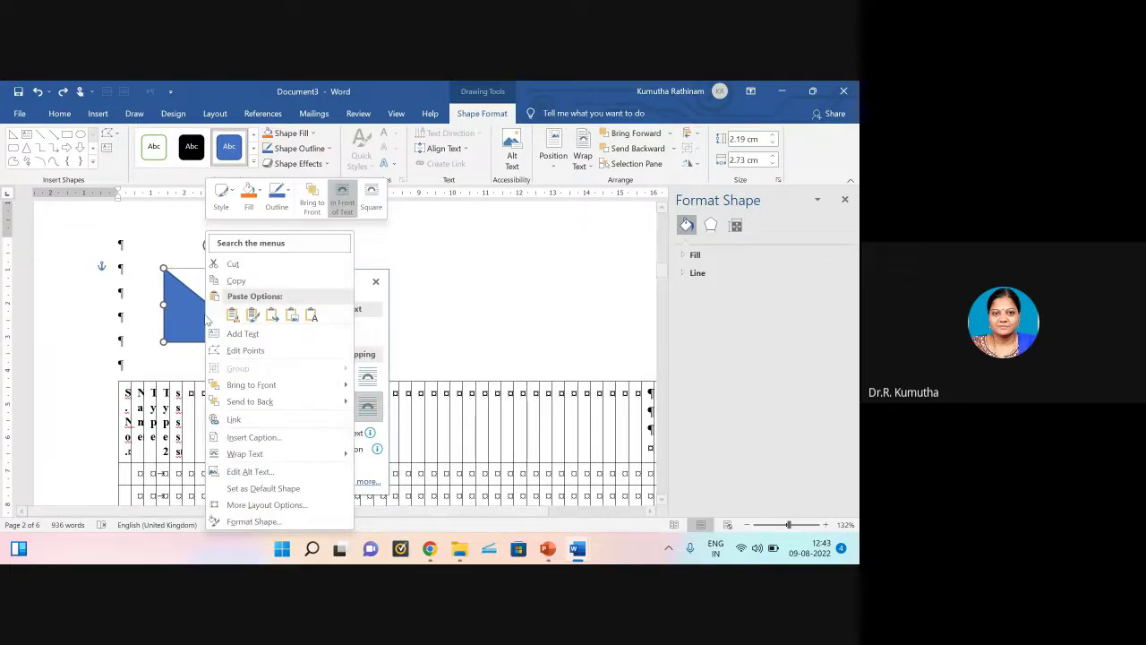
{"action": "left_click", "coordinate": [236, 522]}
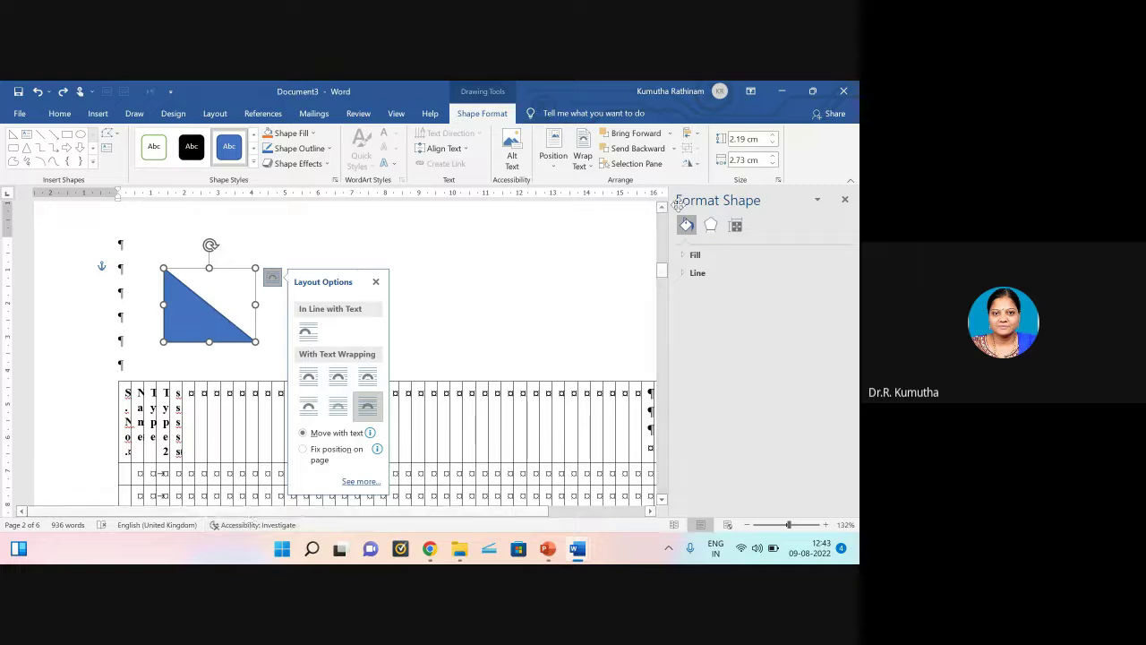
{"action": "left_click", "coordinate": [778, 180]}
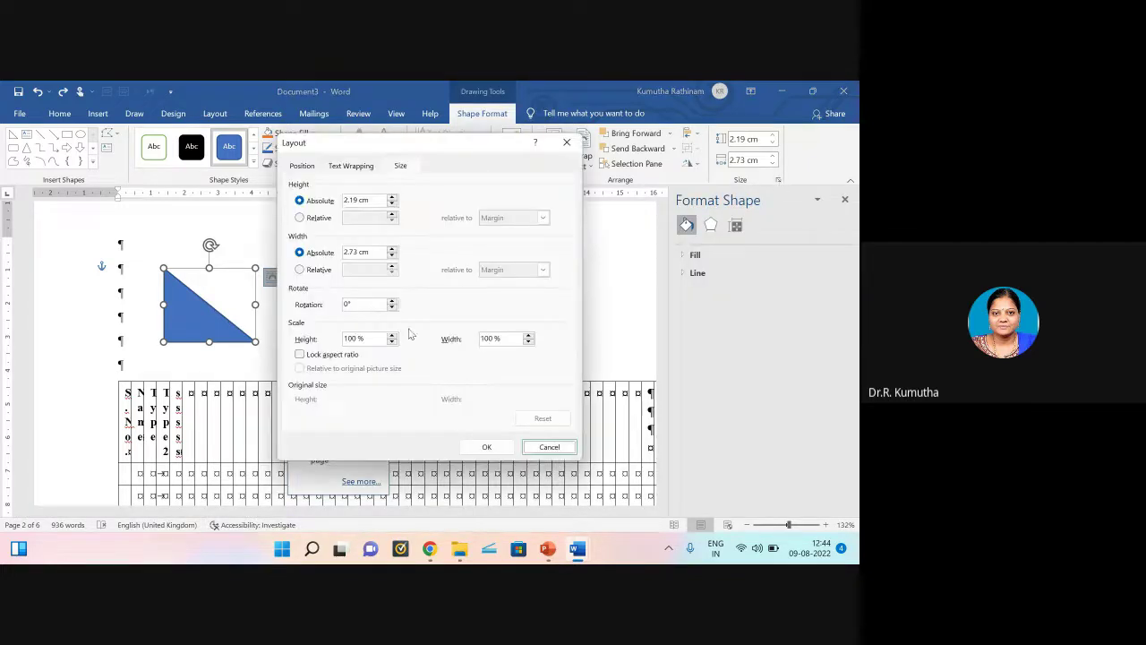
{"action": "left_click", "coordinate": [301, 355]}
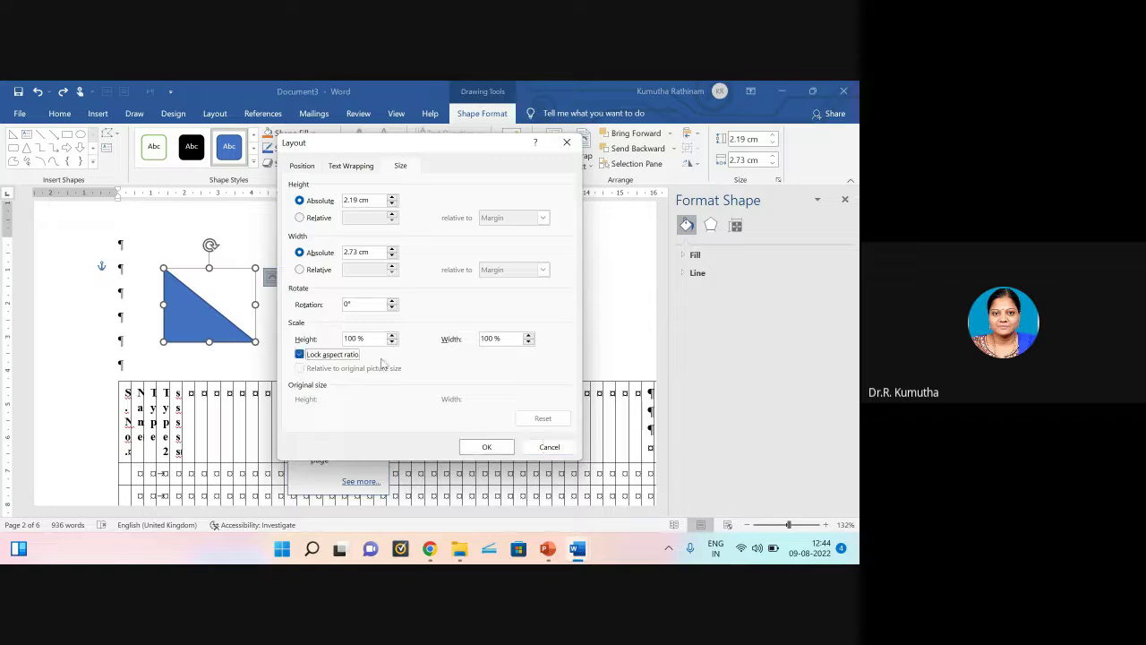
{"action": "left_click", "coordinate": [492, 448]}
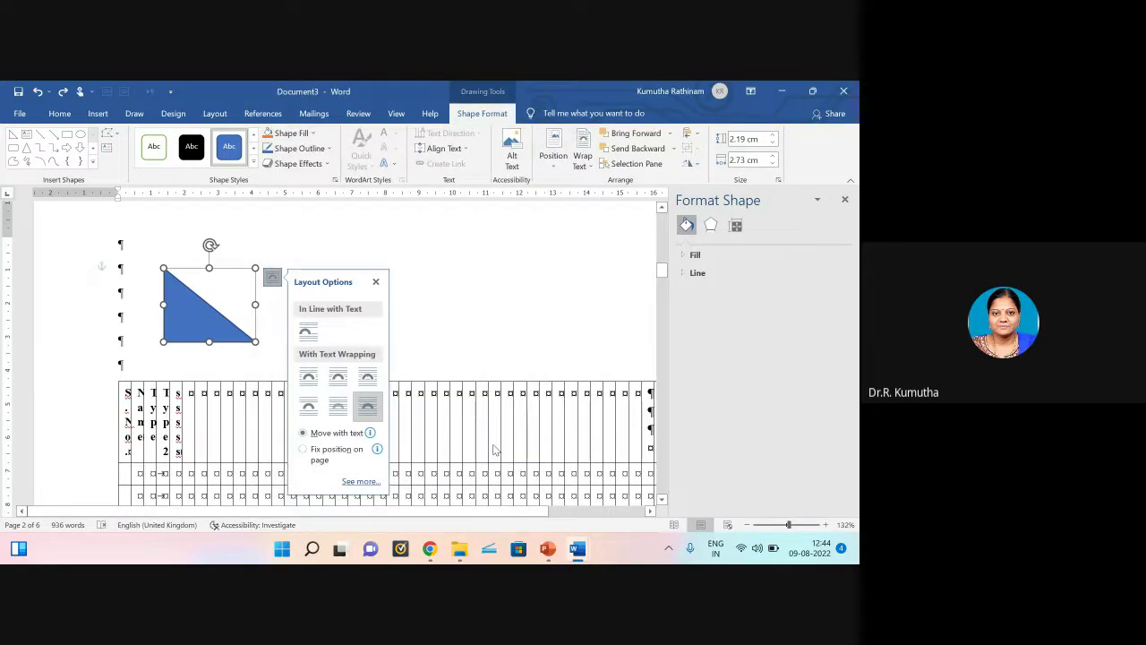
Step: Scale the triangle down proportionally to a height of 1.7 cm and close its layout options
{"action": "left_click", "coordinate": [772, 143]}
{"action": "left_click", "coordinate": [771, 145]}
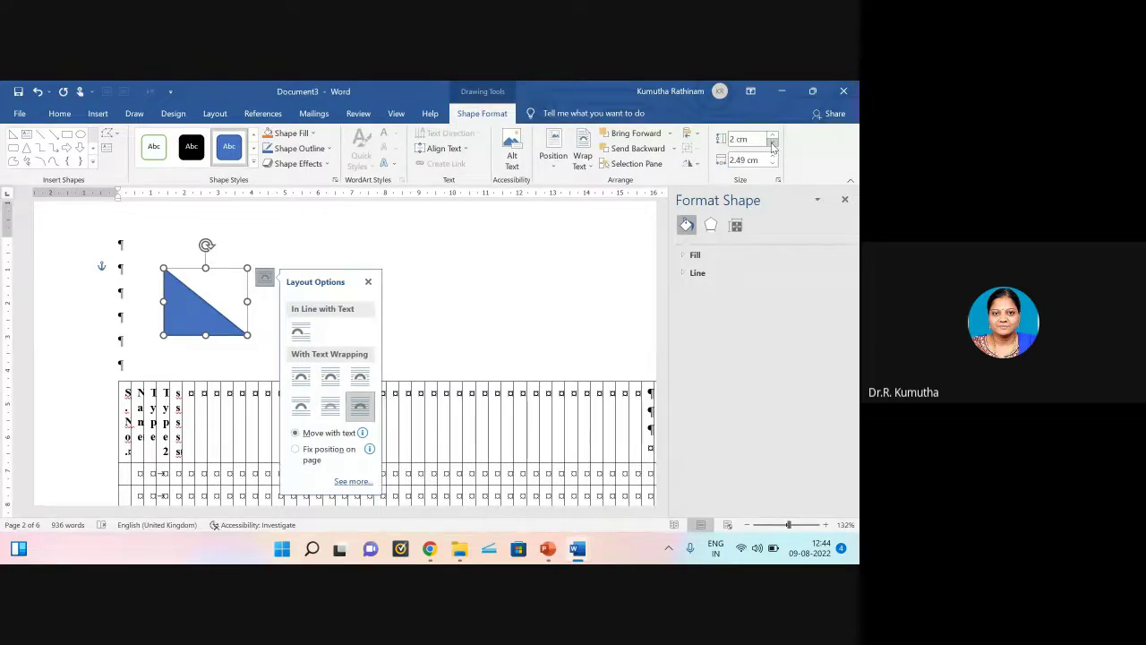
{"action": "left_click", "coordinate": [772, 144]}
{"action": "left_click", "coordinate": [772, 144]}
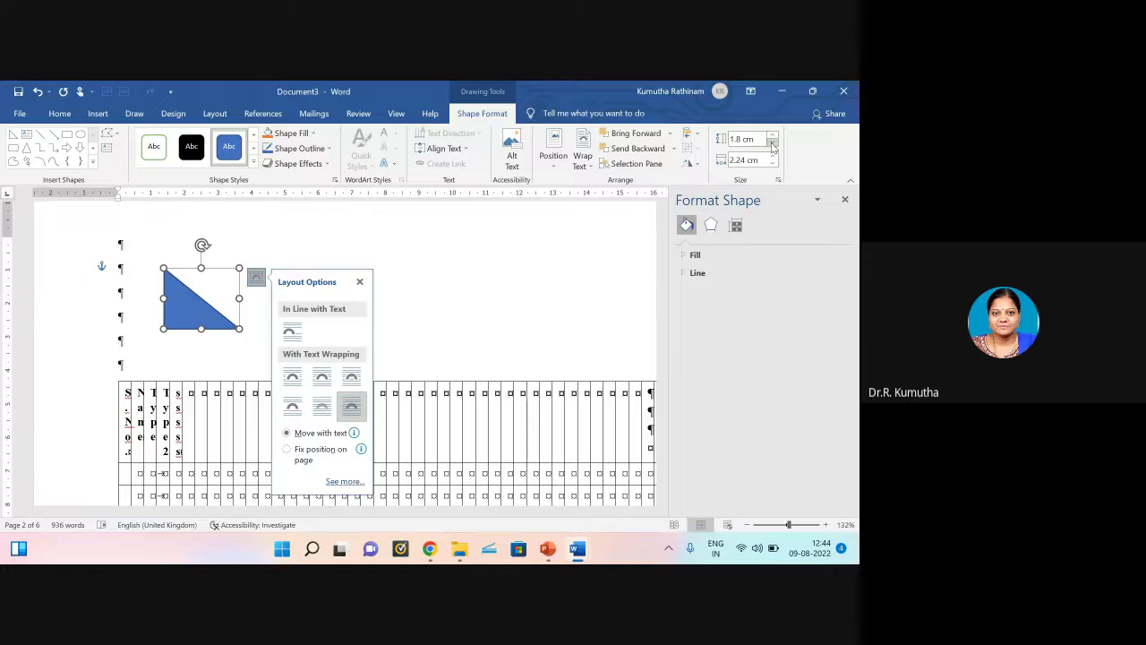
{"action": "left_click", "coordinate": [772, 146]}
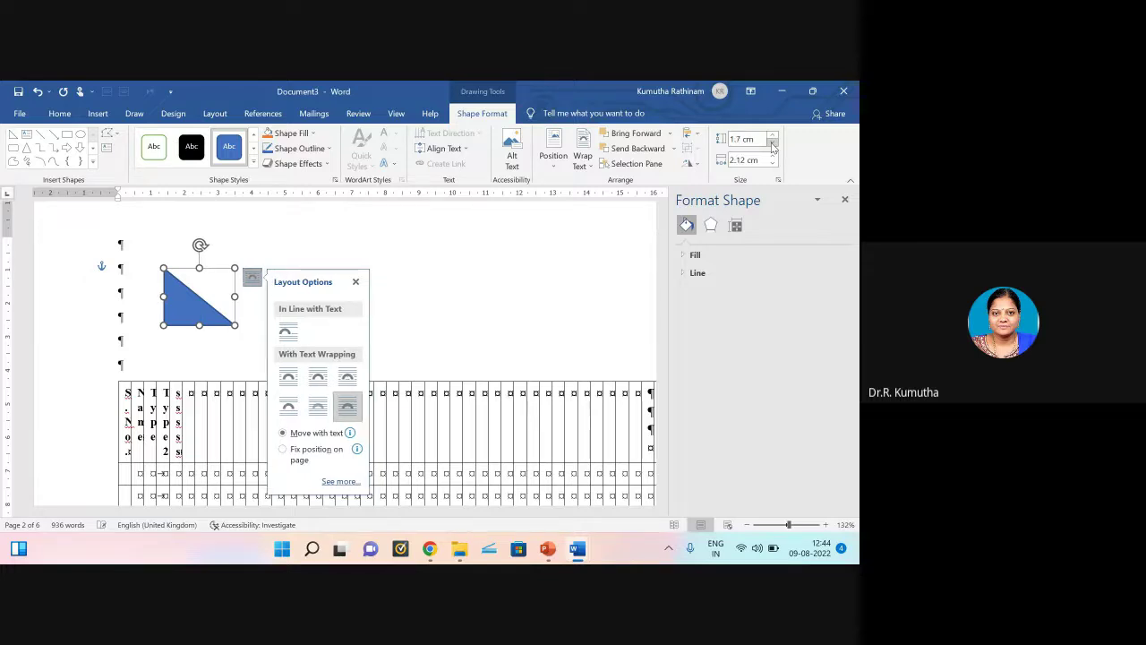
{"action": "left_click", "coordinate": [356, 282]}
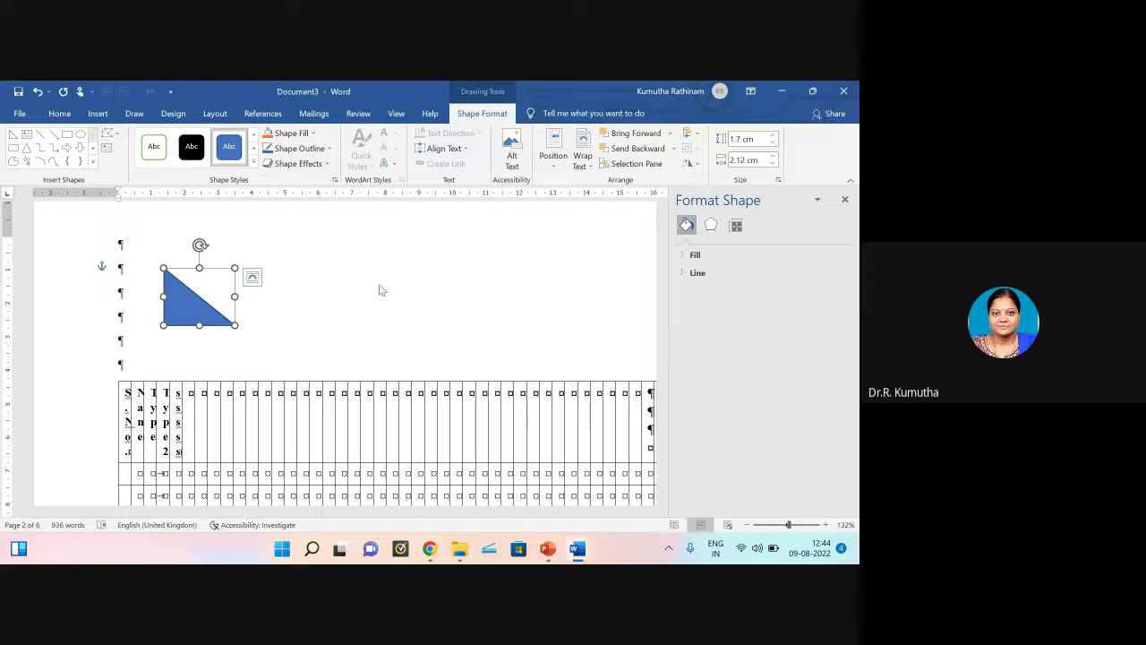
Step: Review the triangle's size settings without changing them and delete the triangle
{"action": "left_click", "coordinate": [778, 180]}
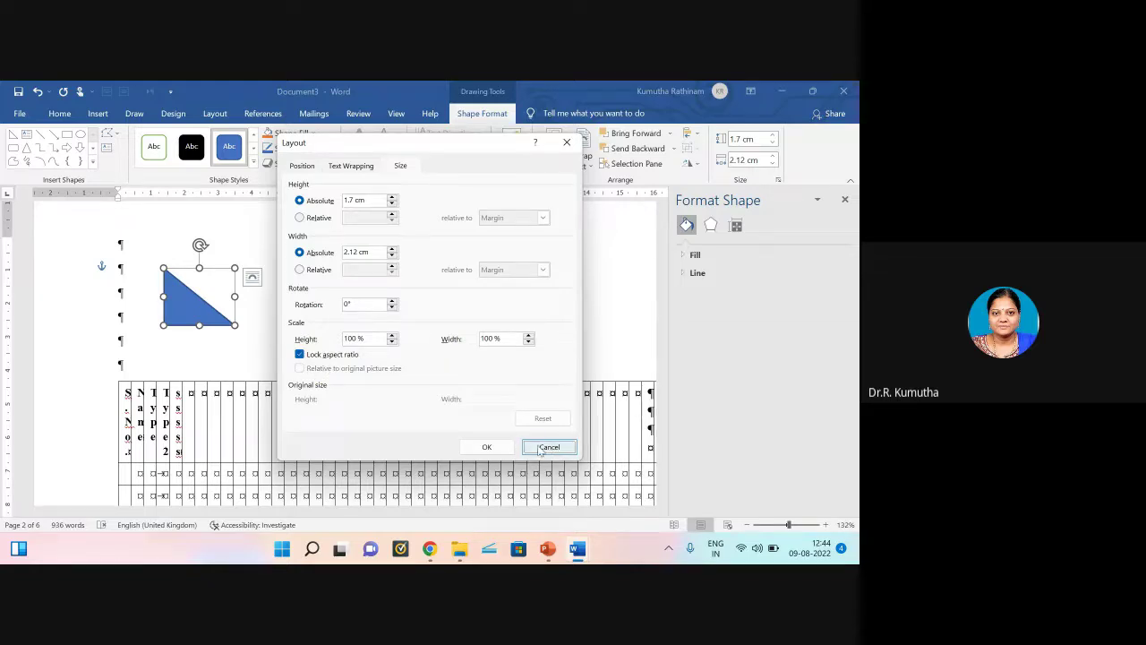
{"action": "left_click", "coordinate": [527, 450]}
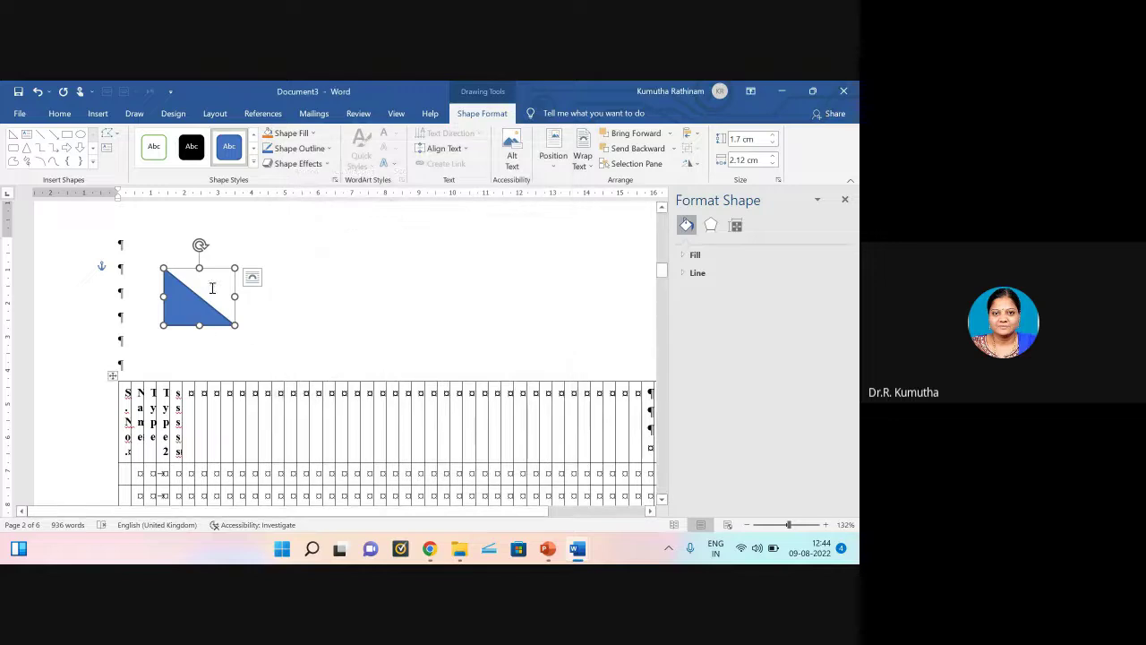
{"action": "key", "text": "Delete"}
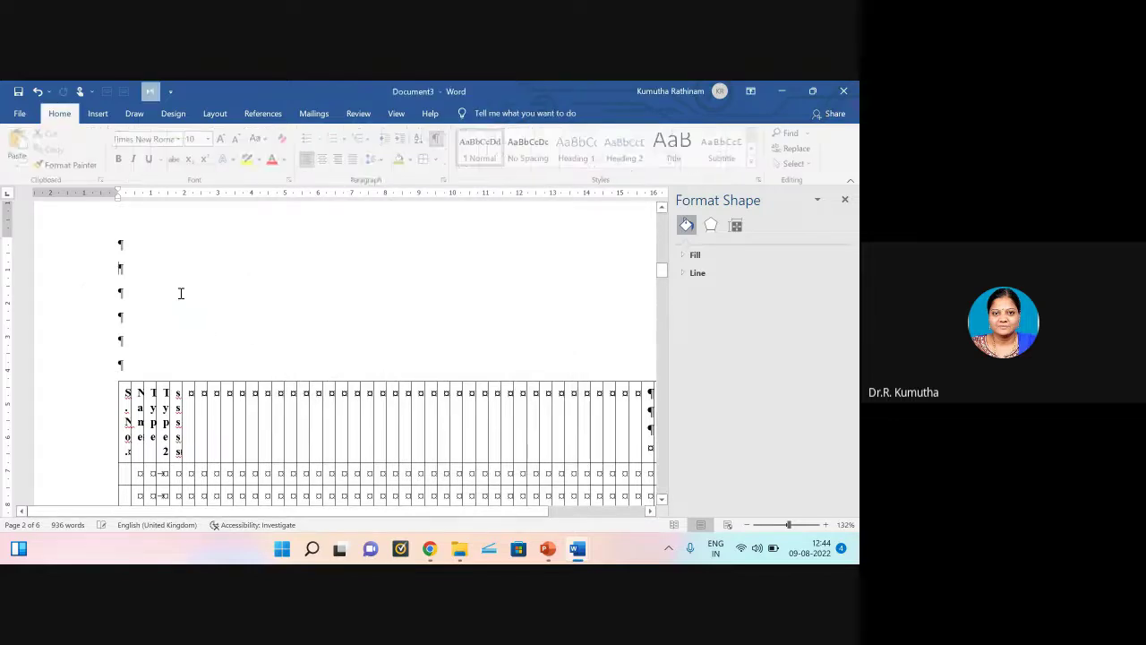
Step: Draw a pentagon shape about 2.59 cm high and 2.82 cm wide above the table
{"action": "left_click", "coordinate": [98, 113]}
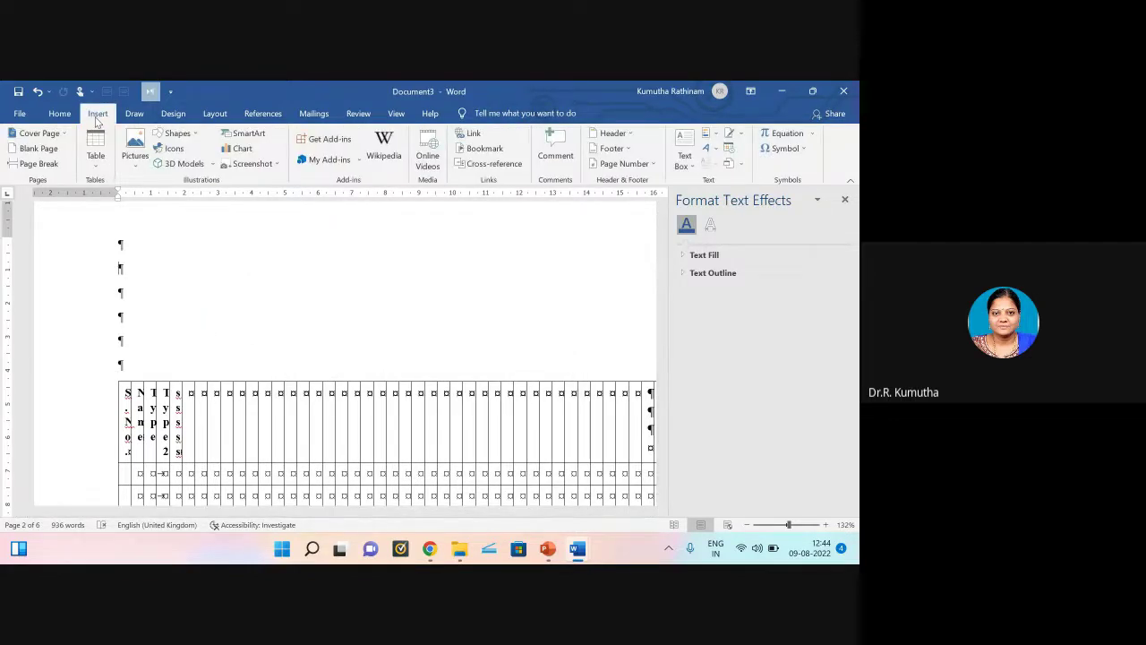
{"action": "left_click", "coordinate": [177, 132]}
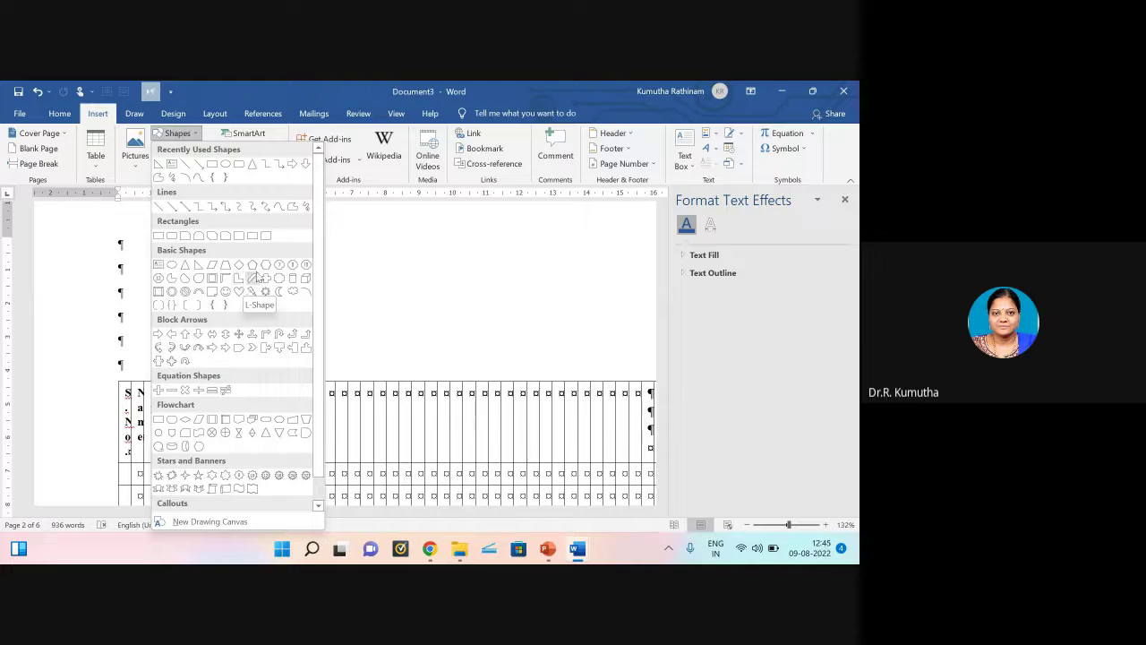
{"action": "left_click", "coordinate": [254, 265]}
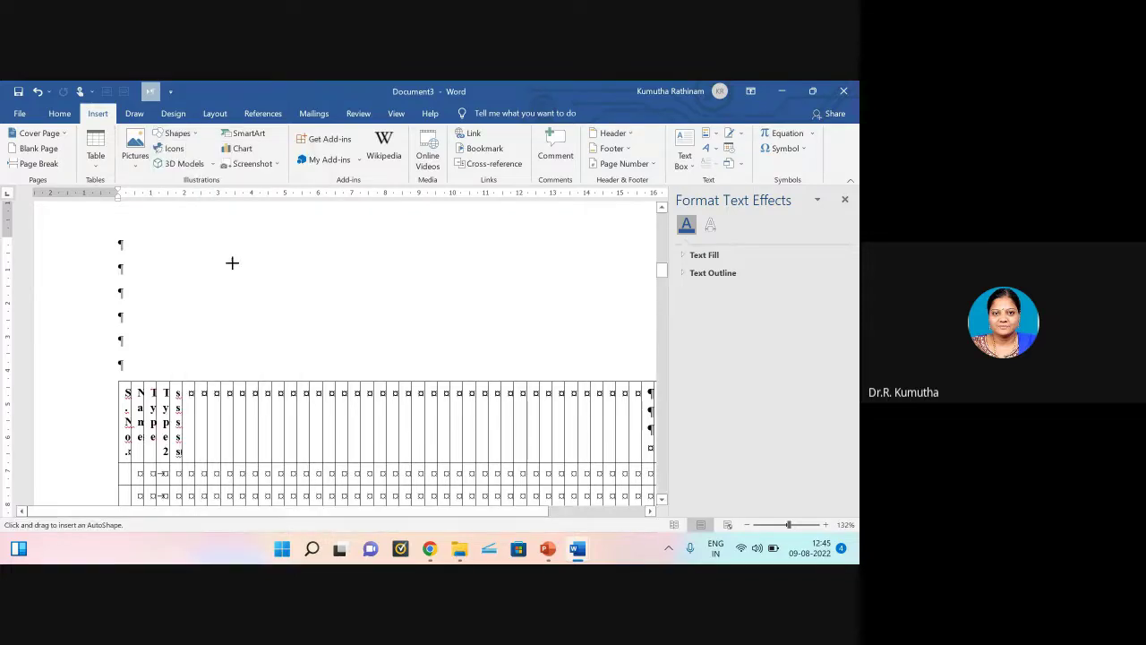
{"action": "left_click_drag", "start_coordinate": [231, 261], "coordinate": [326, 349]}
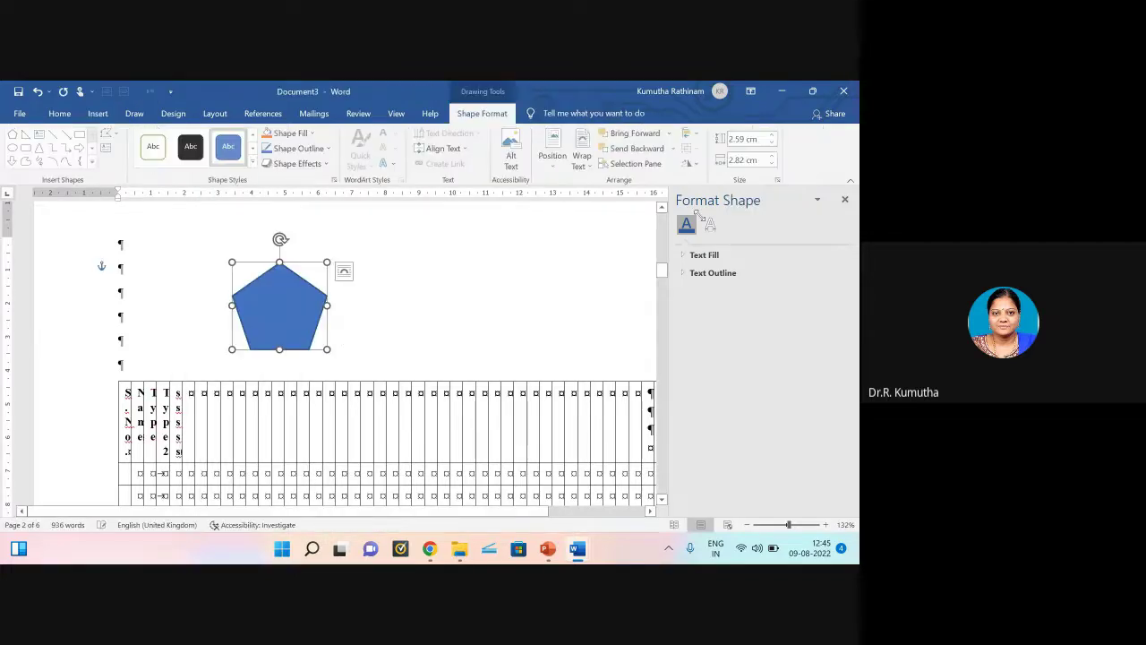
Step: Try reducing the pentagon's height to 0.2 cm with the aspect ratio unlocked, and undo the resize
{"action": "left_click", "coordinate": [778, 180]}
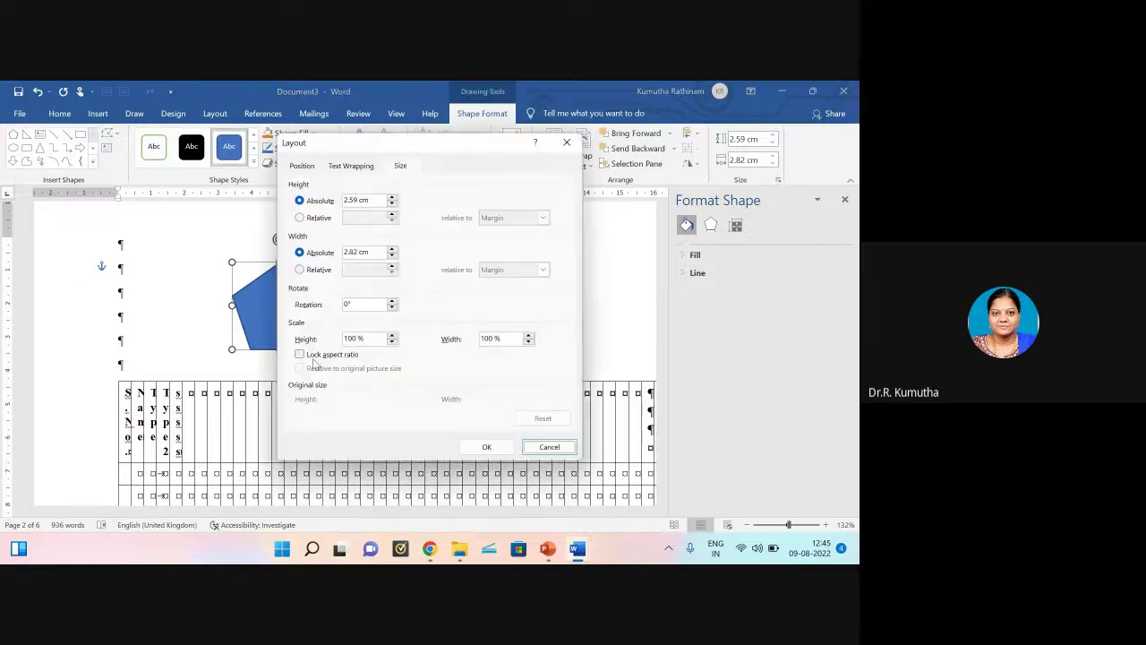
{"action": "left_click", "coordinate": [567, 142]}
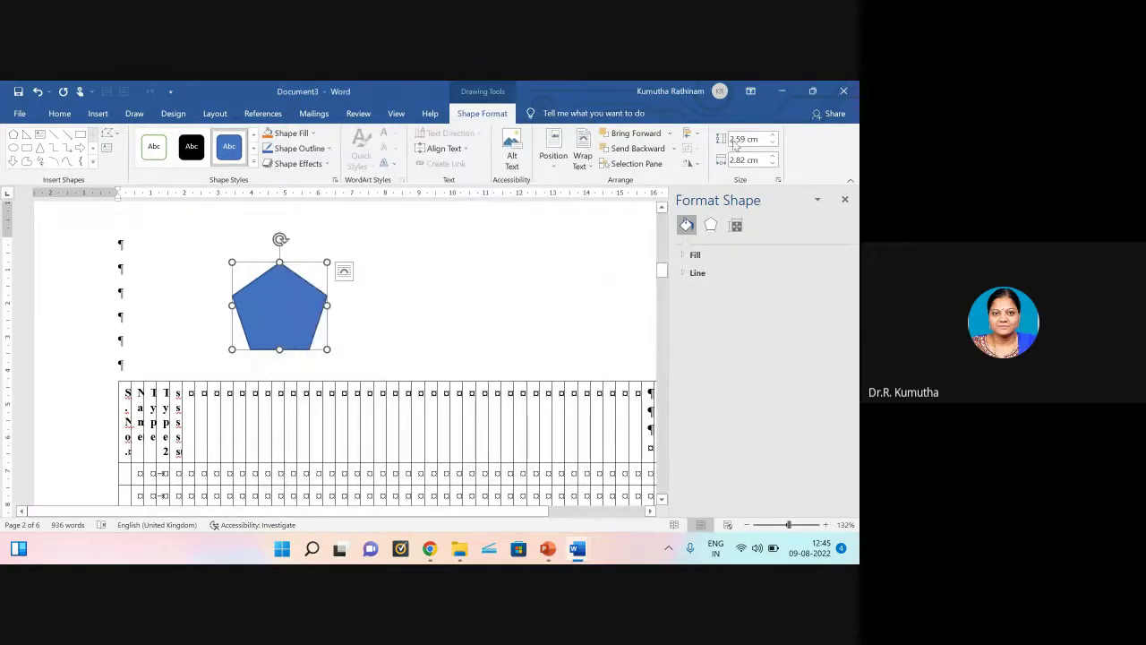
{"action": "left_click", "coordinate": [772, 143]}
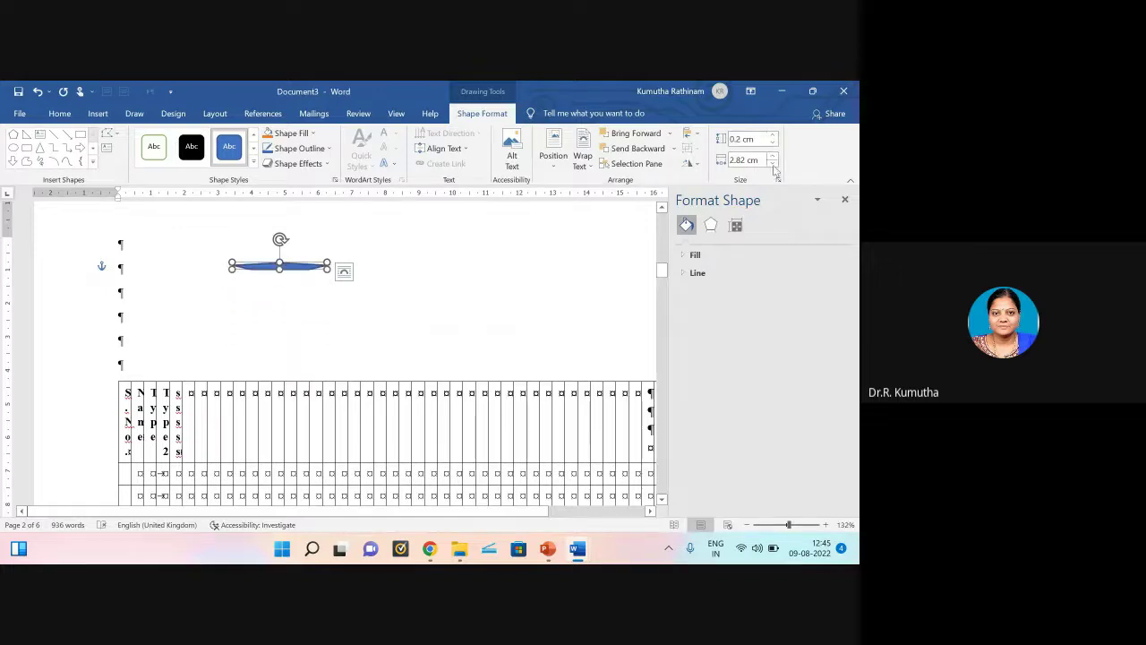
{"action": "key", "text": "ctrl+z"}
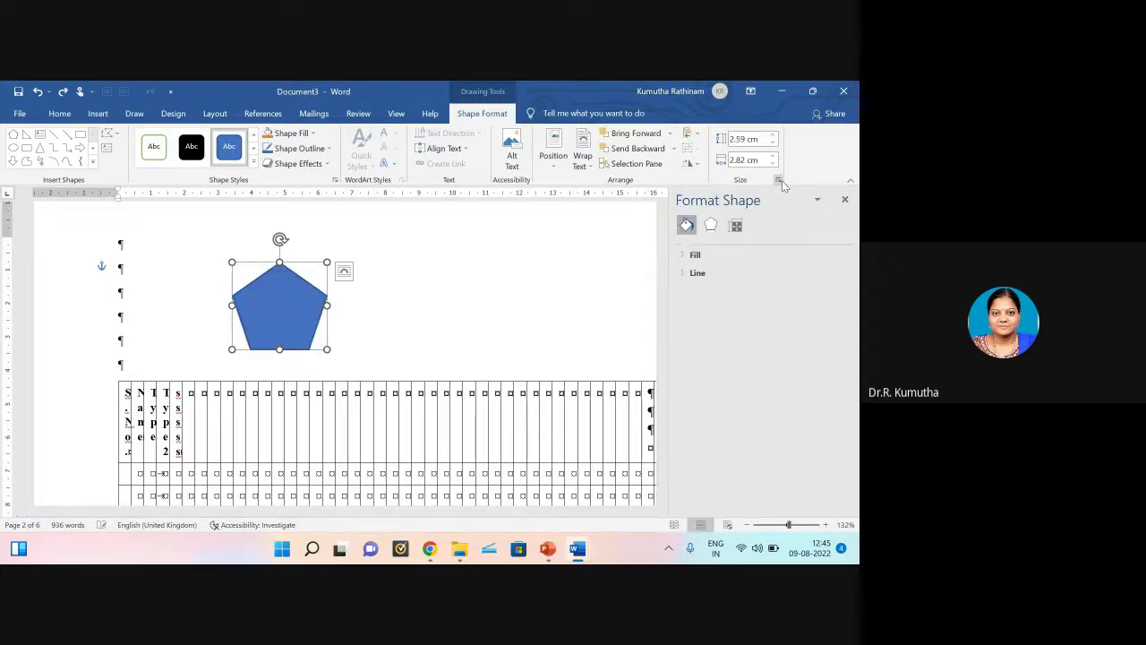
Step: Lock the pentagon's aspect ratio in its size settings
{"action": "left_click", "coordinate": [778, 180]}
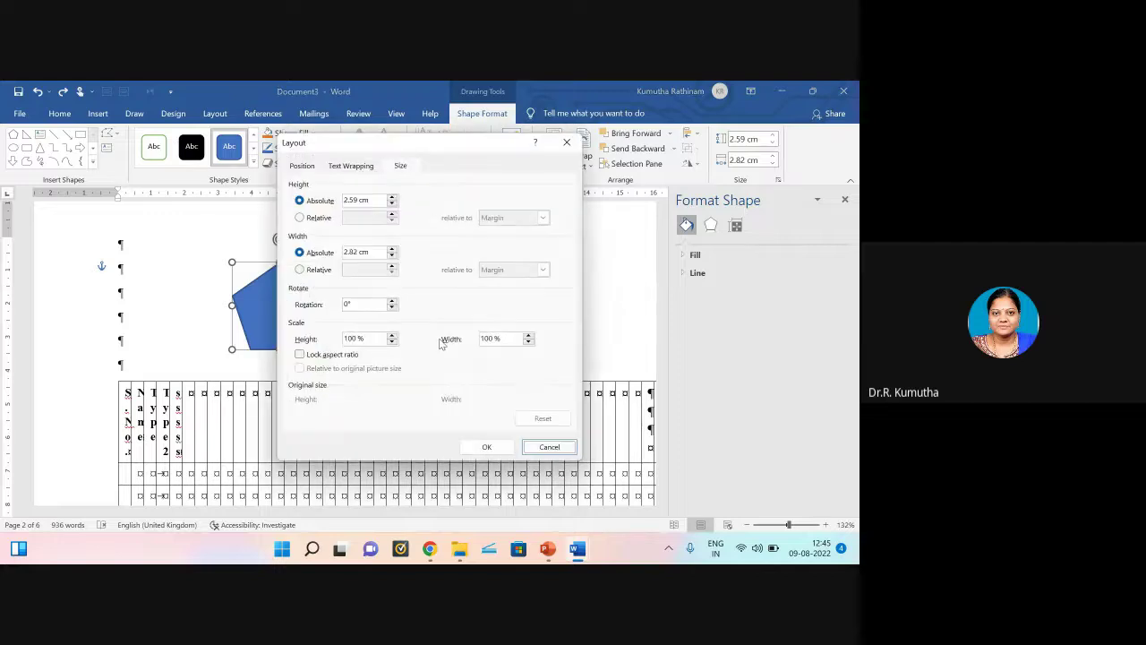
{"action": "left_click", "coordinate": [329, 356]}
{"action": "left_click", "coordinate": [497, 450]}
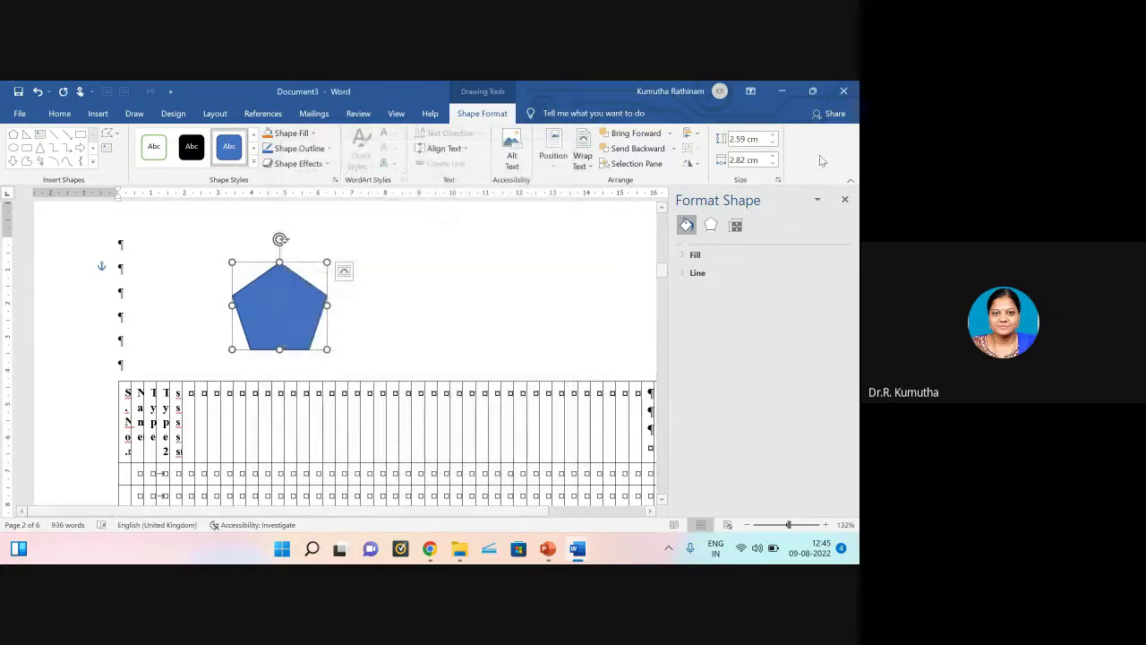
Step: Scale the pentagon down proportionally to a height of 1.5 cm
{"action": "left_click", "coordinate": [773, 144]}
{"action": "left_click", "coordinate": [773, 144]}
{"action": "left_click", "coordinate": [773, 144]}
{"action": "left_click", "coordinate": [773, 144]}
{"action": "left_click", "coordinate": [773, 144]}
{"action": "left_click", "coordinate": [773, 144]}
{"action": "left_click", "coordinate": [772, 145]}
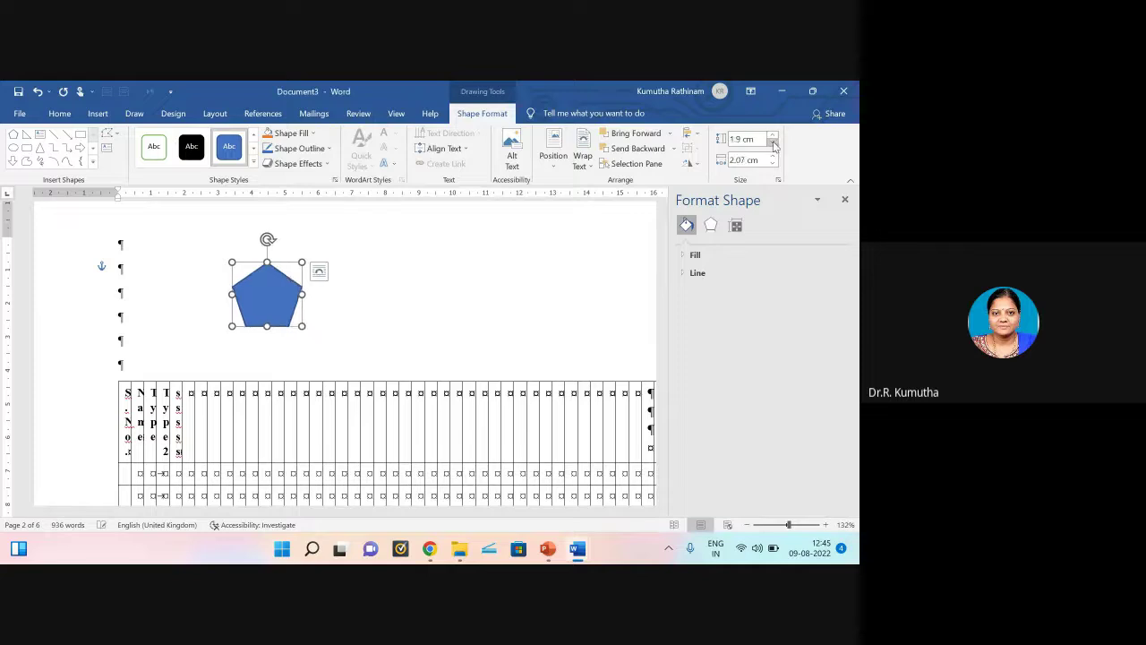
{"action": "left_click", "coordinate": [773, 144]}
{"action": "left_click", "coordinate": [773, 144]}
{"action": "left_click", "coordinate": [772, 144]}
{"action": "left_click", "coordinate": [773, 144]}
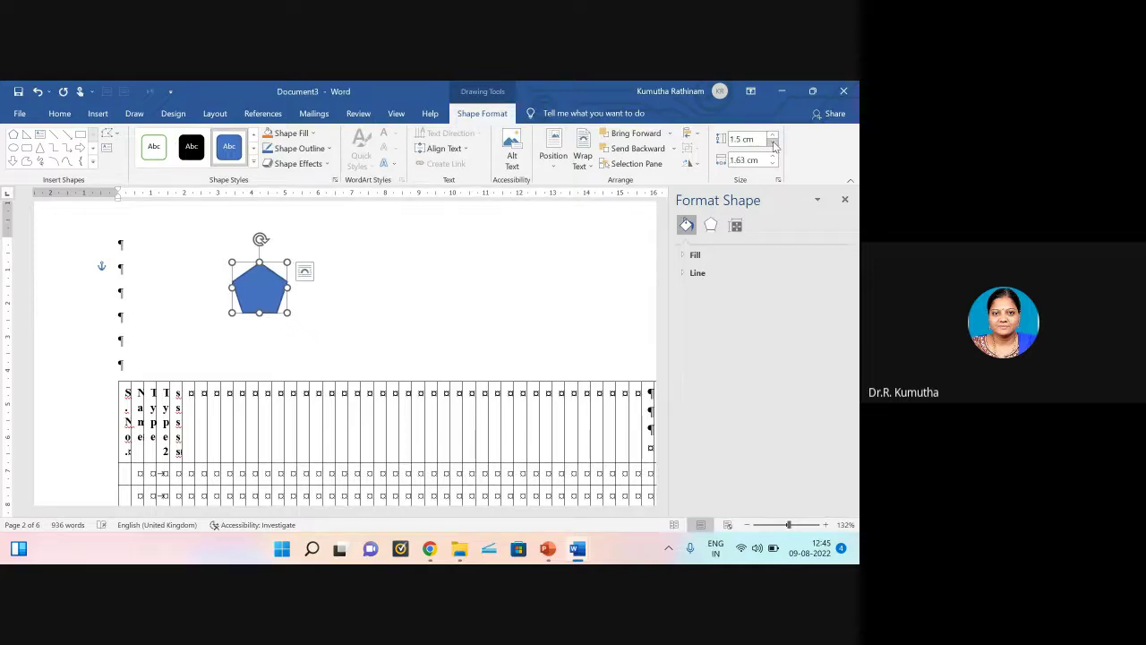
Step: Look through the gallery of available shapes and the source options for inserting a 3D model
{"action": "left_click", "coordinate": [98, 114]}
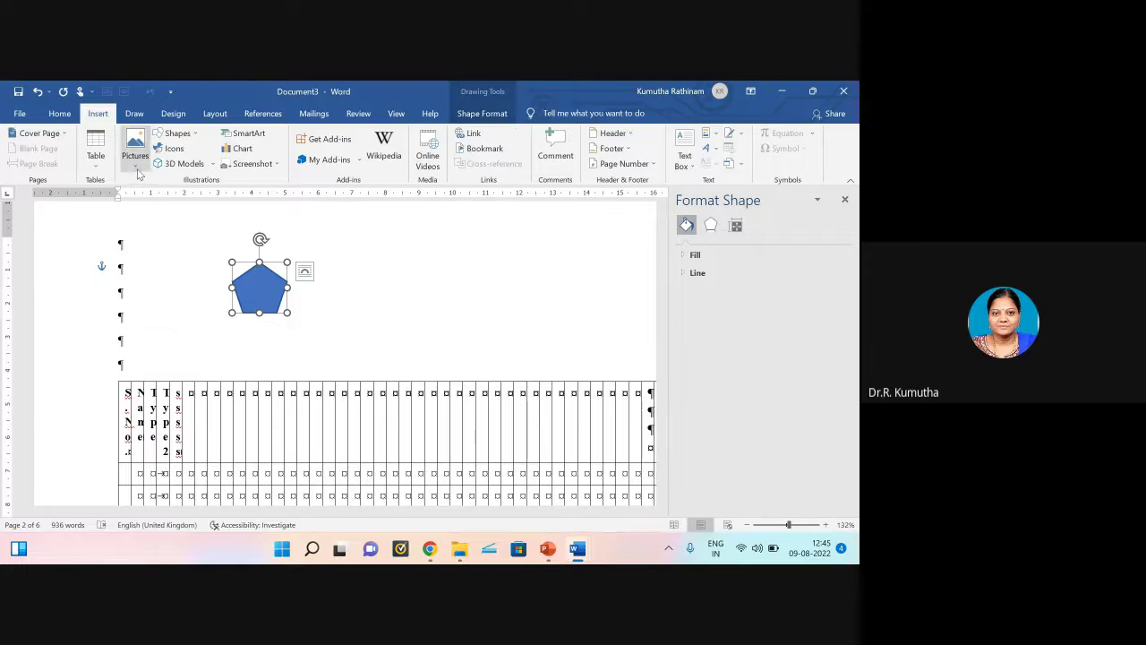
{"action": "left_click", "coordinate": [175, 133]}
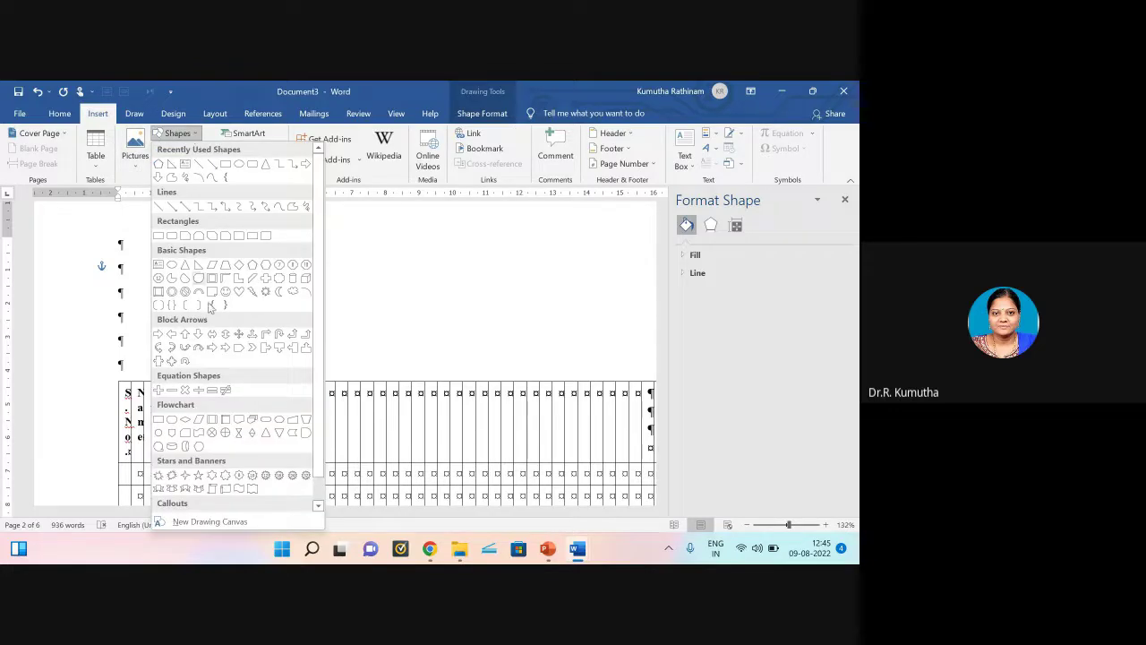
{"action": "scroll", "coordinate": [231, 341], "scroll_direction": "down", "scroll_amount": 1}
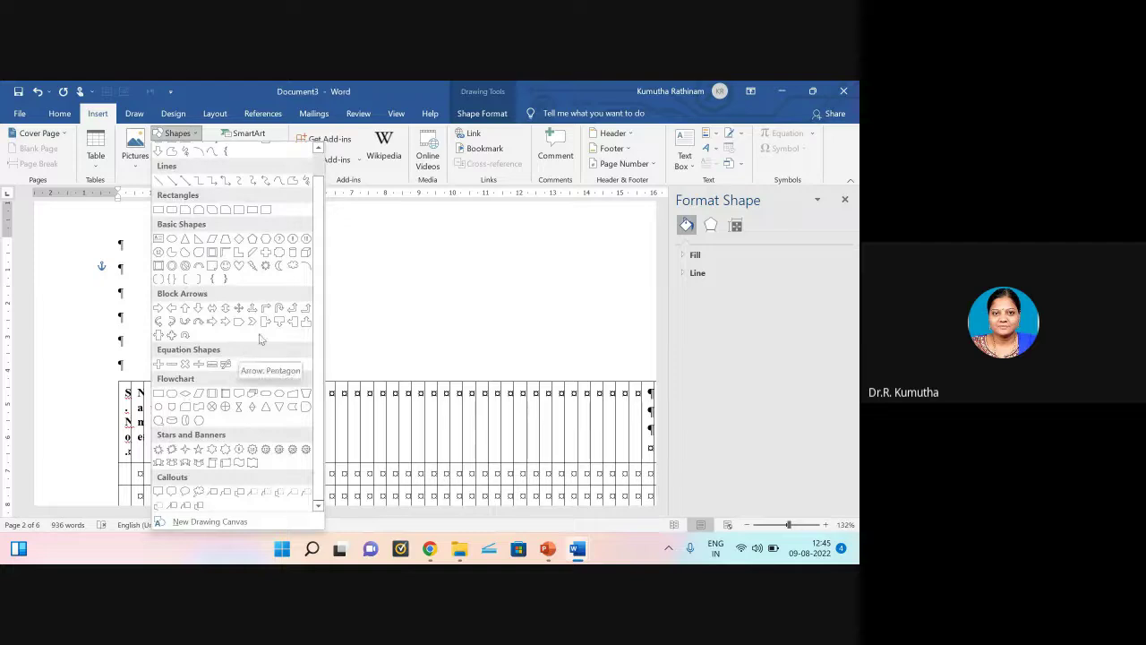
{"action": "left_click", "coordinate": [421, 288]}
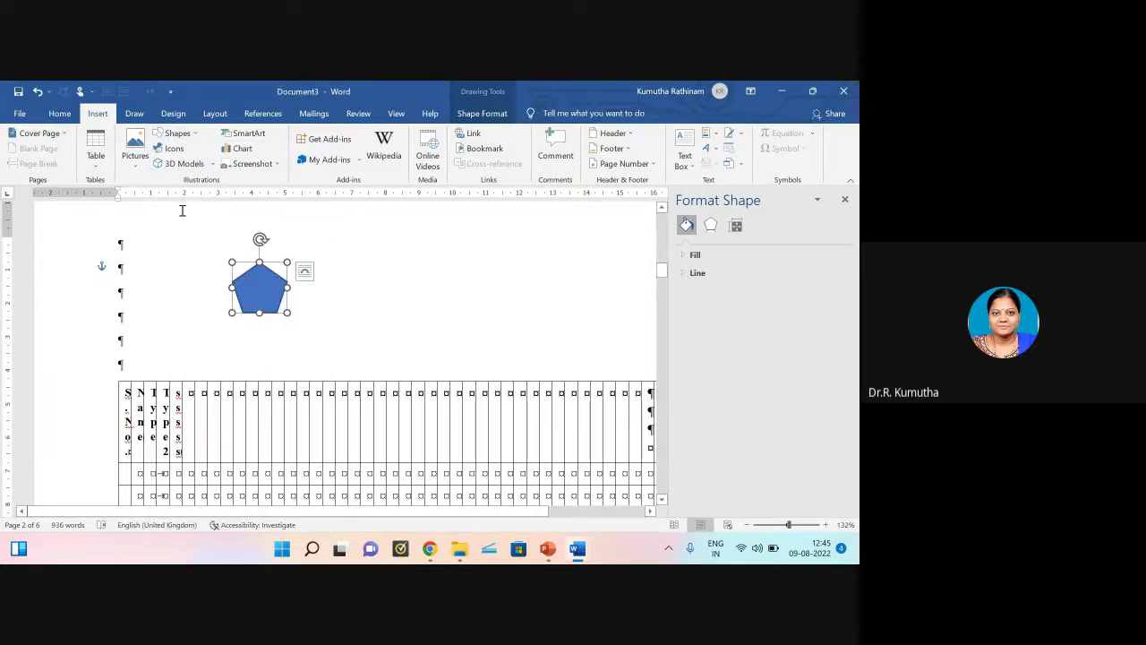
{"action": "left_click", "coordinate": [212, 164]}
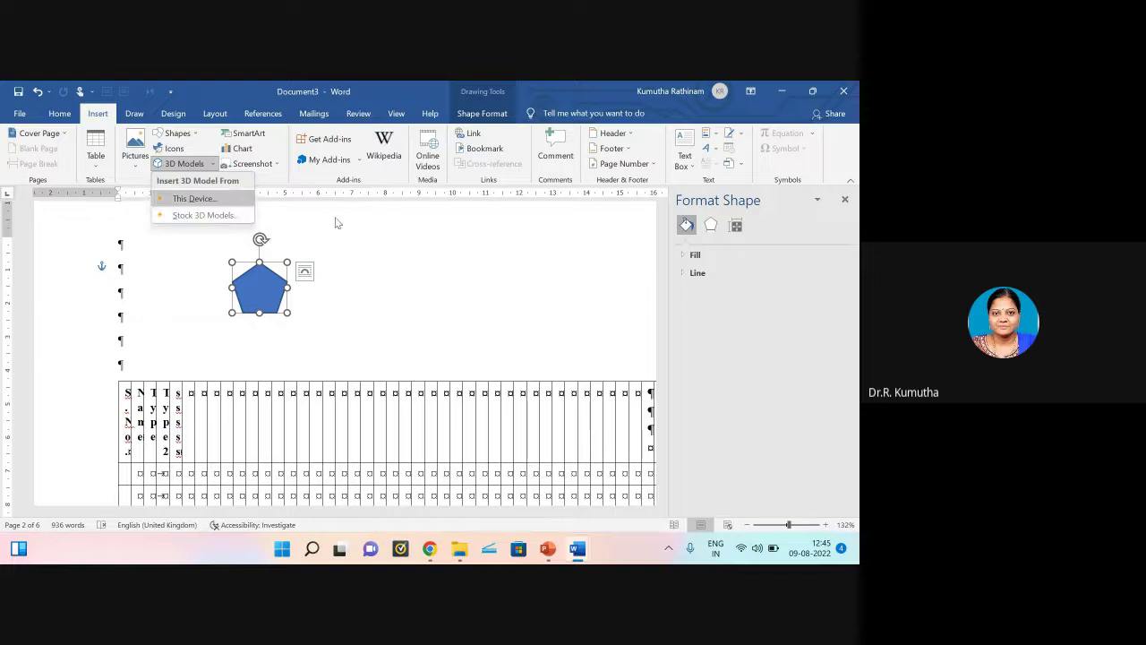
Step: Delete the pentagon shape above the table
{"action": "left_click", "coordinate": [285, 295]}
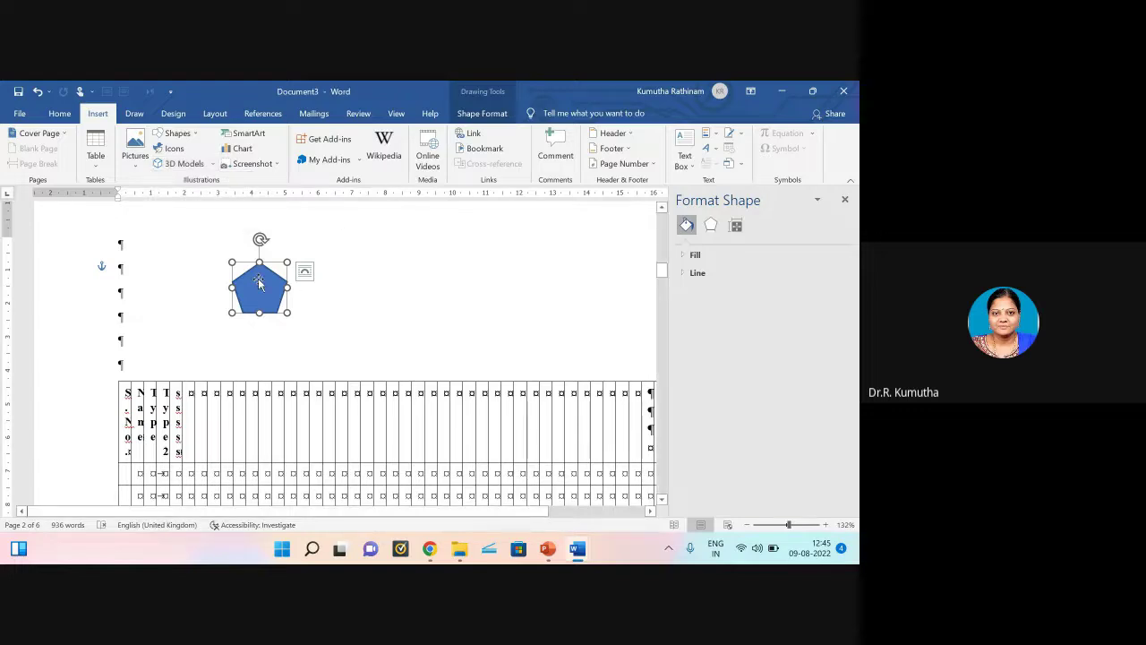
{"action": "key", "text": "Delete"}
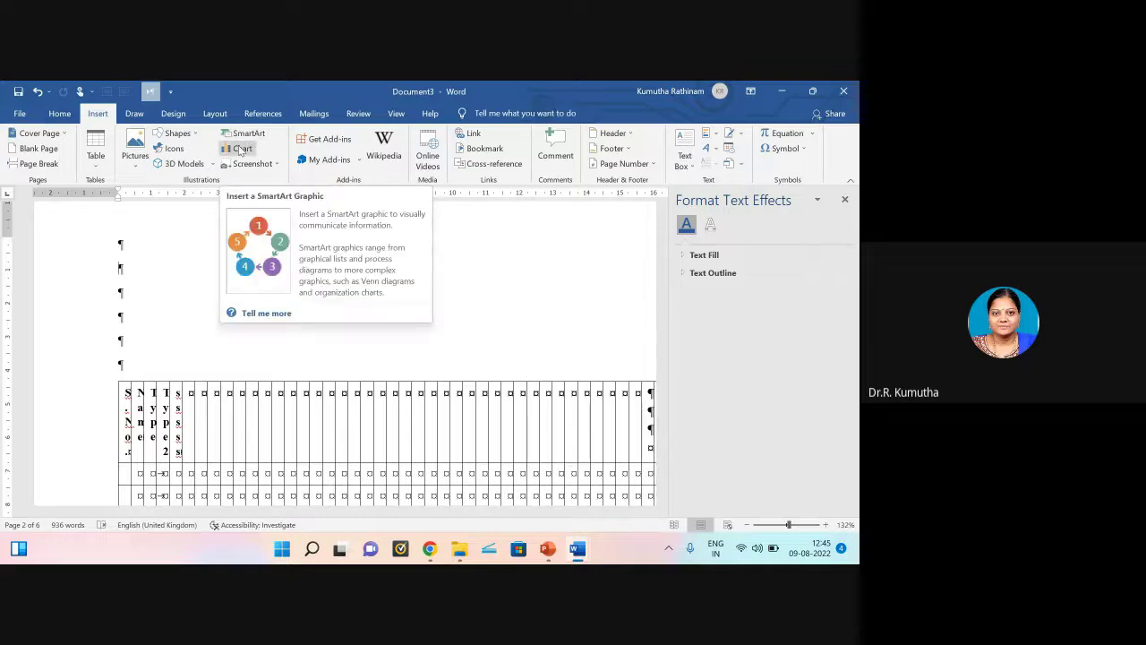
Step: Insert a basic Line chart with the sample data at the blank paragraph above the table
{"action": "left_click", "coordinate": [236, 151]}
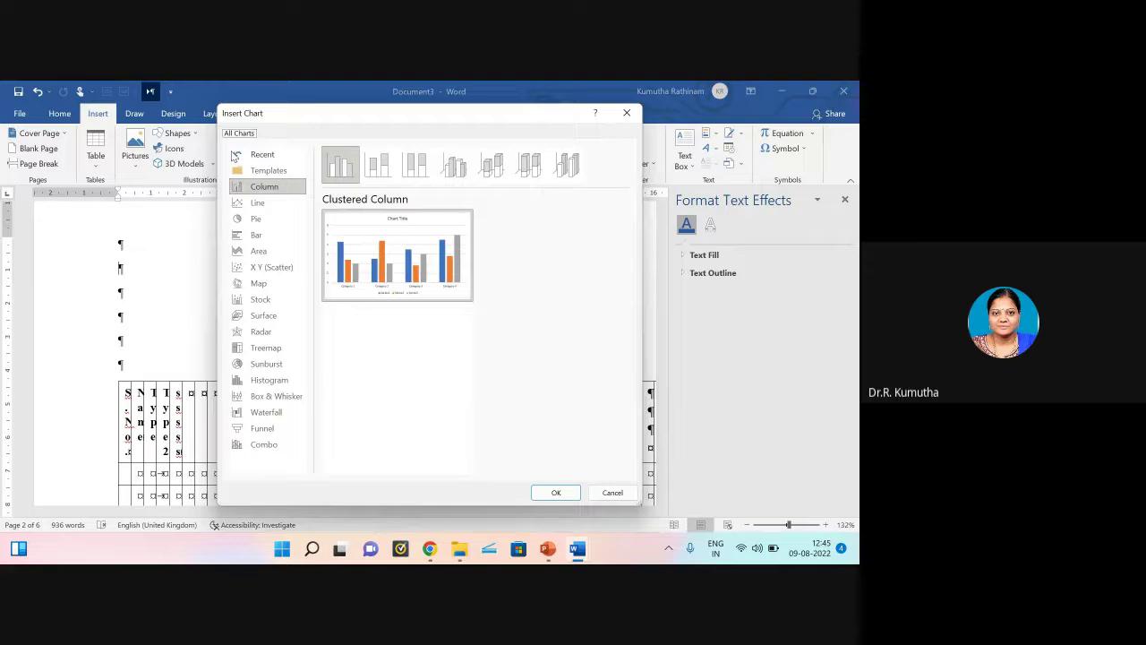
{"action": "mouse_move", "coordinate": [350, 298]}
{"action": "left_click", "coordinate": [244, 205]}
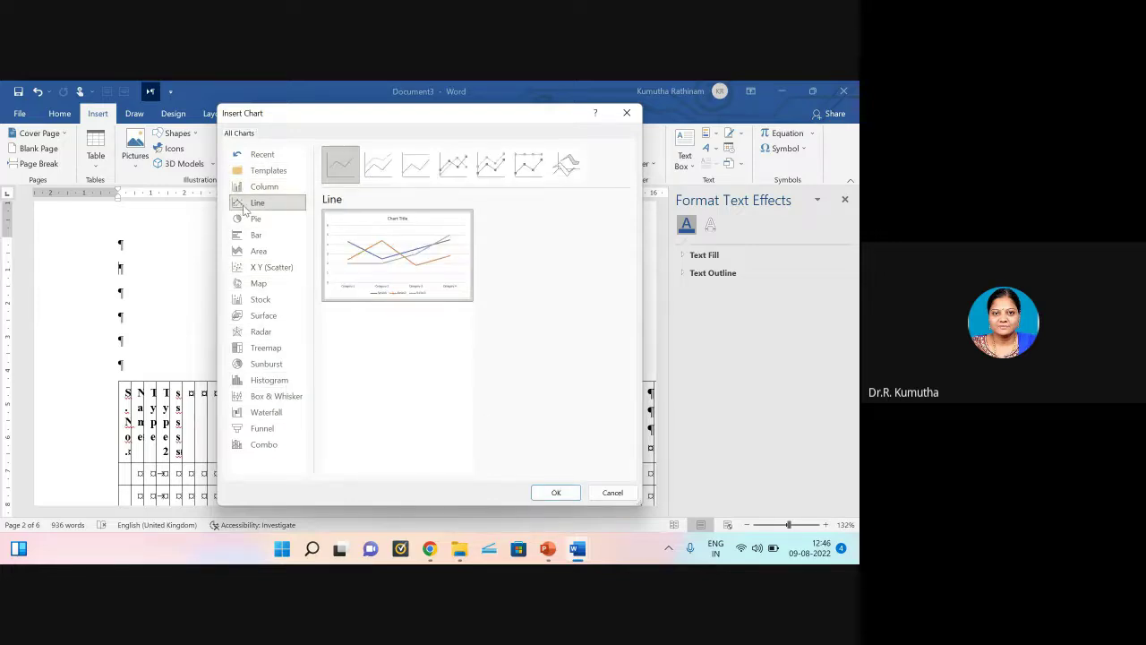
{"action": "mouse_move", "coordinate": [417, 249]}
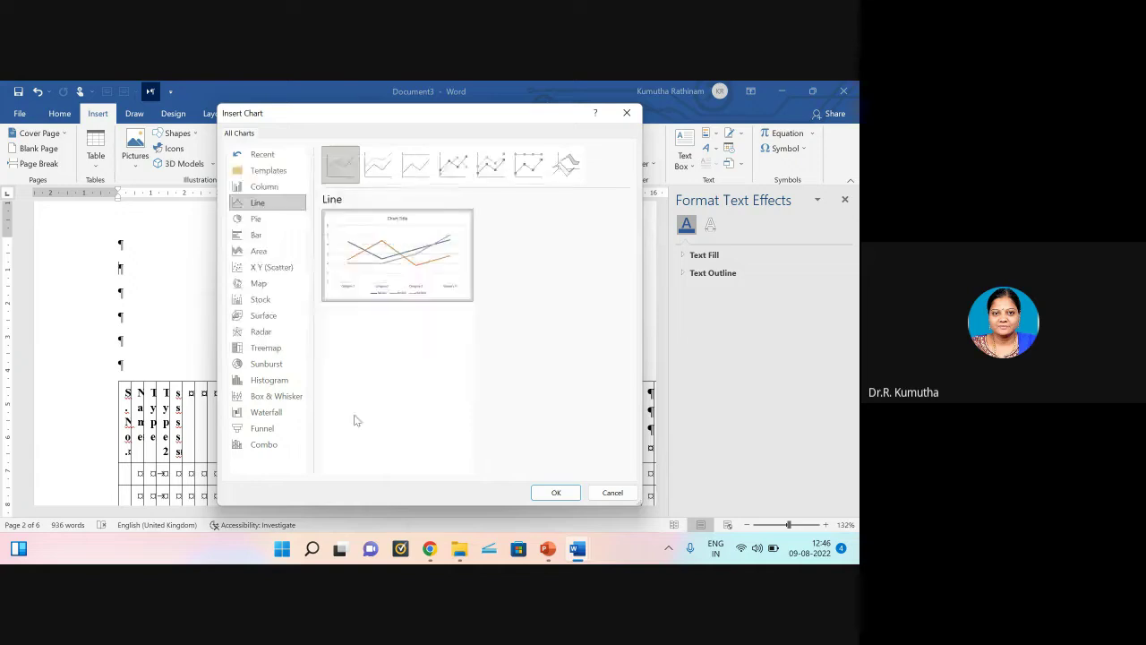
{"action": "left_click", "coordinate": [556, 492]}
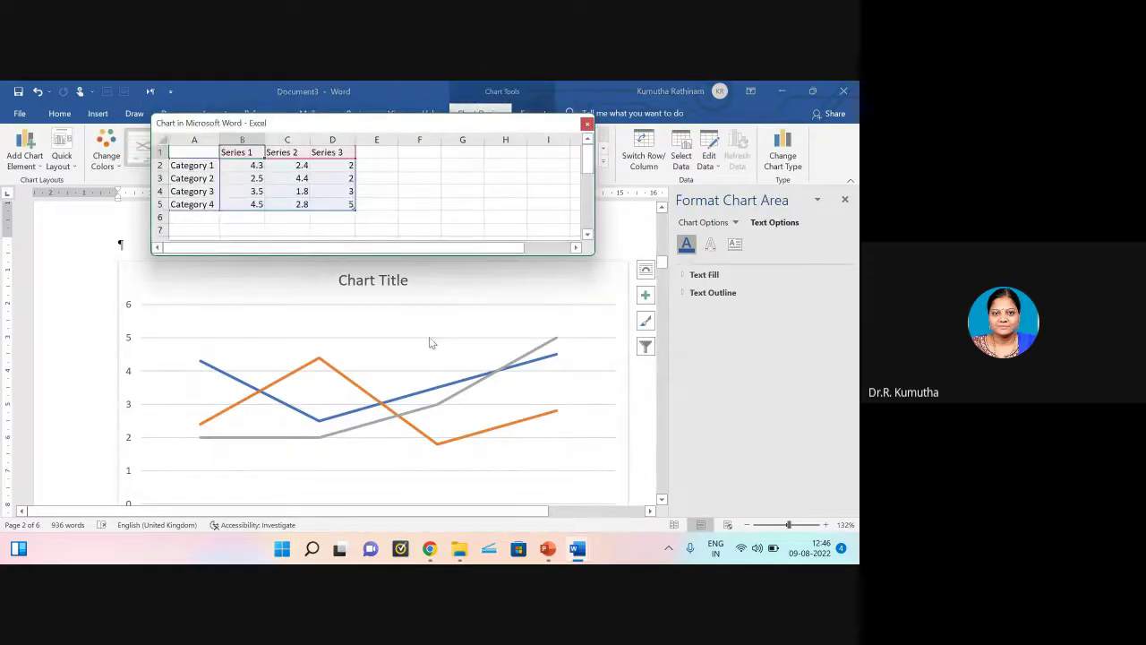
Step: Select the sample data in cells A2:D5 of the chart's data sheet, and close the sheet and the formatting pane
{"action": "left_click", "coordinate": [205, 166]}
{"action": "left_click_drag", "start_coordinate": [205, 166], "coordinate": [344, 210]}
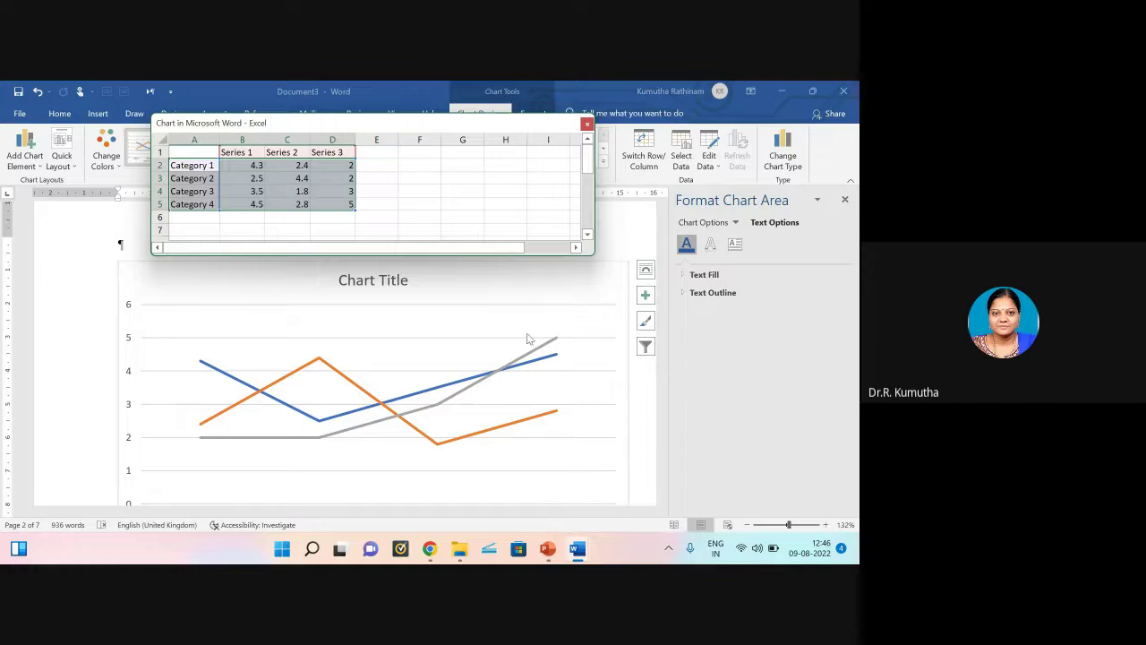
{"action": "left_click", "coordinate": [587, 124]}
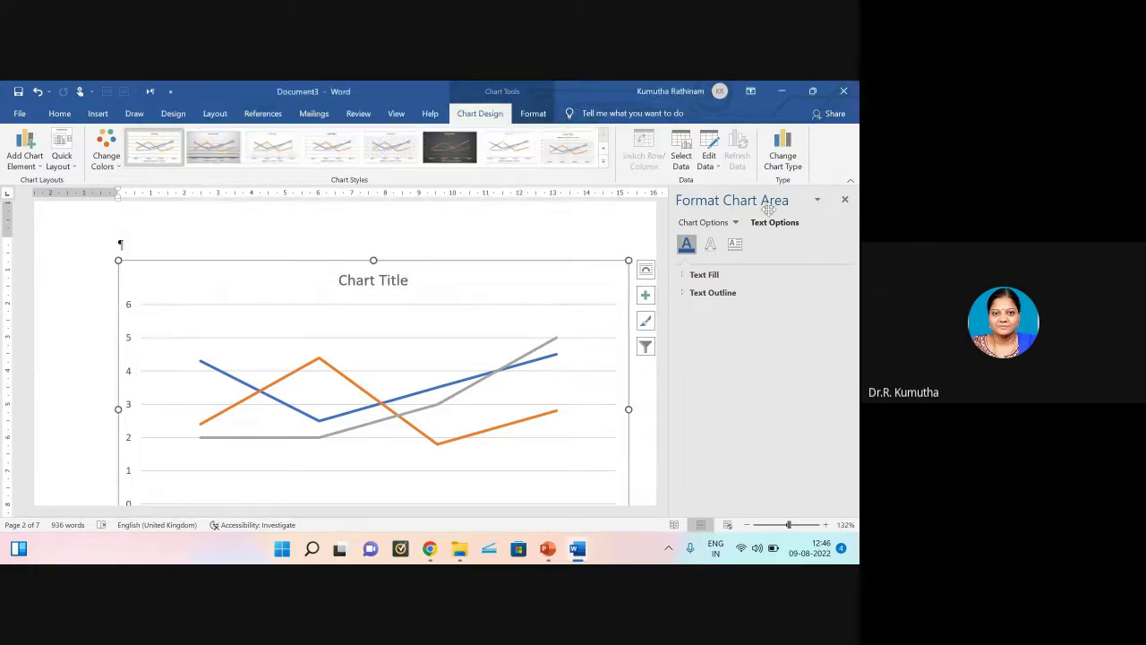
{"action": "left_click", "coordinate": [844, 200]}
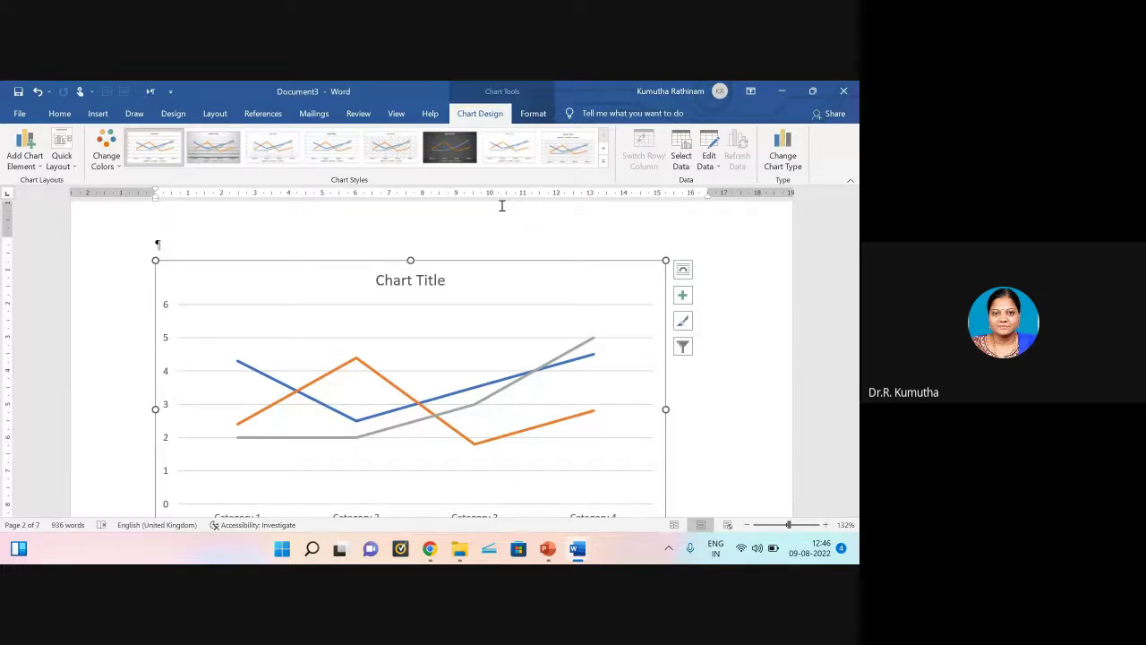
Step: Select the whole line chart and delete it from the document
{"action": "left_click", "coordinate": [299, 320]}
{"action": "left_click", "coordinate": [273, 273]}
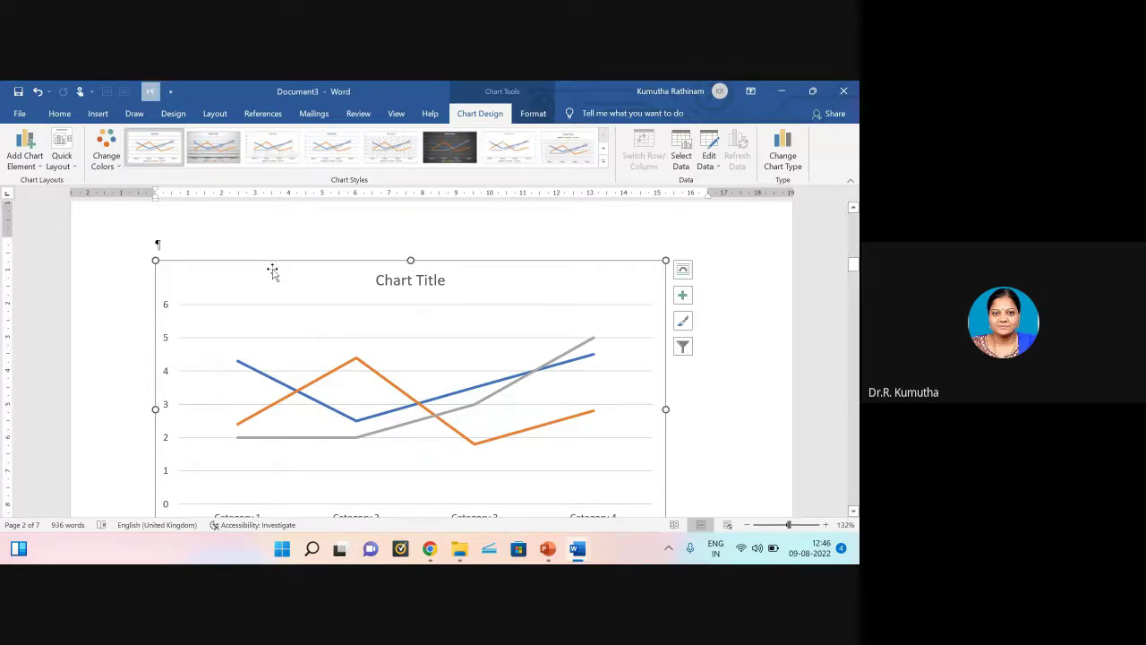
{"action": "key", "text": "Delete"}
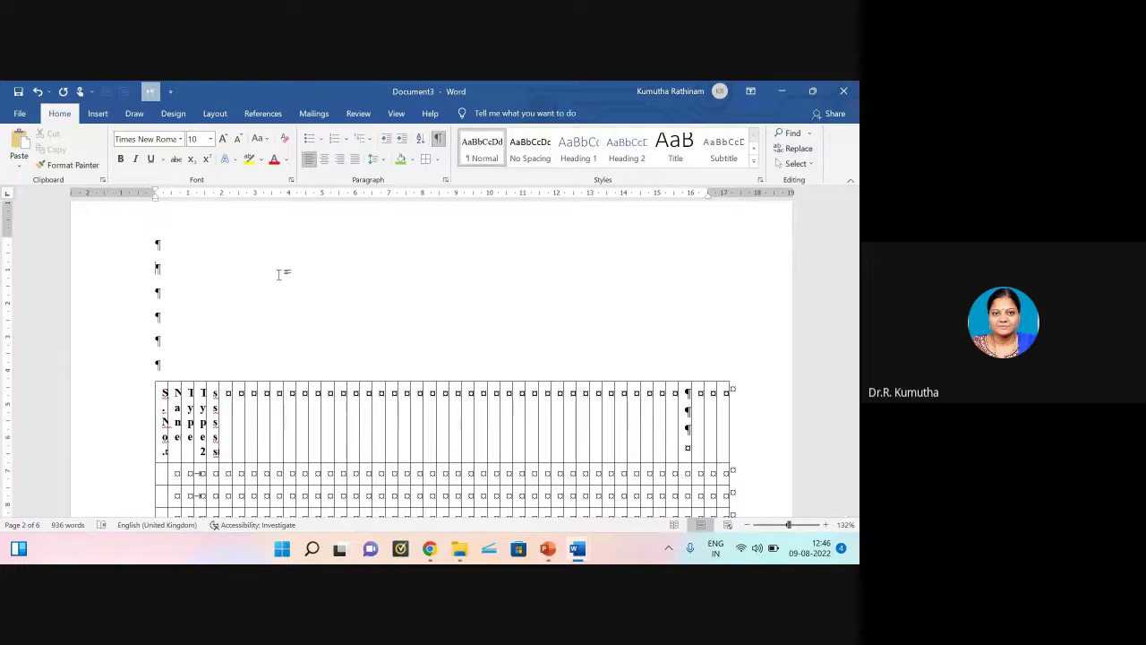
Step: Examine the Process, Cycle, Hierarchy, Relationship, Pyramid and Picture layouts of the SmartArt graphics, and leave the gallery without inserting one
{"action": "left_click", "coordinate": [98, 114]}
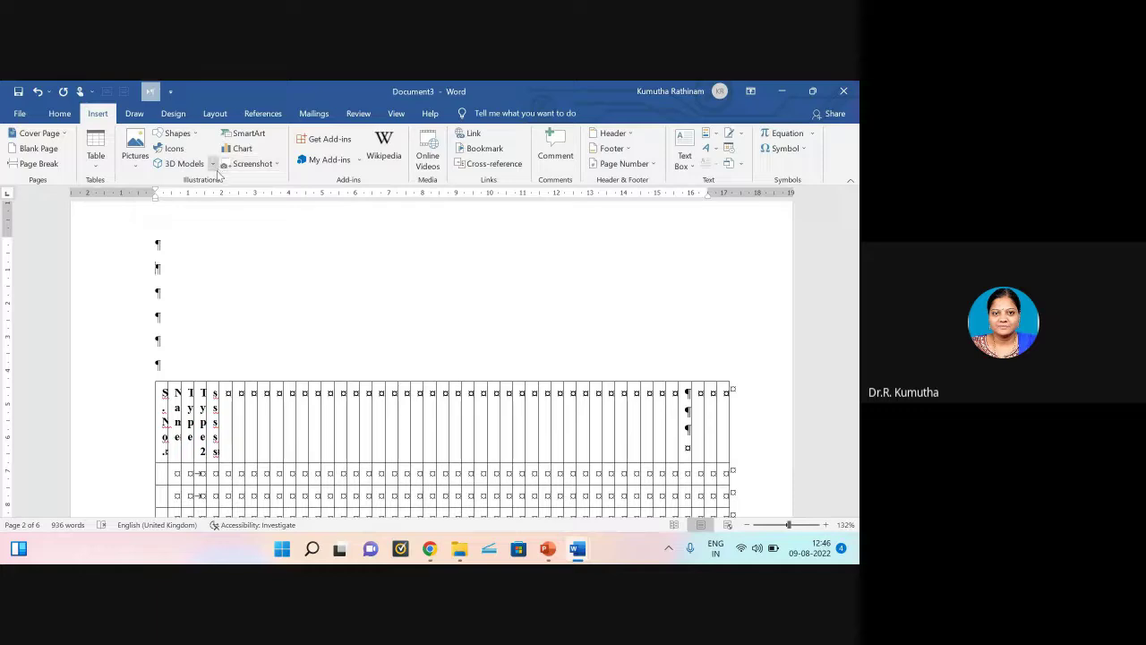
{"action": "left_click", "coordinate": [256, 137]}
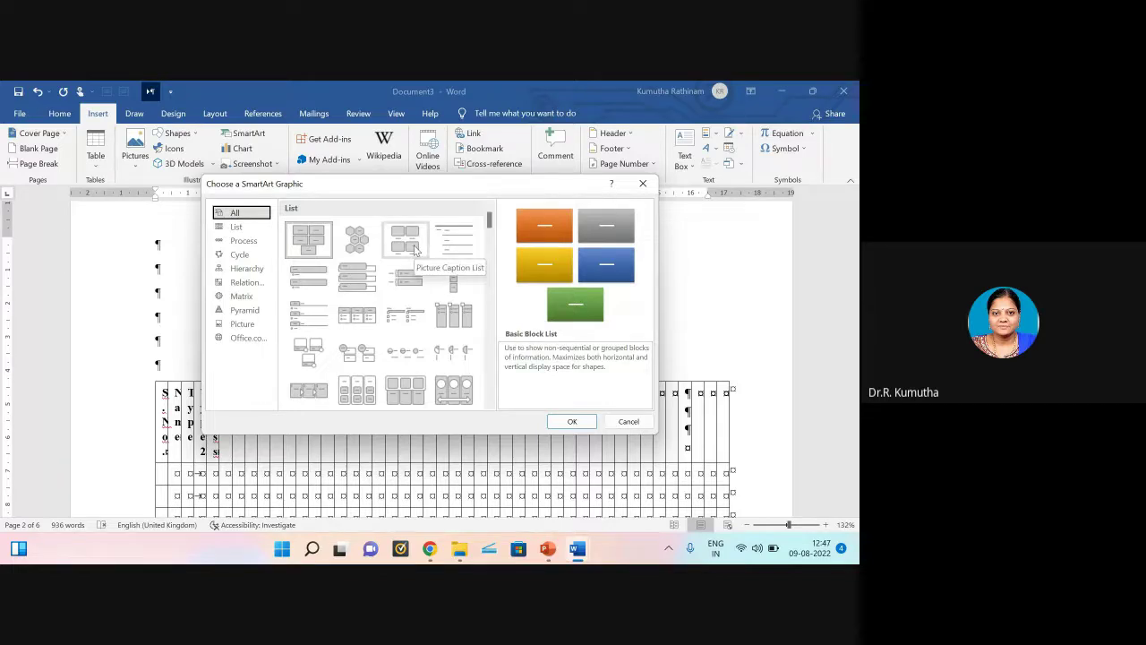
{"action": "left_click", "coordinate": [242, 242]}
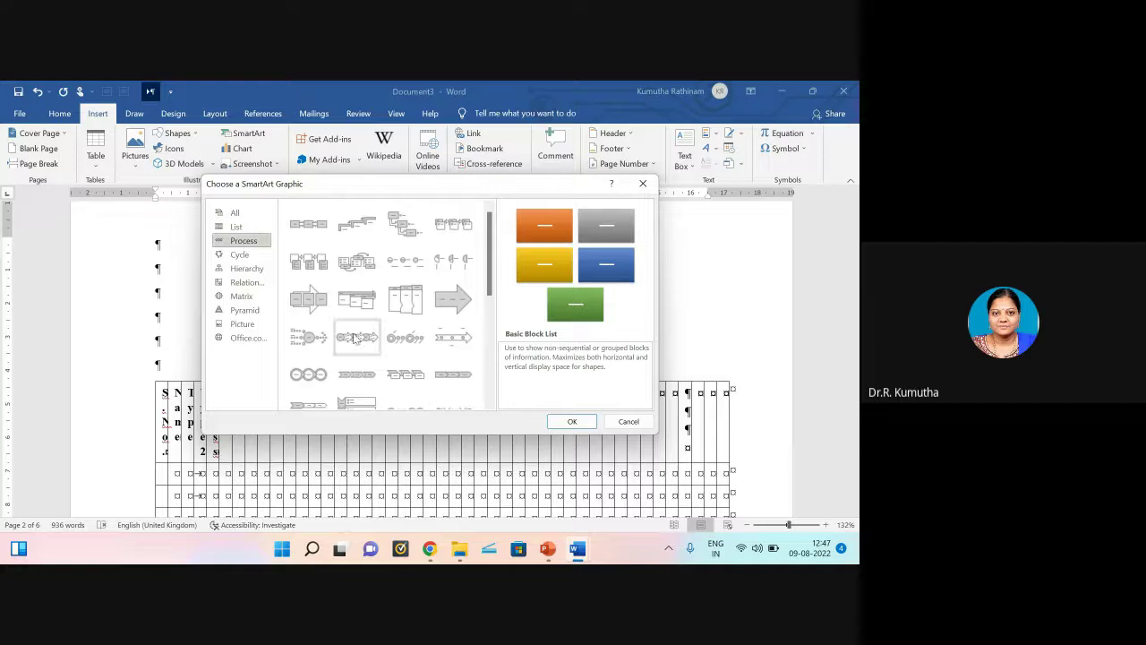
{"action": "scroll", "coordinate": [386, 311], "scroll_direction": "down", "scroll_amount": 3}
{"action": "scroll", "coordinate": [387, 311], "scroll_direction": "down", "scroll_amount": 4}
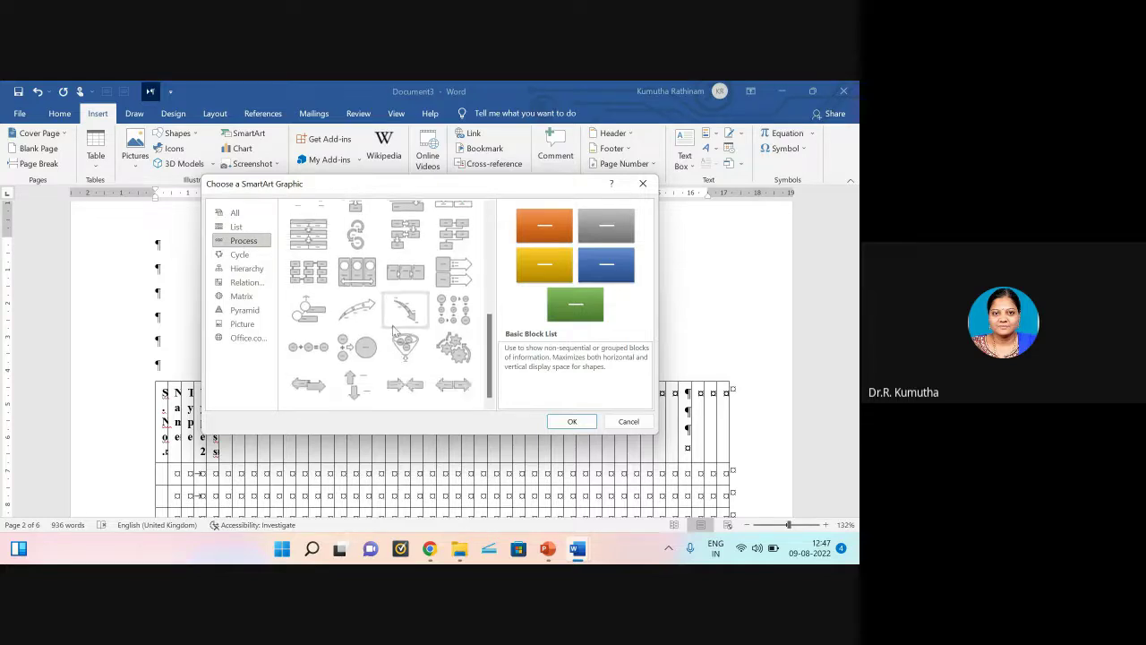
{"action": "scroll", "coordinate": [396, 326], "scroll_direction": "up", "scroll_amount": 7}
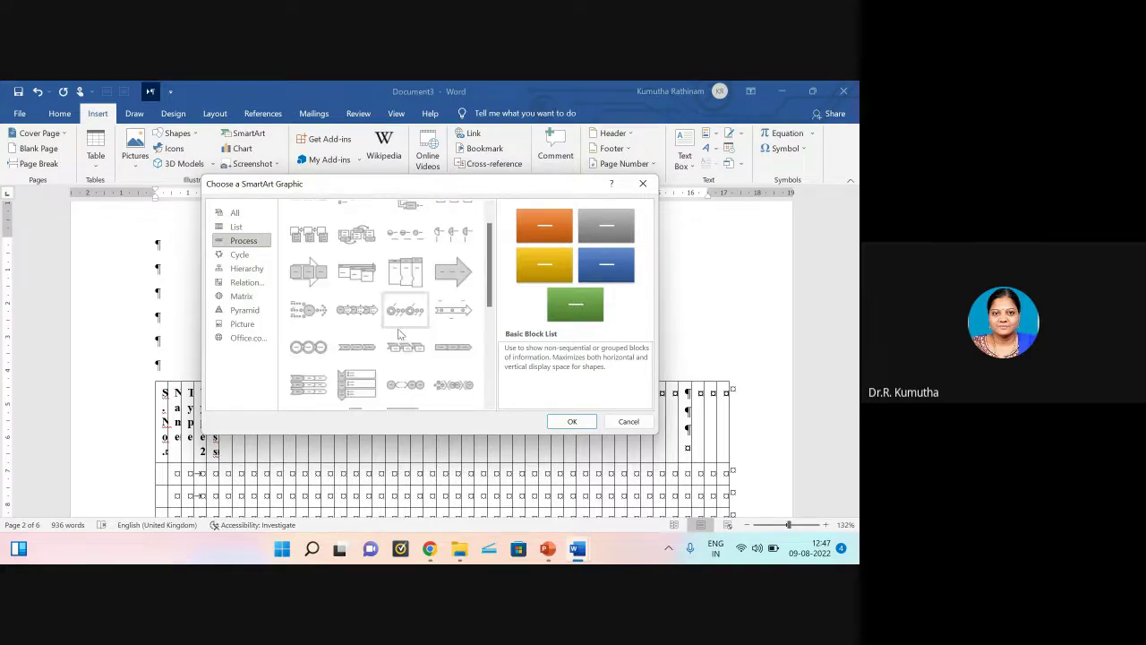
{"action": "left_click", "coordinate": [240, 255]}
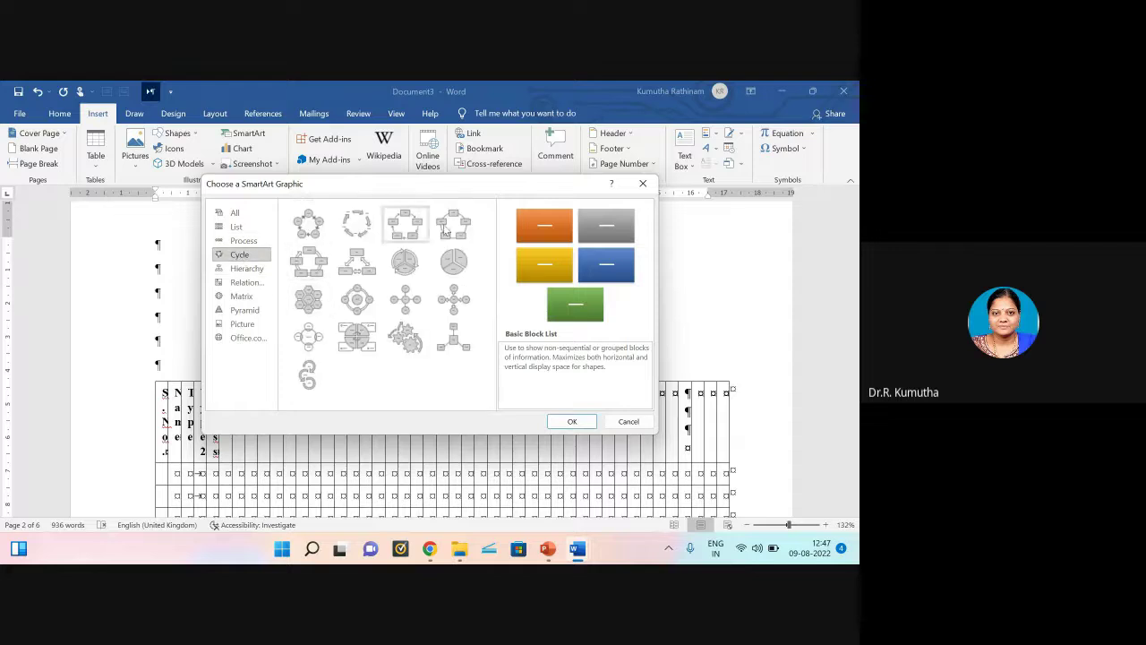
{"action": "left_click", "coordinate": [240, 270]}
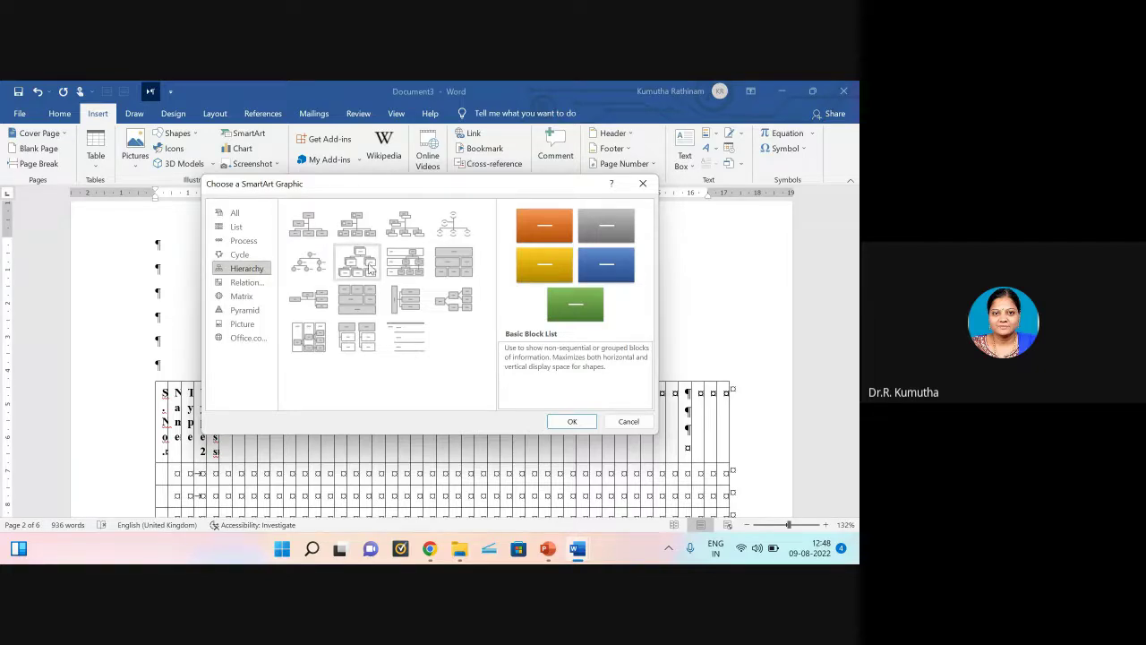
{"action": "left_click", "coordinate": [241, 283]}
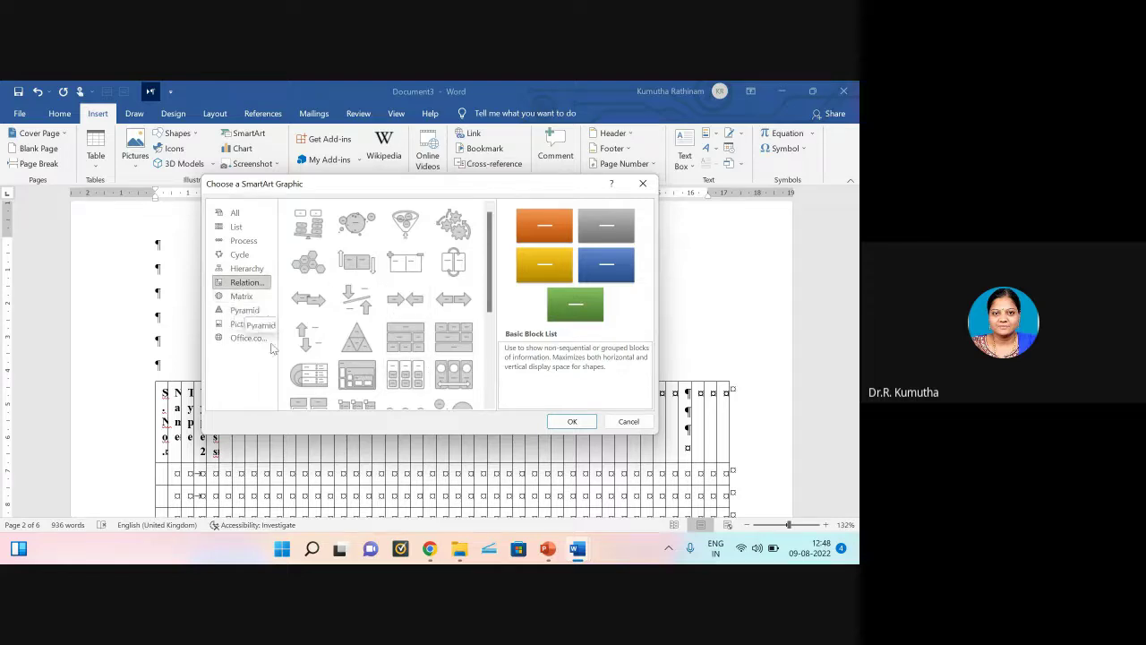
{"action": "left_click", "coordinate": [246, 313]}
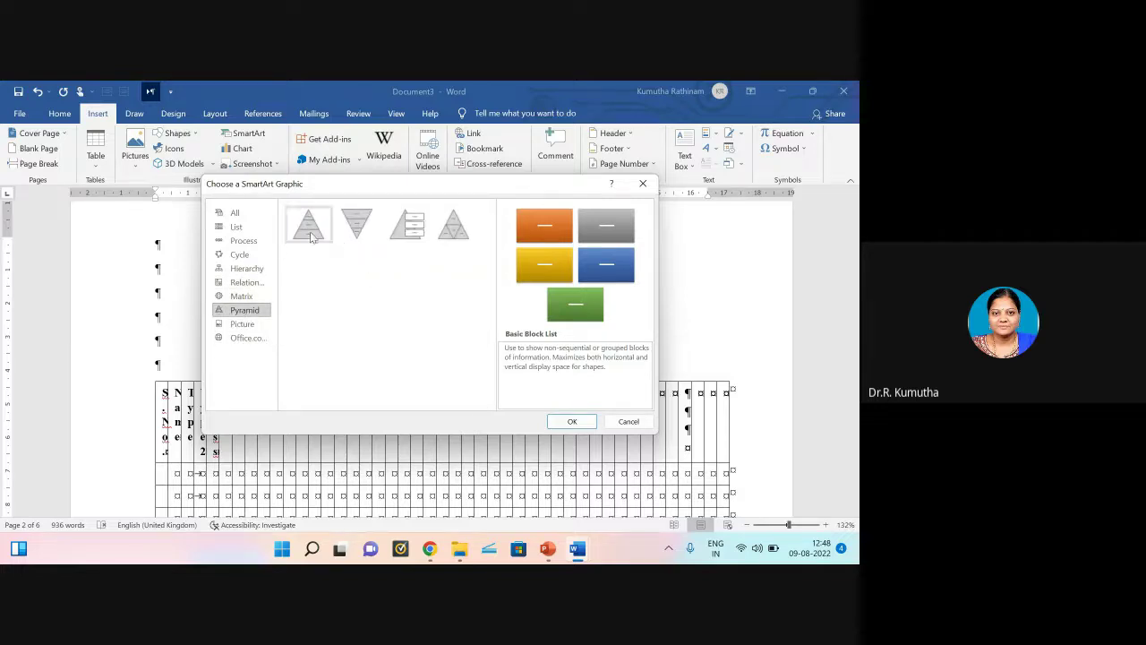
{"action": "left_click", "coordinate": [245, 328]}
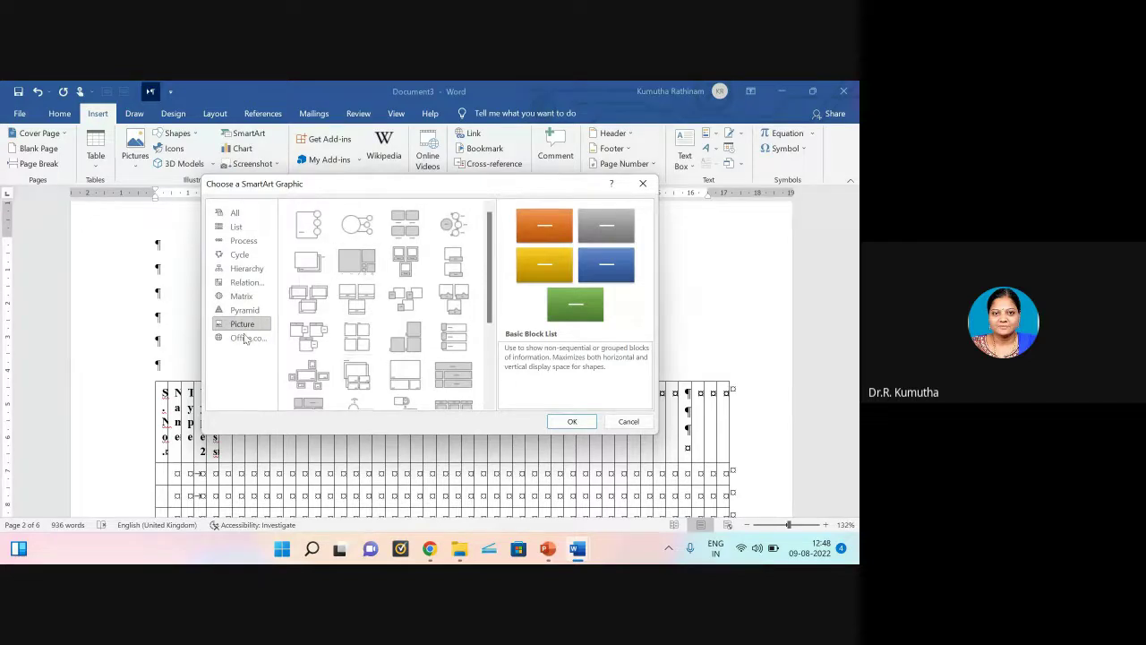
{"action": "left_click", "coordinate": [643, 182]}
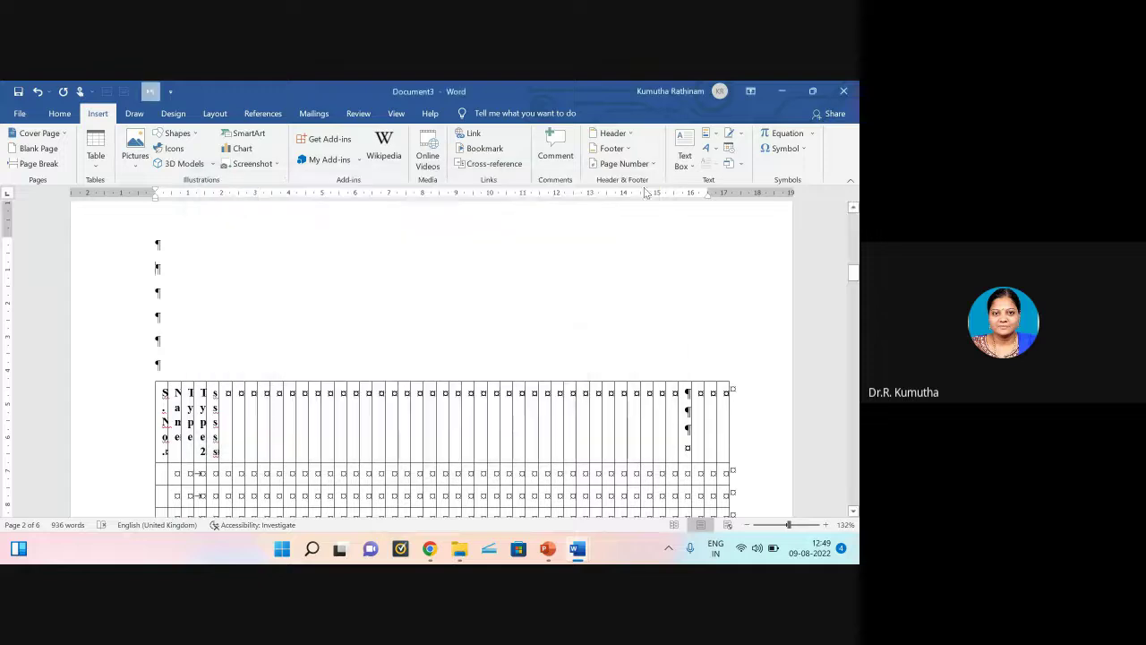
Step: View the open windows and the Screen Clipping option offered for inserting a screenshot, without inserting any
{"action": "left_click", "coordinate": [277, 165]}
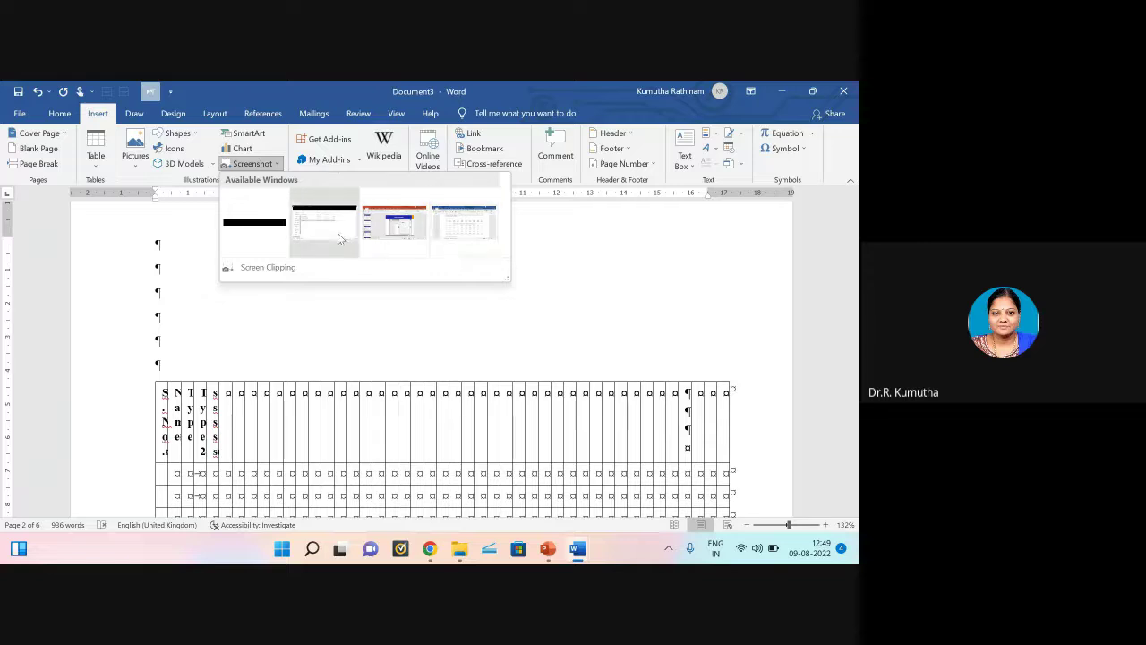
{"action": "left_click", "coordinate": [575, 276]}
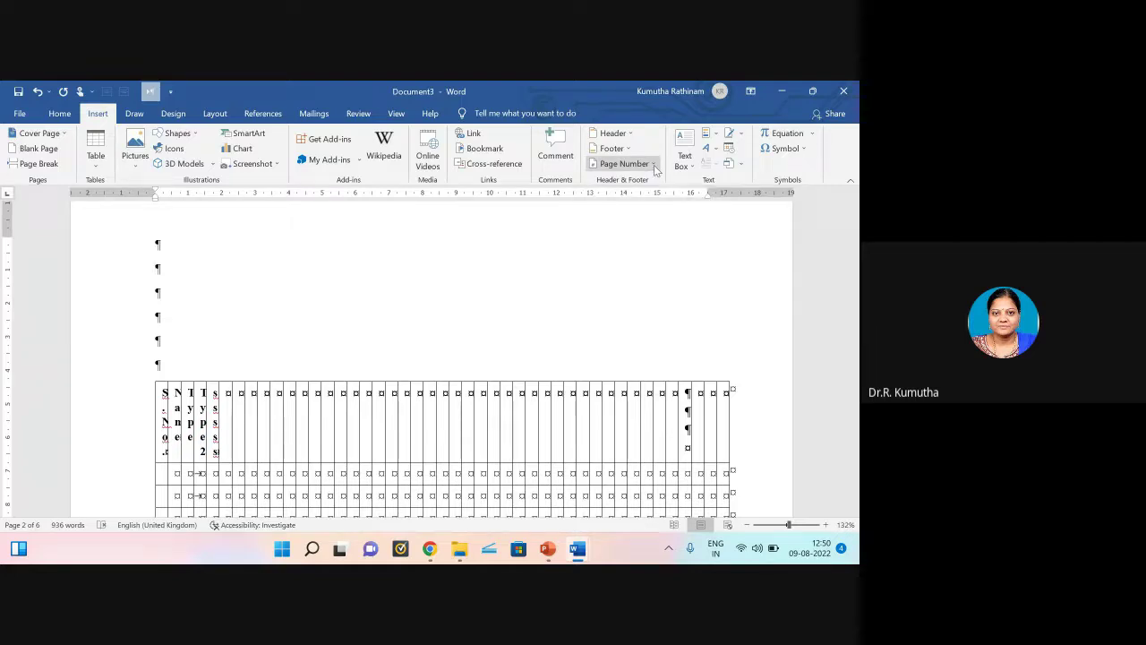
Step: Switch to the Microsoft Word presentation in PowerPoint and select slide 21, "Components of MS Word"
{"action": "left_click", "coordinate": [549, 552]}
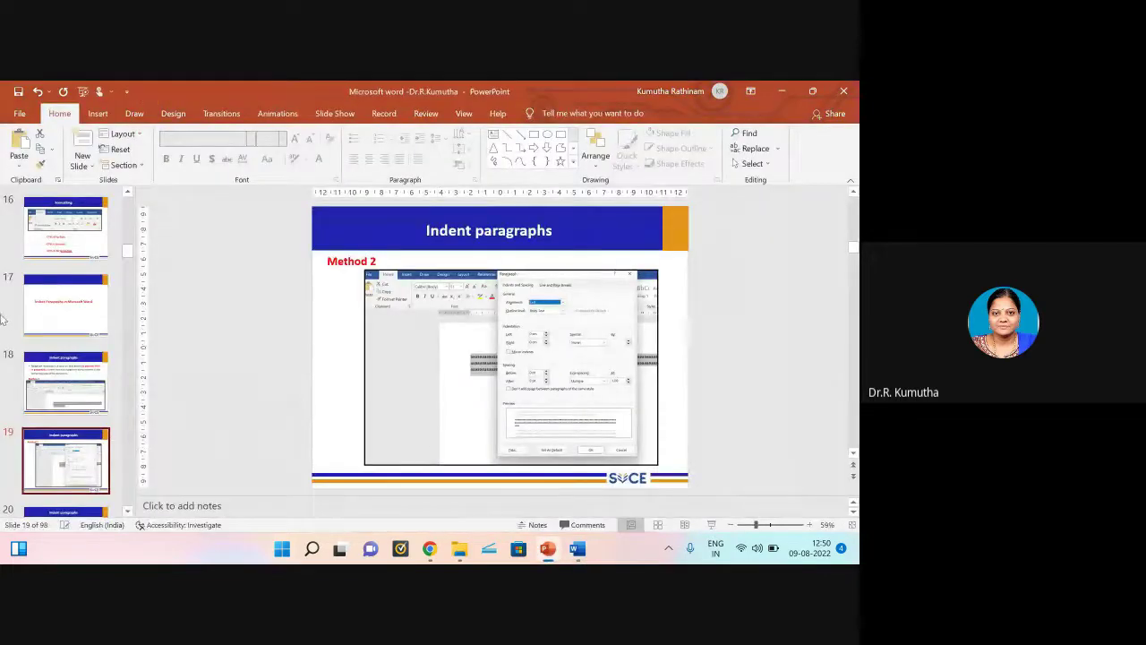
{"action": "scroll", "coordinate": [39, 362], "scroll_direction": "down", "scroll_amount": 1}
{"action": "scroll", "coordinate": [40, 361], "scroll_direction": "down", "scroll_amount": 2}
{"action": "scroll", "coordinate": [78, 390], "scroll_direction": "down", "scroll_amount": 5}
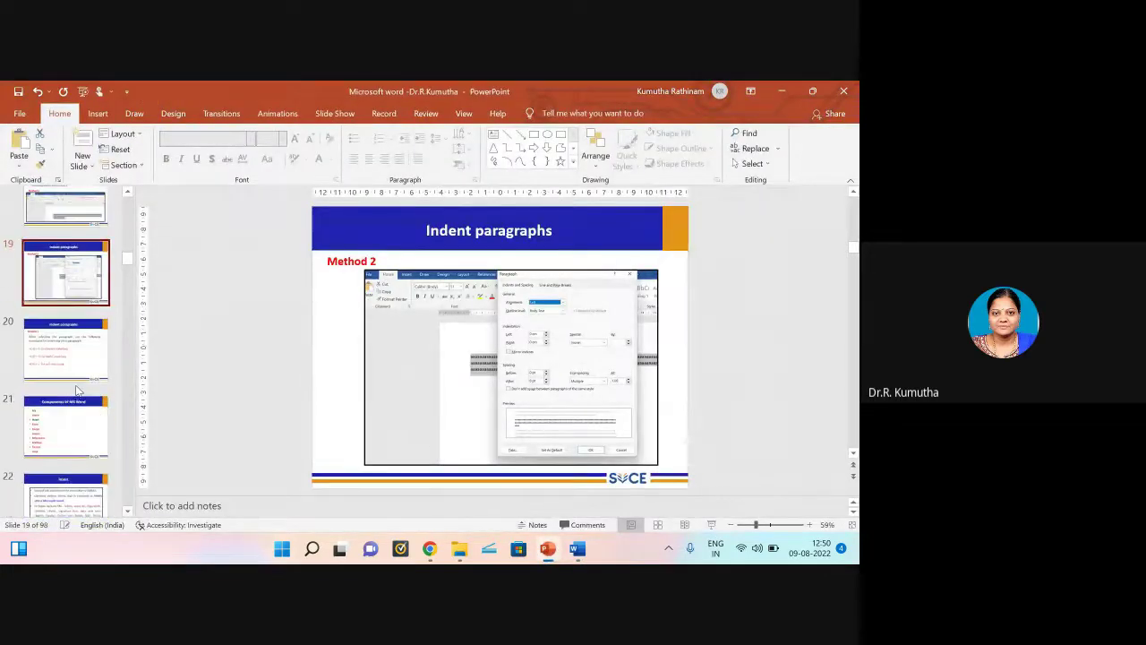
{"action": "left_click", "coordinate": [87, 319]}
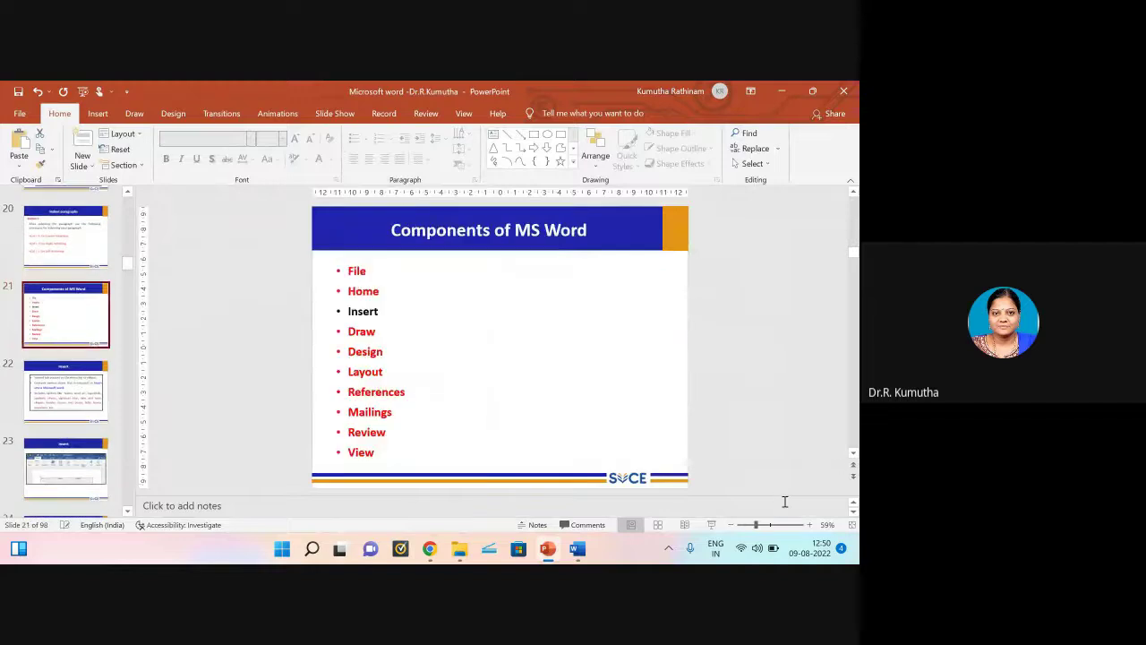
Step: Start the slide show from the "Components of MS Word" slide and advance two slides to the Insert ribbon illustration
{"action": "left_click", "coordinate": [713, 525]}
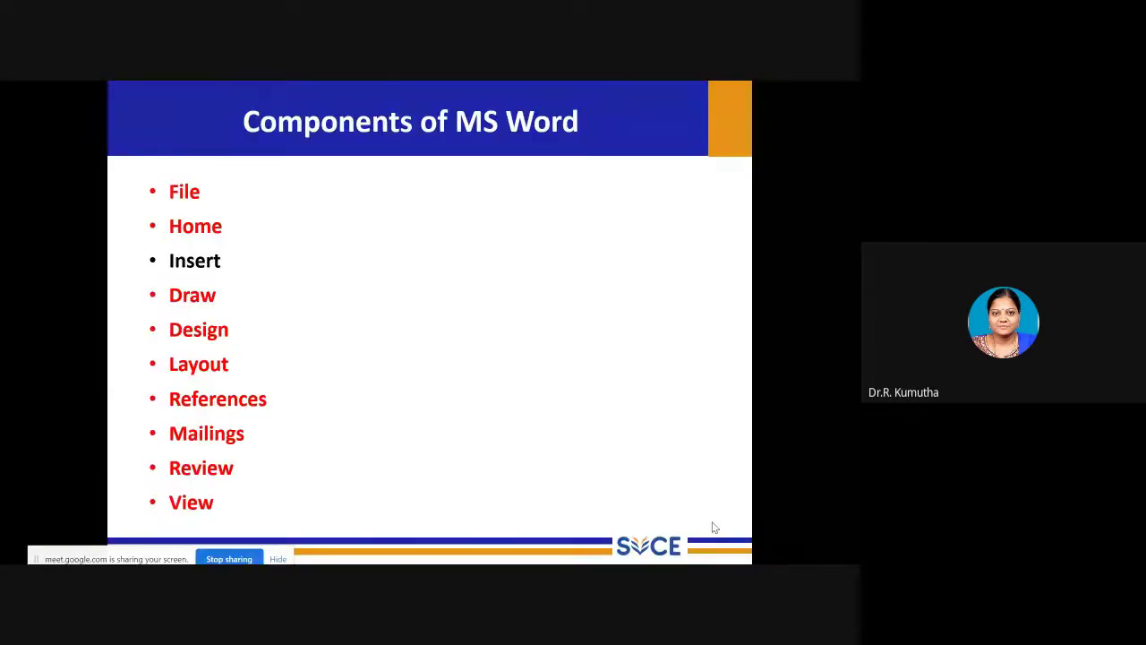
{"action": "left_click", "coordinate": [714, 527]}
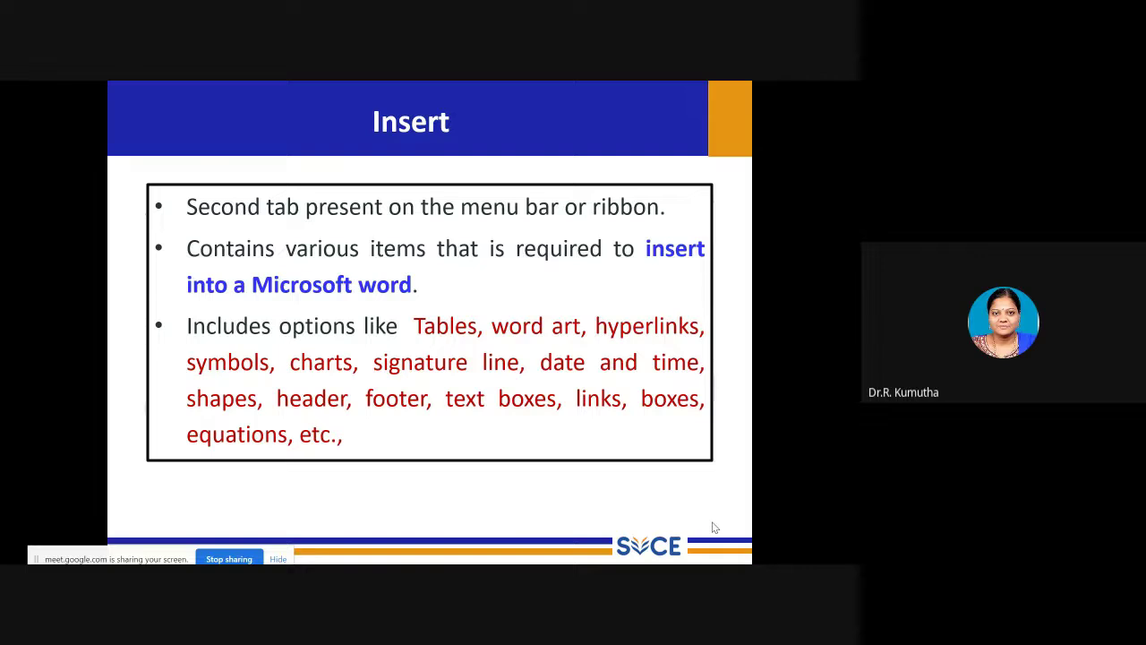
{"action": "key", "text": "Right"}
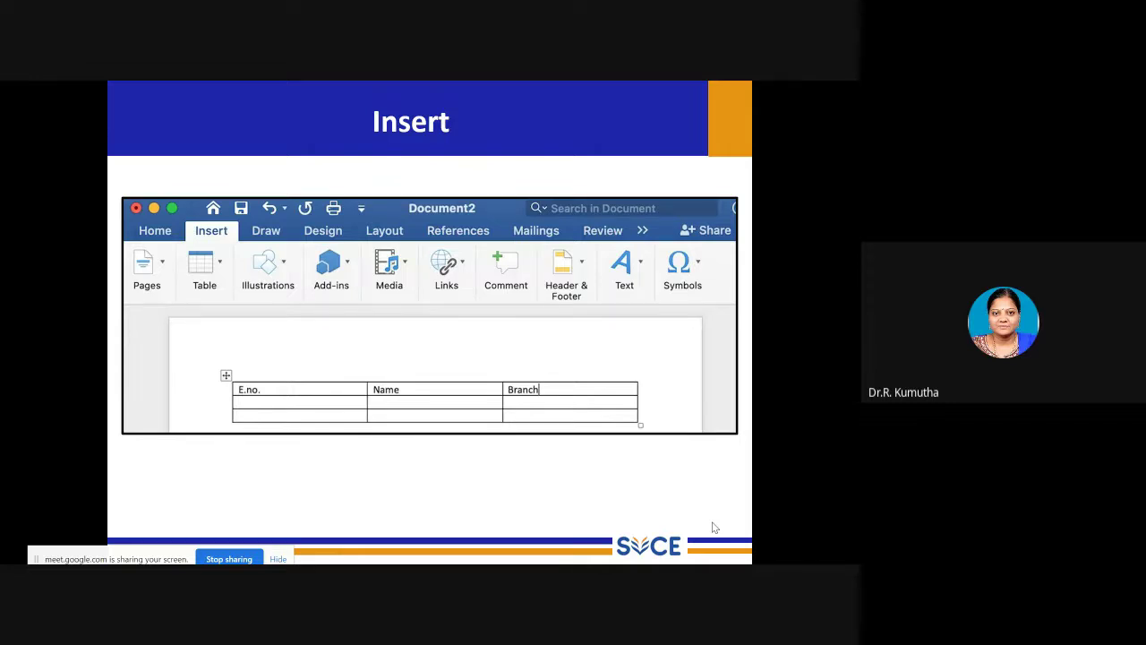
Step: Advance the slide show to the Page Numbers ribbon illustration, and return to Document3 in Word
{"action": "key", "text": "Right"}
{"action": "key", "text": "Right"}
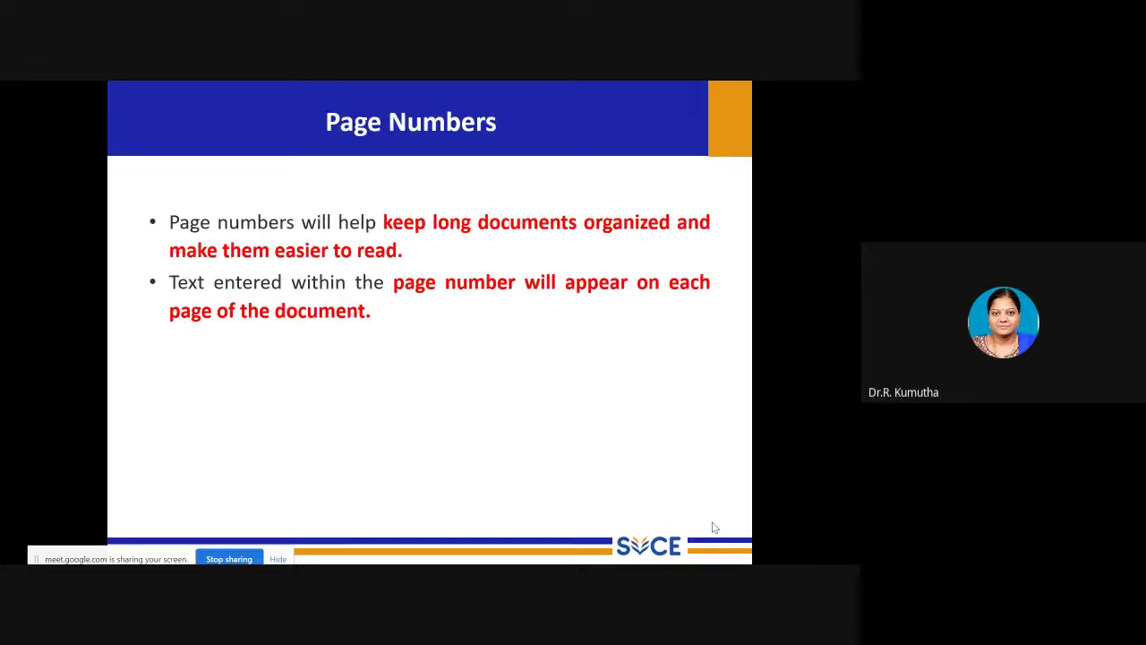
{"action": "key", "text": "Right"}
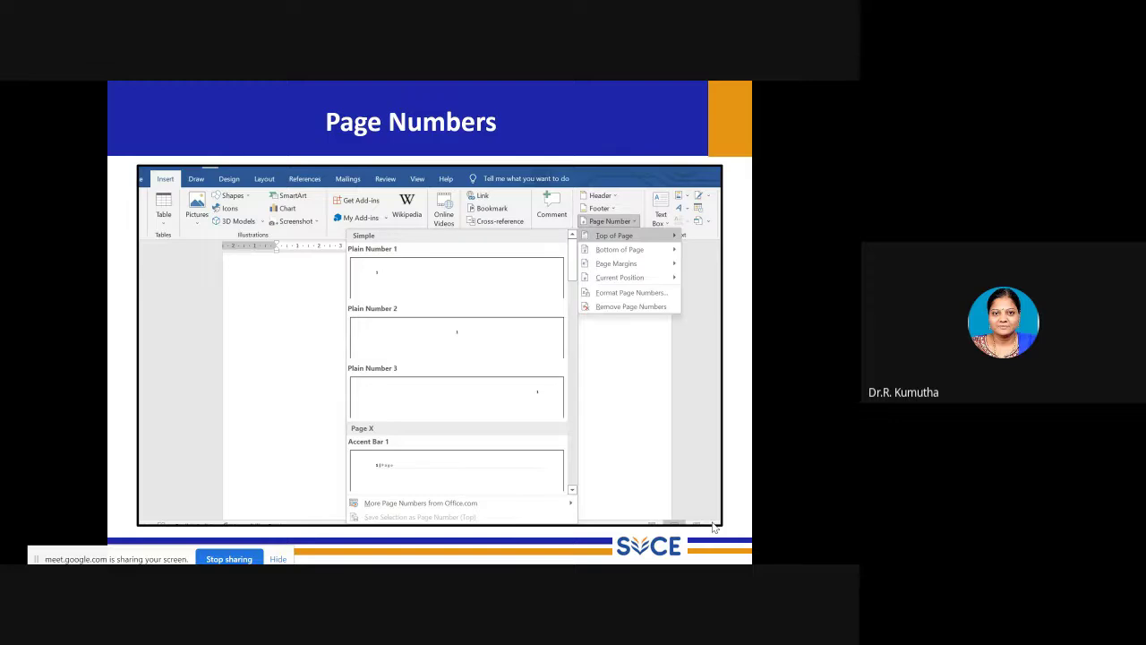
{"action": "key", "text": "Escape"}
{"action": "mouse_move", "coordinate": [577, 548]}
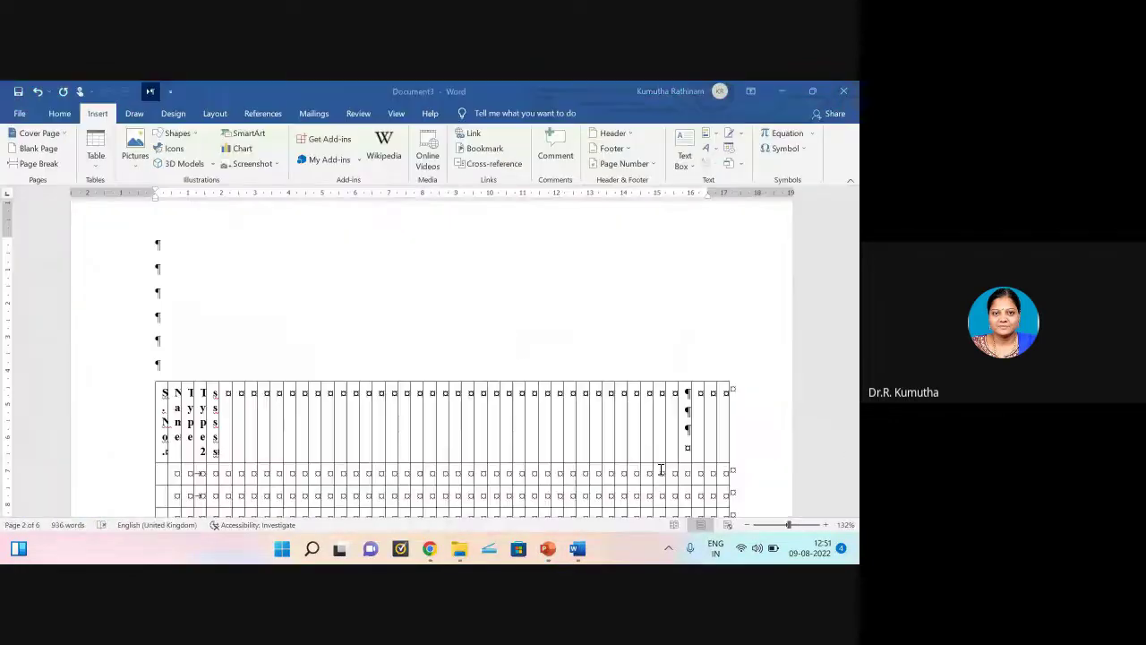
{"action": "left_click", "coordinate": [638, 484]}
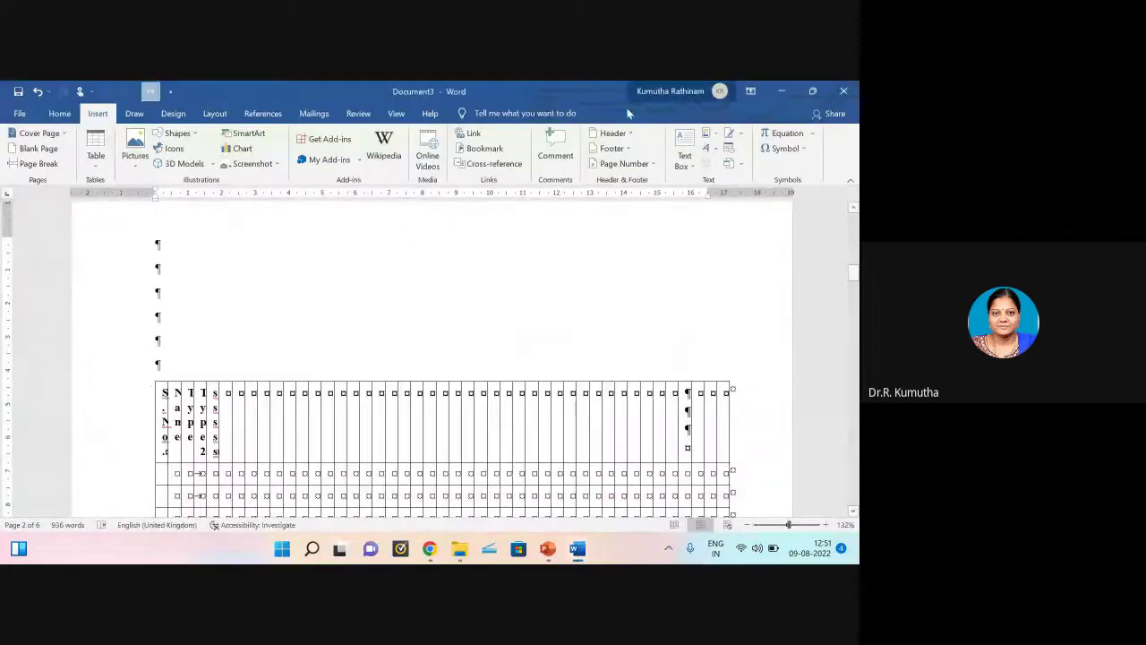
Step: Insert an Accent Bar 1 page number at the top of the page and close the header
{"action": "left_click", "coordinate": [655, 172]}
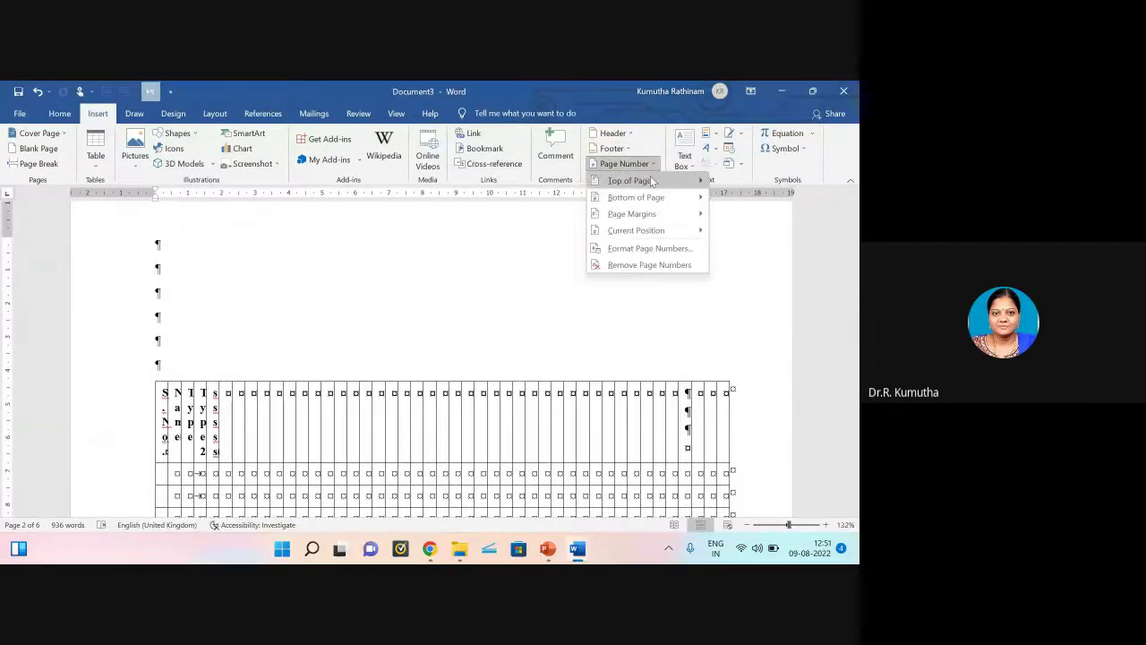
{"action": "mouse_move", "coordinate": [648, 182]}
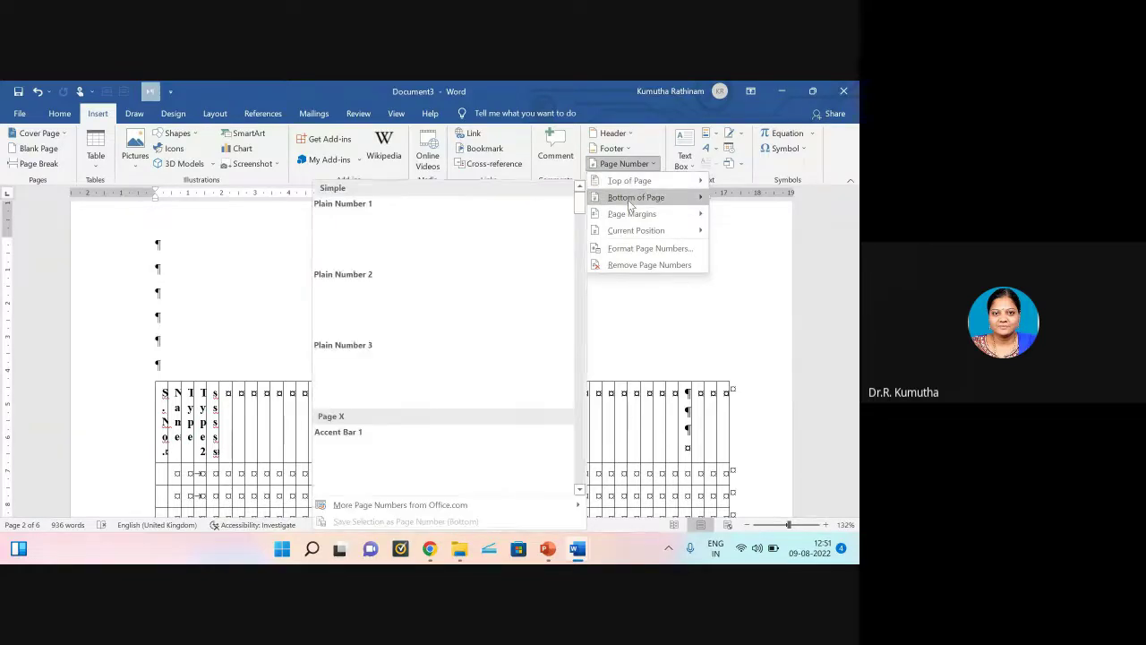
{"action": "mouse_move", "coordinate": [624, 220]}
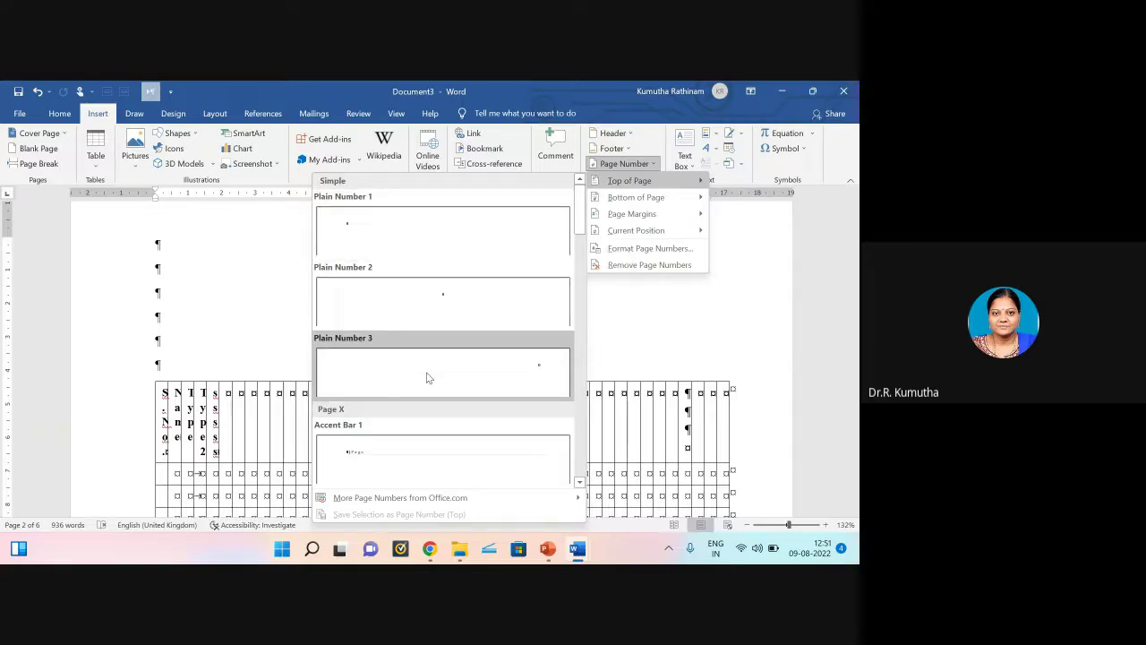
{"action": "left_click", "coordinate": [409, 463]}
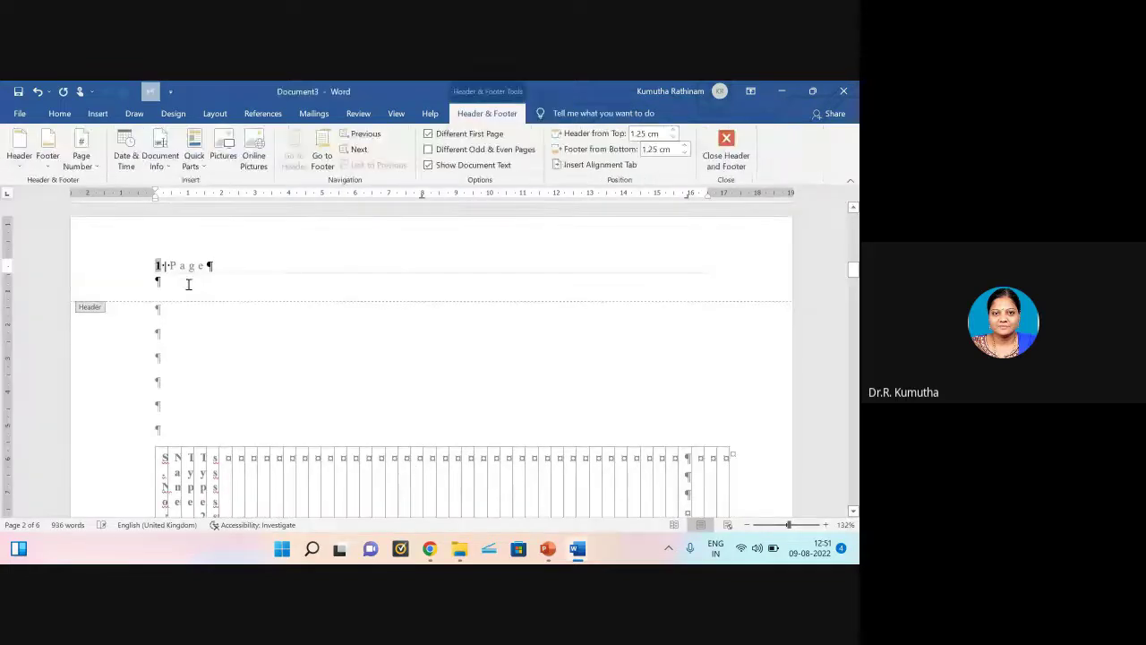
{"action": "left_click", "coordinate": [725, 152]}
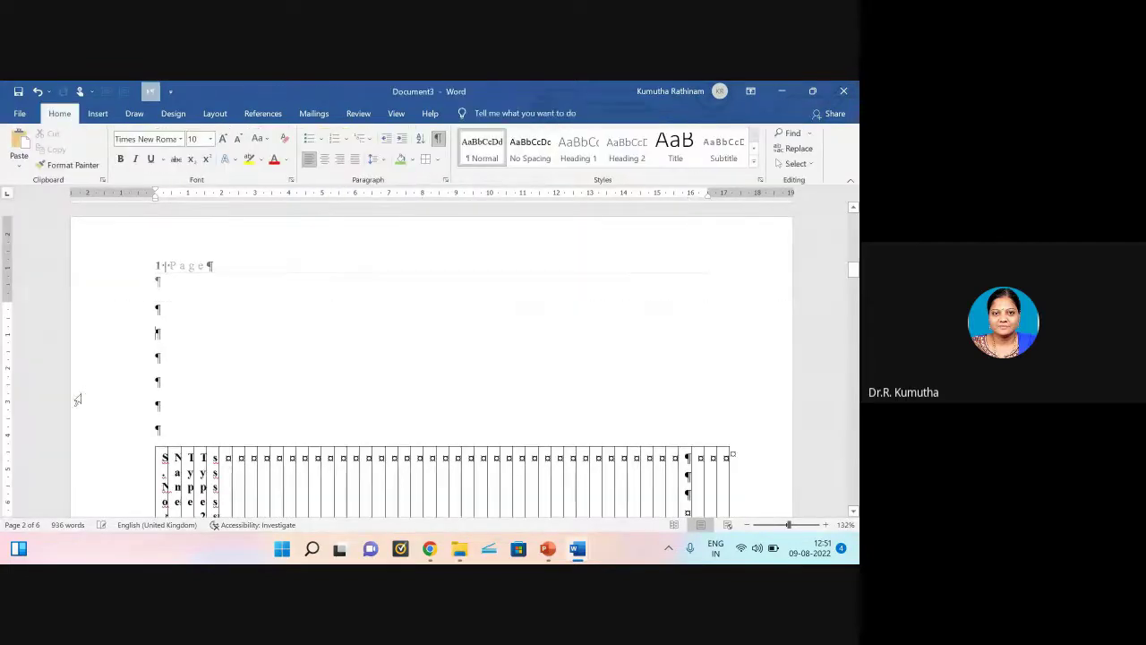
Step: Insert a Bold Numbers 3 "Page X of Y" page number at the bottom of the page
{"action": "scroll", "coordinate": [192, 269], "scroll_direction": "down", "scroll_amount": 10}
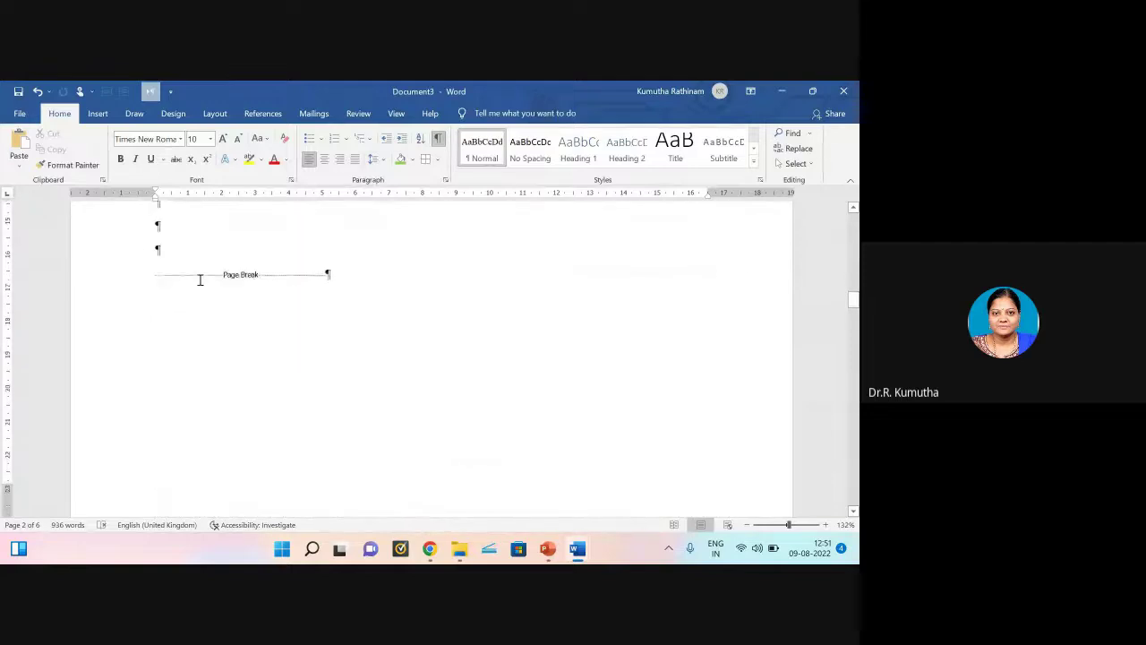
{"action": "scroll", "coordinate": [200, 280], "scroll_direction": "down", "scroll_amount": 15}
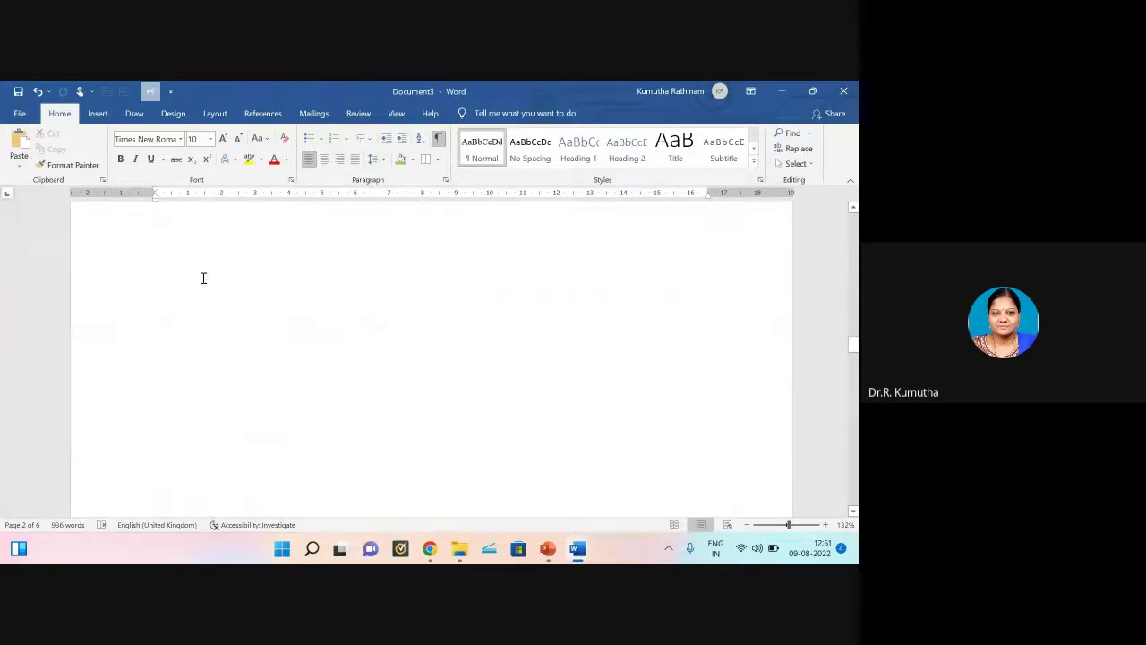
{"action": "scroll", "coordinate": [203, 279], "scroll_direction": "up", "scroll_amount": 10}
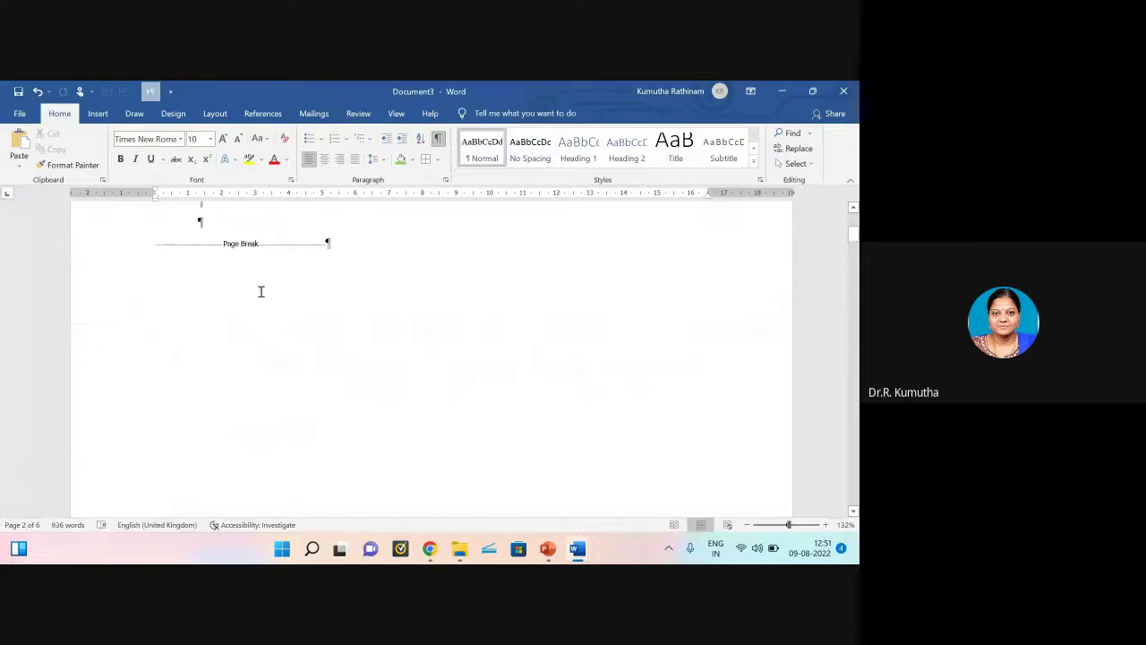
{"action": "scroll", "coordinate": [261, 291], "scroll_direction": "down", "scroll_amount": 3}
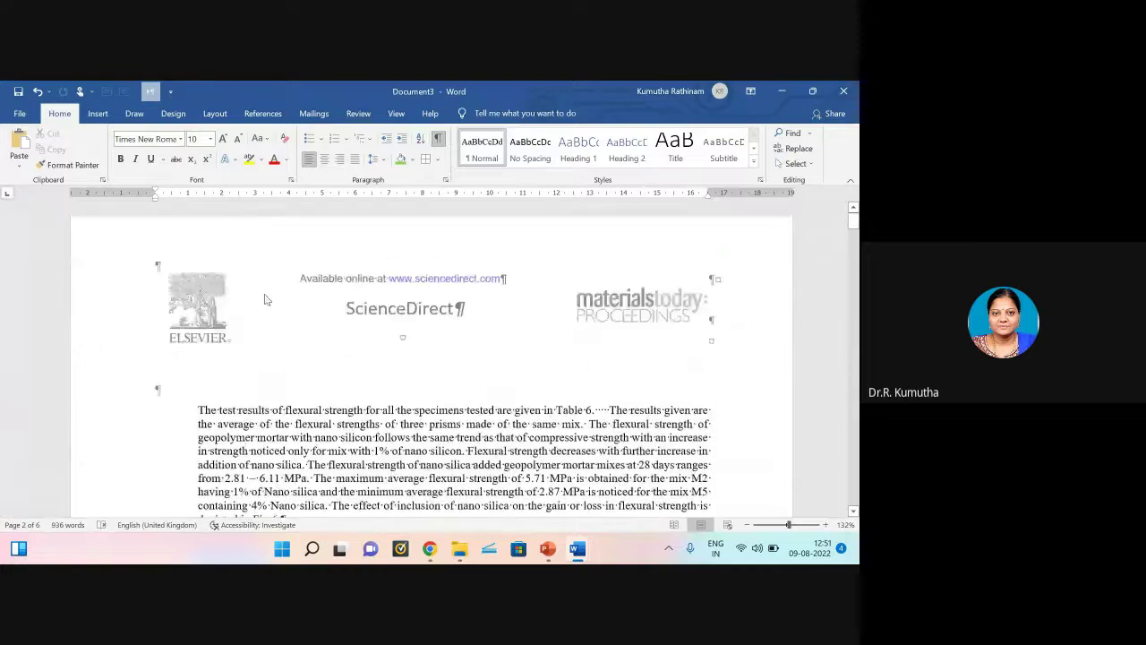
{"action": "left_click", "coordinate": [100, 115]}
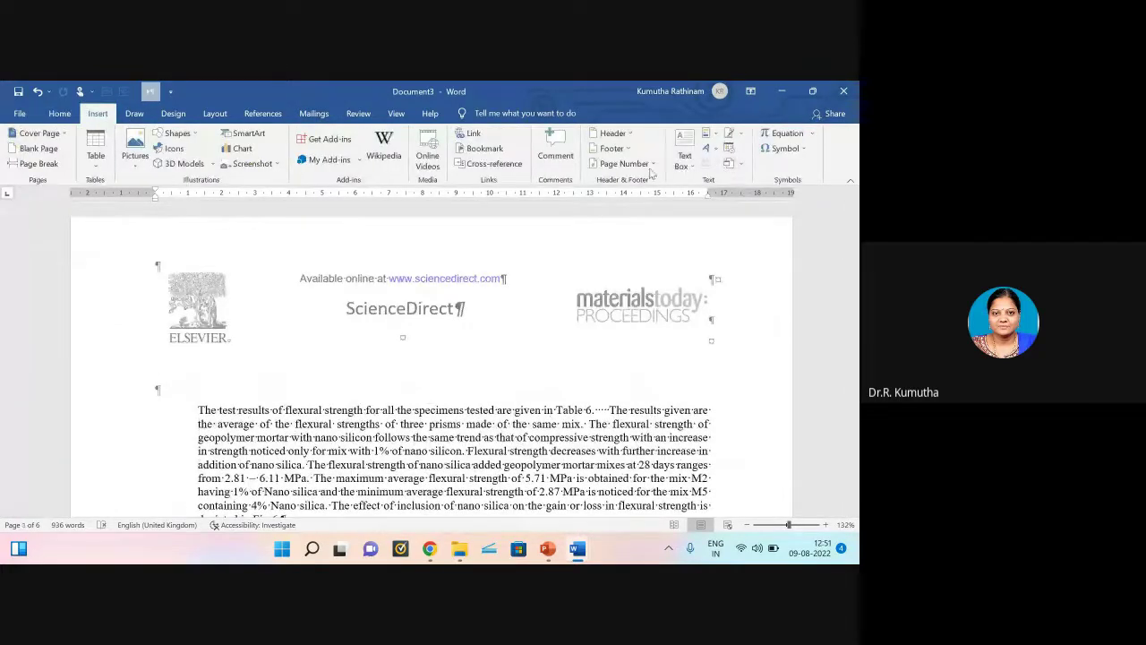
{"action": "left_click", "coordinate": [627, 164]}
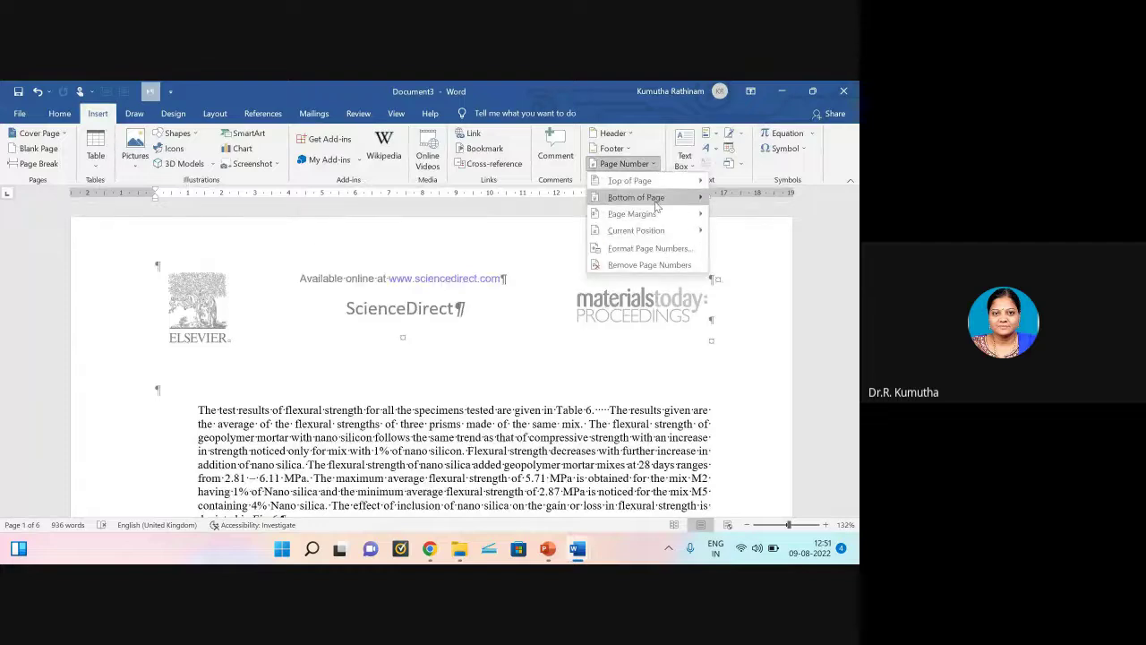
{"action": "mouse_move", "coordinate": [657, 206]}
{"action": "scroll", "coordinate": [461, 424], "scroll_direction": "down", "scroll_amount": 5}
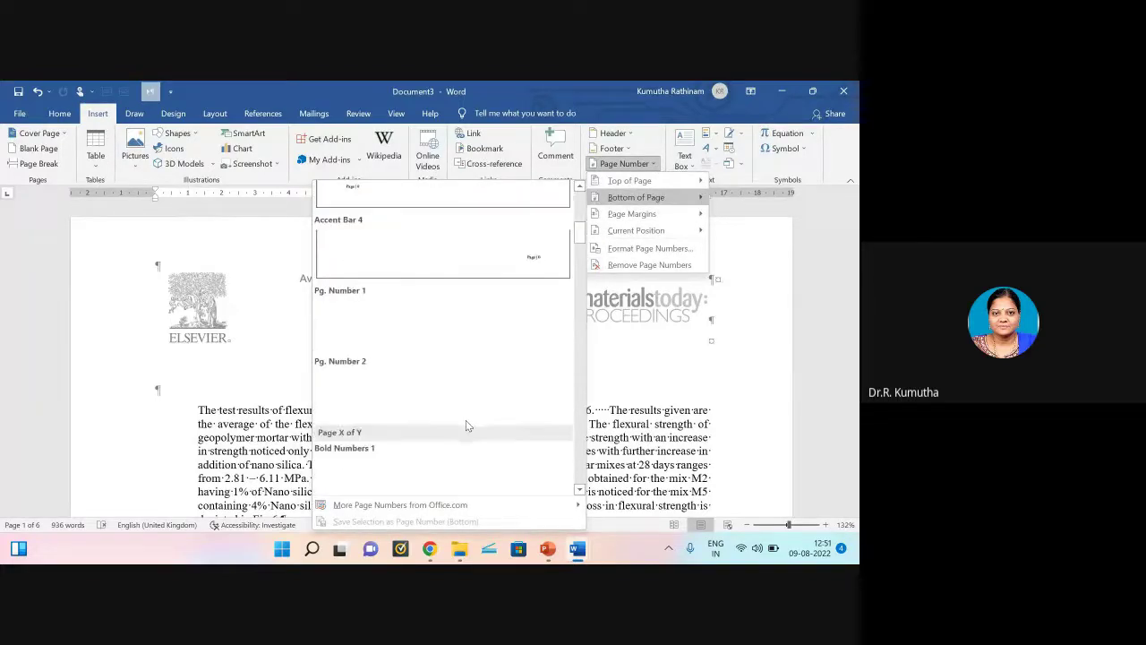
{"action": "scroll", "coordinate": [465, 425], "scroll_direction": "down", "scroll_amount": 3}
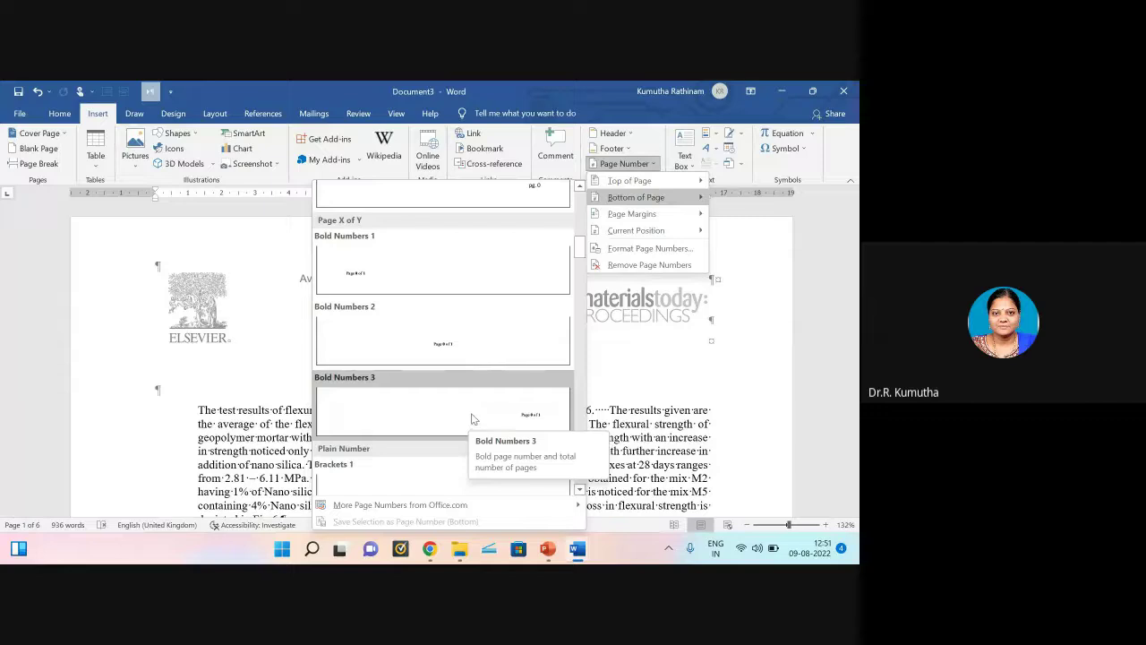
{"action": "left_click", "coordinate": [473, 418]}
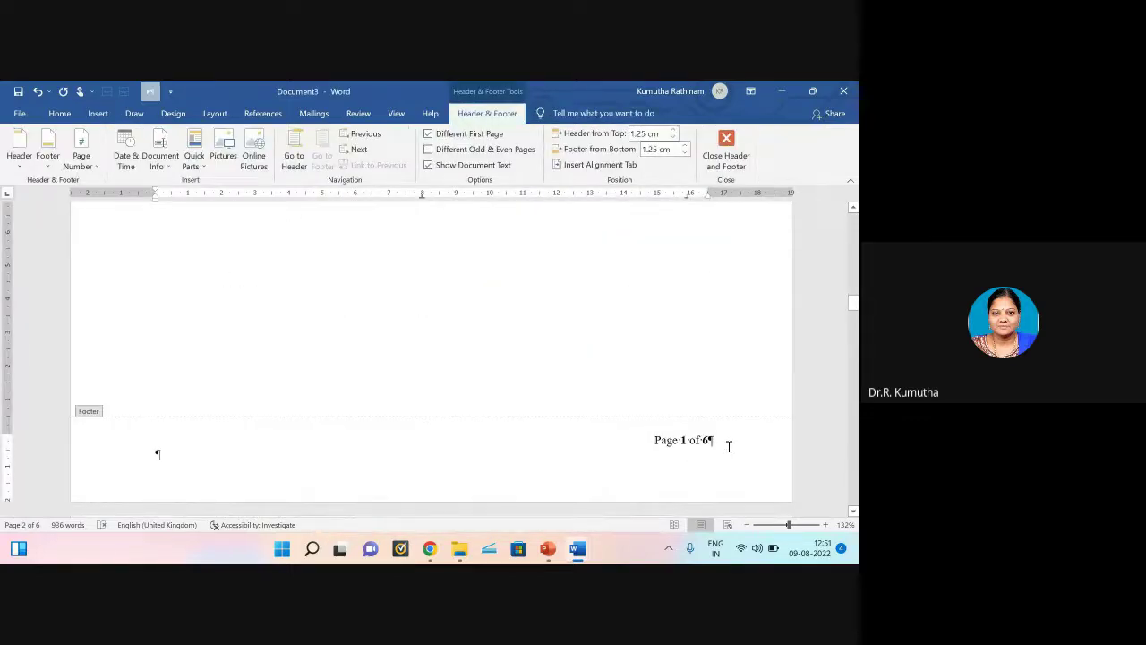
Step: Add an Accent Bar, Right page number in the page margins
{"action": "scroll", "coordinate": [728, 446], "scroll_direction": "down", "scroll_amount": 15}
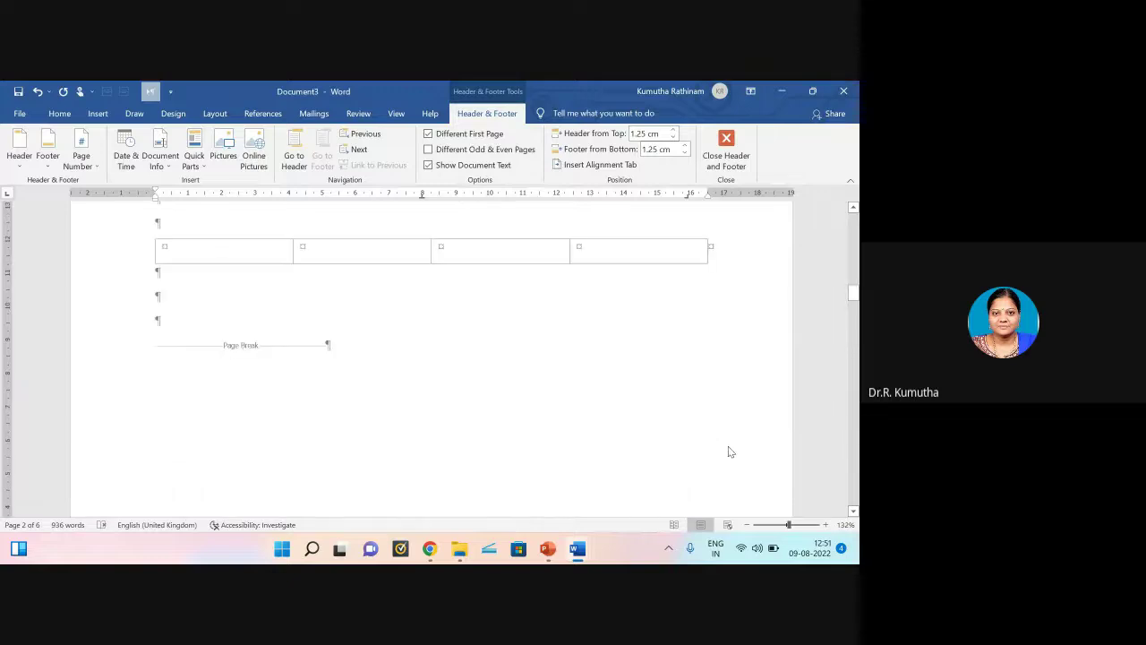
{"action": "scroll", "coordinate": [734, 445], "scroll_direction": "down", "scroll_amount": 5}
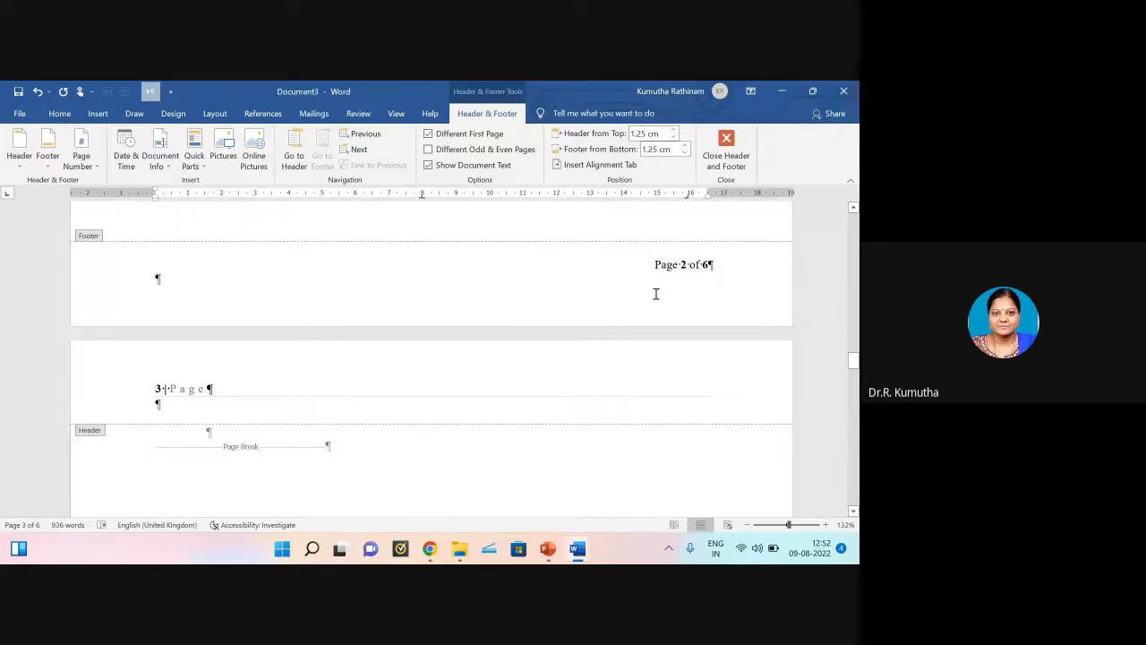
{"action": "left_click", "coordinate": [97, 113]}
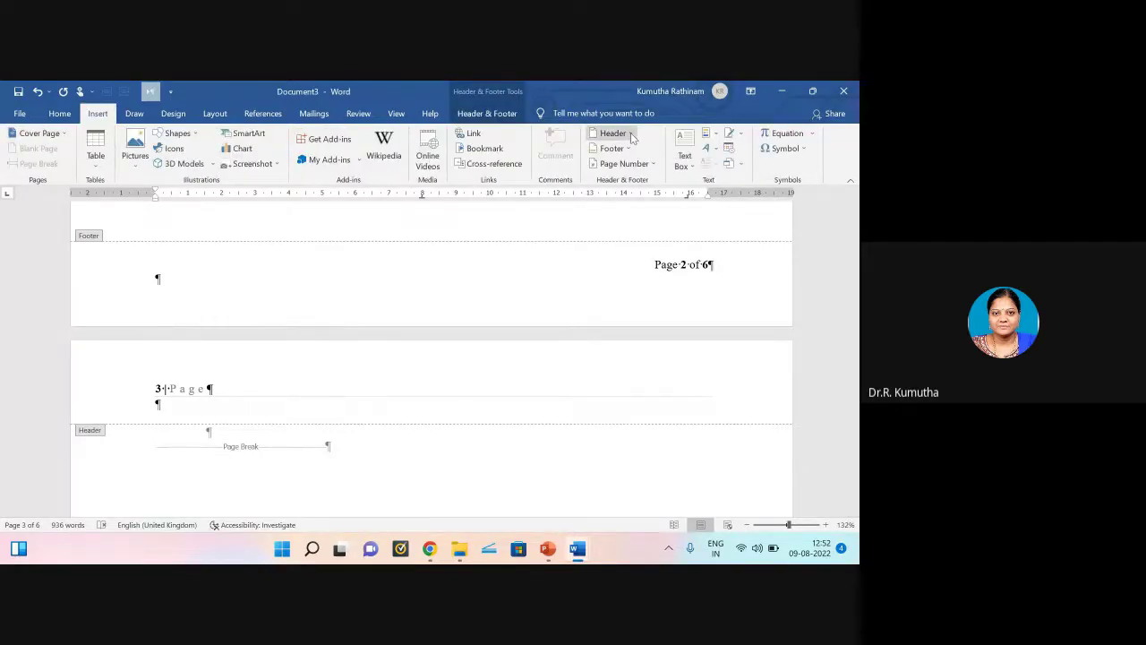
{"action": "left_click", "coordinate": [651, 167]}
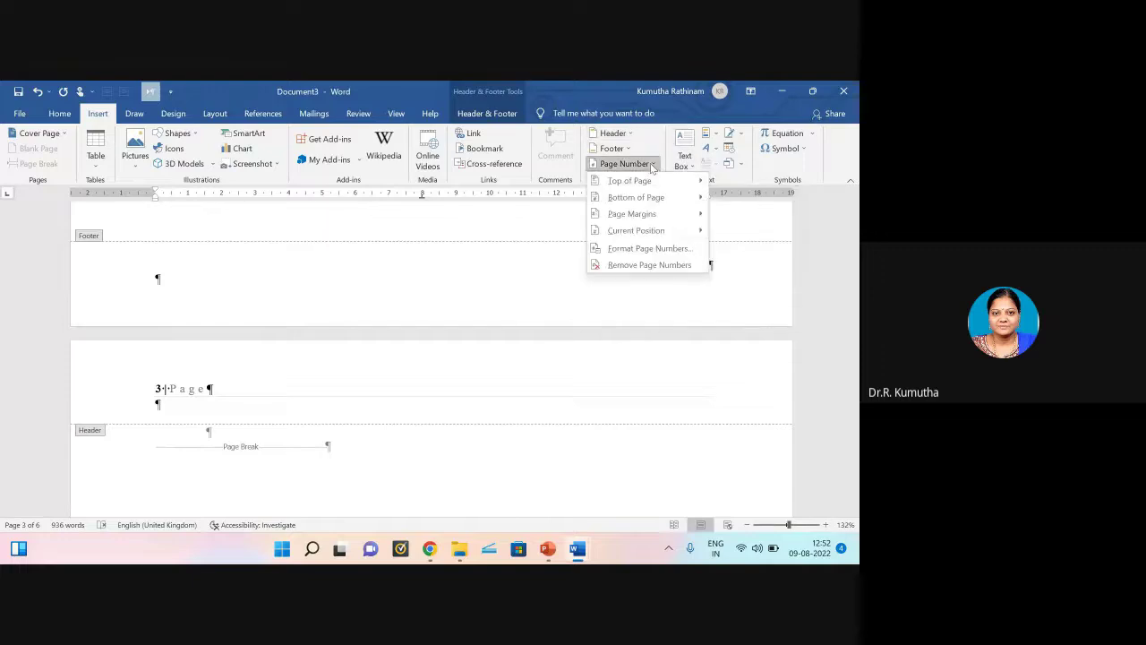
{"action": "mouse_move", "coordinate": [652, 218]}
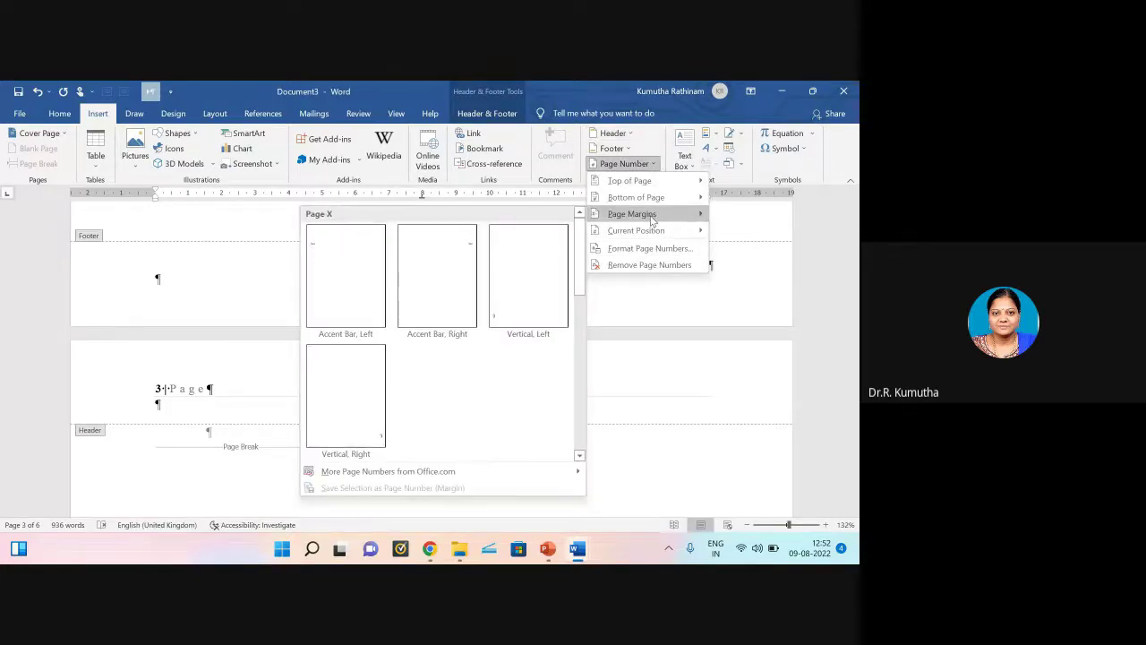
{"action": "left_click", "coordinate": [438, 258]}
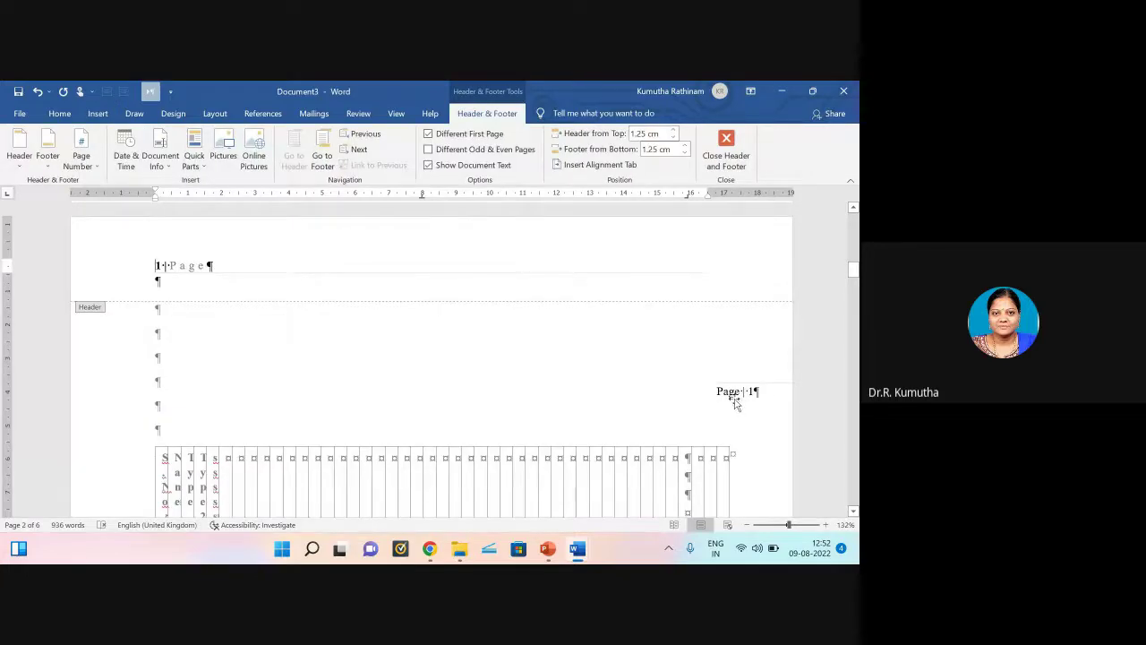
Step: Examine the page numbers in the header, right margin and footer across the pages, and select the second page's footer number
{"action": "scroll", "coordinate": [742, 398], "scroll_direction": "down", "scroll_amount": 1}
{"action": "scroll", "coordinate": [741, 405], "scroll_direction": "down", "scroll_amount": 10}
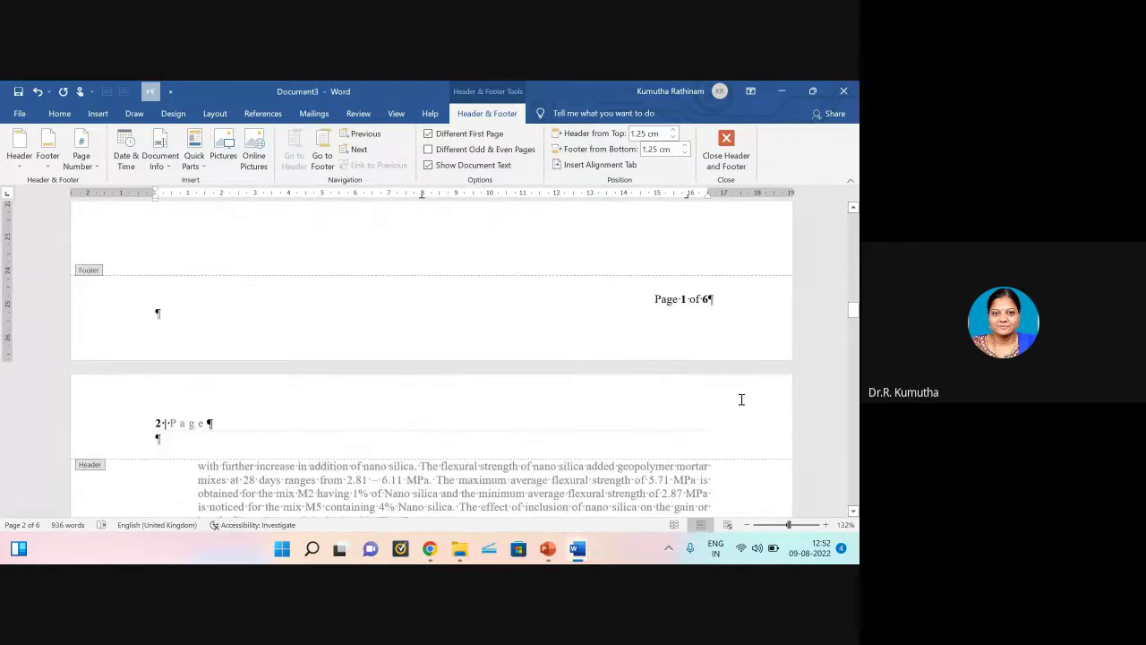
{"action": "scroll", "coordinate": [742, 399], "scroll_direction": "down", "scroll_amount": 6}
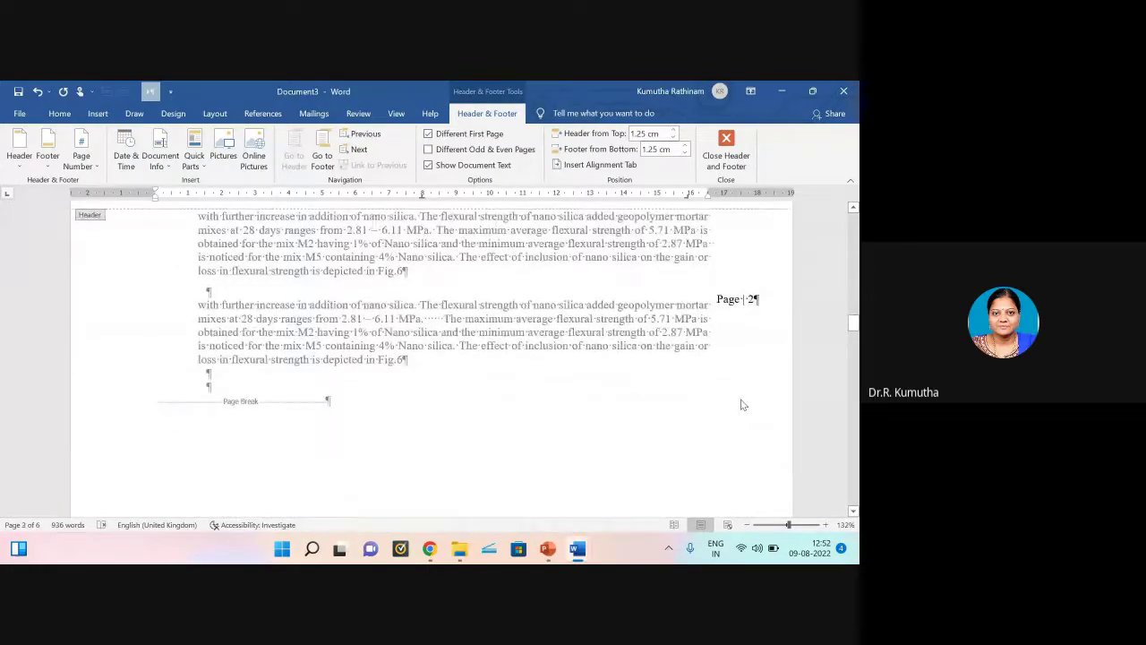
{"action": "scroll", "coordinate": [742, 405], "scroll_direction": "up", "scroll_amount": 10}
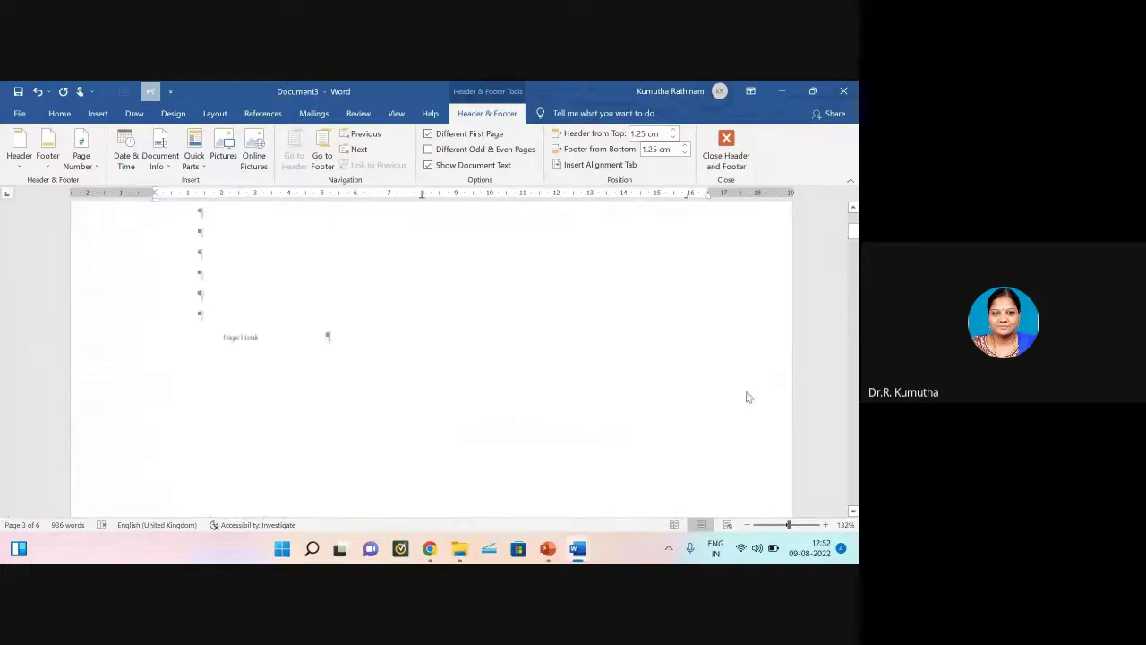
{"action": "scroll", "coordinate": [749, 397], "scroll_direction": "up", "scroll_amount": 5}
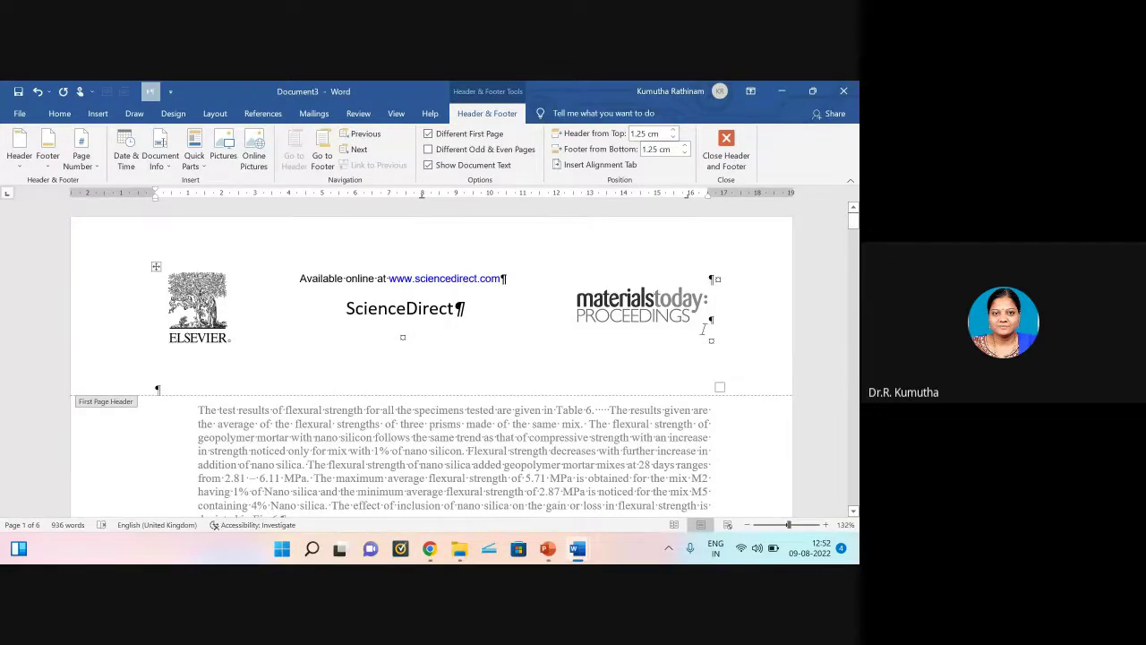
{"action": "scroll", "coordinate": [709, 344], "scroll_direction": "down", "scroll_amount": 15}
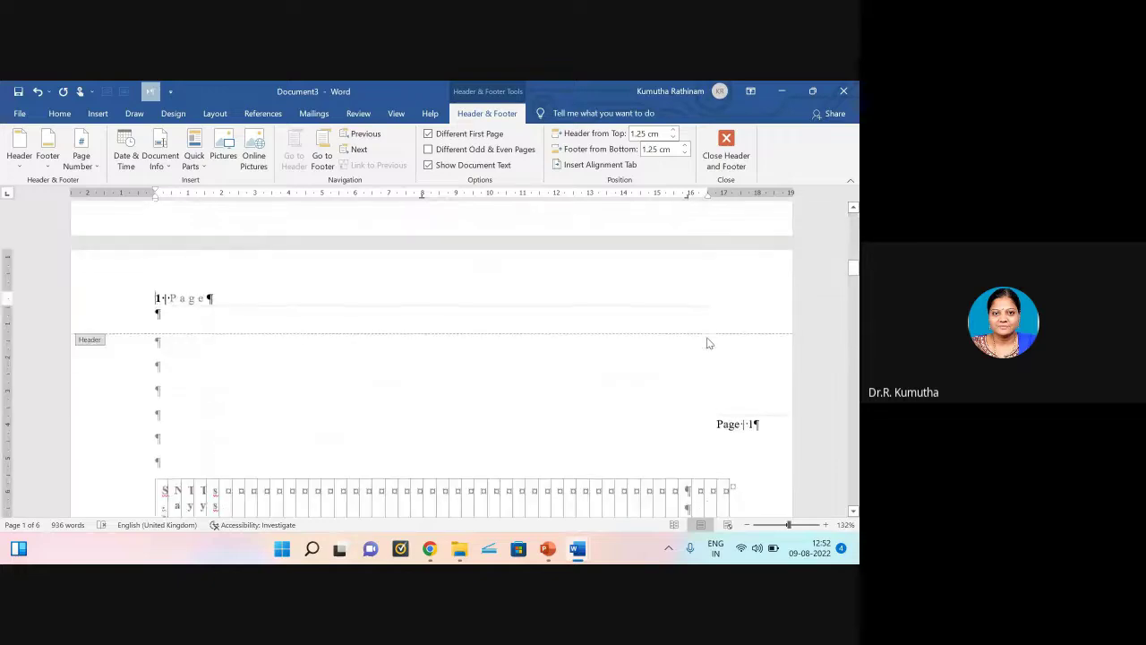
{"action": "scroll", "coordinate": [709, 344], "scroll_direction": "down", "scroll_amount": 8}
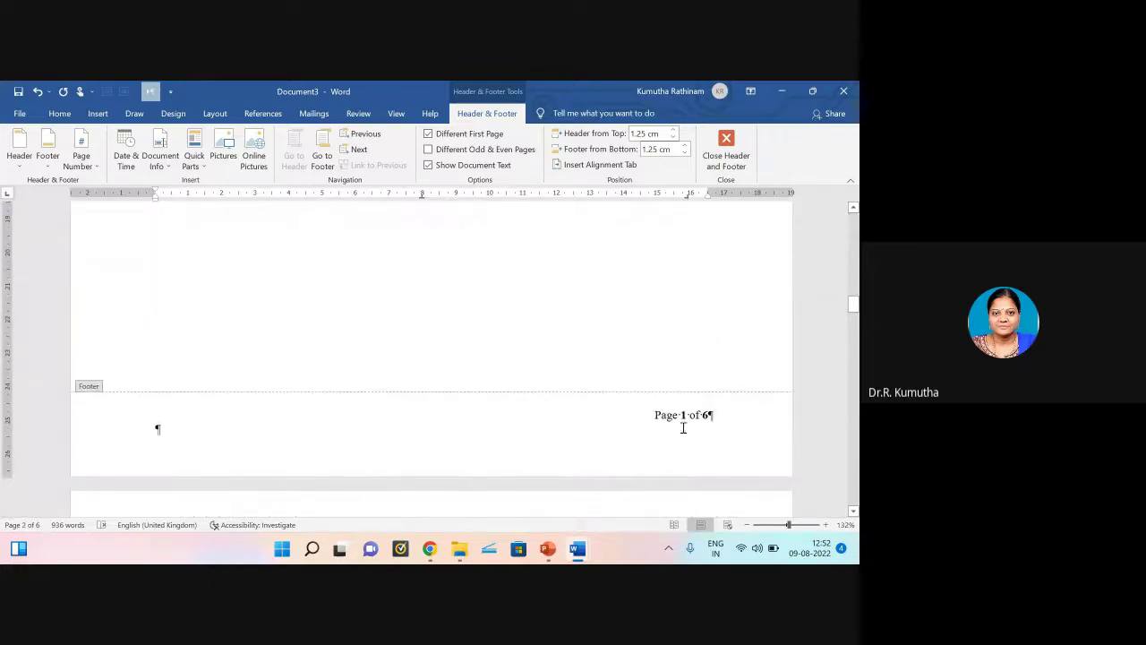
{"action": "left_click_drag", "start_coordinate": [669, 414], "coordinate": [721, 406]}
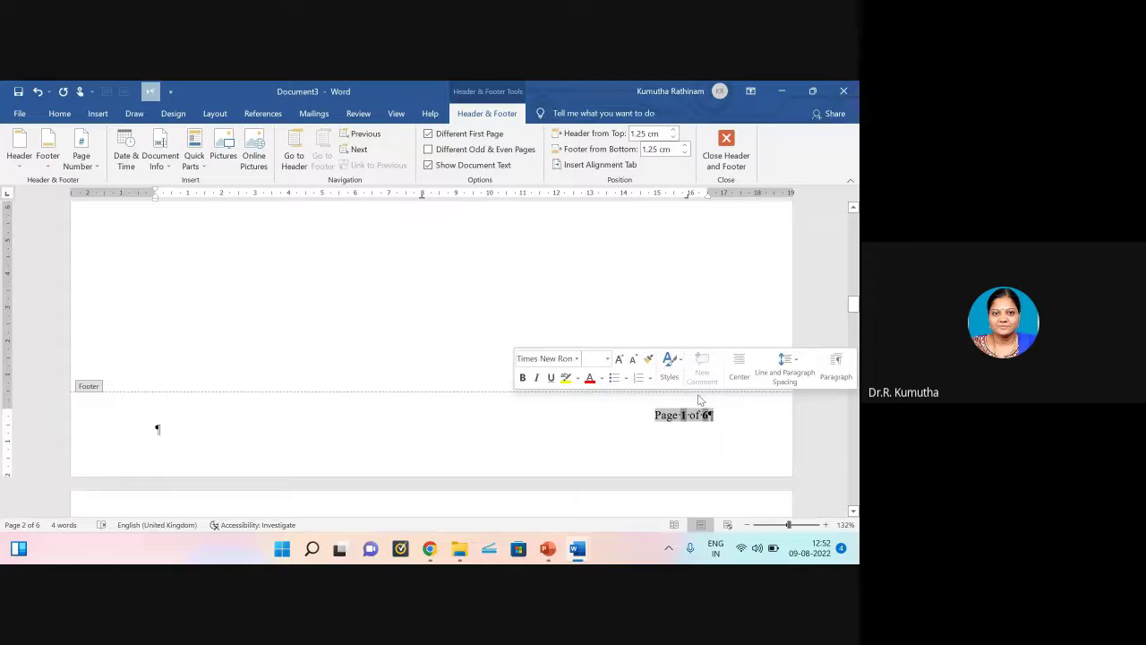
{"action": "scroll", "coordinate": [639, 324], "scroll_direction": "up", "scroll_amount": 3}
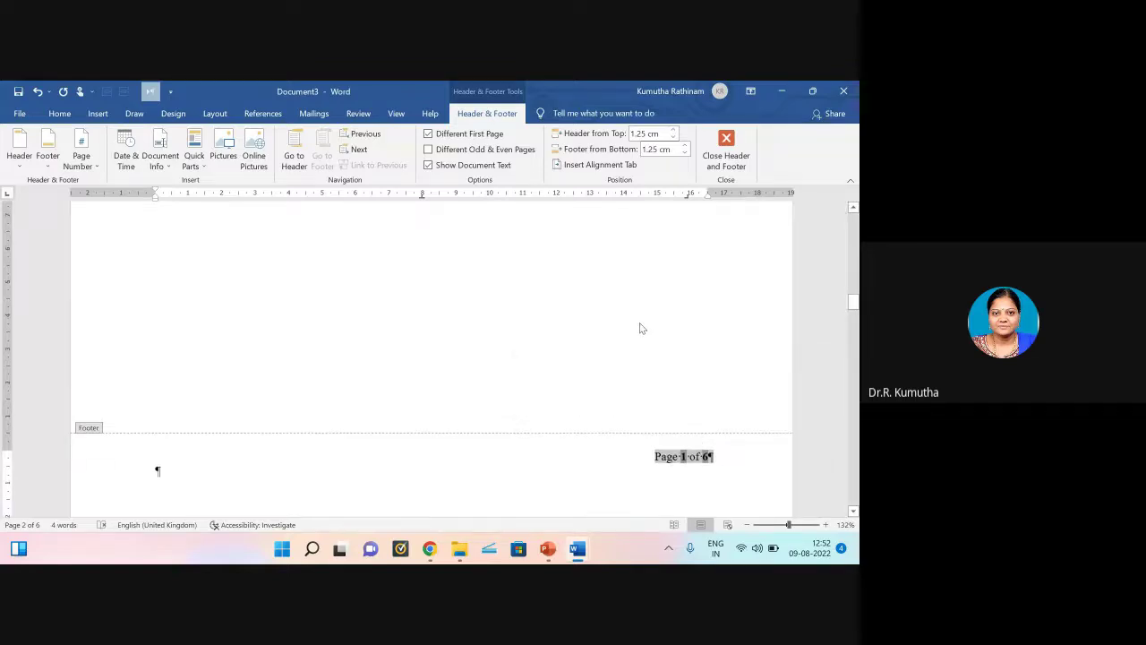
Step: Browse the built-in header designs, from Blank through Motion, and close the gallery without inserting one
{"action": "left_click", "coordinate": [96, 114]}
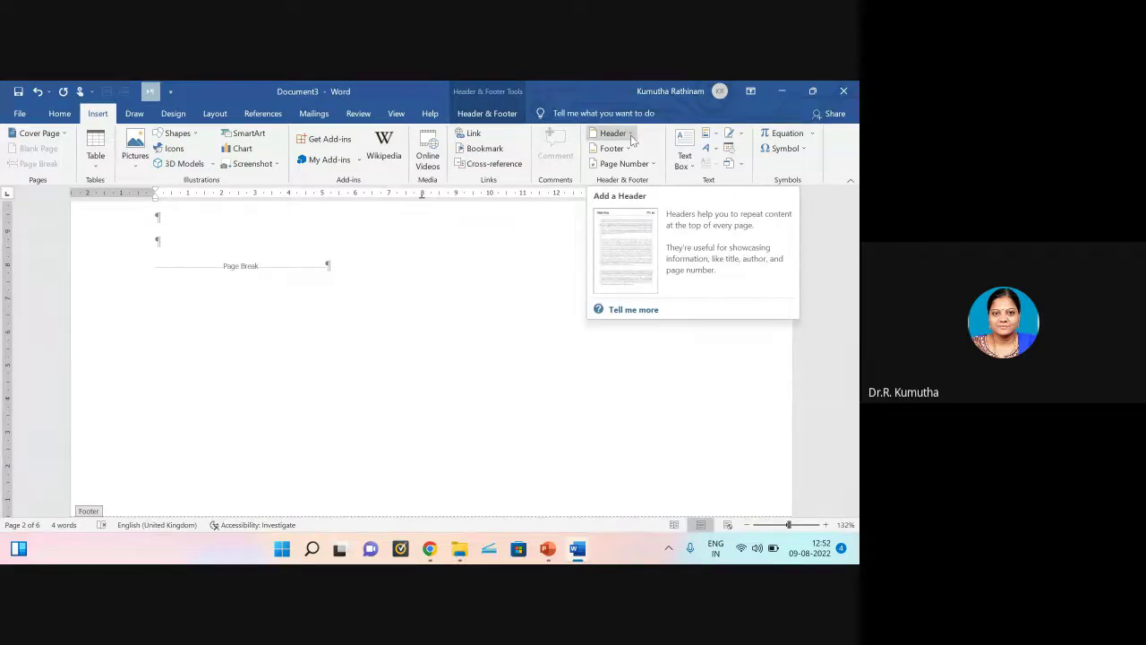
{"action": "left_click", "coordinate": [631, 140]}
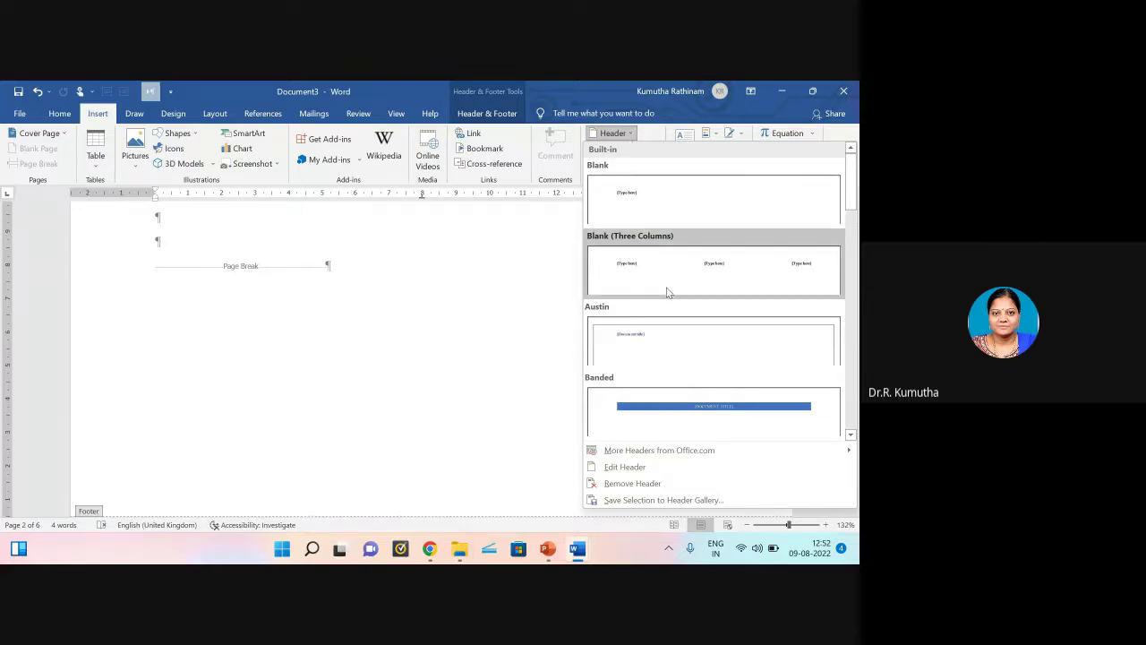
{"action": "scroll", "coordinate": [667, 289], "scroll_direction": "down", "scroll_amount": 5}
{"action": "scroll", "coordinate": [666, 288], "scroll_direction": "down", "scroll_amount": 3}
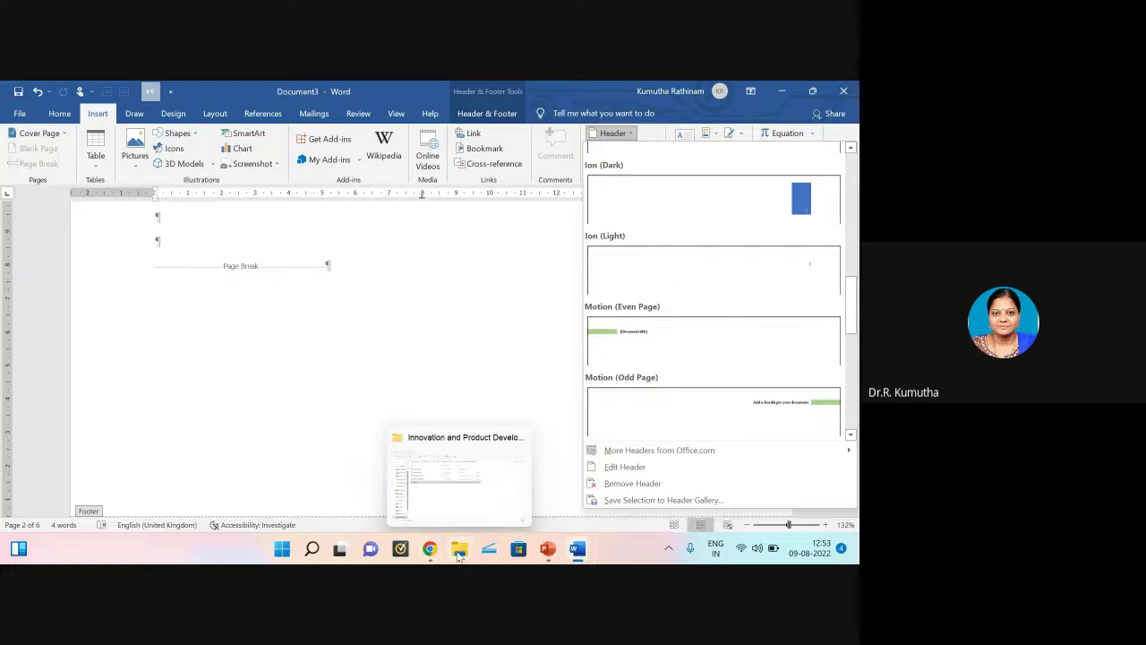
{"action": "left_click", "coordinate": [496, 477]}
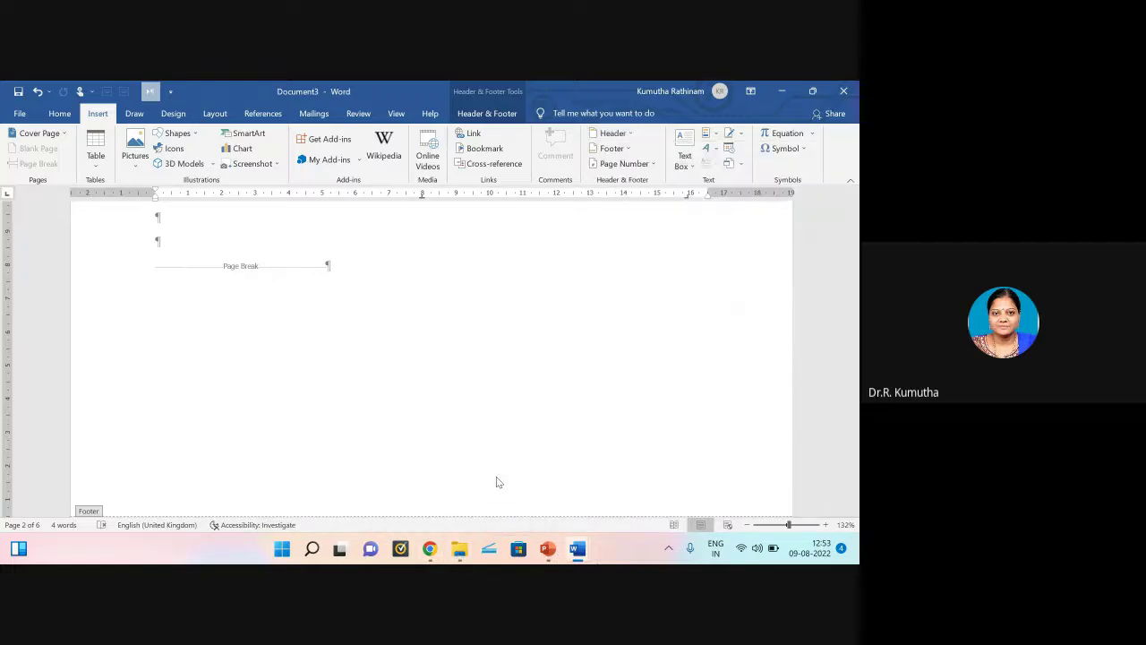
Step: Switch to File Explorer and browse from the SVCE folder into Pubs for a sample paper
{"action": "left_click", "coordinate": [455, 557]}
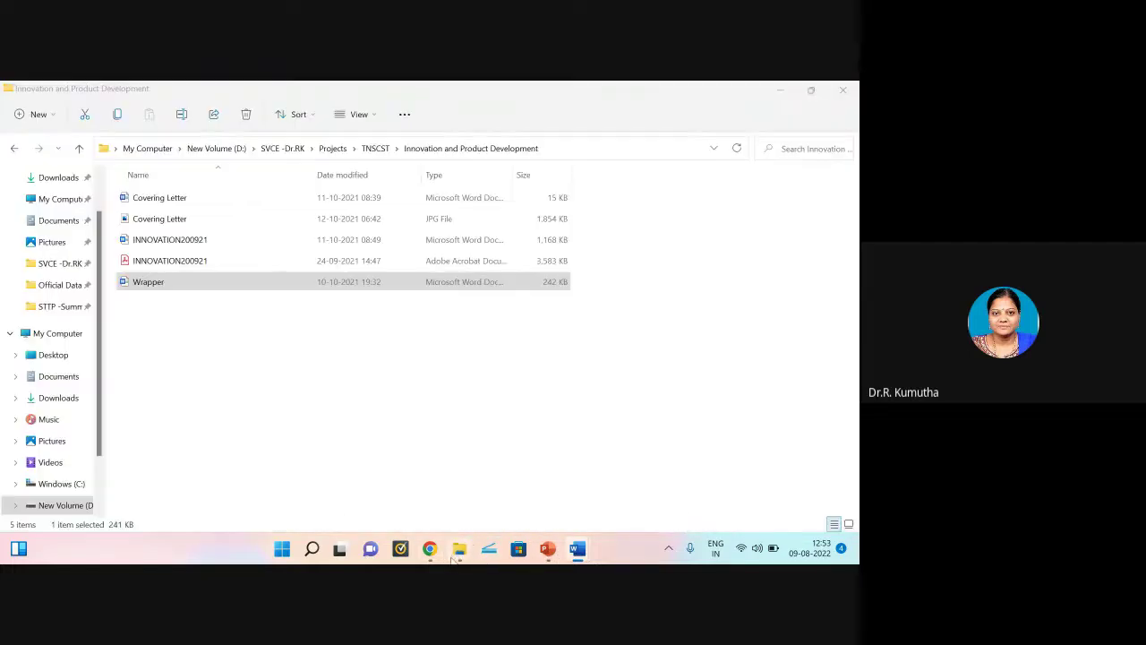
{"action": "left_click", "coordinate": [285, 148]}
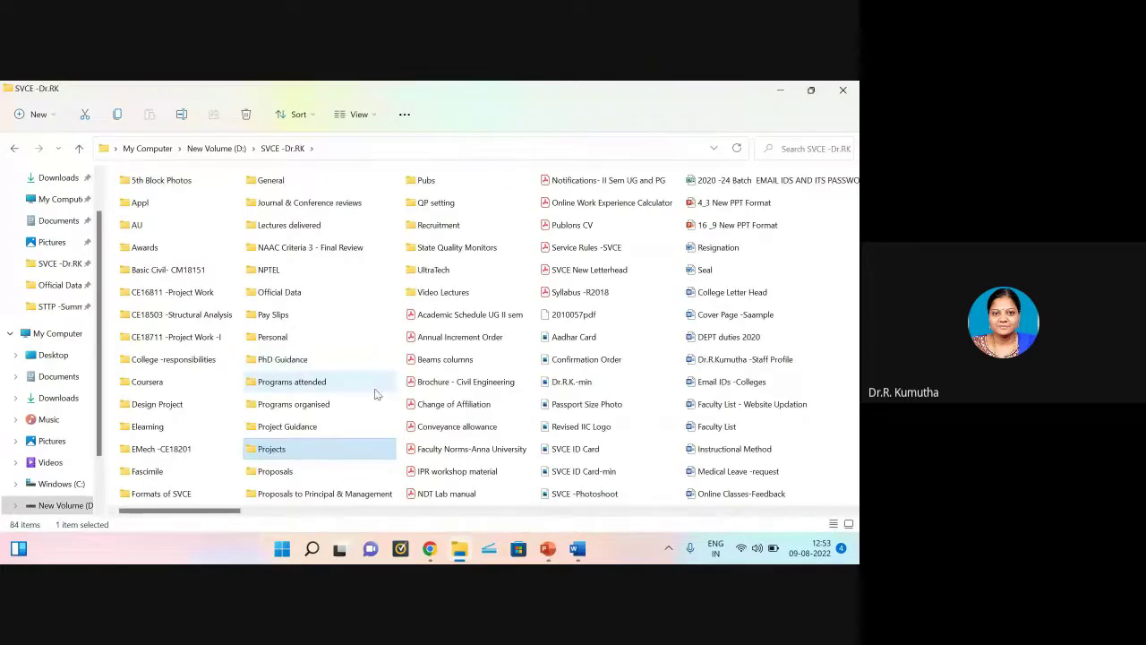
{"action": "scroll", "coordinate": [295, 426], "scroll_direction": "right", "scroll_amount": 1}
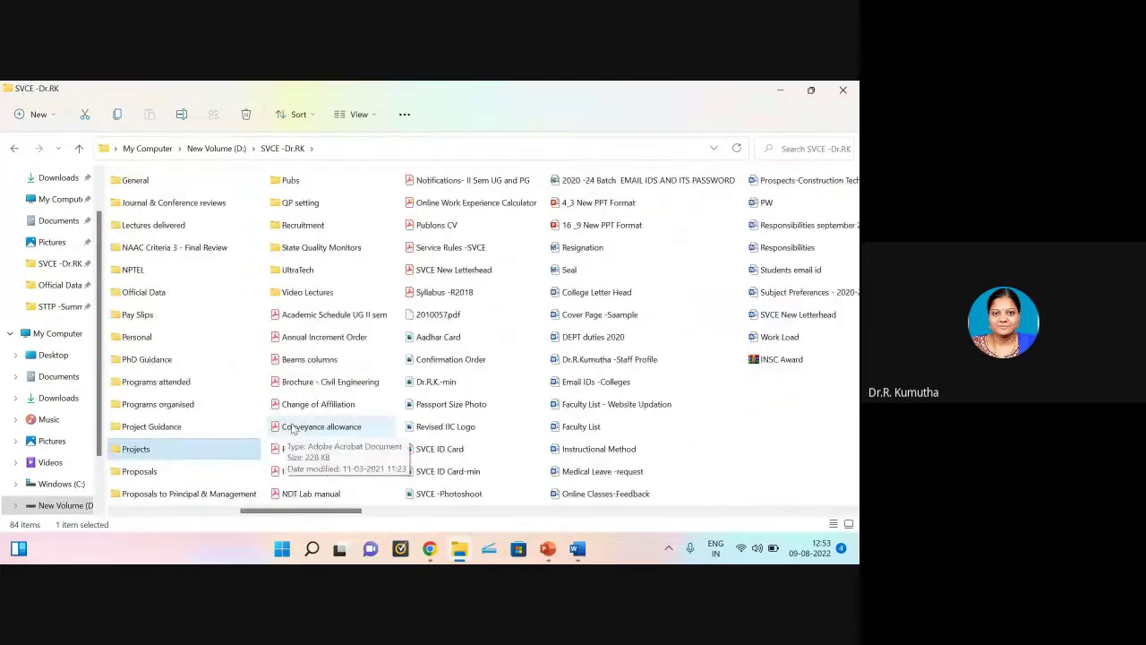
{"action": "scroll", "coordinate": [295, 428], "scroll_direction": "left", "scroll_amount": 1}
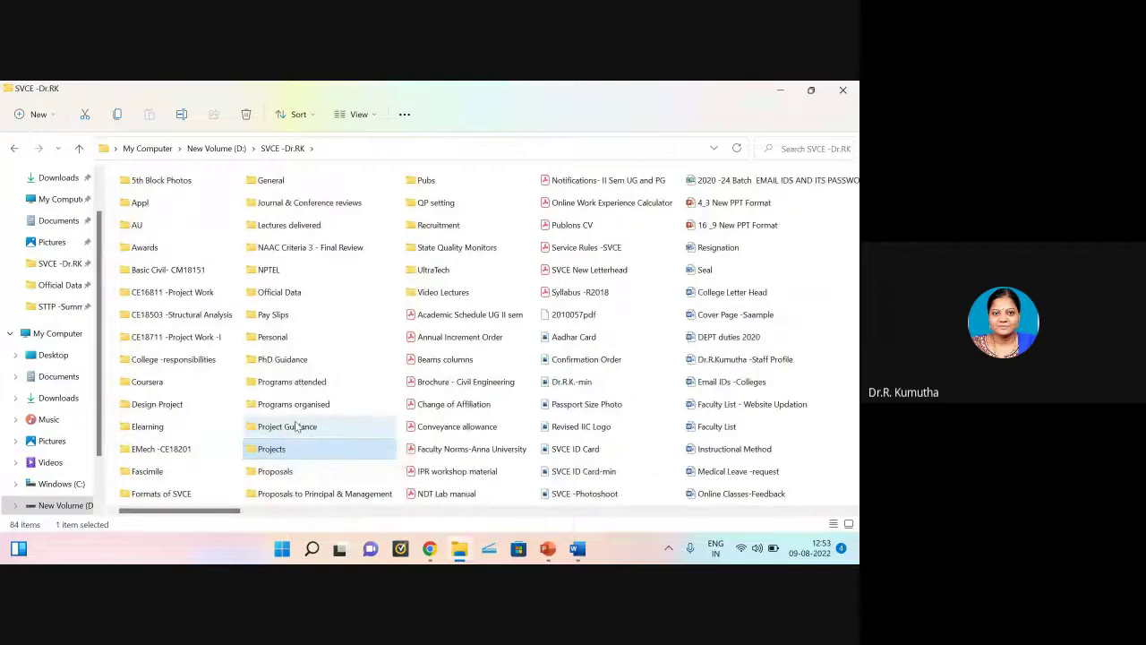
{"action": "scroll", "coordinate": [298, 423], "scroll_direction": "right", "scroll_amount": 2}
{"action": "scroll", "coordinate": [298, 422], "scroll_direction": "left", "scroll_amount": 2}
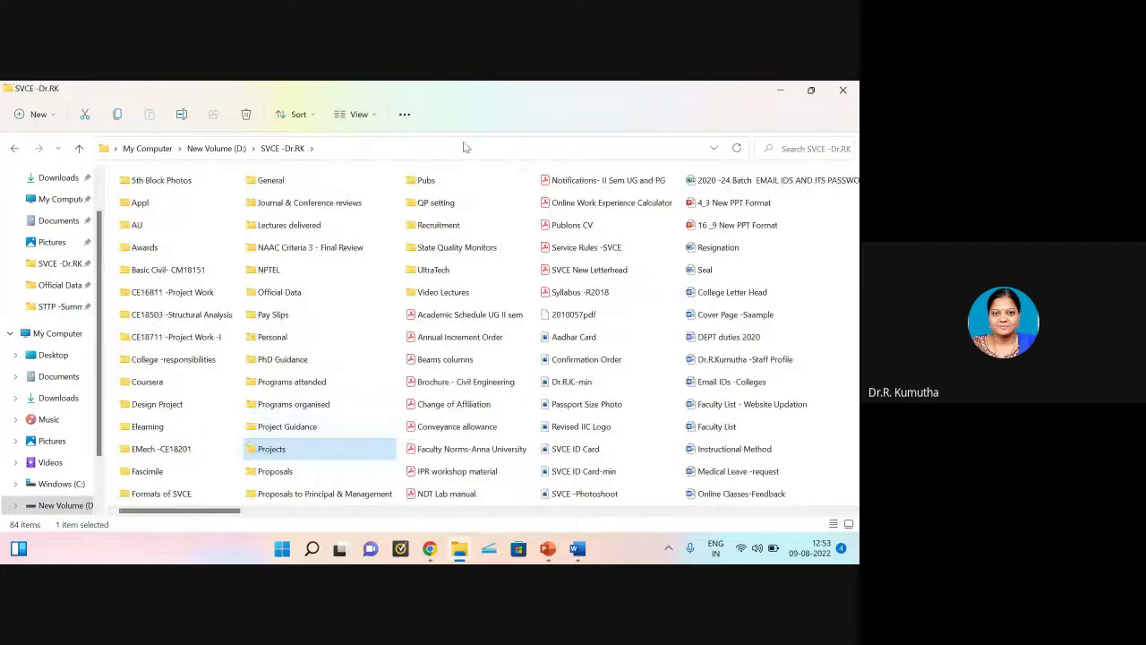
{"action": "double_click", "coordinate": [428, 181]}
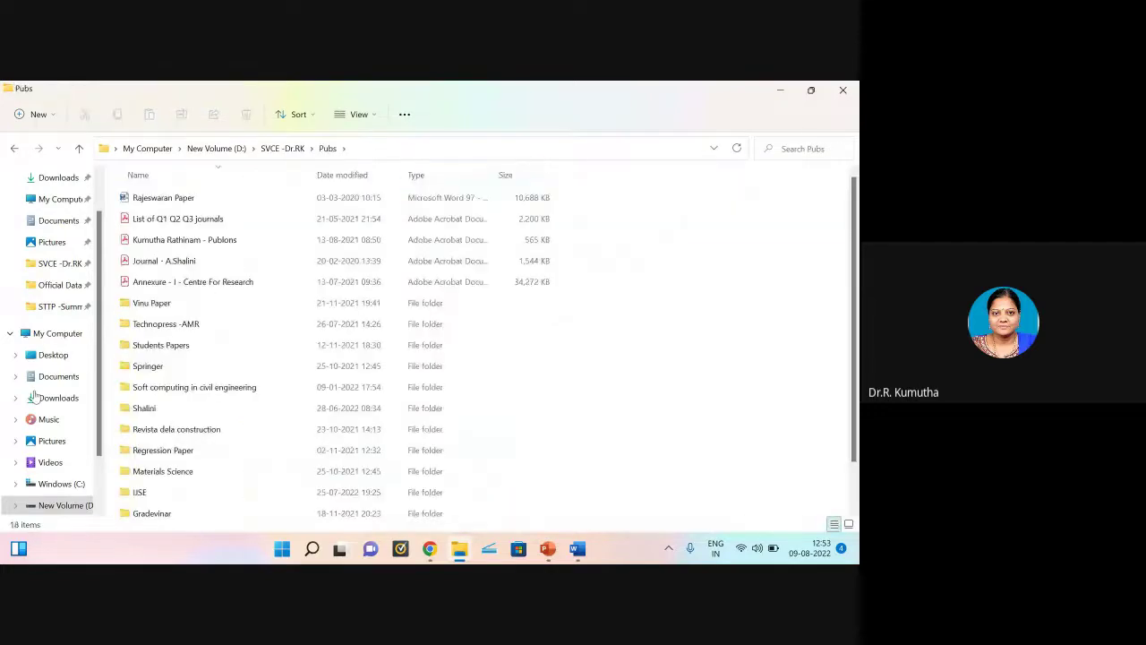
{"action": "scroll", "coordinate": [214, 451], "scroll_direction": "down", "scroll_amount": 1}
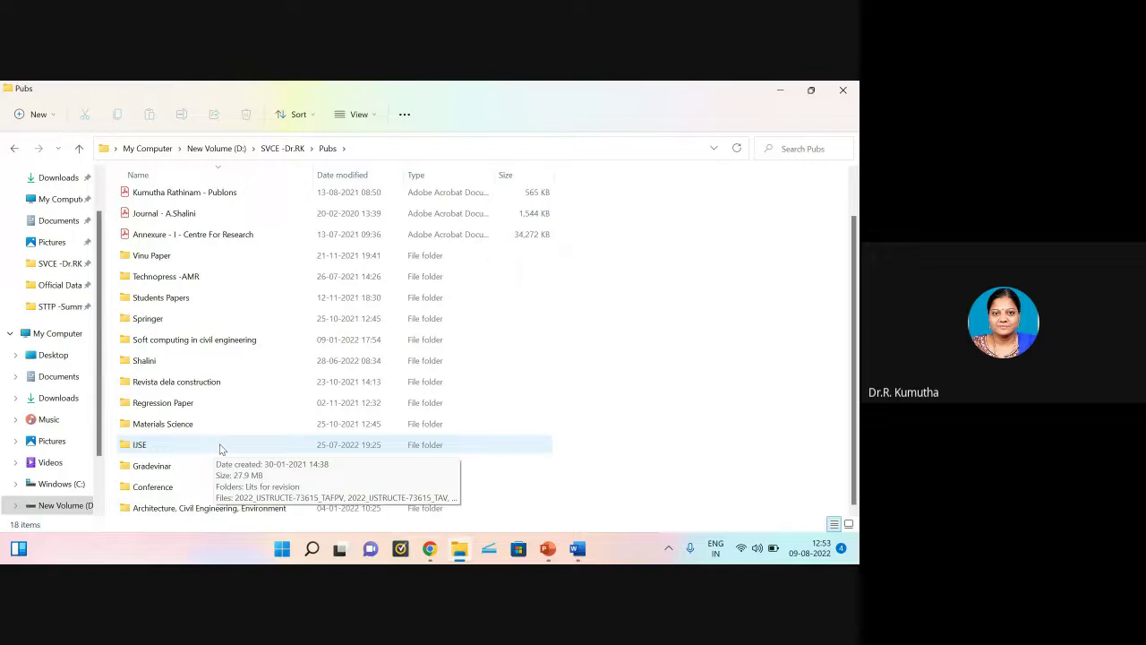
Step: Switch to the MATPR manuscript in Word, compare its first pages, and open the first-page header with the publisher logos
{"action": "mouse_move", "coordinate": [577, 548]}
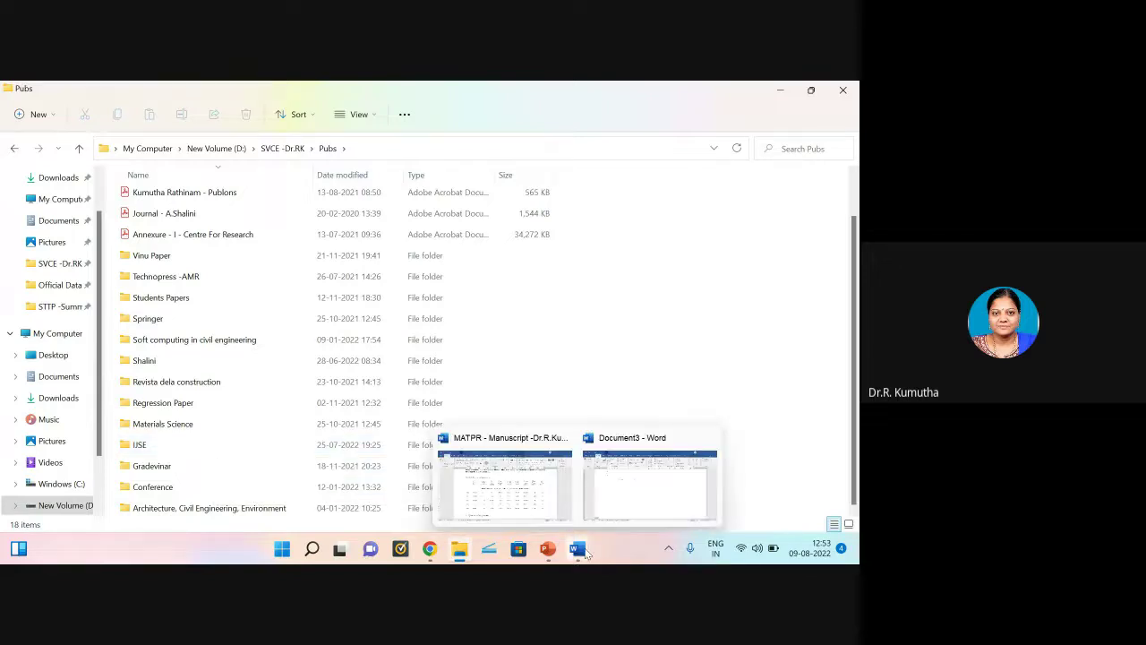
{"action": "left_click", "coordinate": [537, 517]}
{"action": "scroll", "coordinate": [492, 354], "scroll_direction": "down", "scroll_amount": 5}
{"action": "scroll", "coordinate": [500, 365], "scroll_direction": "up", "scroll_amount": 20}
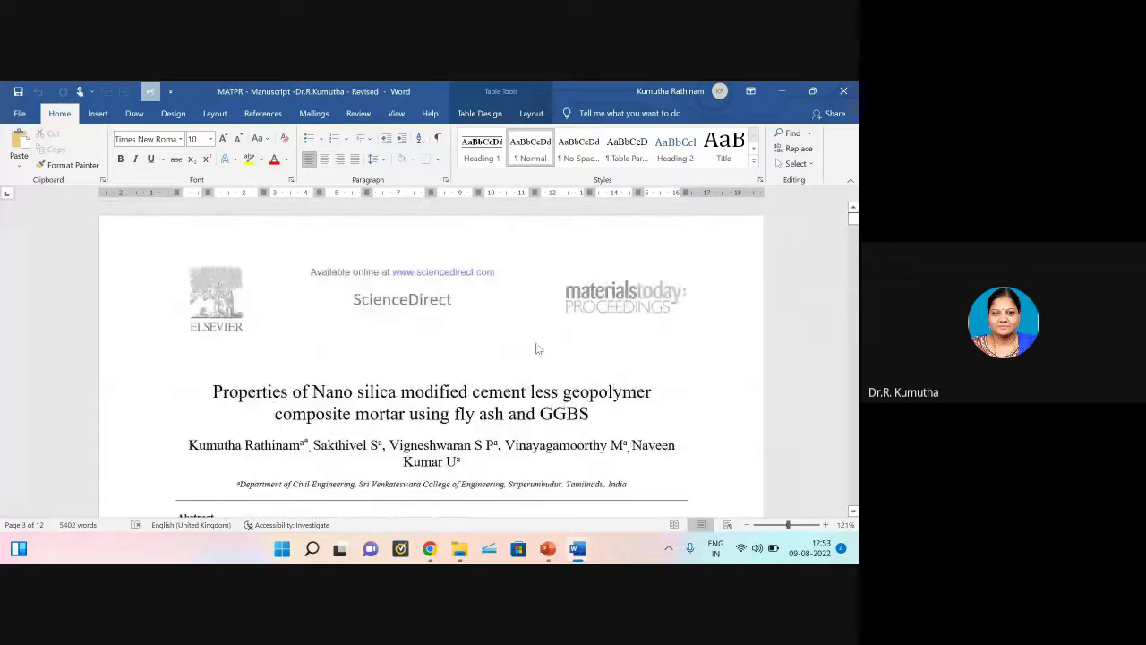
{"action": "left_click", "coordinate": [456, 279]}
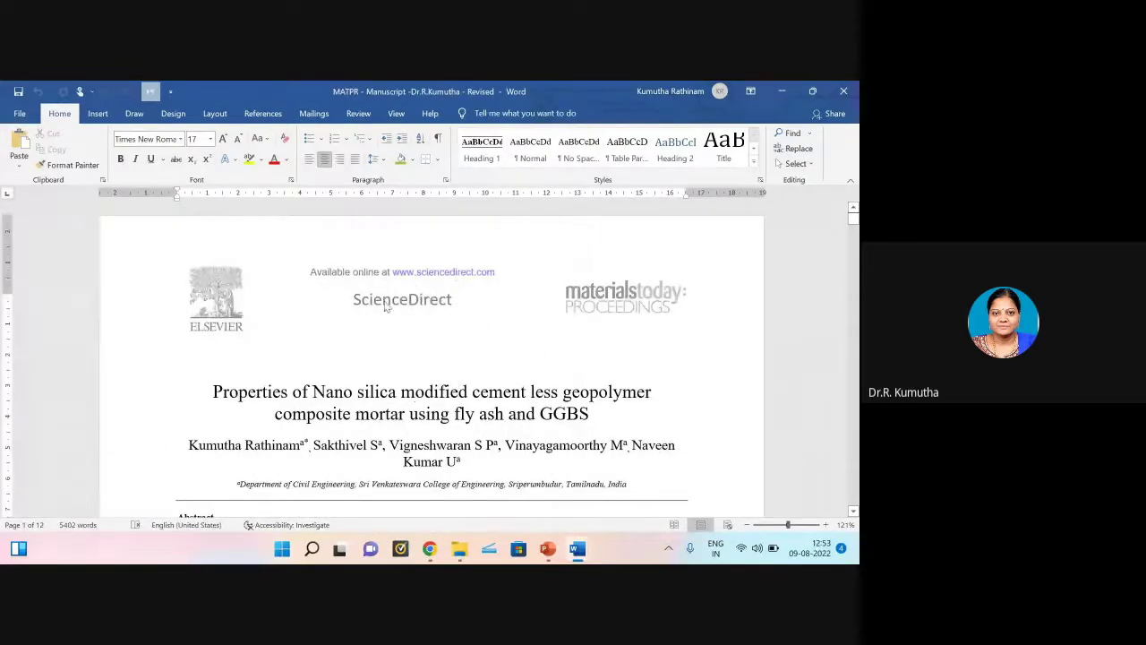
{"action": "scroll", "coordinate": [503, 375], "scroll_direction": "down", "scroll_amount": 5}
{"action": "scroll", "coordinate": [503, 374], "scroll_direction": "down", "scroll_amount": 5}
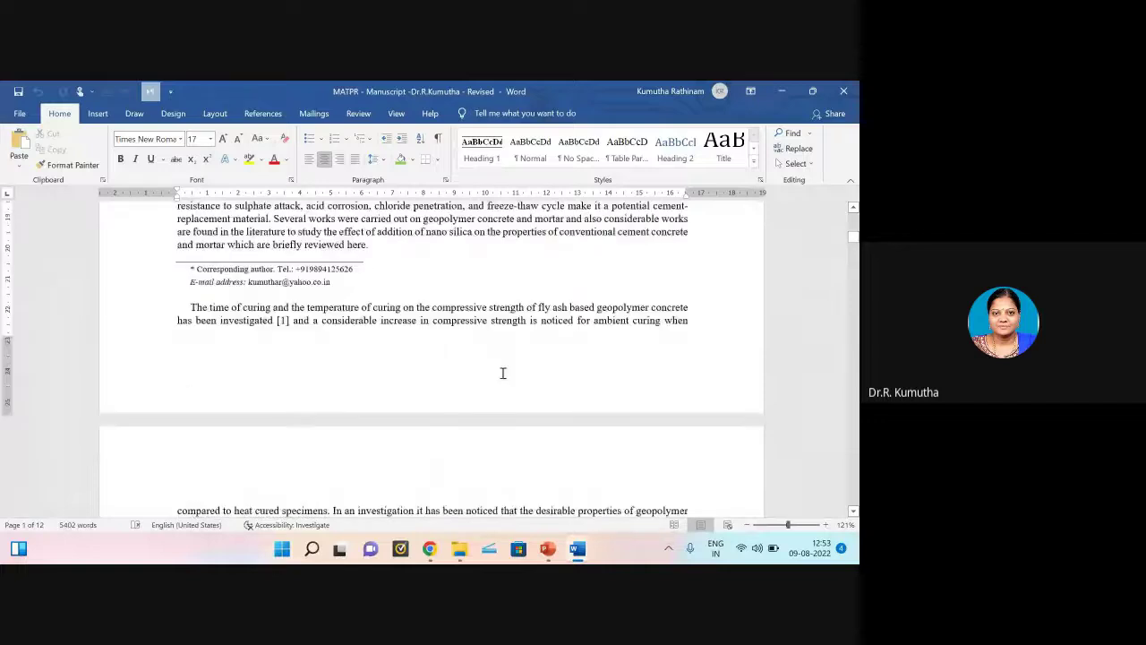
{"action": "scroll", "coordinate": [502, 378], "scroll_direction": "up", "scroll_amount": 5}
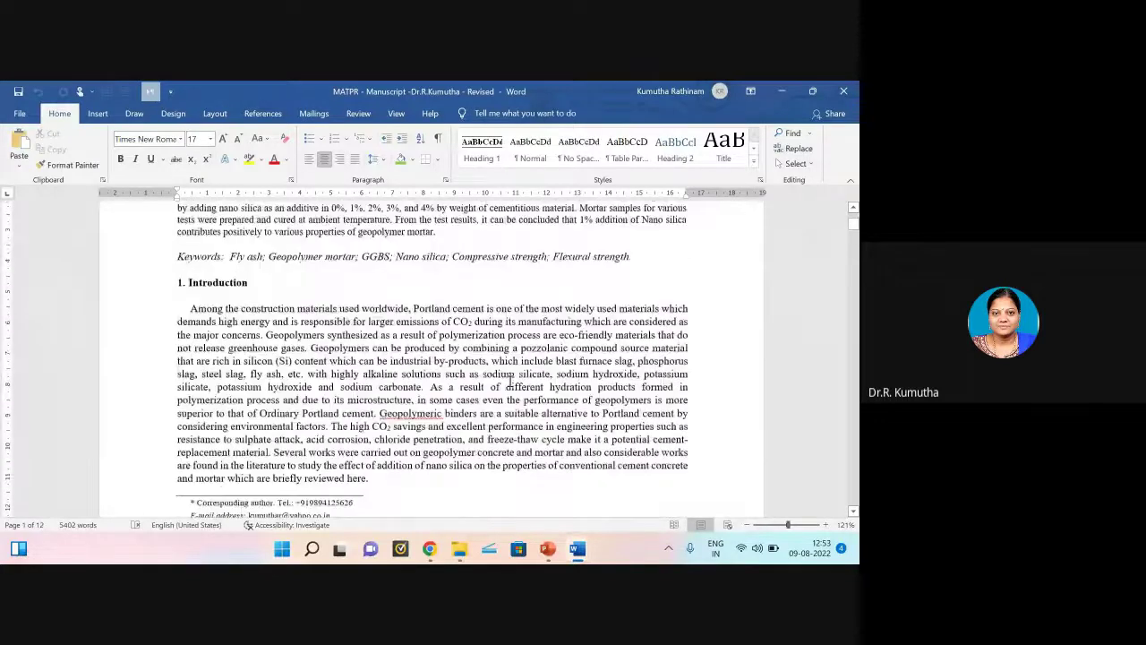
{"action": "scroll", "coordinate": [513, 380], "scroll_direction": "up", "scroll_amount": 5}
{"action": "double_click", "coordinate": [177, 262]}
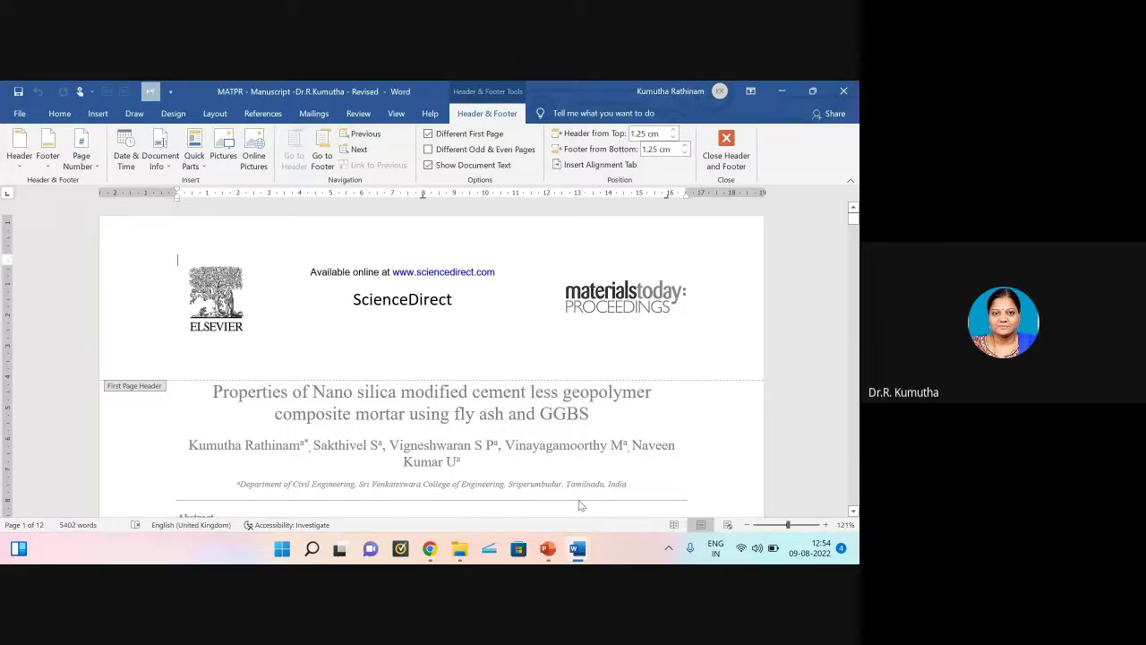
Step: Switch to File Explorer and open the November 2021 EJSE reprint PDF from the EJSE subfolder within Pubs
{"action": "left_click", "coordinate": [460, 557]}
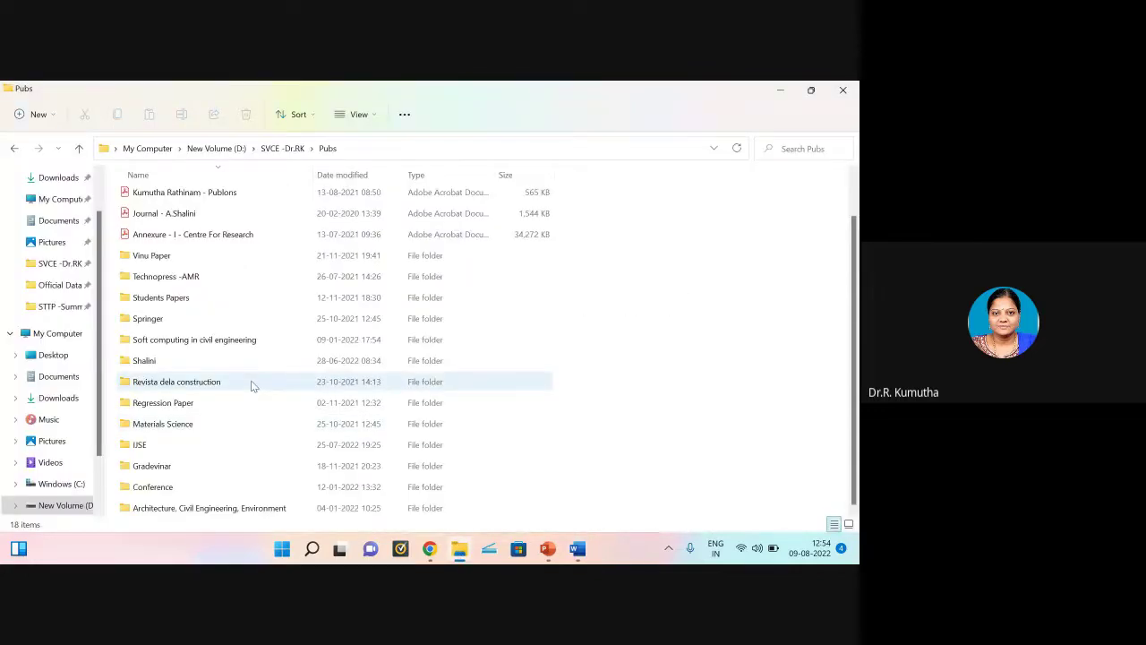
{"action": "double_click", "coordinate": [165, 259]}
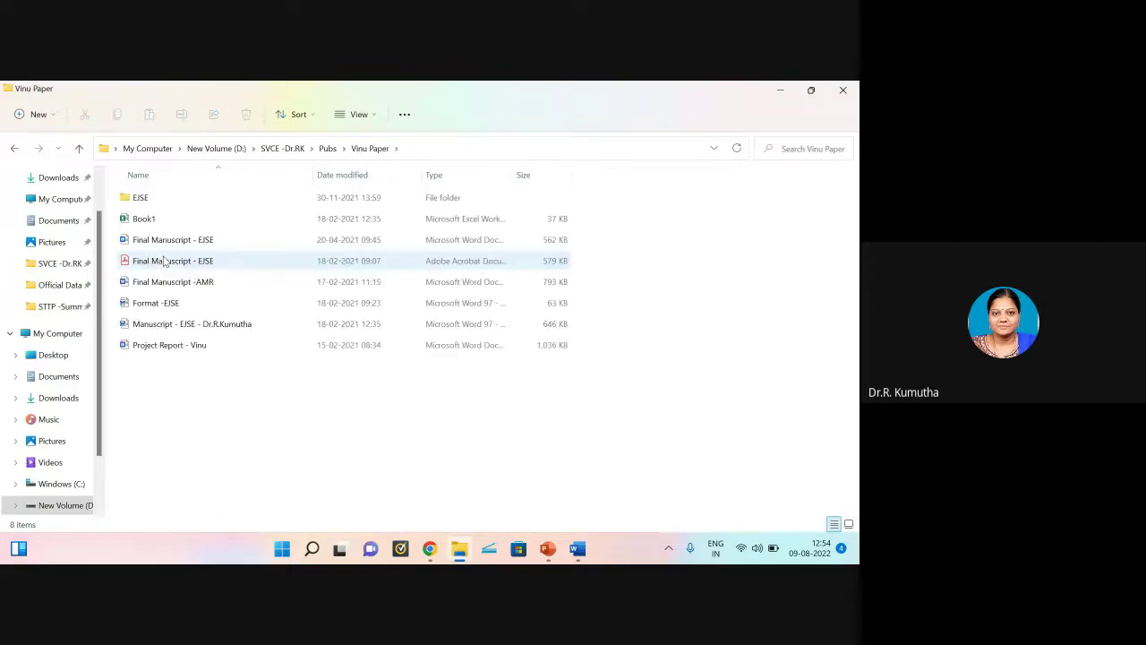
{"action": "double_click", "coordinate": [139, 197]}
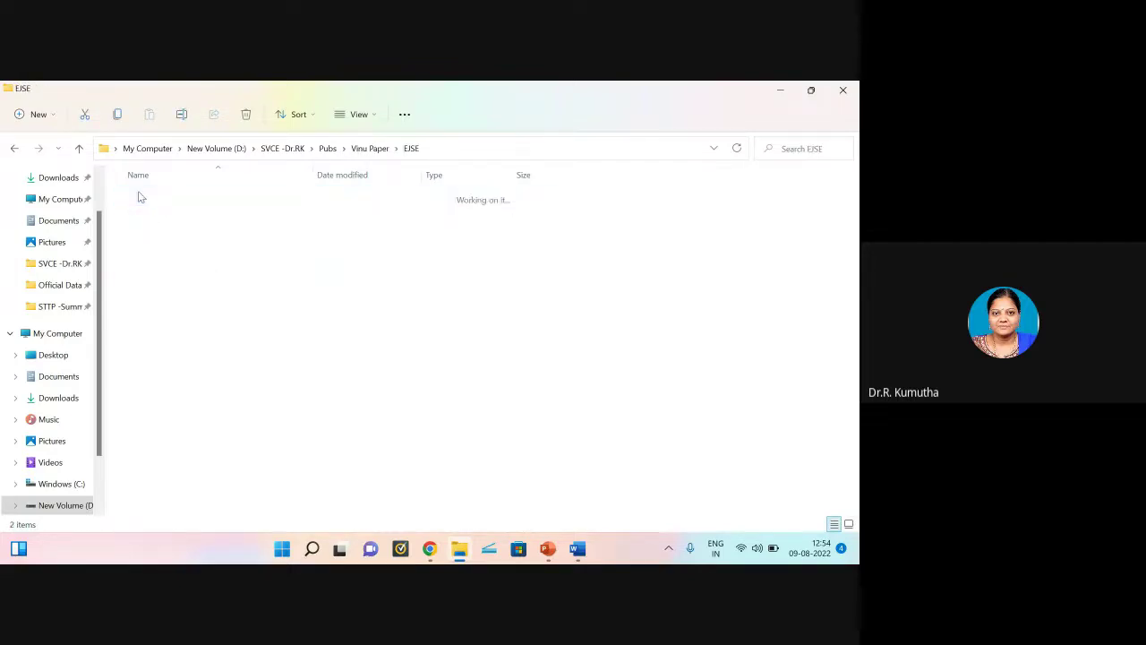
{"action": "left_click", "coordinate": [144, 218]}
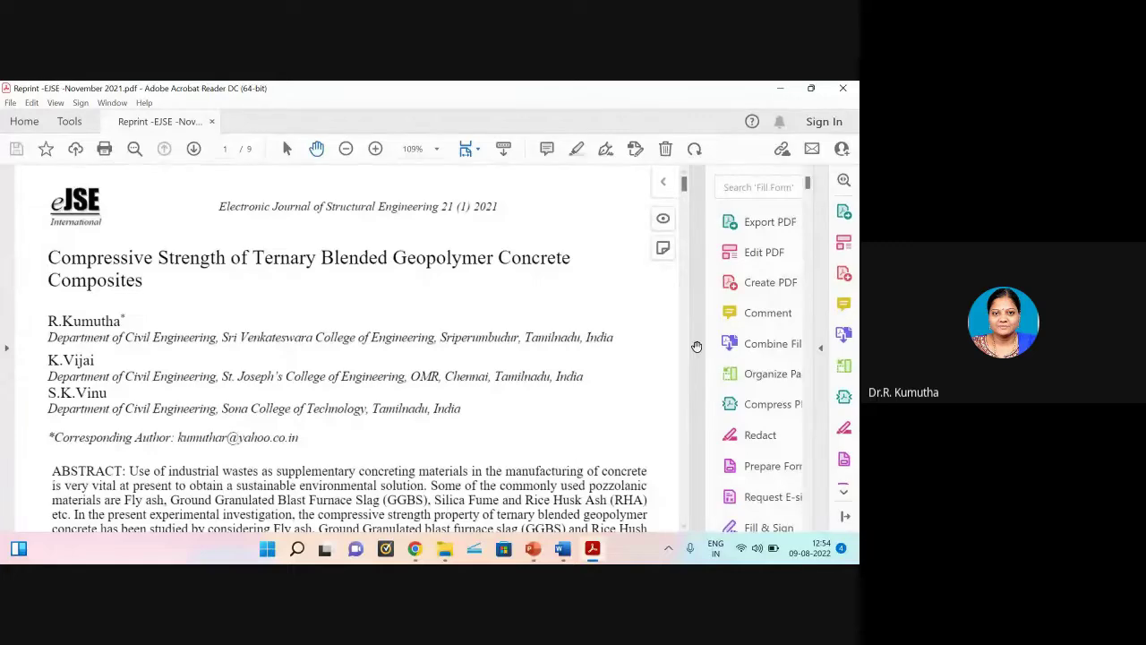
Step: Examine the journal header and page number across the first two pages of the EJSE reprint
{"action": "scroll", "coordinate": [587, 385], "scroll_direction": "down", "scroll_amount": 10}
{"action": "scroll", "coordinate": [580, 358], "scroll_direction": "down", "scroll_amount": 3}
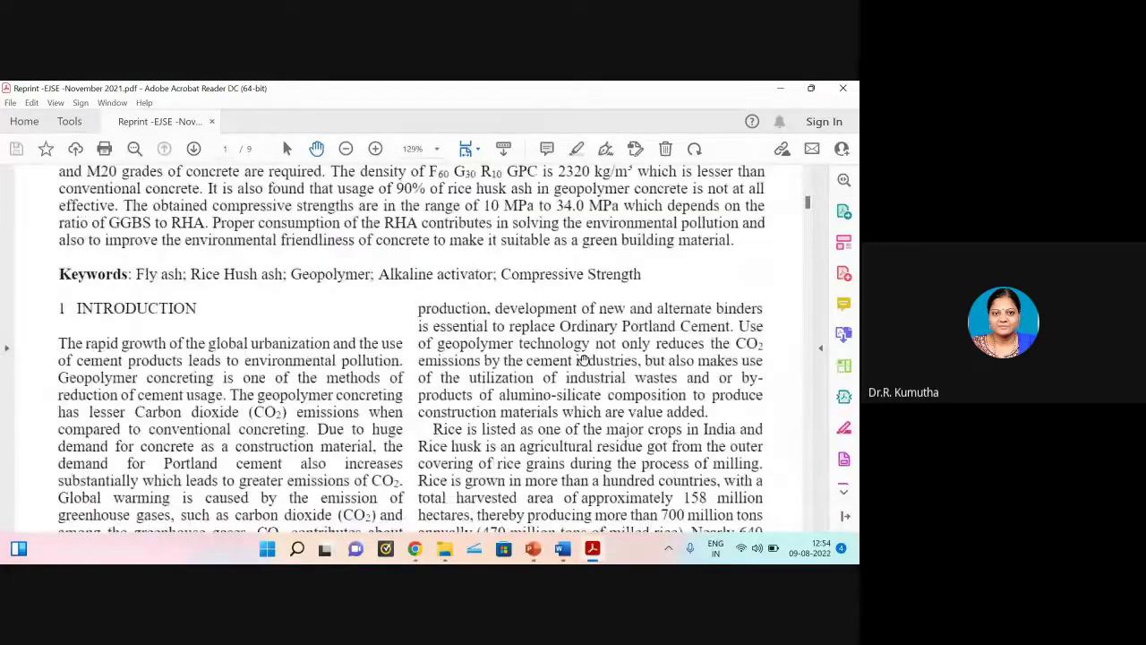
{"action": "scroll", "coordinate": [593, 356], "scroll_direction": "down", "scroll_amount": 3}
{"action": "scroll", "coordinate": [593, 356], "scroll_direction": "up", "scroll_amount": 15}
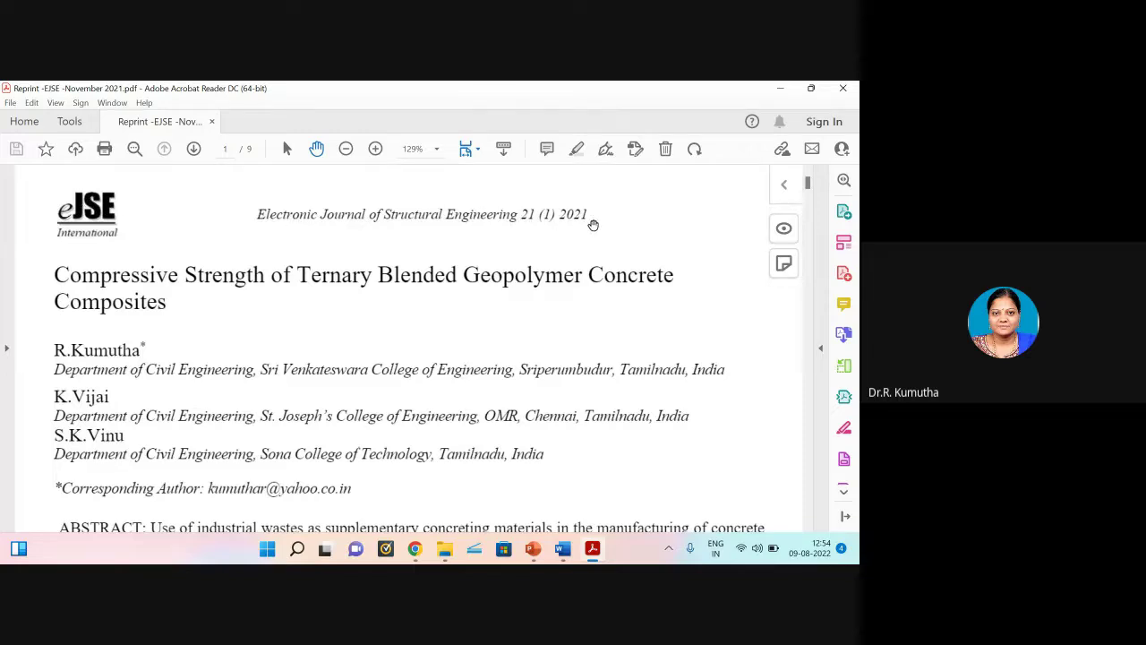
{"action": "scroll", "coordinate": [504, 286], "scroll_direction": "down", "scroll_amount": 3}
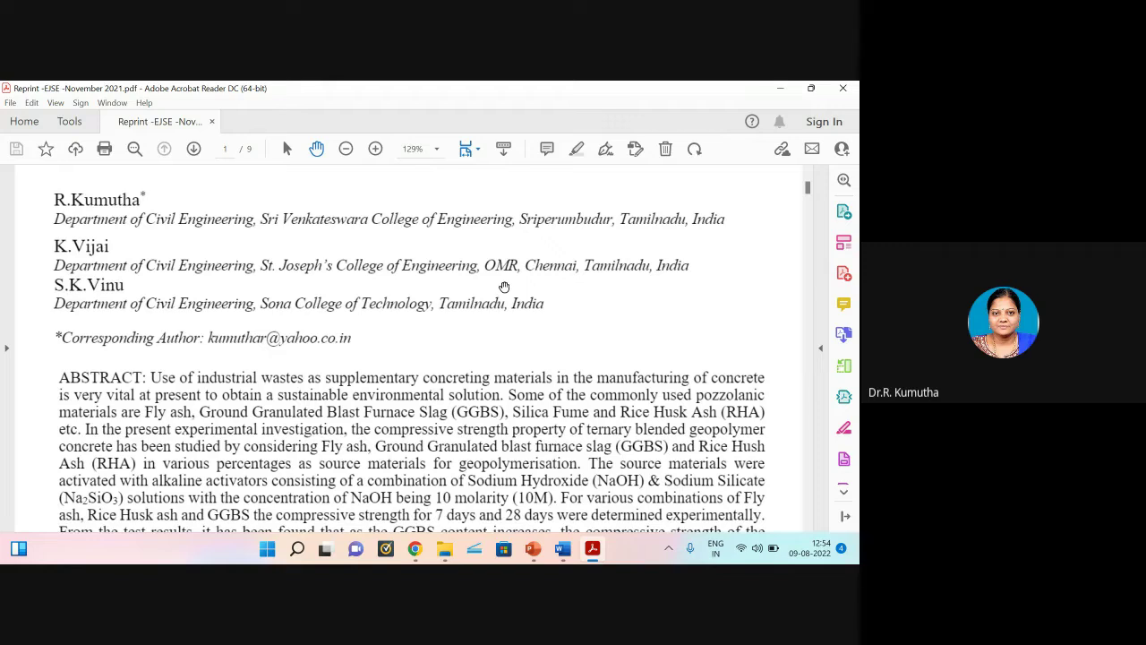
{"action": "scroll", "coordinate": [505, 287], "scroll_direction": "down", "scroll_amount": 10}
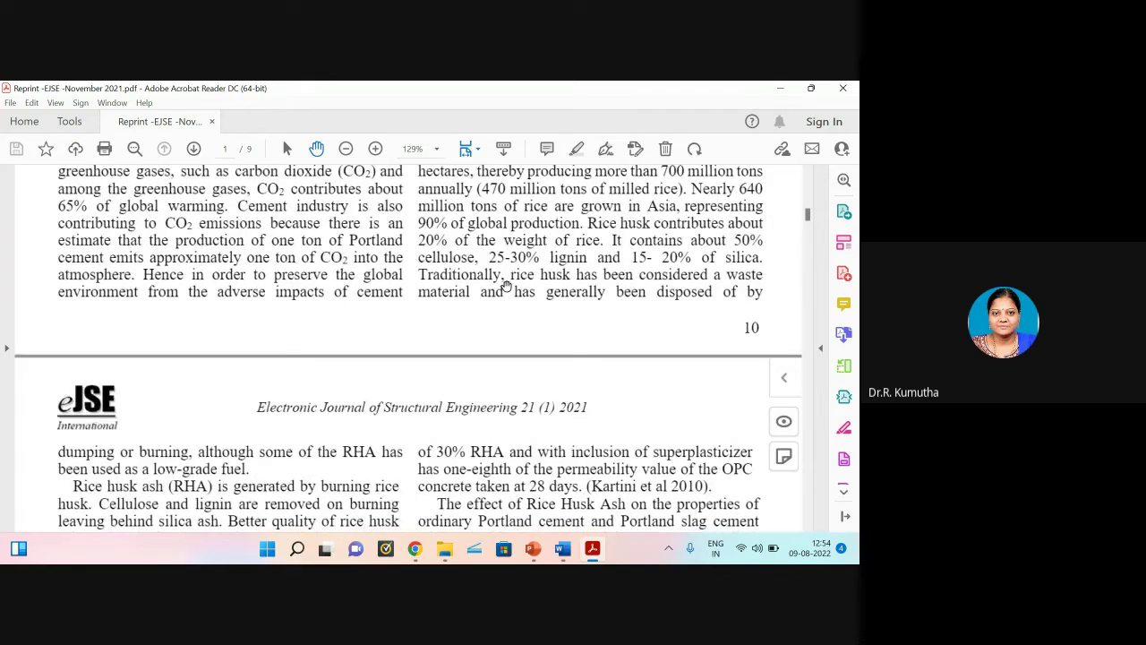